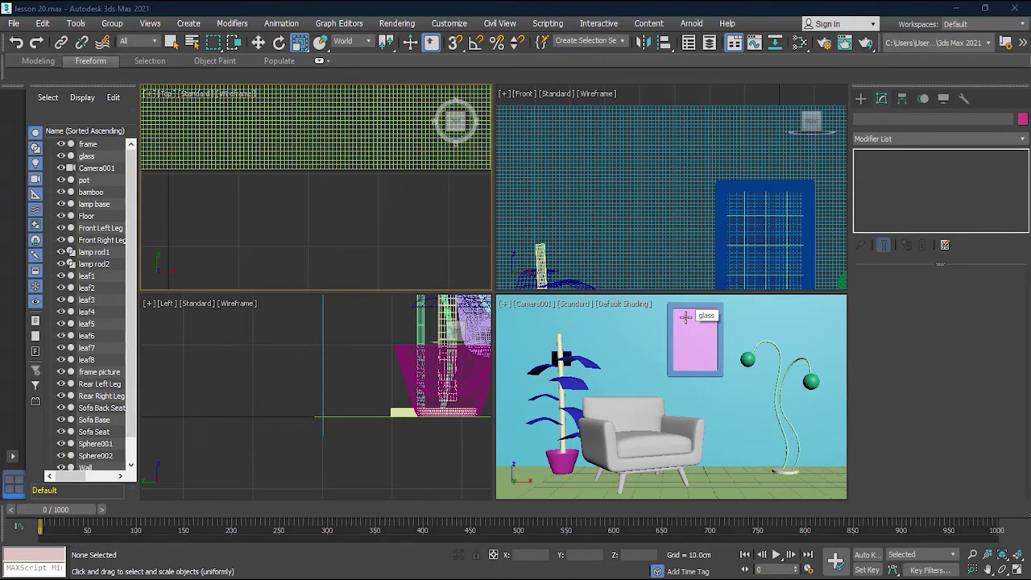
# - Select the 'frame' object and open the Slate Material Editor with M
pyautogui.click(87, 145)
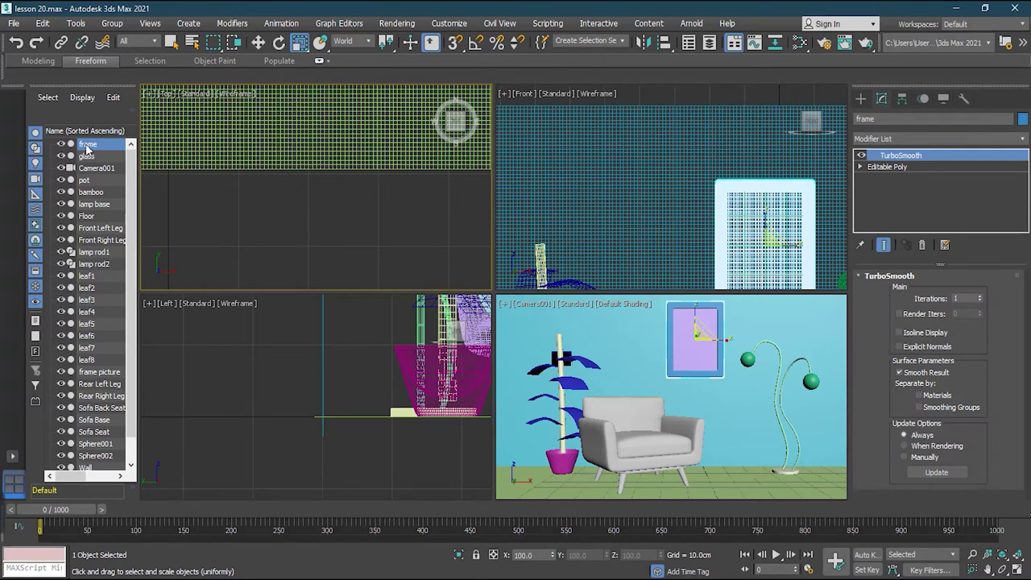
pyautogui.press('m')
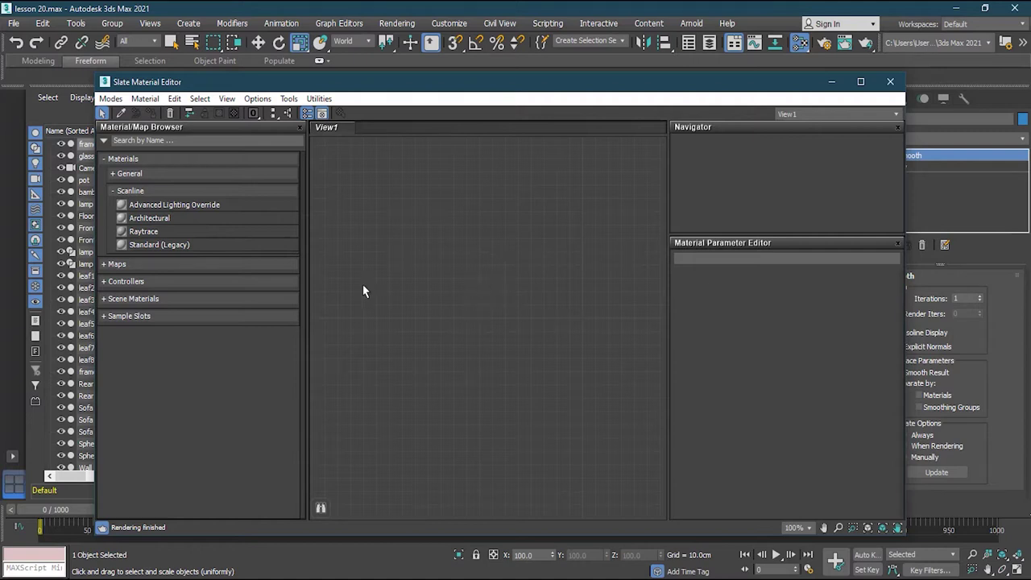
# - Set Arnold as the active renderer in Render Setup
pyautogui.click(779, 65)
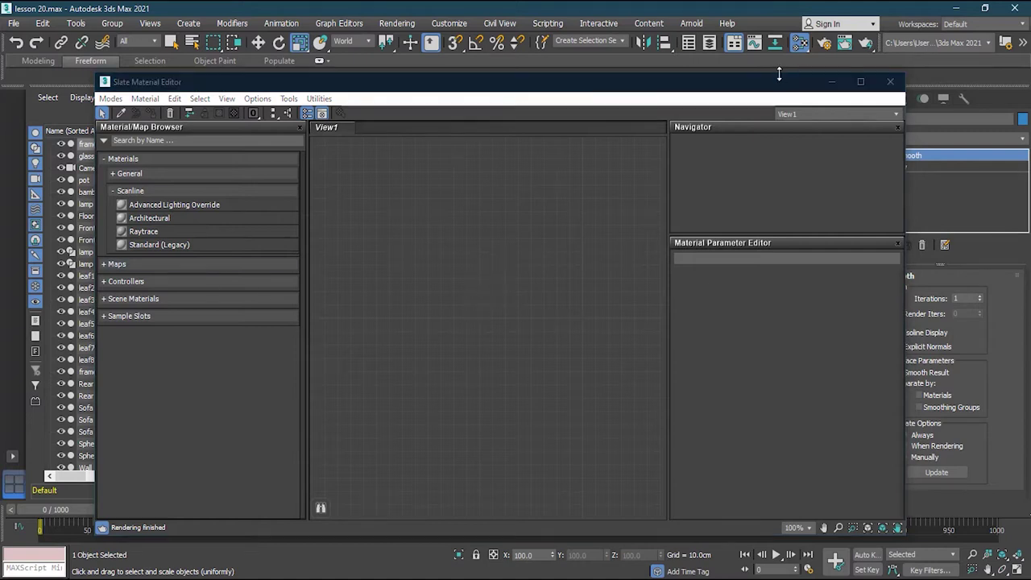
pyautogui.click(825, 44)
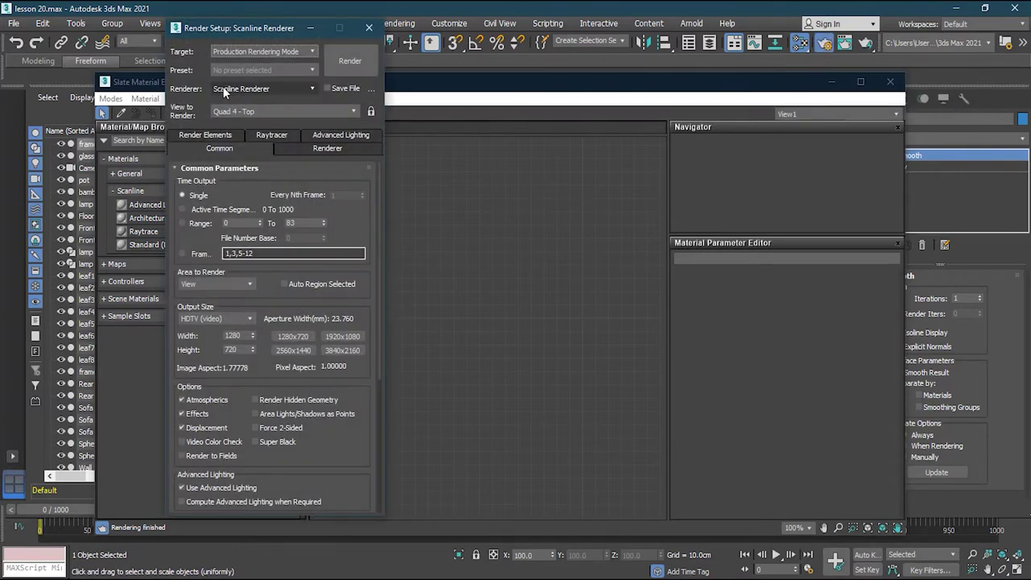
pyautogui.click(274, 87)
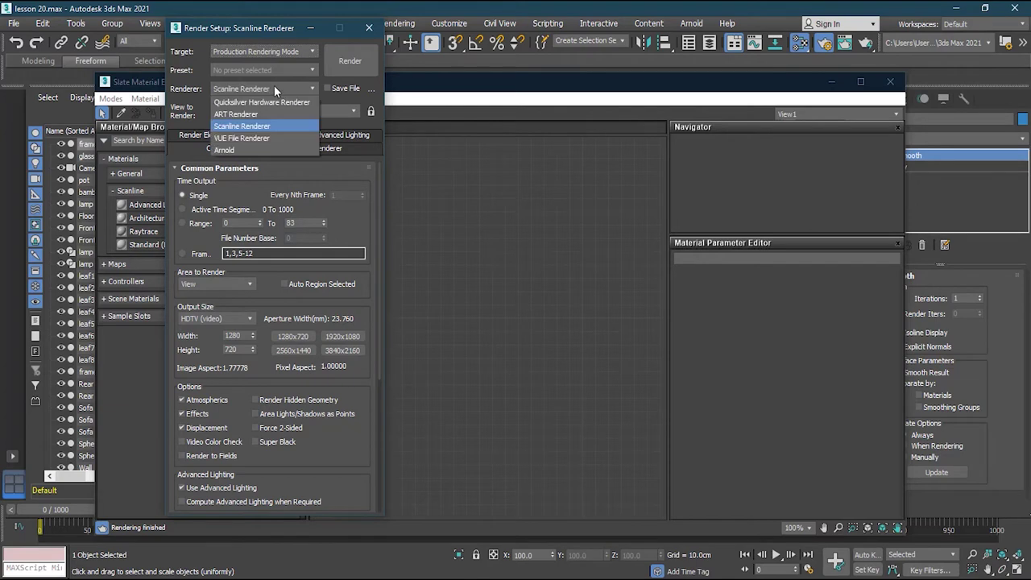
pyautogui.click(259, 149)
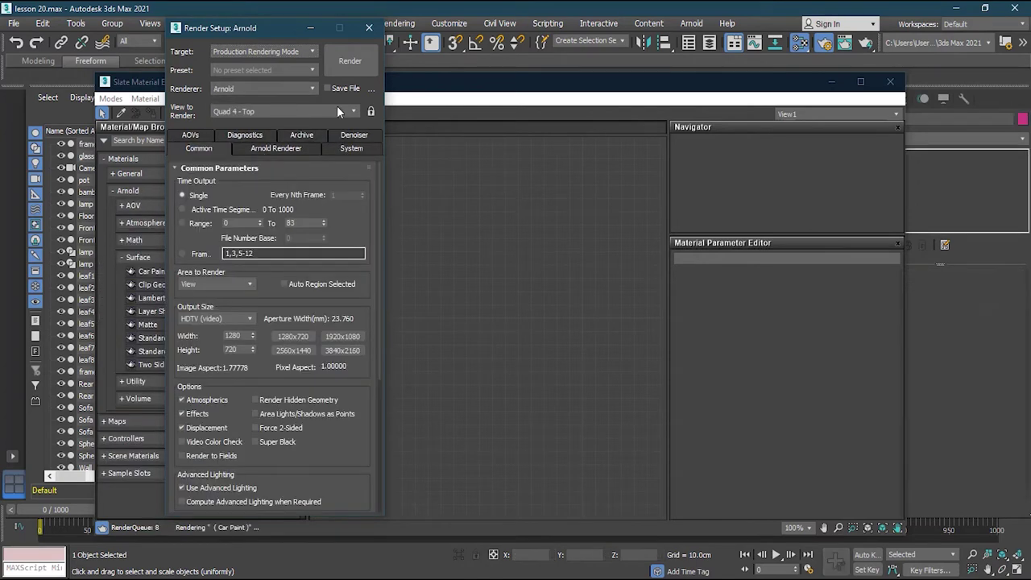
pyautogui.click(367, 29)
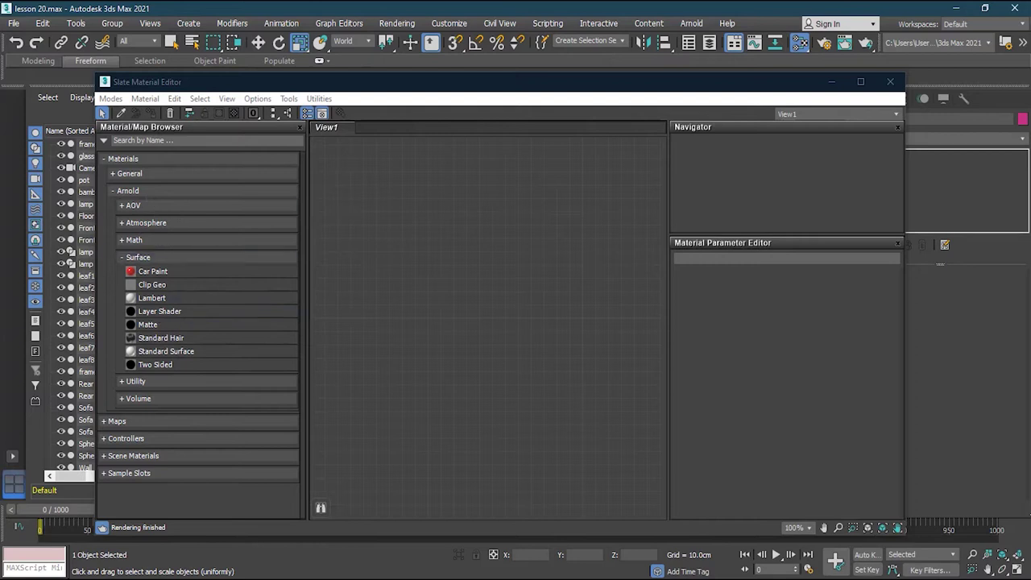
pyautogui.click(121, 254)
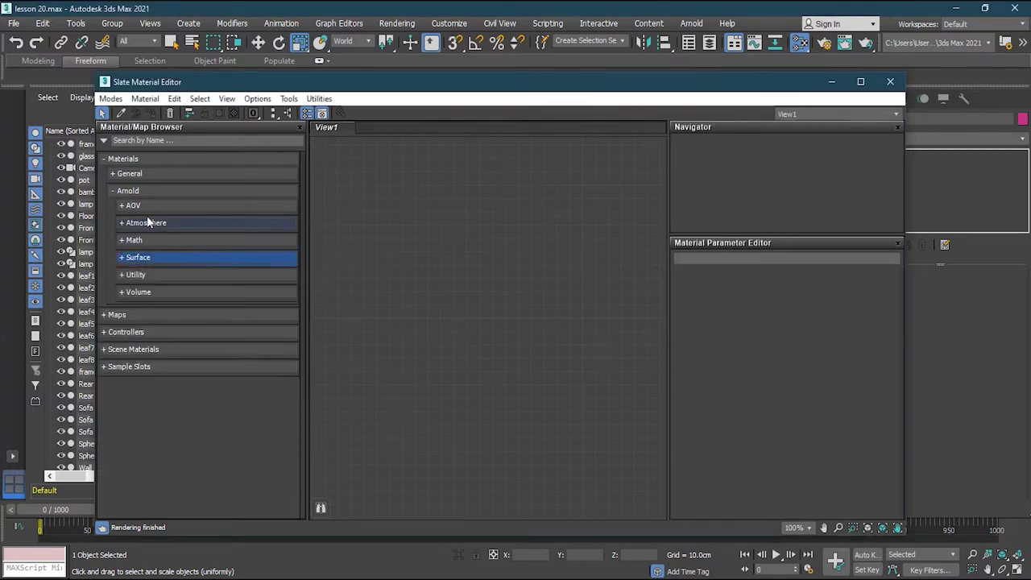
# - Place an Arnold Standard Surface material node in View1 and set its base weight to 1.0
pyautogui.click(120, 256)
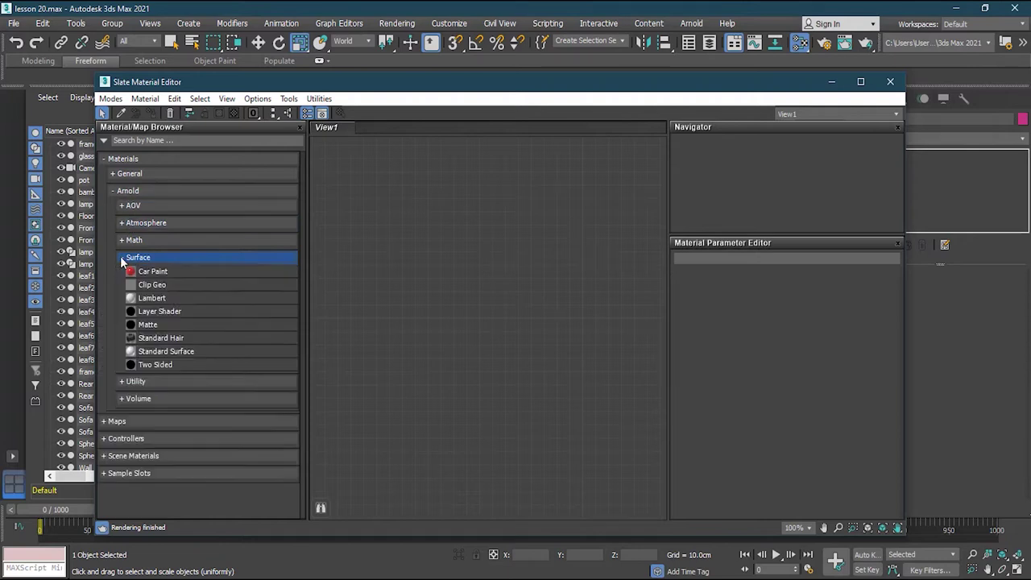
pyautogui.click(168, 351)
pyautogui.moveTo(166, 354); pyautogui.dragTo(525, 193)
pyautogui.doubleClick(491, 244)
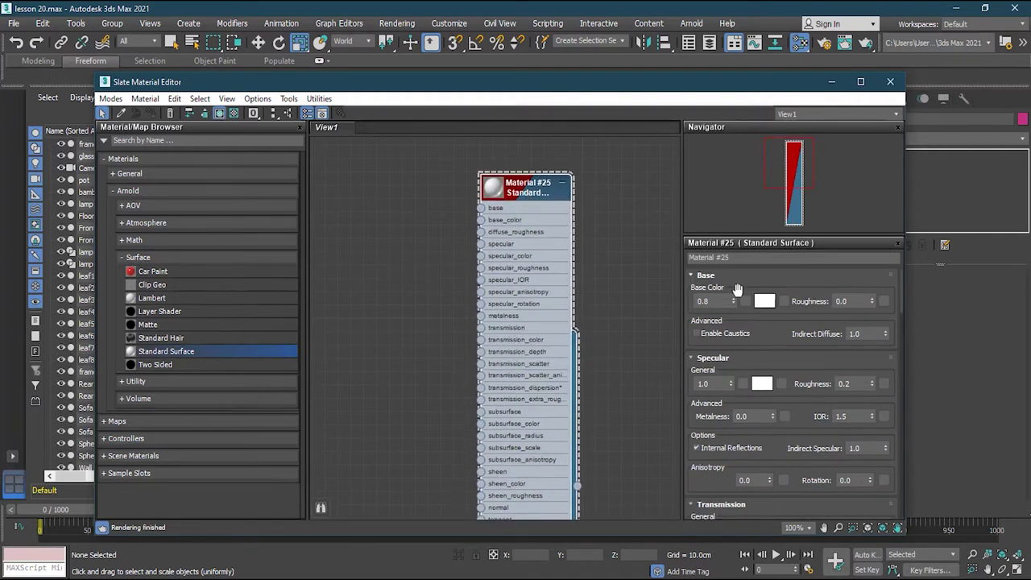
pyautogui.moveTo(734, 298); pyautogui.dragTo(751, 275)
# - Map a Bitmap using wood.png into the material's base colour
pyautogui.click(784, 302)
pyautogui.click(601, 151)
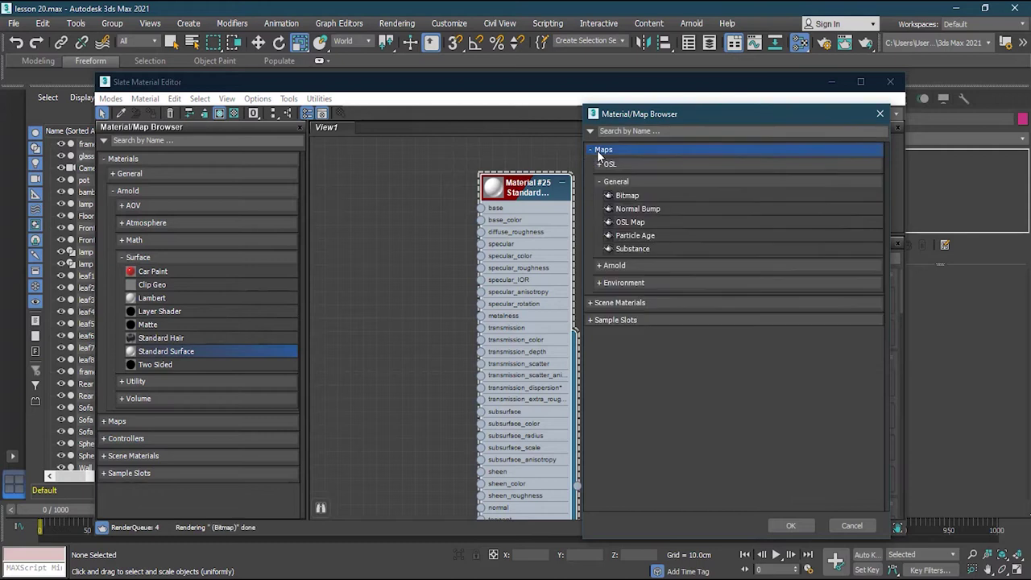
pyautogui.click(628, 196)
pyautogui.doubleClick(628, 198)
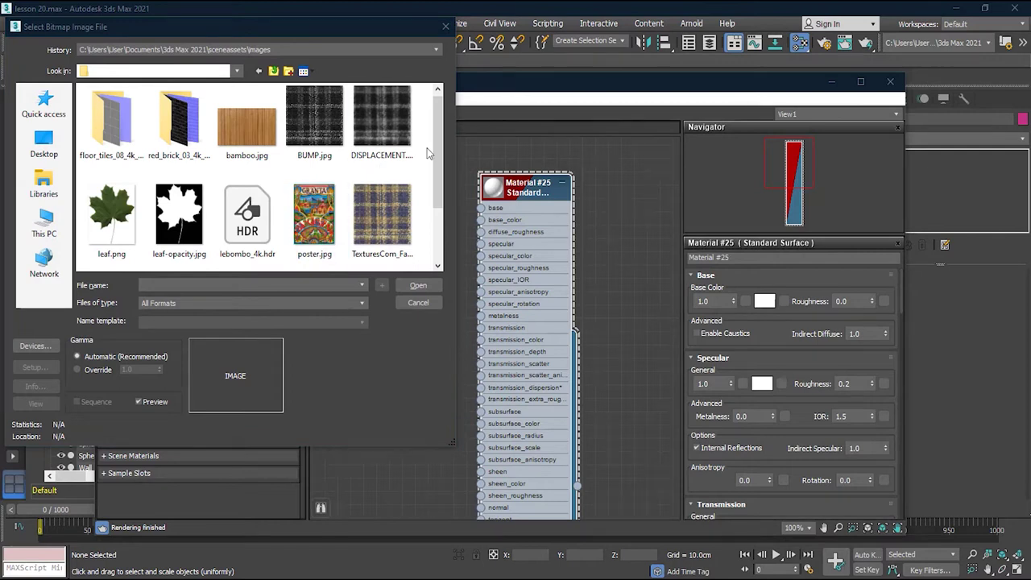
pyautogui.click(434, 243)
pyautogui.click(121, 224)
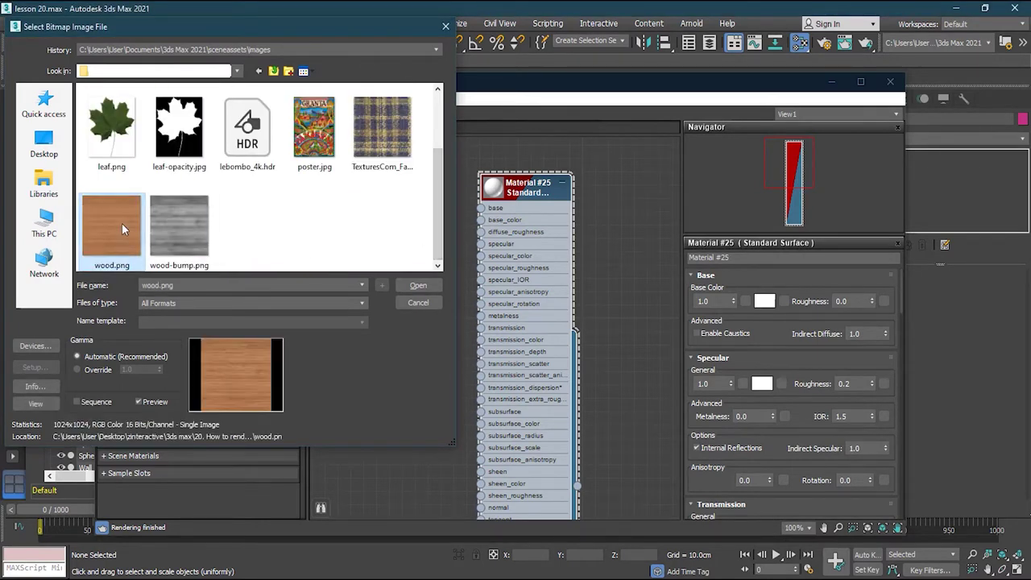
pyautogui.click(433, 284)
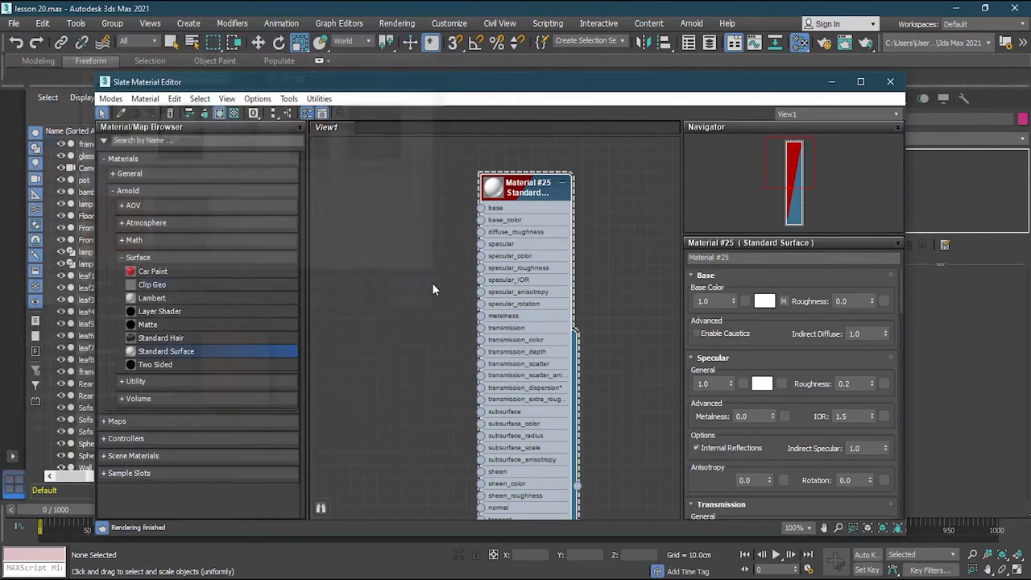
# - Enlarge Material #25's preview sphere and set its specular roughness to 0.5
pyautogui.moveTo(369, 224); pyautogui.dragTo(381, 236)
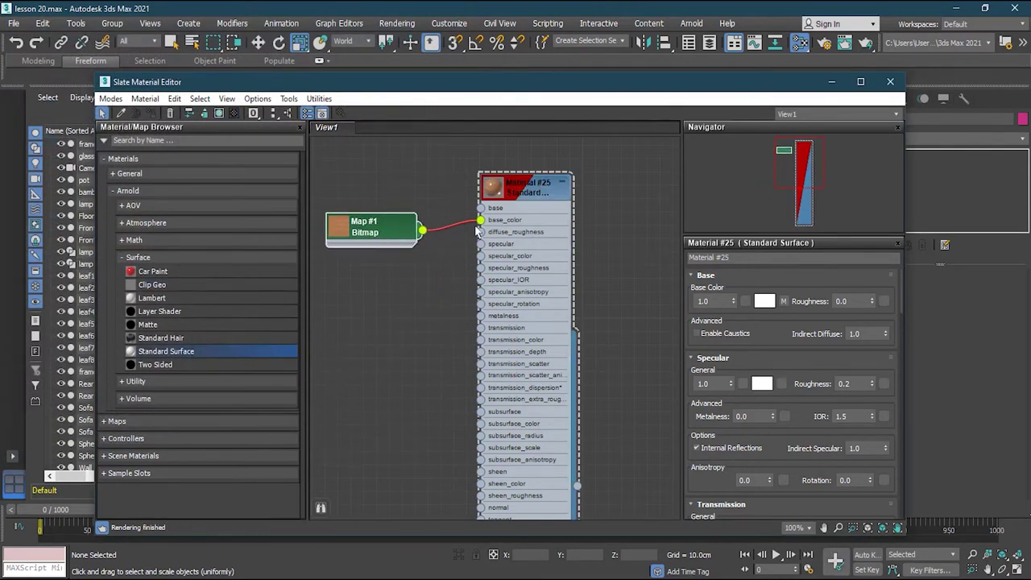
pyautogui.doubleClick(494, 190)
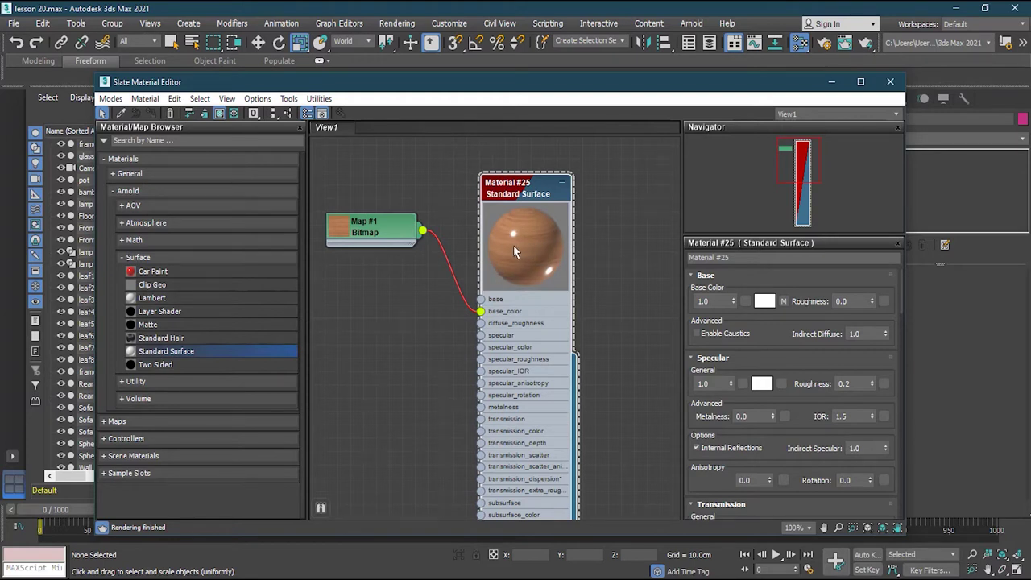
pyautogui.doubleClick(704, 384)
pyautogui.doubleClick(843, 384)
pyautogui.write('.5')
pyautogui.press('Return')
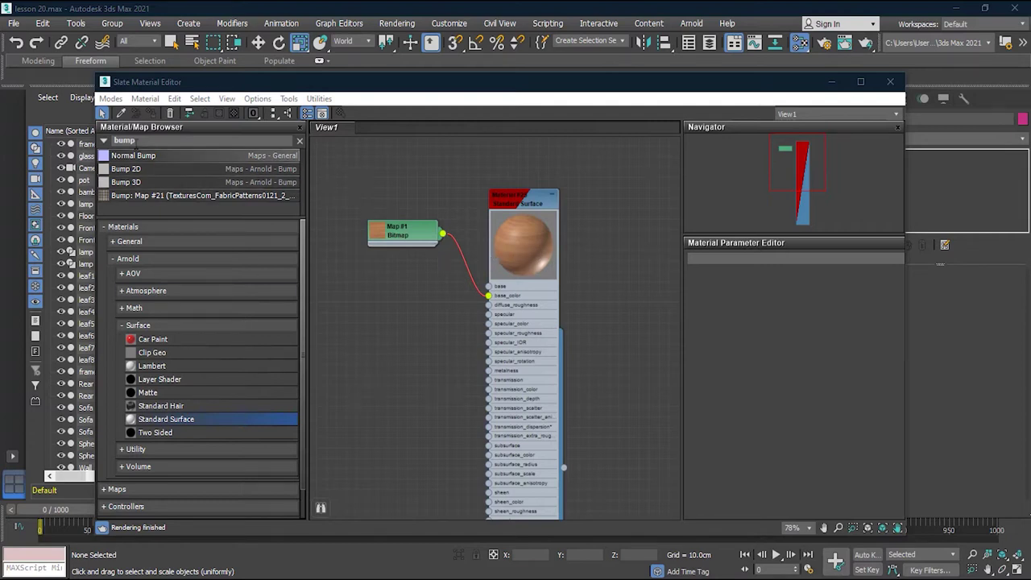
# - Clear the browser search and expand the Maps > Arnold > Bump category
pyautogui.doubleClick(121, 141)
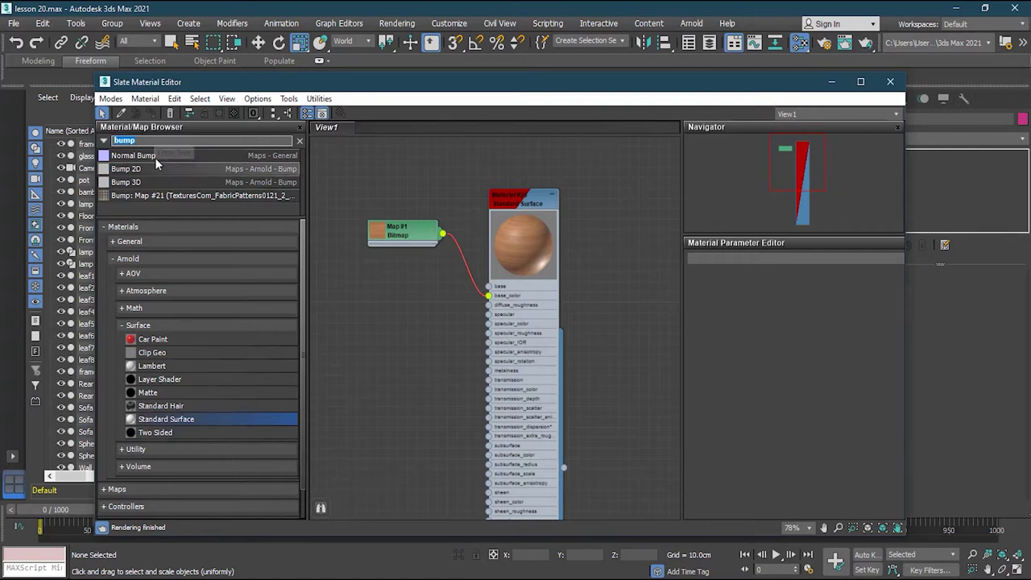
pyautogui.click(299, 141)
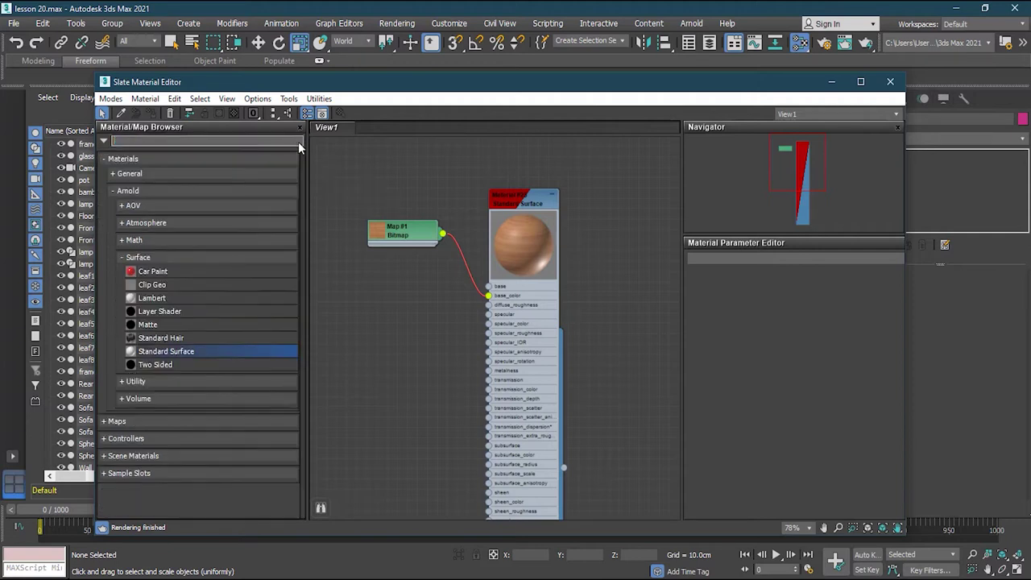
pyautogui.click(141, 257)
pyautogui.click(140, 257)
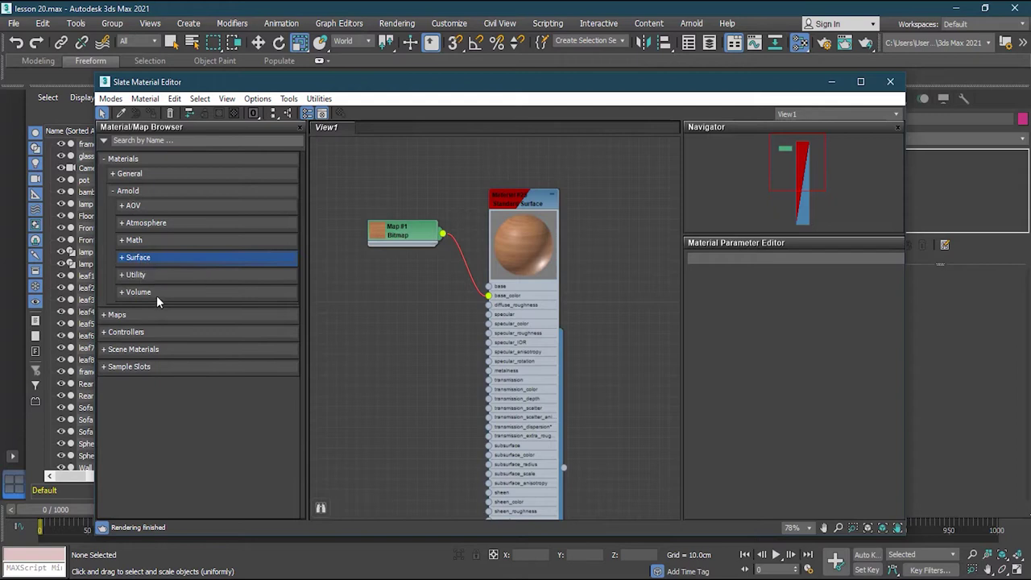
pyautogui.click(145, 314)
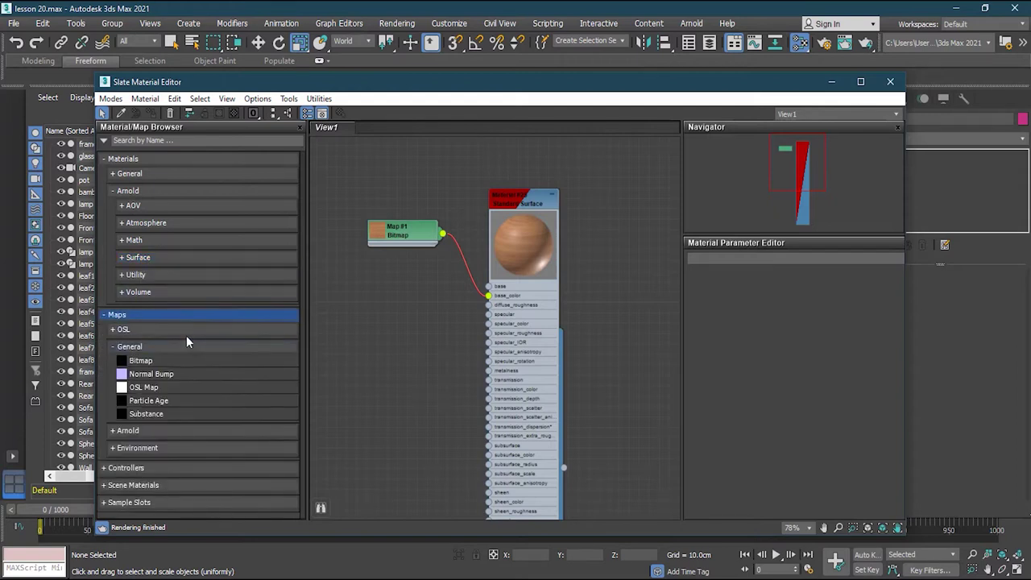
pyautogui.click(139, 430)
pyautogui.scroll(-3, 203, 394)
pyautogui.click(141, 320)
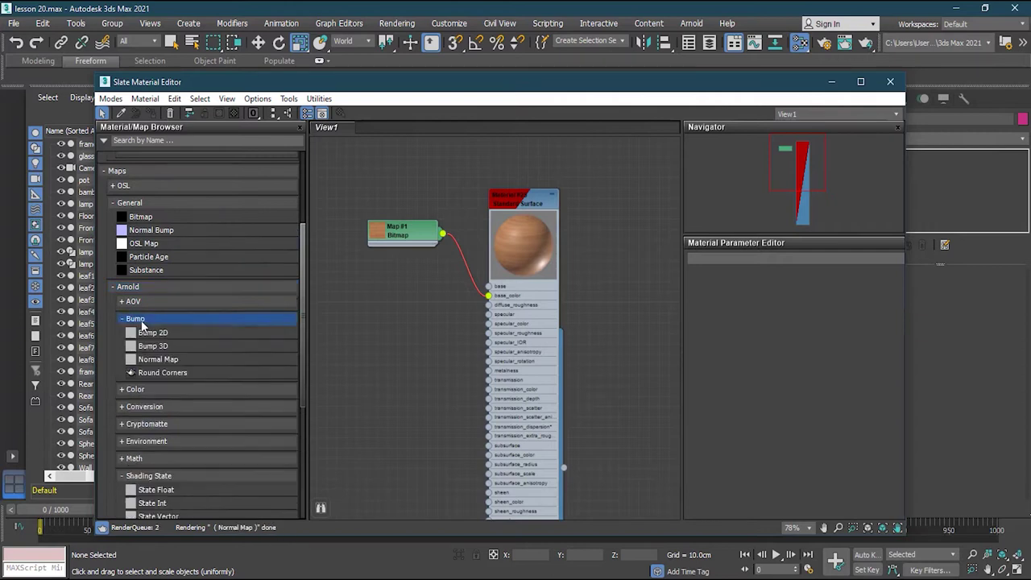
# - Drag a Bump 3D map node into View1 beside the wood material
pyautogui.click(180, 352)
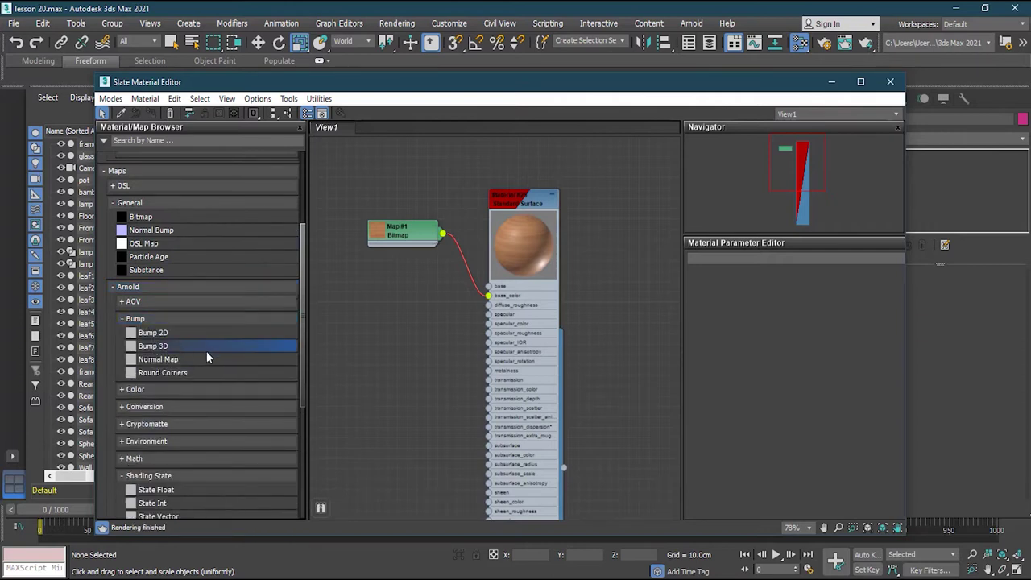
pyautogui.moveTo(356, 332); pyautogui.dragTo(357, 333)
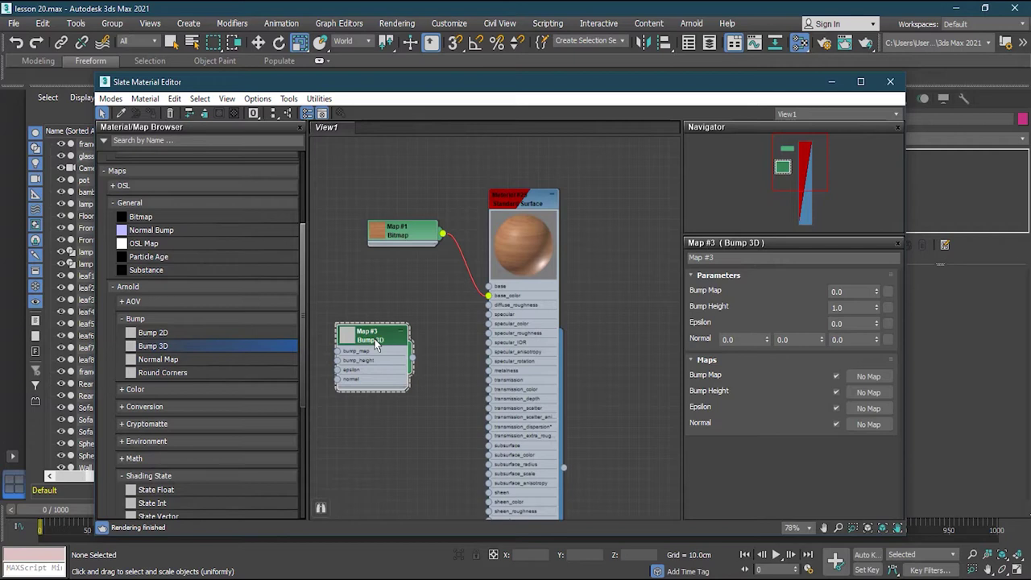
pyautogui.moveTo(375, 341); pyautogui.dragTo(386, 363)
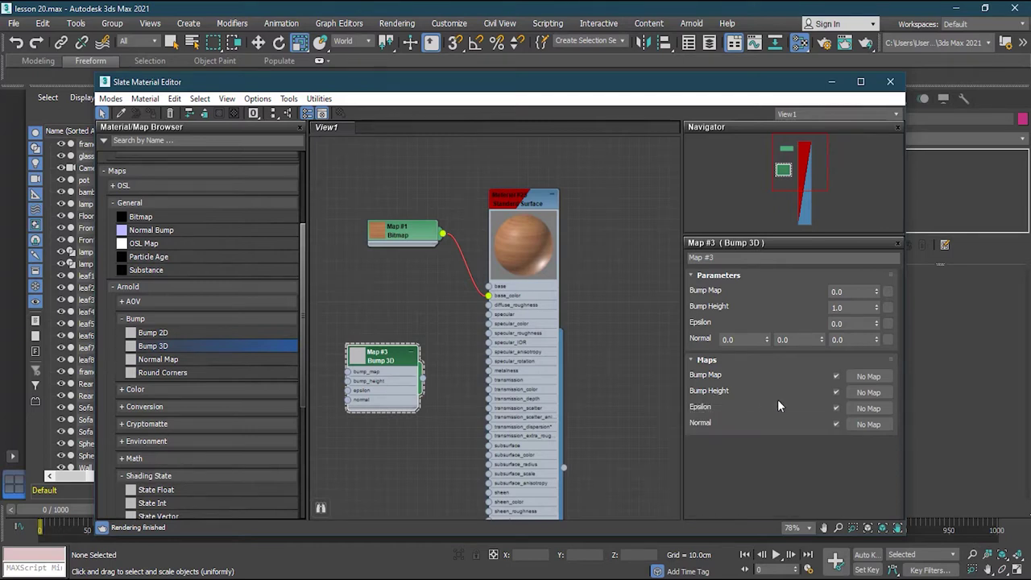
pyautogui.click(867, 392)
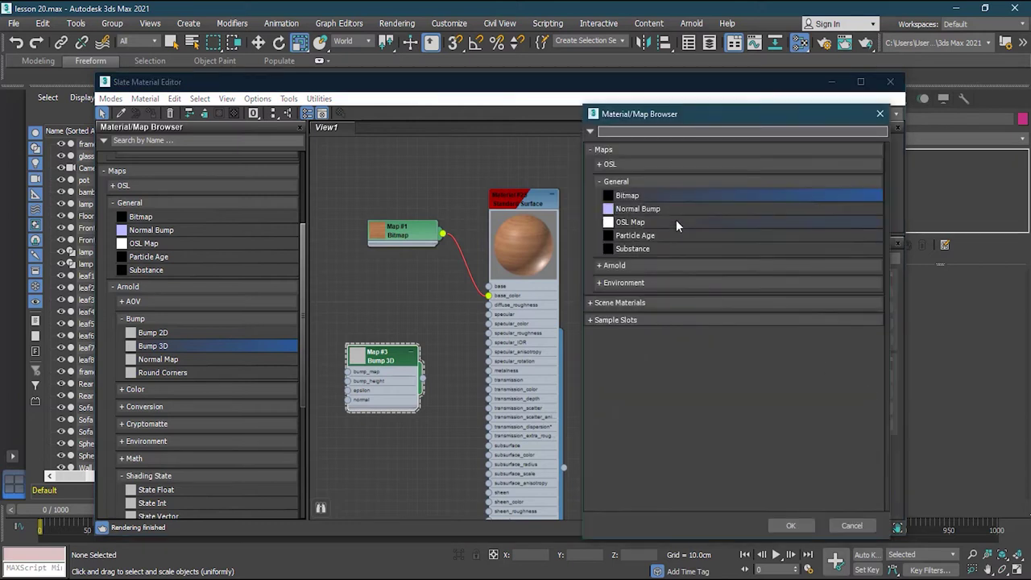
# - Load wood-bump.png as a bitmap driving the Bump 3D bump height
pyautogui.doubleClick(626, 195)
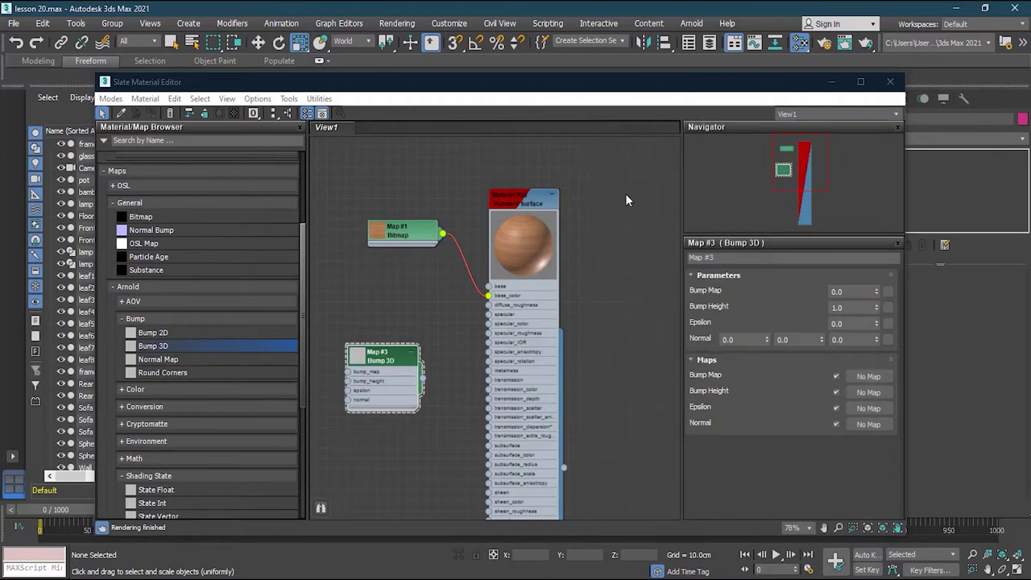
pyautogui.scroll(-2, 437, 201)
pyautogui.click(178, 230)
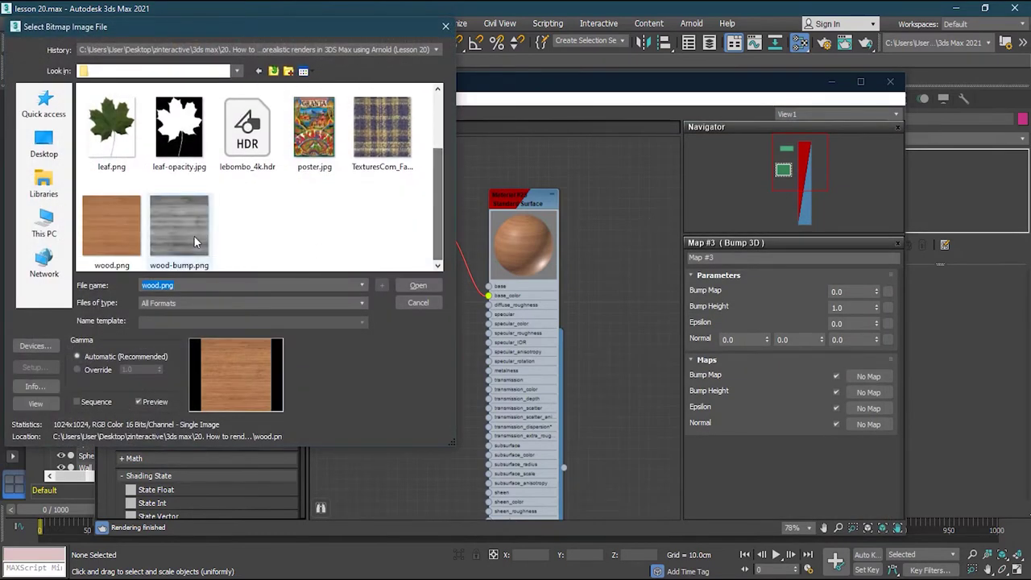
pyautogui.click(416, 288)
# - Arrange the Bump 3D and wood-bump bitmap nodes side by side and show Bump 3D's settings
pyautogui.moveTo(410, 326); pyautogui.dragTo(431, 310)
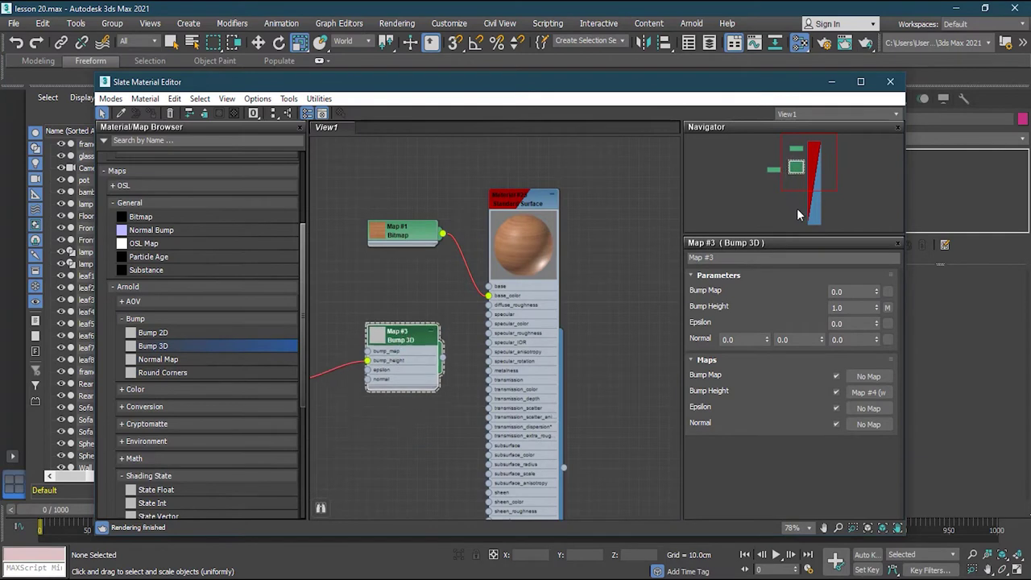
pyautogui.moveTo(798, 167); pyautogui.dragTo(778, 170)
pyautogui.moveTo(360, 360); pyautogui.dragTo(407, 319)
pyautogui.moveTo(796, 170); pyautogui.dragTo(808, 171)
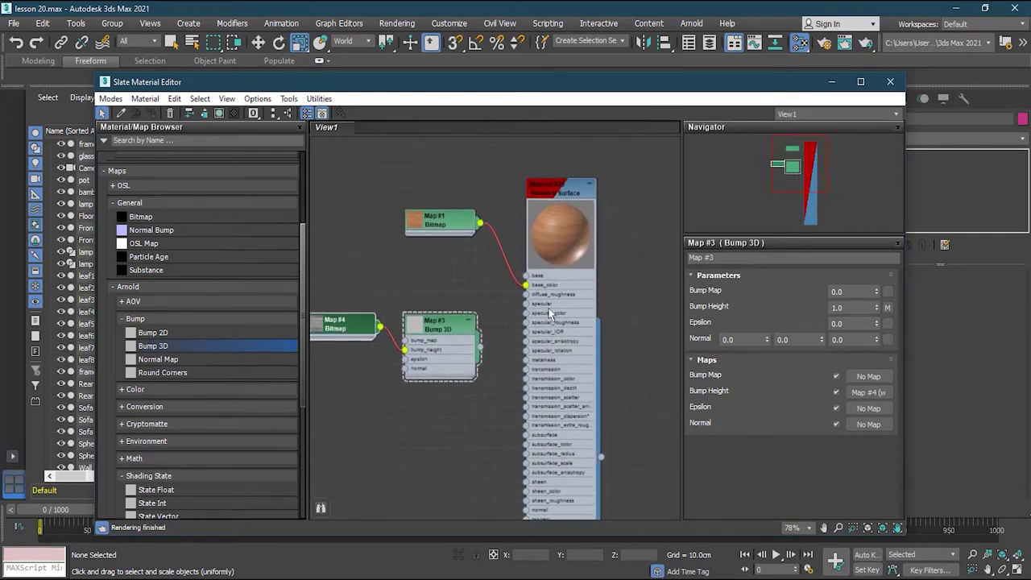
pyautogui.click(448, 328)
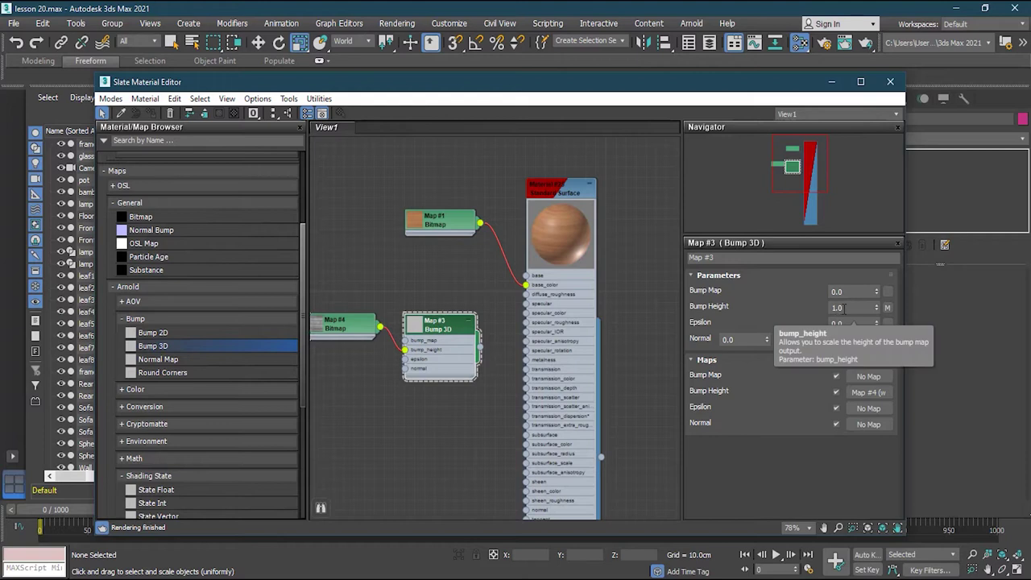
pyautogui.doubleClick(562, 193)
# - Wire the Bump 3D map (Map #3) into Material #25's Normal (Bump) slot as an instance
pyautogui.moveTo(901, 297); pyautogui.dragTo(896, 383)
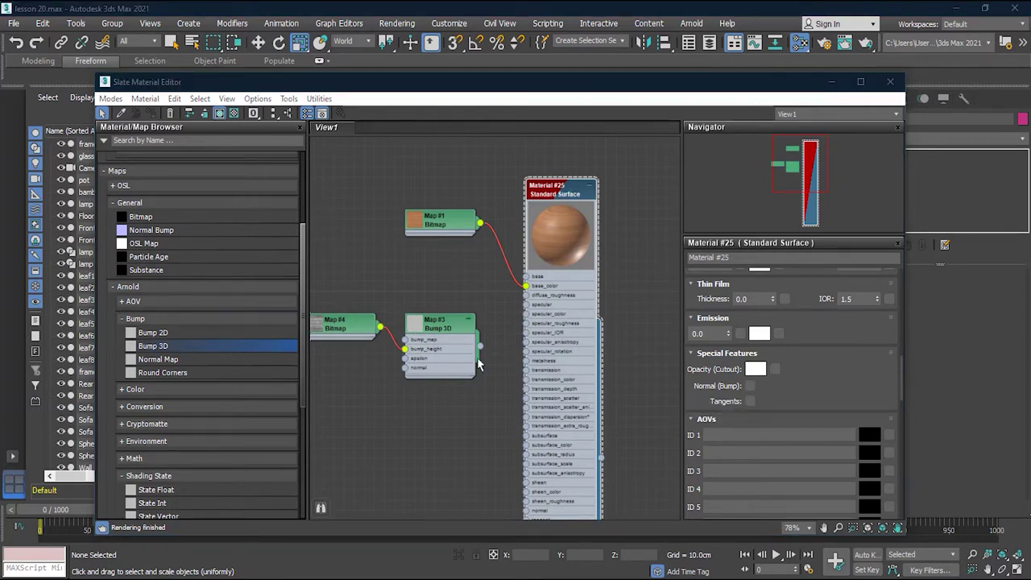
pyautogui.moveTo(479, 349); pyautogui.dragTo(749, 389)
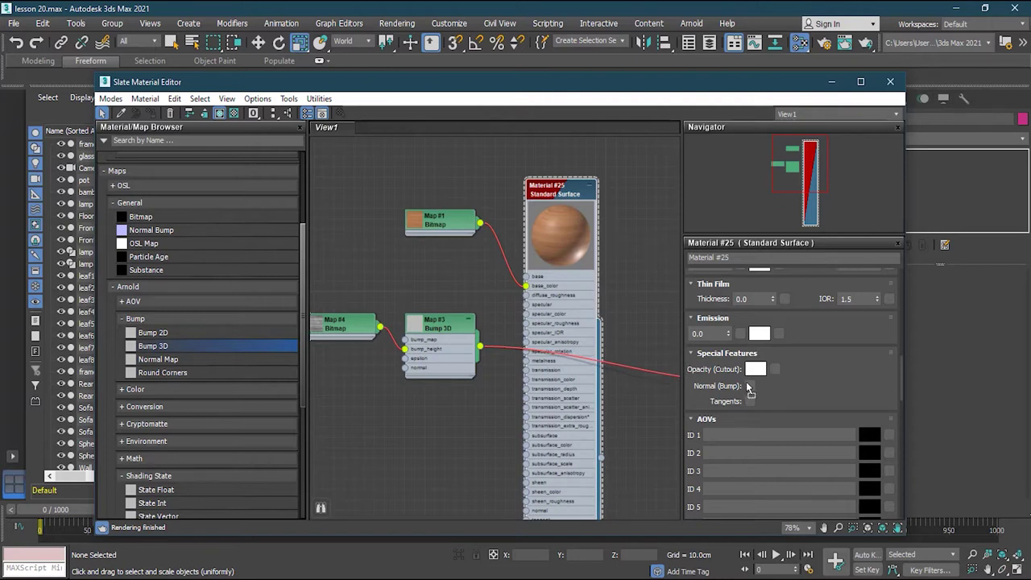
pyautogui.moveTo(748, 388); pyautogui.dragTo(750, 386)
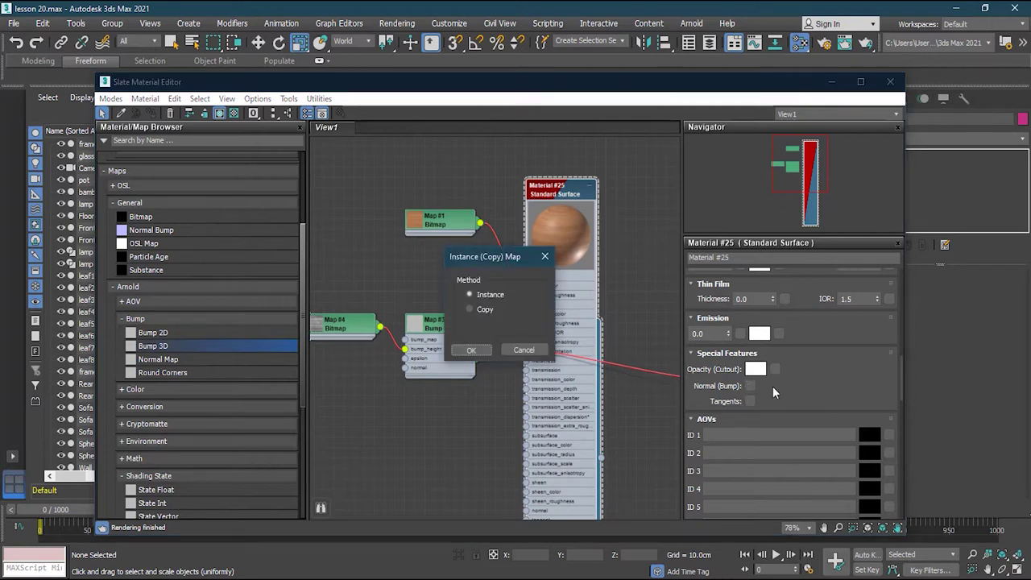
pyautogui.click(472, 349)
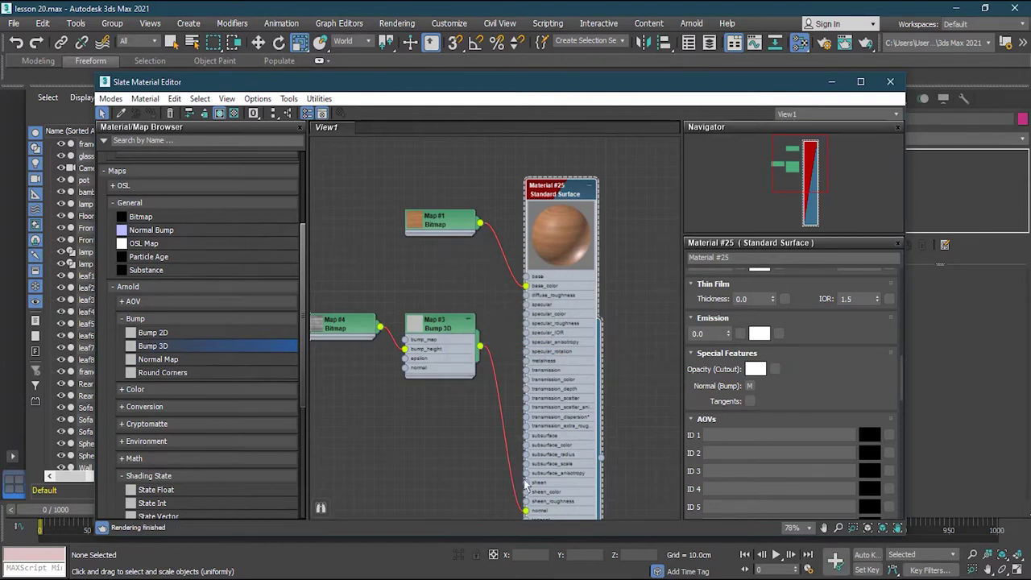
pyautogui.moveTo(536, 515); pyautogui.dragTo(522, 463, button='middle')
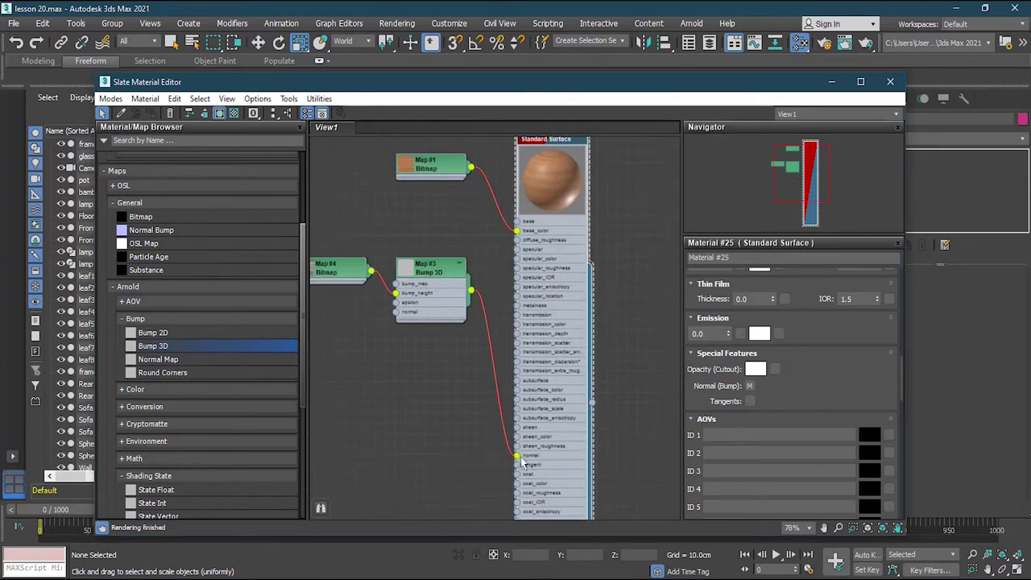
pyautogui.moveTo(791, 190); pyautogui.dragTo(790, 186)
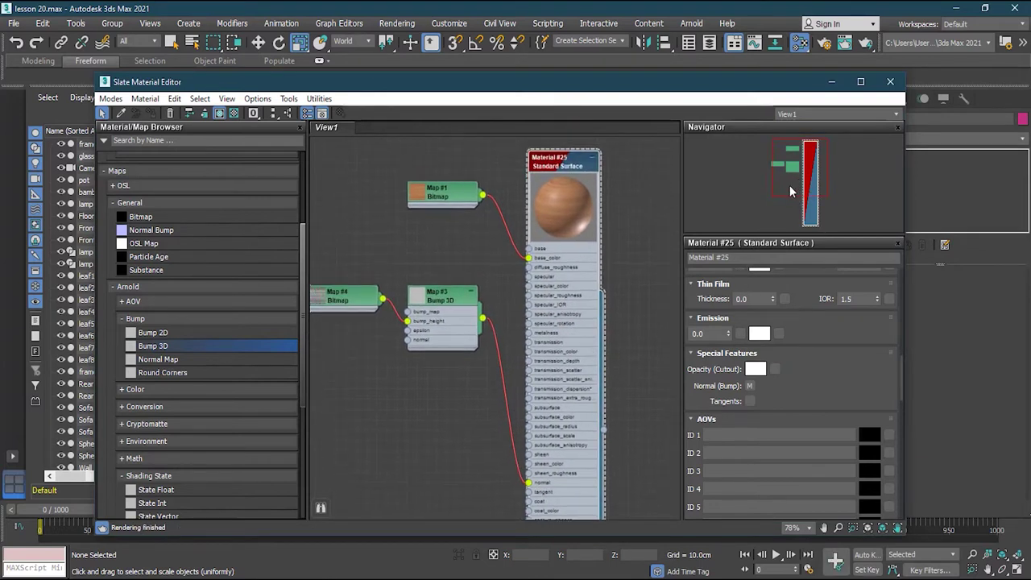
pyautogui.doubleClick(427, 341)
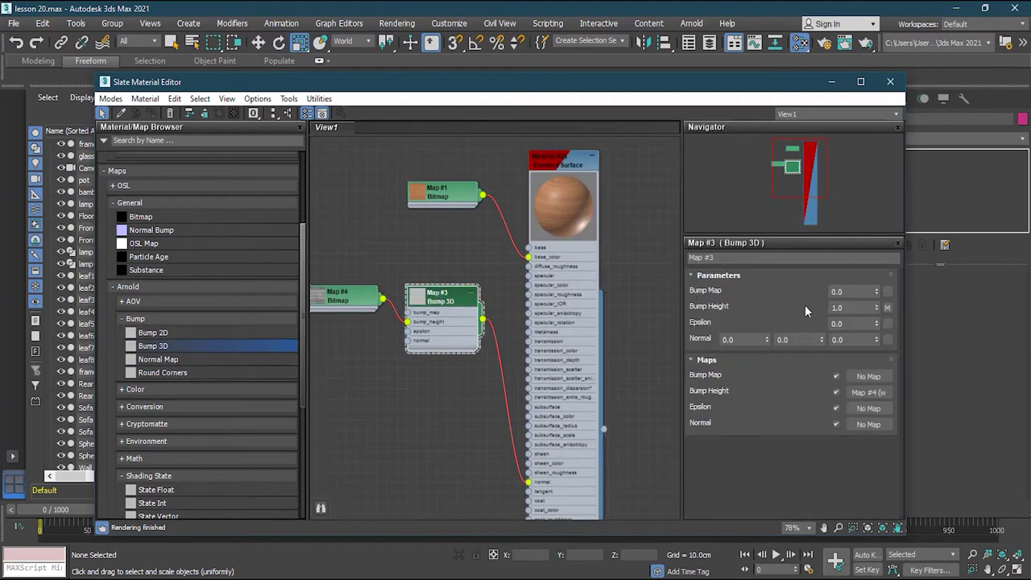
# - Set Bump 3D's bump height to 10 and reuse Map #4 as its bump map at 10
pyautogui.doubleClick(845, 307)
pyautogui.press('Return')
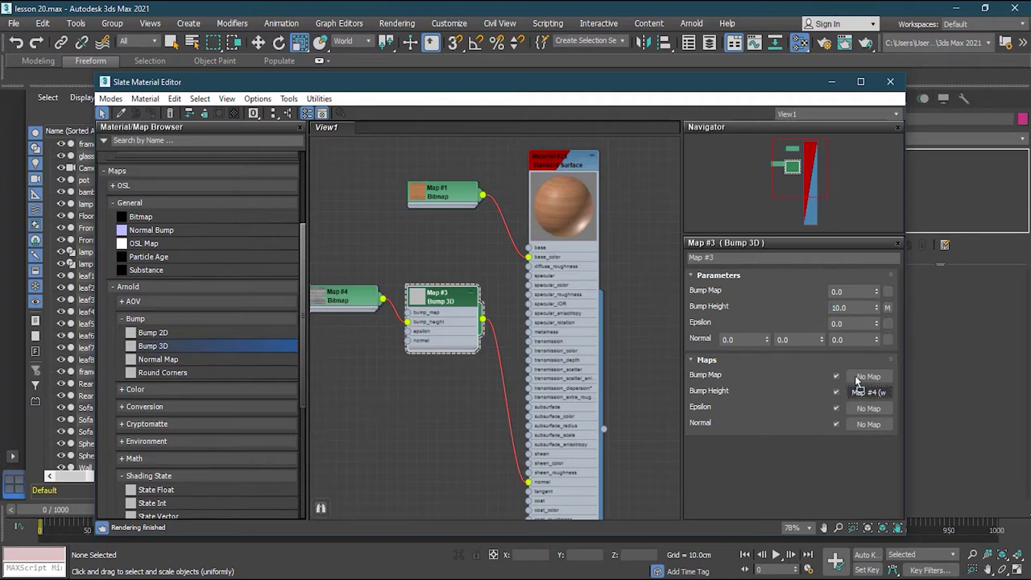
pyautogui.moveTo(857, 379); pyautogui.dragTo(859, 377)
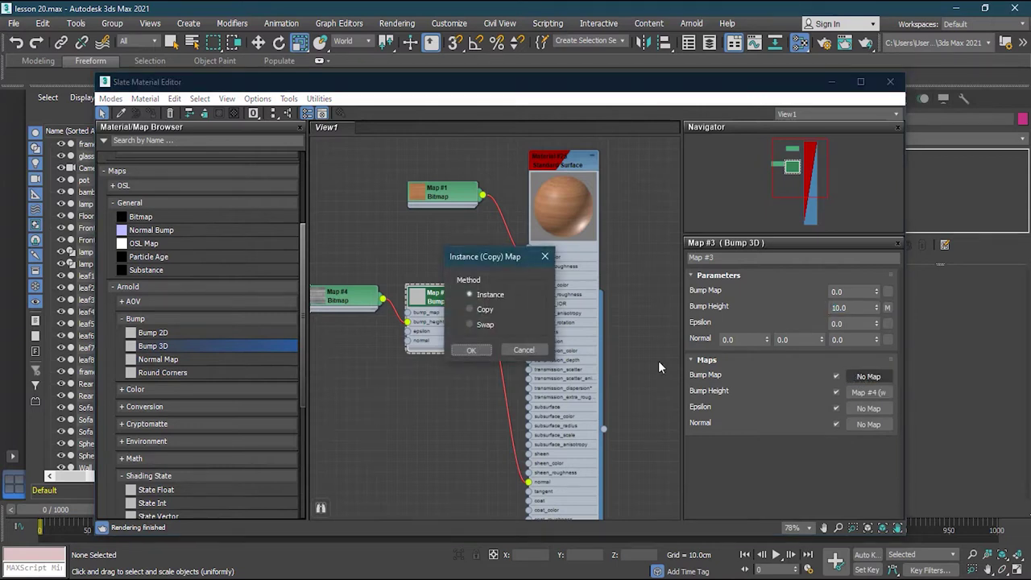
pyautogui.click(478, 348)
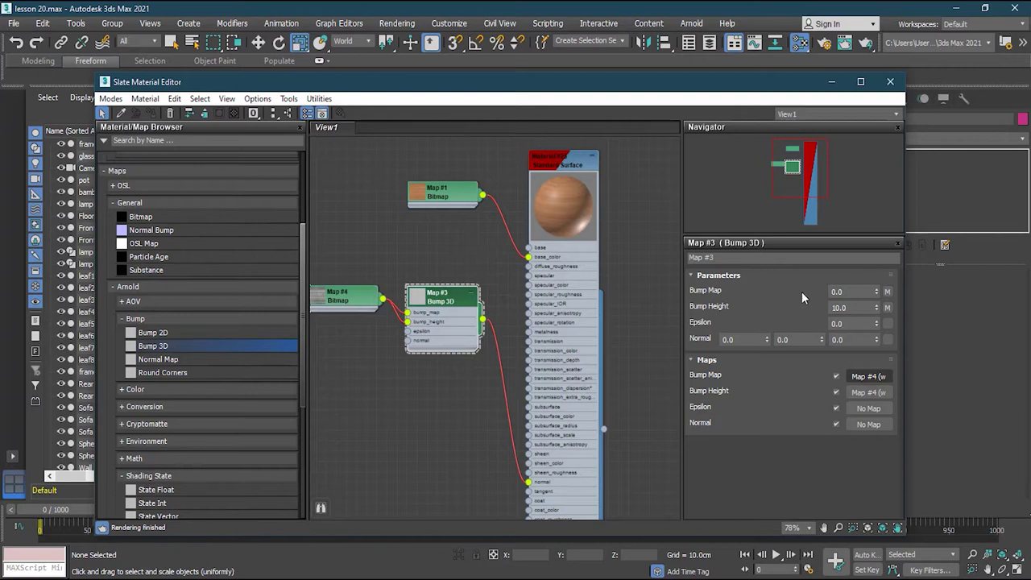
pyautogui.click(848, 293)
pyautogui.press('Return')
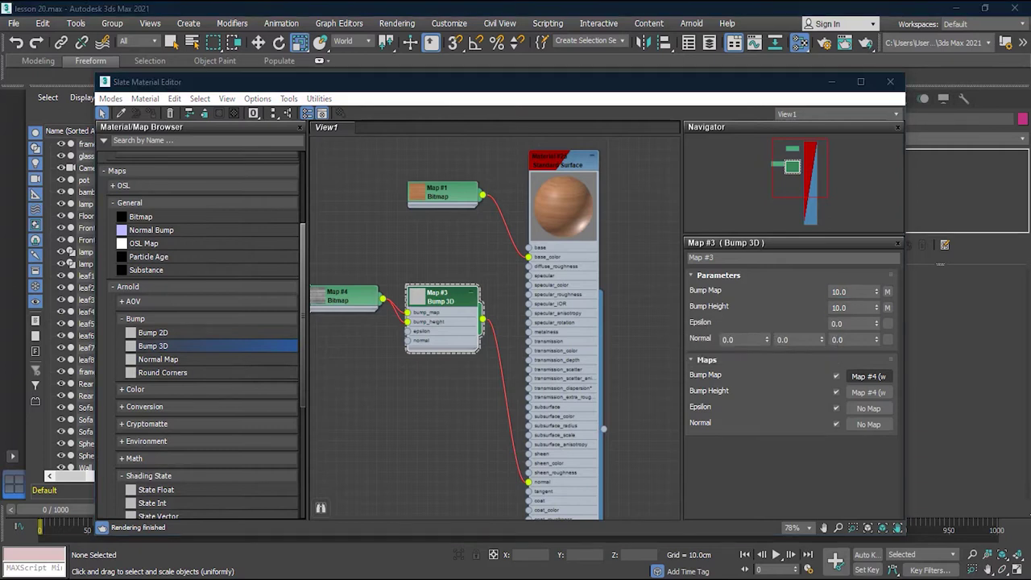
# - Assign Material #25 to the 'frame' object and minimize the Slate Material Editor
pyautogui.moveTo(638, 87); pyautogui.dragTo(576, 363)
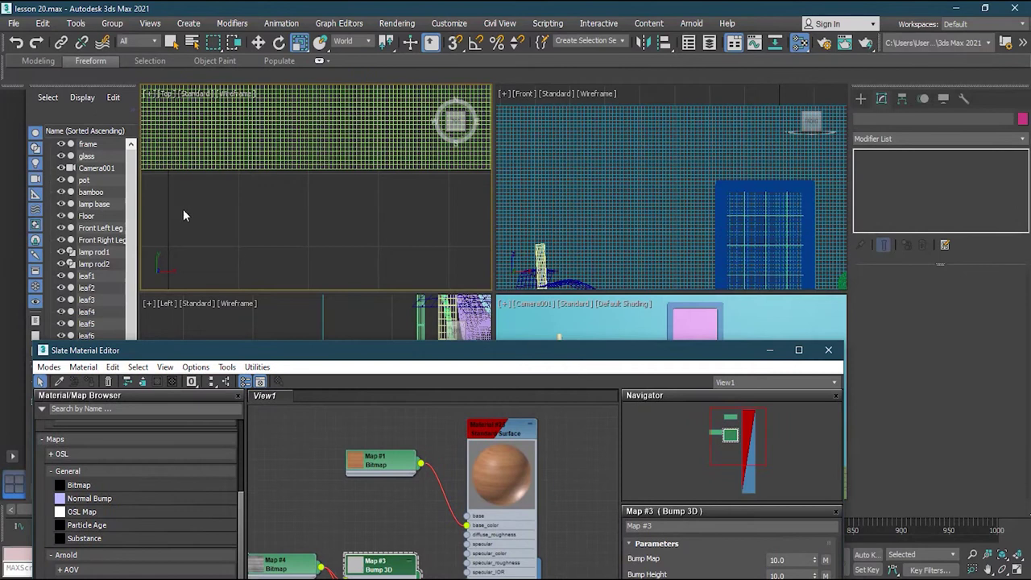
pyautogui.click(89, 145)
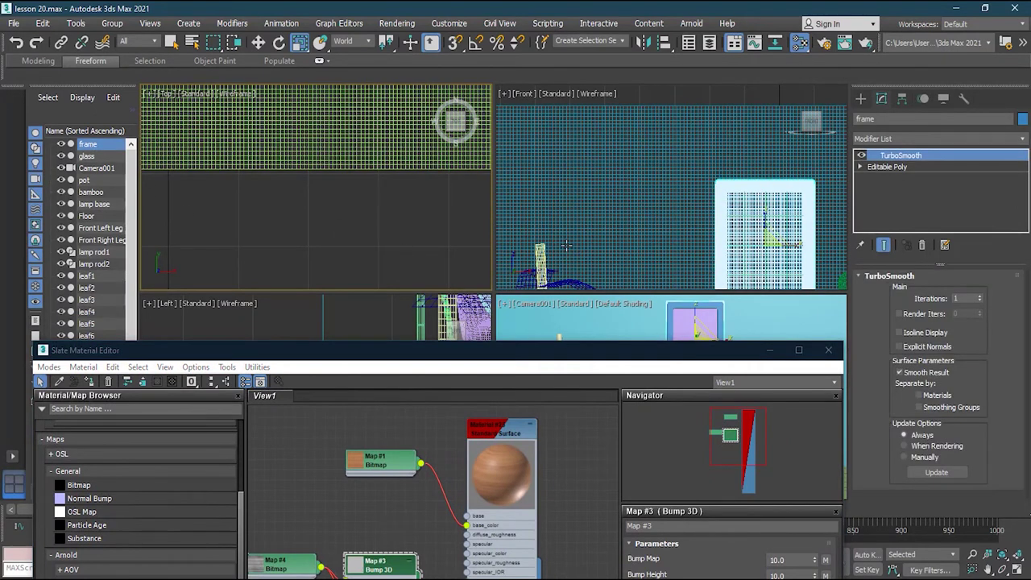
pyautogui.rightClick(489, 435)
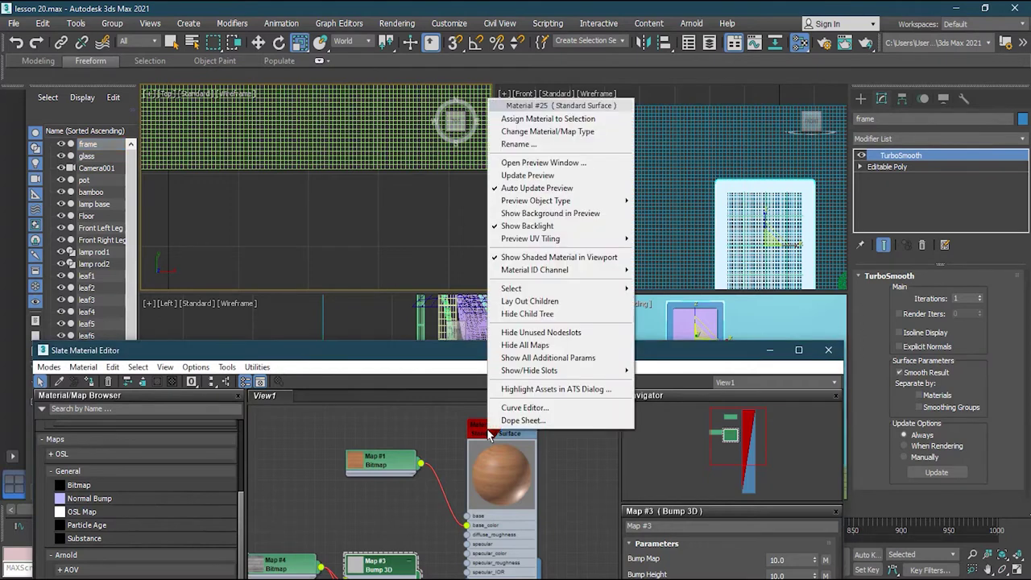
pyautogui.click(518, 121)
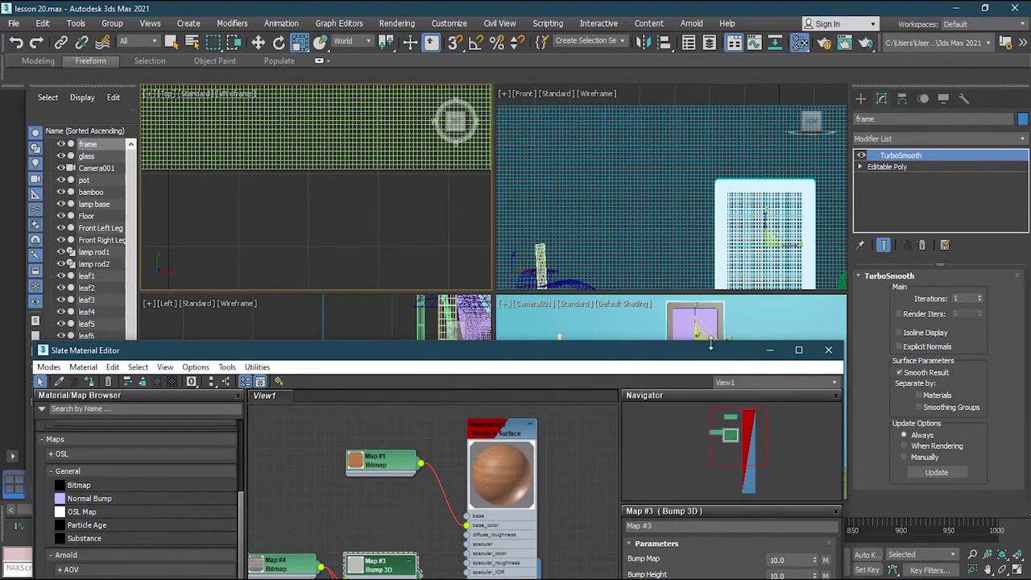
pyautogui.click(767, 350)
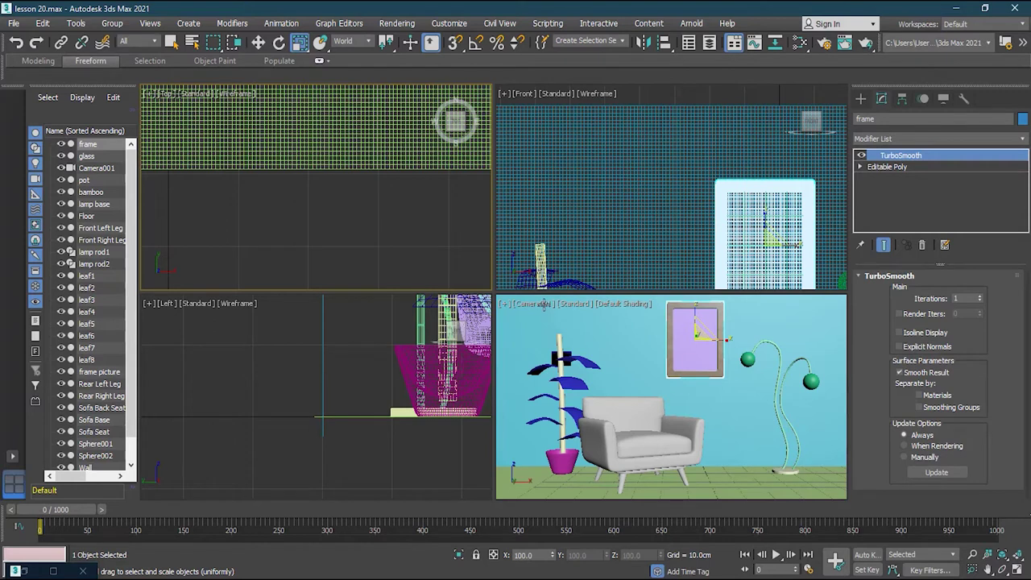
# - Maximize the Camera viewport, switch it to Perspective, and zoom to the picture frame
pyautogui.click(1017, 569)
pyautogui.click(1017, 569)
pyautogui.click(709, 372)
pyautogui.click(1017, 569)
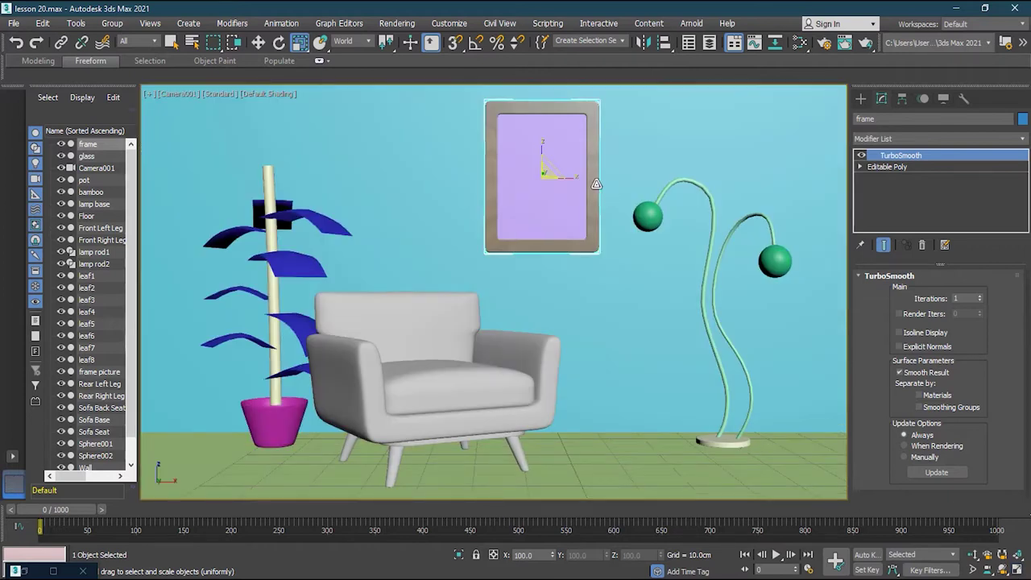
pyautogui.press('p')
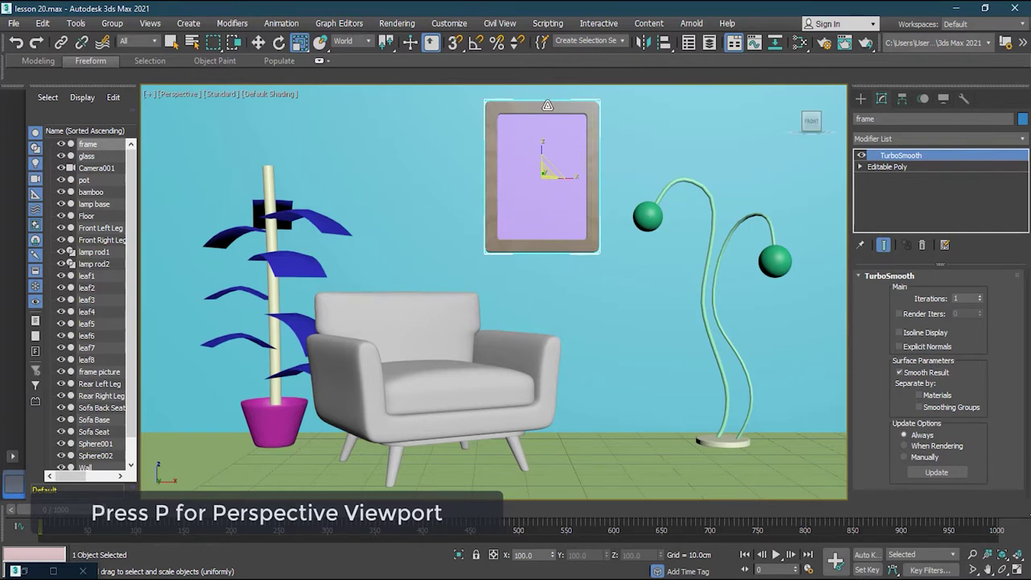
pyautogui.press('z')
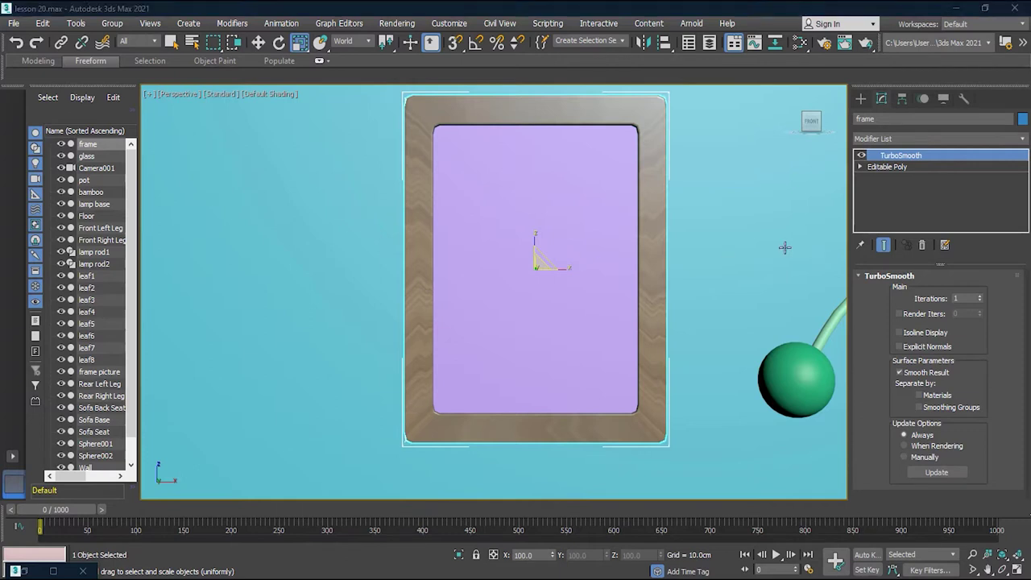
pyautogui.click(1022, 139)
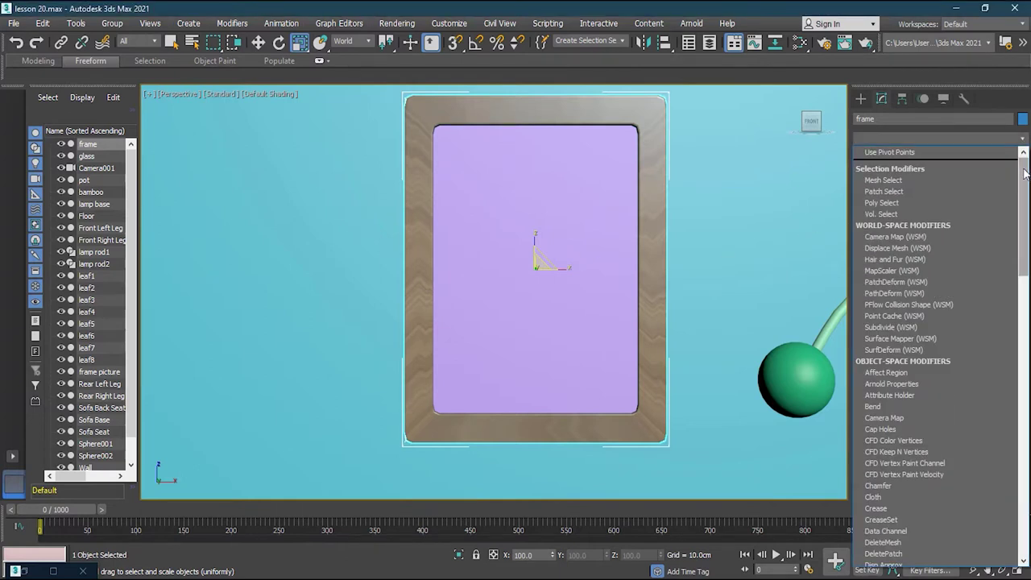
# - Add a Box-mapped UVW Map to the frame, raise its height to 34.101 cm, then select the glass
pyautogui.moveTo(1026, 173); pyautogui.dragTo(1024, 463)
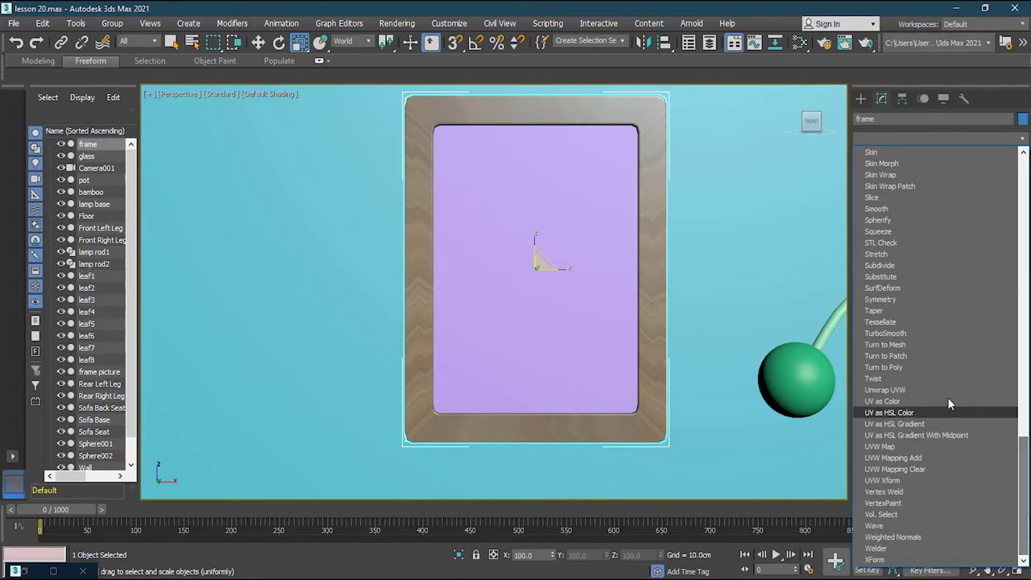
pyautogui.click(938, 446)
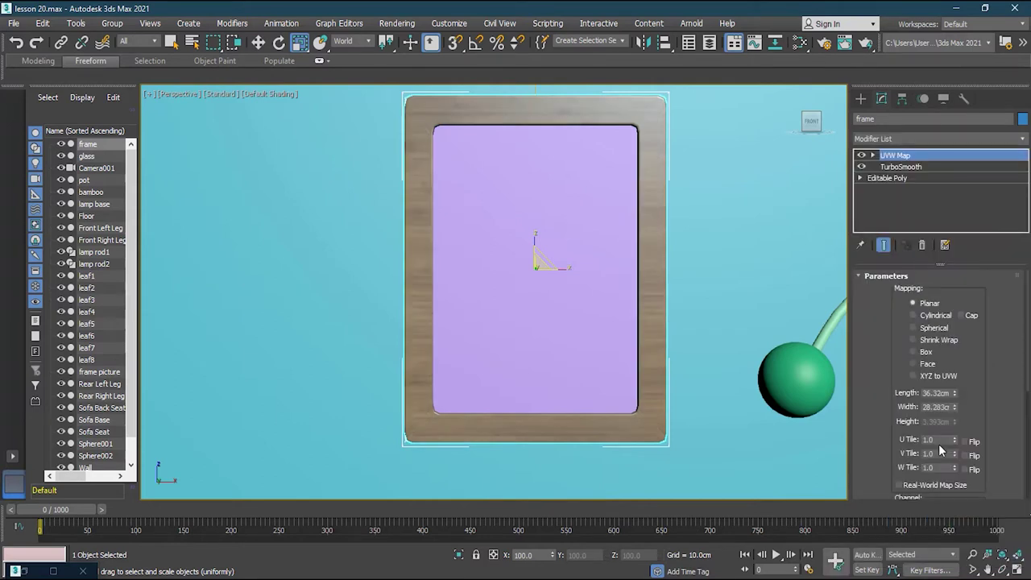
pyautogui.click(927, 354)
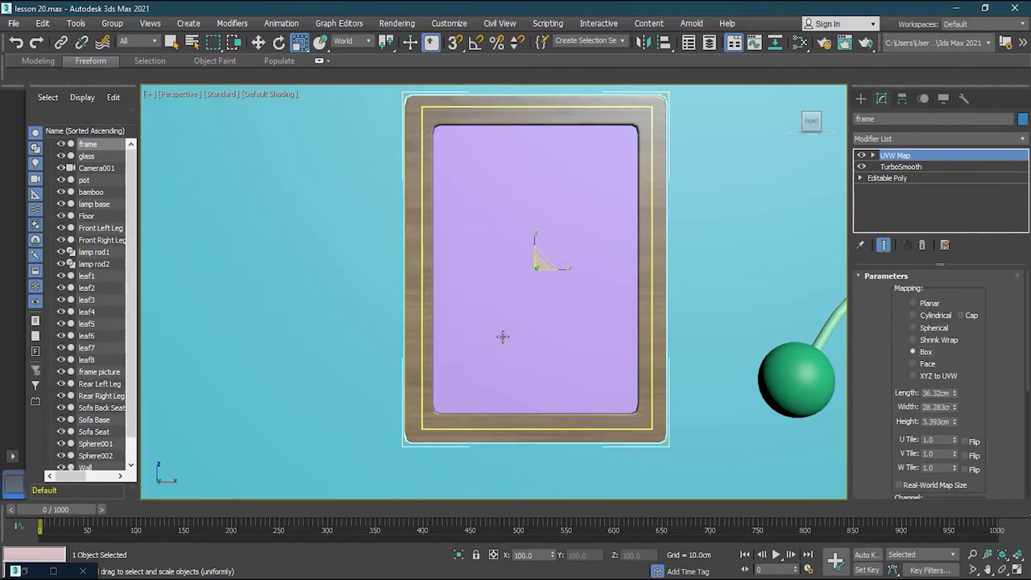
pyautogui.keyDown('alt'); pyautogui.moveTo(467, 346); pyautogui.dragTo(541, 347, button='middle'); pyautogui.keyUp('alt')
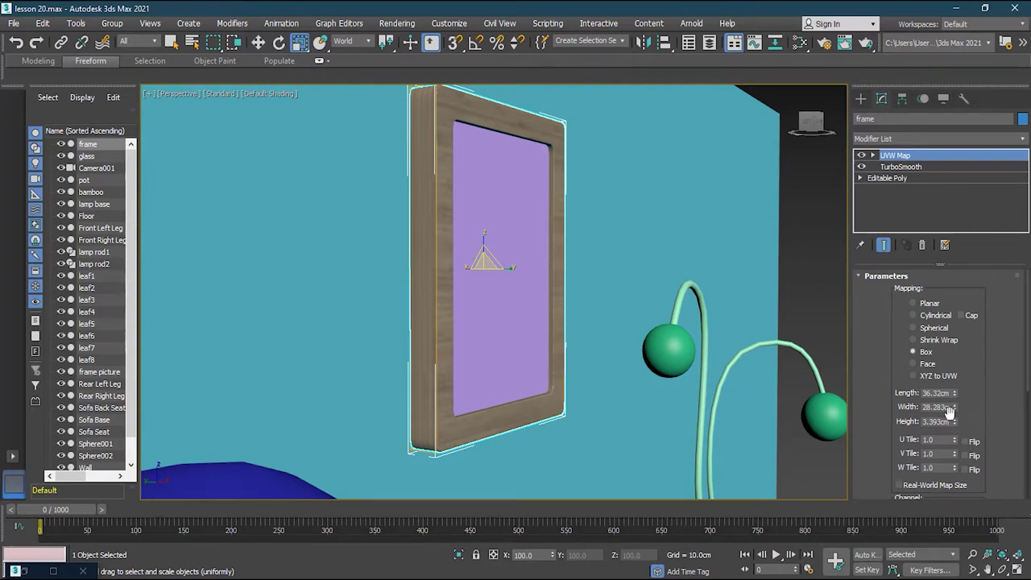
pyautogui.moveTo(956, 421); pyautogui.dragTo(939, 385)
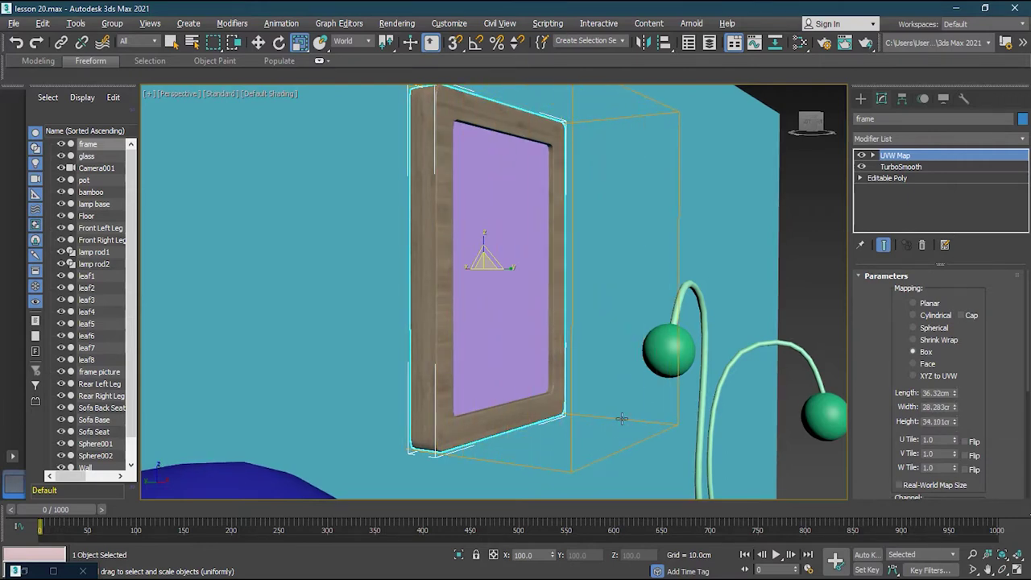
pyautogui.keyDown('alt'); pyautogui.moveTo(594, 346); pyautogui.dragTo(537, 349, button='middle'); pyautogui.keyUp('alt')
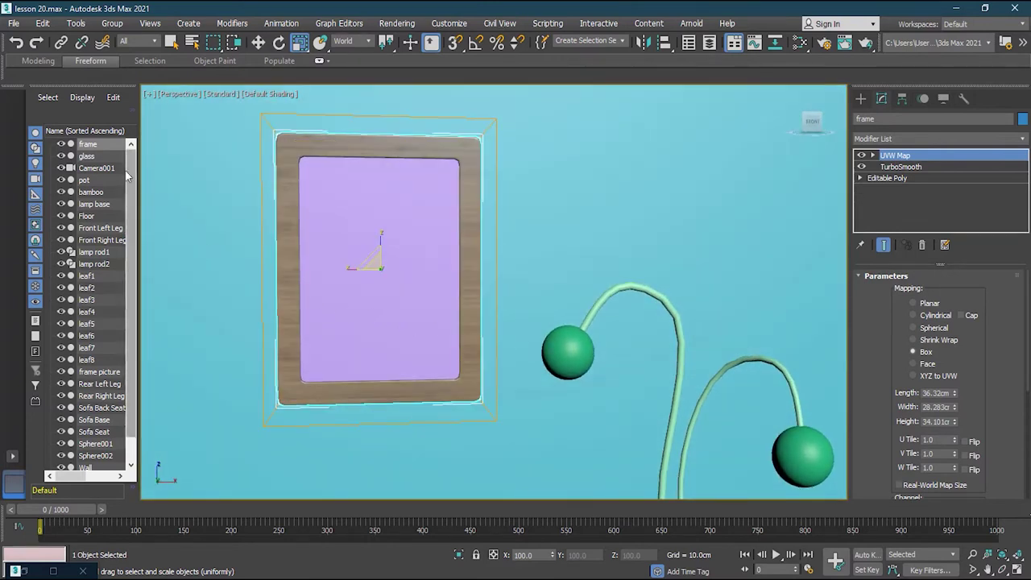
pyautogui.click(92, 157)
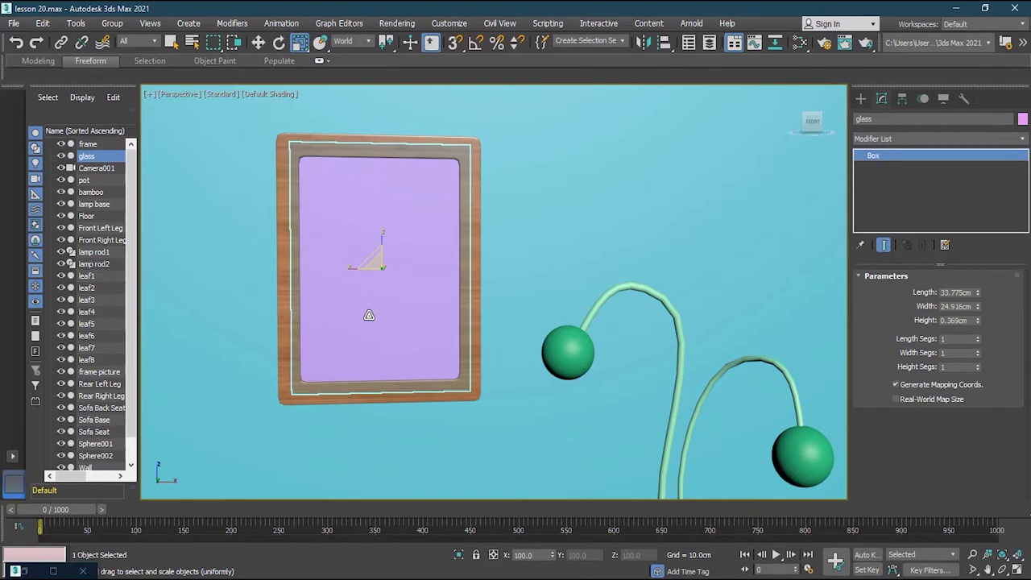
# - Open the Slate Material Editor and collapse the browser's map and material categories
pyautogui.press('m')
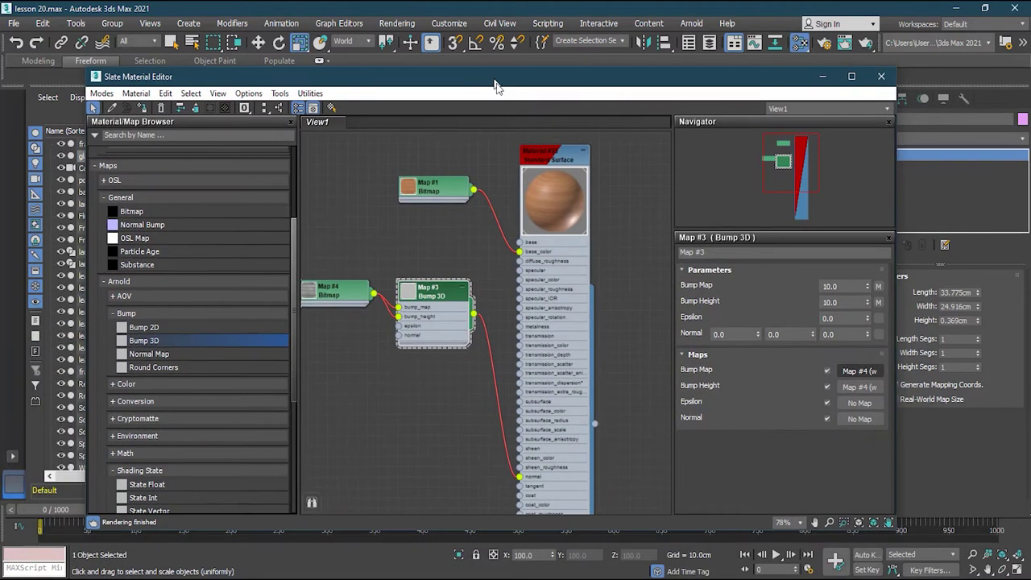
pyautogui.scroll(-4, 758, 190)
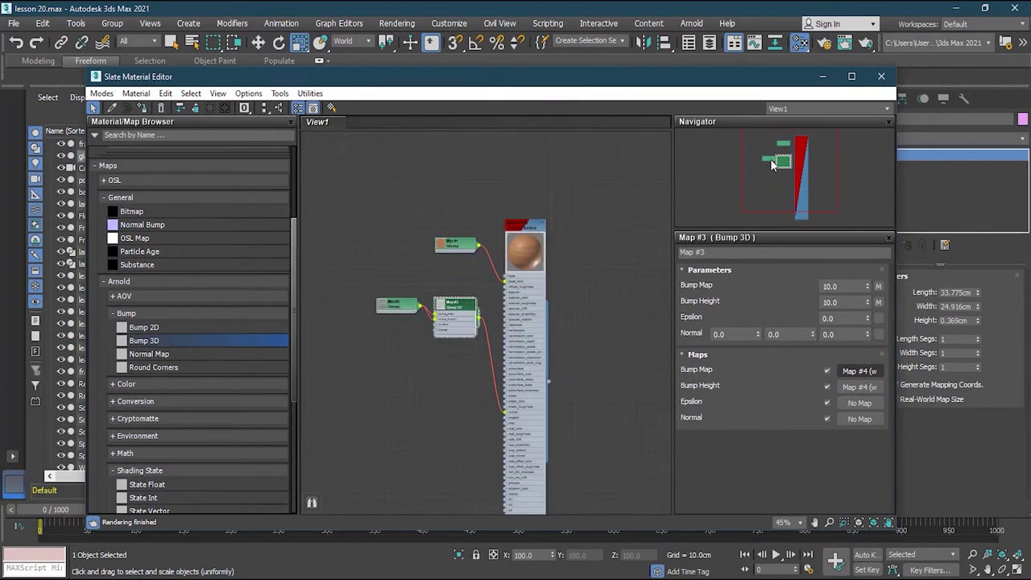
pyautogui.moveTo(771, 166); pyautogui.dragTo(796, 176)
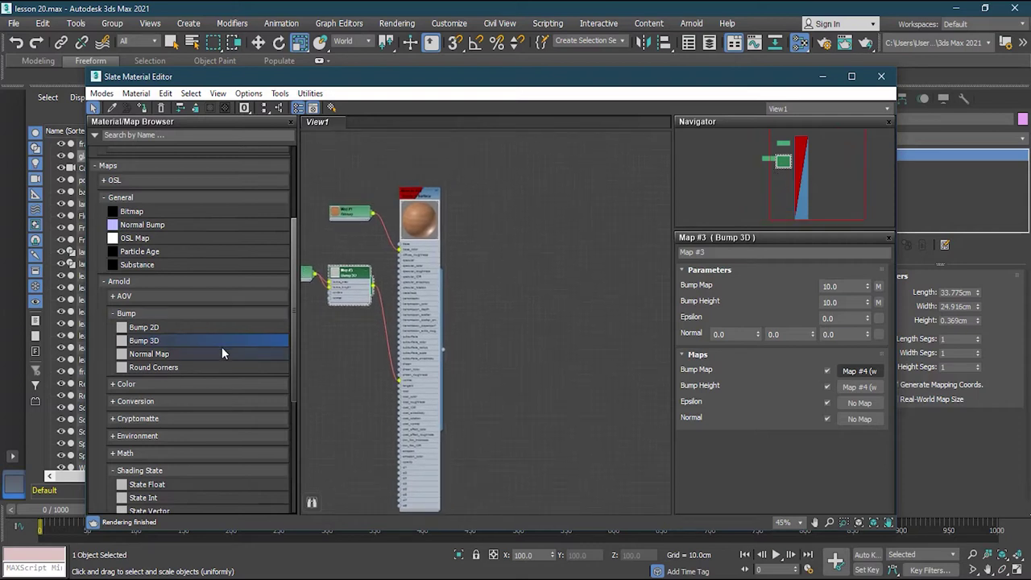
pyautogui.click(125, 313)
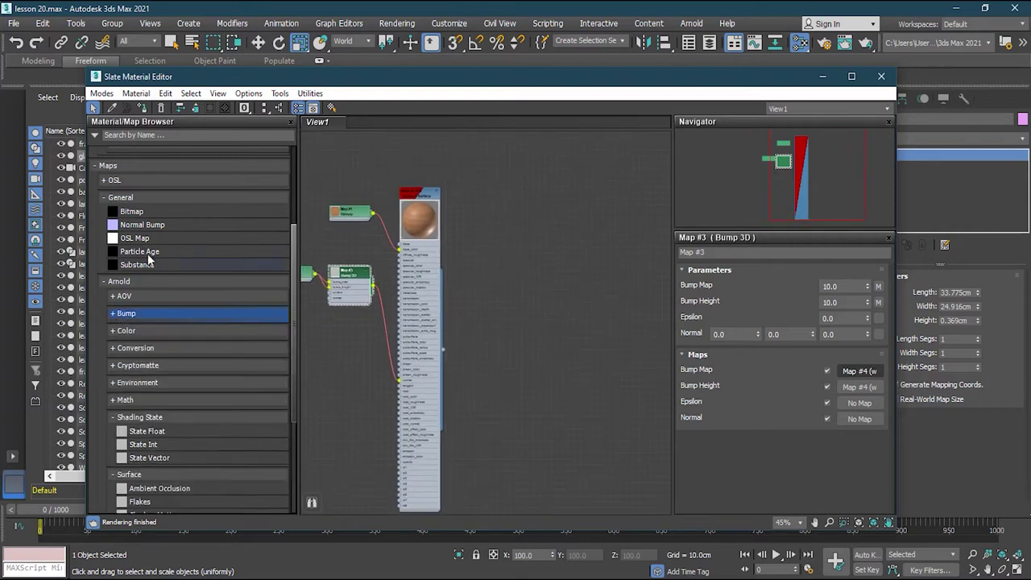
pyautogui.click(121, 198)
pyautogui.click(119, 215)
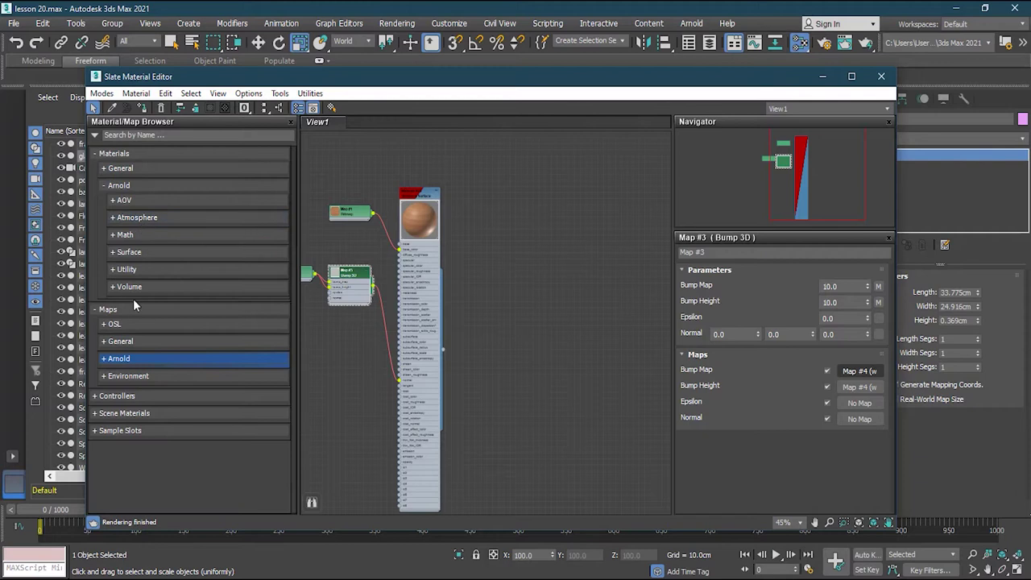
pyautogui.click(123, 185)
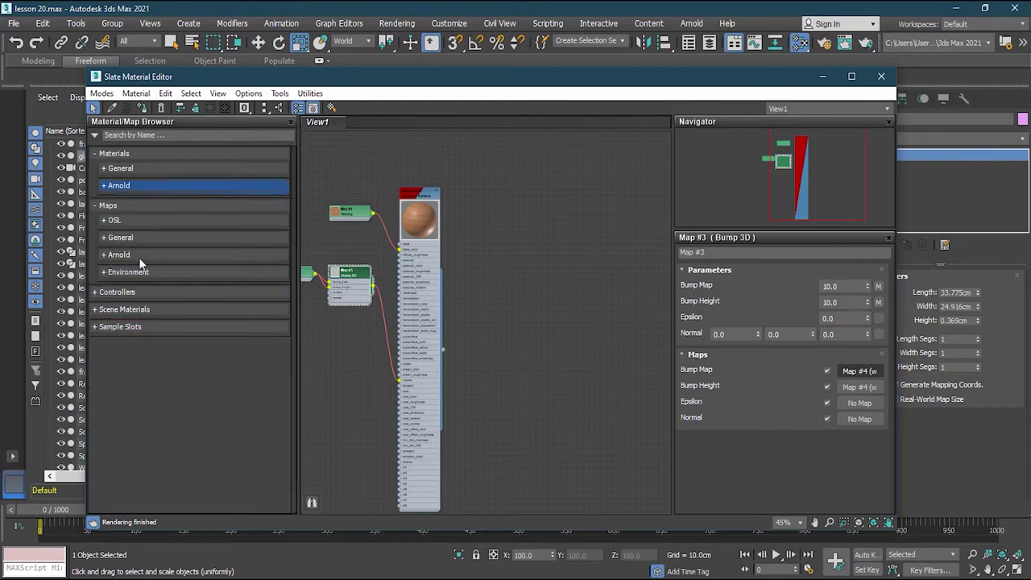
pyautogui.click(138, 207)
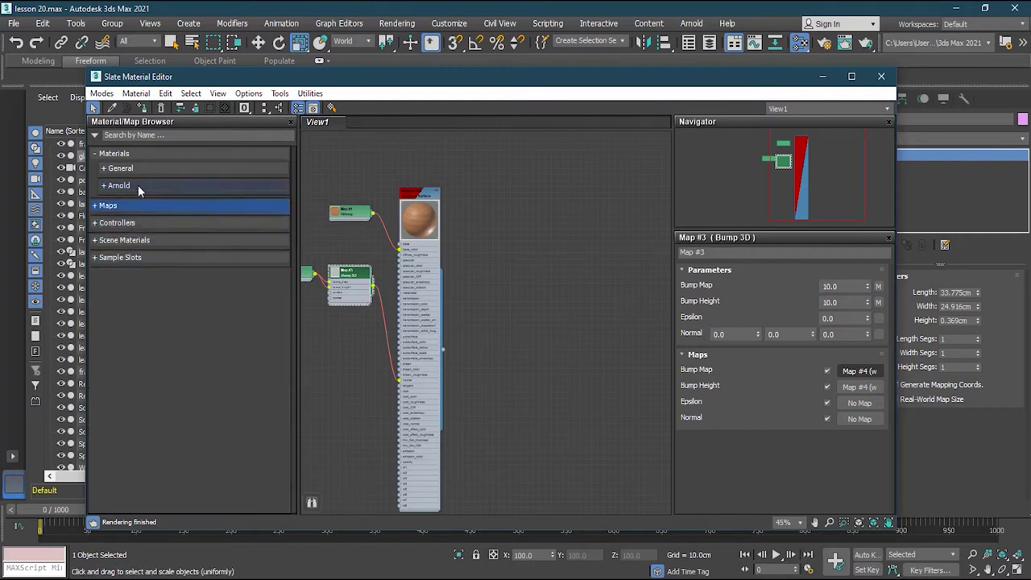
# - Place an Arnold Surface > Standard Surface node, Material #26, in View1
pyautogui.click(139, 186)
pyautogui.click(143, 253)
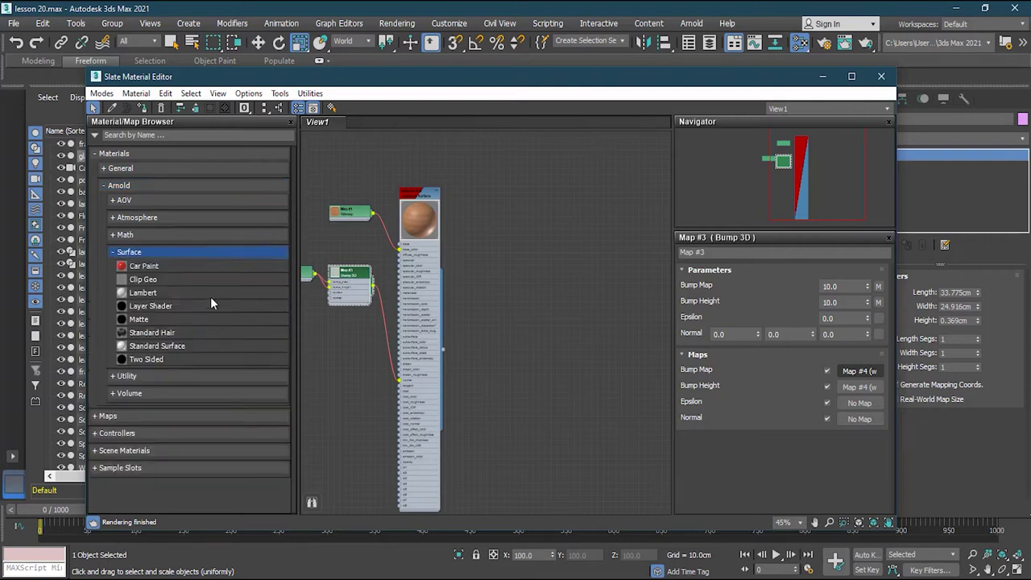
pyautogui.click(170, 348)
pyautogui.click(573, 191)
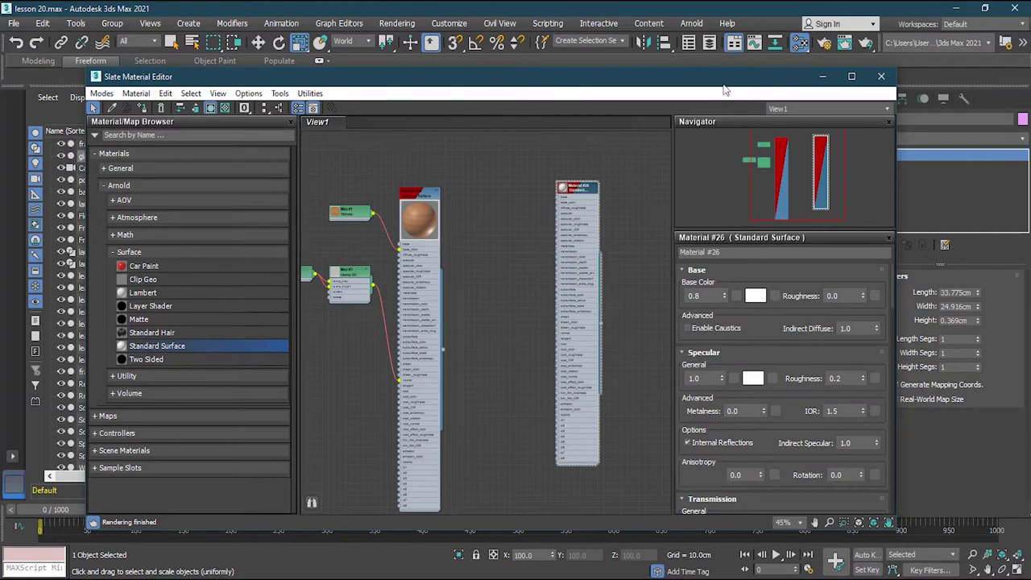
pyautogui.moveTo(724, 84); pyautogui.dragTo(77, 68)
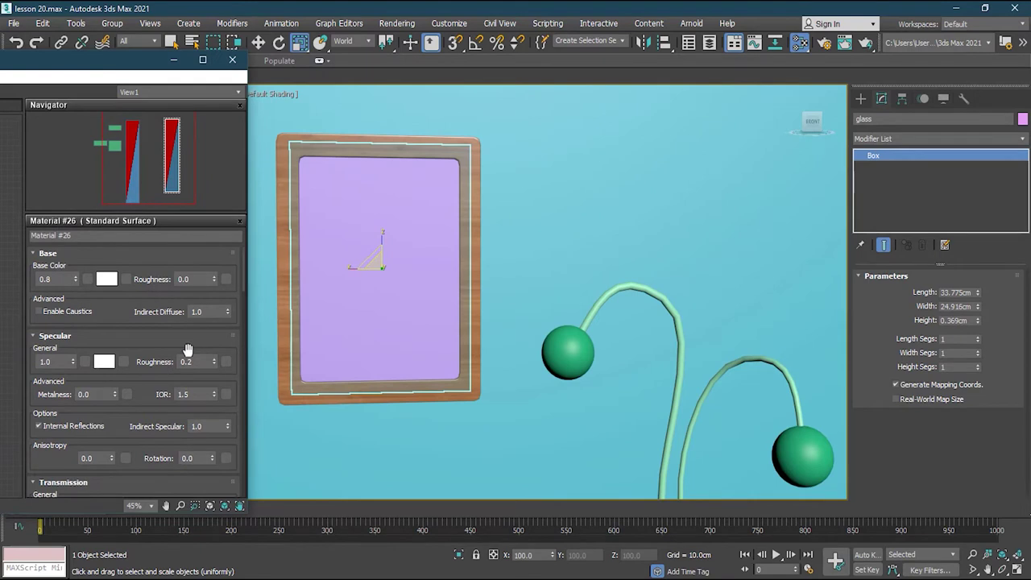
# - Assign Material #26 to the selected glass pane
pyautogui.moveTo(244, 270); pyautogui.dragTo(256, 362)
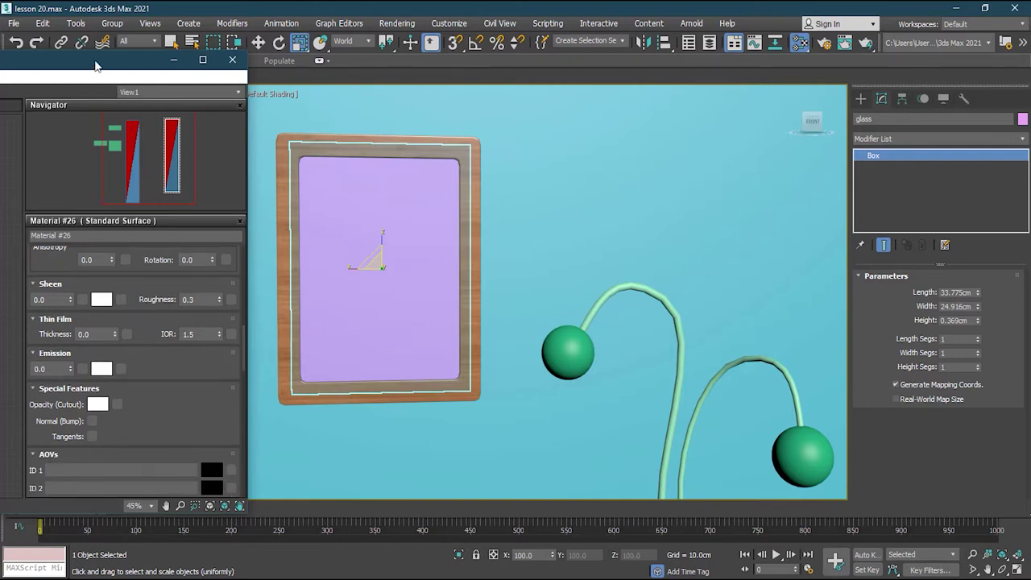
pyautogui.moveTo(89, 61); pyautogui.dragTo(381, 132)
pyautogui.rightClick(229, 246)
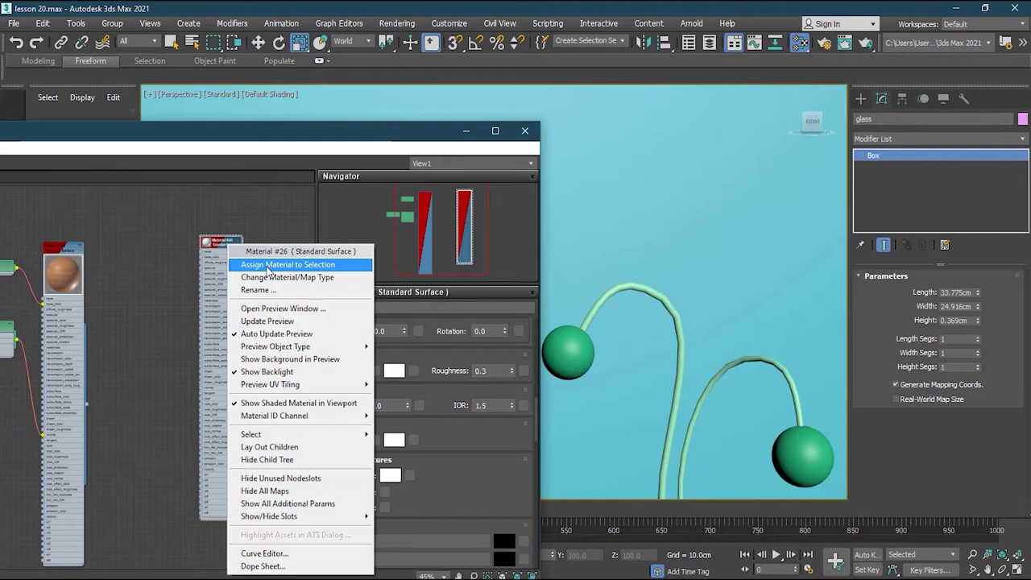
pyautogui.click(295, 265)
pyautogui.moveTo(268, 125); pyautogui.dragTo(0, 89)
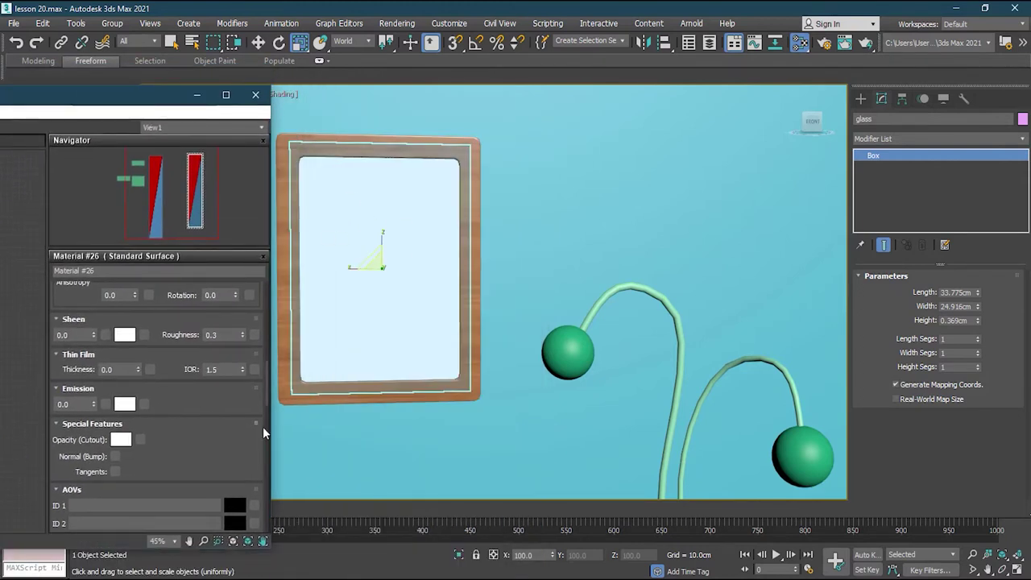
# - Set Material #26's Transmission weight to 1.0 and enable Thin-Walled
pyautogui.moveTo(268, 397); pyautogui.dragTo(260, 335)
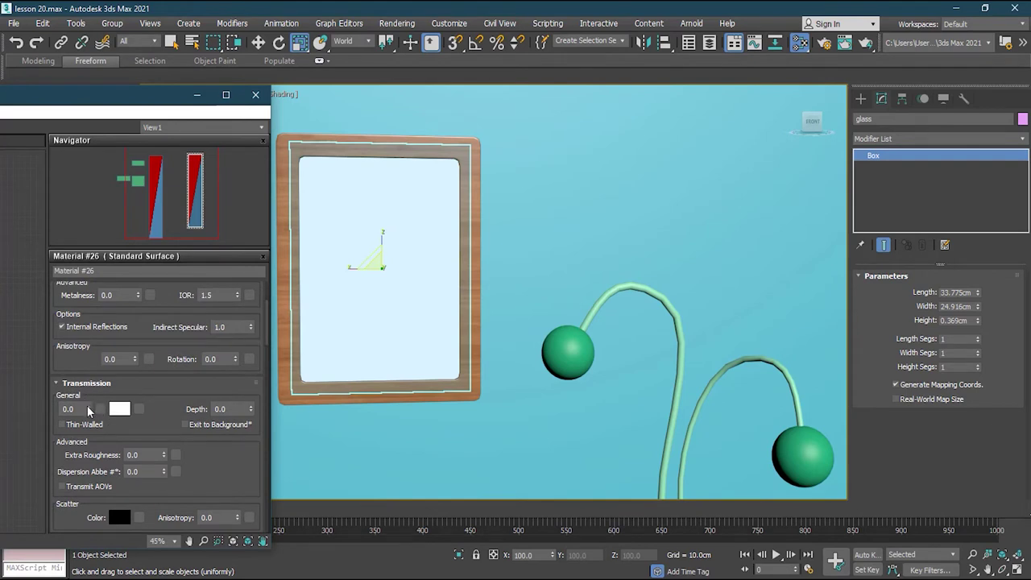
pyautogui.moveTo(89, 410); pyautogui.dragTo(90, 292)
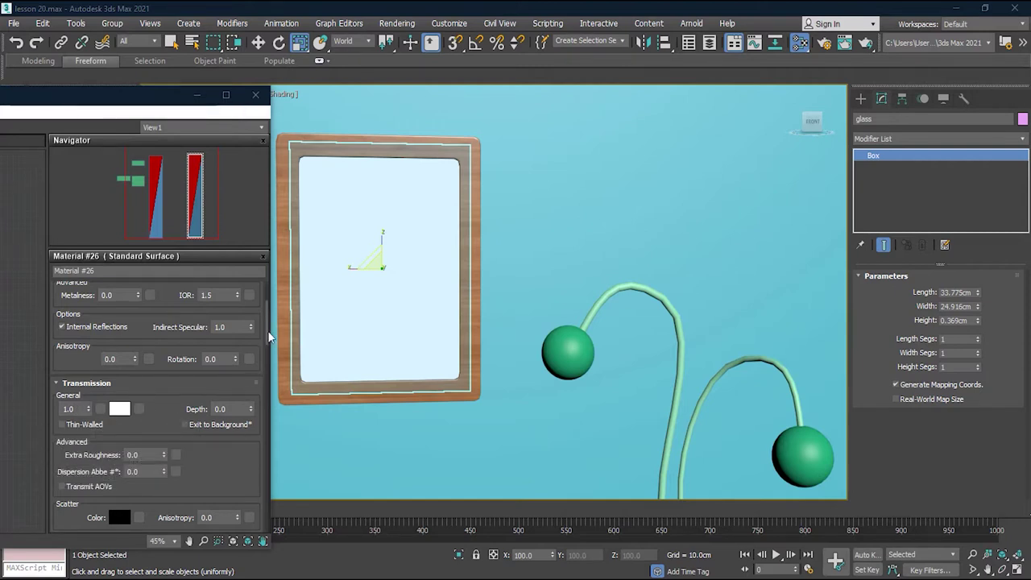
pyautogui.moveTo(269, 338); pyautogui.dragTo(271, 352)
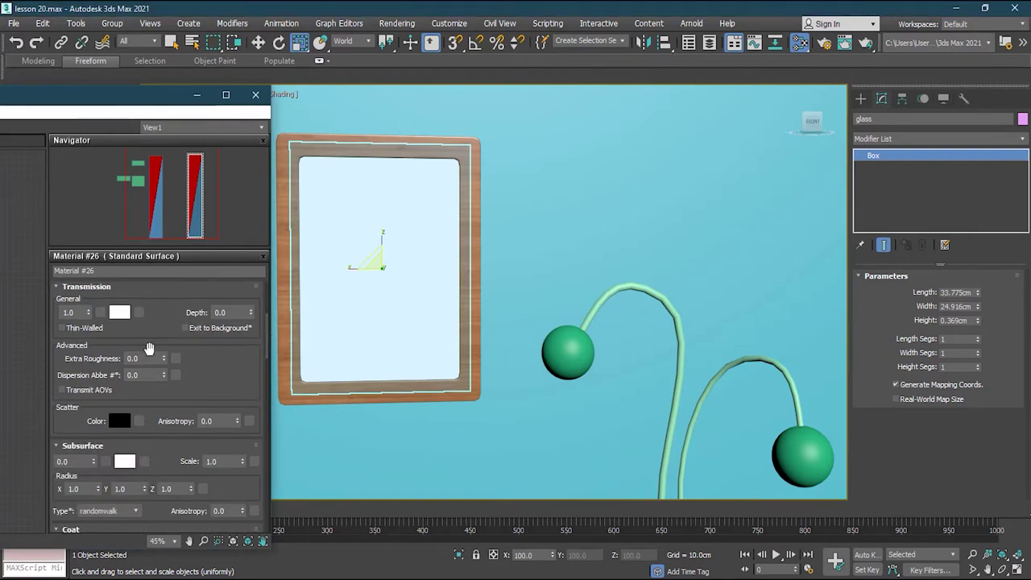
pyautogui.click(96, 327)
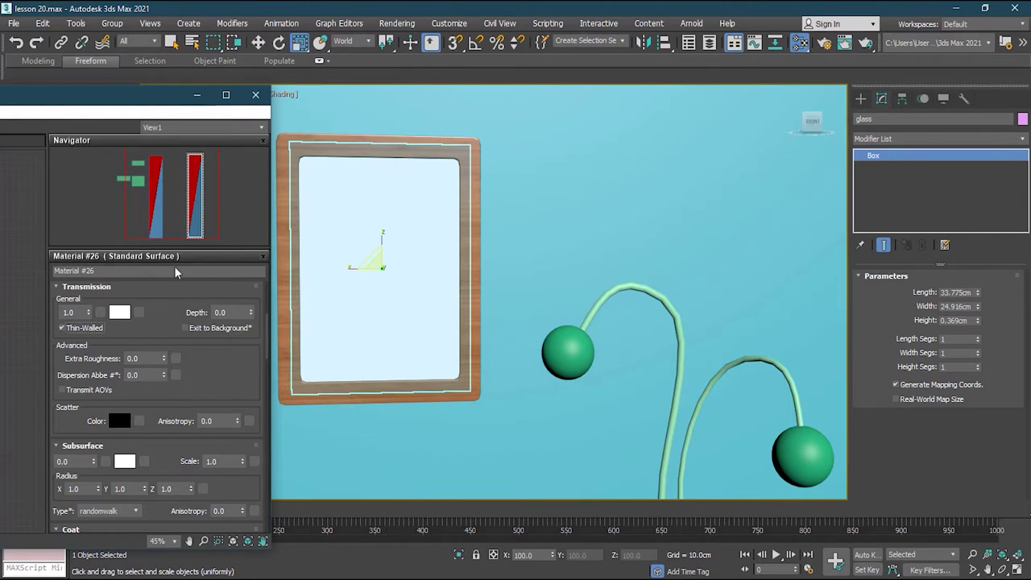
pyautogui.moveTo(109, 95); pyautogui.dragTo(589, 203)
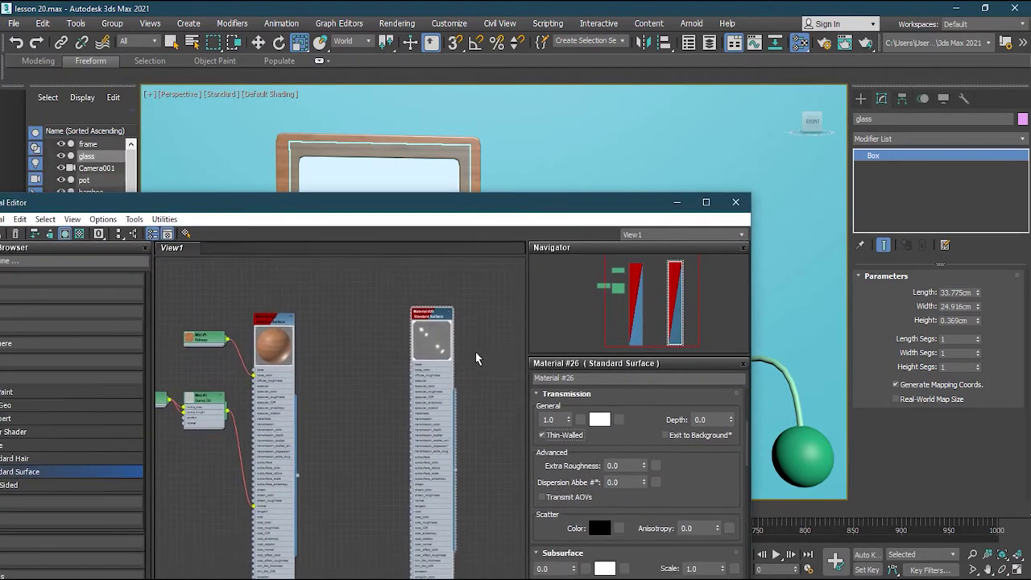
# - Reassign Material #26 to the glass, hide the glass, and select the frame picture plane
pyautogui.rightClick(427, 317)
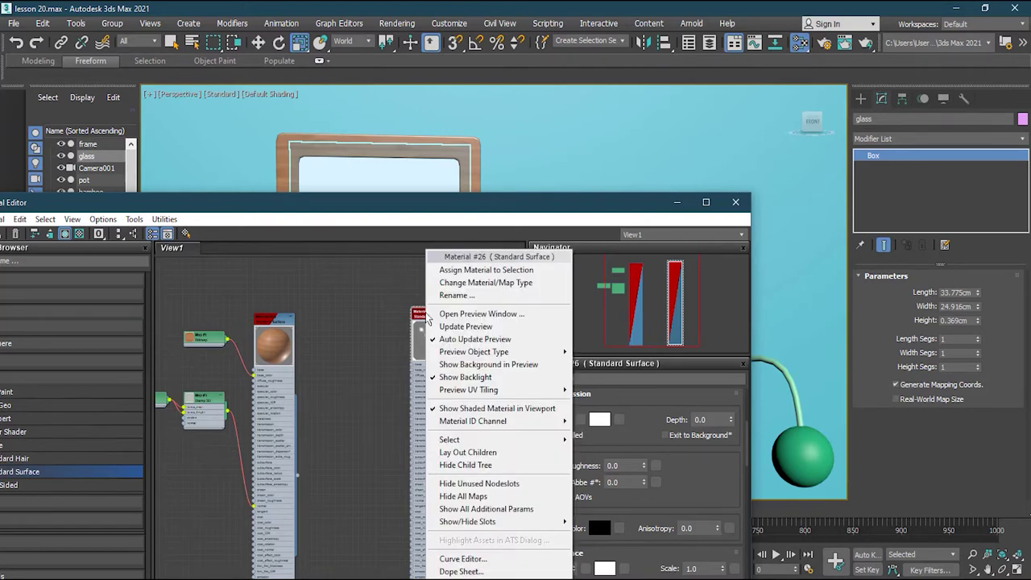
pyautogui.click(484, 270)
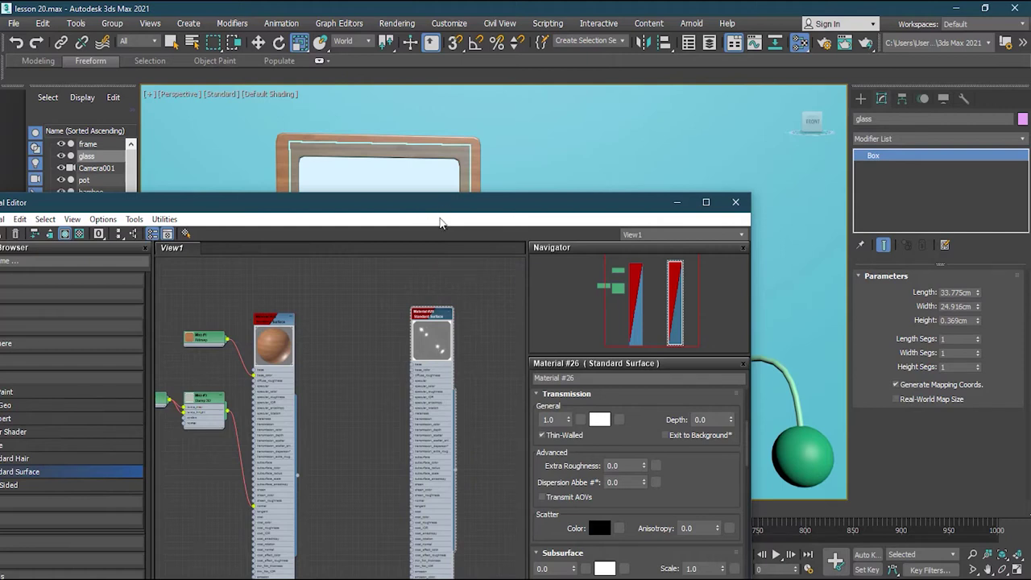
pyautogui.moveTo(539, 208); pyautogui.dragTo(26, 337)
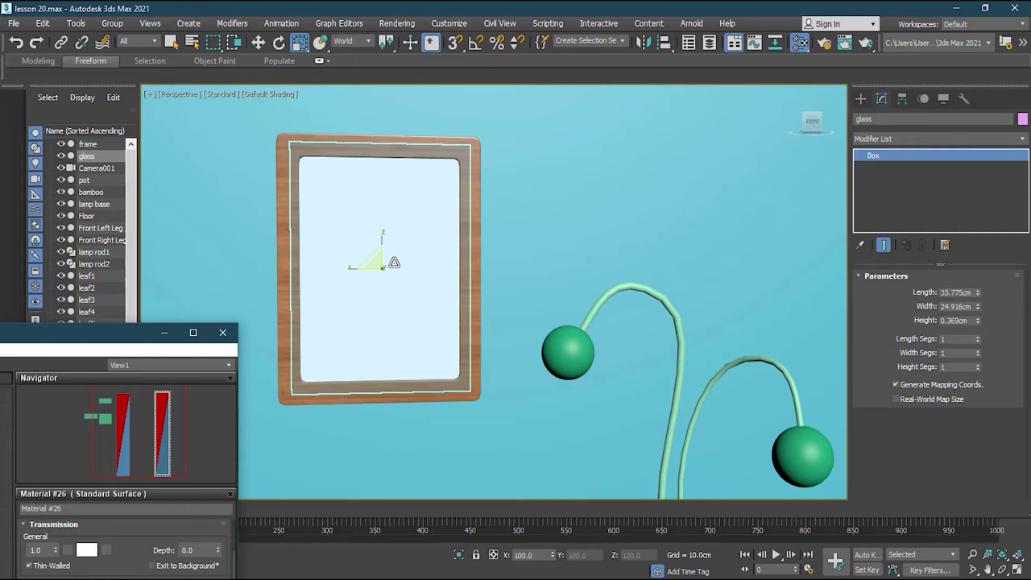
pyautogui.moveTo(379, 270); pyautogui.dragTo(375, 266)
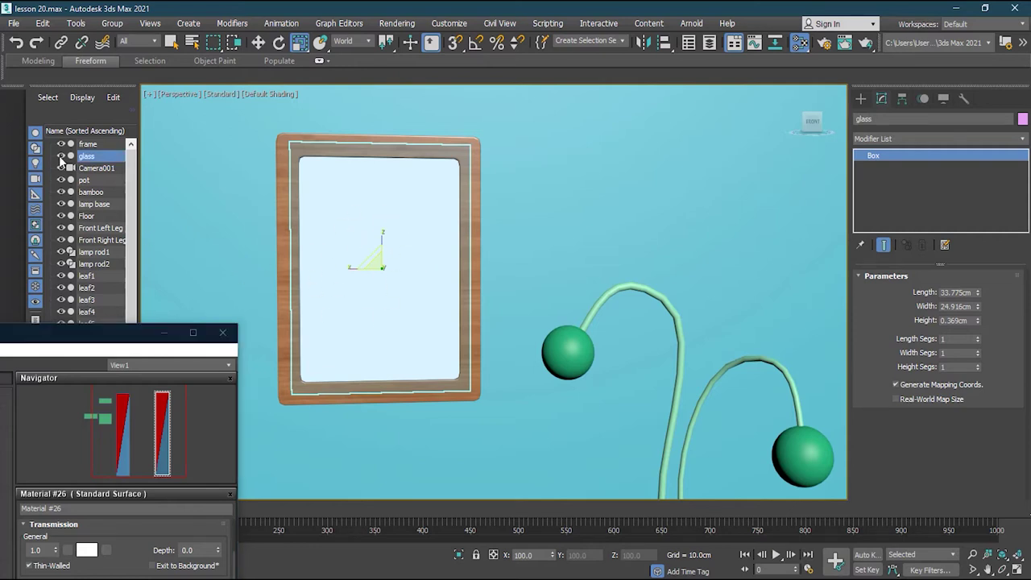
pyautogui.click(342, 240)
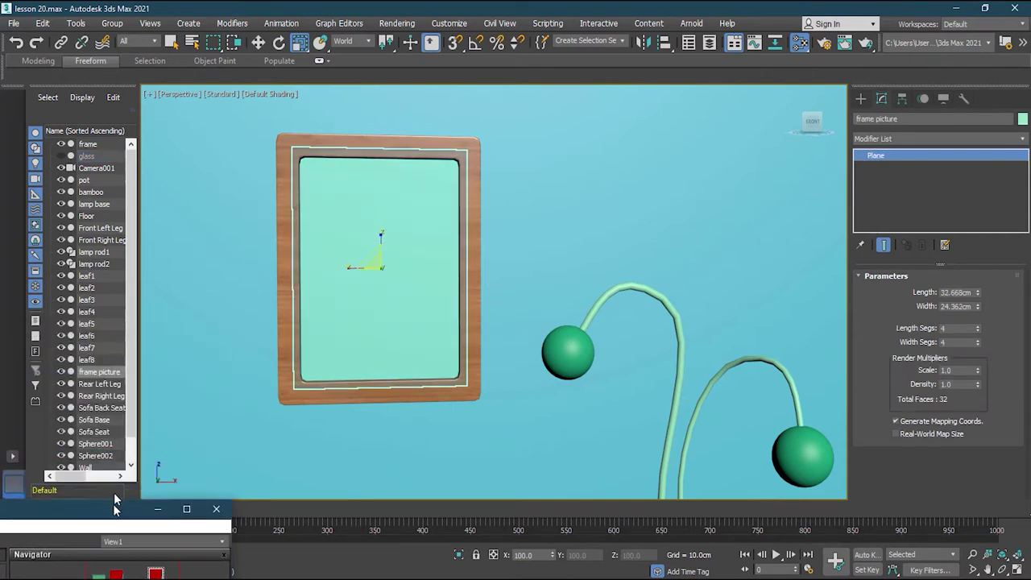
# - Restore the material editor and add another Standard Surface node, Material #27
pyautogui.click(187, 495)
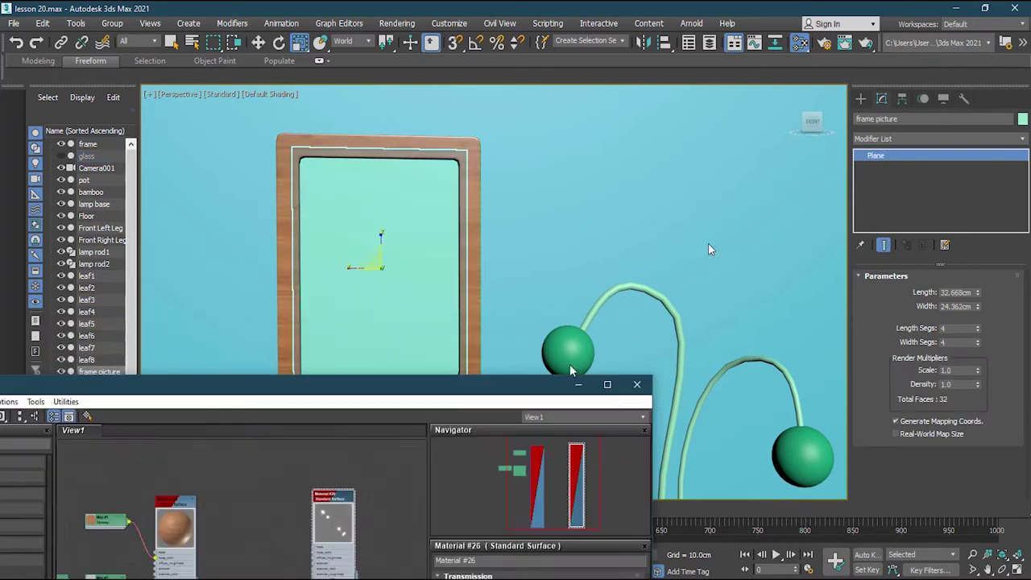
pyautogui.moveTo(741, 192); pyautogui.dragTo(778, 184)
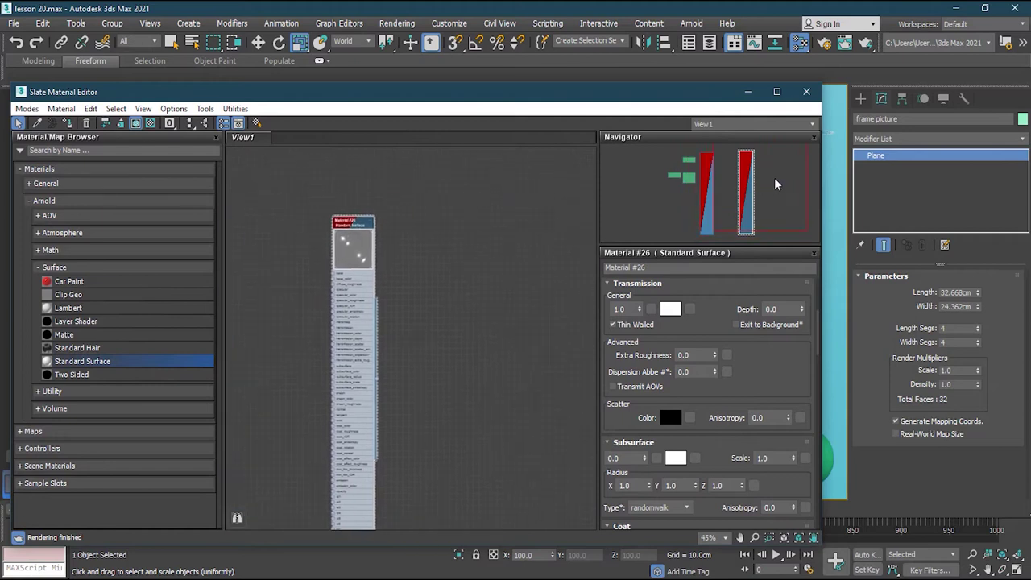
pyautogui.moveTo(87, 363); pyautogui.dragTo(541, 240)
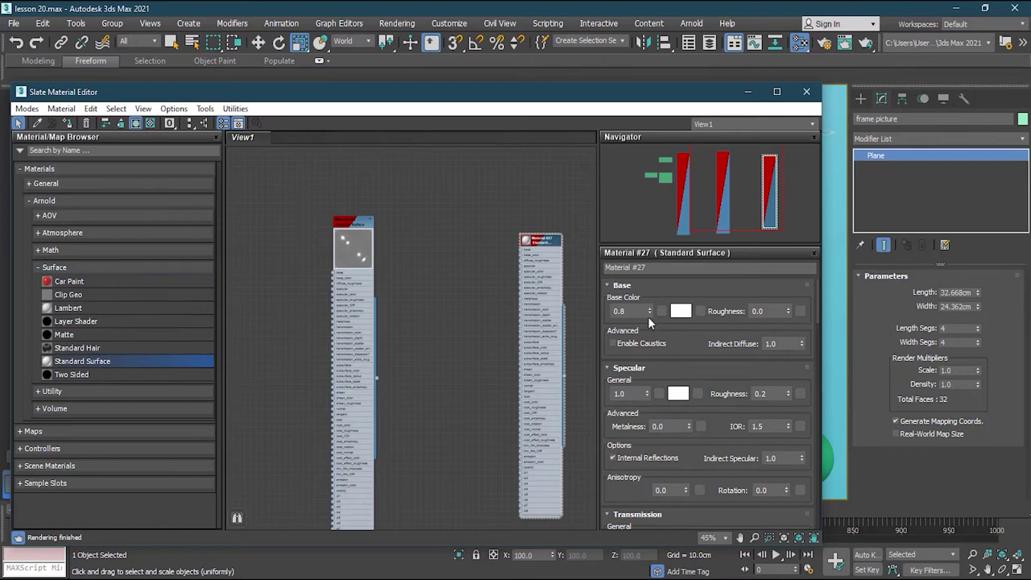
# - Give Material #27 base weight 1.0 and a poster.jpg bitmap as its base colour
pyautogui.moveTo(650, 311); pyautogui.dragTo(651, 228)
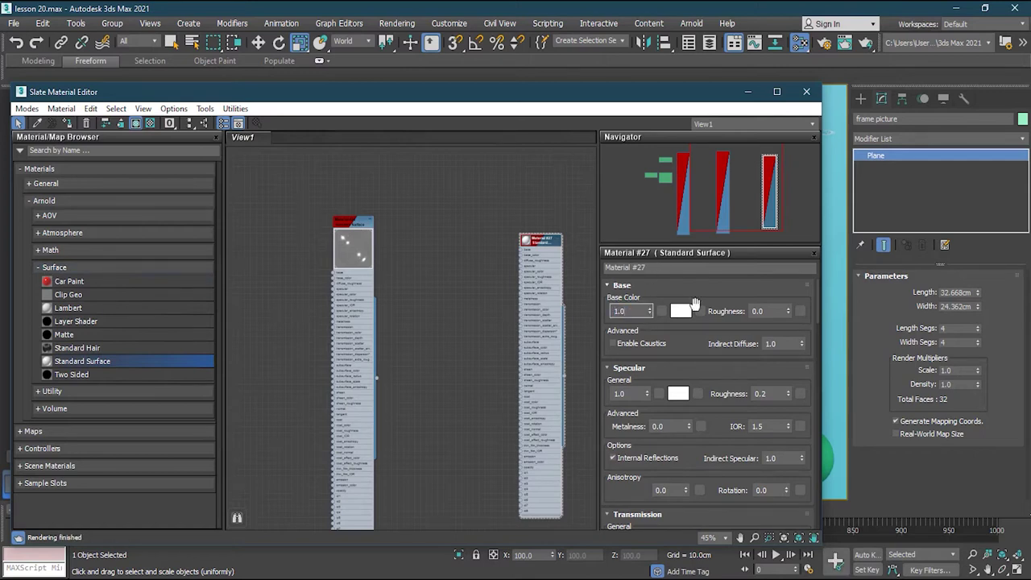
pyautogui.click(700, 311)
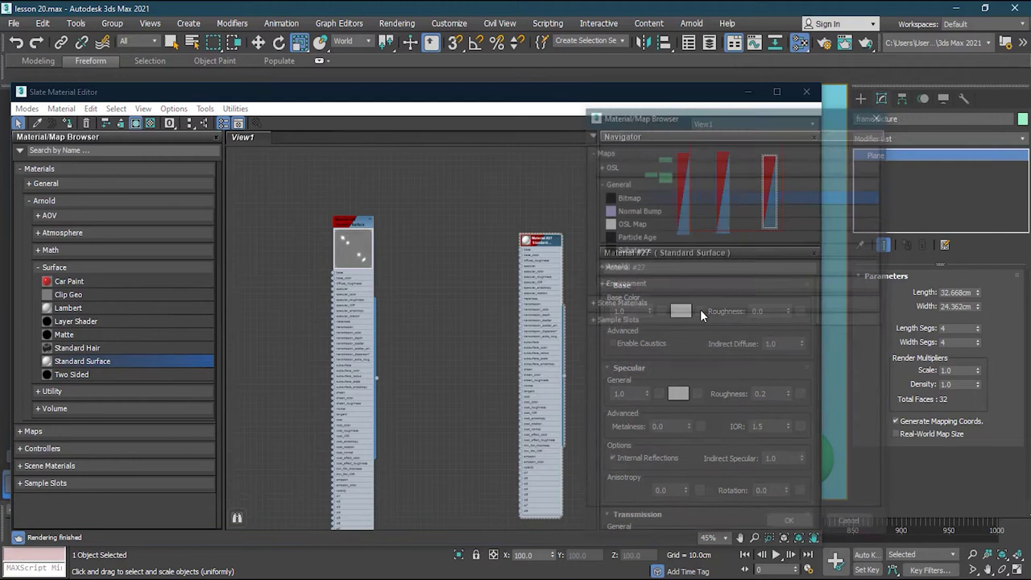
pyautogui.doubleClick(640, 201)
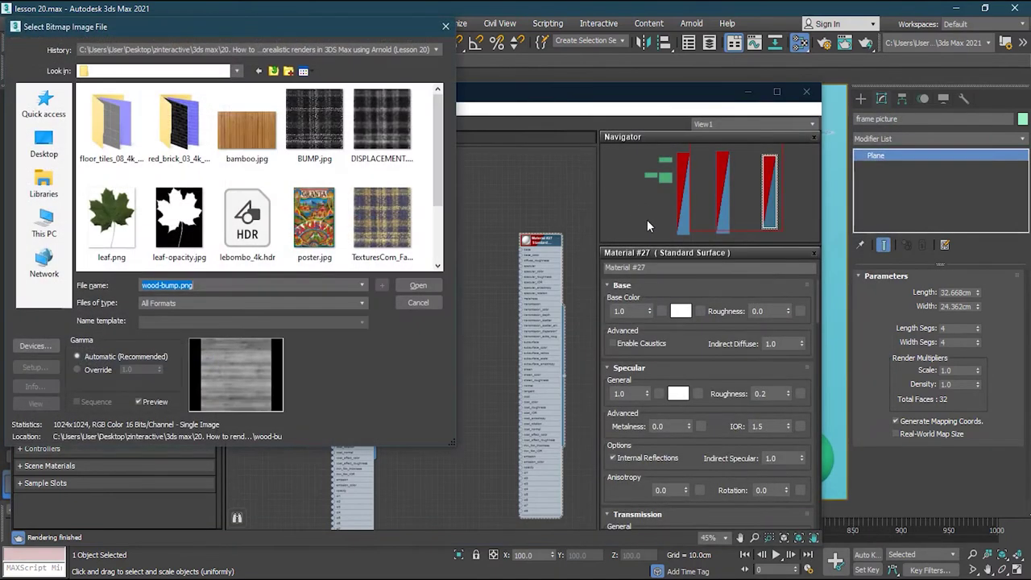
pyautogui.click(314, 216)
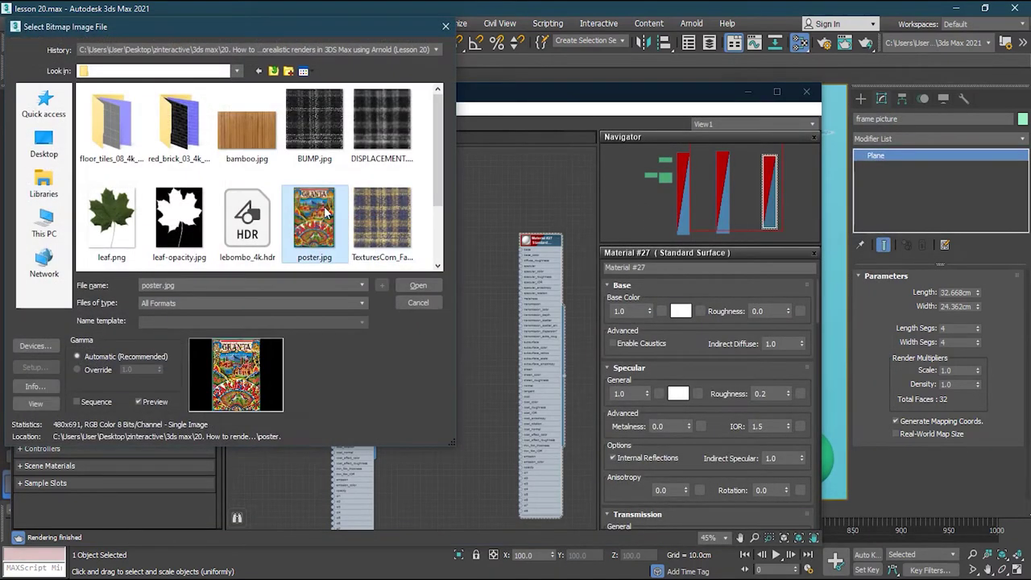
pyautogui.click(417, 287)
# - Assign Material #27 to the frame picture plane
pyautogui.moveTo(556, 95); pyautogui.dragTo(405, 380)
pyautogui.rightClick(390, 528)
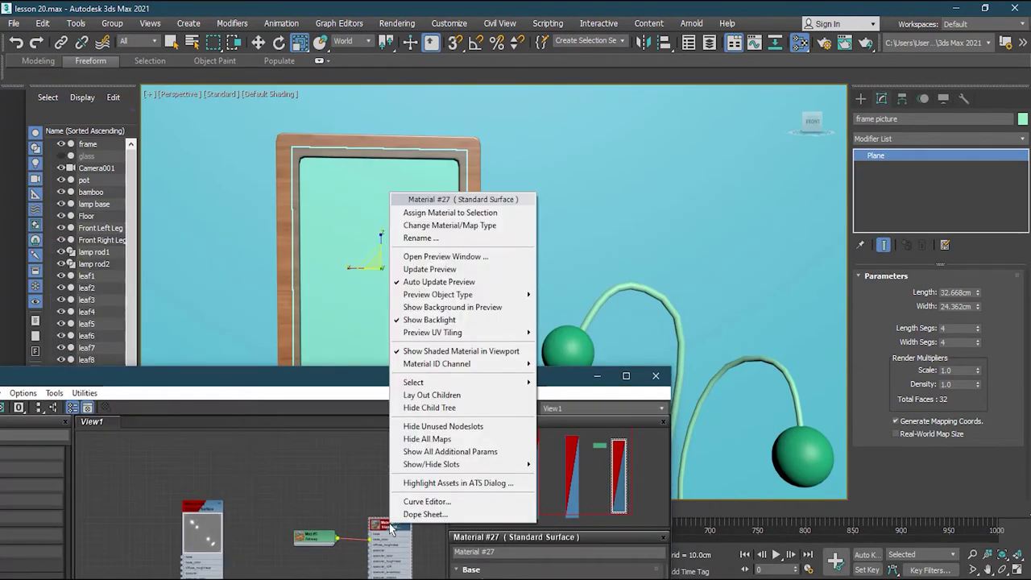
pyautogui.click(424, 213)
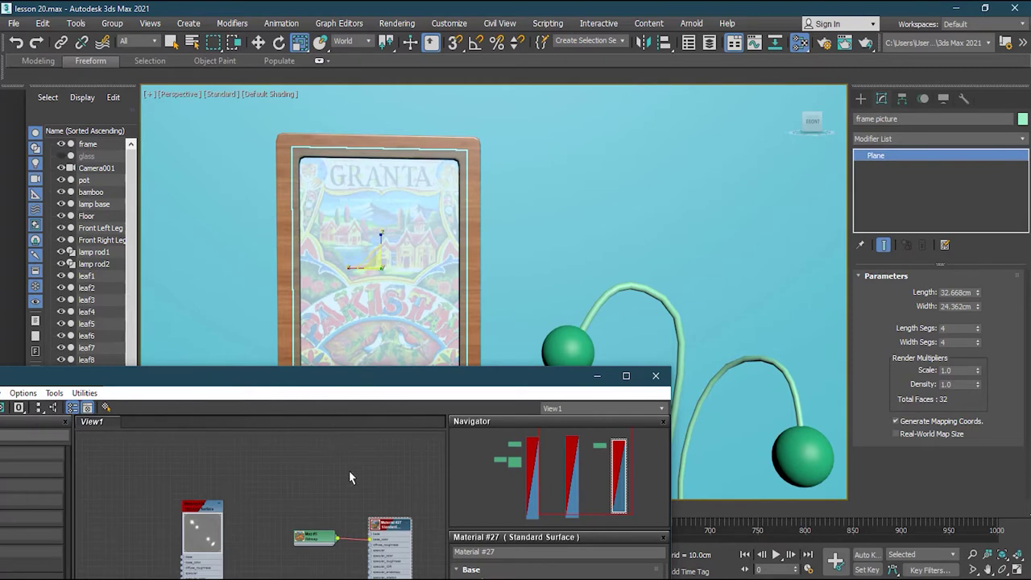
# - Select the wooden frame and bring the three material nodes into view
pyautogui.click(280, 239)
pyautogui.click(280, 238)
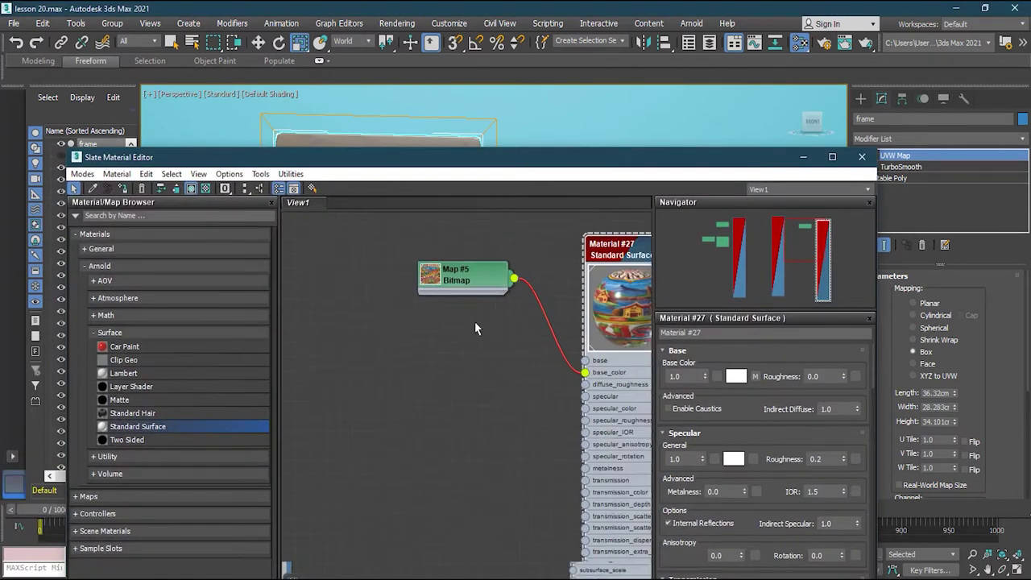
pyautogui.scroll(-6, 476, 327)
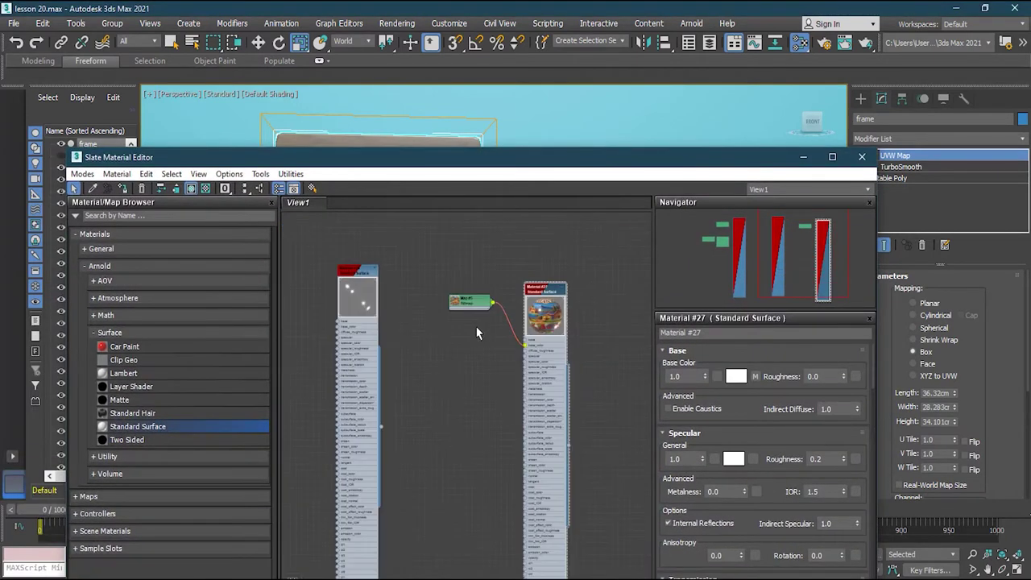
pyautogui.scroll(5, 476, 329)
pyautogui.moveTo(467, 333); pyautogui.dragTo(536, 339, button='middle')
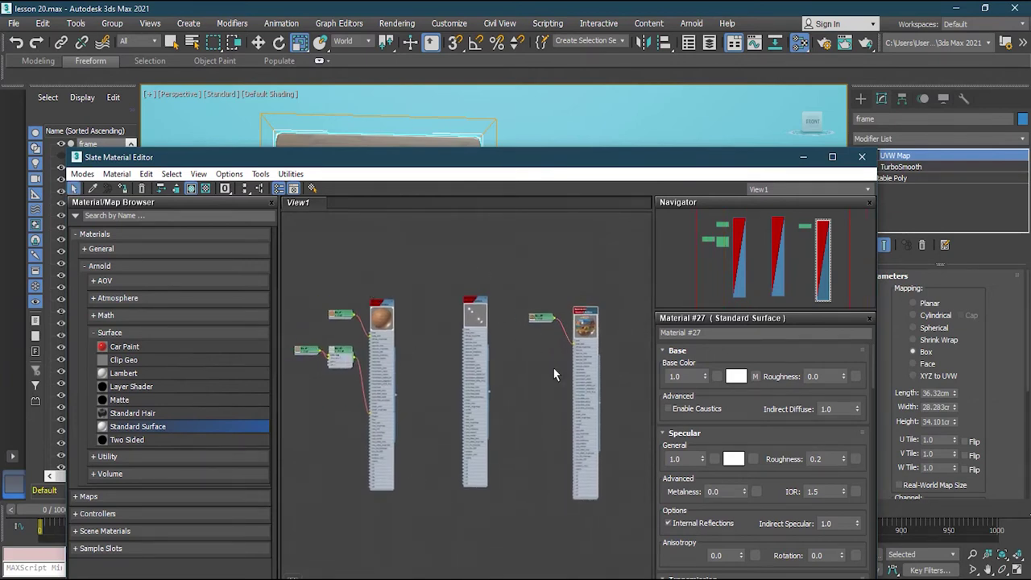
# - Rename the current node view to Frame
pyautogui.rightClick(302, 204)
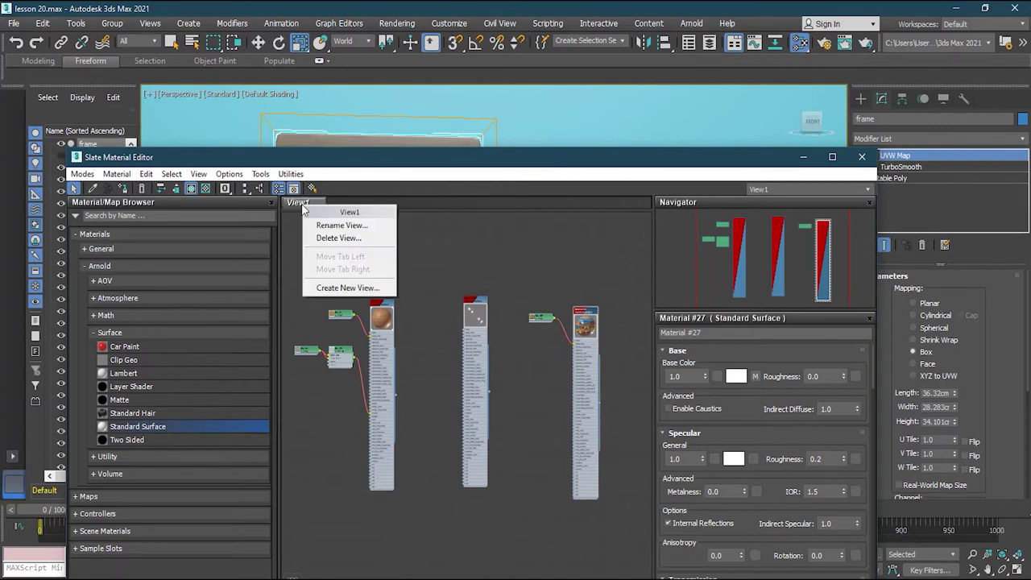
pyautogui.click(339, 226)
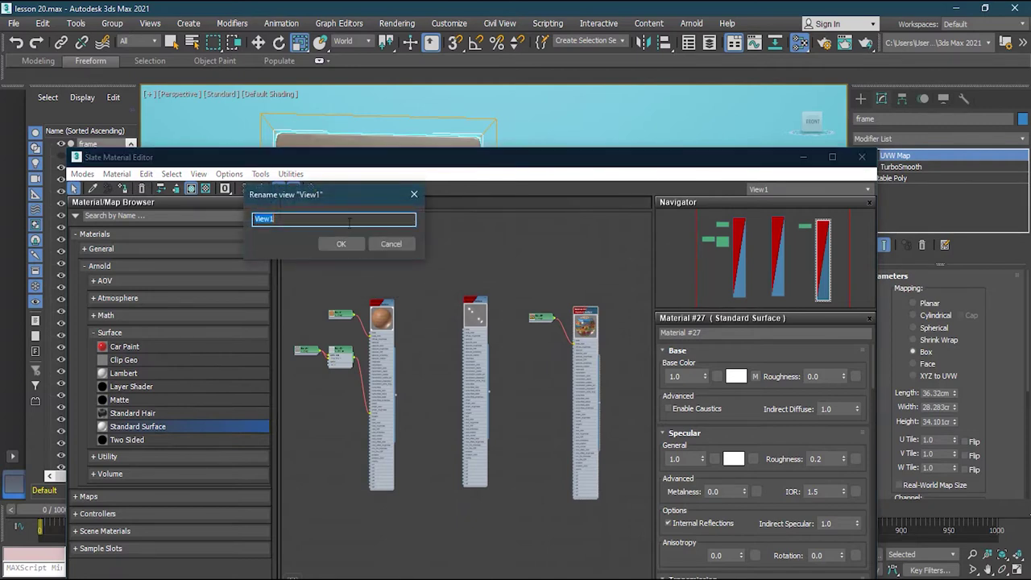
pyautogui.write('F')
pyautogui.press('Return')
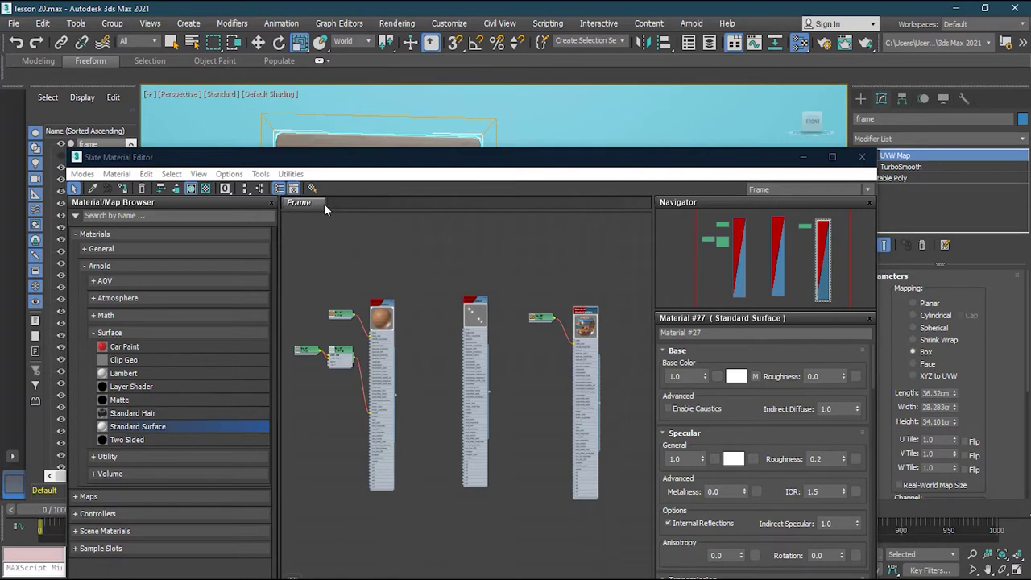
# - Create a new node view named Plant
pyautogui.rightClick(321, 208)
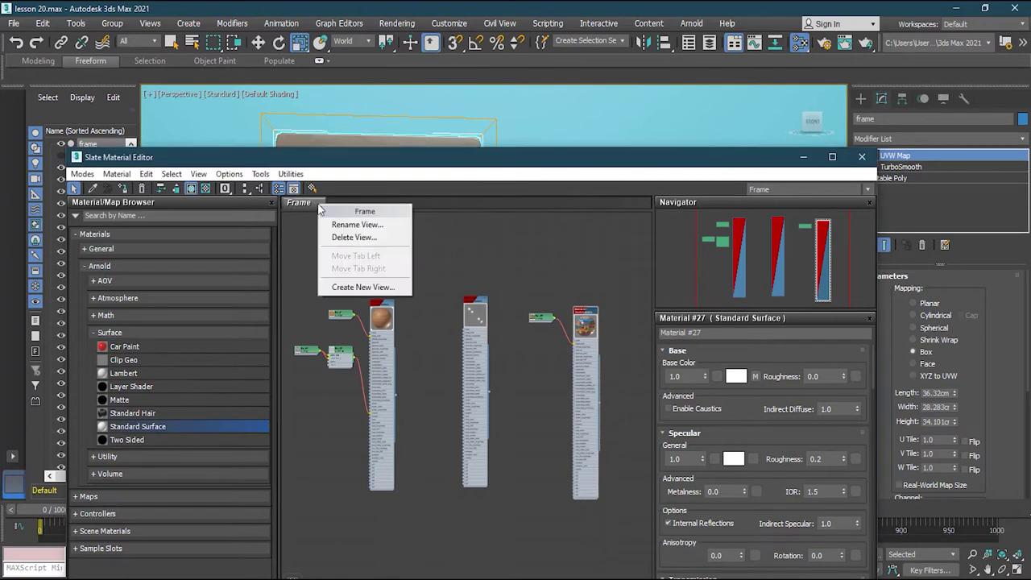
pyautogui.click(364, 287)
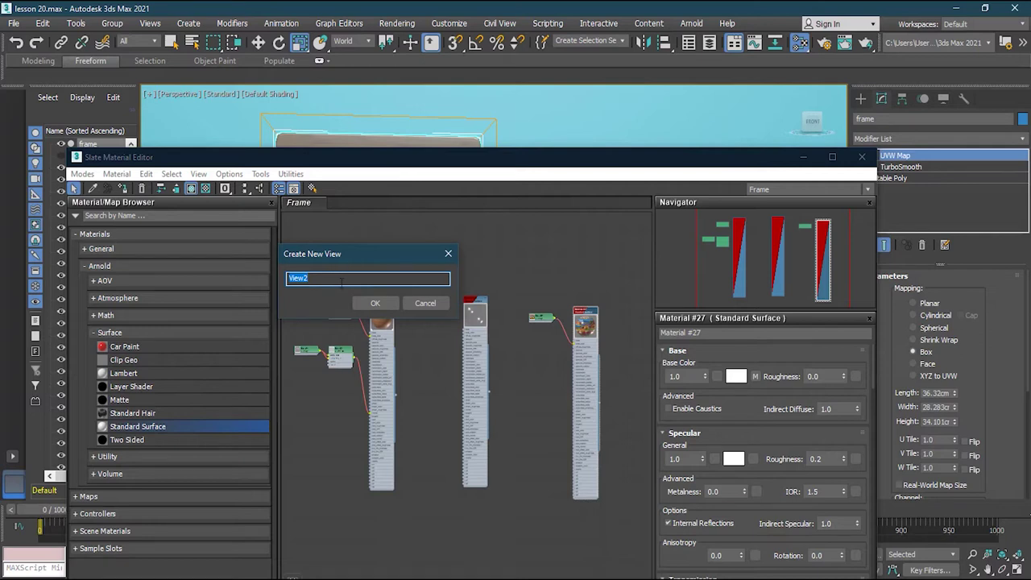
pyautogui.write('Plant')
pyautogui.press('Return')
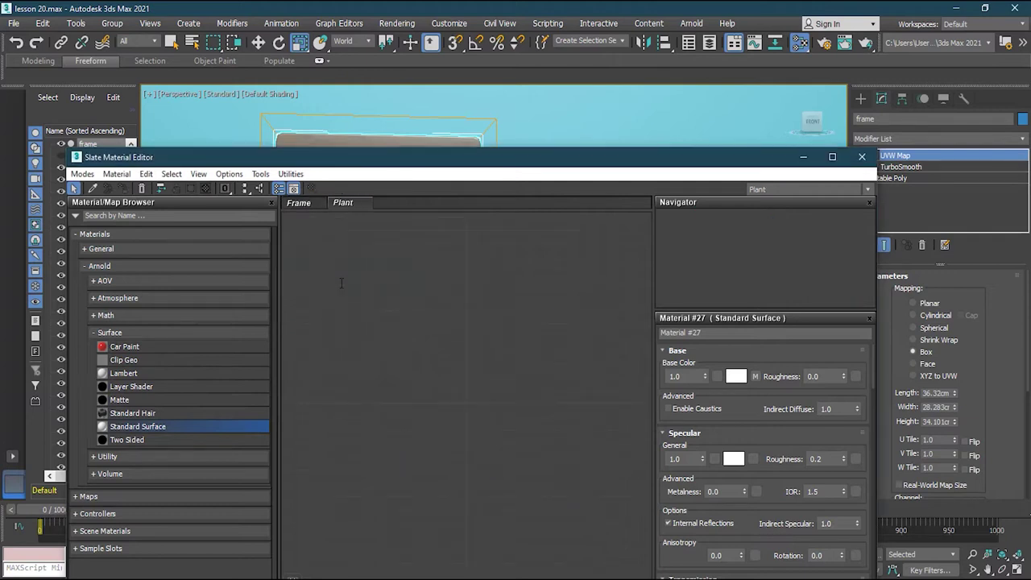
# - Switch between the Frame and Plant views, ending on the empty Plant view
pyautogui.click(295, 204)
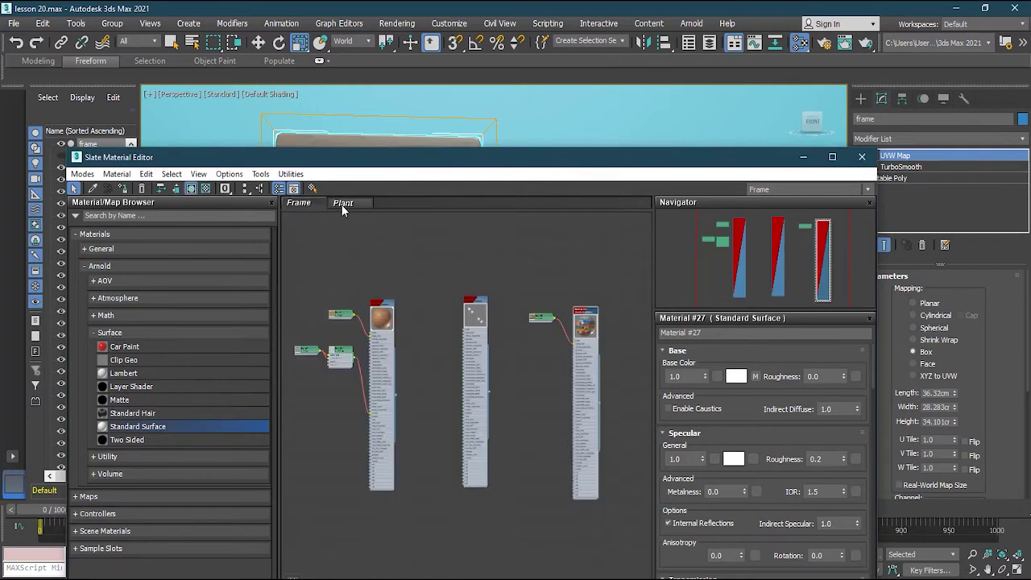
pyautogui.click(351, 202)
pyautogui.click(317, 204)
pyautogui.click(342, 203)
pyautogui.moveTo(616, 160); pyautogui.dragTo(613, 107)
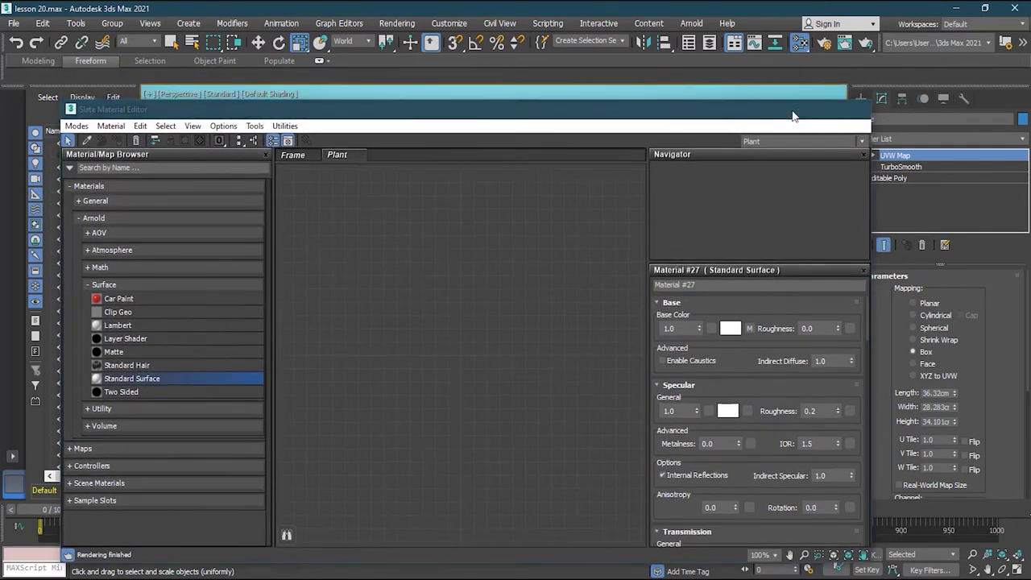
# - Orbit around the potted plant, then add Standard Surface Material #28 to the Plant view
pyautogui.click(798, 105)
pyautogui.scroll(-10, 456, 243)
pyautogui.scroll(5, 351, 367)
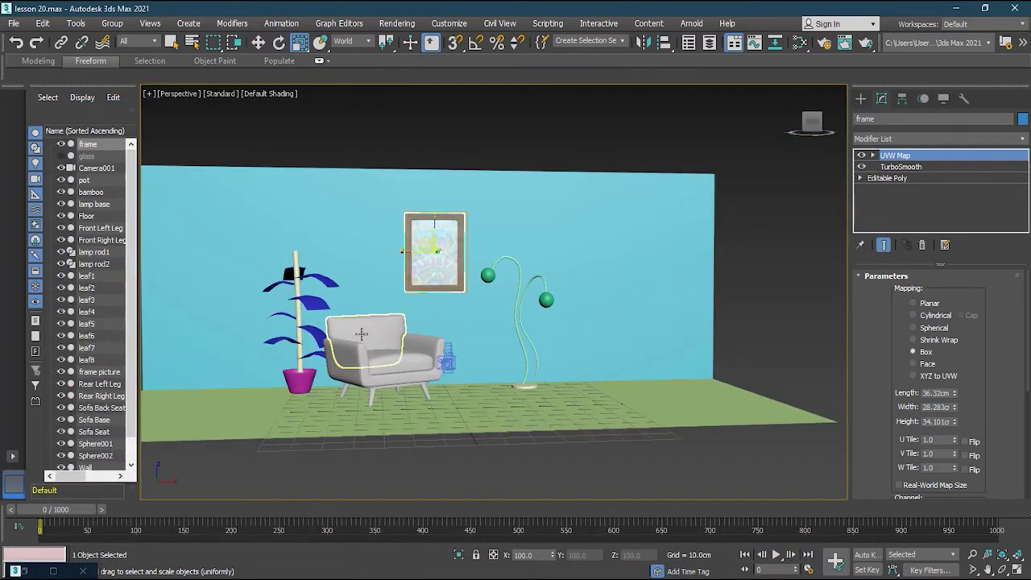
pyautogui.keyDown('alt'); pyautogui.moveTo(350, 366); pyautogui.dragTo(342, 358, button='middle'); pyautogui.keyUp('alt')
pyautogui.scroll(10, 342, 357)
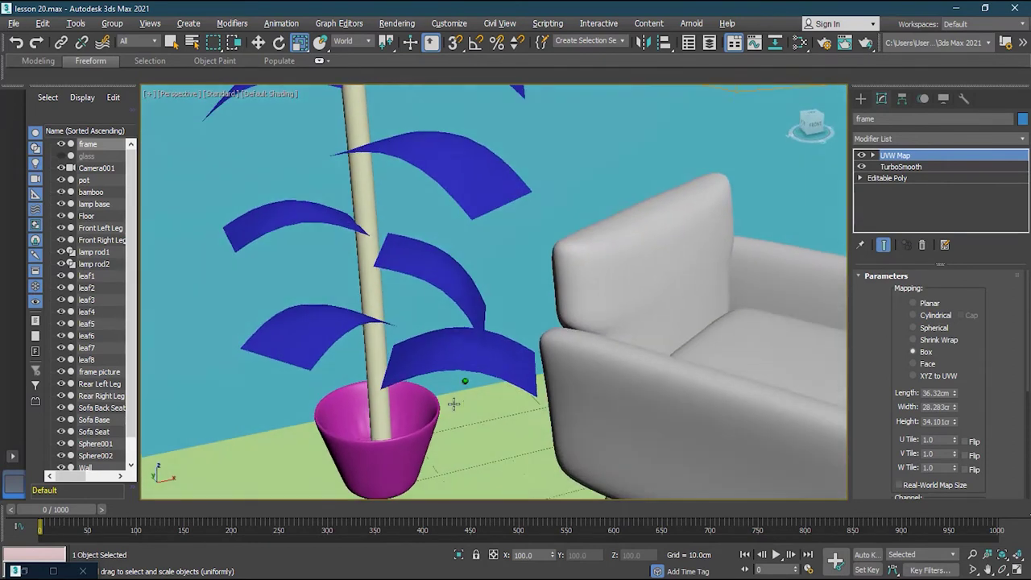
pyautogui.scroll(-6, 450, 411)
pyautogui.keyDown('alt'); pyautogui.moveTo(408, 453); pyautogui.dragTo(394, 454, button='middle'); pyautogui.keyUp('alt')
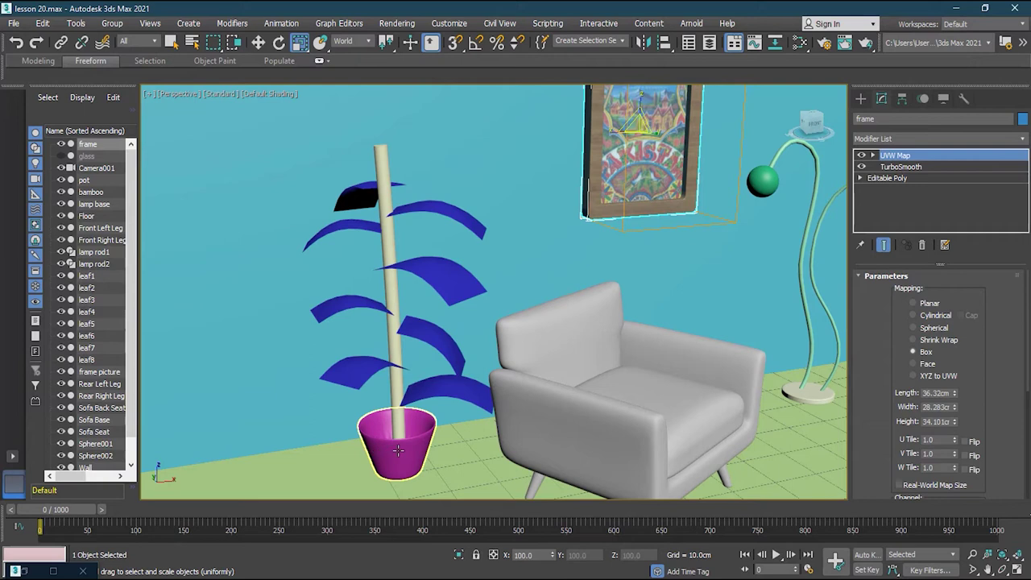
pyautogui.press('m')
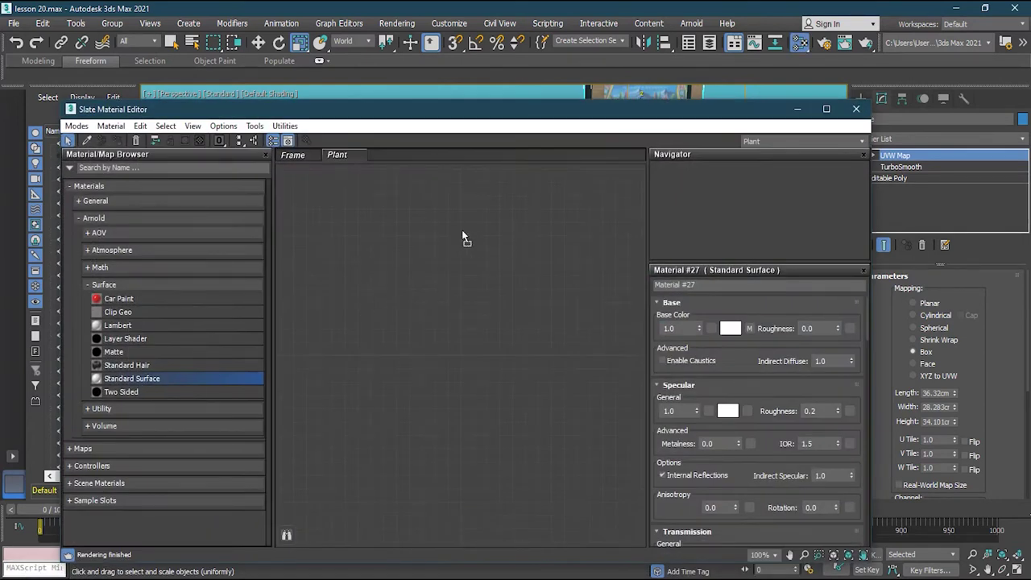
pyautogui.moveTo(462, 238); pyautogui.dragTo(458, 232)
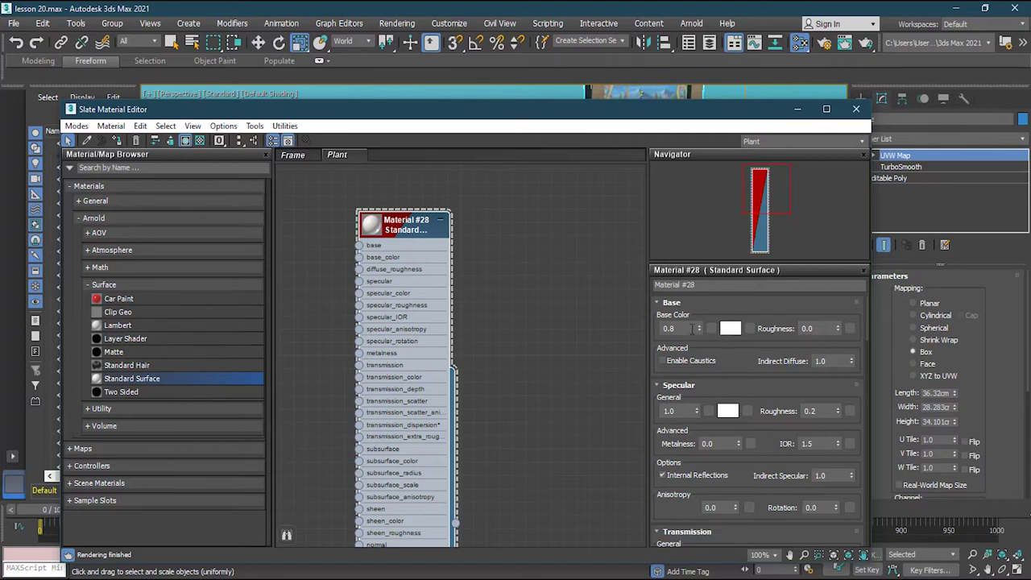
# - Make Material #28's base colour near-black with base weight 1.0
pyautogui.click(730, 328)
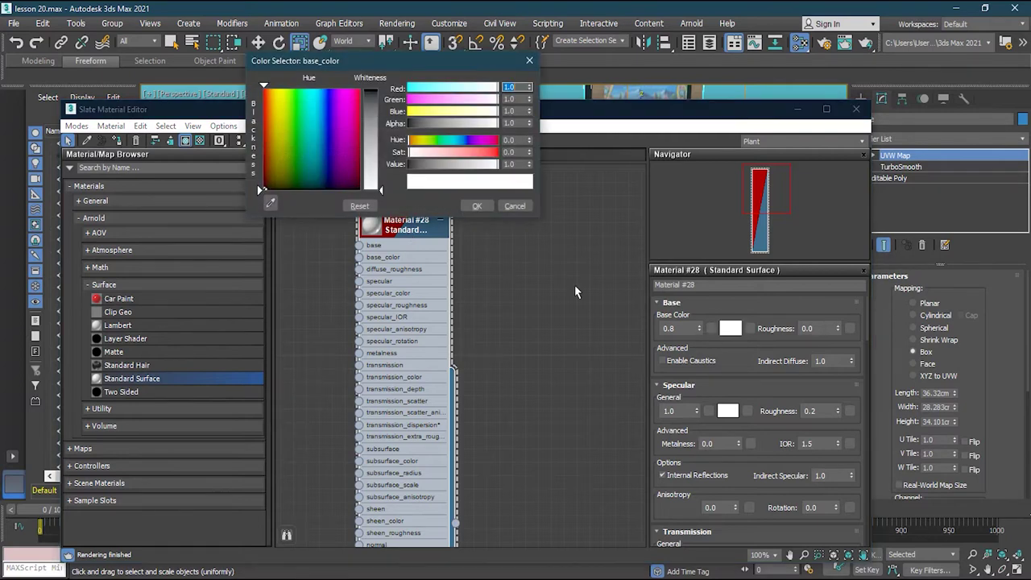
pyautogui.click(376, 94)
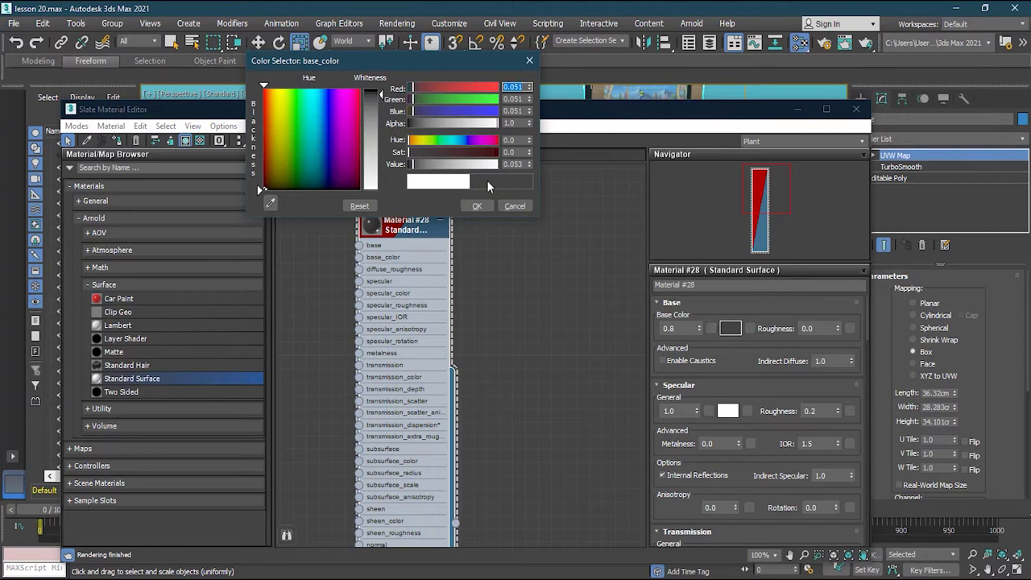
pyautogui.click(477, 205)
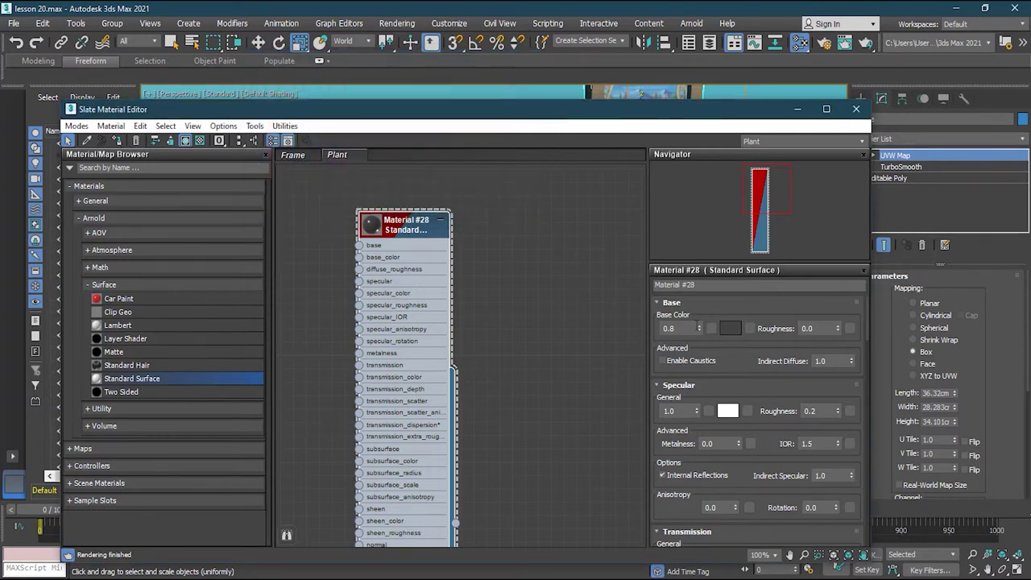
pyautogui.moveTo(698, 330); pyautogui.dragTo(698, 321)
# - Set the specular weight to 0.5 and specular roughness to 0.5
pyautogui.scroll(-1, 748, 371)
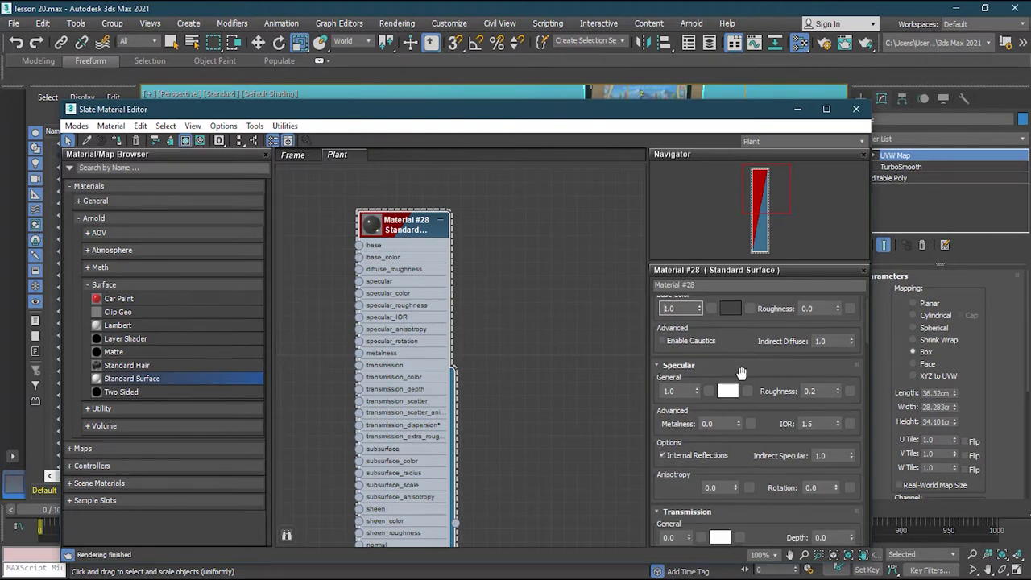
pyautogui.click(672, 392)
pyautogui.doubleClick(672, 392)
pyautogui.write('.5')
pyautogui.doubleClick(373, 227)
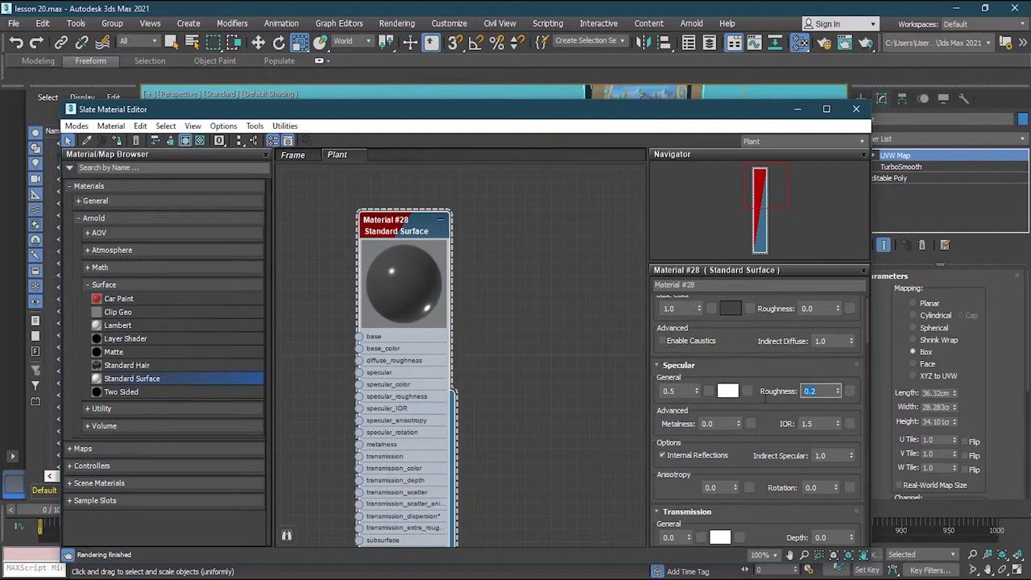
pyautogui.press('Return')
pyautogui.write('.')
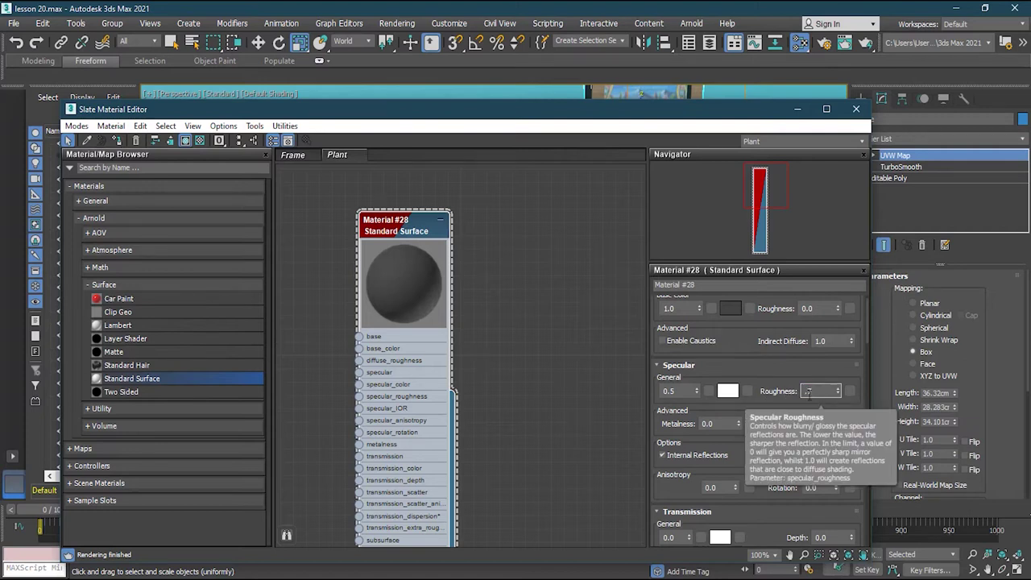
pyautogui.write('5')
pyautogui.press('Return')
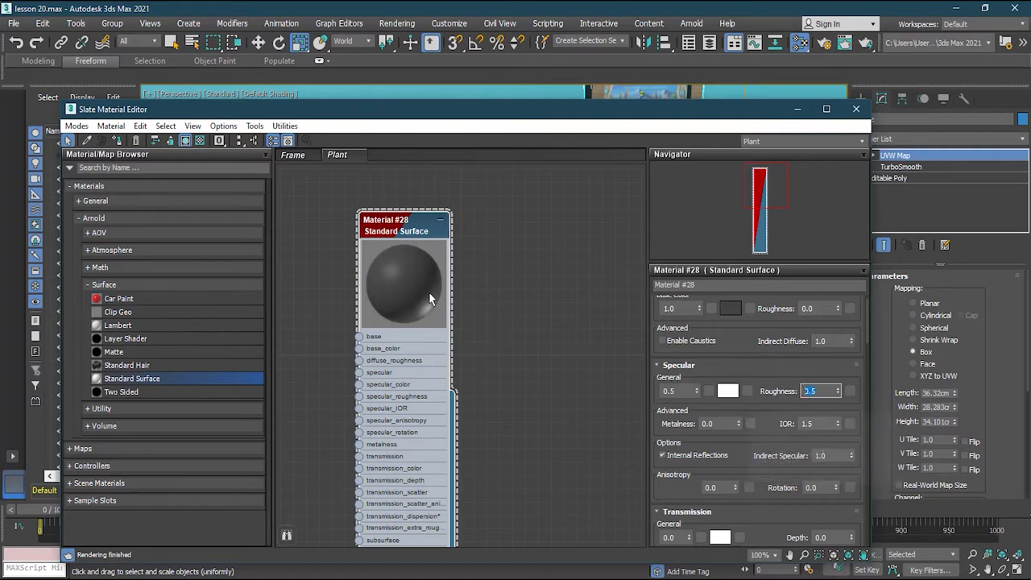
pyautogui.click(388, 225)
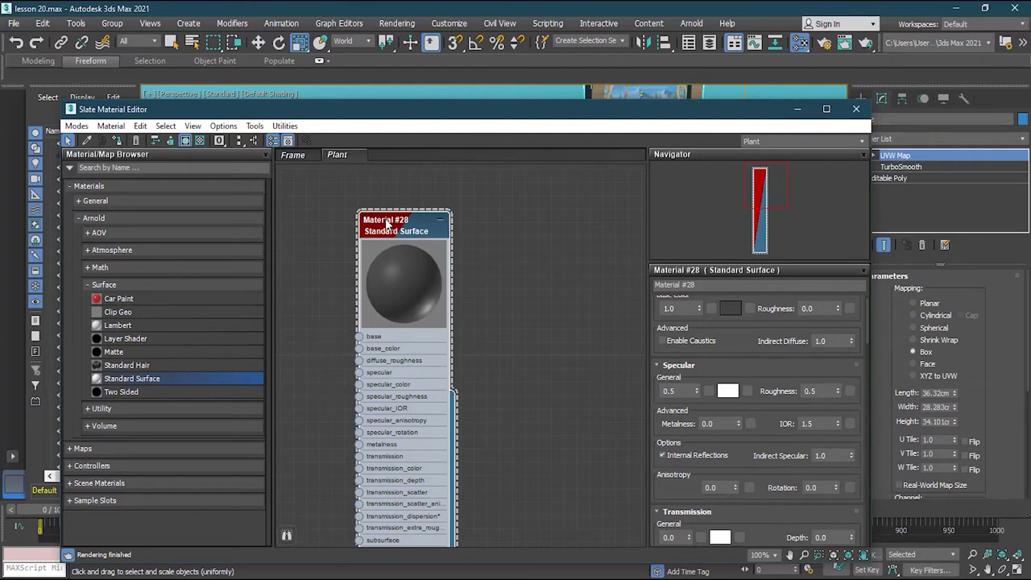
# - Darken the base colour further to 0.02
pyautogui.click(730, 308)
pyautogui.moveTo(383, 93); pyautogui.dragTo(384, 95)
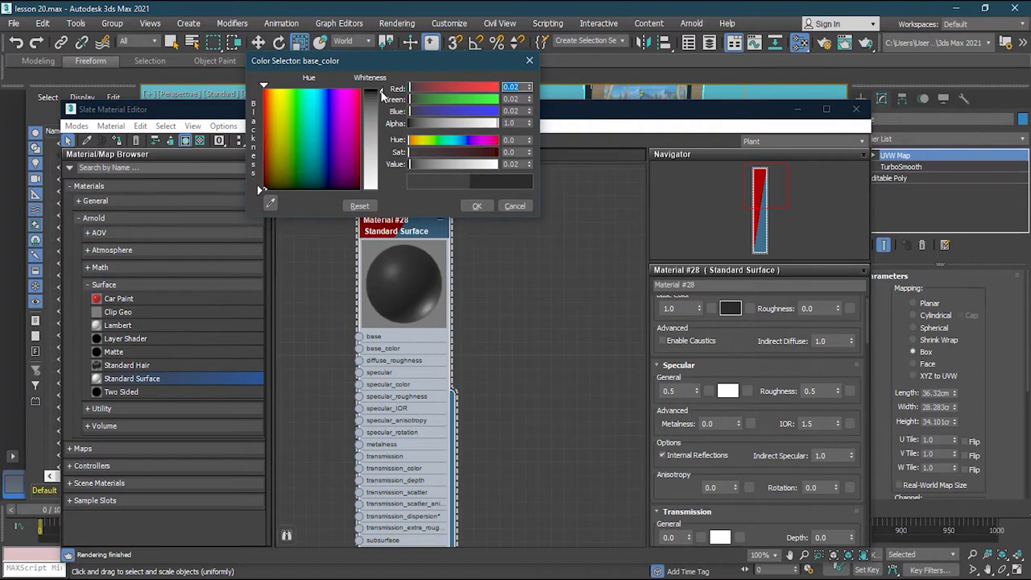
pyautogui.click(487, 205)
# - Assign Material #28 to the plant pot, then select the bamboo stalk
pyautogui.moveTo(559, 105); pyautogui.dragTo(555, 471)
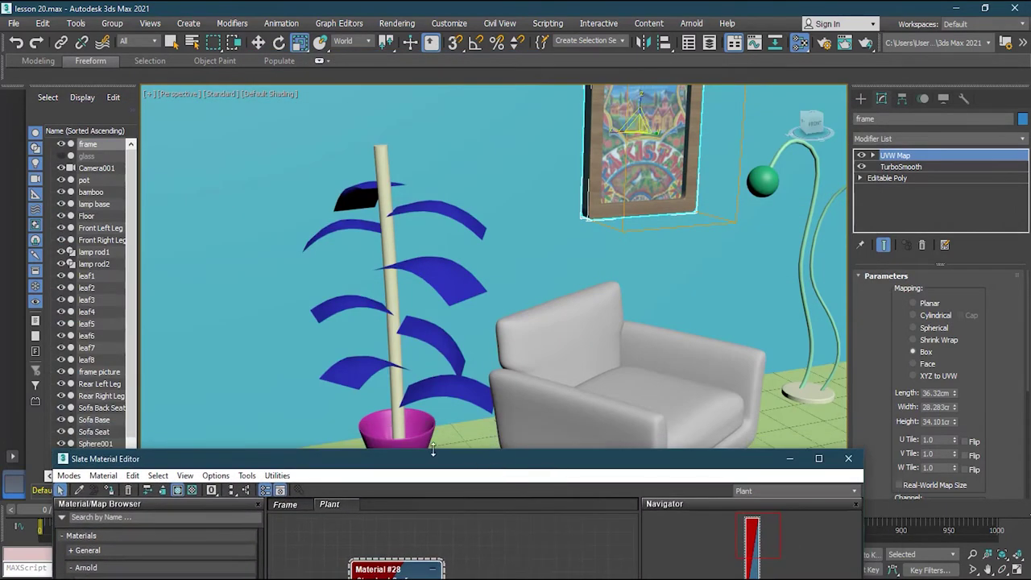
pyautogui.click(403, 427)
pyautogui.rightClick(402, 569)
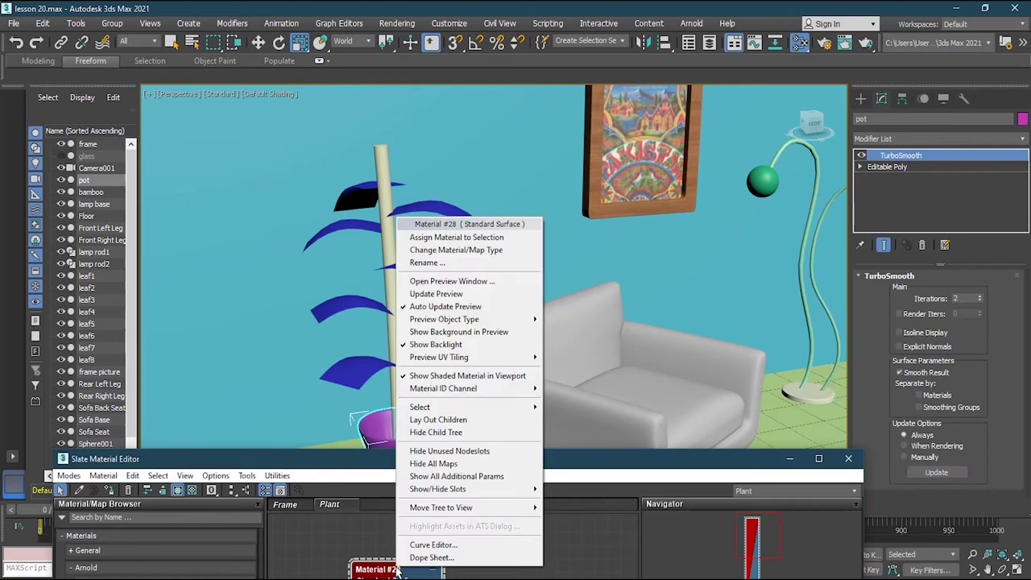
pyautogui.click(449, 238)
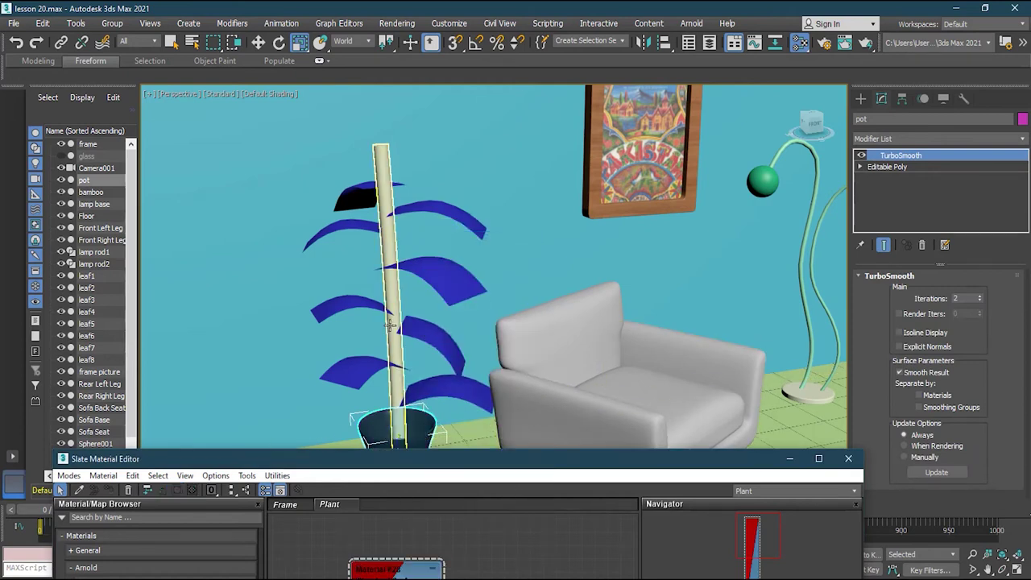
pyautogui.click(394, 386)
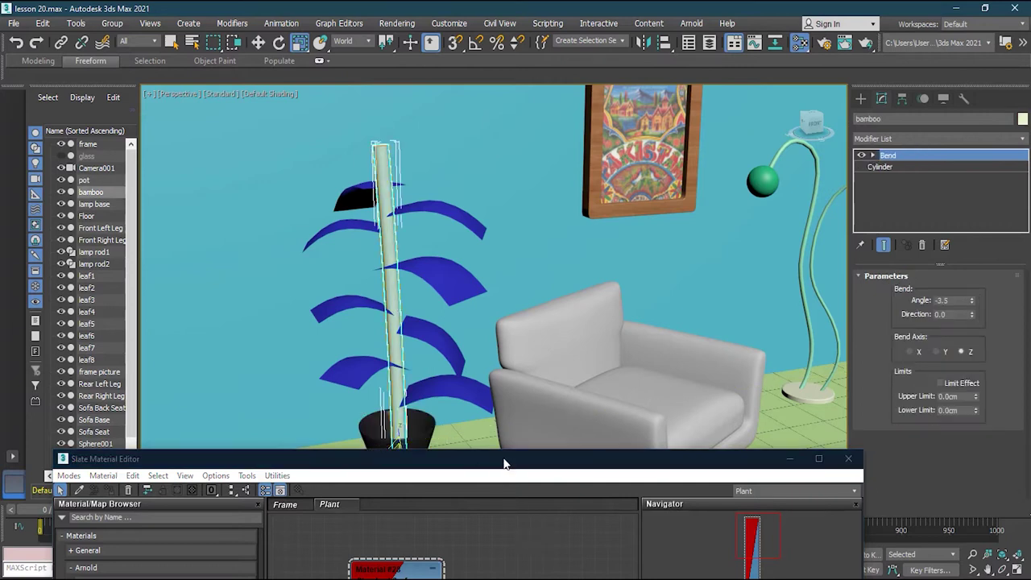
# - Add a new Standard Surface node, Material #29, to the Plant view
pyautogui.moveTo(503, 465); pyautogui.dragTo(504, 120)
pyautogui.scroll(-3, 483, 333)
pyautogui.moveTo(108, 391); pyautogui.dragTo(610, 309)
pyautogui.moveTo(556, 284); pyautogui.dragTo(557, 283)
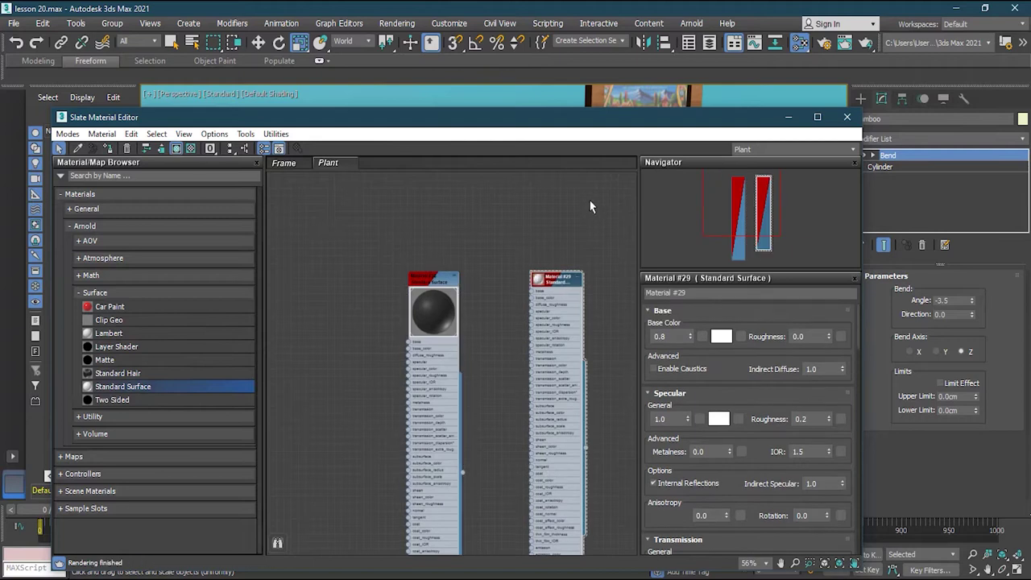
pyautogui.moveTo(591, 119); pyautogui.dragTo(523, 87)
# - Set Material #29's base weight to 1.0 and load bamboo.jpg as its base colour bitmap
pyautogui.moveTo(624, 299); pyautogui.dragTo(624, 283)
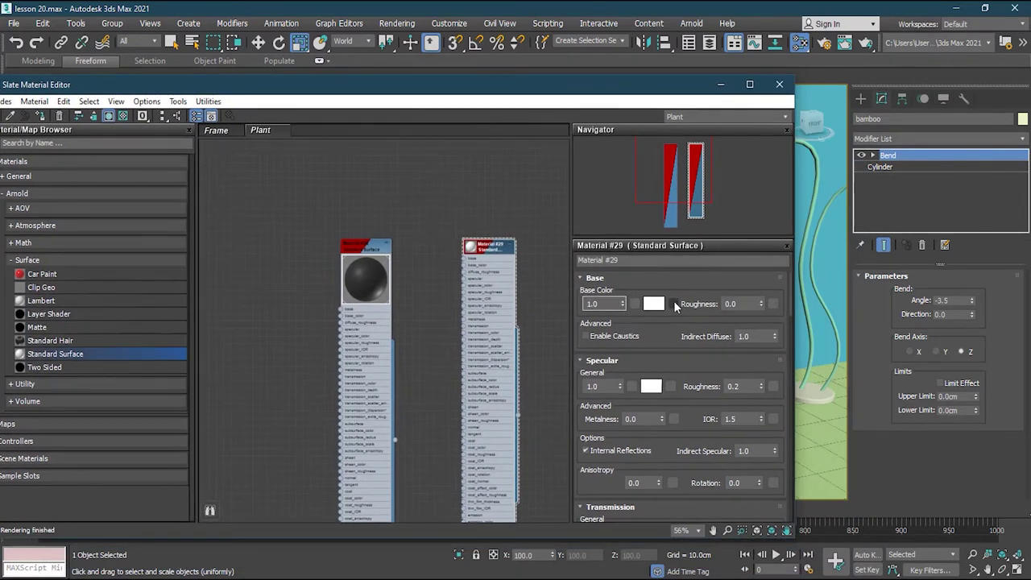
pyautogui.click(675, 304)
pyautogui.doubleClick(633, 196)
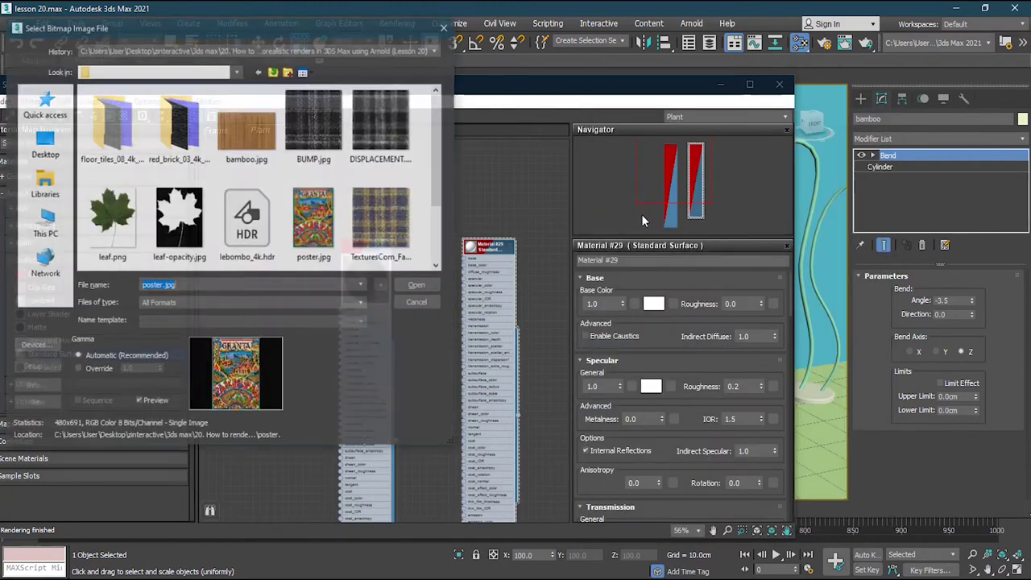
pyautogui.click(247, 125)
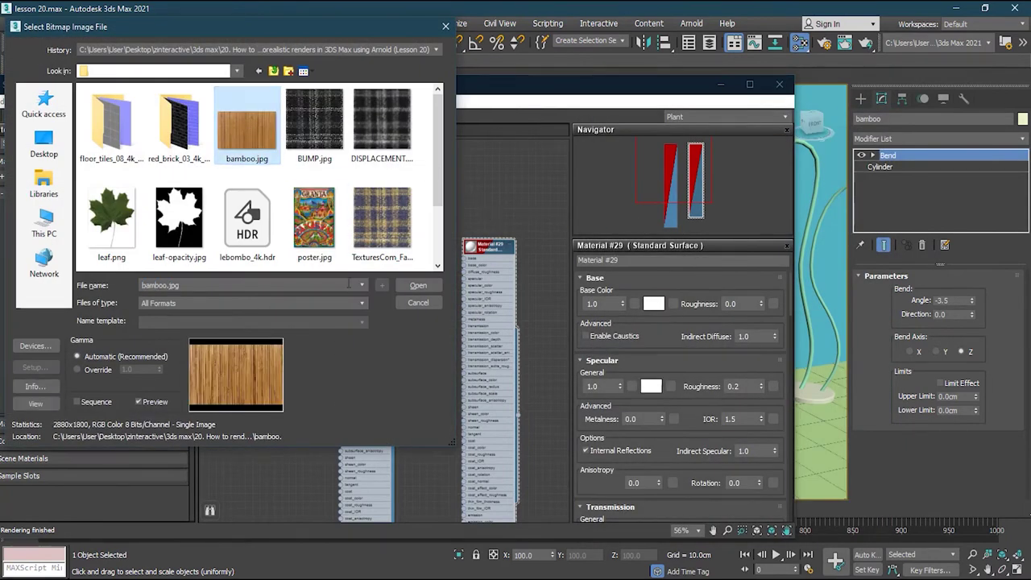
pyautogui.click(411, 286)
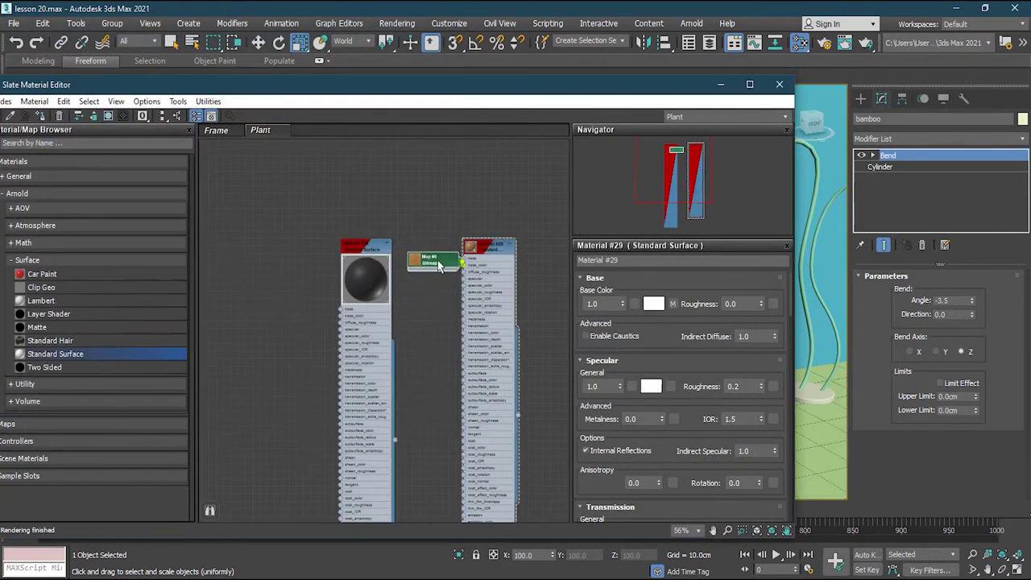
pyautogui.moveTo(431, 296); pyautogui.dragTo(434, 310)
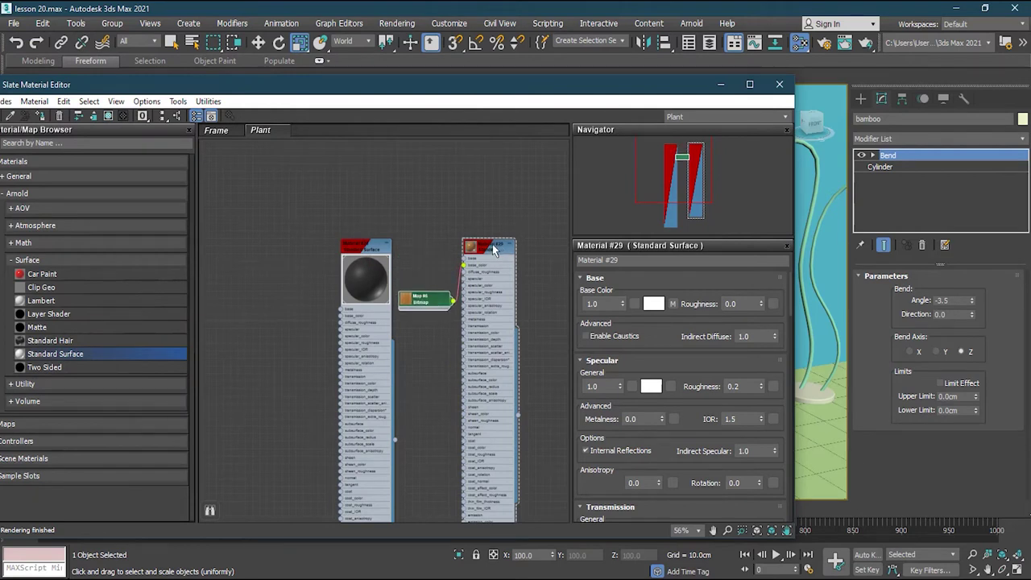
pyautogui.click(468, 248)
pyautogui.click(468, 249)
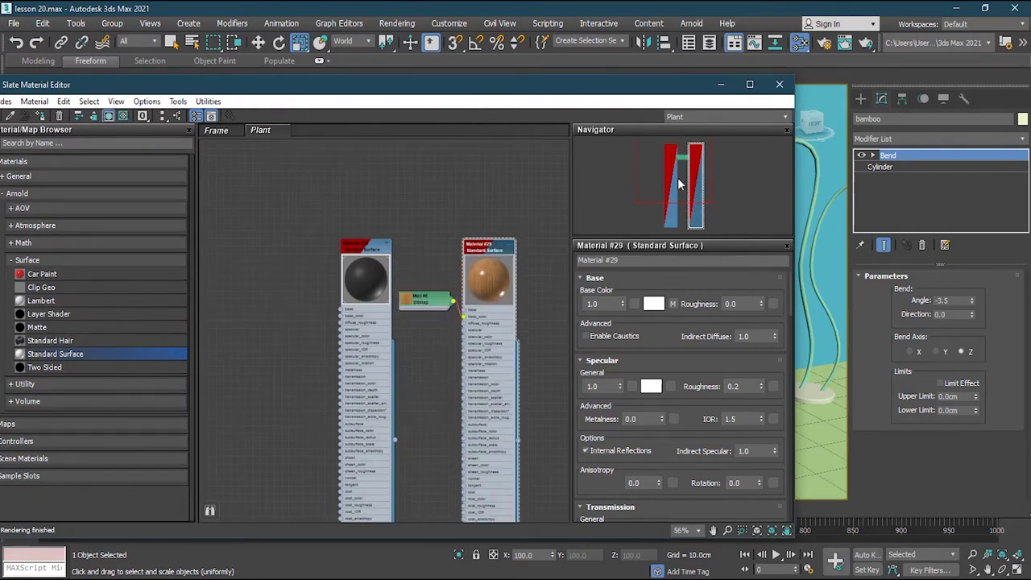
# - Set Material #29's specular weight to 0
pyautogui.click(621, 391)
pyautogui.write('0')
pyautogui.press('Return')
# - Assign Material #29 to the bamboo stem
pyautogui.moveTo(531, 92); pyautogui.dragTo(524, 331)
pyautogui.rightClick(473, 490)
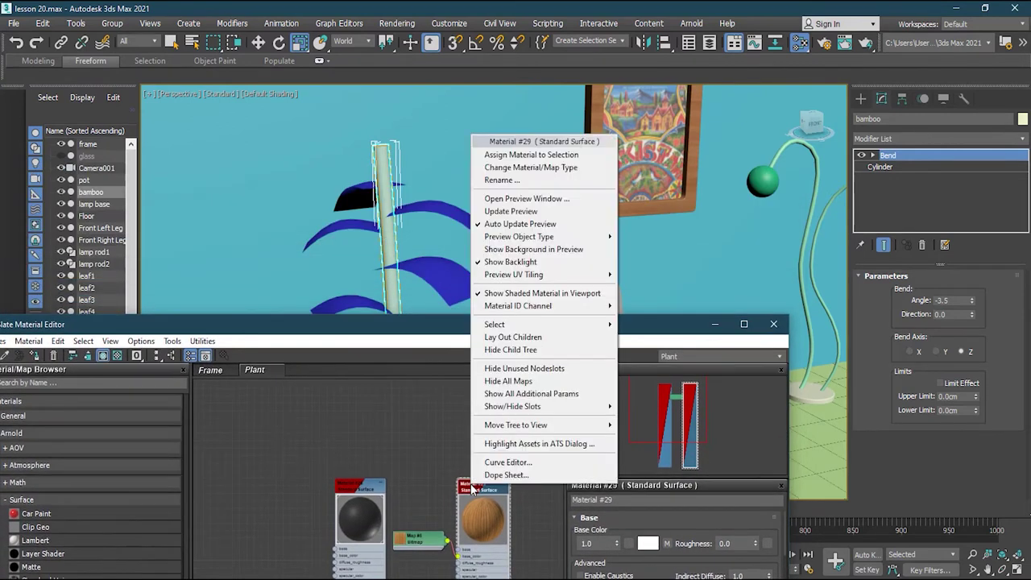
pyautogui.click(505, 155)
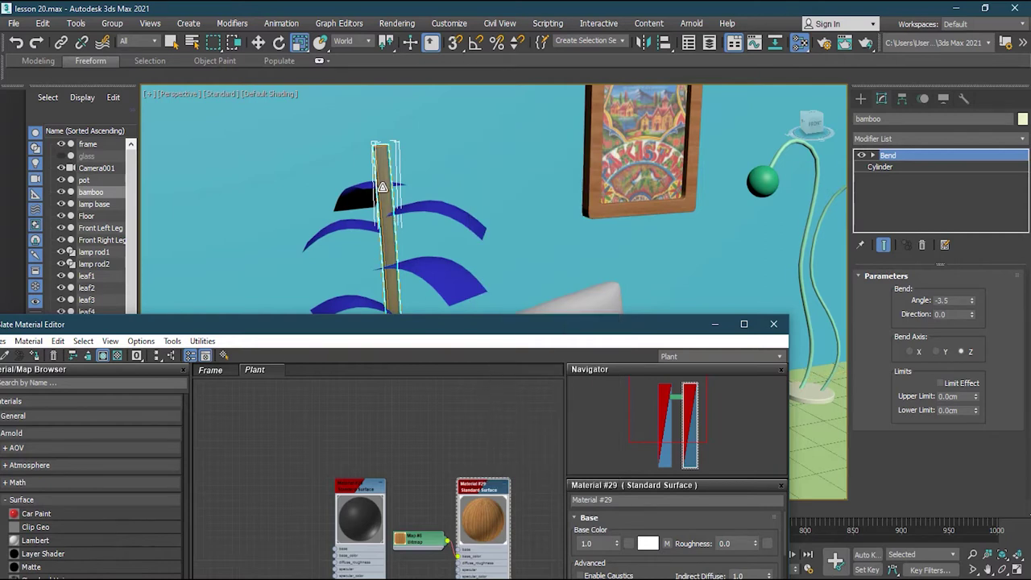
# - Add a UVW Map modifier to the bamboo with Cylindrical mapping
pyautogui.click(1023, 139)
pyautogui.scroll(-10, 999, 363)
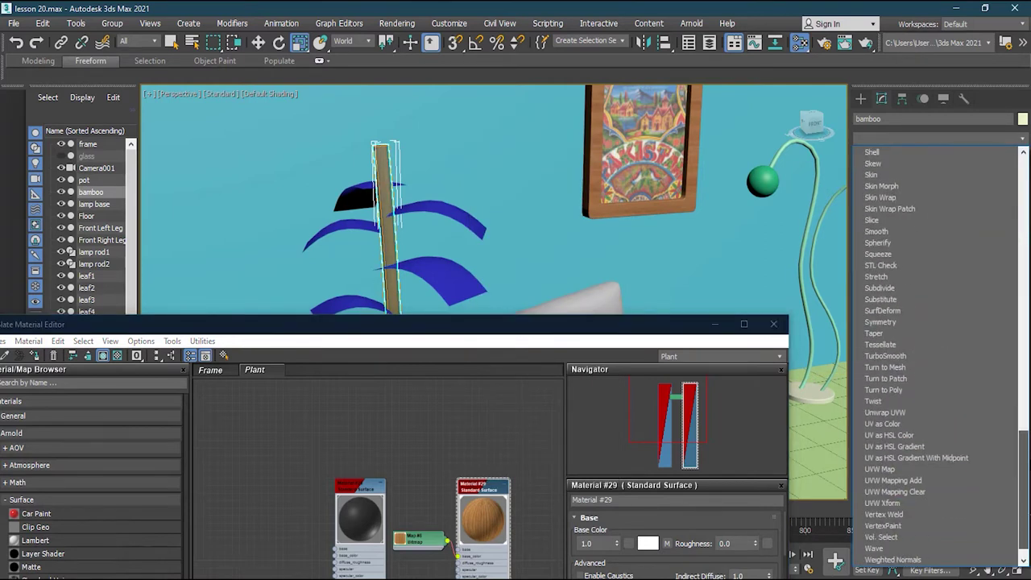
pyautogui.click(924, 470)
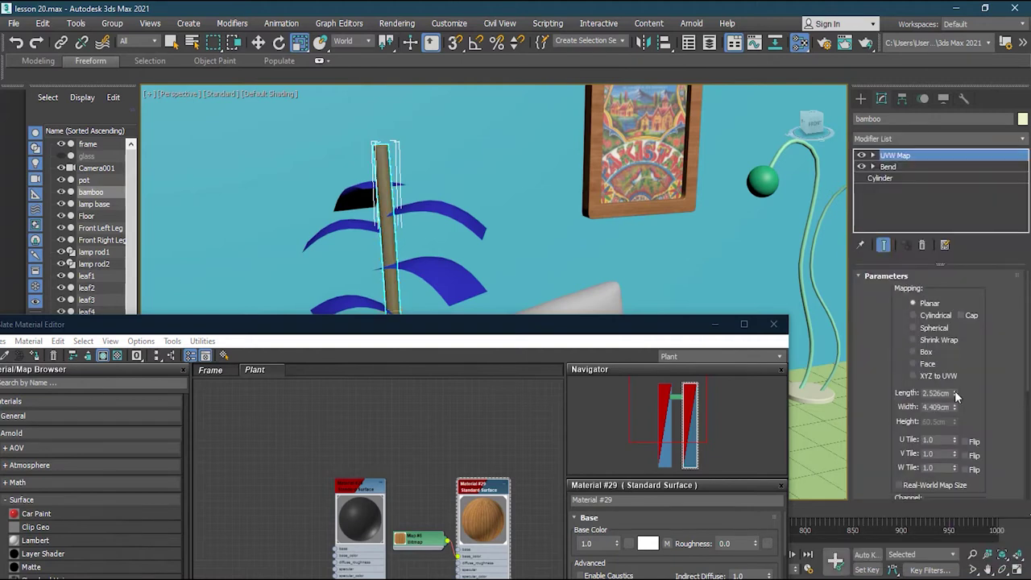
pyautogui.click(935, 315)
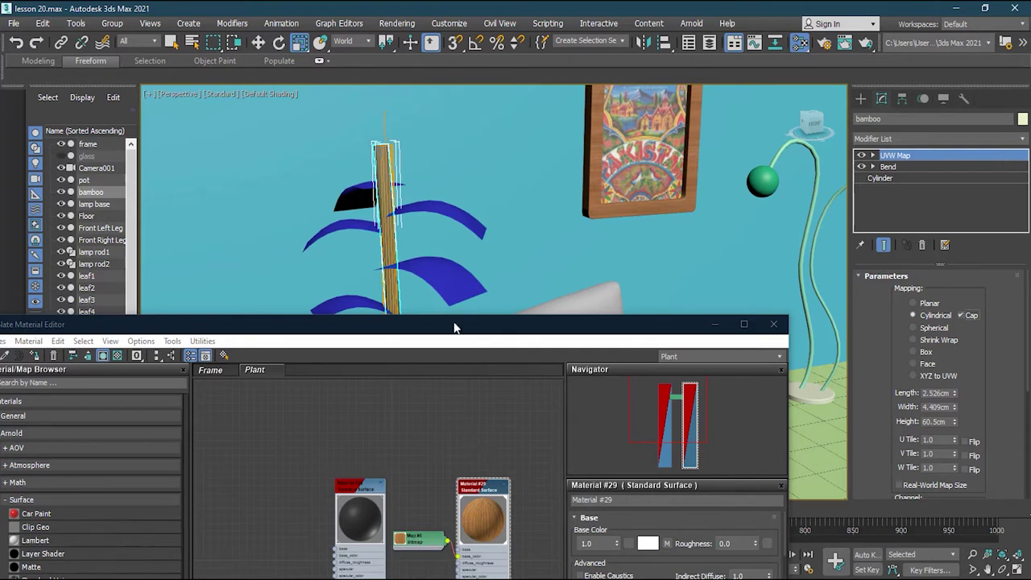
pyautogui.moveTo(466, 334); pyautogui.dragTo(492, 171)
pyautogui.moveTo(642, 307); pyautogui.dragTo(702, 268)
pyautogui.moveTo(522, 164); pyautogui.dragTo(528, 451)
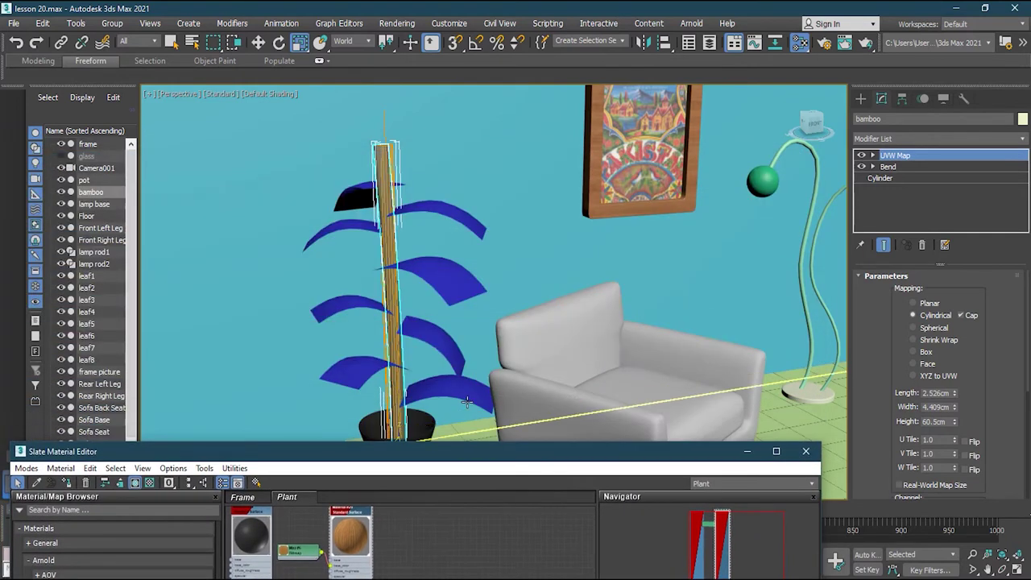
# - Inspect the plant's leaves, including leaf4 and leaf6, then raise the Slate Material Editor to mid-screen
pyautogui.click(452, 397)
pyautogui.click(427, 339)
pyautogui.click(451, 276)
pyautogui.click(358, 196)
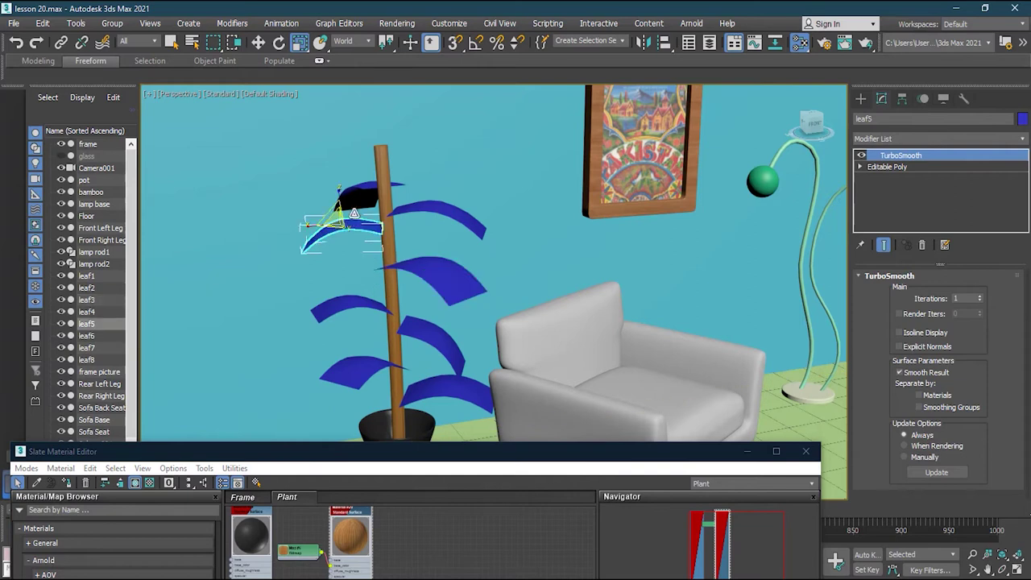
pyautogui.click(433, 205)
pyautogui.click(448, 282)
pyautogui.click(427, 382)
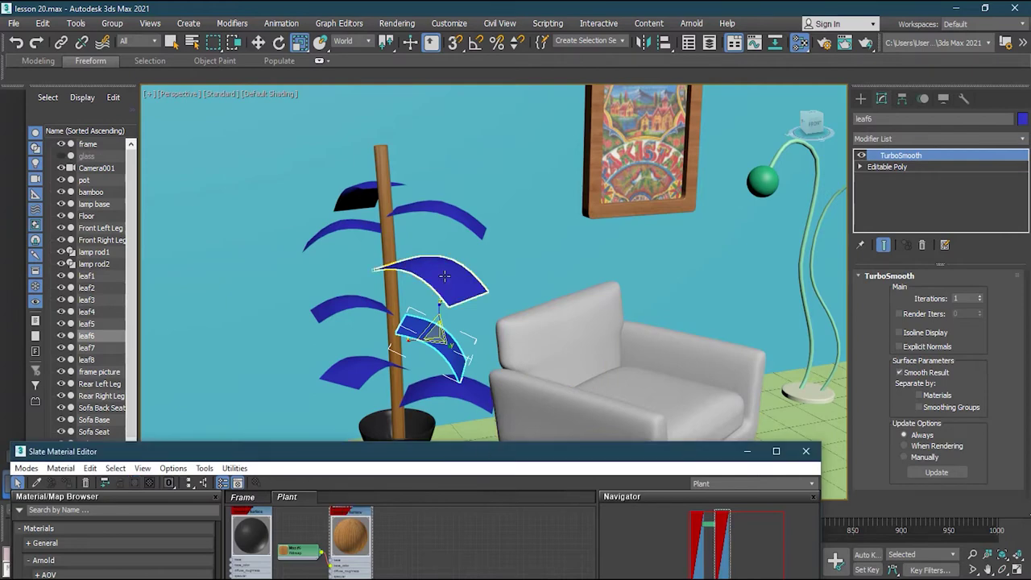
pyautogui.moveTo(452, 255)
pyautogui.keyDown('alt'); pyautogui.mouseDown(button='middle')
pyautogui.moveTo(448, 278)
pyautogui.moveTo(442, 237)
pyautogui.moveTo(446, 266)
pyautogui.moveTo(449, 255)
pyautogui.mouseUp(button='middle'); pyautogui.keyUp('alt')
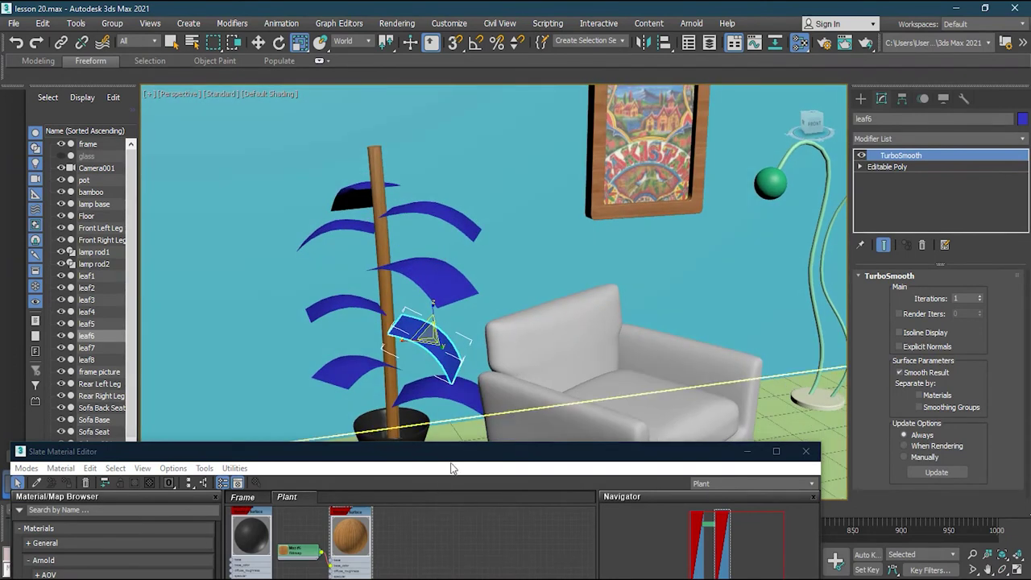
pyautogui.moveTo(456, 457); pyautogui.dragTo(553, 150)
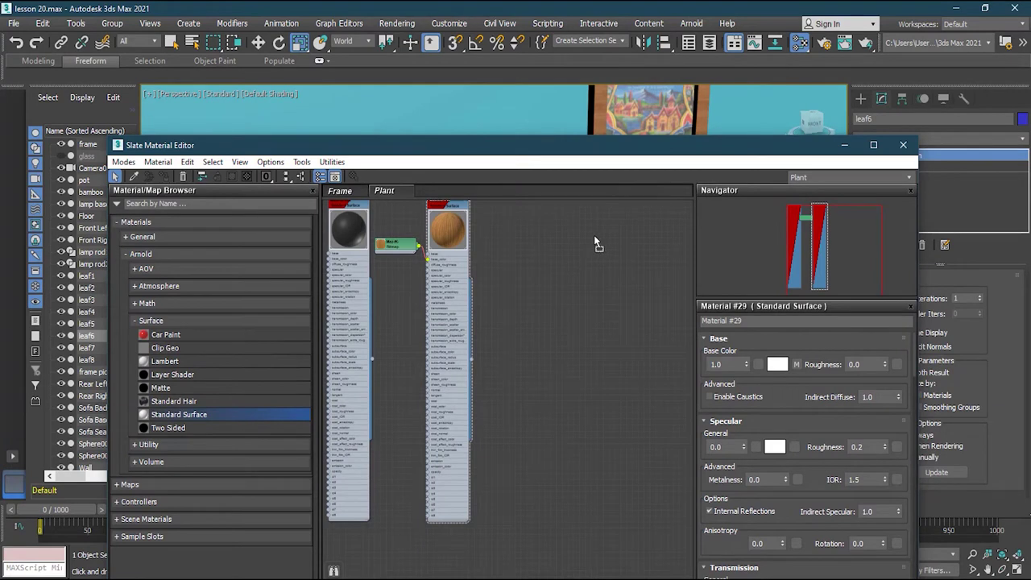
# - Add a Standard Surface node, Material #30, with a leaf.png bitmap as its base colour
pyautogui.click(574, 225)
pyautogui.moveTo(590, 231)
pyautogui.mouseDown()
pyautogui.moveTo(569, 231)
pyautogui.moveTo(586, 230)
pyautogui.moveTo(578, 226)
pyautogui.mouseUp()
pyautogui.click(569, 222)
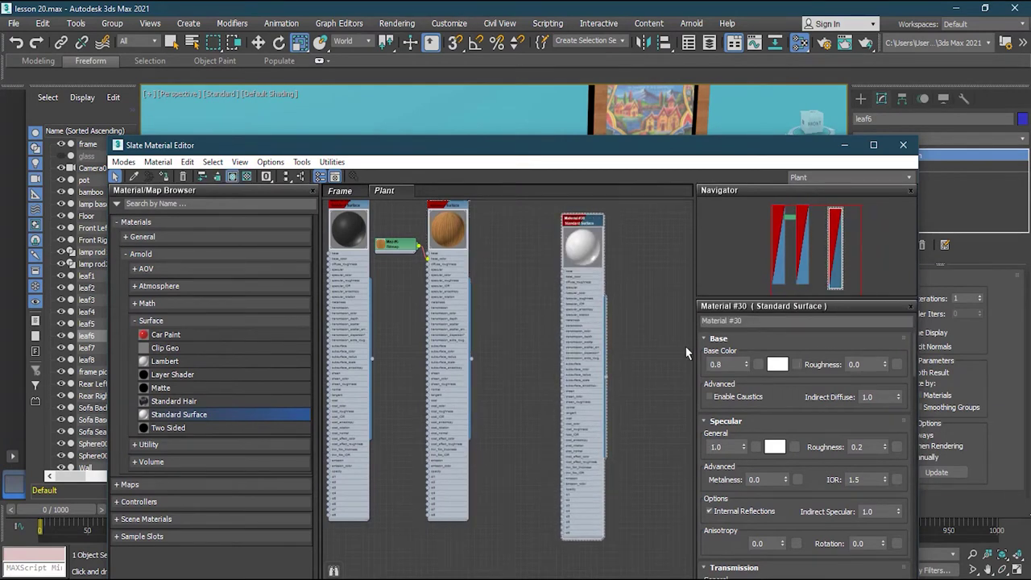
pyautogui.click(746, 362)
pyautogui.click(797, 364)
pyautogui.doubleClick(636, 196)
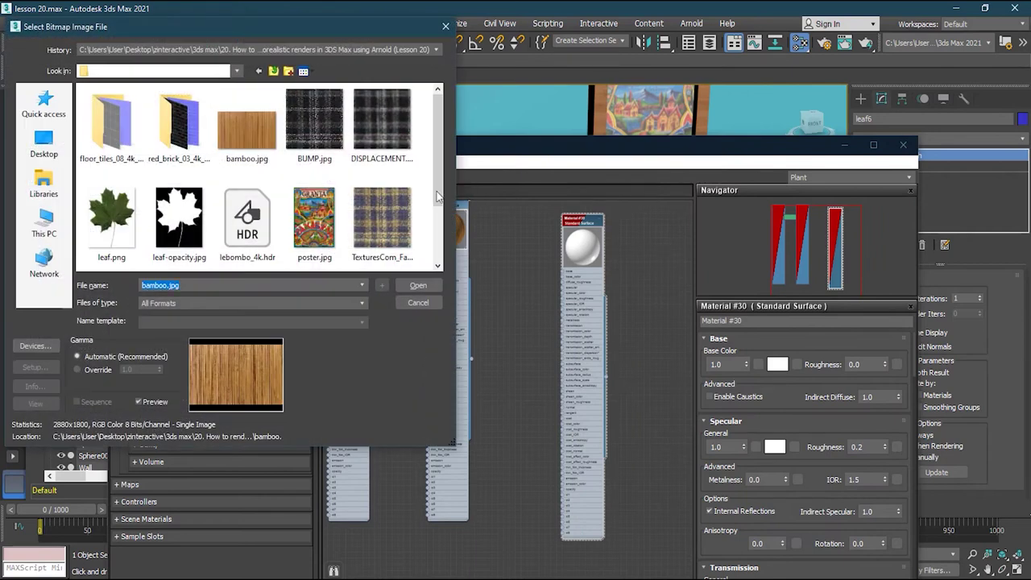
pyautogui.click(118, 213)
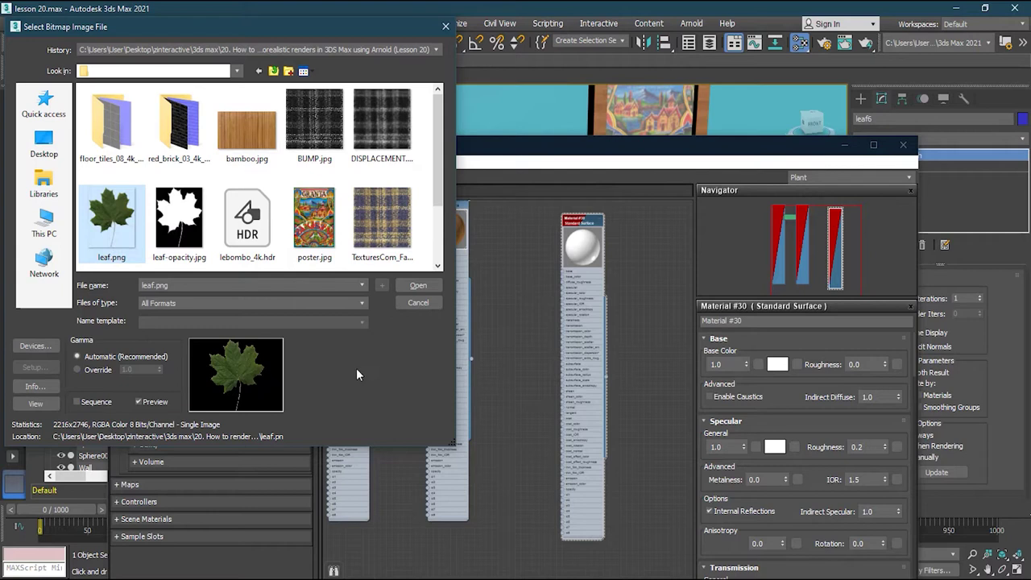
pyautogui.click(417, 286)
pyautogui.moveTo(472, 298); pyautogui.dragTo(525, 312)
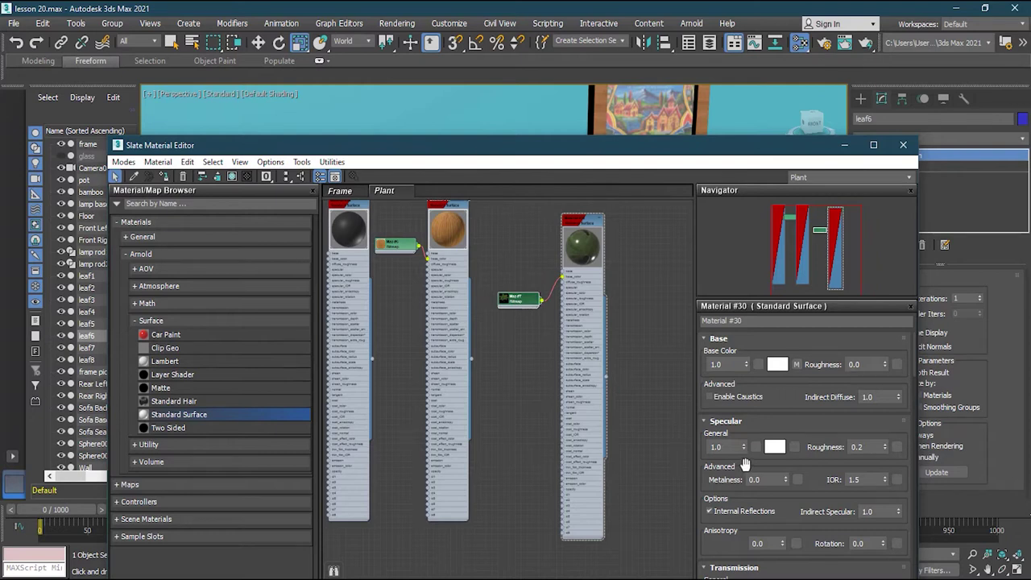
# - Set Material #30's specular roughness to 0.5
pyautogui.doubleClick(740, 447)
pyautogui.doubleClick(868, 447)
pyautogui.write('0.5')
pyautogui.press('Return')
pyautogui.moveTo(663, 148); pyautogui.dragTo(507, 413)
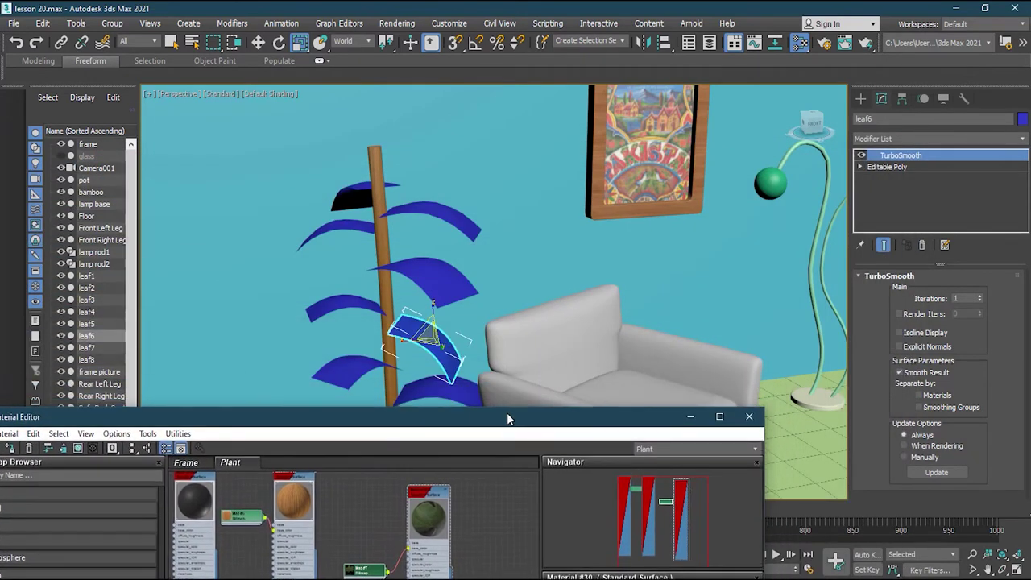
# - Select all eight leaves of the plant, starting with leaf4
pyautogui.click(356, 193)
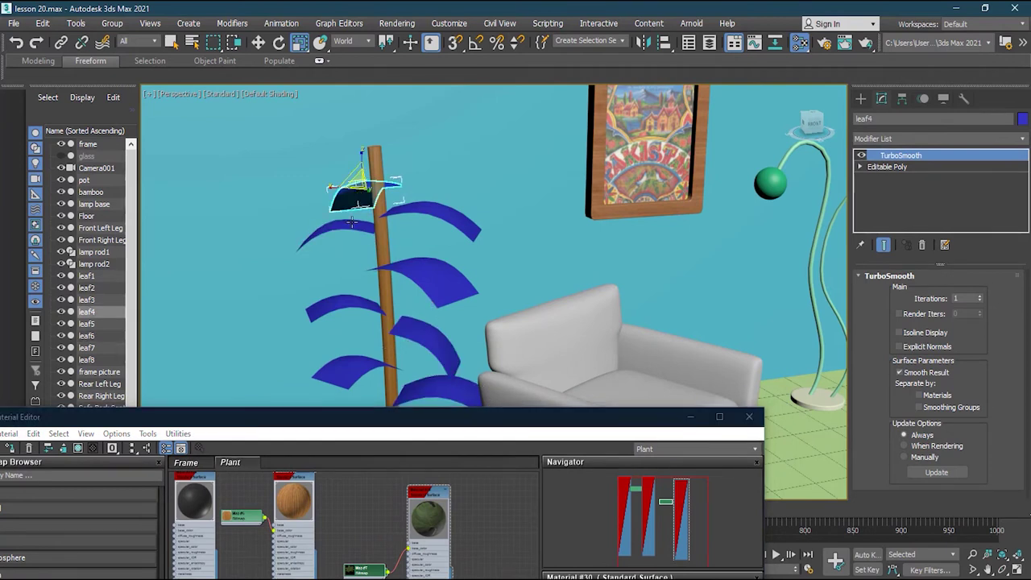
pyautogui.keyDown('ctrl'); pyautogui.click(345, 239); pyautogui.keyUp('ctrl')
pyautogui.keyDown('ctrl'); pyautogui.click(341, 316); pyautogui.keyUp('ctrl')
pyautogui.keyDown('ctrl'); pyautogui.click(345, 371); pyautogui.keyUp('ctrl')
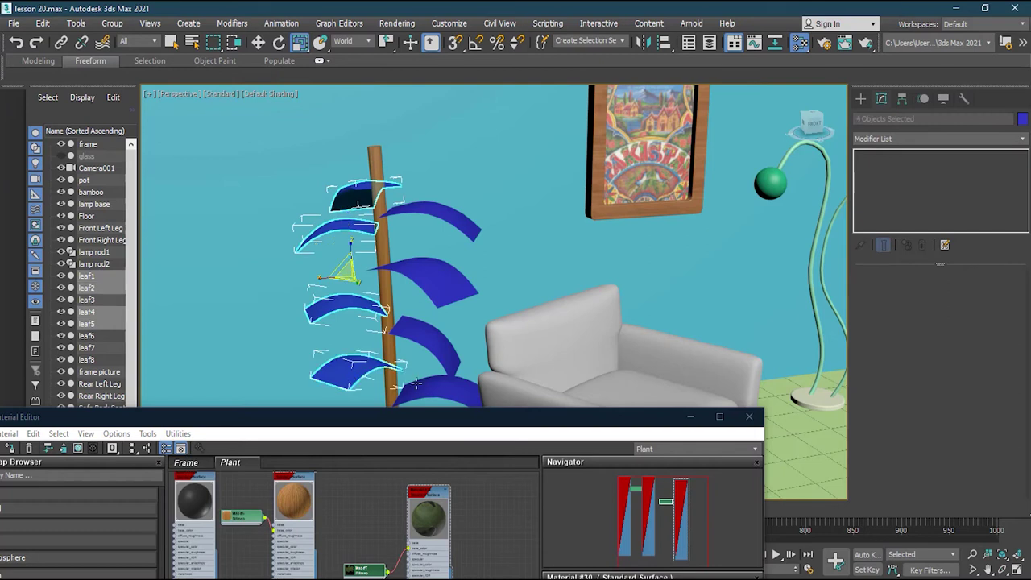
pyautogui.keyDown('ctrl'); pyautogui.click(436, 391); pyautogui.keyUp('ctrl')
pyautogui.keyDown('ctrl'); pyautogui.click(425, 344); pyautogui.keyUp('ctrl')
pyautogui.keyDown('ctrl'); pyautogui.click(437, 281); pyautogui.keyUp('ctrl')
pyautogui.keyDown('ctrl'); pyautogui.click(453, 213); pyautogui.keyUp('ctrl')
# - Assign Material #30 to the selected leaves, minimize the editor and check the plant from above
pyautogui.moveTo(472, 424); pyautogui.dragTo(479, 375)
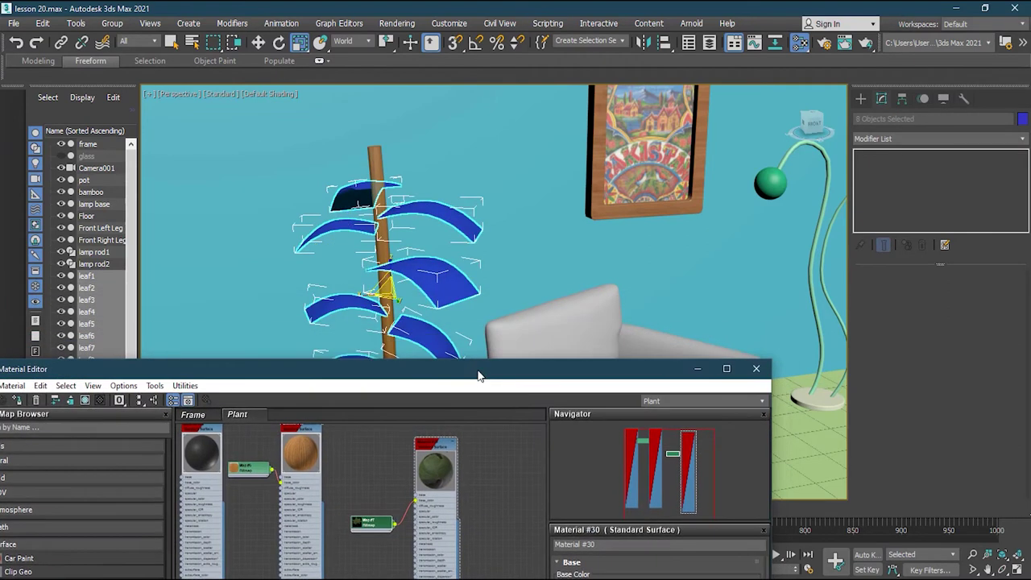
pyautogui.rightClick(436, 453)
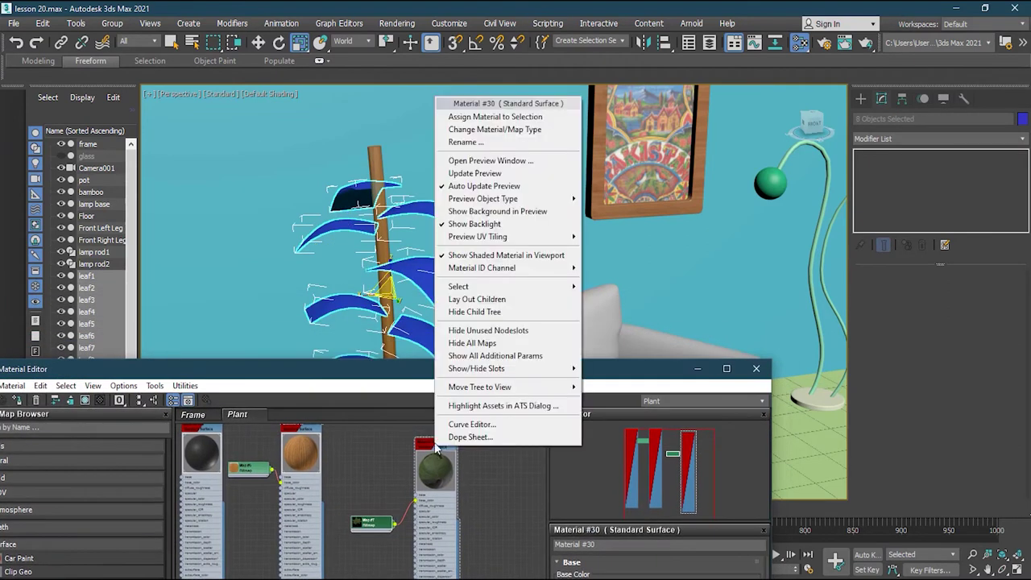
pyautogui.click(508, 119)
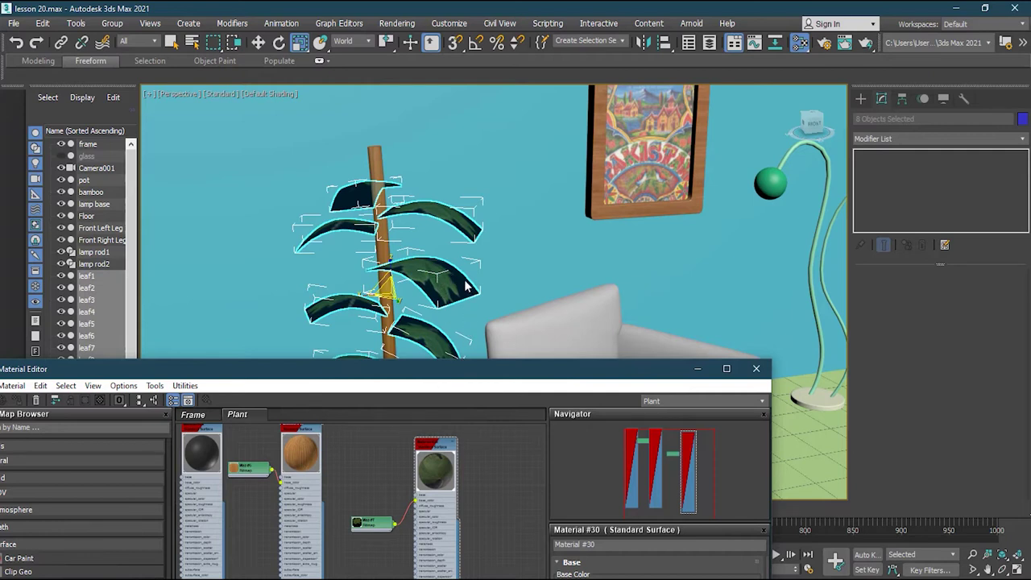
pyautogui.keyDown('alt'); pyautogui.moveTo(465, 290); pyautogui.dragTo(619, 396, button='middle'); pyautogui.keyUp('alt')
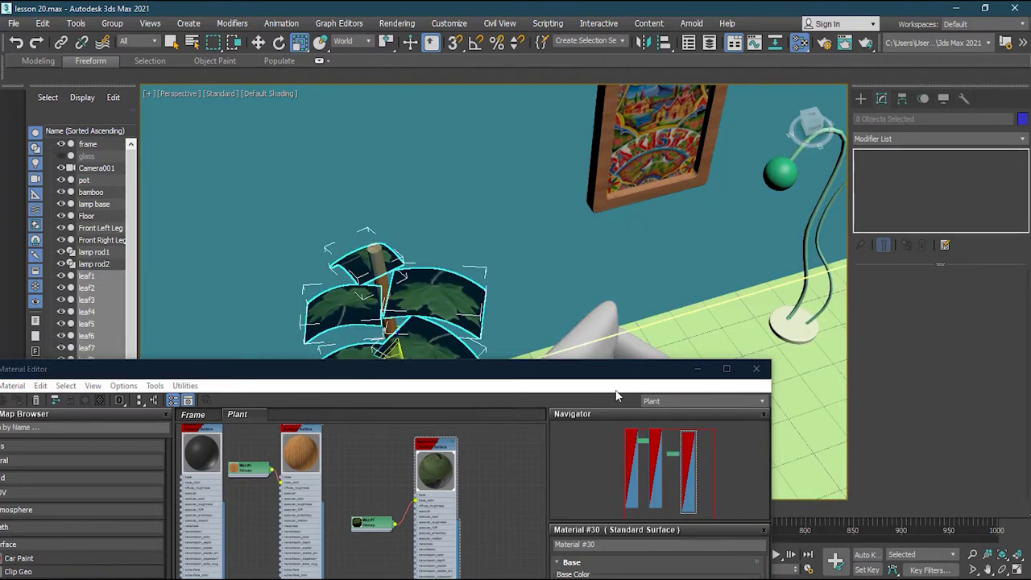
pyautogui.click(698, 370)
pyautogui.keyDown('alt'); pyautogui.moveTo(499, 306); pyautogui.dragTo(439, 356, button='middle'); pyautogui.keyUp('alt')
pyautogui.scroll(3, 450, 360)
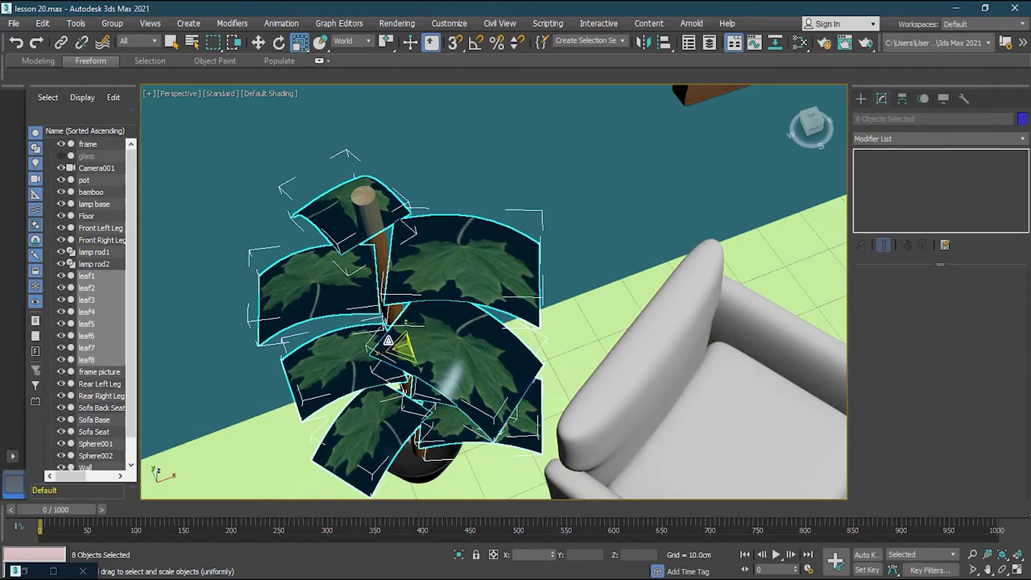
# - Select leaf1 from the scene list and add a UVW Map modifier to it
pyautogui.press('q')
pyautogui.keyDown('alt'); pyautogui.click(528, 279); pyautogui.keyUp('alt')
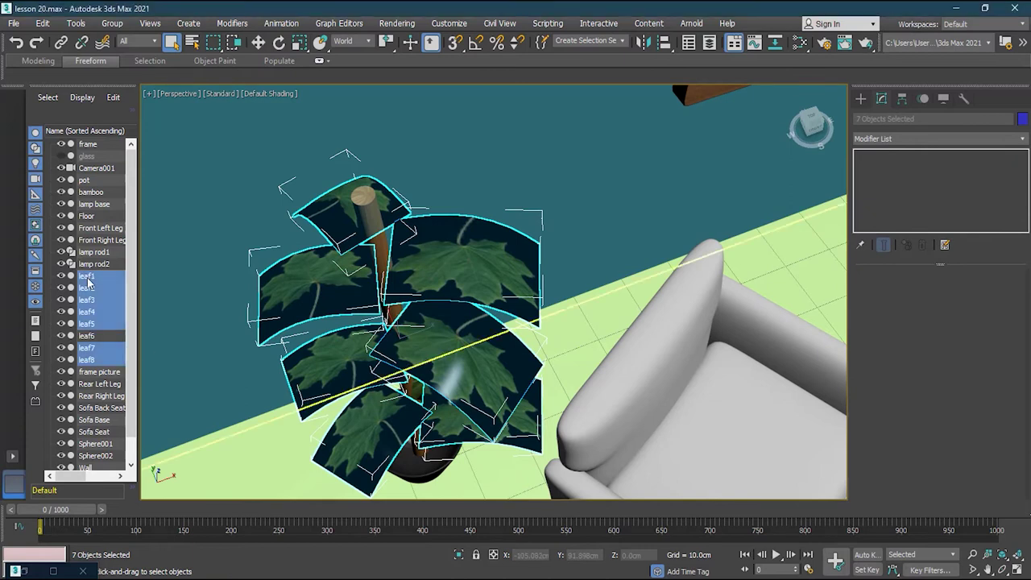
pyautogui.click(94, 265)
pyautogui.click(88, 277)
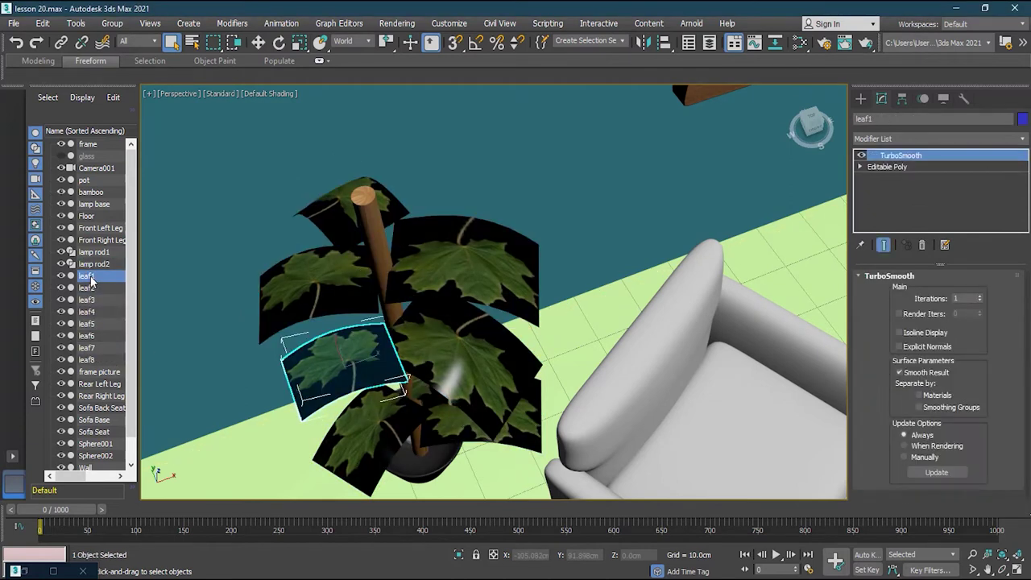
pyautogui.click(1020, 139)
pyautogui.moveTo(1024, 162); pyautogui.dragTo(1023, 522)
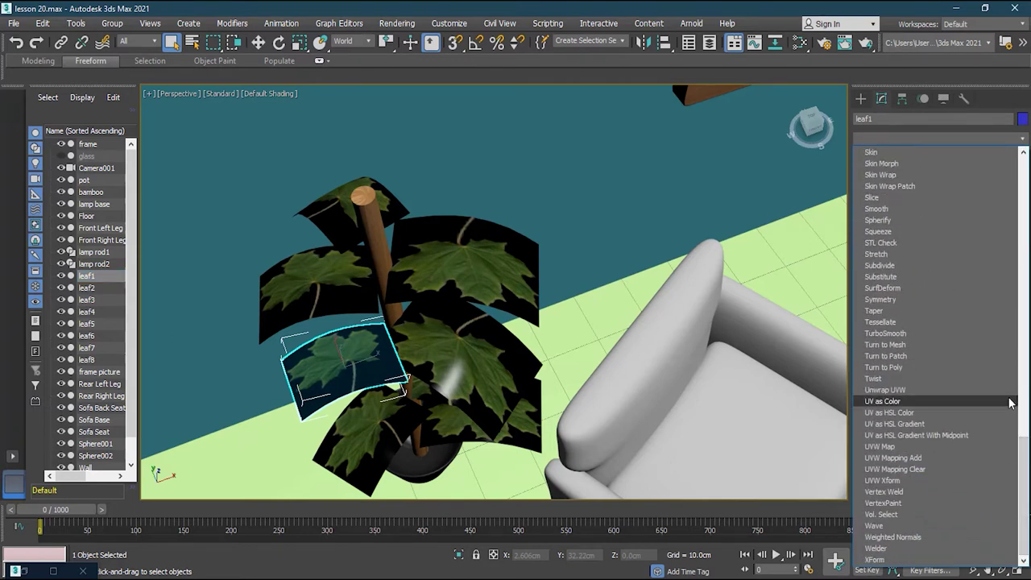
pyautogui.click(961, 447)
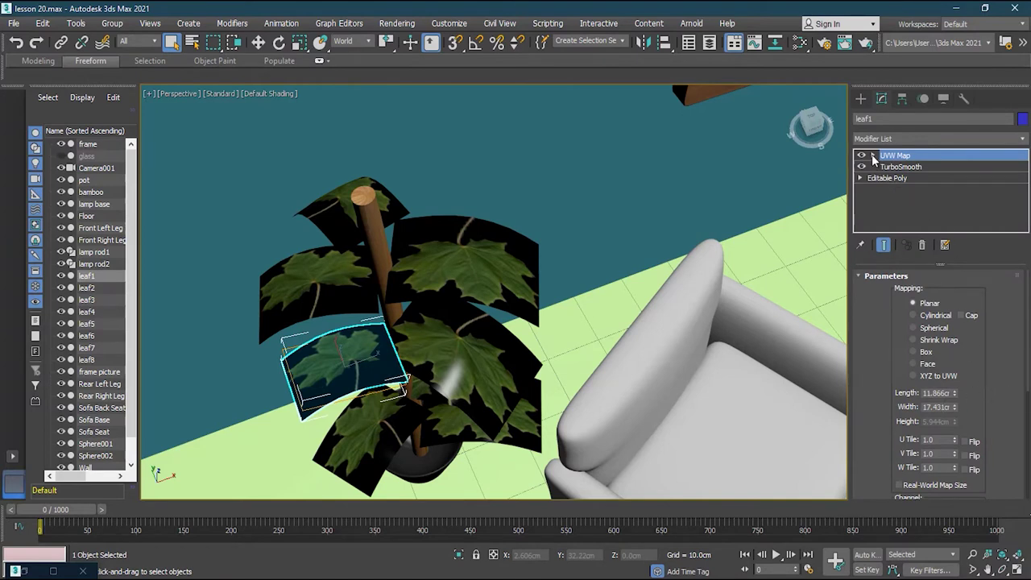
# - Fit the UVW mapping to the leaf, trying Y and X alignment before keeping Z
pyautogui.scroll(-5, 995, 307)
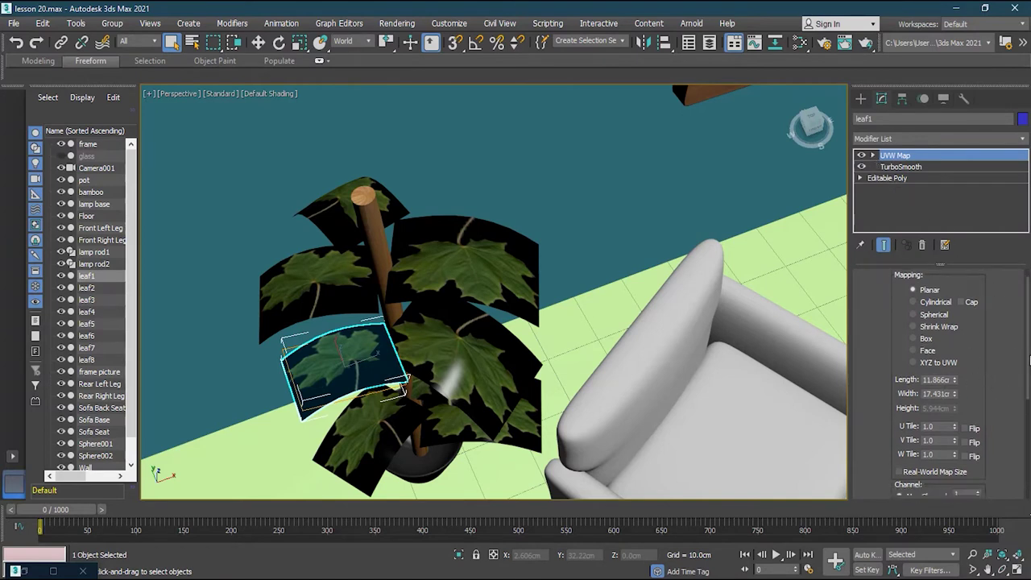
pyautogui.scroll(-3, 958, 379)
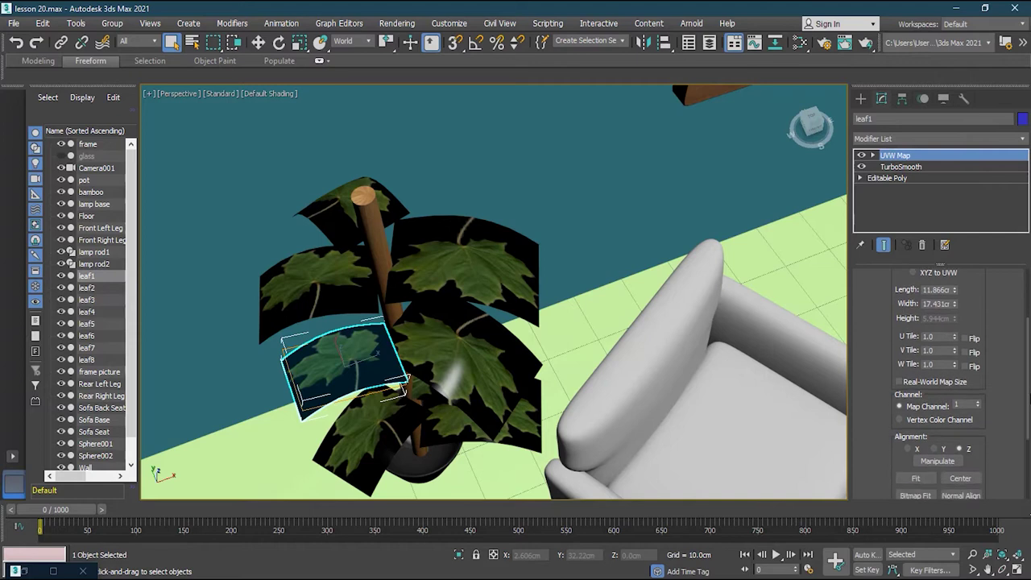
pyautogui.scroll(-6, 939, 387)
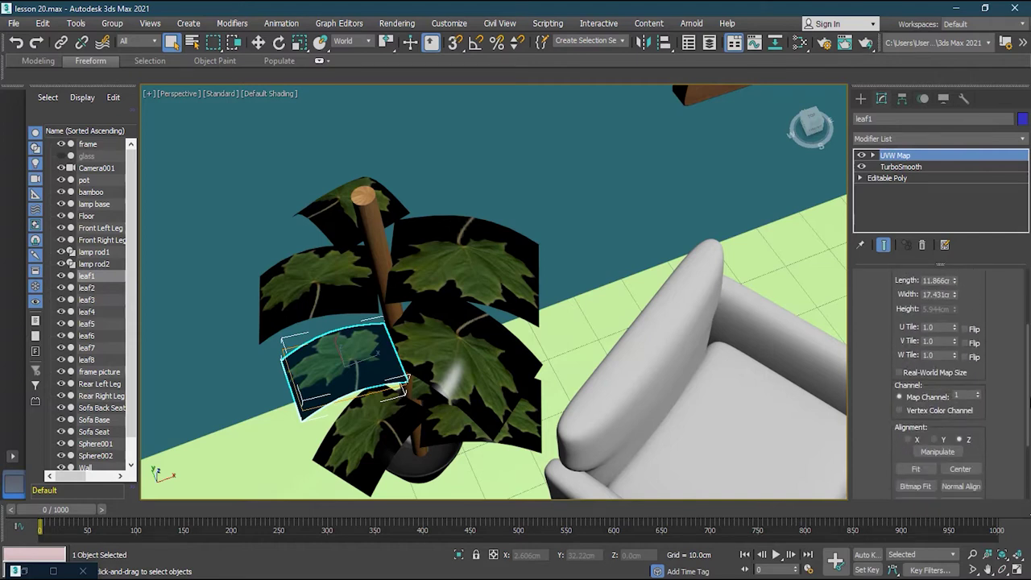
pyautogui.scroll(6, 920, 444)
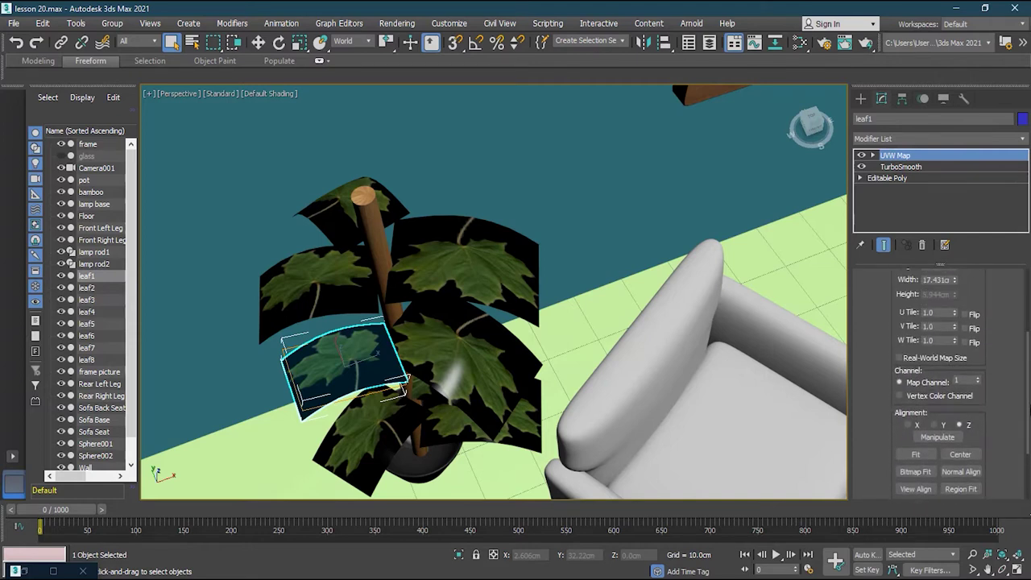
pyautogui.click(927, 455)
pyautogui.click(934, 425)
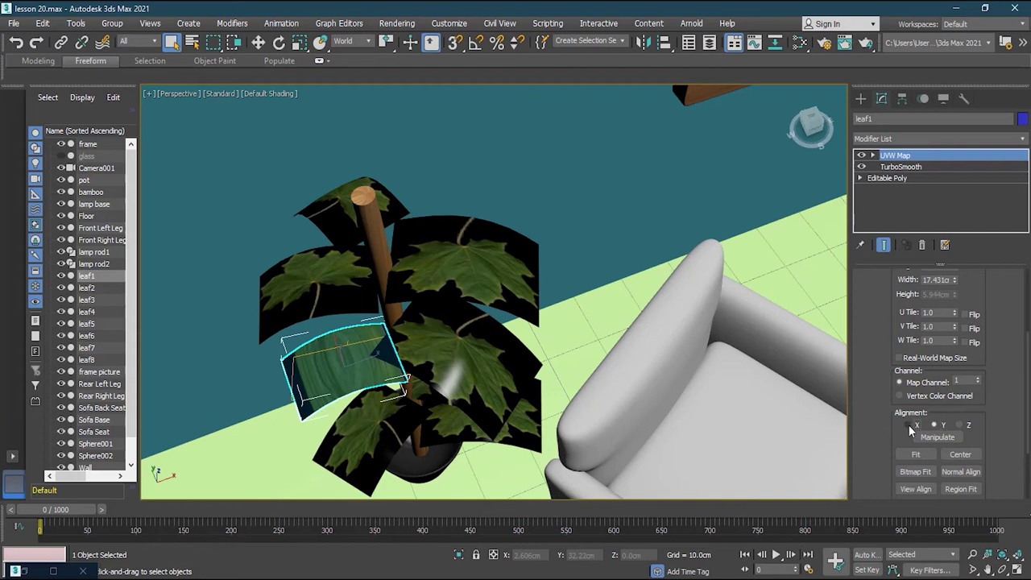
pyautogui.click(909, 426)
pyautogui.click(959, 426)
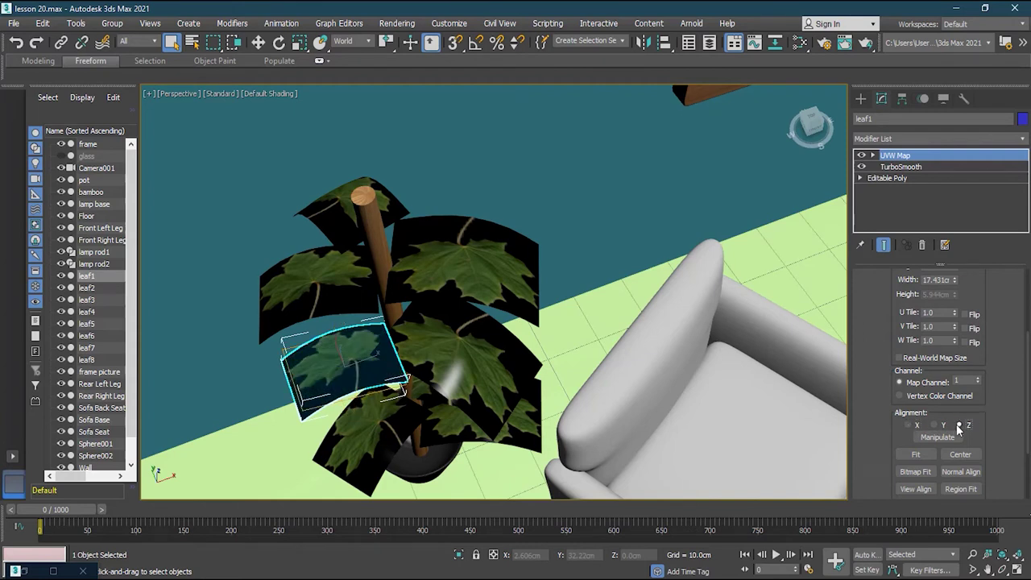
pyautogui.scroll(5, 1023, 387)
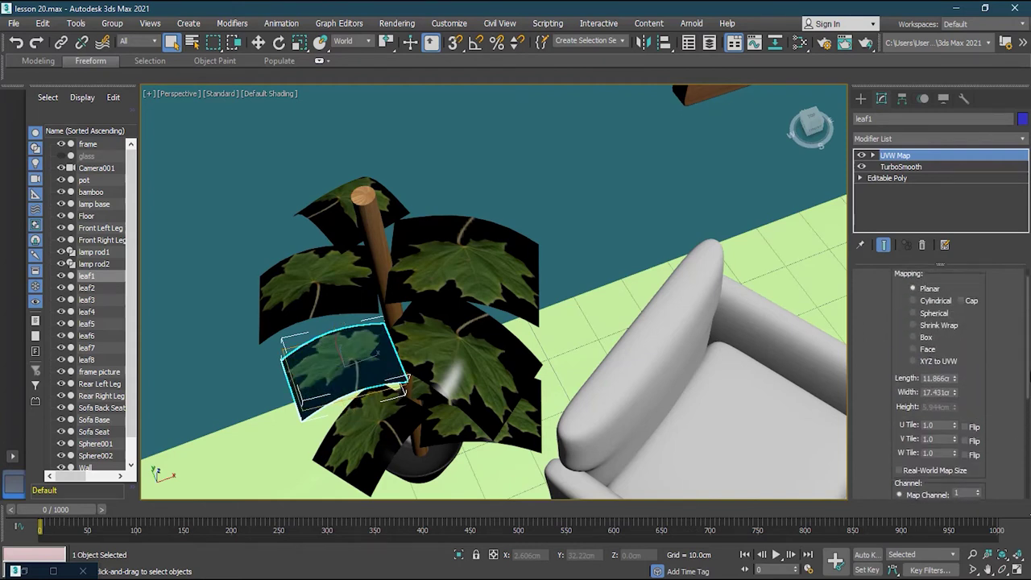
pyautogui.click(874, 155)
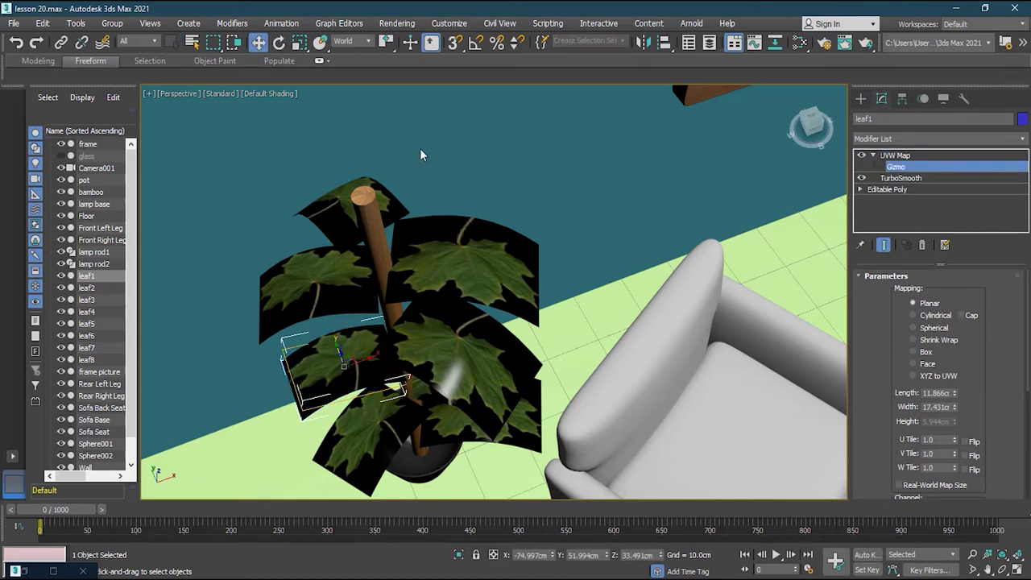
# - Rotate leaf1's mapping gizmo around Z and refit it to the leaf
pyautogui.click(279, 42)
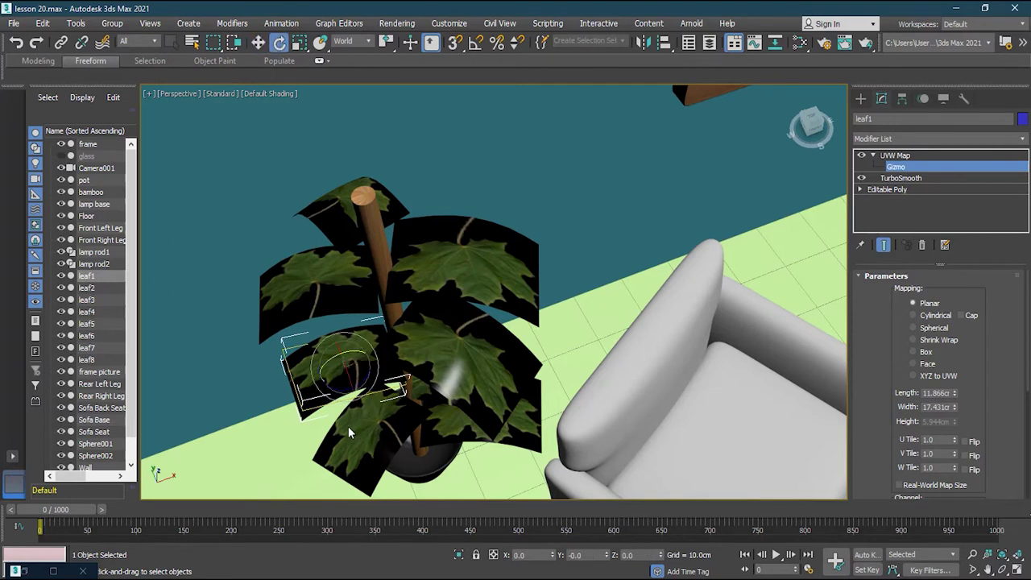
pyautogui.moveTo(345, 390); pyautogui.dragTo(471, 361)
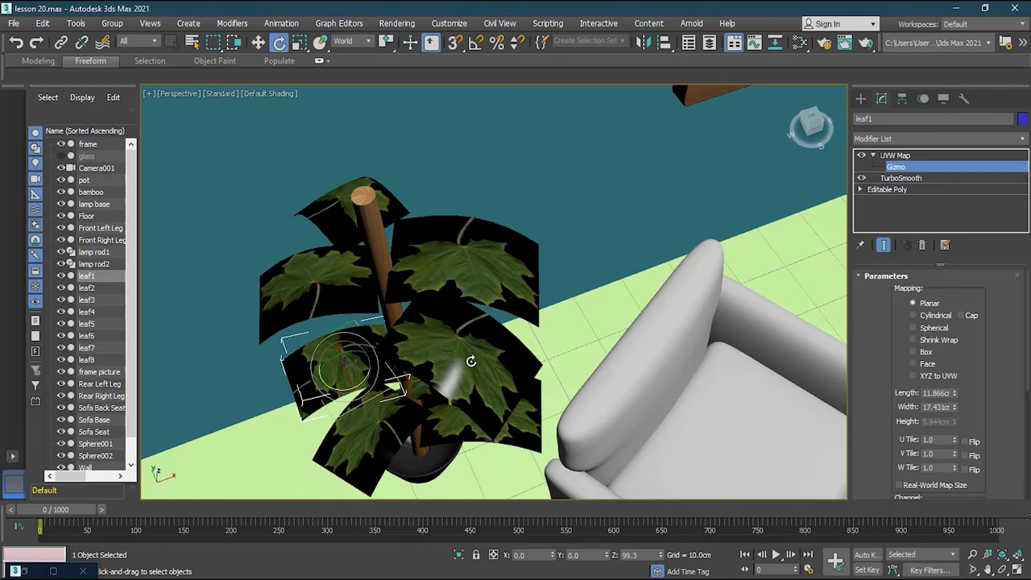
pyautogui.moveTo(1030, 355); pyautogui.dragTo(1030, 437)
pyautogui.click(916, 413)
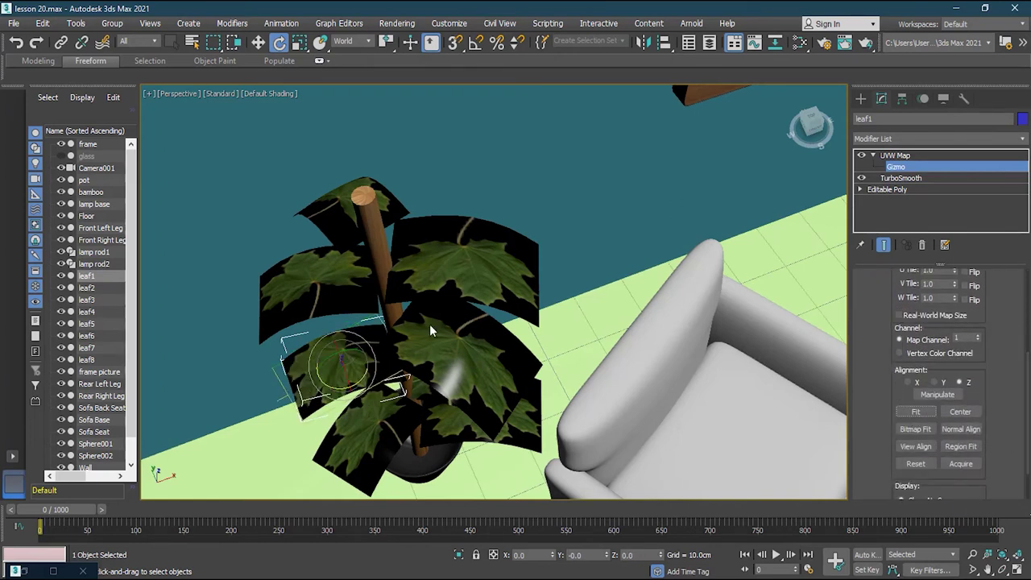
pyautogui.keyDown('alt'); pyautogui.moveTo(301, 389); pyautogui.dragTo(360, 392, button='middle'); pyautogui.keyUp('alt')
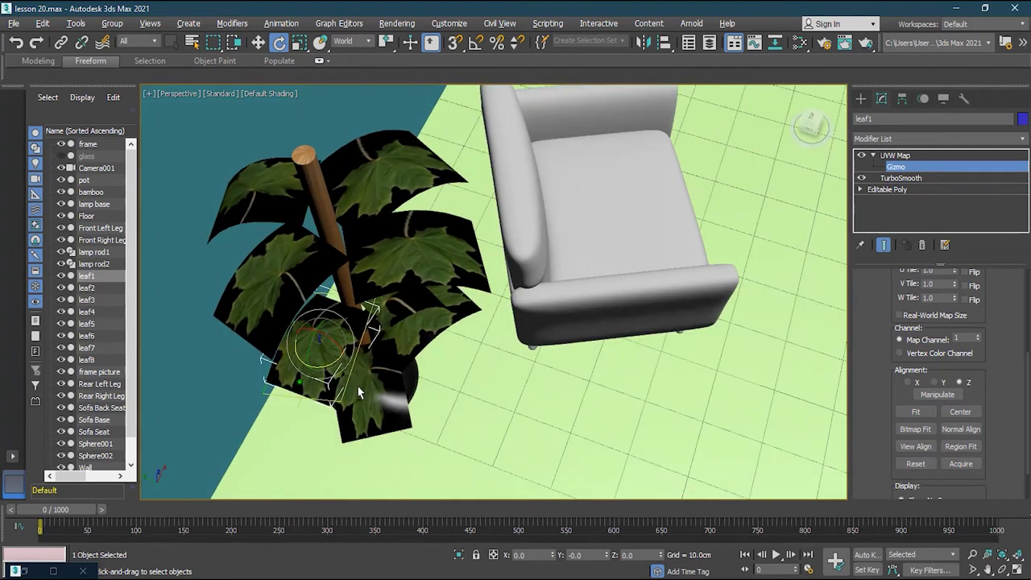
# - Move and scale the mapping gizmo to centre the leaf texture on the leaf
pyautogui.click(258, 42)
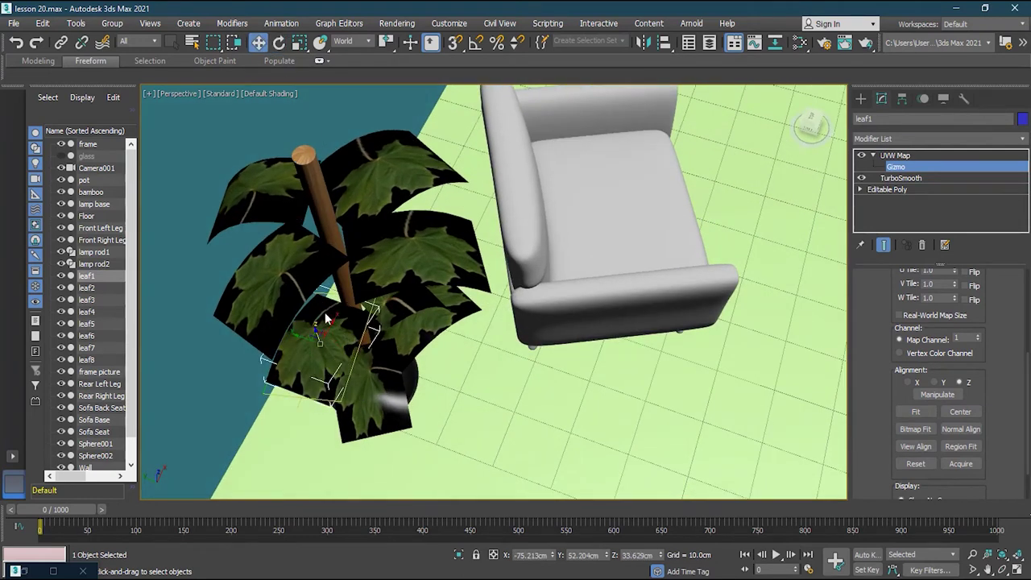
pyautogui.moveTo(329, 326); pyautogui.dragTo(331, 325)
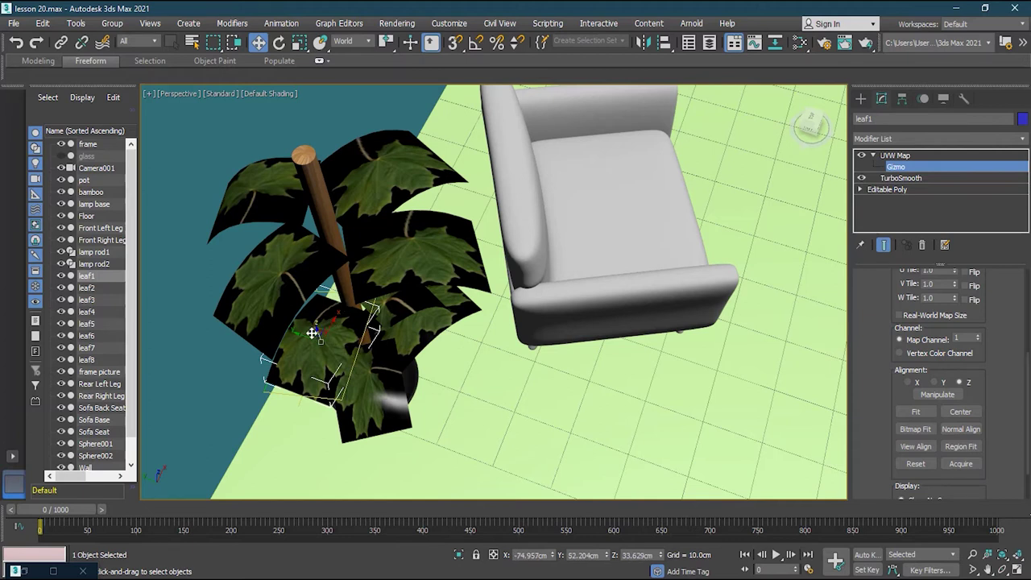
pyautogui.moveTo(303, 334); pyautogui.dragTo(327, 345)
pyautogui.click(298, 43)
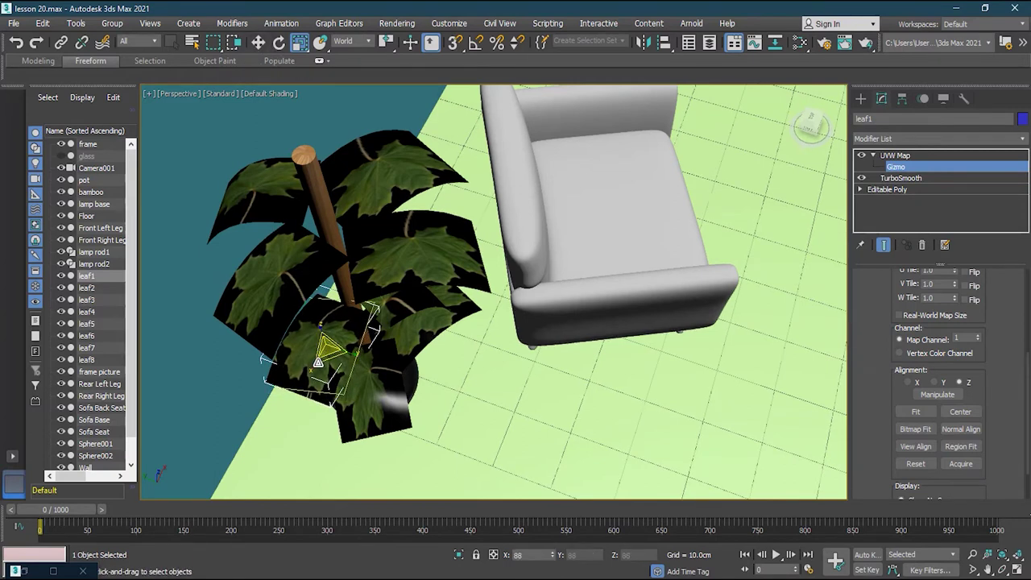
pyautogui.click(258, 43)
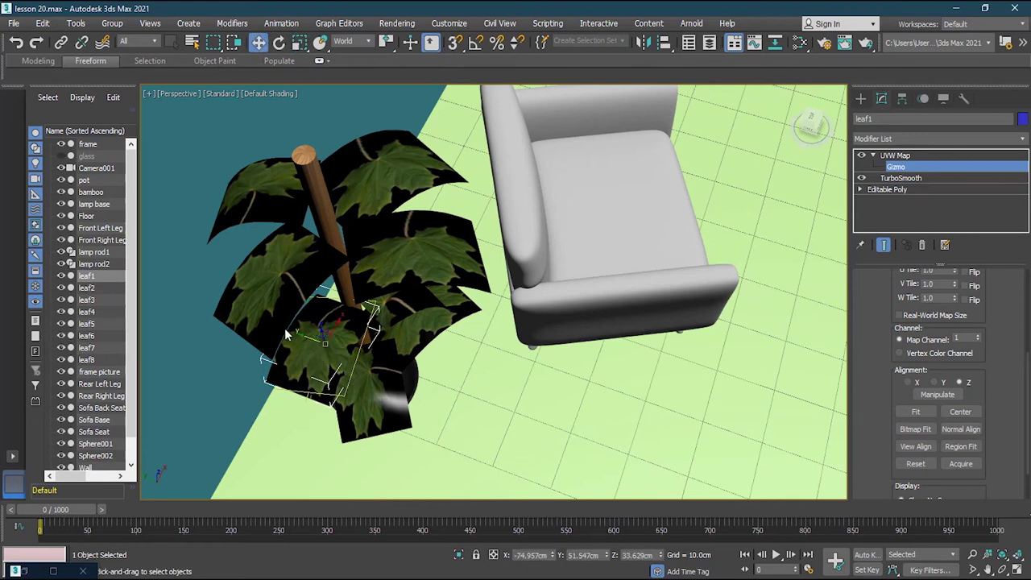
pyautogui.moveTo(306, 339); pyautogui.dragTo(299, 338)
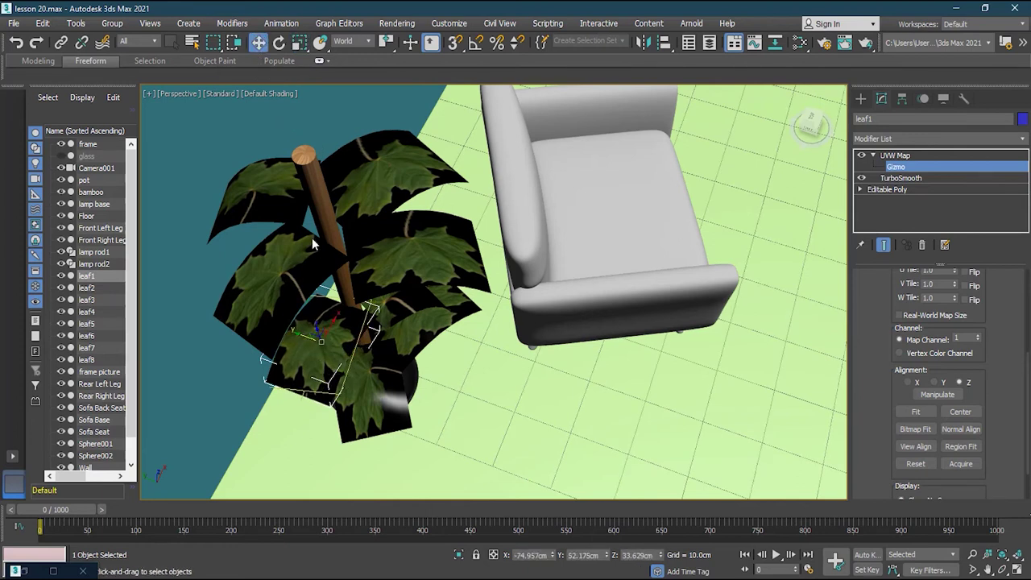
# - Fine-tune the gizmo's rotation, position and scale, then exit gizmo editing
pyautogui.click(281, 44)
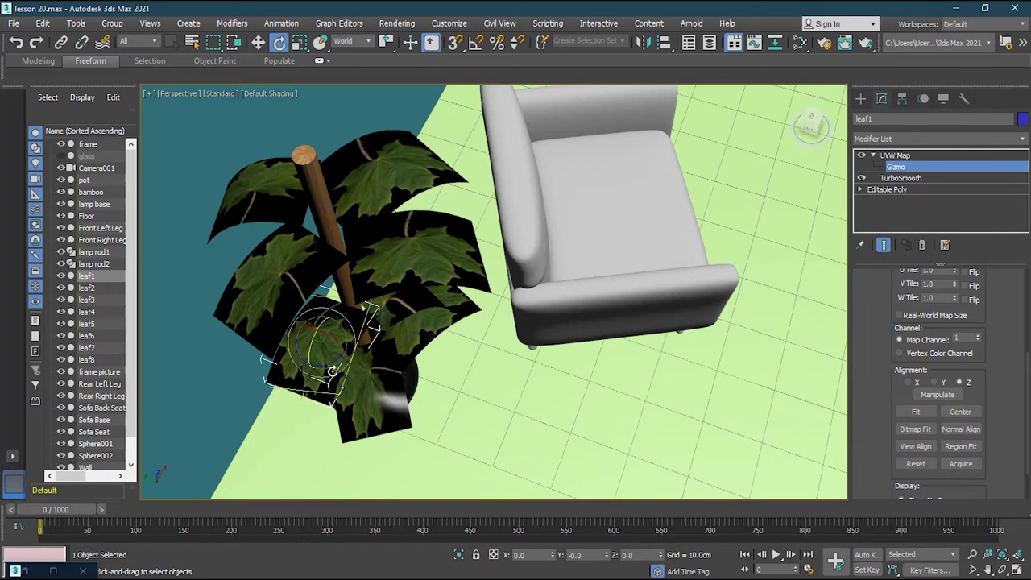
pyautogui.moveTo(331, 364); pyautogui.dragTo(326, 361)
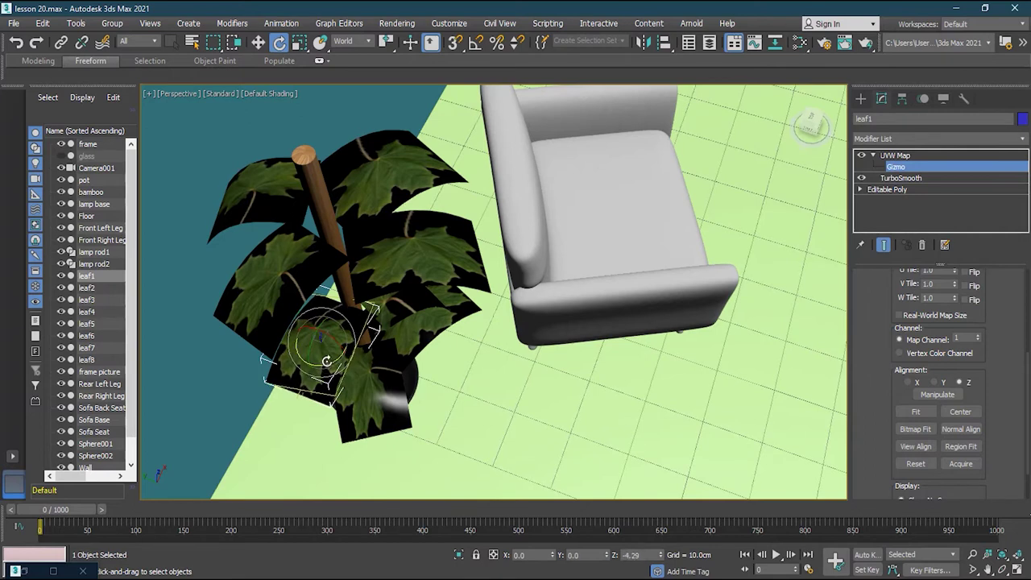
pyautogui.click(254, 43)
pyautogui.moveTo(306, 335); pyautogui.dragTo(331, 329)
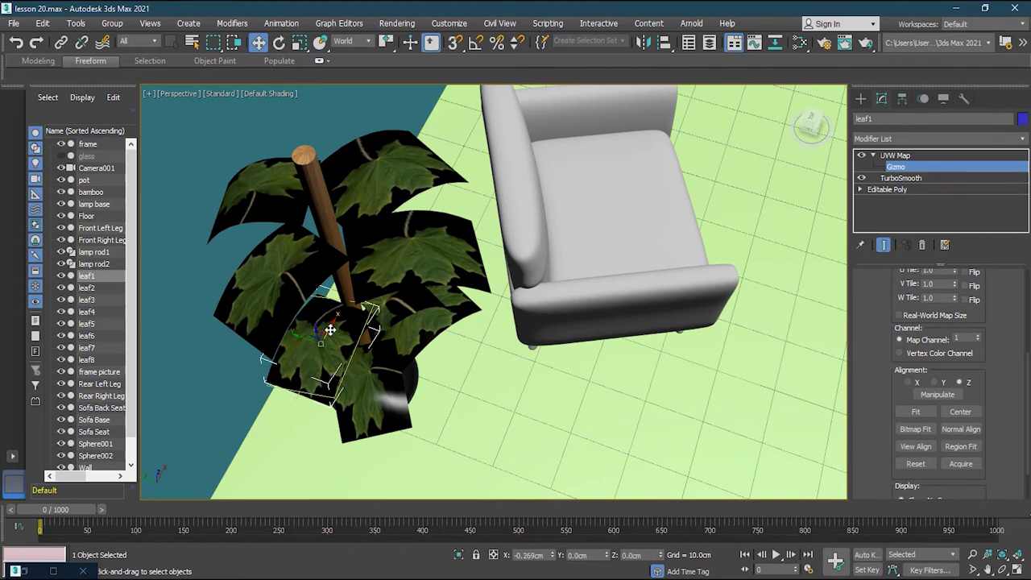
pyautogui.click(299, 42)
pyautogui.moveTo(355, 360)
pyautogui.mouseDown()
pyautogui.moveTo(341, 352)
pyautogui.moveTo(355, 359)
pyautogui.mouseUp()
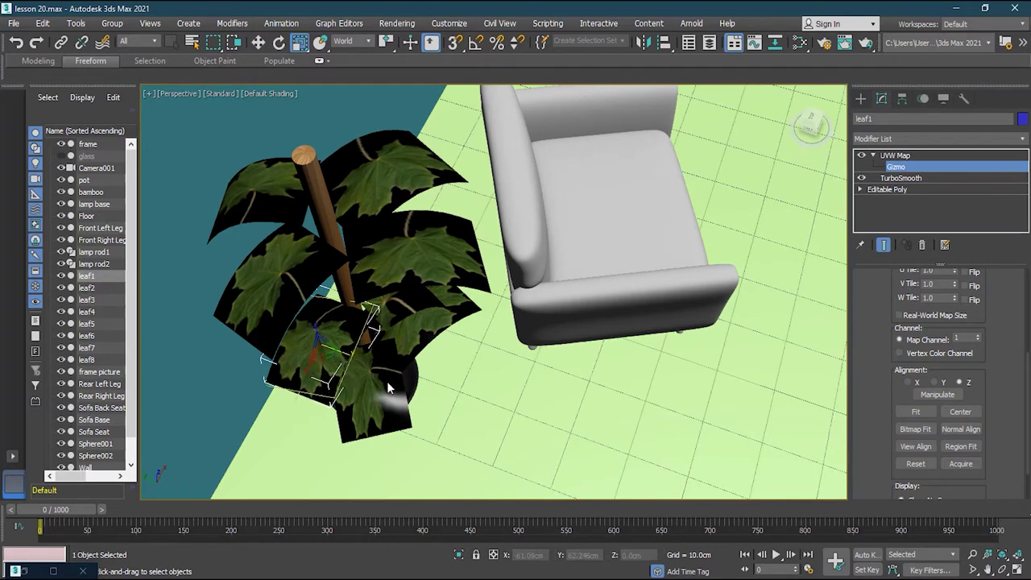
pyautogui.click(279, 42)
pyautogui.moveTo(332, 362); pyautogui.dragTo(330, 362)
pyautogui.click(258, 42)
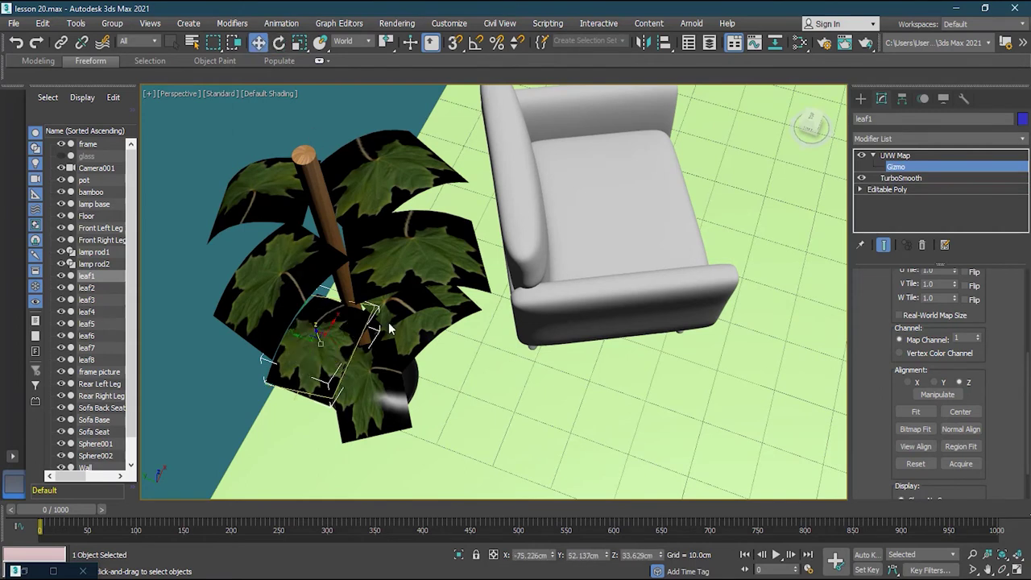
pyautogui.click(938, 213)
pyautogui.keyDown('alt'); pyautogui.moveTo(355, 381); pyautogui.dragTo(468, 363, button='middle'); pyautogui.keyUp('alt')
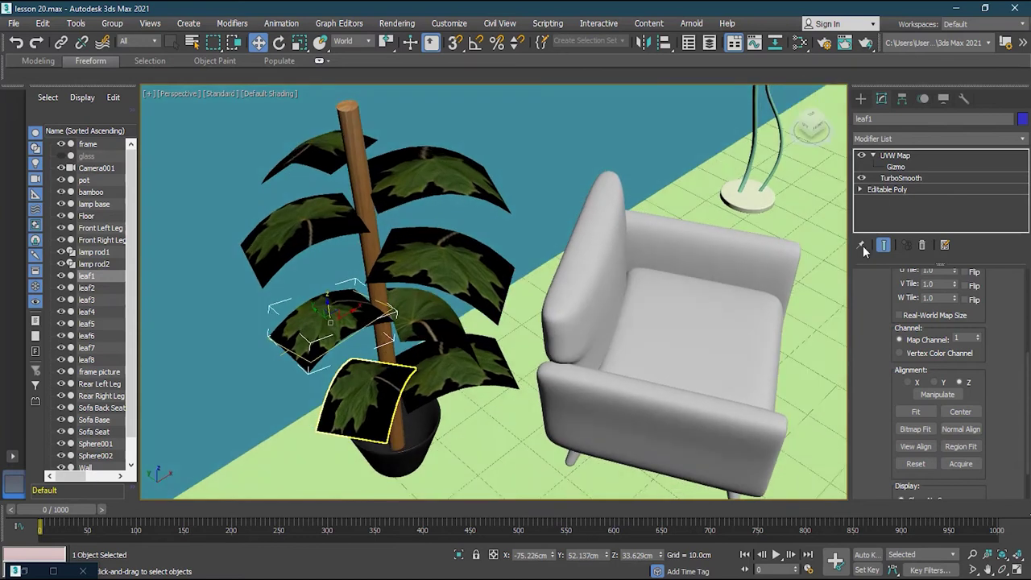
# - Copy leaf1's UVW Map modifier and paste it instanced onto leaf2 and leaf8
pyautogui.click(897, 157)
pyautogui.click(873, 157)
pyautogui.rightClick(887, 156)
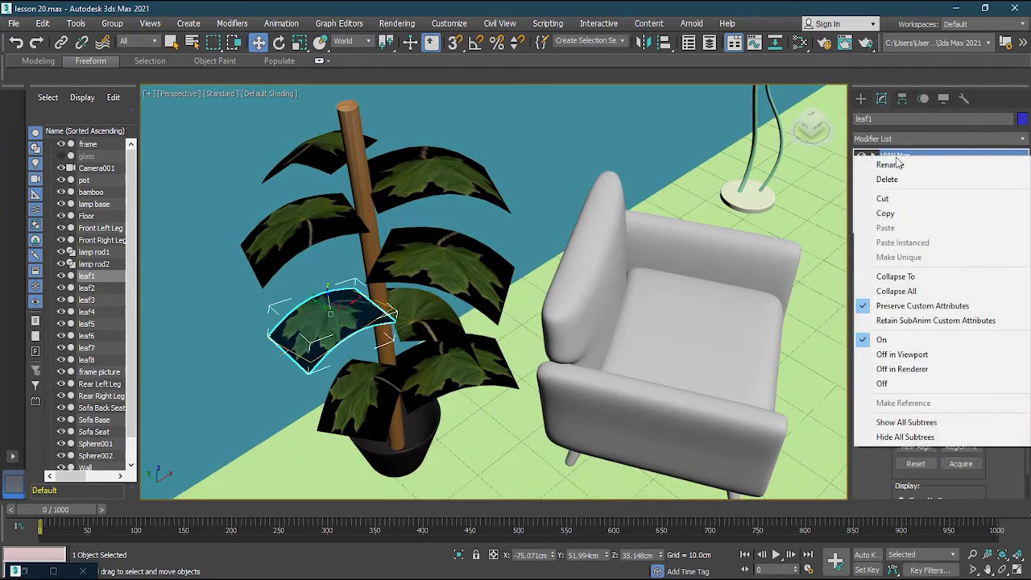
pyautogui.click(890, 212)
pyautogui.click(341, 413)
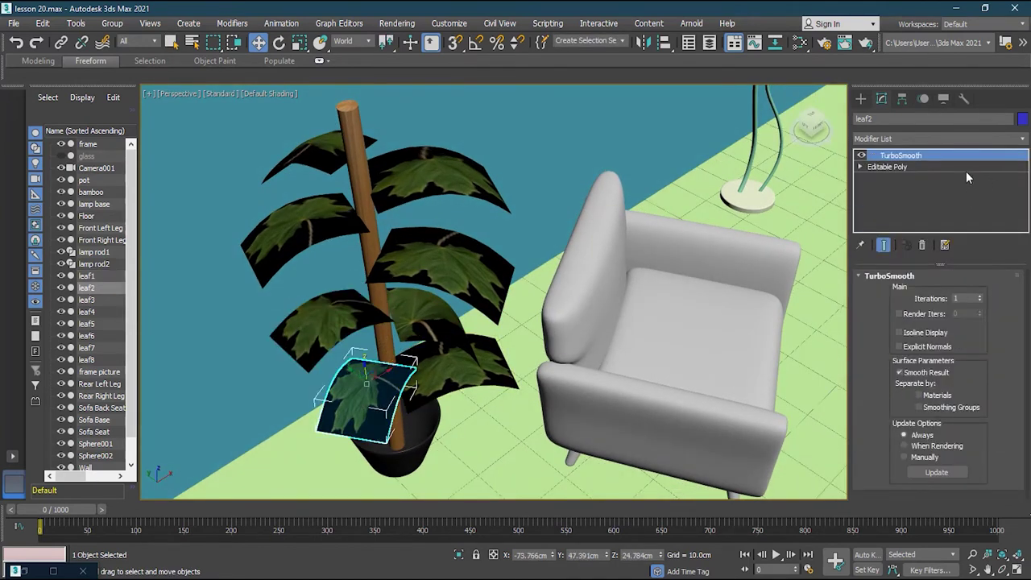
pyautogui.rightClick(918, 157)
pyautogui.click(927, 237)
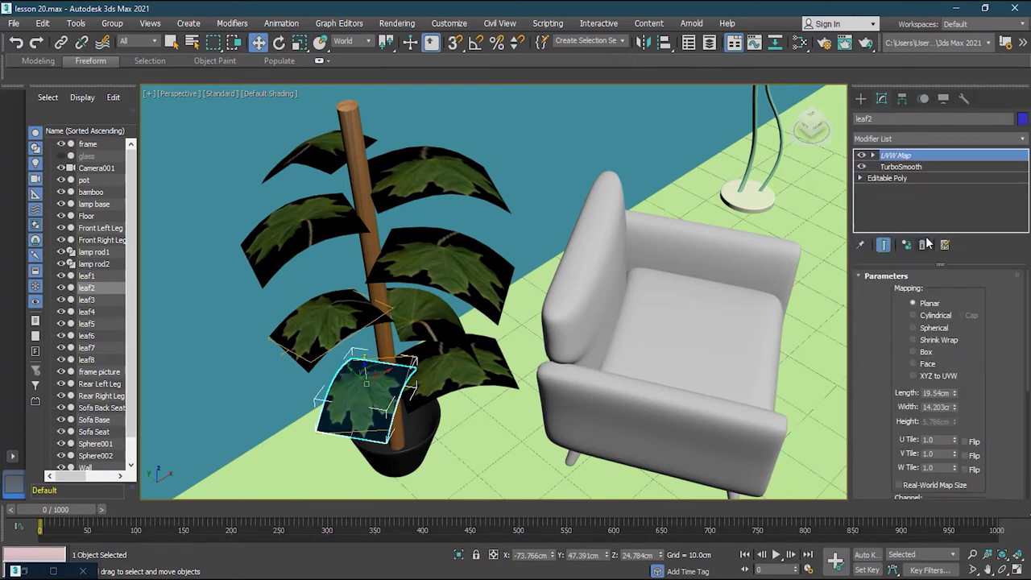
pyautogui.click(478, 378)
pyautogui.rightClick(910, 157)
pyautogui.click(918, 235)
# - Delete leaf6's own UVW Map and paste the instanced mapping in its place
pyautogui.keyDown('alt'); pyautogui.moveTo(656, 364); pyautogui.dragTo(412, 326, button='middle'); pyautogui.keyUp('alt')
pyautogui.click(412, 327)
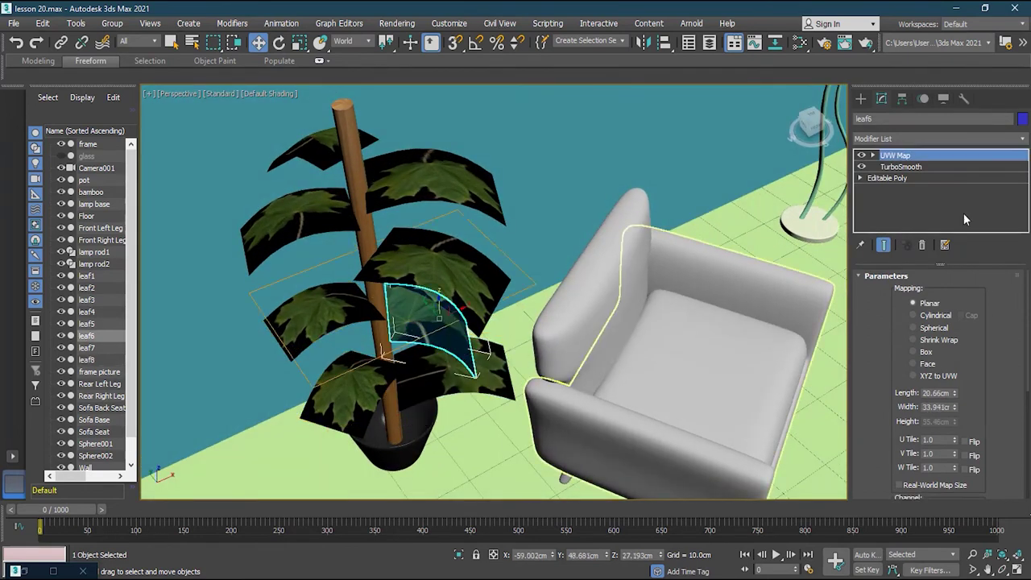
pyautogui.rightClick(909, 161)
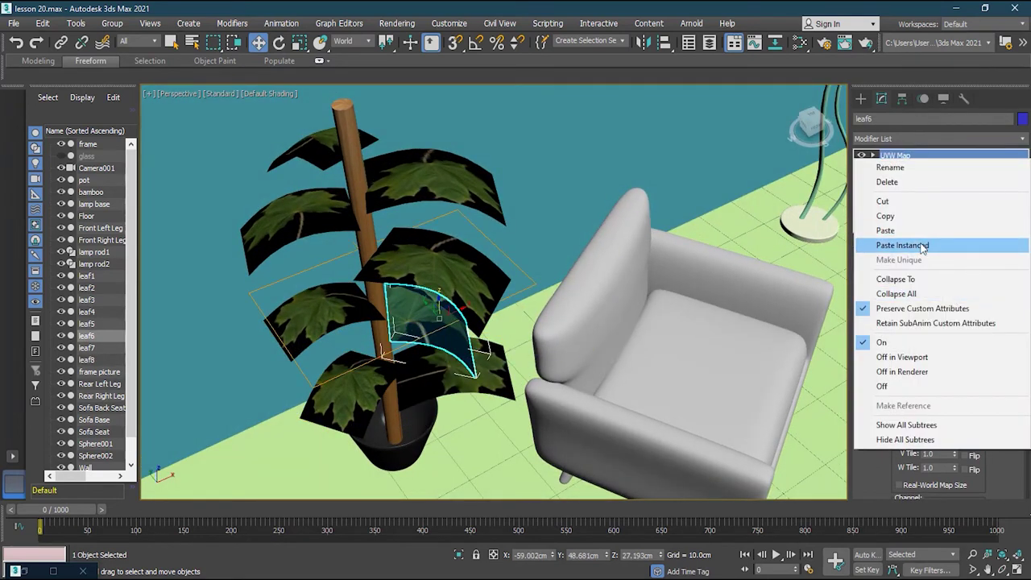
pyautogui.click(904, 158)
pyautogui.click(903, 157)
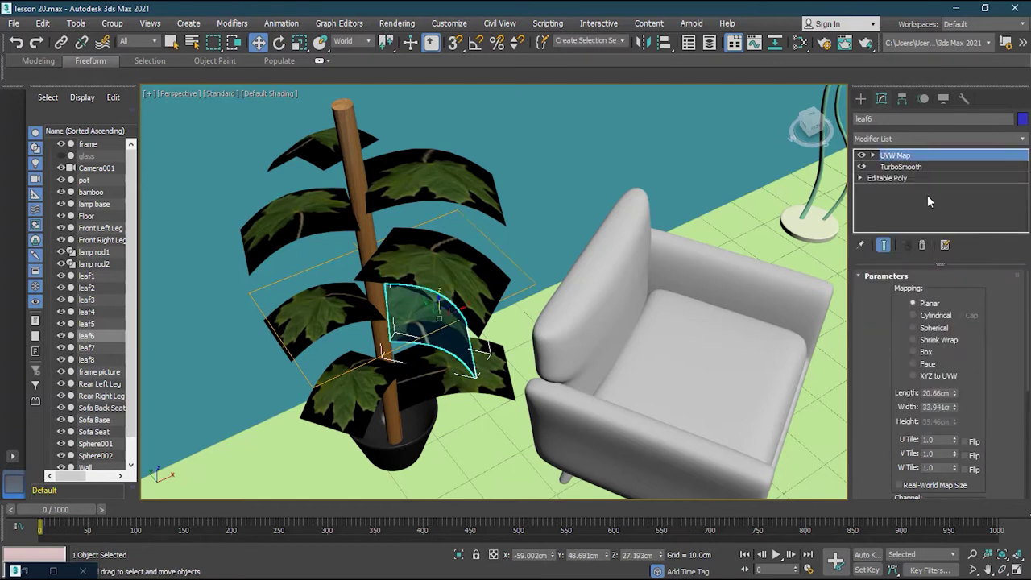
pyautogui.rightClick(896, 156)
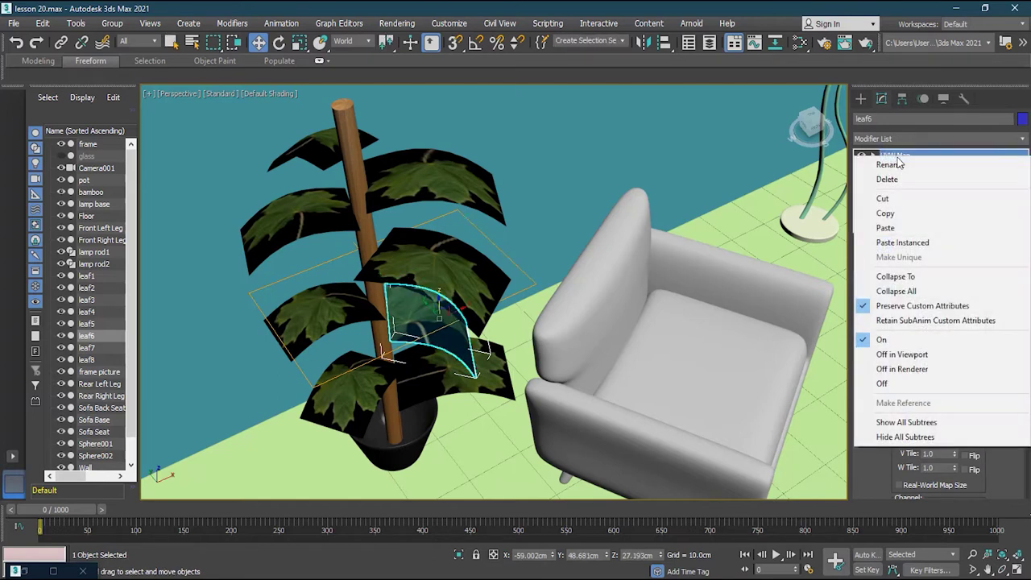
pyautogui.click(912, 183)
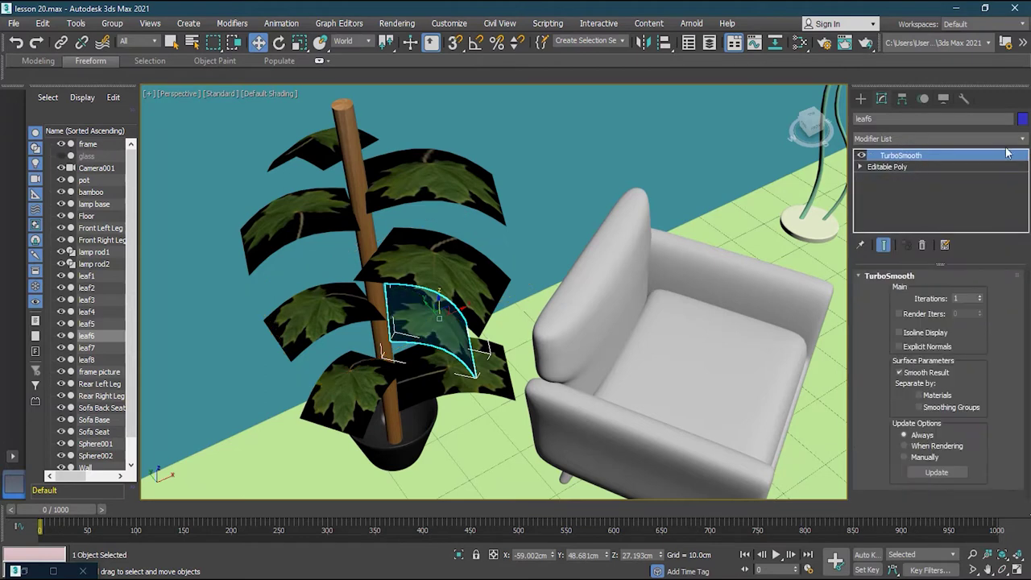
pyautogui.rightClick(890, 162)
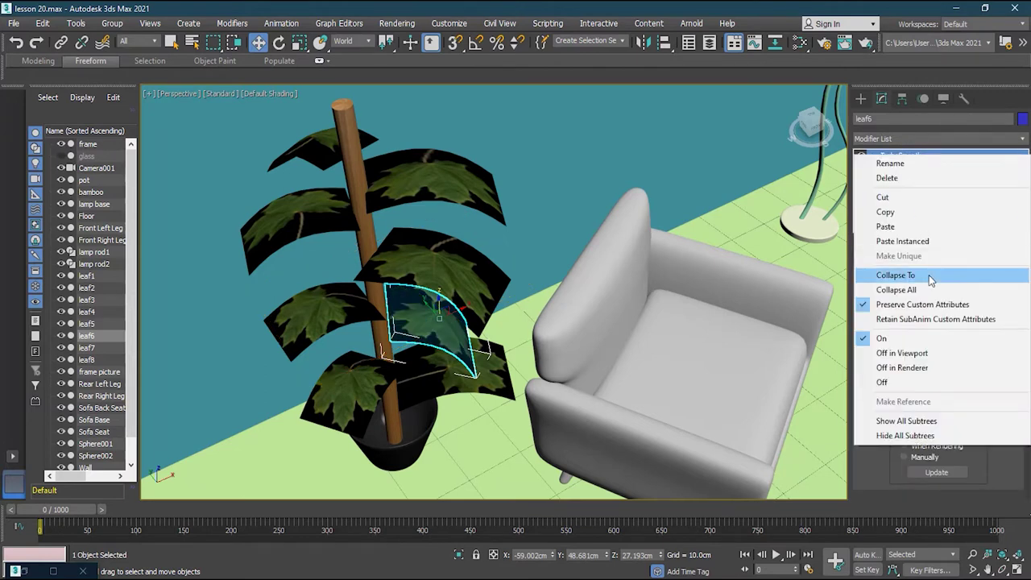
pyautogui.click(920, 242)
pyautogui.keyDown('alt'); pyautogui.moveTo(403, 307); pyautogui.dragTo(450, 174, button='middle'); pyautogui.keyUp('alt')
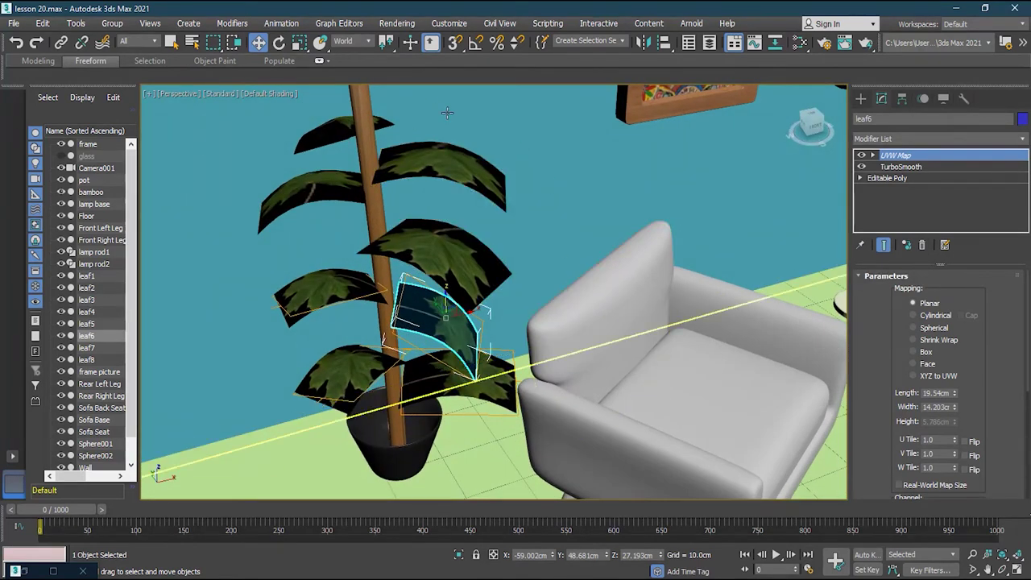
# - Paste the instanced UVW Map onto leaf3, leaf7, leaf5 and leaf4
pyautogui.click(435, 254)
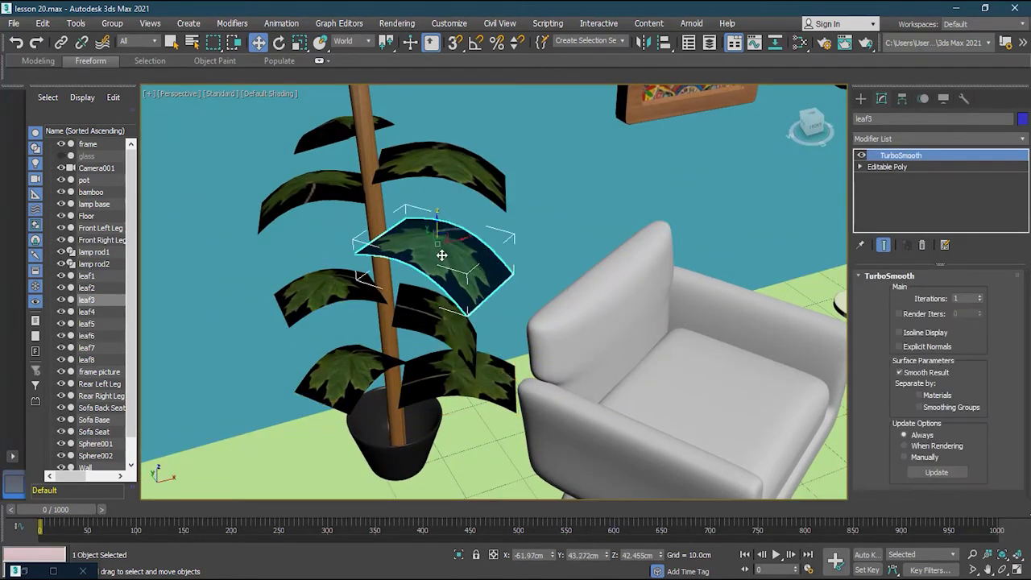
pyautogui.rightClick(907, 158)
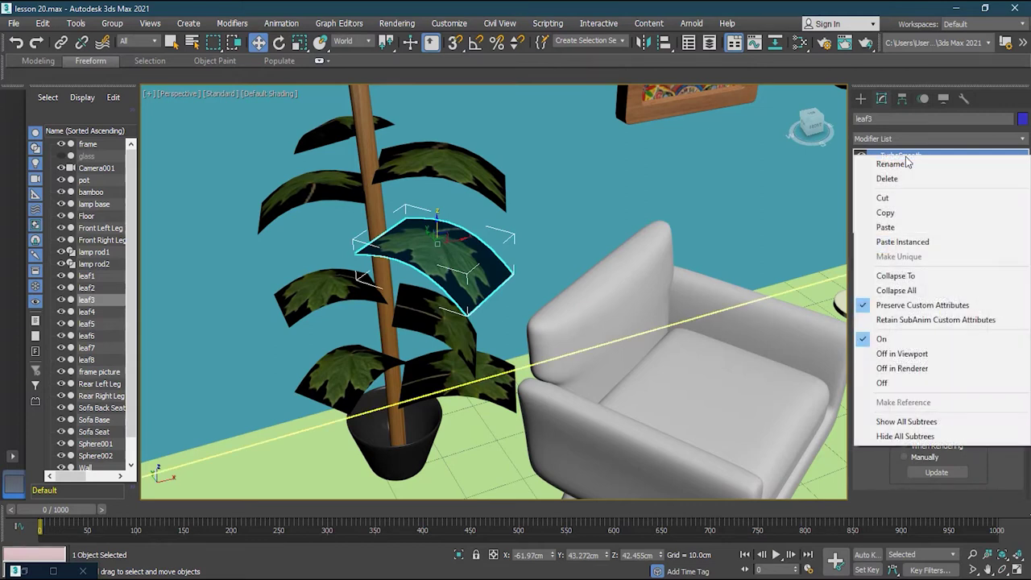
pyautogui.click(907, 242)
pyautogui.keyDown('alt'); pyautogui.moveTo(451, 322); pyautogui.dragTo(413, 282, button='middle'); pyautogui.keyUp('alt')
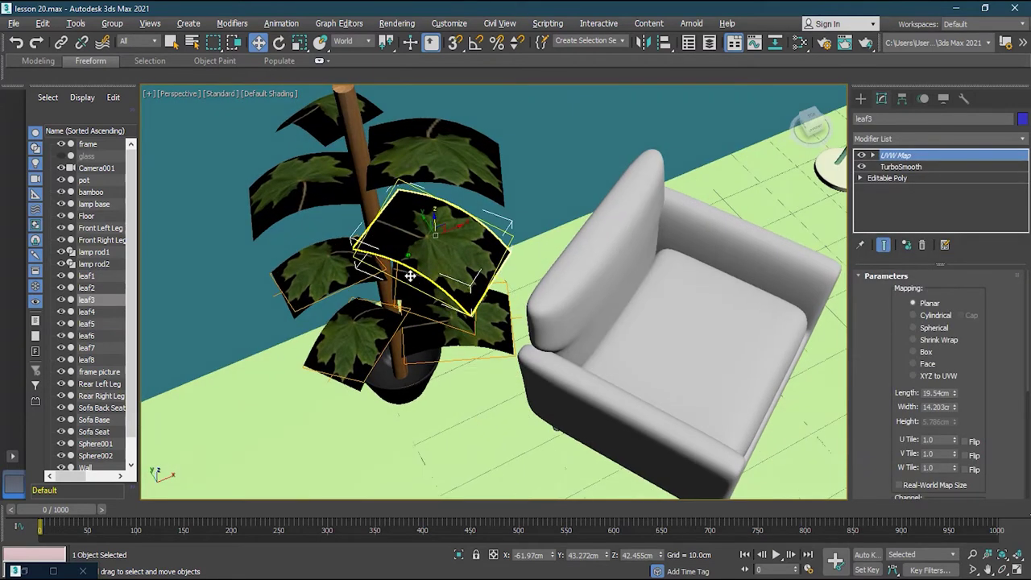
pyautogui.click(472, 157)
pyautogui.rightClick(885, 158)
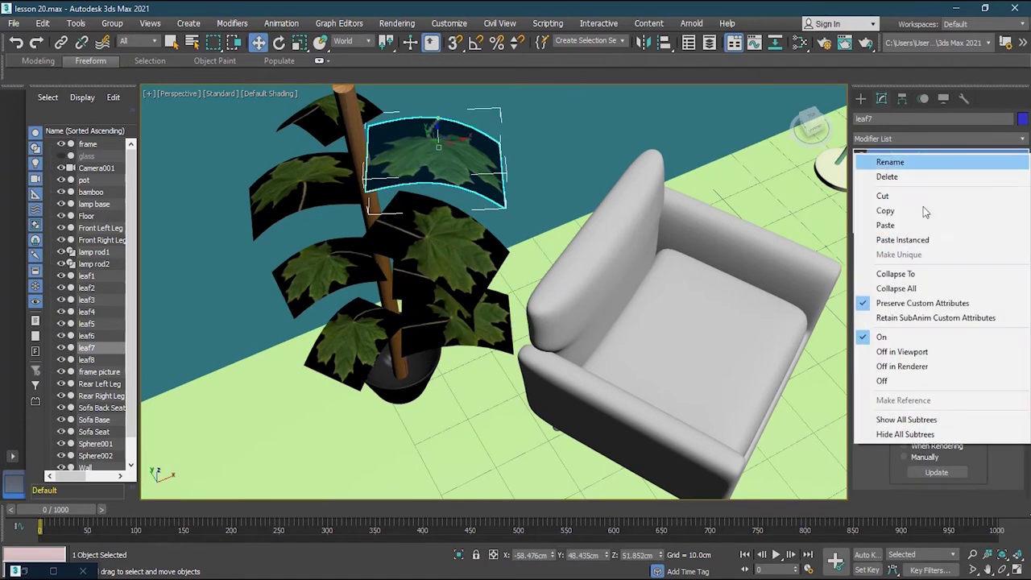
pyautogui.click(927, 240)
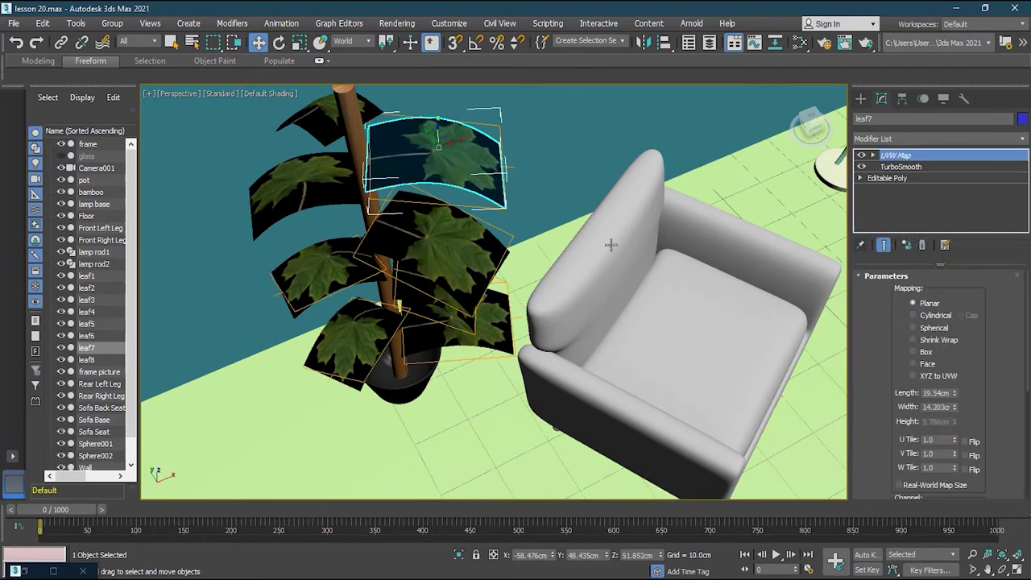
pyautogui.click(281, 196)
pyautogui.rightClick(900, 157)
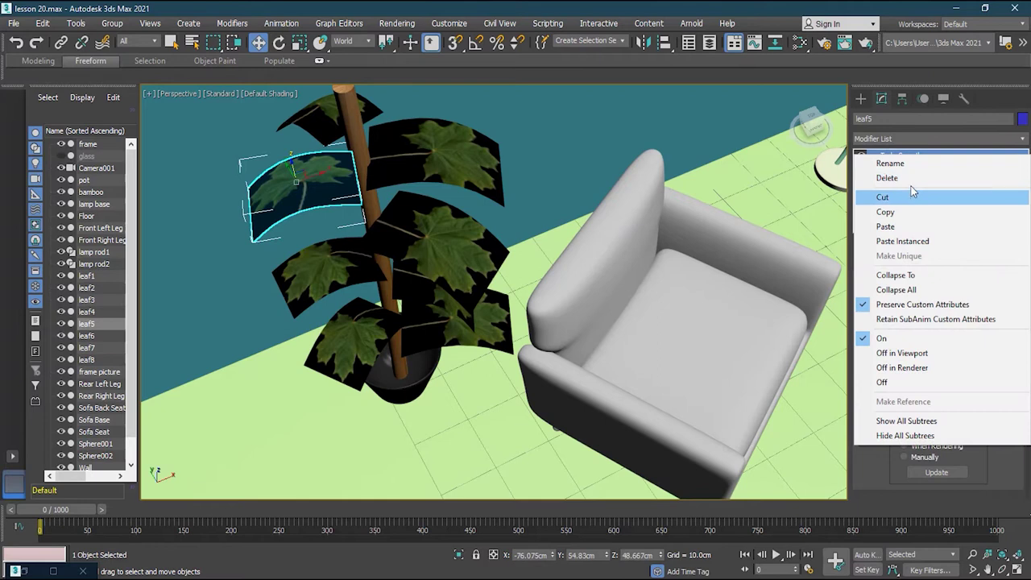
pyautogui.click(903, 241)
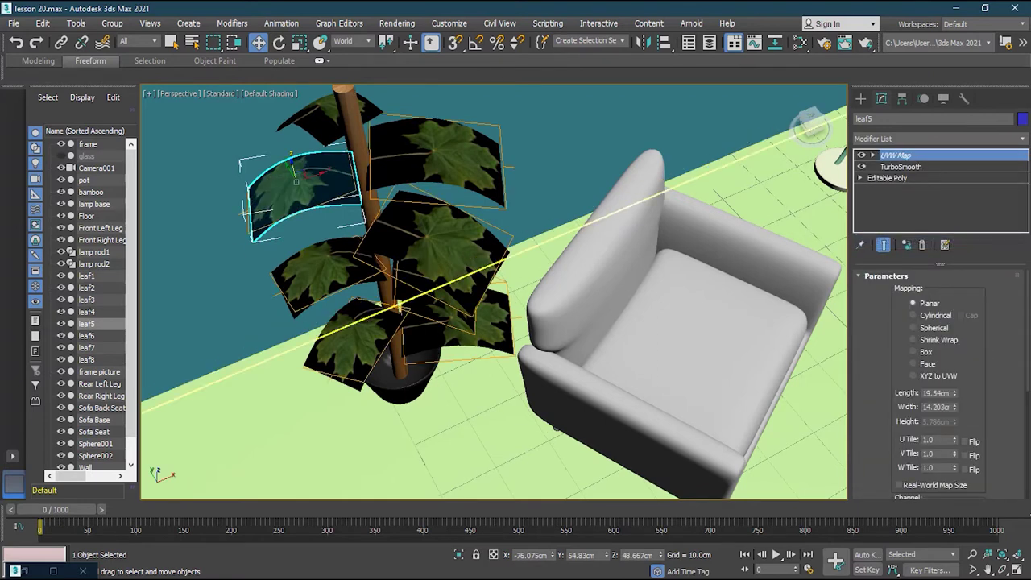
pyautogui.click(327, 126)
pyautogui.rightClick(901, 158)
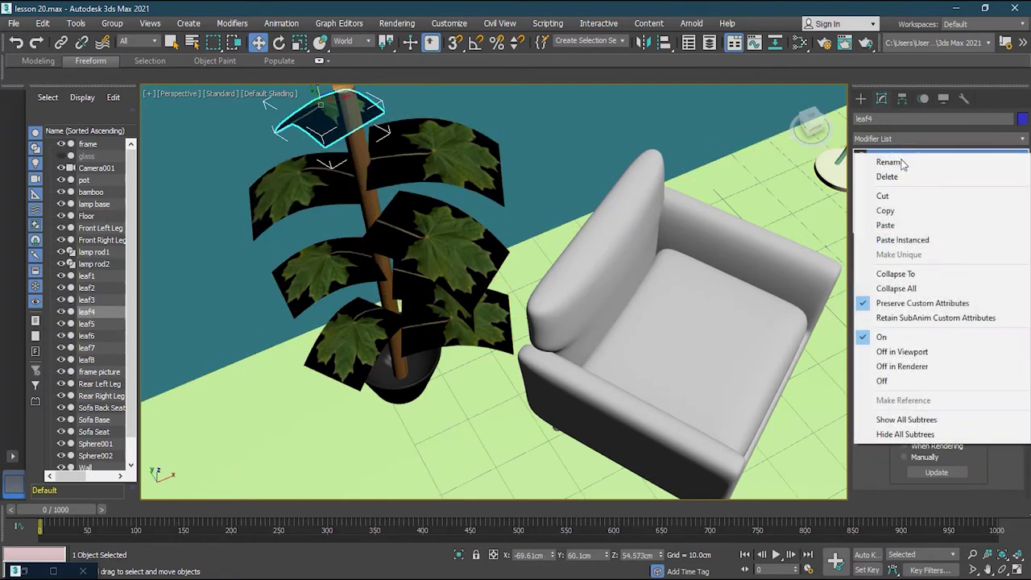
pyautogui.click(906, 240)
pyautogui.keyDown('alt'); pyautogui.moveTo(794, 269); pyautogui.dragTo(367, 234, button='middle'); pyautogui.keyUp('alt')
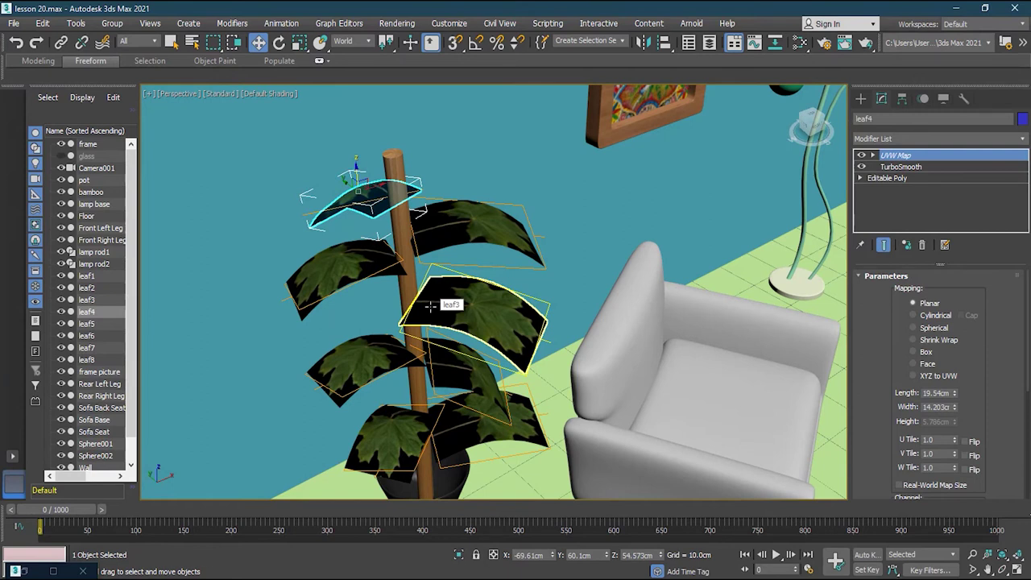
# - Orbit, zoom and pan around the plant to inspect the newly mapped leaves
pyautogui.keyDown('alt'); pyautogui.moveTo(430, 306); pyautogui.dragTo(480, 411, button='middle'); pyautogui.keyUp('alt')
pyautogui.scroll(-4, 450, 328)
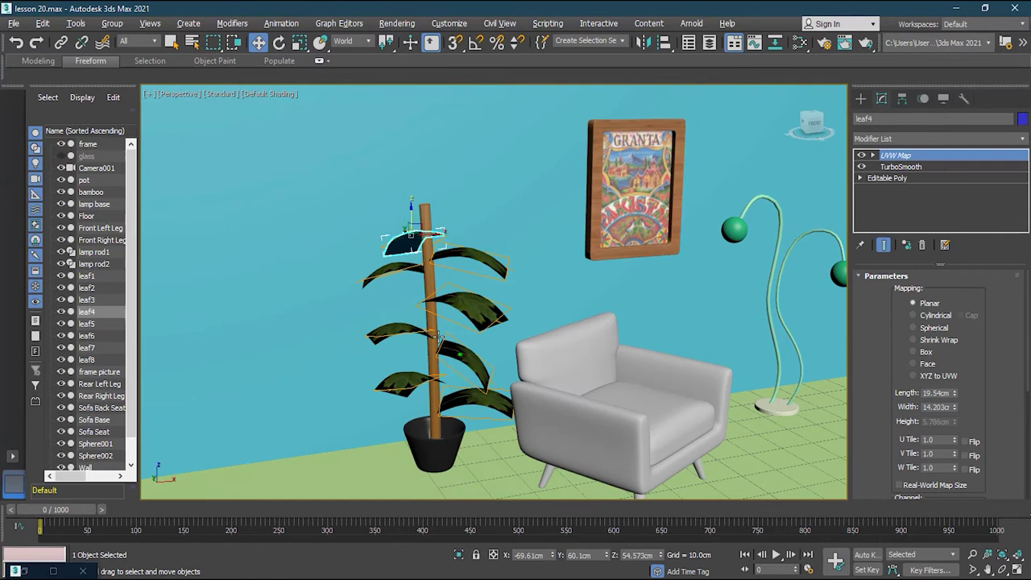
pyautogui.scroll(3, 455, 386)
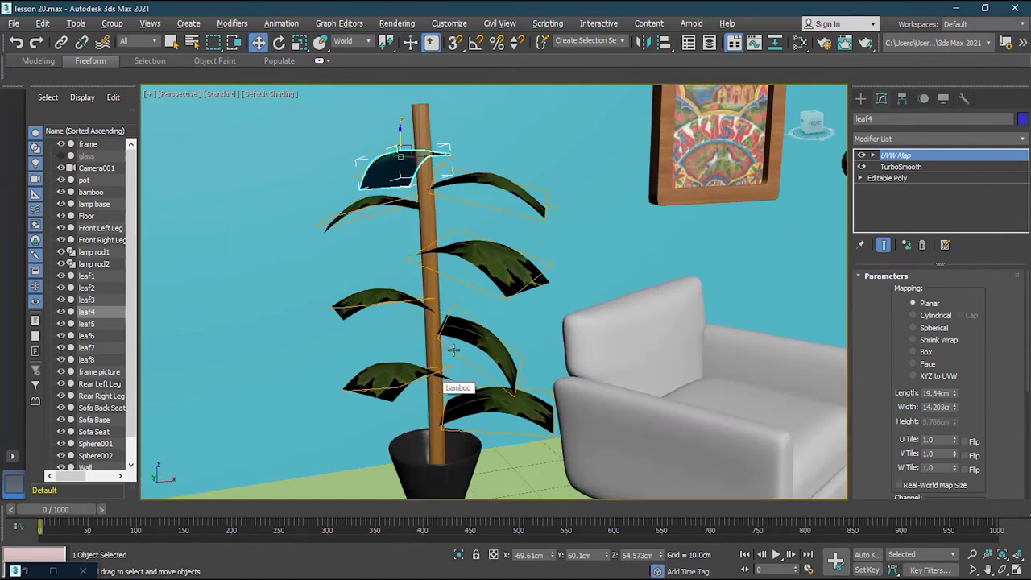
pyautogui.scroll(2, 462, 367)
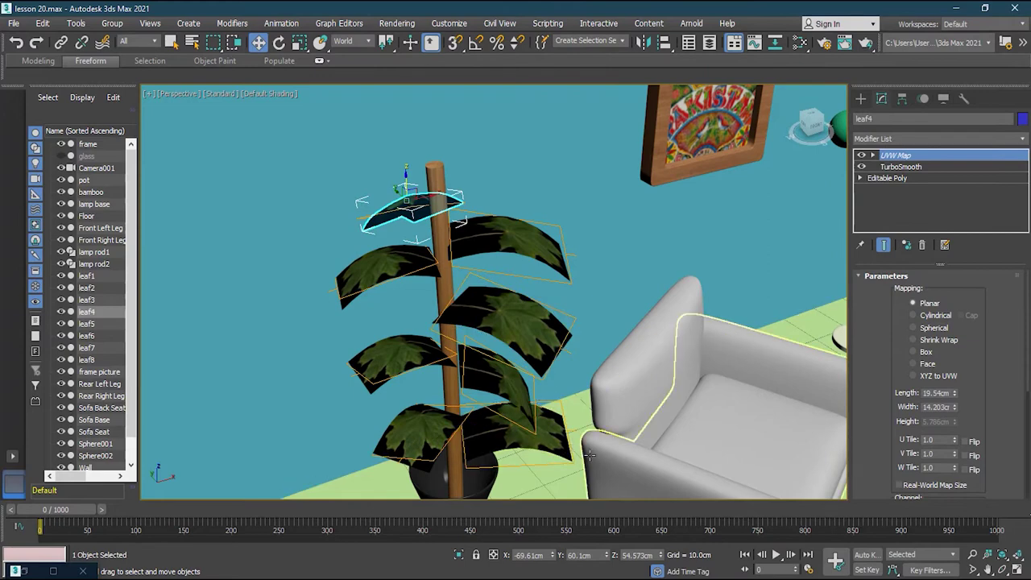
pyautogui.keyDown('alt'); pyautogui.moveTo(516, 296); pyautogui.dragTo(511, 326, button='middle'); pyautogui.keyUp('alt')
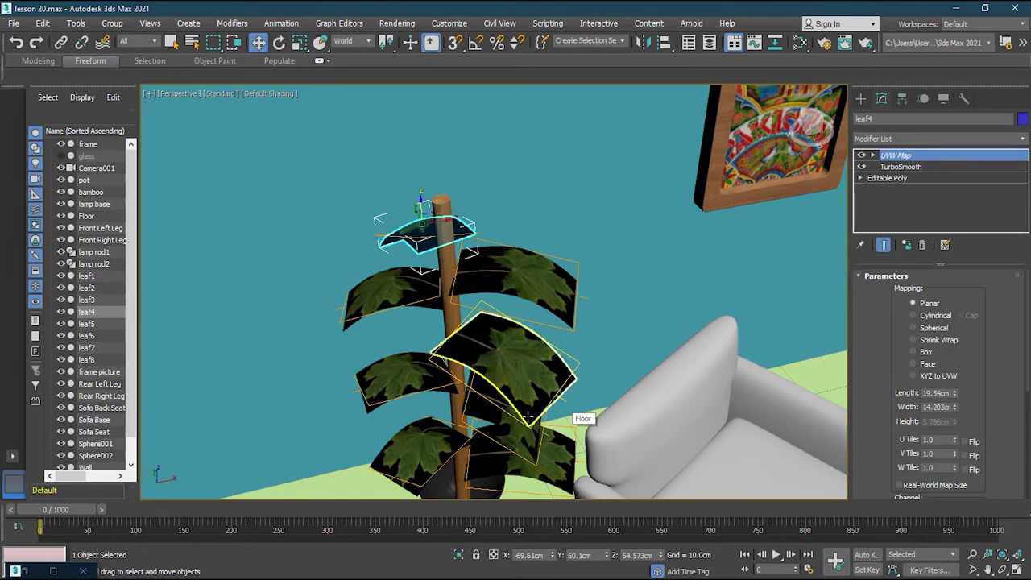
pyautogui.moveTo(526, 411); pyautogui.dragTo(527, 383, button='middle')
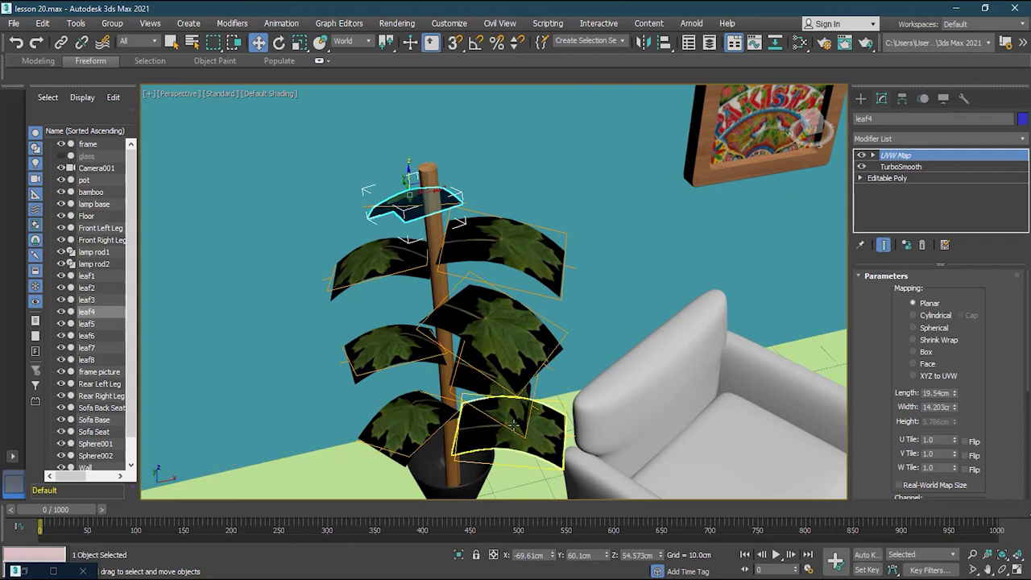
# - Reopen the Slate Material Editor with M and scroll Material #30's parameters to Opacity (Cutout)
pyautogui.press('m')
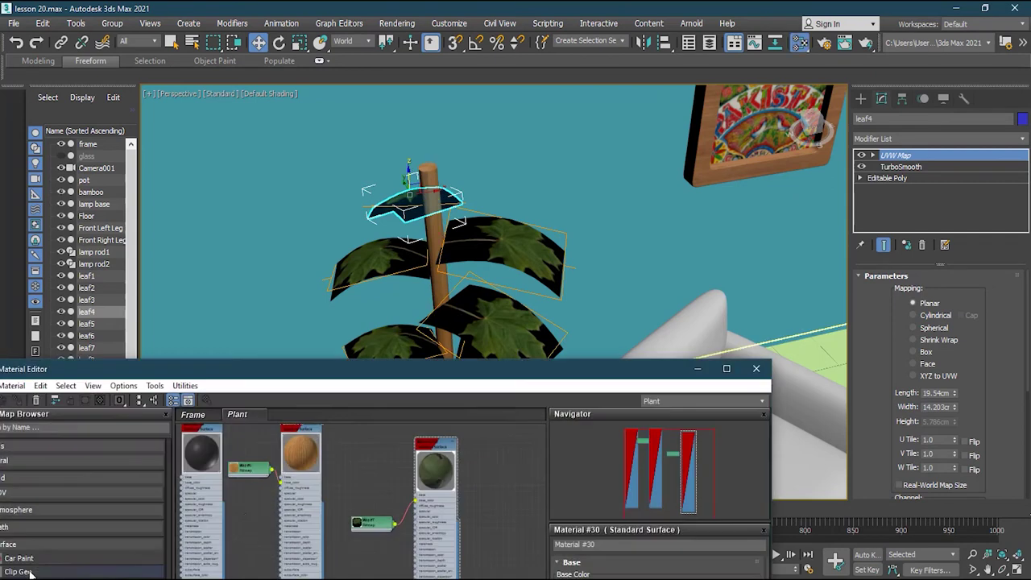
pyautogui.moveTo(379, 371); pyautogui.dragTo(484, 75)
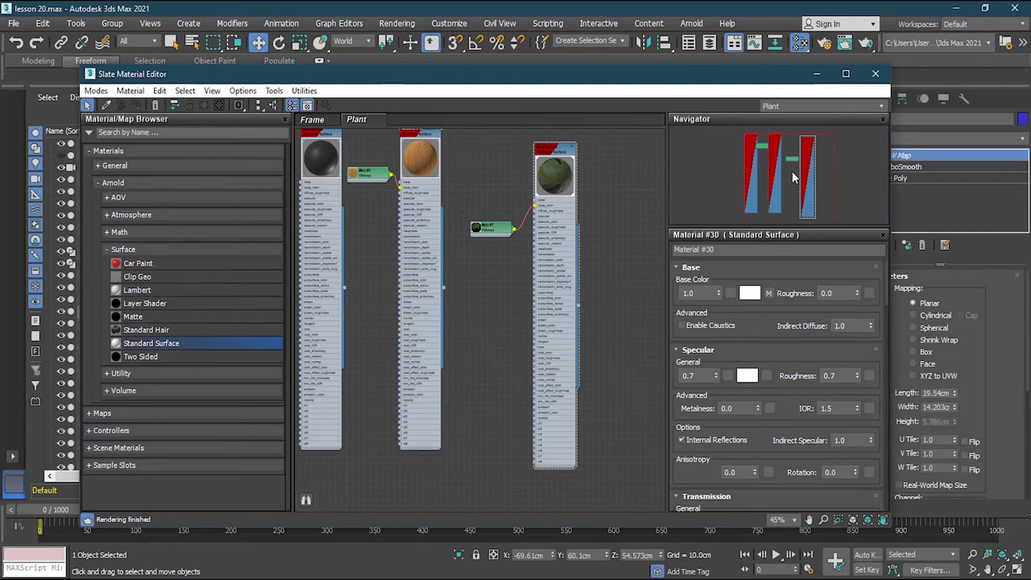
pyautogui.click(553, 153)
pyautogui.scroll(-6, 735, 295)
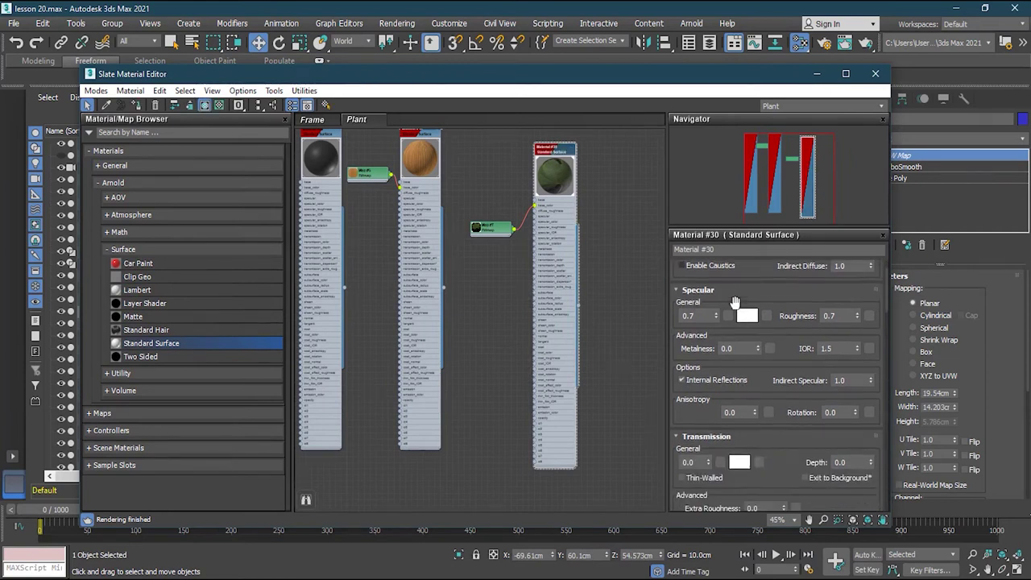
pyautogui.scroll(-8, 736, 306)
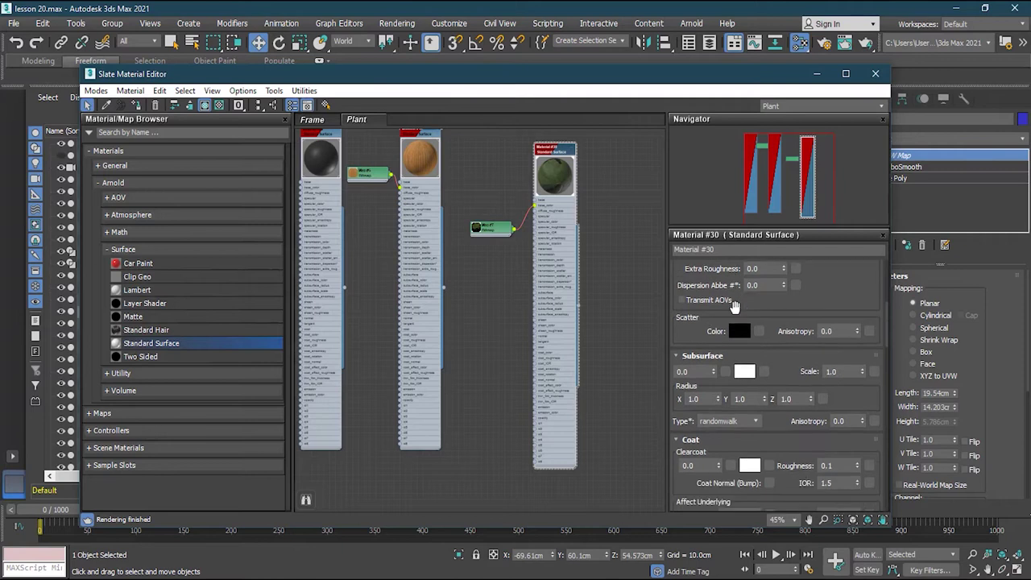
pyautogui.scroll(-4, 734, 307)
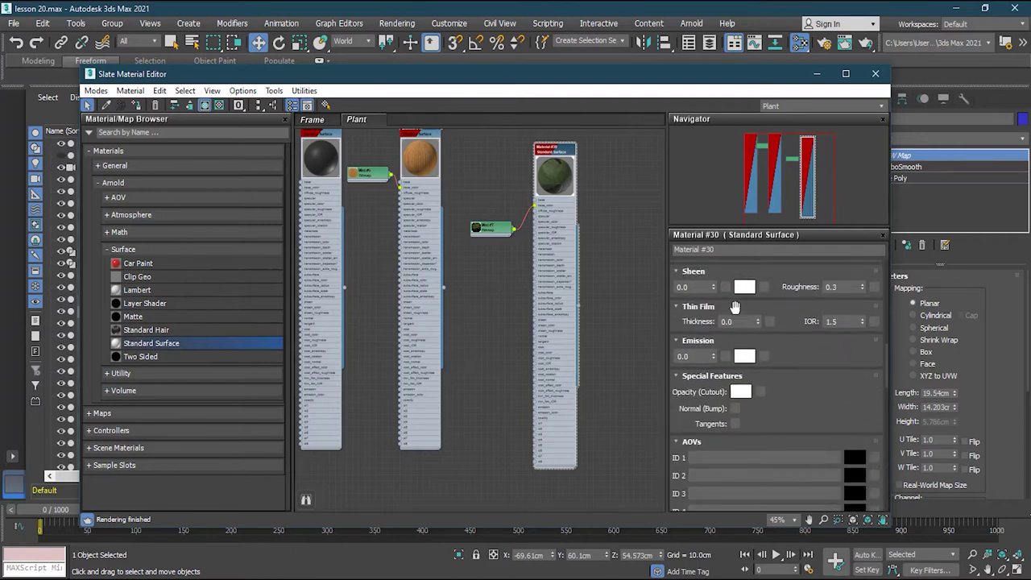
# - Add a Bitmap to Material #30's Opacity (Cutout), choosing leaf-opacity.jpg
pyautogui.click(762, 392)
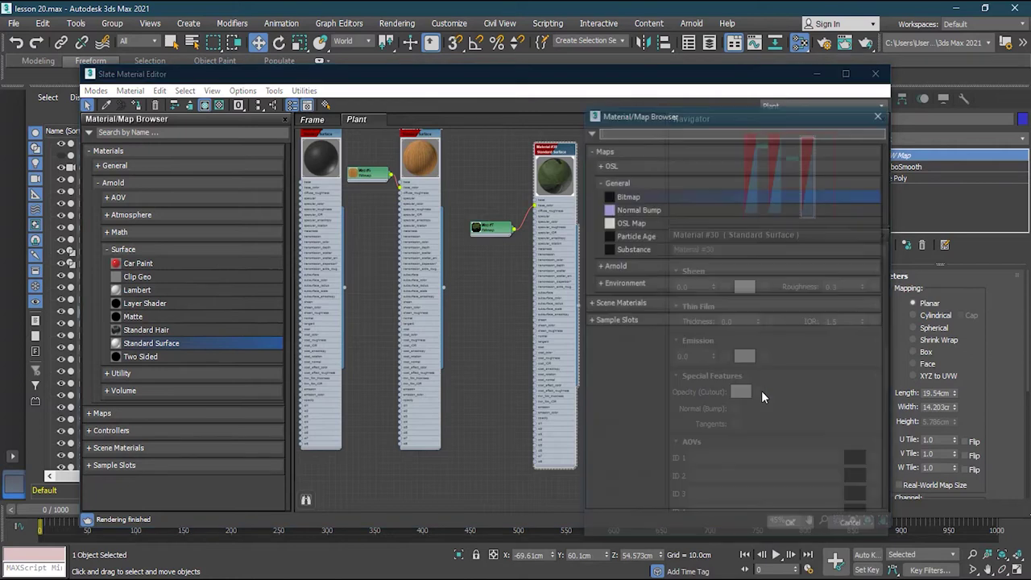
pyautogui.doubleClick(649, 195)
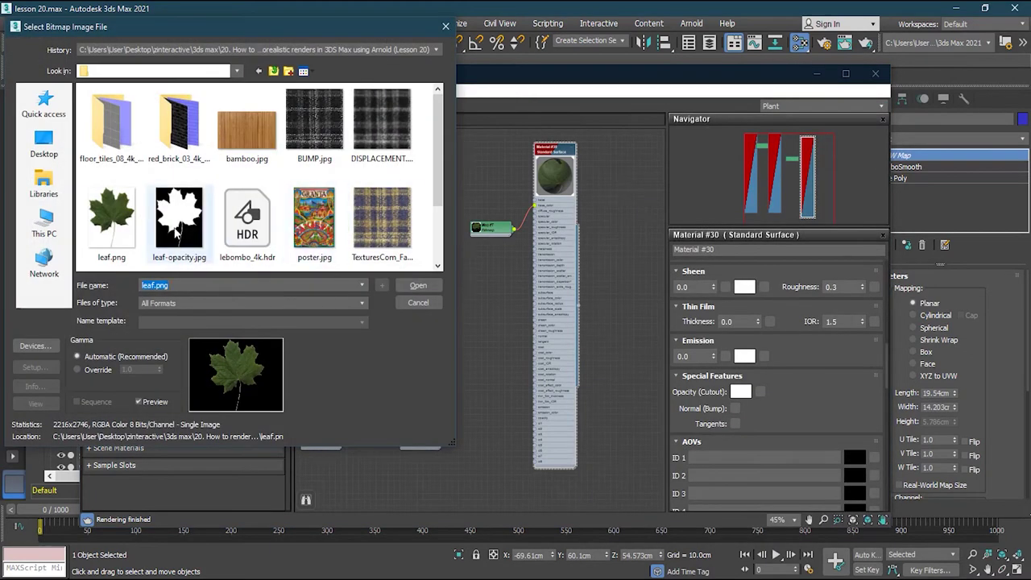
pyautogui.click(186, 222)
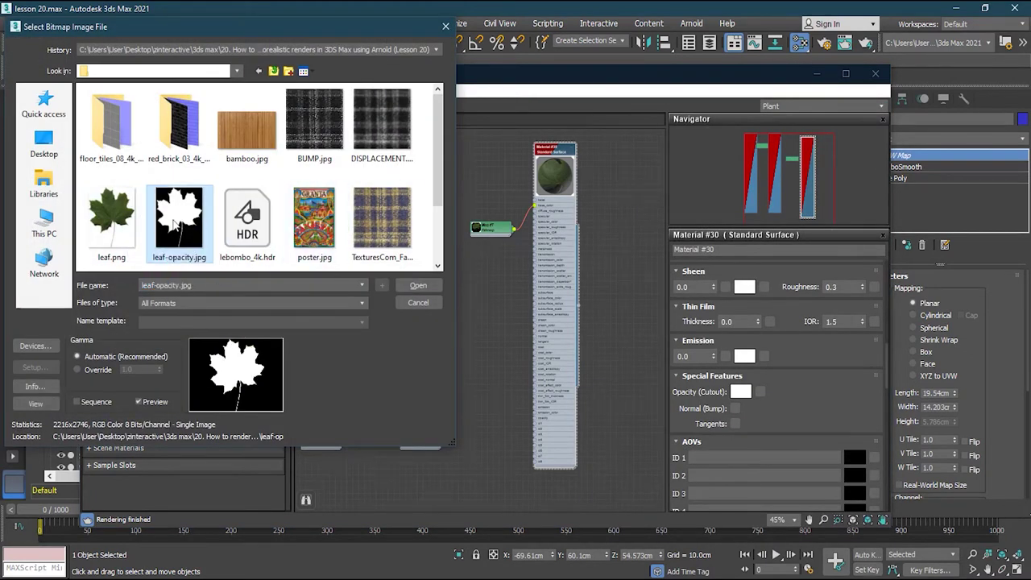
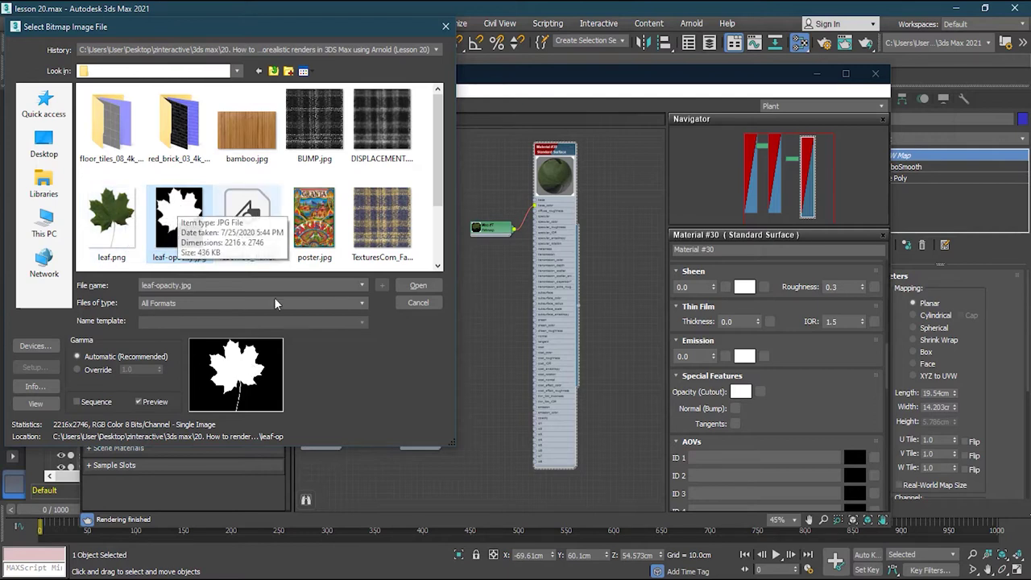
# - Load leaf-opacity.jpg as Material #30's opacity map and assign the material to leaf4
pyautogui.click(417, 286)
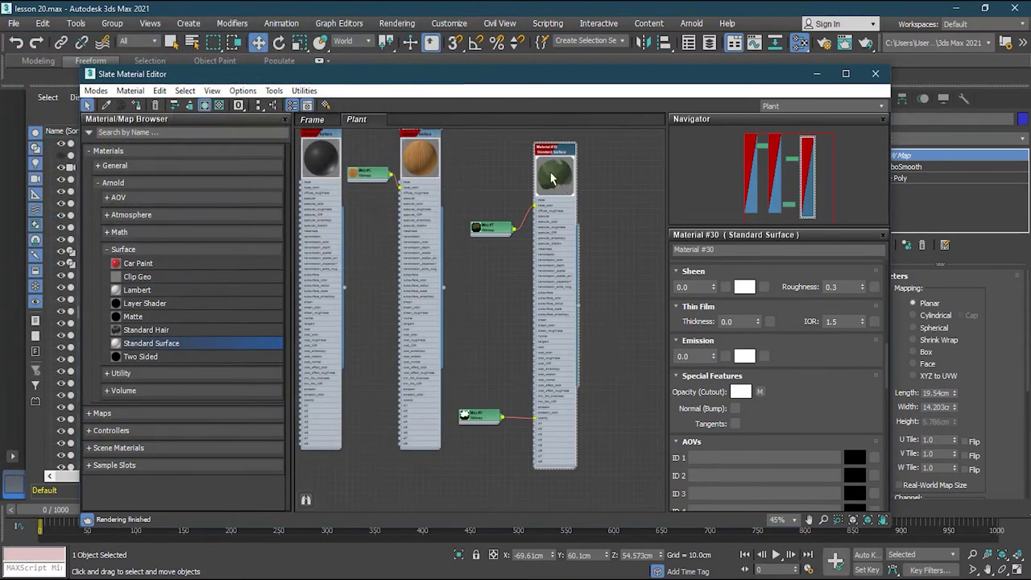
pyautogui.moveTo(588, 81); pyautogui.dragTo(114, 266)
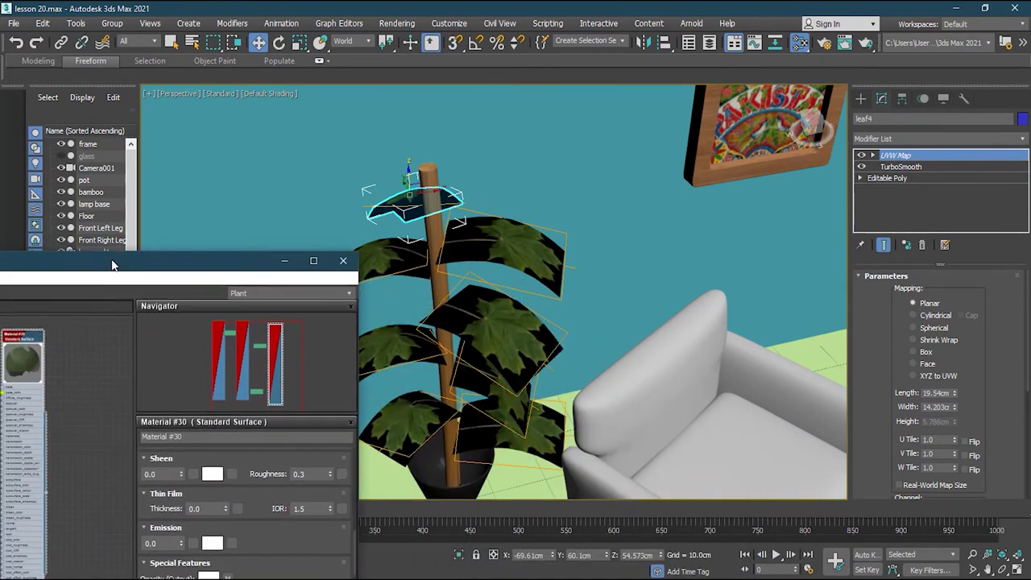
pyautogui.rightClick(33, 336)
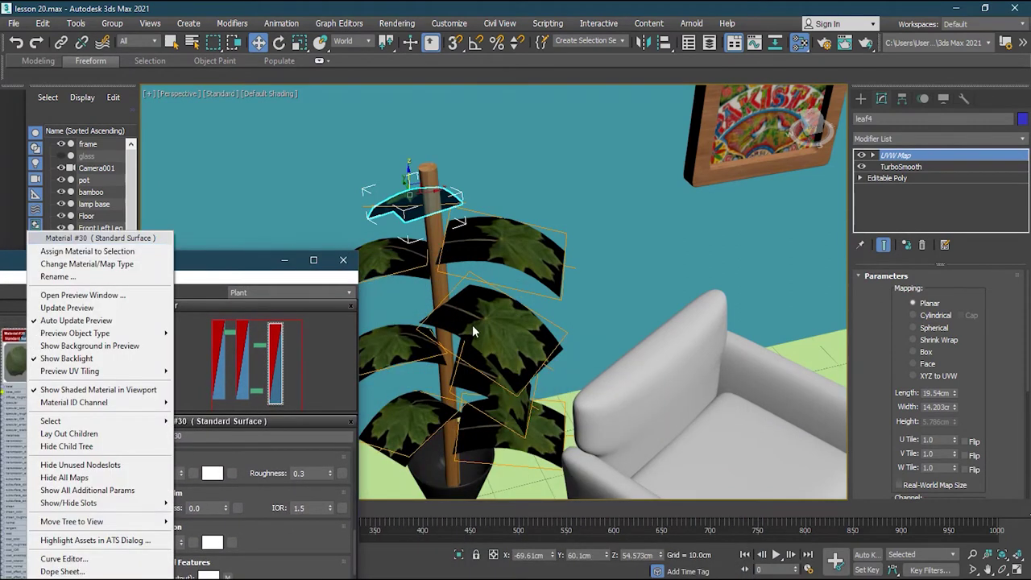
pyautogui.click(106, 253)
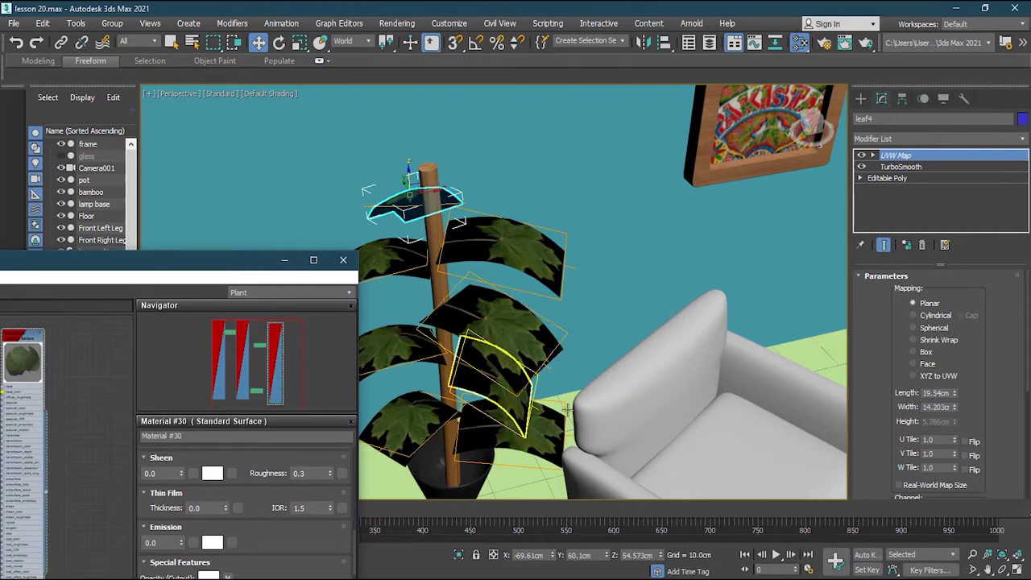
# - Restore, reposition and re-maximize the Slate Material Editor
pyautogui.click(314, 261)
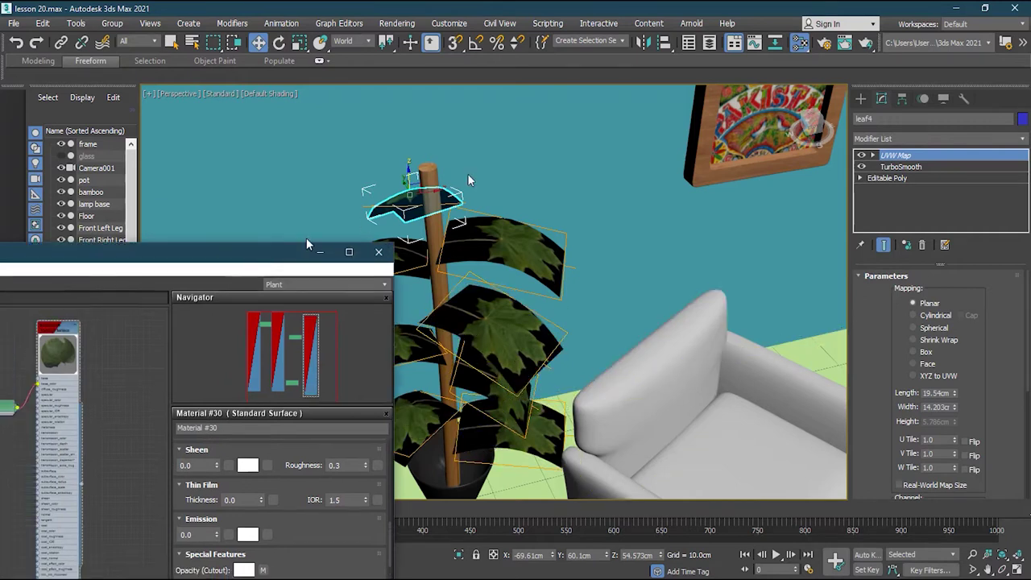
pyautogui.moveTo(586, 103); pyautogui.dragTo(614, 113)
pyautogui.doubleClick(433, 108)
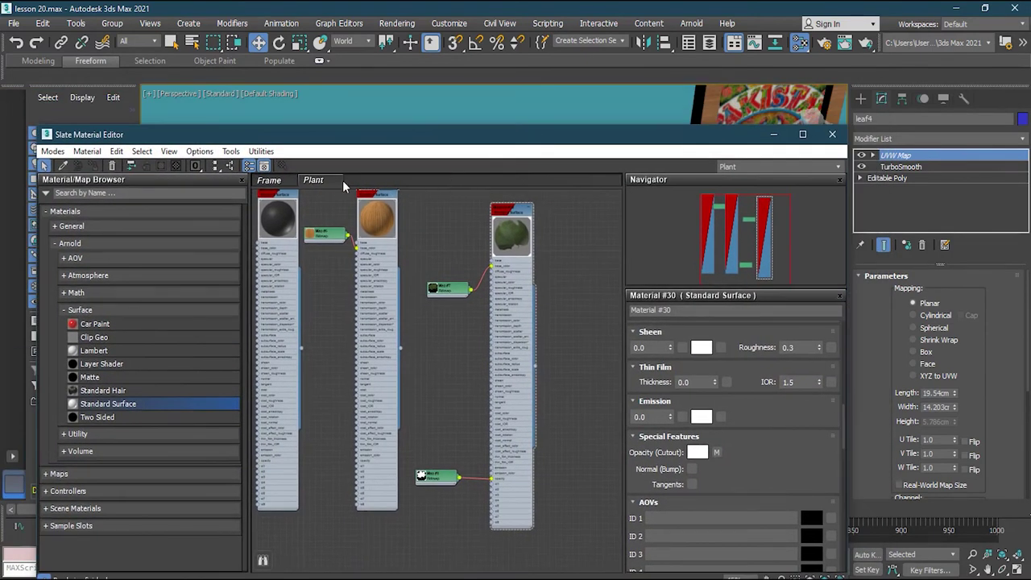
# - Create a new material view named Lamp
pyautogui.rightClick(331, 183)
pyautogui.click(372, 264)
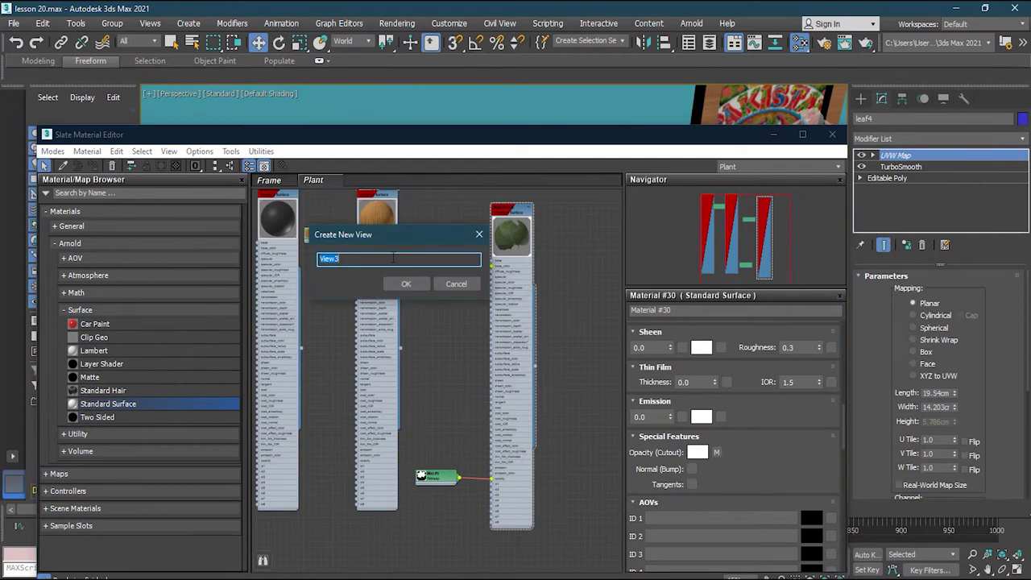
pyautogui.write('Lamp')
pyautogui.press('Return')
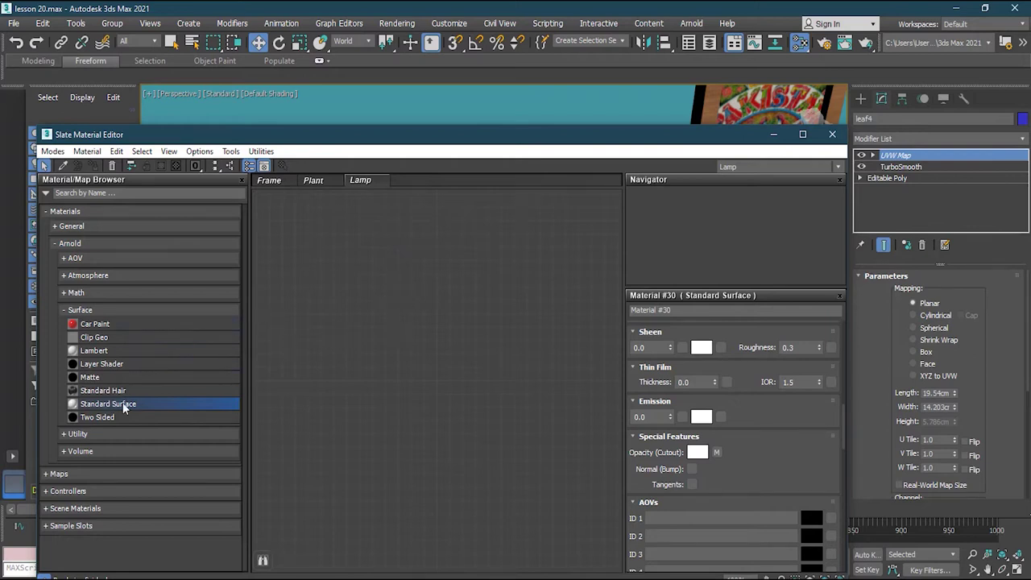
# - Add Standard Surface Material #31 with grey base colour, base weight 1.0 and Metalness 1.0
pyautogui.moveTo(414, 278); pyautogui.dragTo(407, 274)
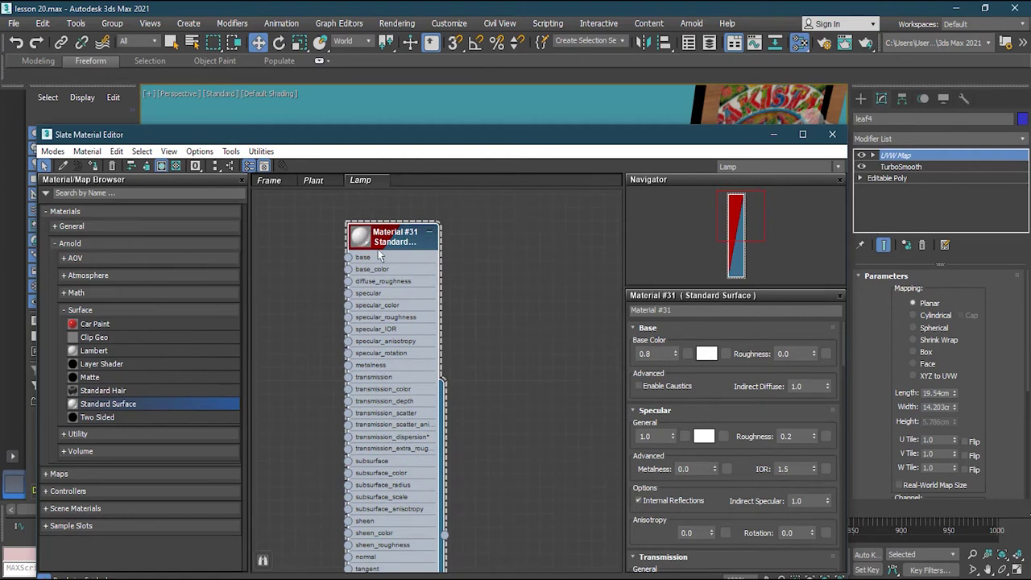
pyautogui.doubleClick(360, 239)
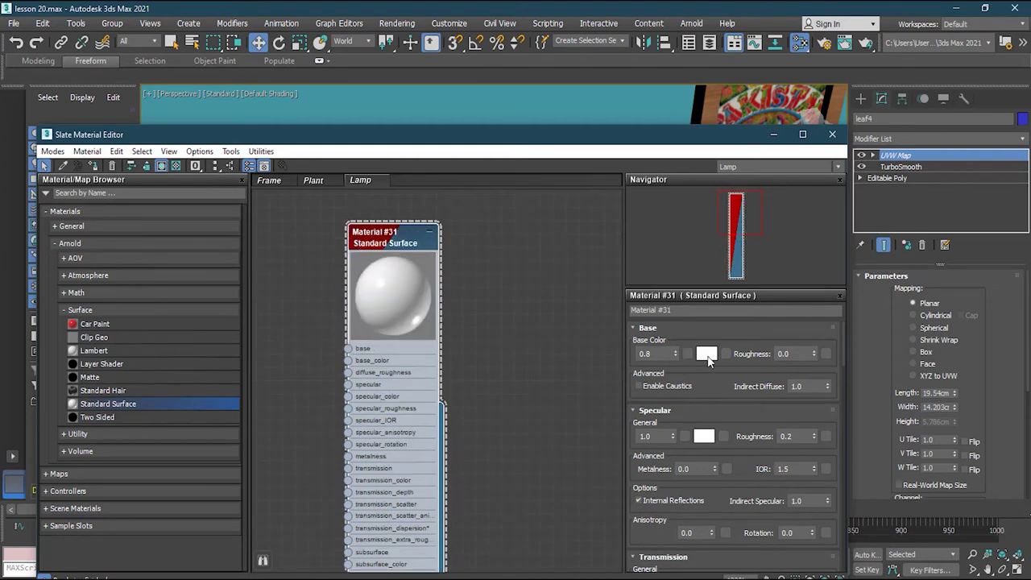
pyautogui.click(707, 357)
pyautogui.moveTo(380, 188); pyautogui.dragTo(380, 139)
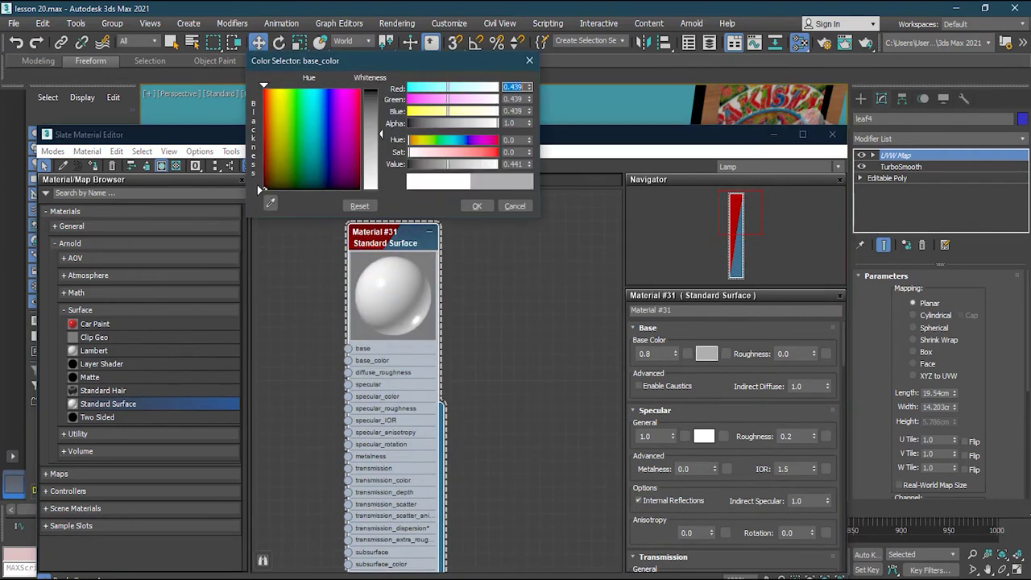
pyautogui.click(476, 204)
pyautogui.moveTo(676, 349); pyautogui.dragTo(676, 345)
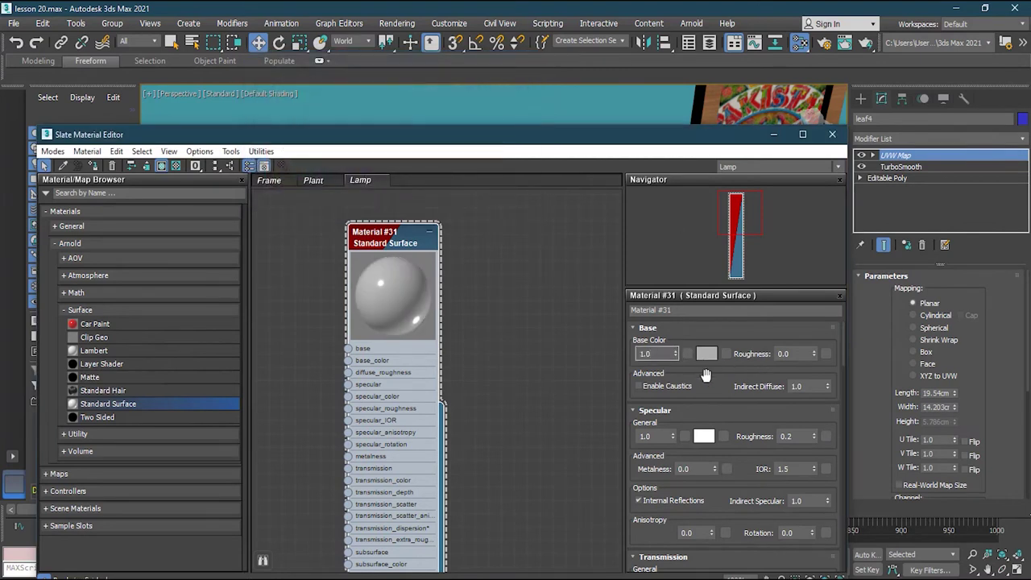
pyautogui.scroll(-3, 705, 377)
pyautogui.scroll(-1, 706, 376)
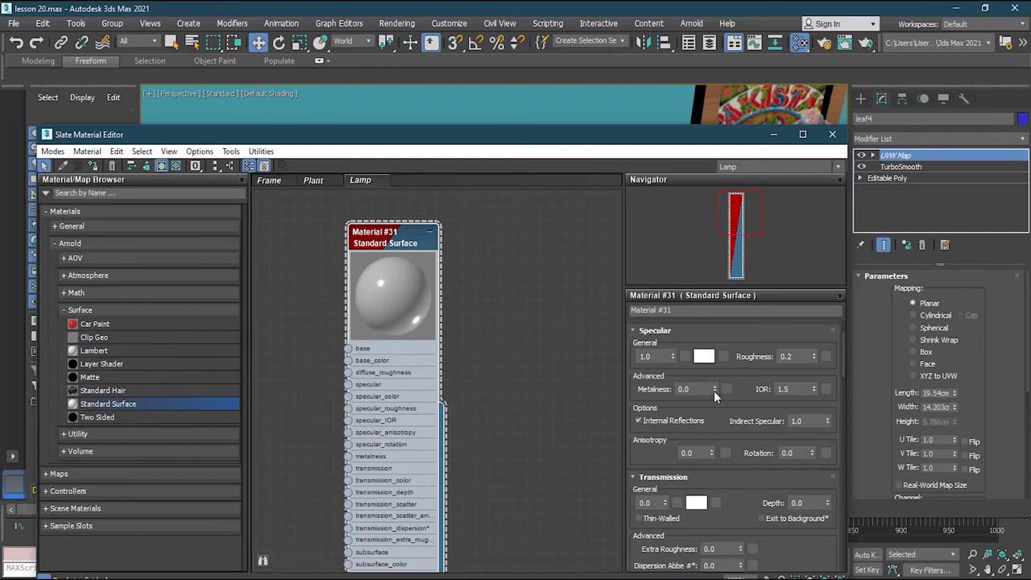
pyautogui.moveTo(714, 385); pyautogui.dragTo(715, 312)
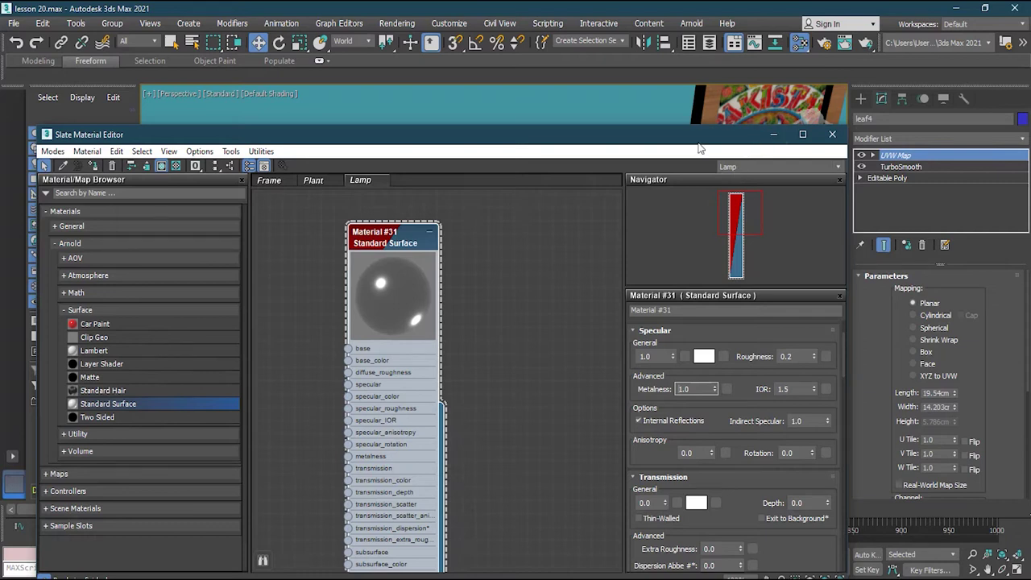
pyautogui.moveTo(674, 144); pyautogui.dragTo(546, 426)
pyautogui.hotkey('ctrl', 'alt', 'z')
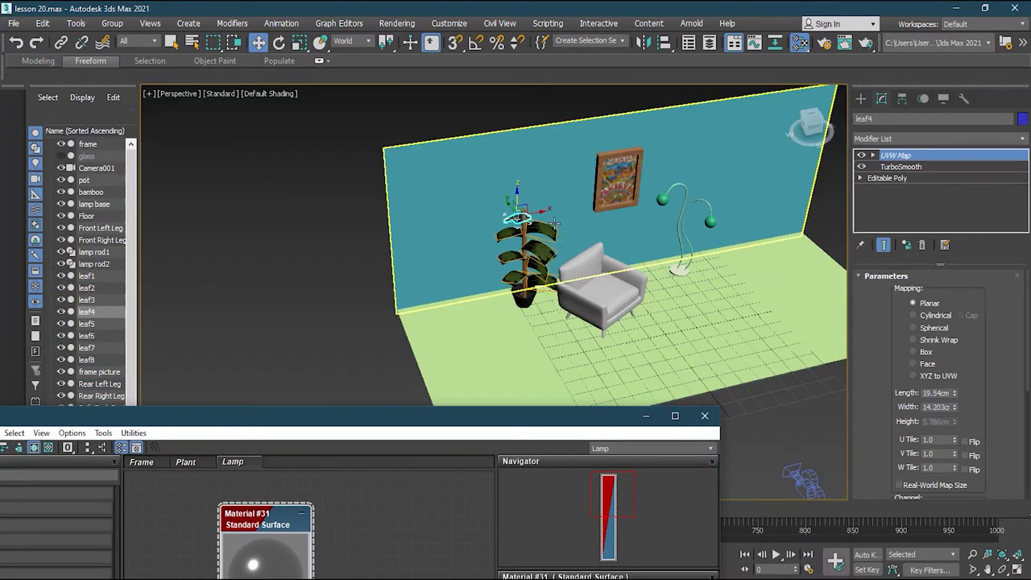
# - Assign Material #31 to lamp rod1, lamp rod2 and the lamp base
pyautogui.keyDown('alt'); pyautogui.moveTo(702, 243); pyautogui.dragTo(685, 242, button='middle'); pyautogui.keyUp('alt')
pyautogui.scroll(5, 685, 241)
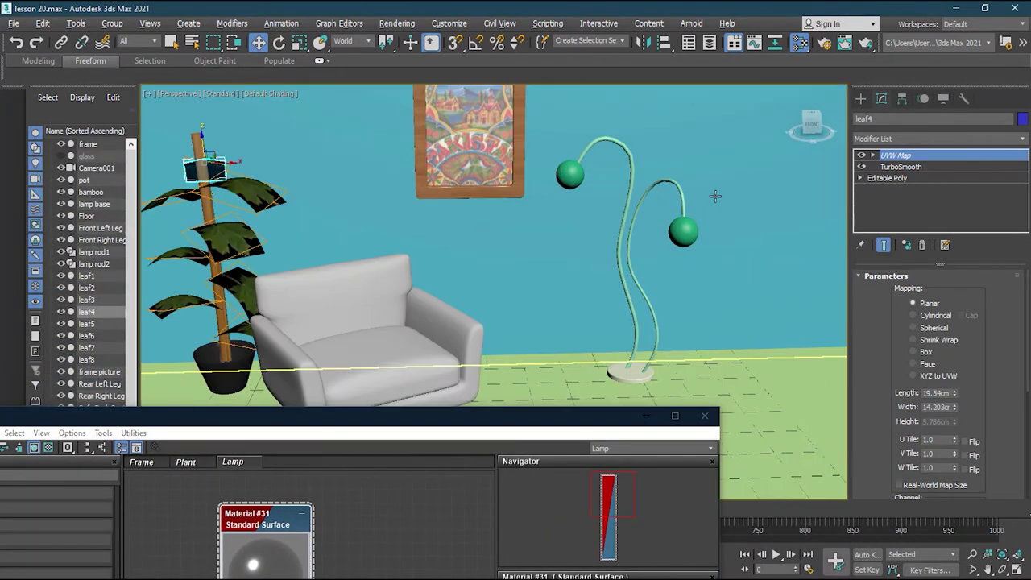
pyautogui.click(621, 268)
pyautogui.keyDown('ctrl'); pyautogui.click(649, 314); pyautogui.keyUp('ctrl')
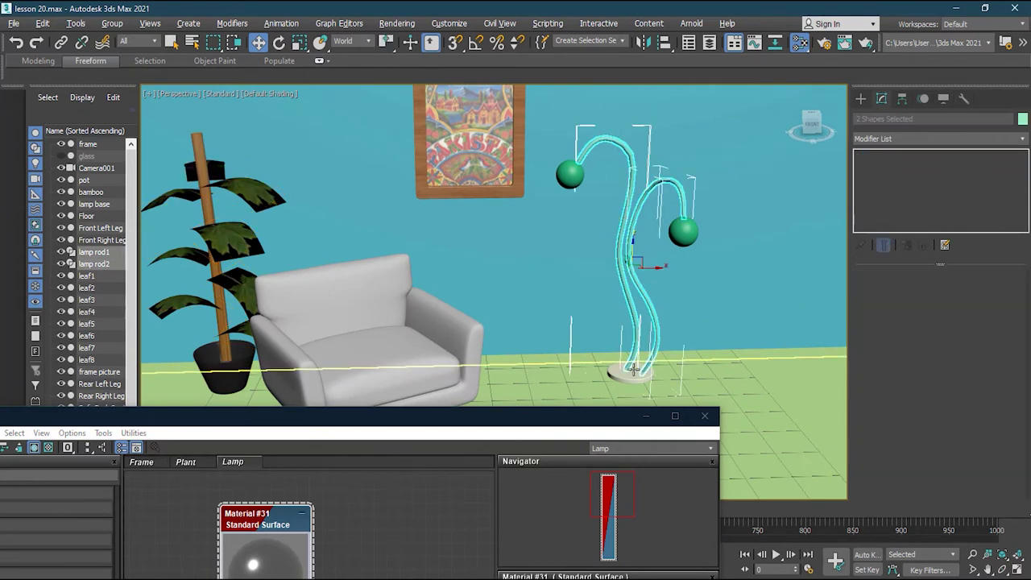
pyautogui.keyDown('ctrl'); pyautogui.click(628, 375); pyautogui.keyUp('ctrl')
pyautogui.rightClick(269, 529)
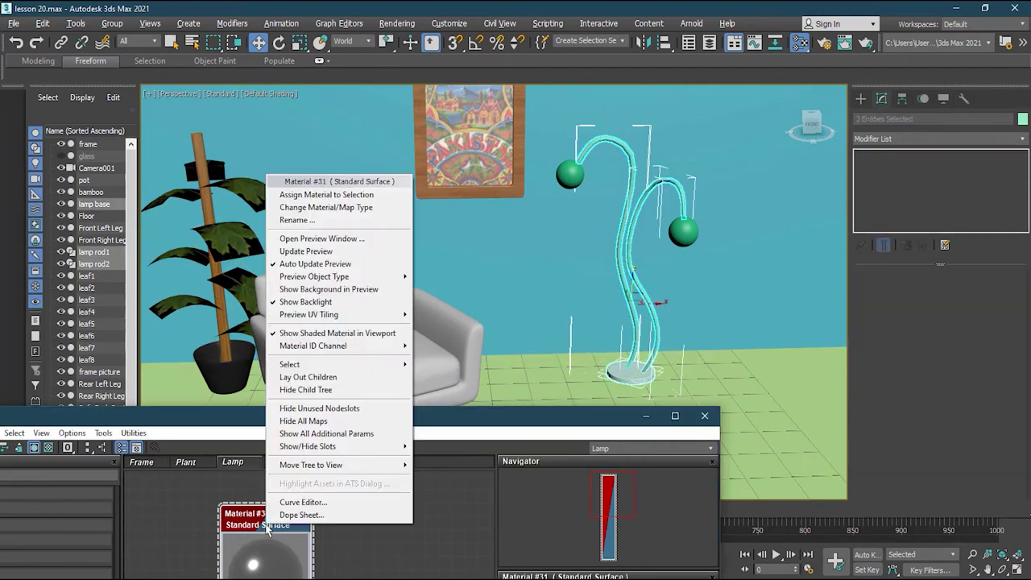
pyautogui.click(331, 195)
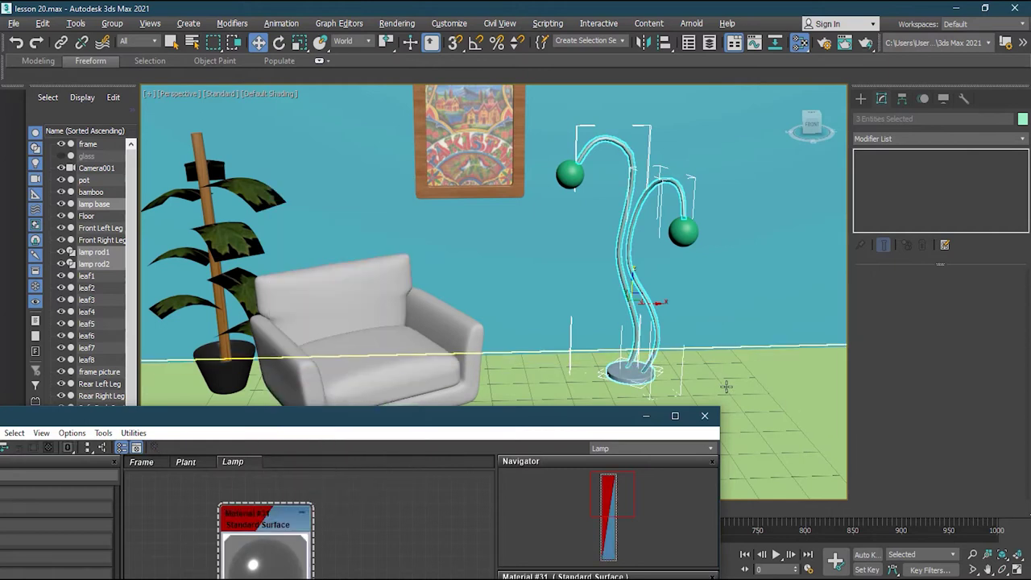
# - Select the left and right lamp bulb spheres
pyautogui.moveTo(379, 425); pyautogui.dragTo(444, 351)
pyautogui.click(570, 174)
pyautogui.click(681, 238)
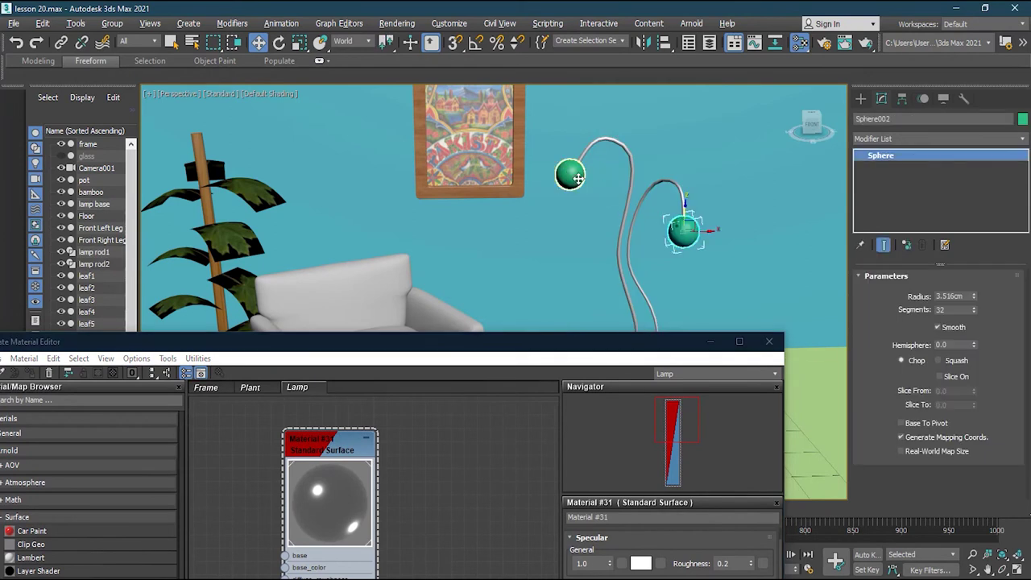
pyautogui.click(570, 174)
pyautogui.click(683, 233)
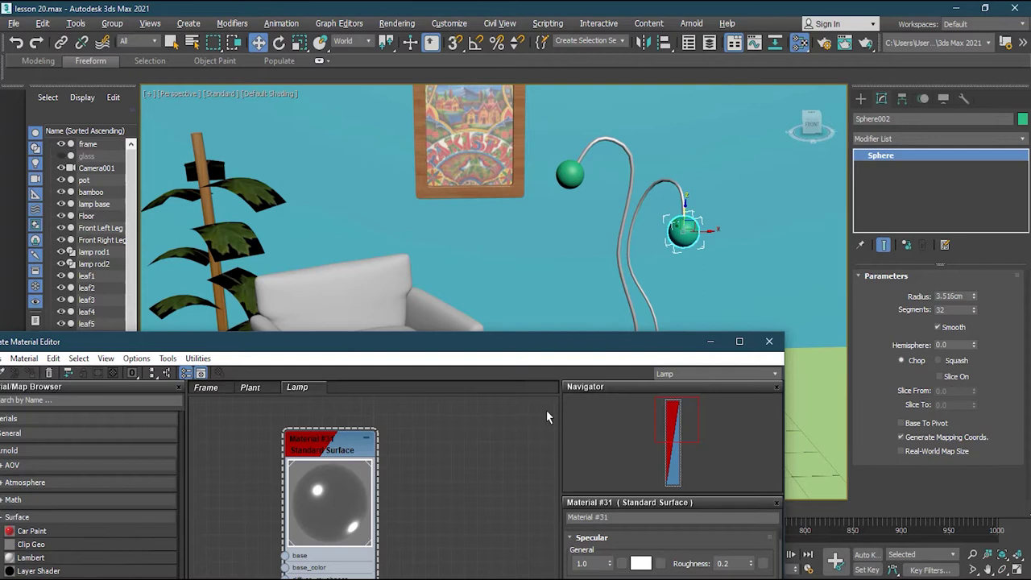
pyautogui.click(570, 176)
pyautogui.click(677, 233)
pyautogui.click(570, 174)
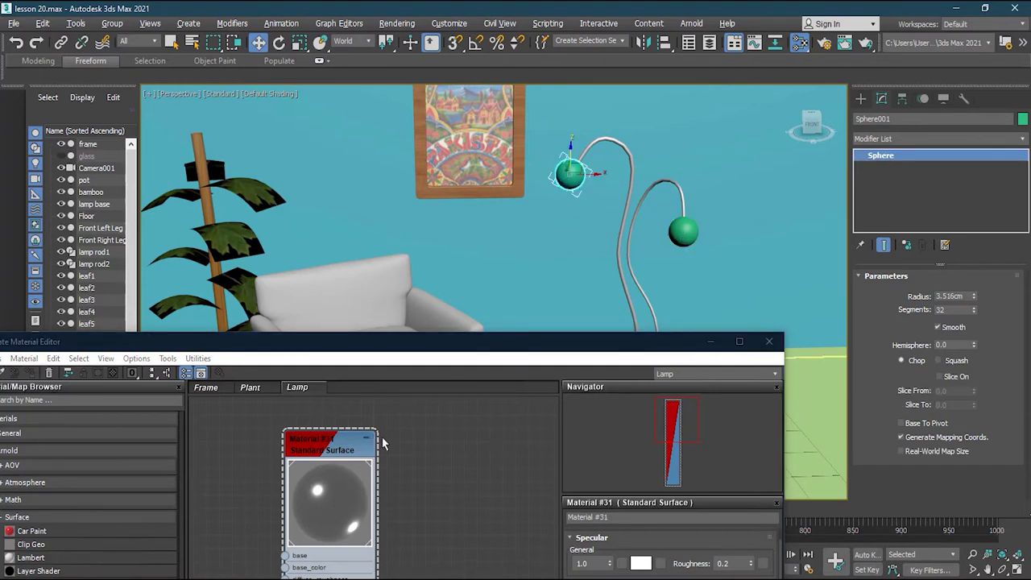
# - Reposition the material editor and open the Lamp view's options
pyautogui.click(474, 432)
pyautogui.moveTo(535, 346); pyautogui.dragTo(560, 228)
pyautogui.rightClick(332, 270)
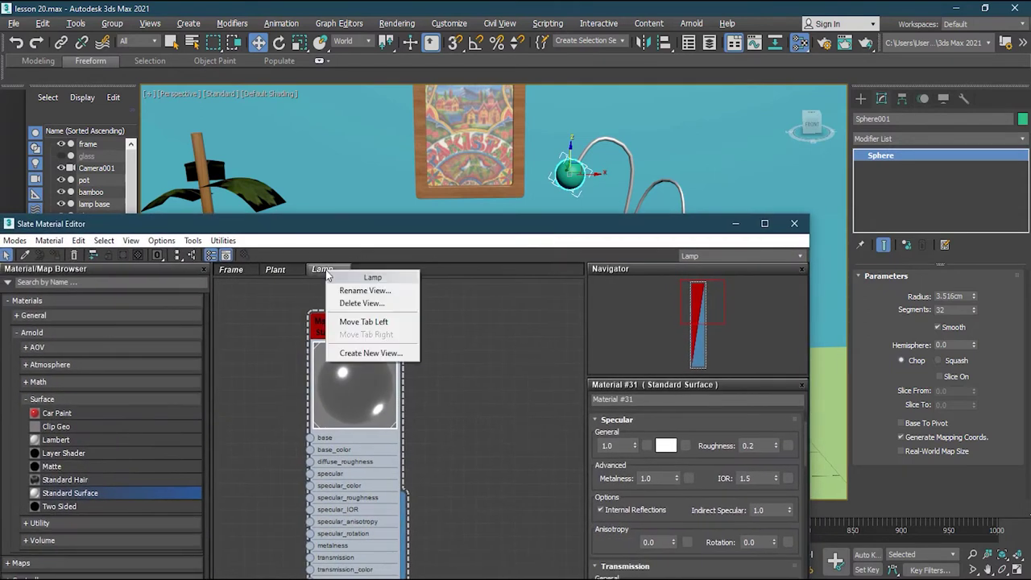
# - Create a new material view named 'Wall and Floor'
pyautogui.click(387, 355)
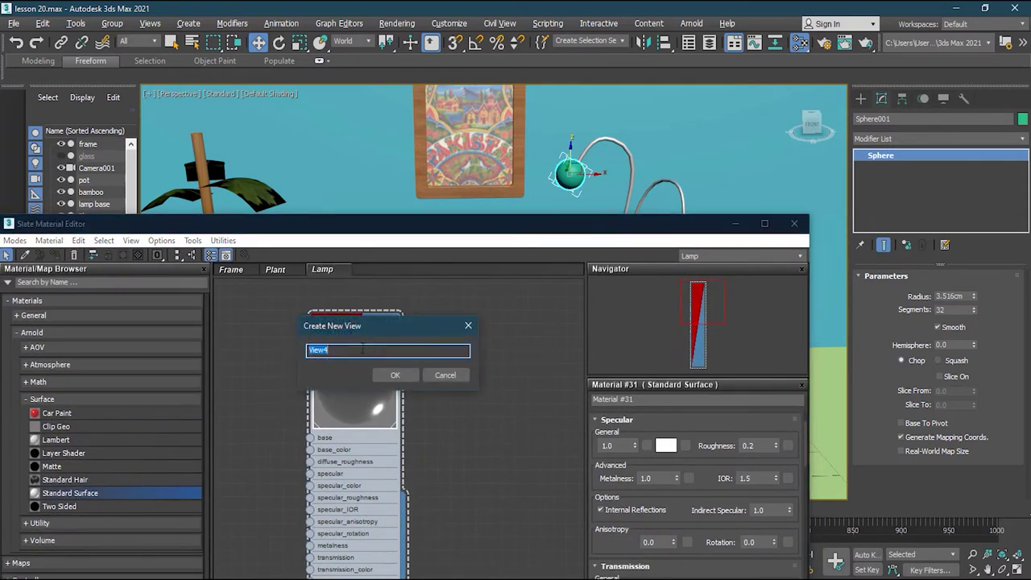
pyautogui.write('Wall and Floor')
pyautogui.press('Return')
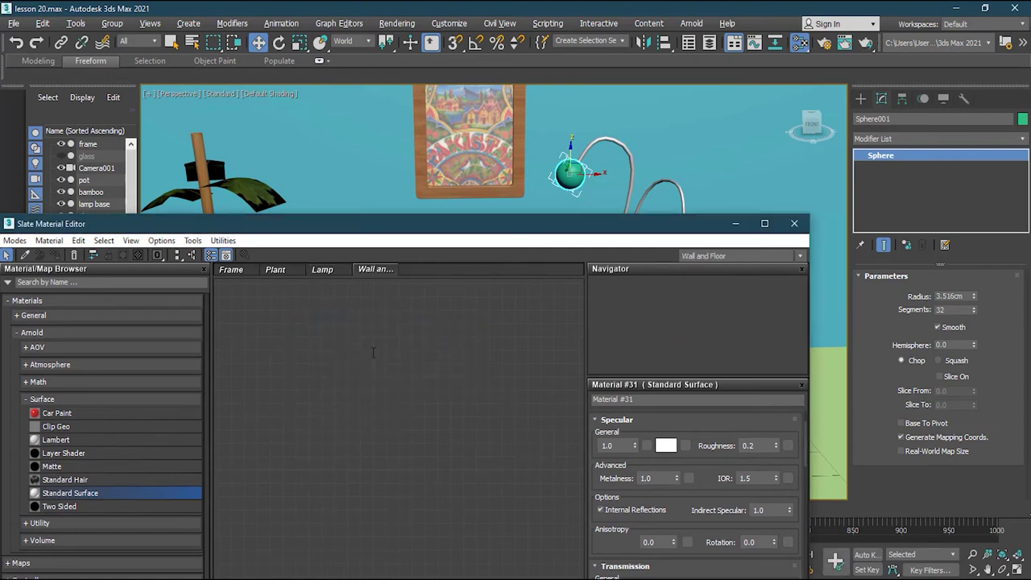
pyautogui.moveTo(443, 233); pyautogui.dragTo(472, 202)
# - Add a Standard Surface with base weight 1 and floor_tiles_08_diff_4k.jpg as base colour
pyautogui.moveTo(435, 323); pyautogui.dragTo(435, 322)
pyautogui.moveTo(397, 264); pyautogui.dragTo(392, 302)
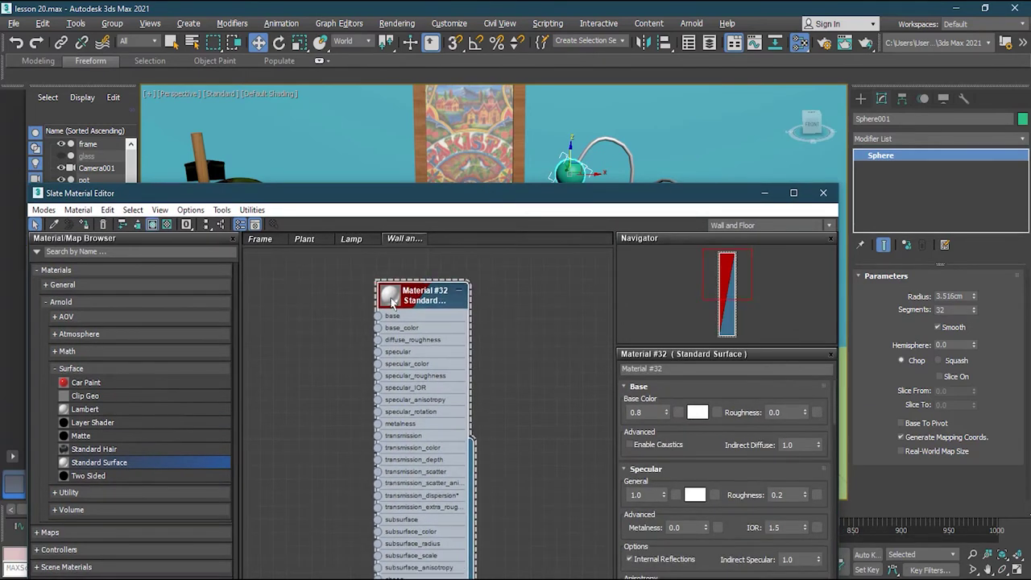
pyautogui.doubleClick(645, 413)
pyautogui.write('1')
pyautogui.press('Return')
pyautogui.click(713, 413)
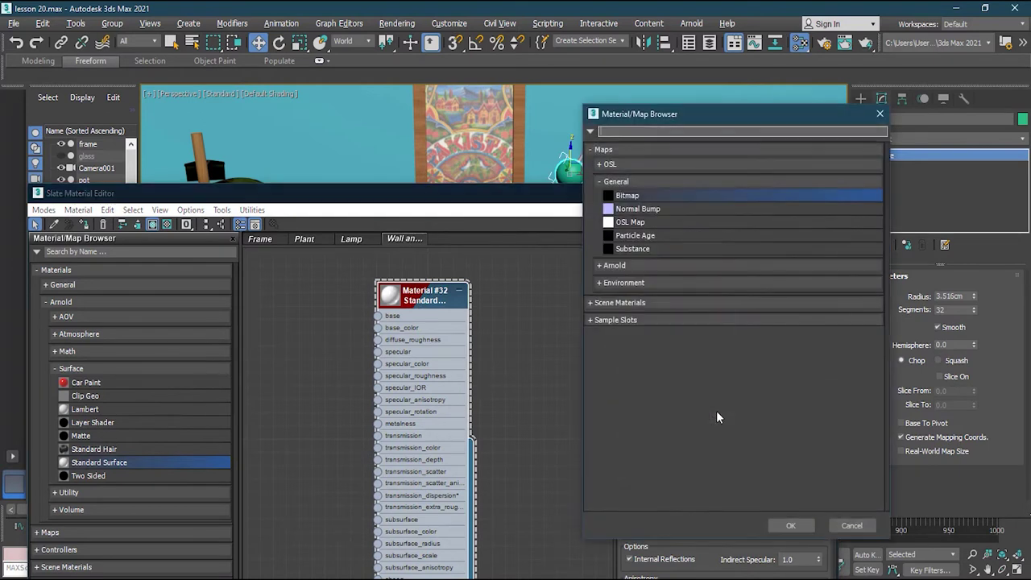
pyautogui.doubleClick(637, 198)
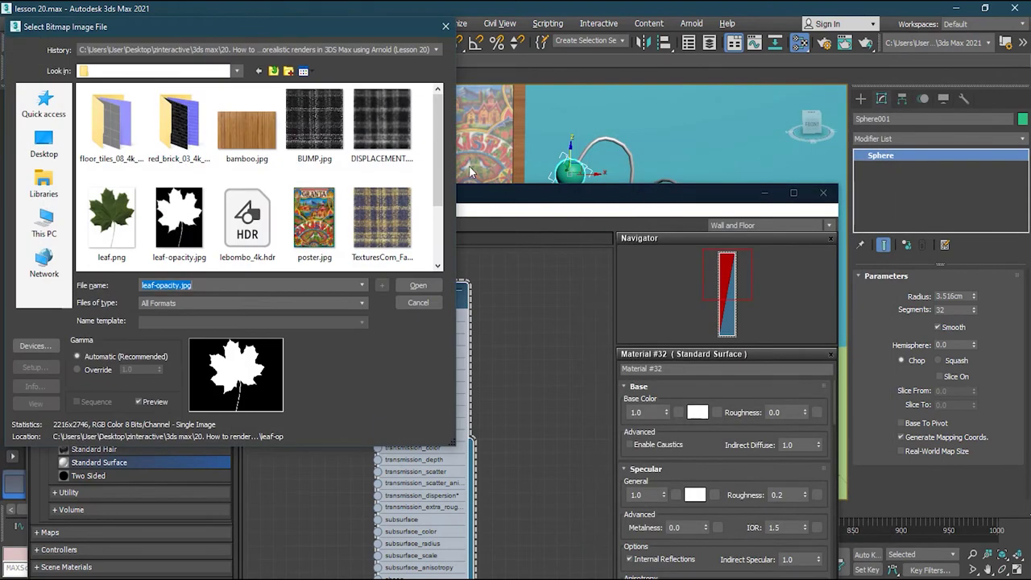
pyautogui.doubleClick(111, 123)
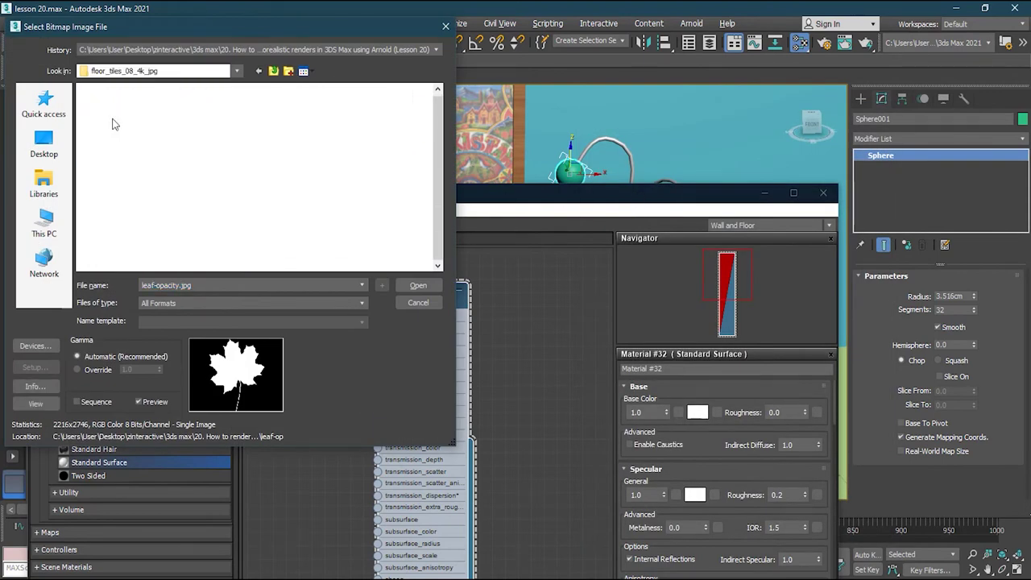
pyautogui.click(177, 128)
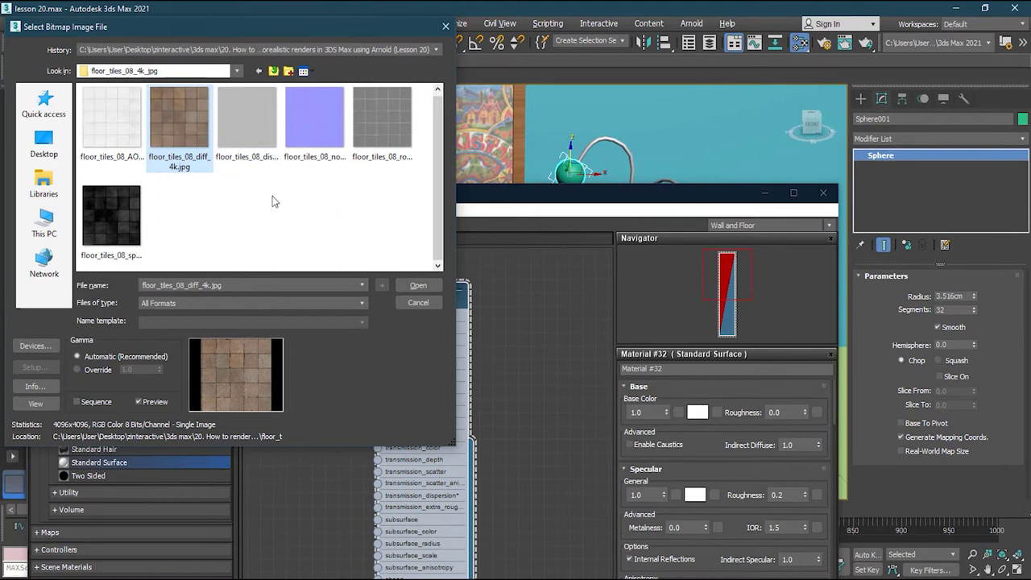
pyautogui.click(425, 288)
pyautogui.moveTo(424, 292); pyautogui.dragTo(483, 292, button='middle')
pyautogui.moveTo(276, 322); pyautogui.dragTo(353, 364)
# - Set Material #32's specular weight to 0.5 and specular roughness to 0.6
pyautogui.click(452, 300)
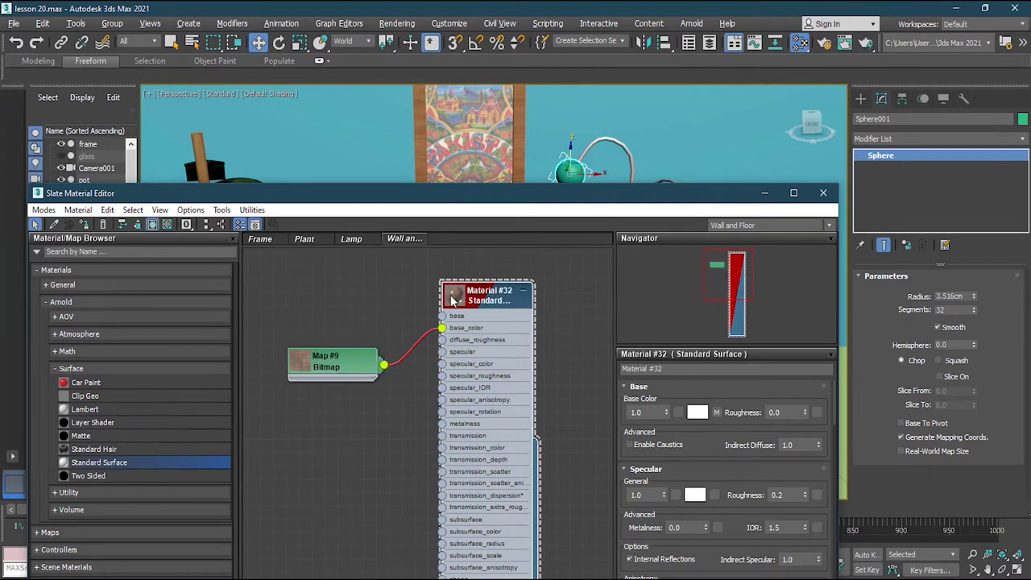
pyautogui.doubleClick(453, 300)
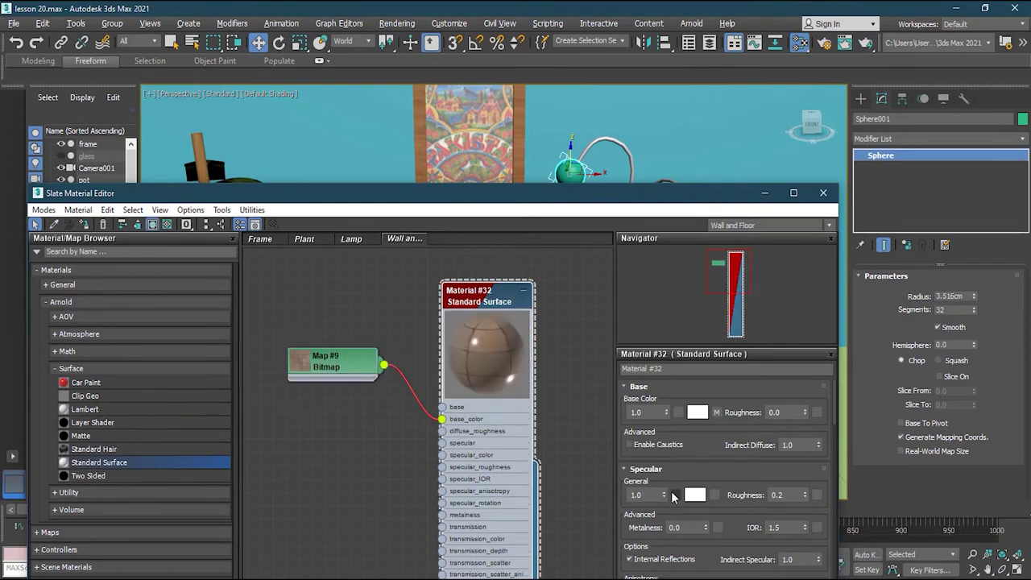
pyautogui.doubleClick(645, 495)
pyautogui.write('0.5')
pyautogui.press('Tab')
pyautogui.write('.')
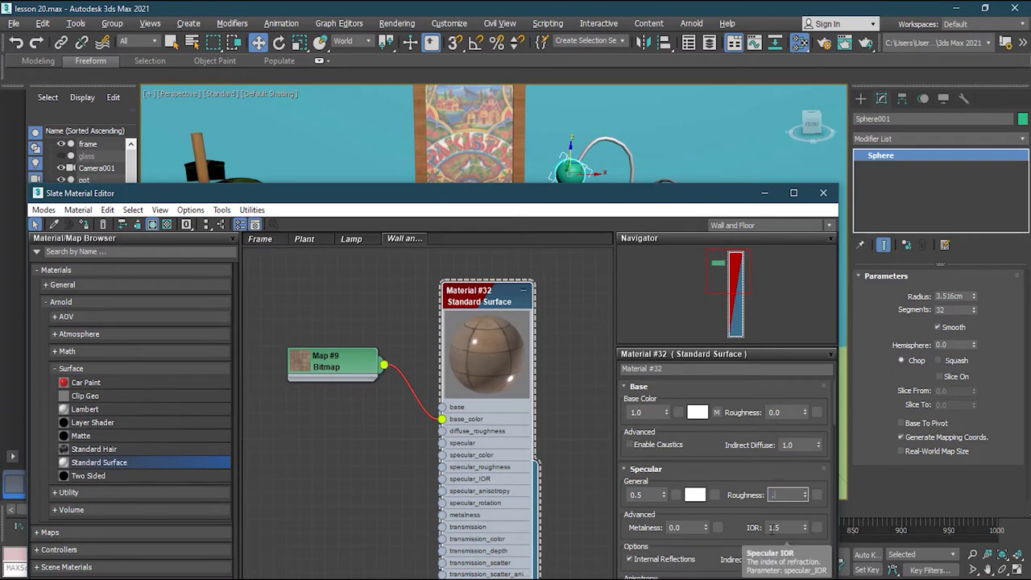
pyautogui.write('6')
pyautogui.press('Return')
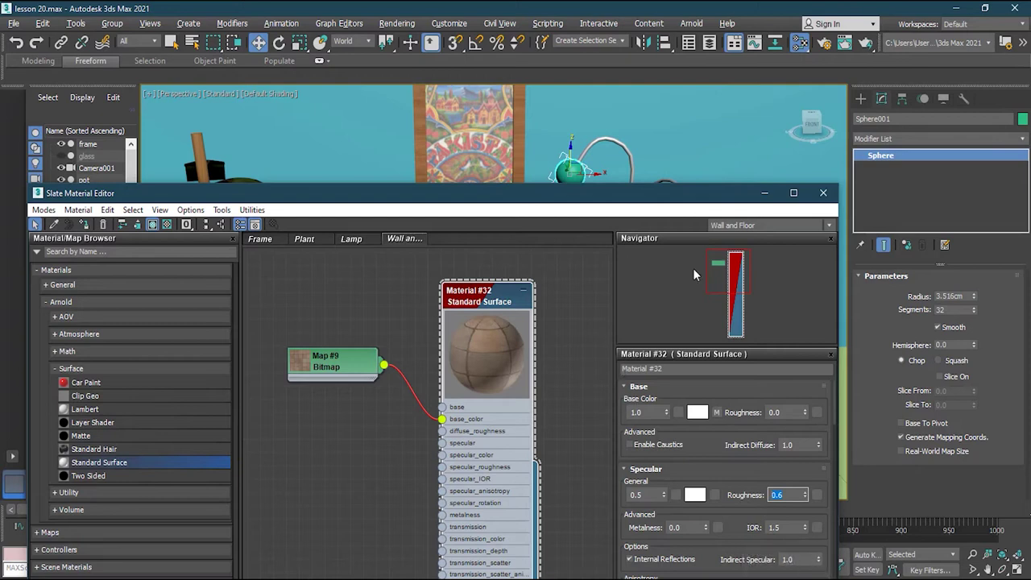
# - Select the Floor plane and frame it in the viewport
pyautogui.moveTo(729, 196); pyautogui.dragTo(569, 436)
pyautogui.click(528, 385)
pyautogui.press('z')
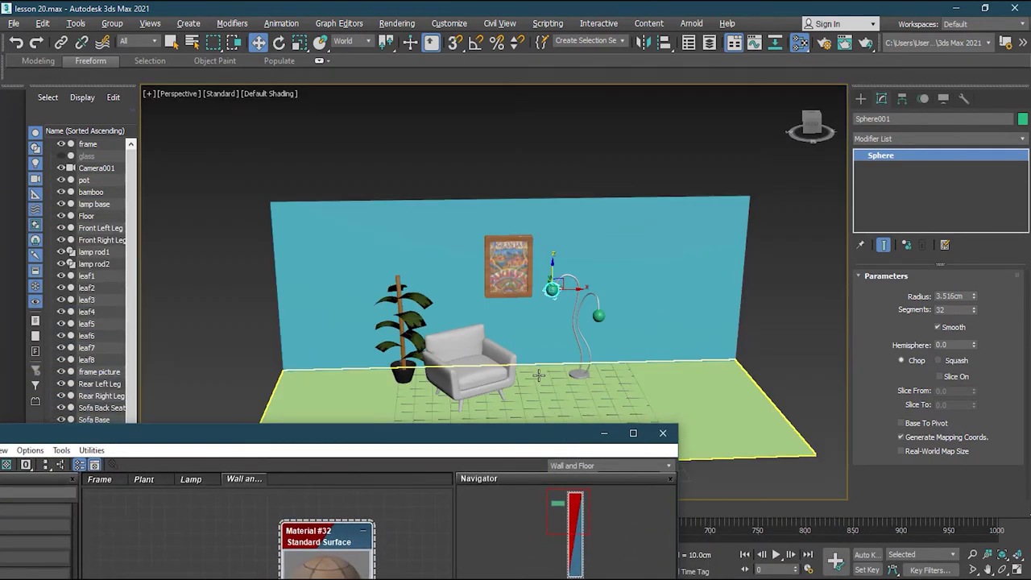
# - Assign Material #32 to the selected Floor
pyautogui.moveTo(544, 435); pyautogui.dragTo(531, 424)
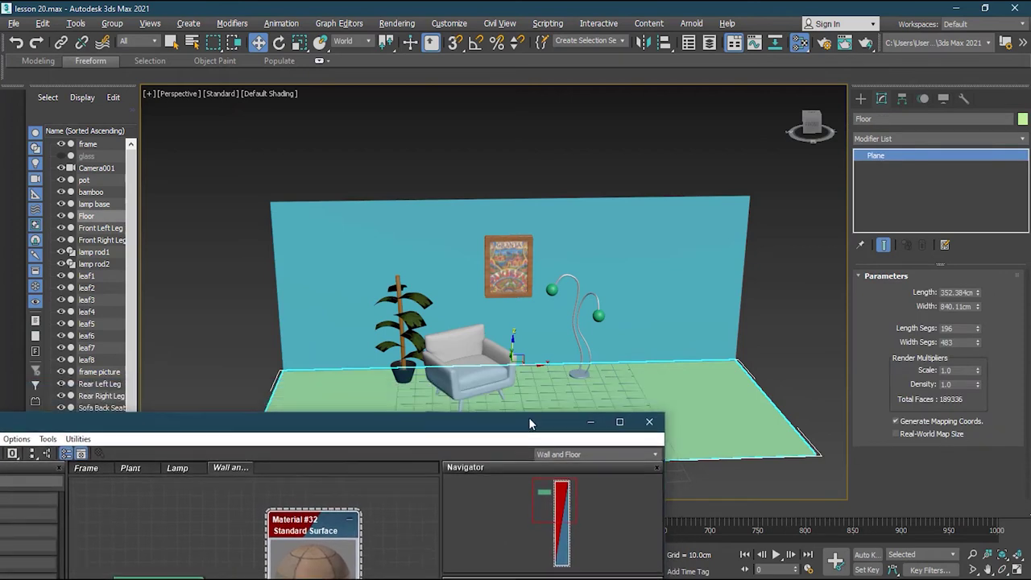
pyautogui.rightClick(319, 523)
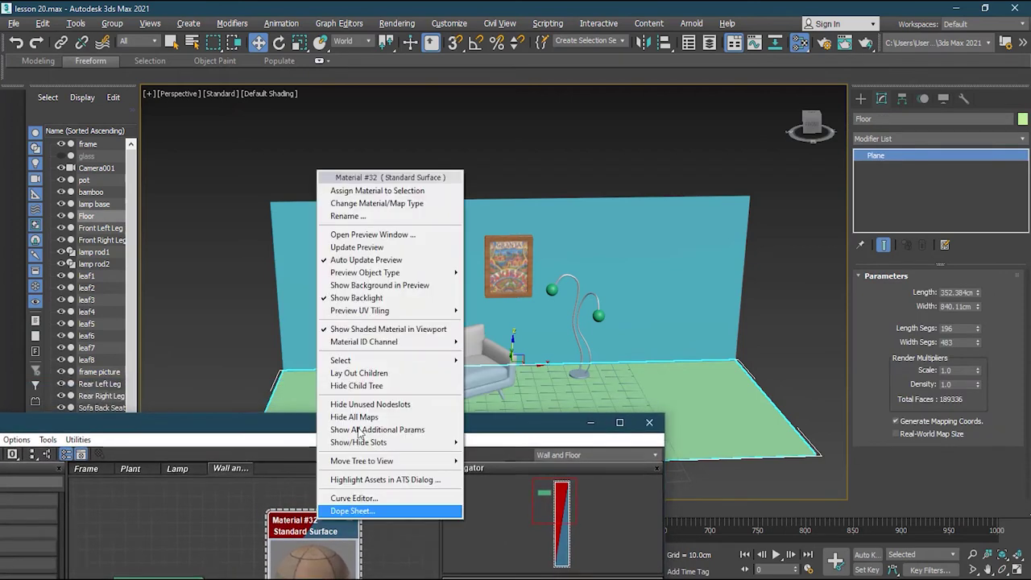
pyautogui.click(360, 191)
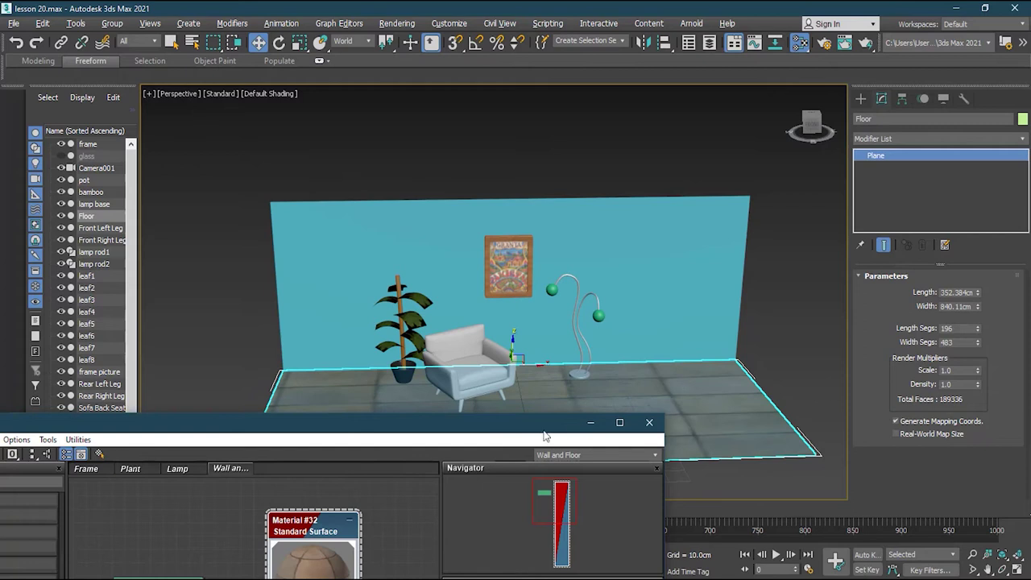
pyautogui.click(589, 423)
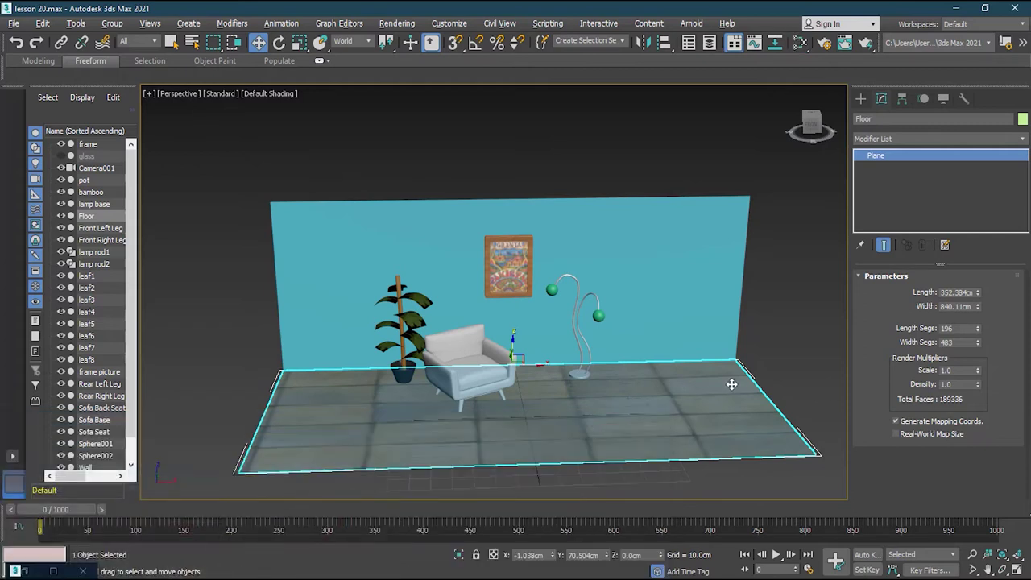
# - Add a UVW Map modifier to the Floor and shrink its Length to about 84.6
pyautogui.click(1024, 140)
pyautogui.scroll(-15, 999, 322)
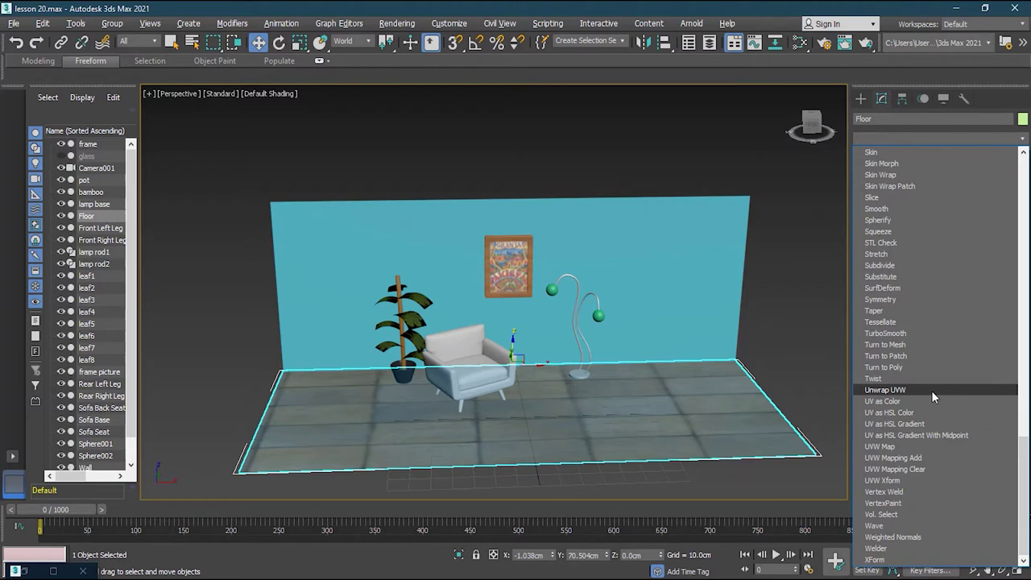
pyautogui.click(912, 440)
pyautogui.moveTo(956, 393); pyautogui.dragTo(956, 455)
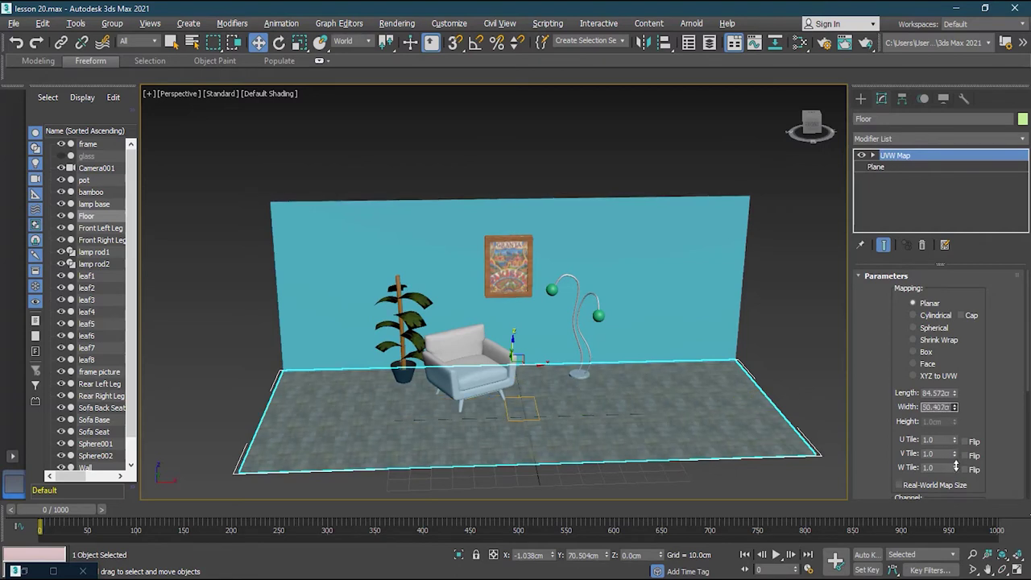
pyautogui.scroll(4, 515, 418)
pyautogui.hotkey('ctrl', 'd')
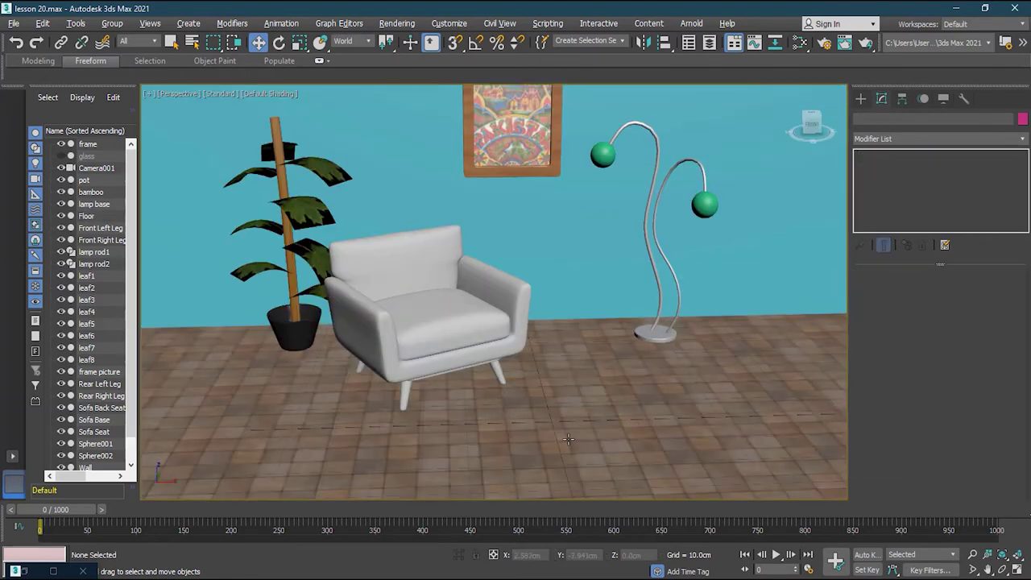
# - Enlarge the UVW Map Length and Width to about 194.5 × 212.7
pyautogui.click(589, 416)
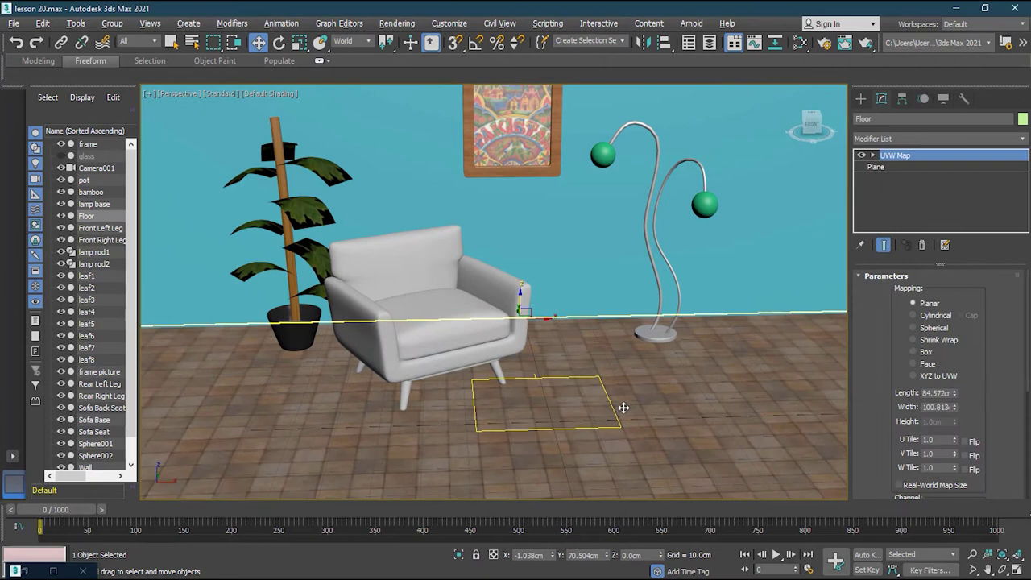
pyautogui.keyDown('alt'); pyautogui.moveTo(621, 410); pyautogui.dragTo(617, 432, button='middle'); pyautogui.keyUp('alt')
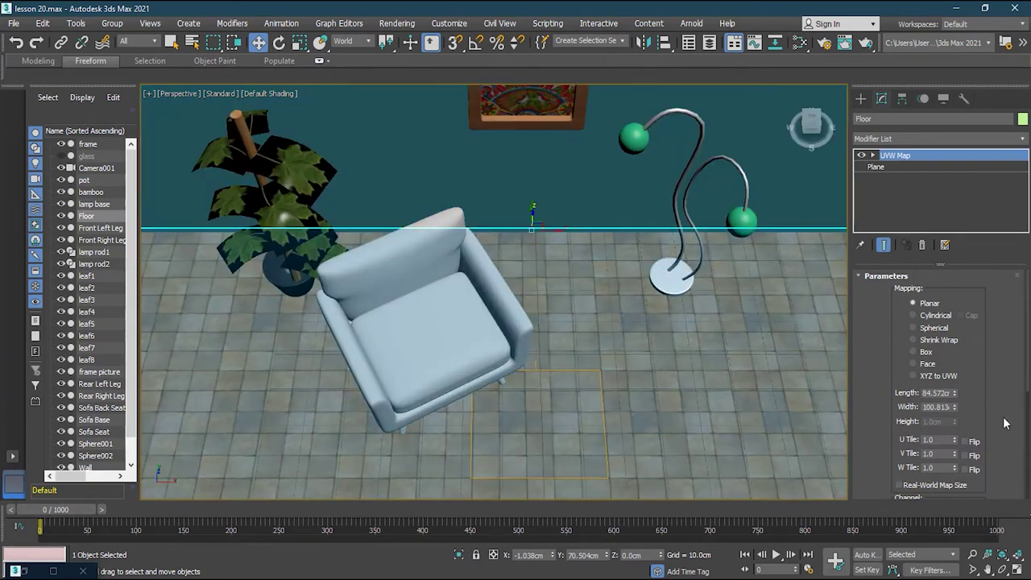
pyautogui.moveTo(955, 397); pyautogui.dragTo(970, 308)
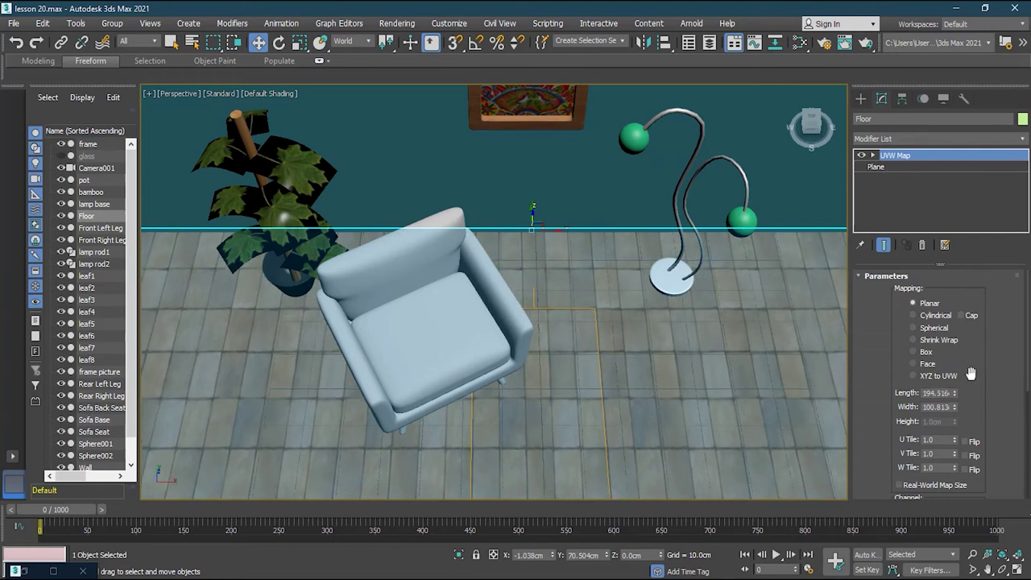
pyautogui.moveTo(955, 408); pyautogui.dragTo(966, 331)
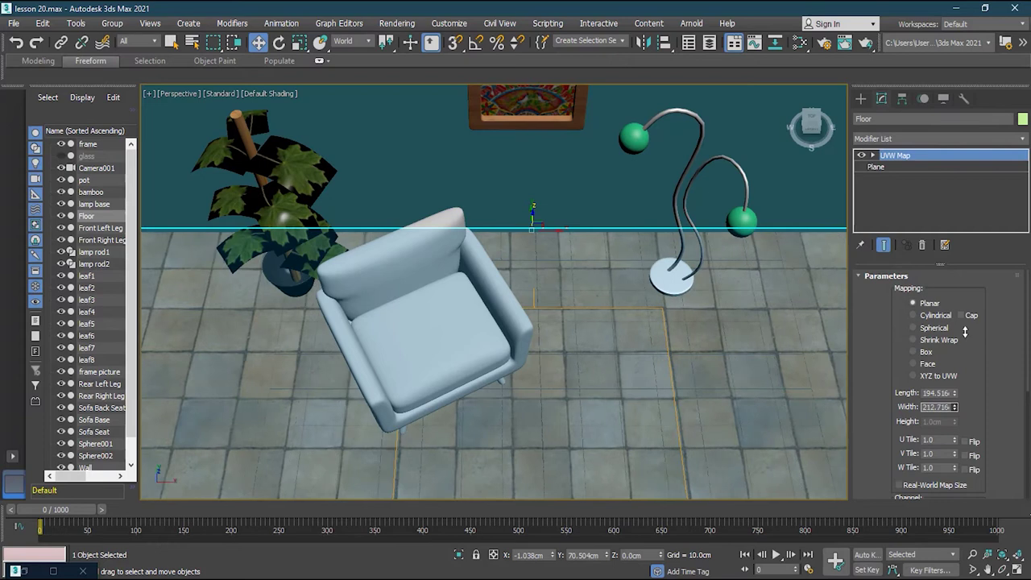
pyautogui.click(618, 472)
pyautogui.keyDown('alt'); pyautogui.moveTo(617, 473); pyautogui.dragTo(623, 390, button='middle'); pyautogui.keyUp('alt')
pyautogui.scroll(-6, 624, 389)
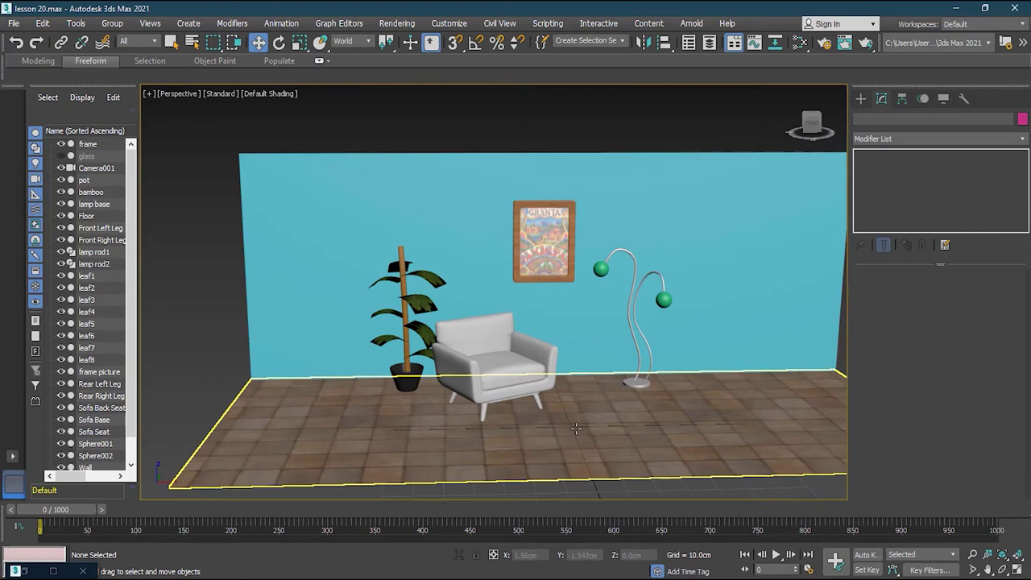
pyautogui.press('m')
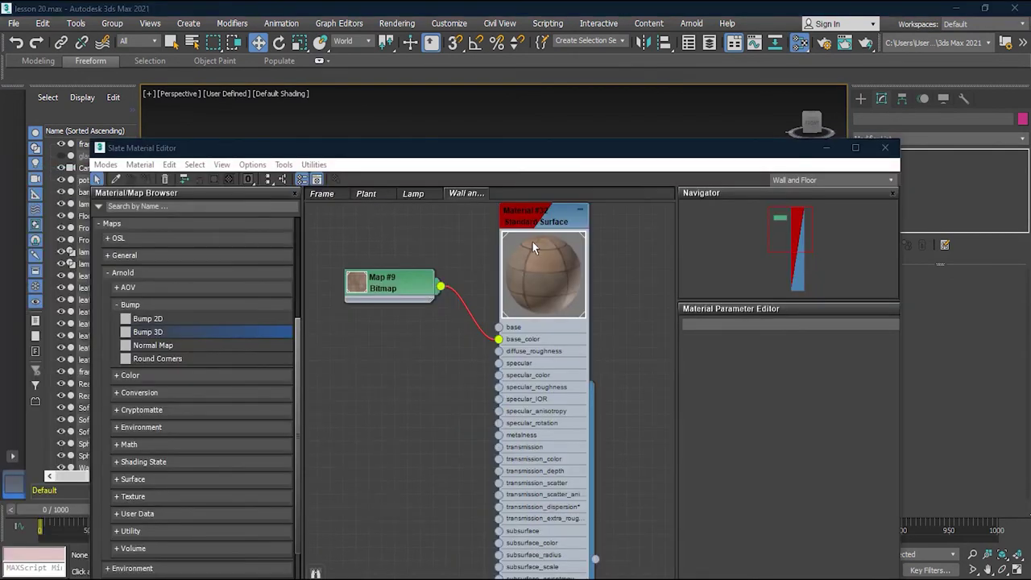
# - Add an Arnold Normal Map node fed by the floor tiles normal map image
pyautogui.moveTo(528, 221); pyautogui.dragTo(536, 230)
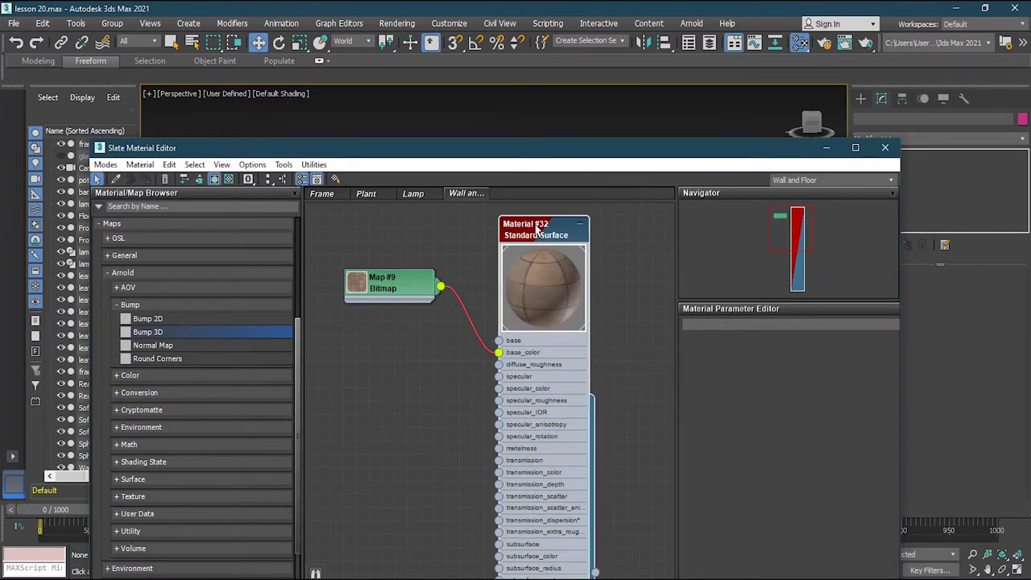
pyautogui.click(157, 346)
pyautogui.moveTo(156, 349); pyautogui.dragTo(379, 378)
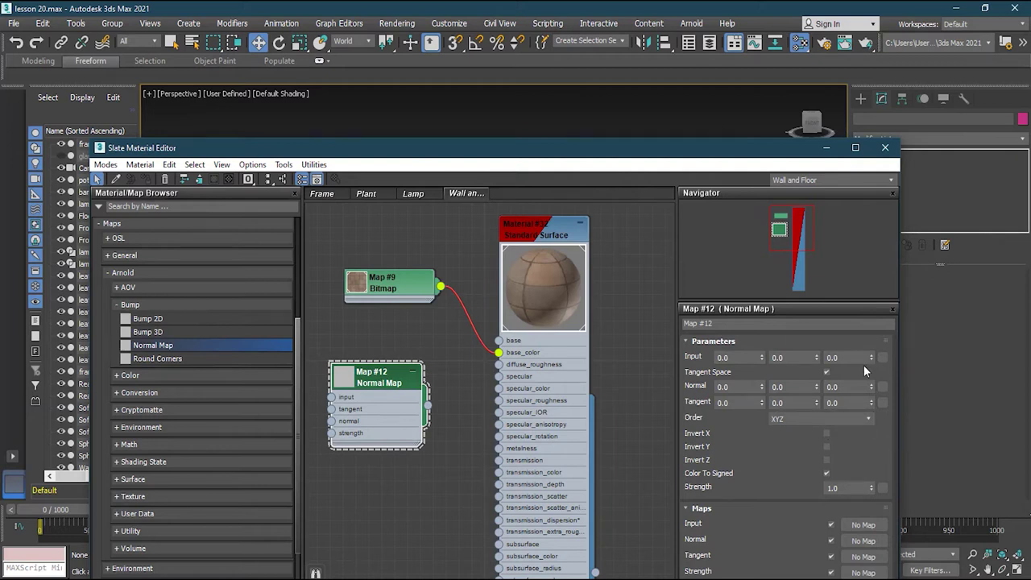
pyautogui.moveTo(655, 149); pyautogui.dragTo(630, 106)
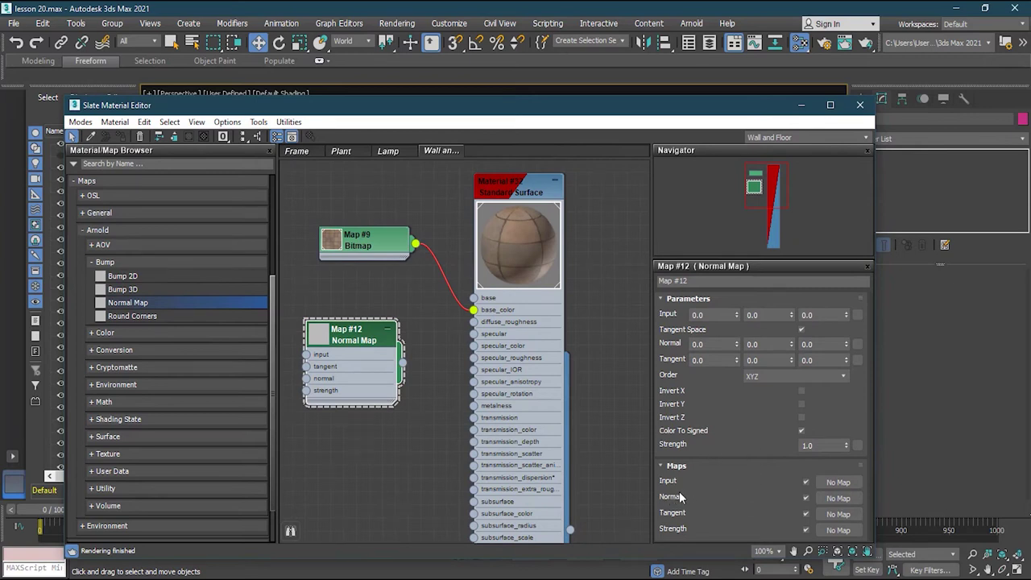
pyautogui.click(838, 498)
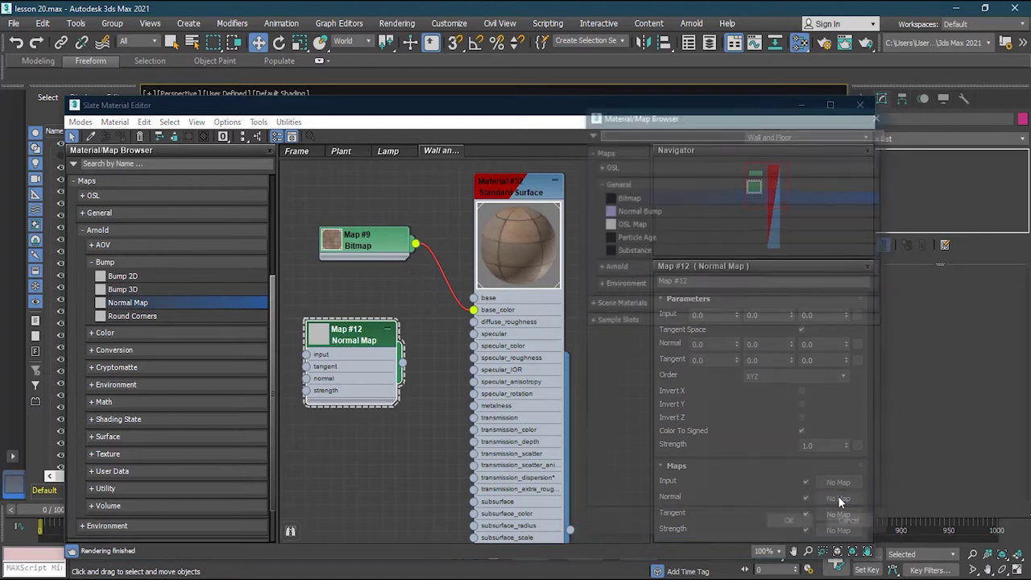
pyautogui.doubleClick(632, 195)
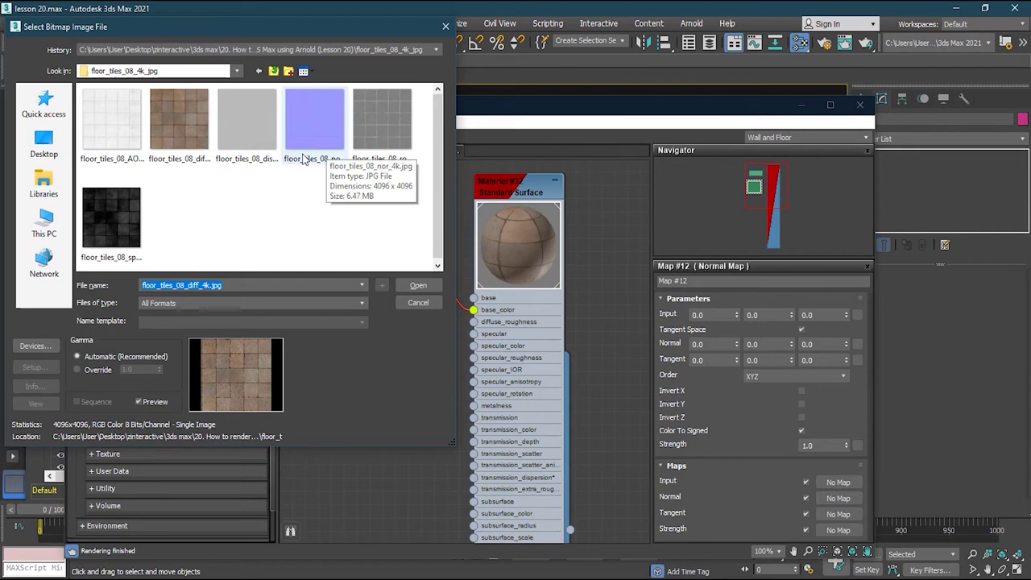
pyautogui.click(319, 126)
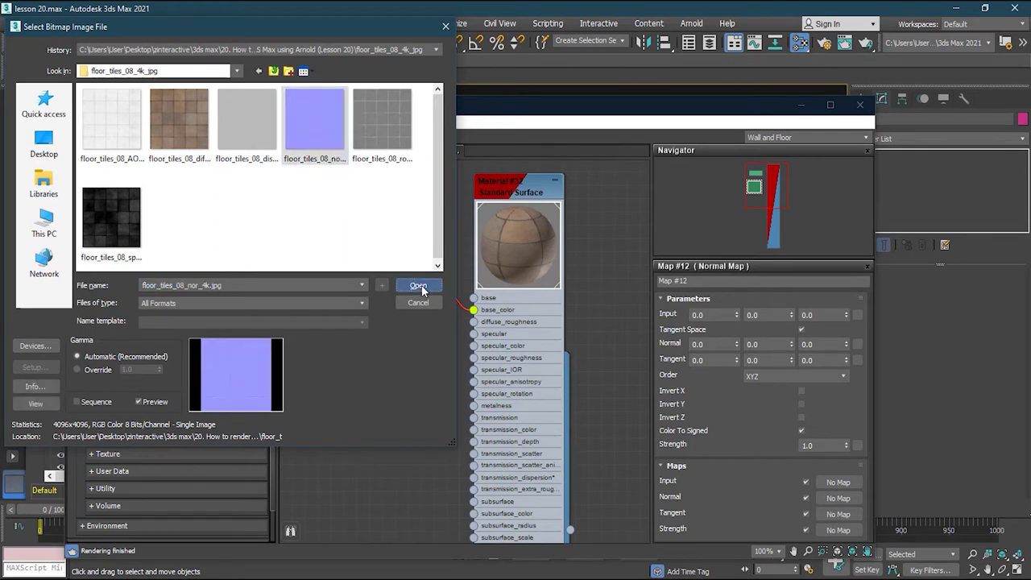
pyautogui.click(420, 286)
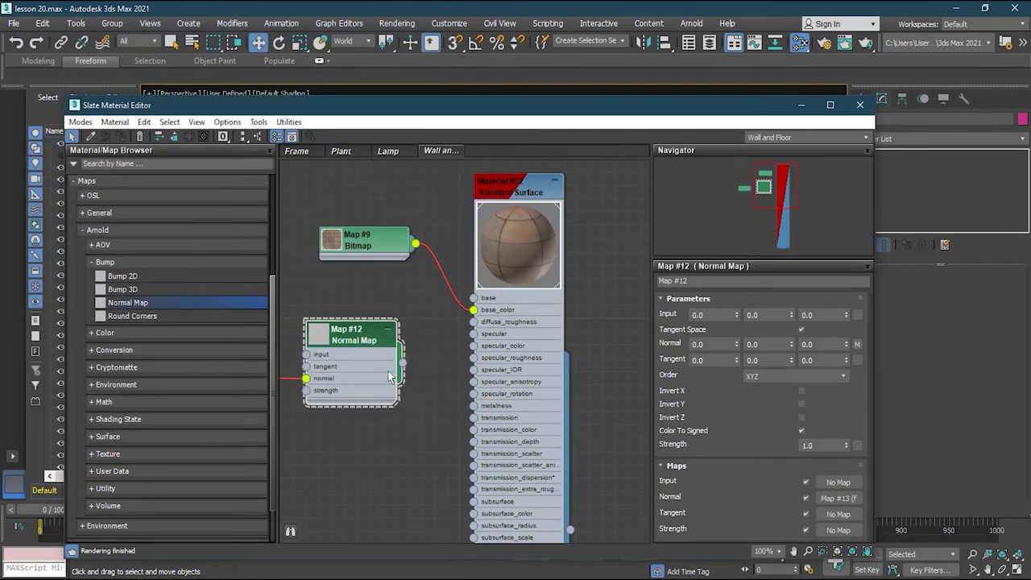
# - Link the Normal Map node to Material #32's Normal (Bump) input as an instance
pyautogui.click(508, 196)
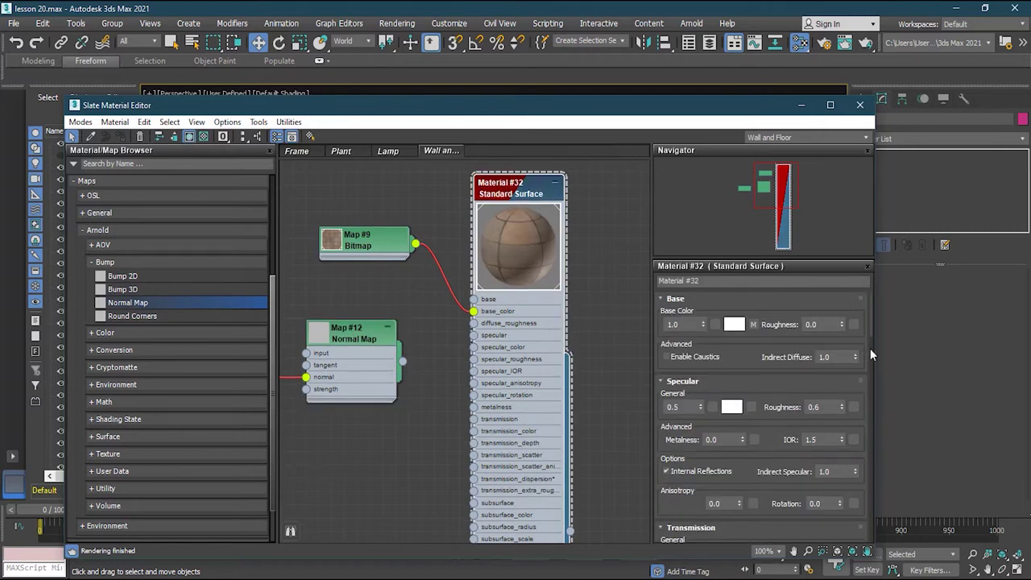
pyautogui.moveTo(871, 328); pyautogui.dragTo(870, 407)
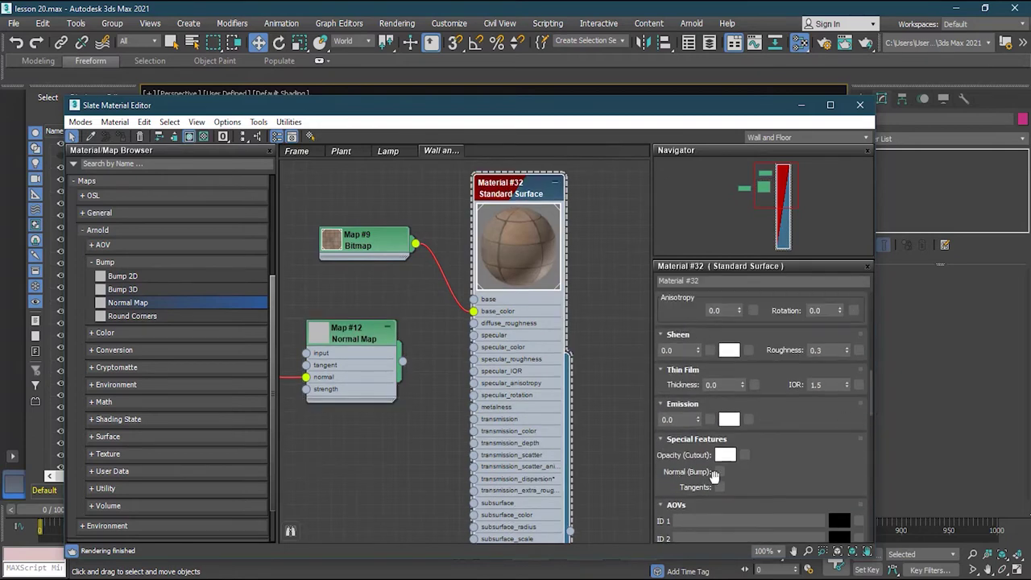
pyautogui.moveTo(403, 361); pyautogui.dragTo(718, 472)
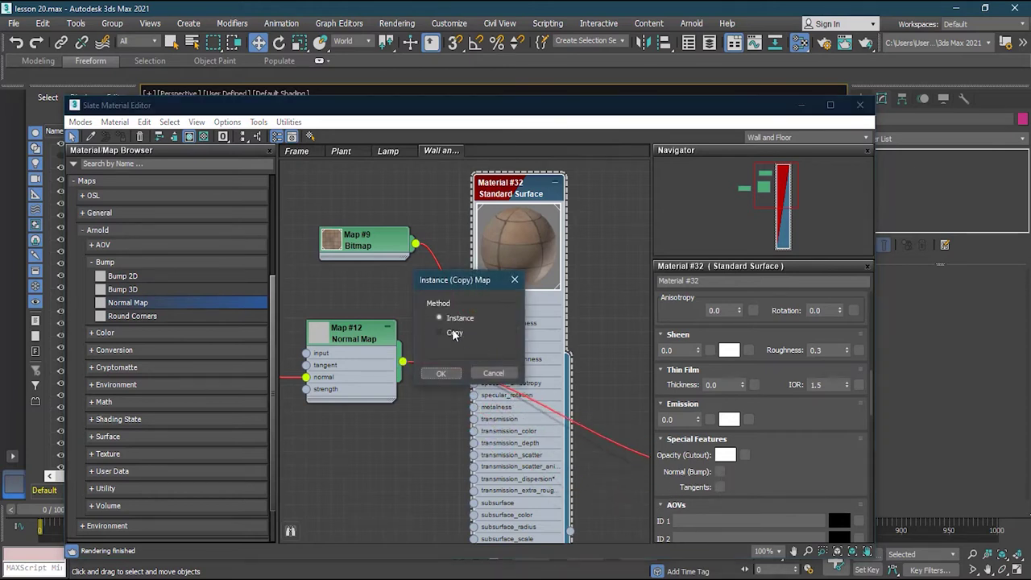
pyautogui.click(449, 372)
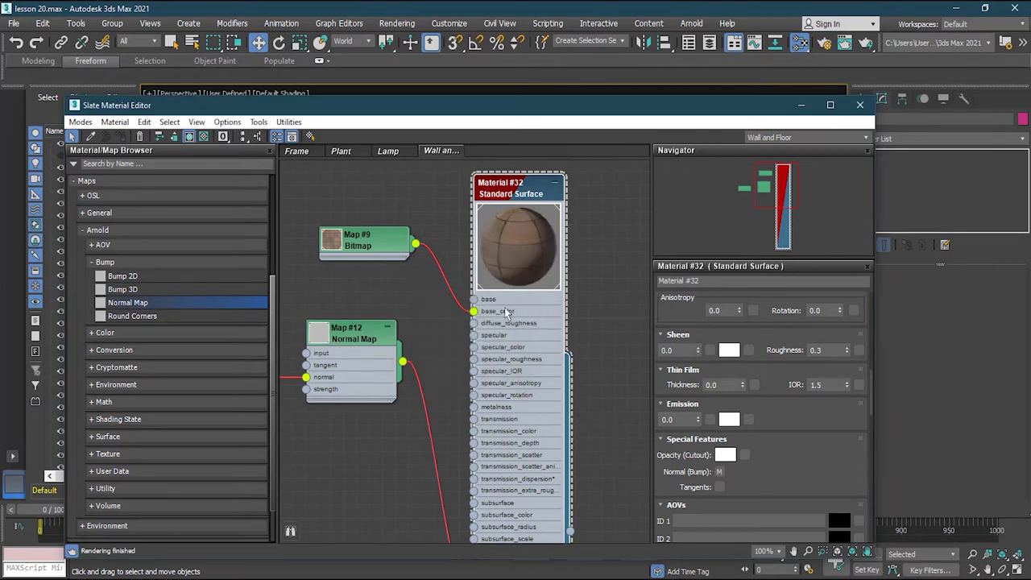
# - Set the Normal Map strength to 2.0
pyautogui.click(366, 334)
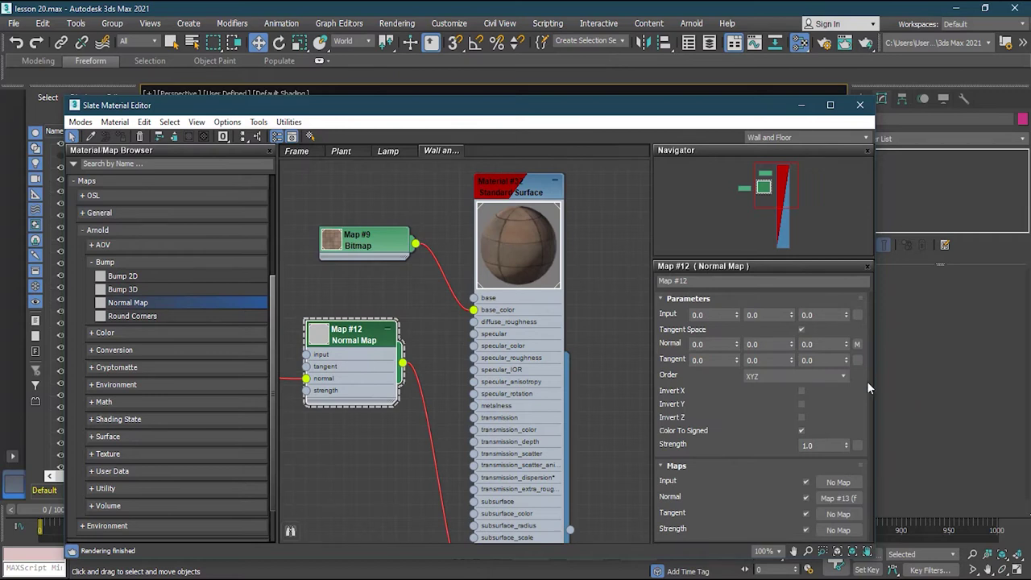
pyautogui.click(821, 444)
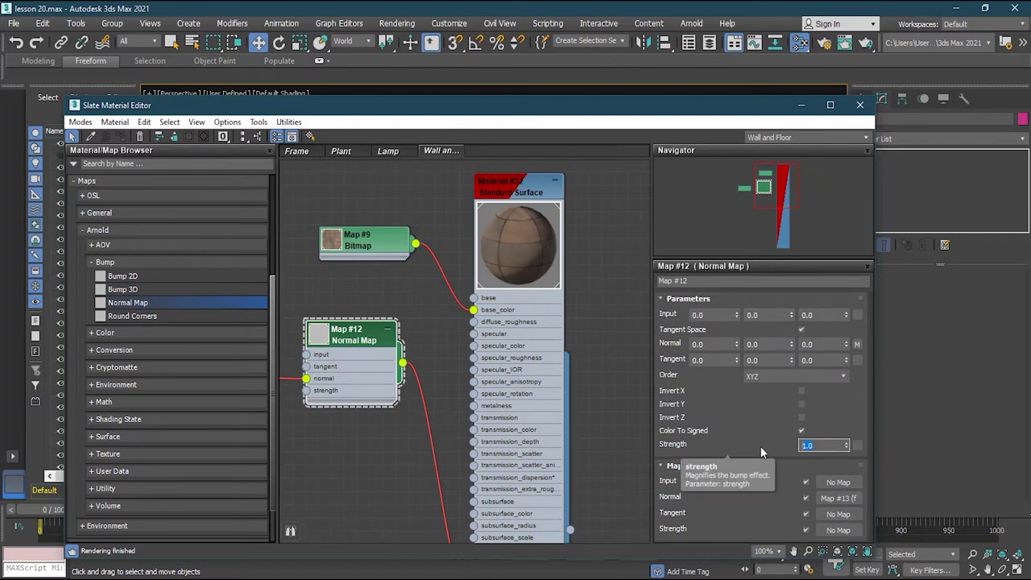
pyautogui.write('2')
pyautogui.press('Return')
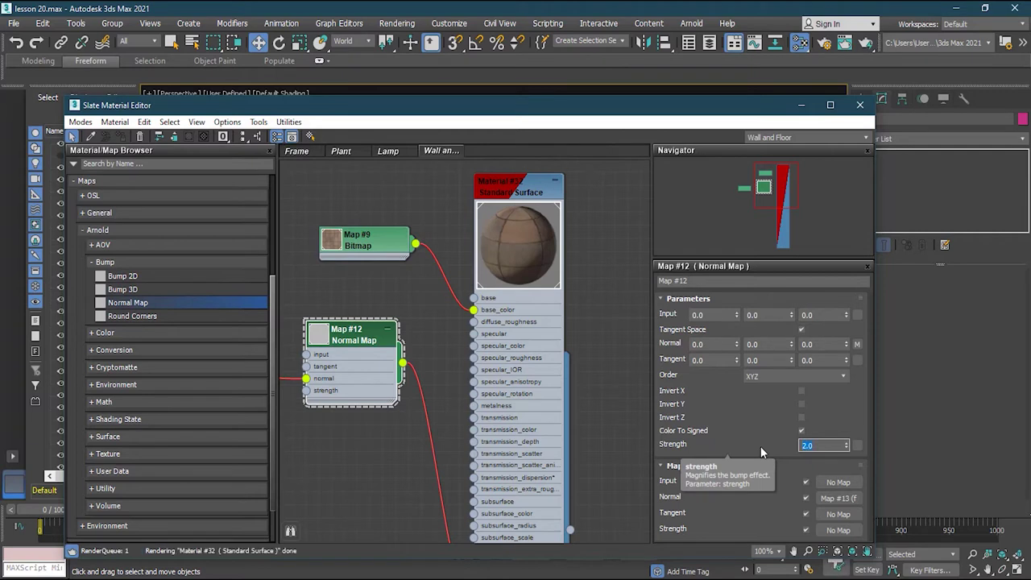
pyautogui.moveTo(677, 106); pyautogui.dragTo(662, 145)
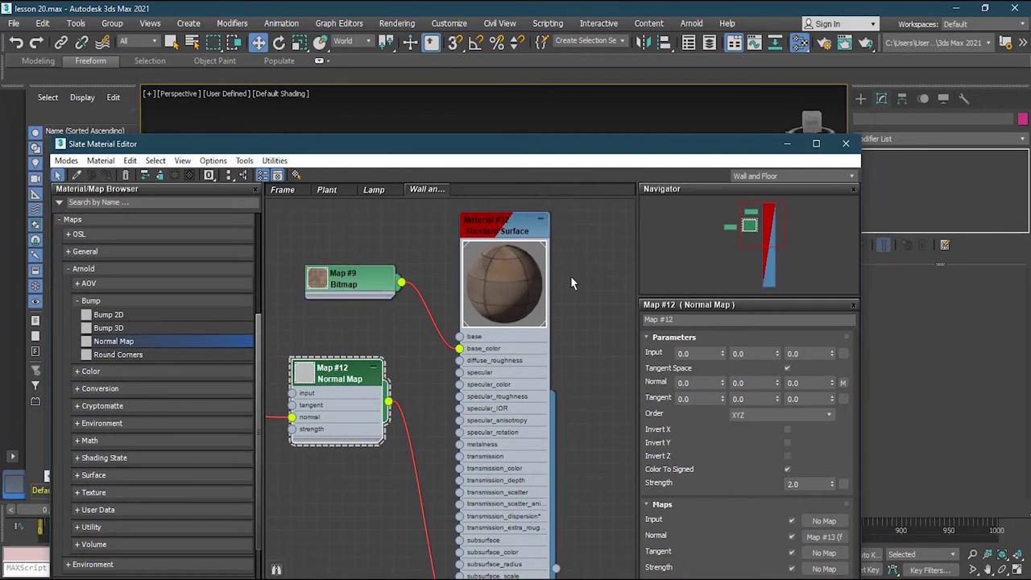
# - Add a new Standard Surface material with base colour weight 1.0
pyautogui.scroll(-5, 571, 276)
pyautogui.moveTo(747, 225); pyautogui.dragTo(776, 223)
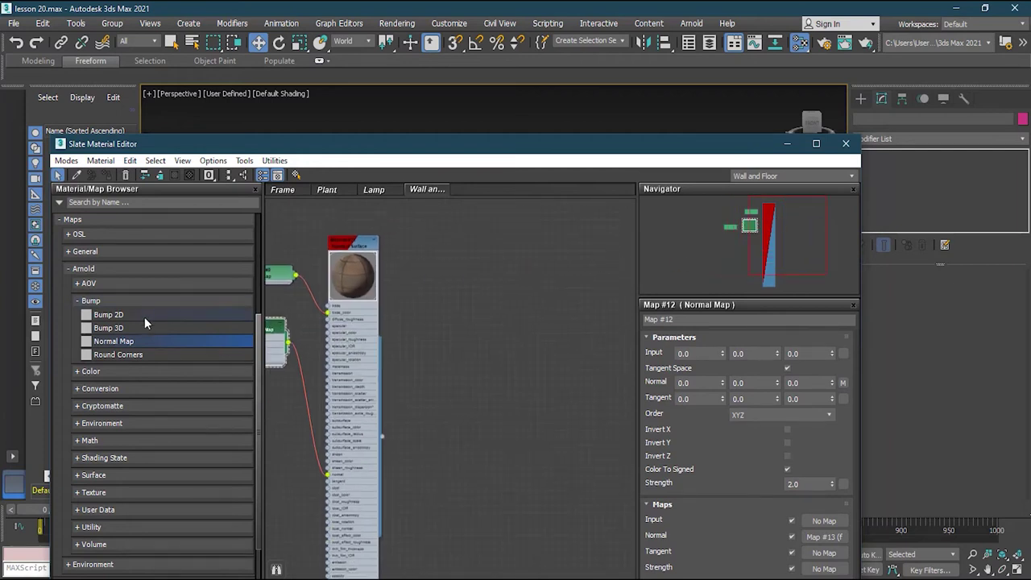
pyautogui.scroll(5, 141, 321)
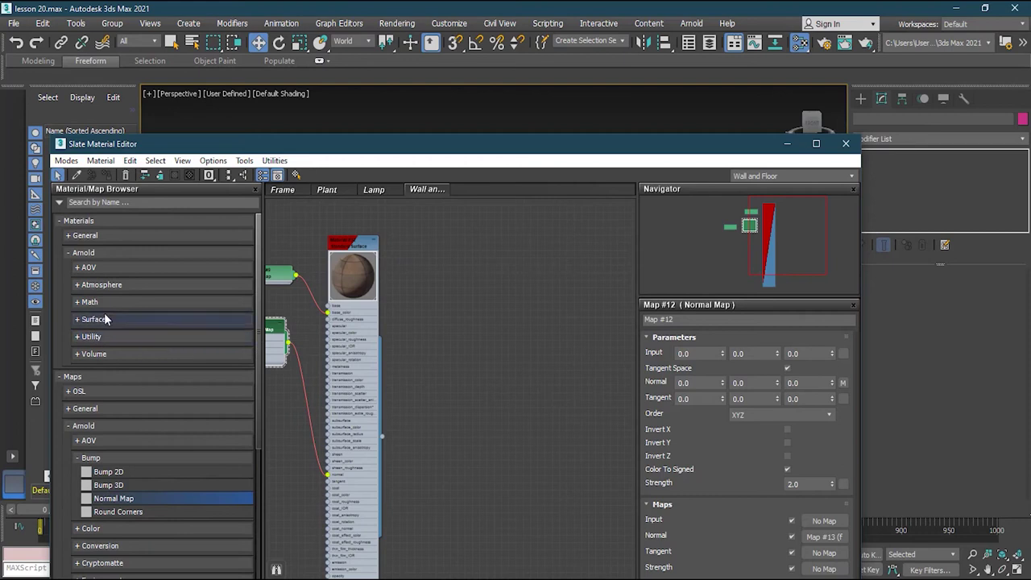
pyautogui.click(104, 319)
pyautogui.moveTo(115, 415); pyautogui.dragTo(509, 364)
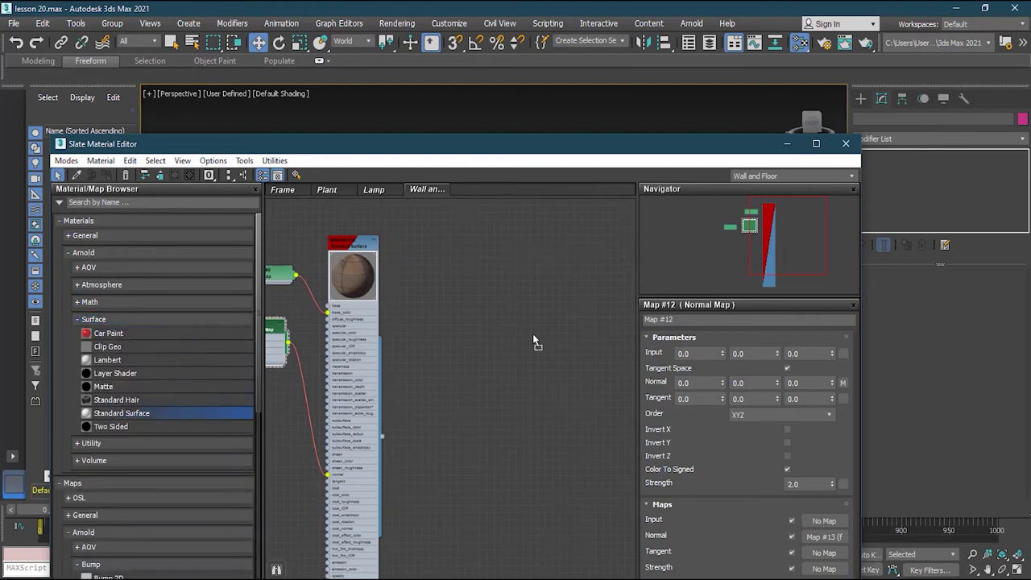
pyautogui.moveTo(559, 255); pyautogui.dragTo(562, 240)
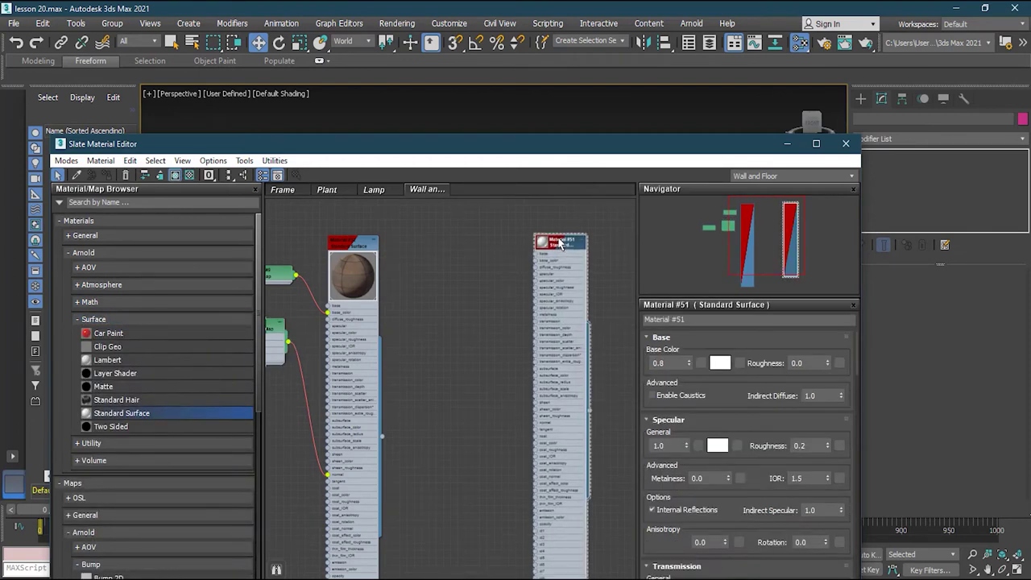
pyautogui.moveTo(695, 364); pyautogui.dragTo(689, 245)
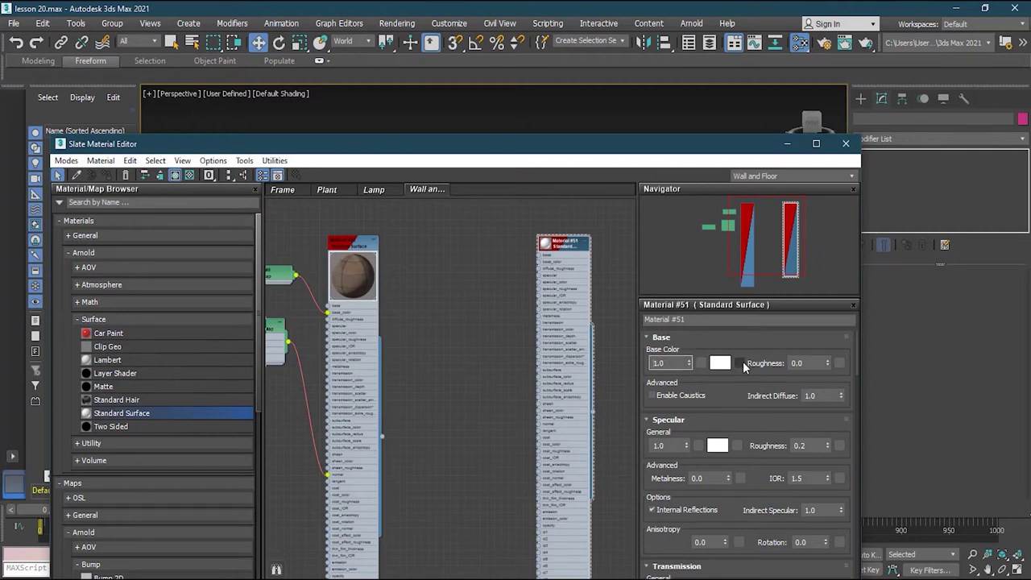
# - Load red_brick_03_diff_4k.jpg as the base colour bitmap
pyautogui.click(739, 363)
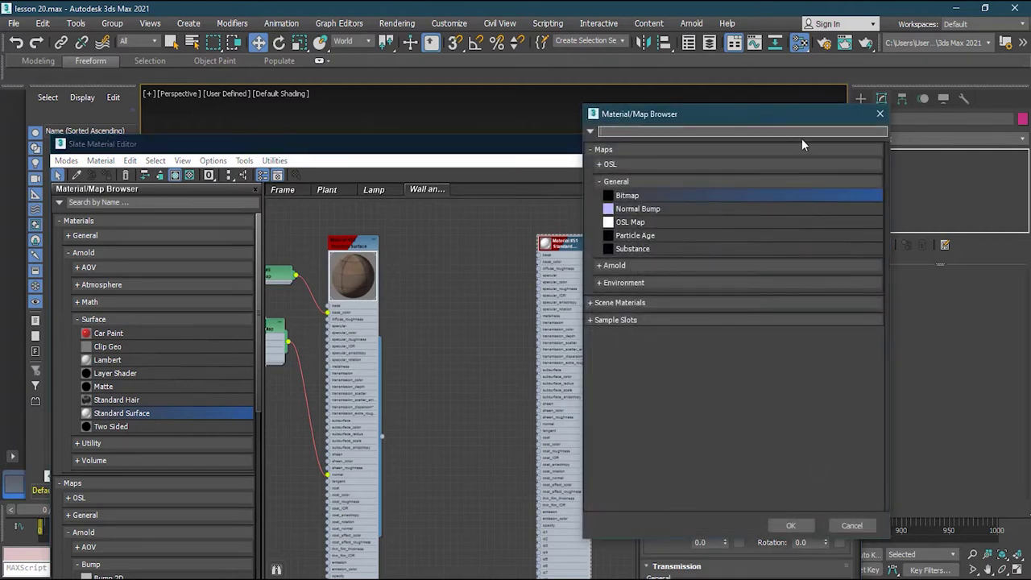
pyautogui.doubleClick(648, 194)
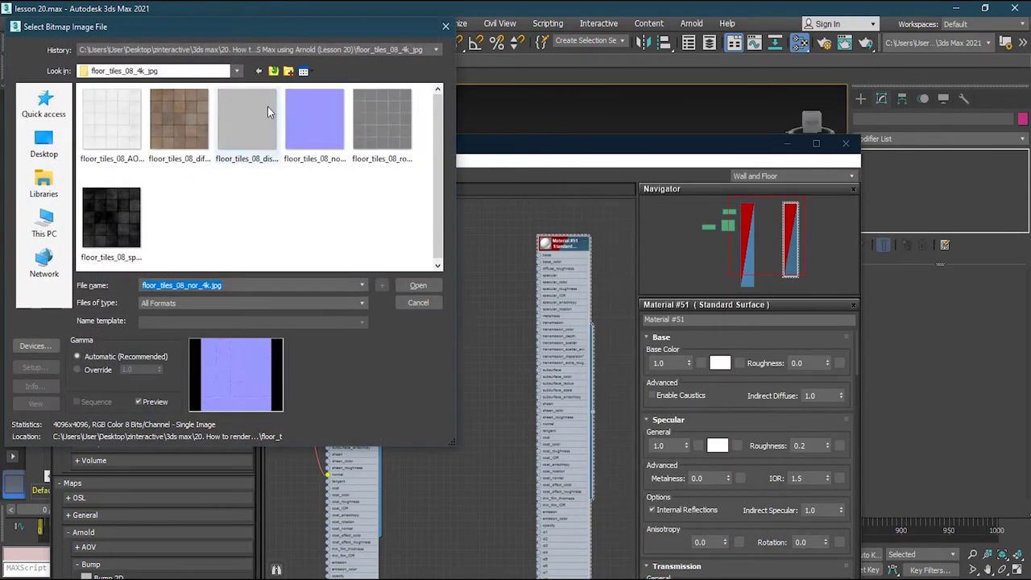
pyautogui.click(274, 70)
pyautogui.doubleClick(179, 129)
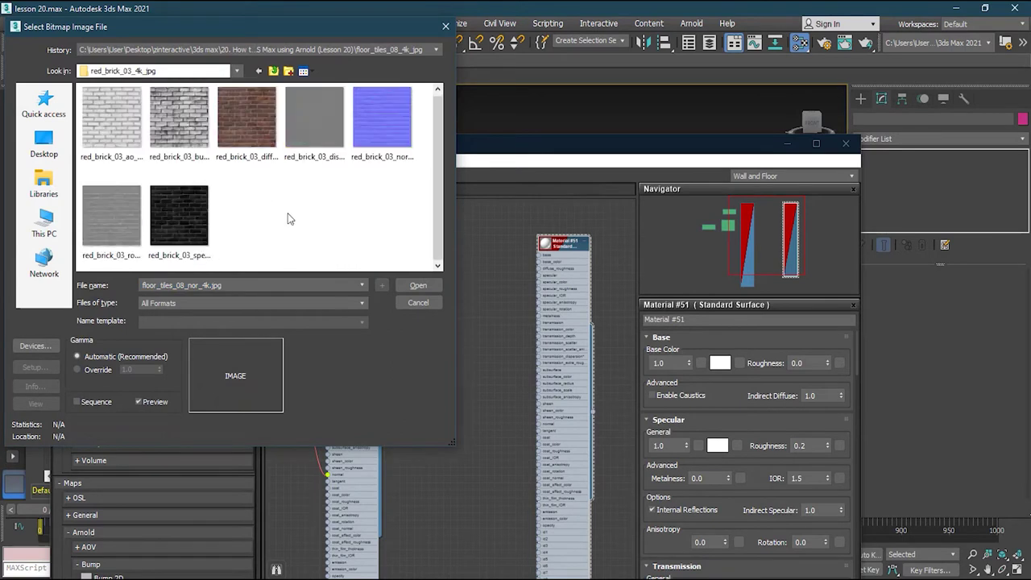
pyautogui.click(248, 119)
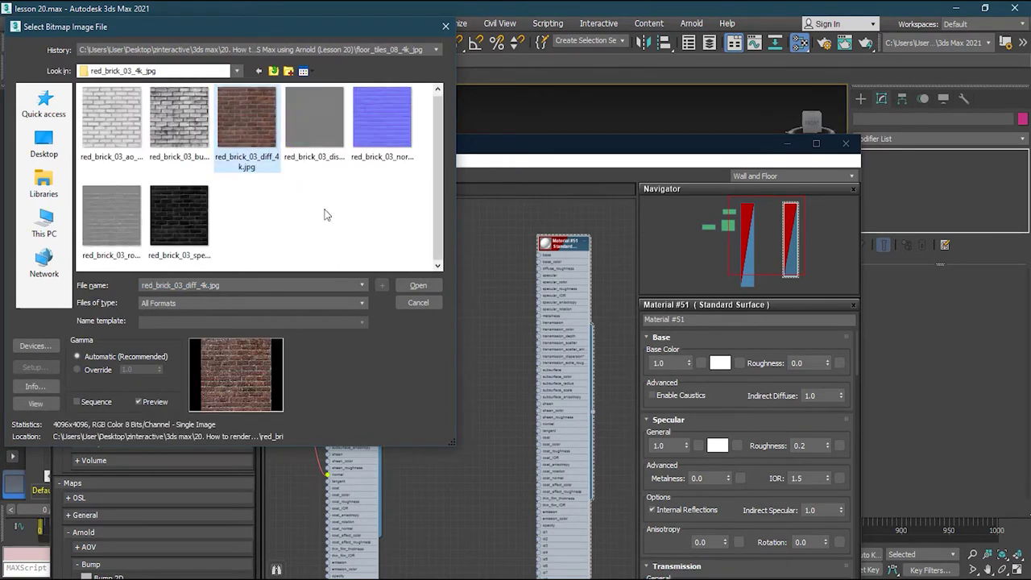
pyautogui.click(413, 285)
pyautogui.moveTo(470, 266); pyautogui.dragTo(470, 285)
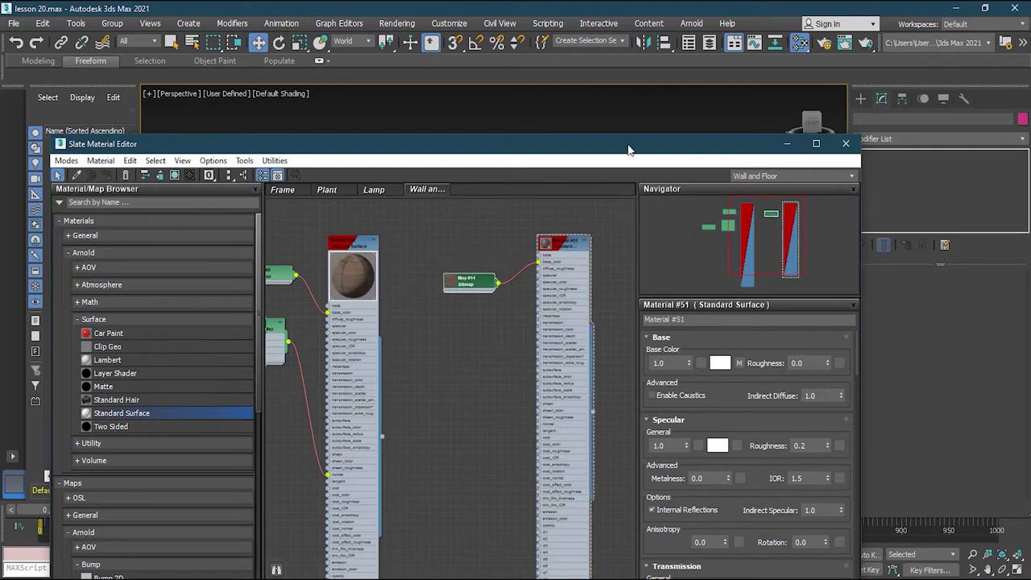
# - Set the brick material's specular weight to 0.3
pyautogui.doubleClick(555, 234)
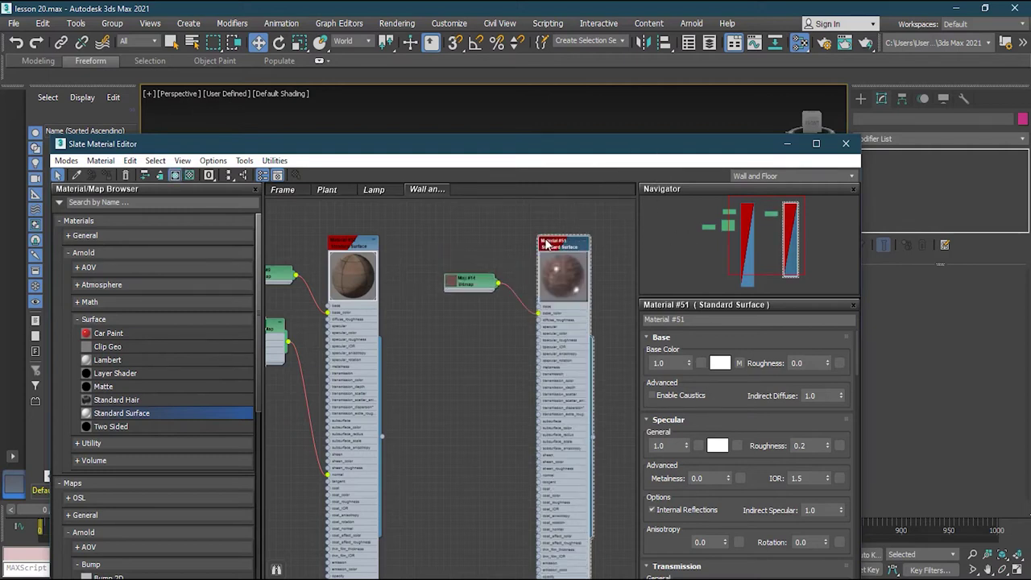
pyautogui.click(667, 446)
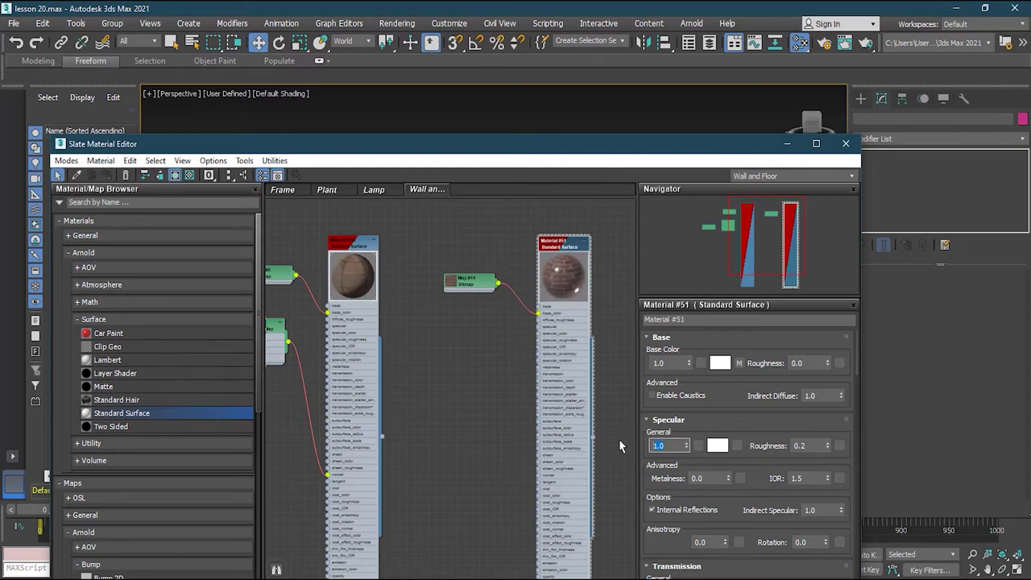
pyautogui.write('0.3')
pyautogui.press('Return')
pyautogui.click(812, 448)
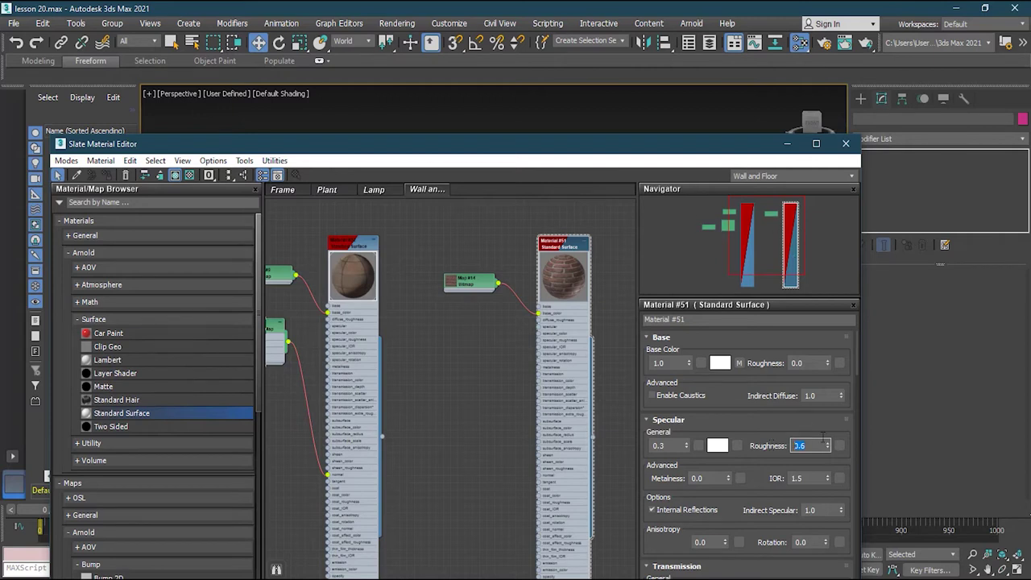
pyautogui.moveTo(723, 149); pyautogui.dragTo(407, 286)
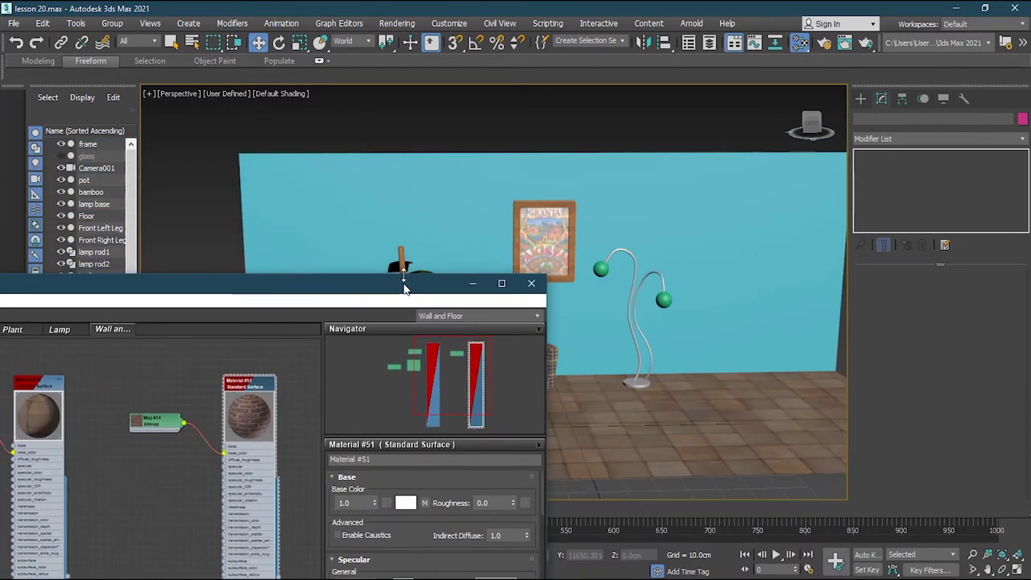
# - Assign the brick material to the Wall
pyautogui.click(405, 196)
pyautogui.rightClick(252, 385)
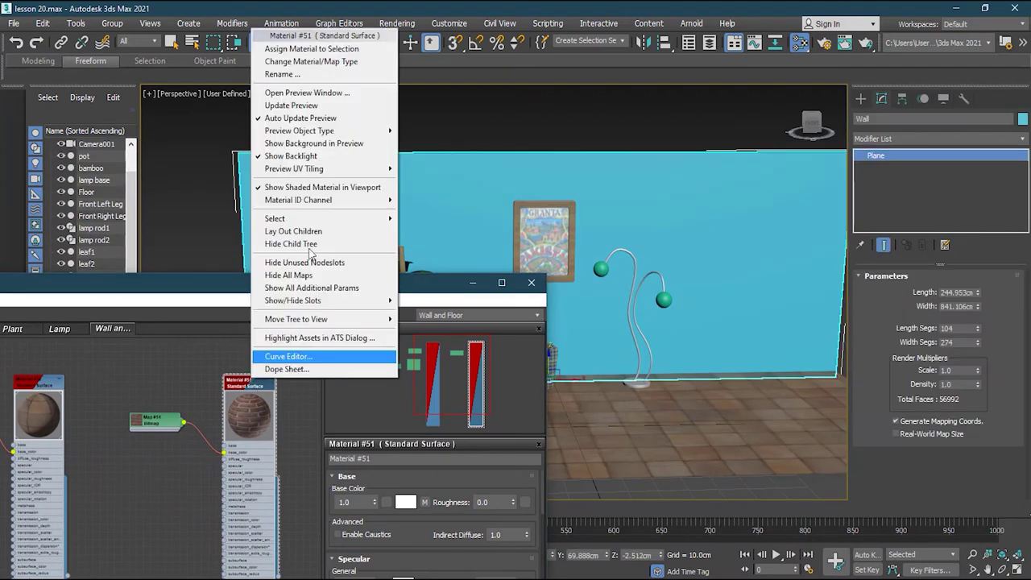
pyautogui.click(299, 49)
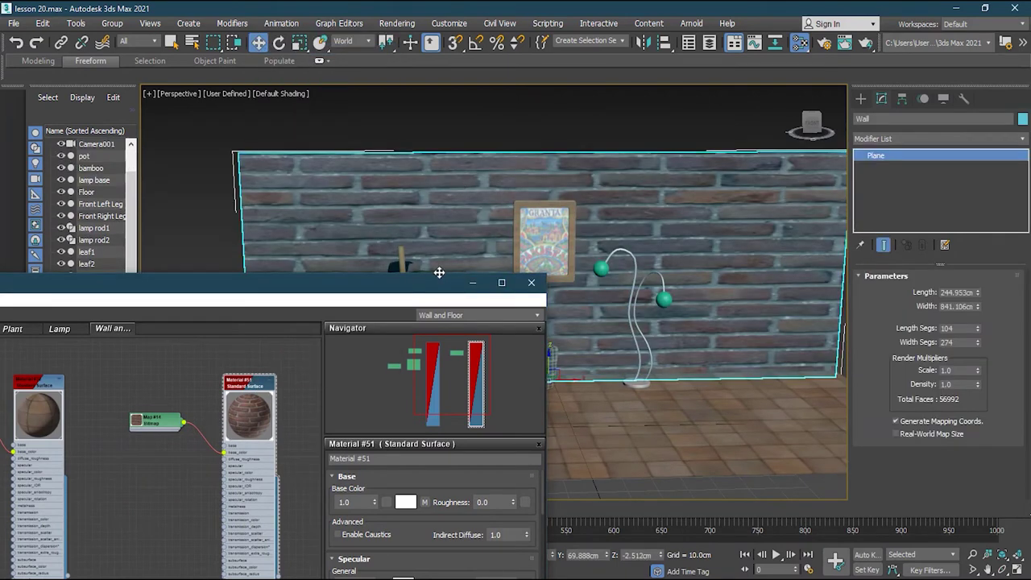
# - Add a planar UVW Map to the Wall sized about 120.76 × 174.445
pyautogui.click(1022, 141)
pyautogui.moveTo(1023, 146); pyautogui.dragTo(1007, 509)
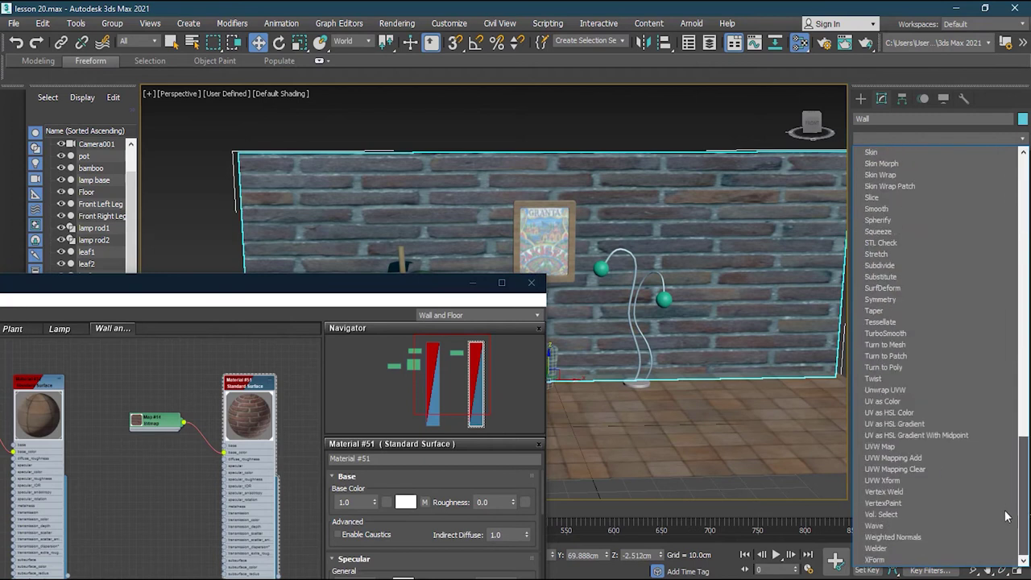
pyautogui.click(880, 446)
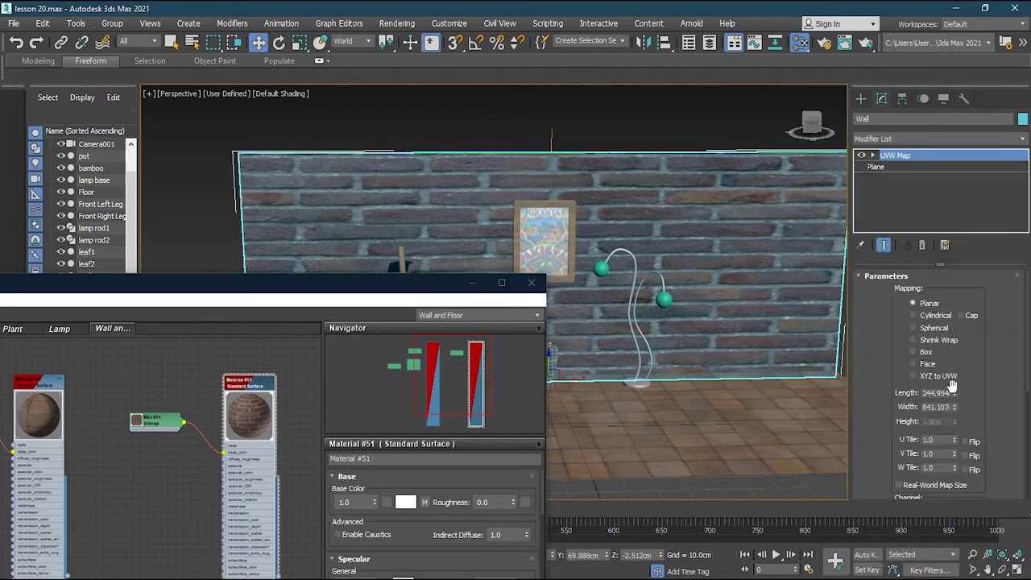
pyautogui.moveTo(955, 395); pyautogui.dragTo(965, 465)
pyautogui.moveTo(476, 282); pyautogui.dragTo(502, 411)
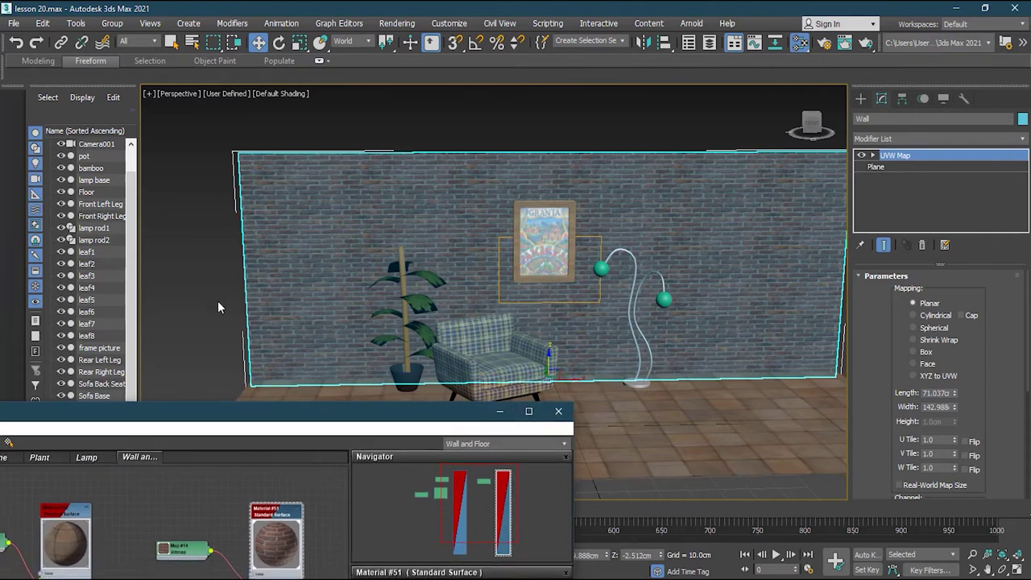
pyautogui.moveTo(955, 408); pyautogui.dragTo(953, 352)
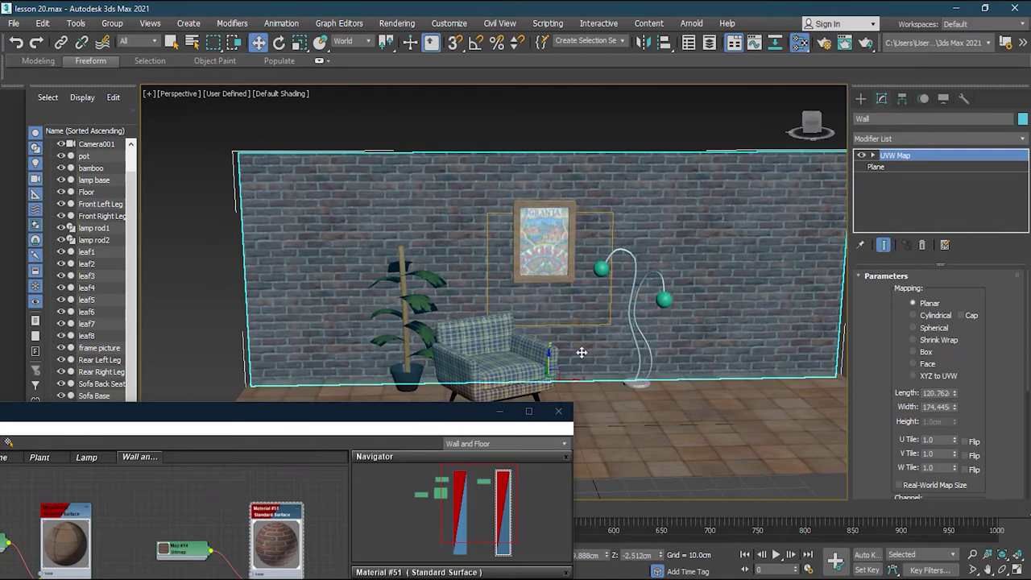
pyautogui.click(207, 290)
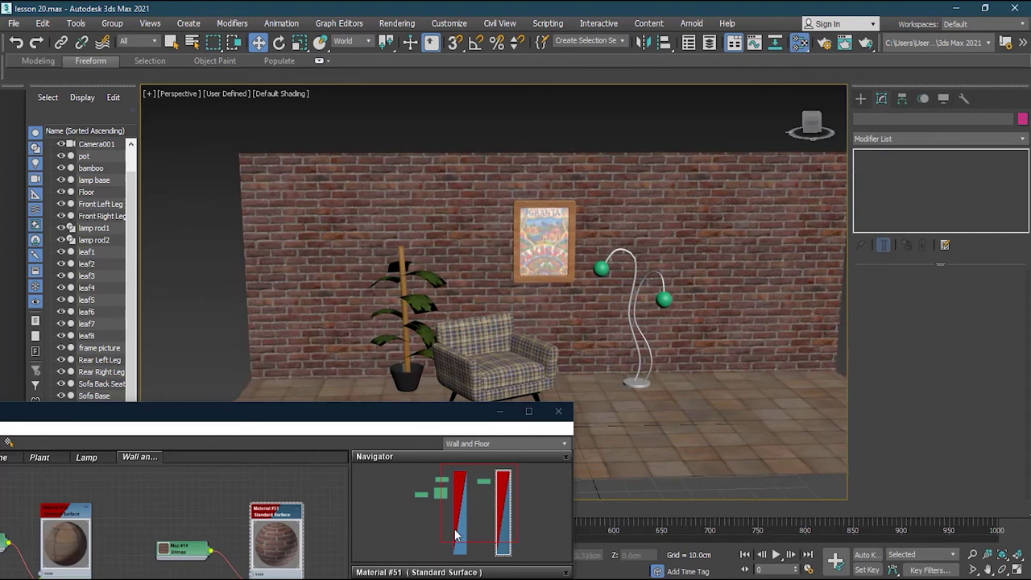
pyautogui.moveTo(423, 415); pyautogui.dragTo(669, 448)
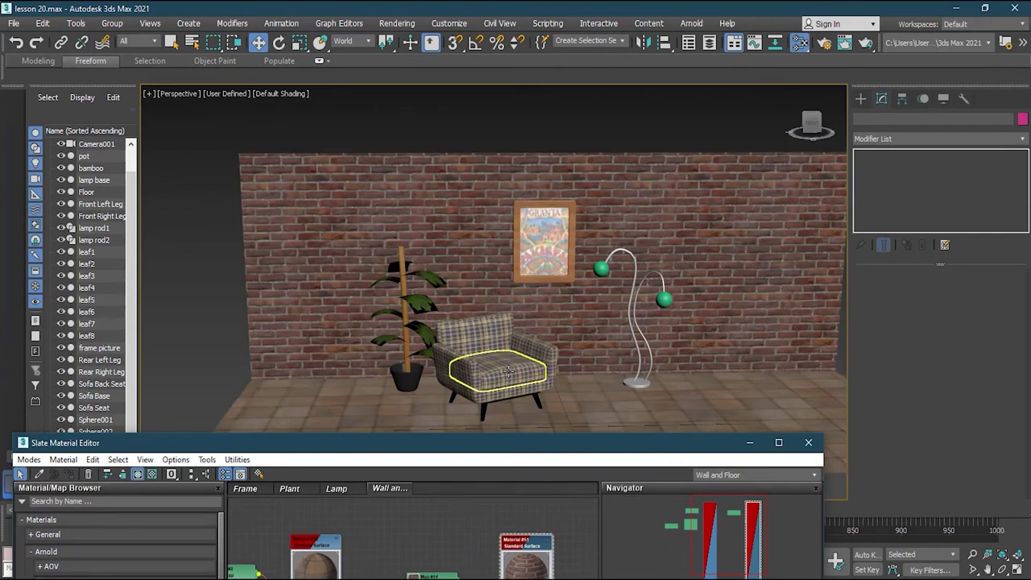
pyautogui.click(515, 391)
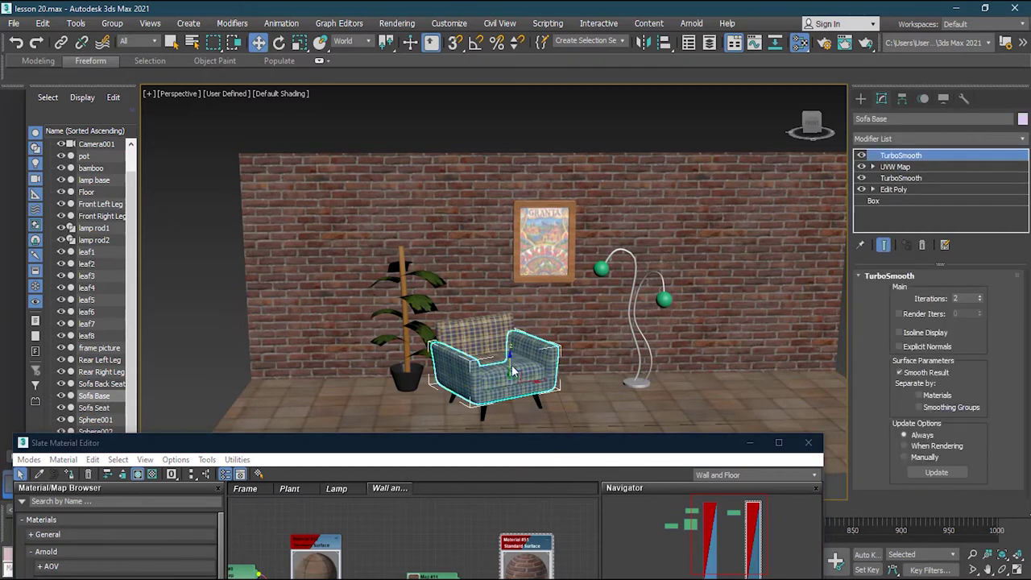
pyautogui.click(480, 333)
pyautogui.click(207, 333)
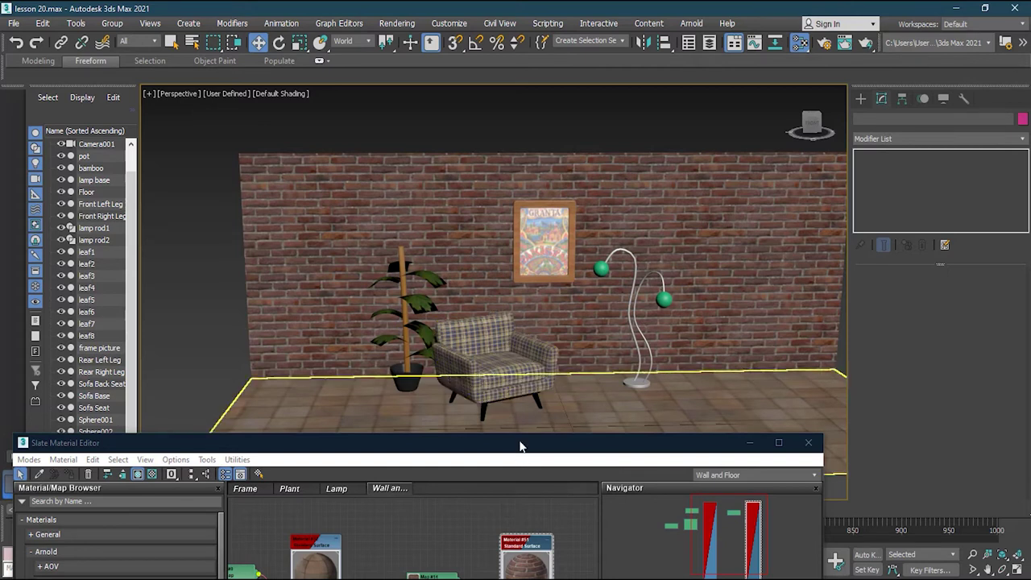
pyautogui.moveTo(520, 445); pyautogui.dragTo(556, 147)
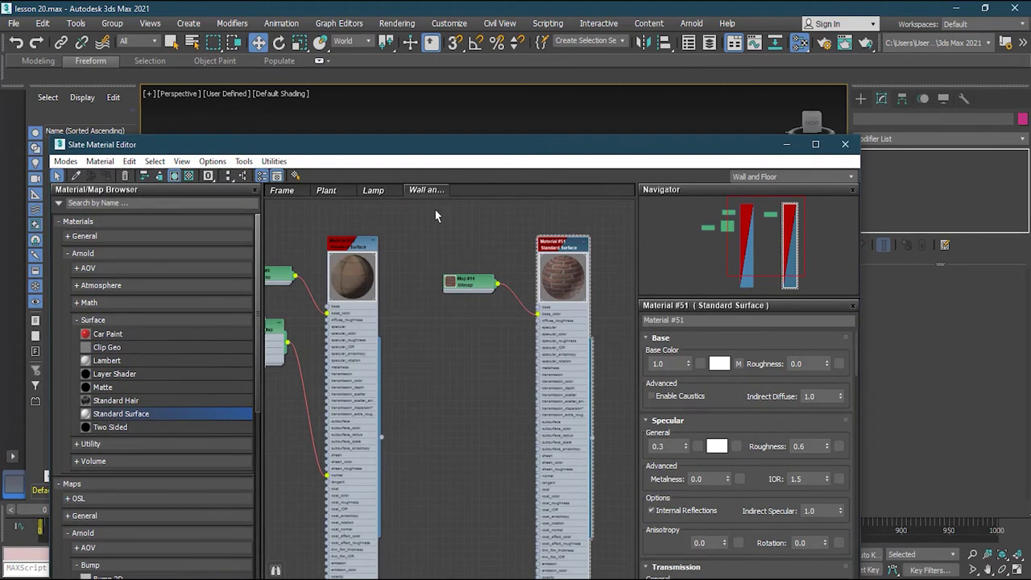
# - Create a new Slate material node view named Sofa
pyautogui.rightClick(418, 189)
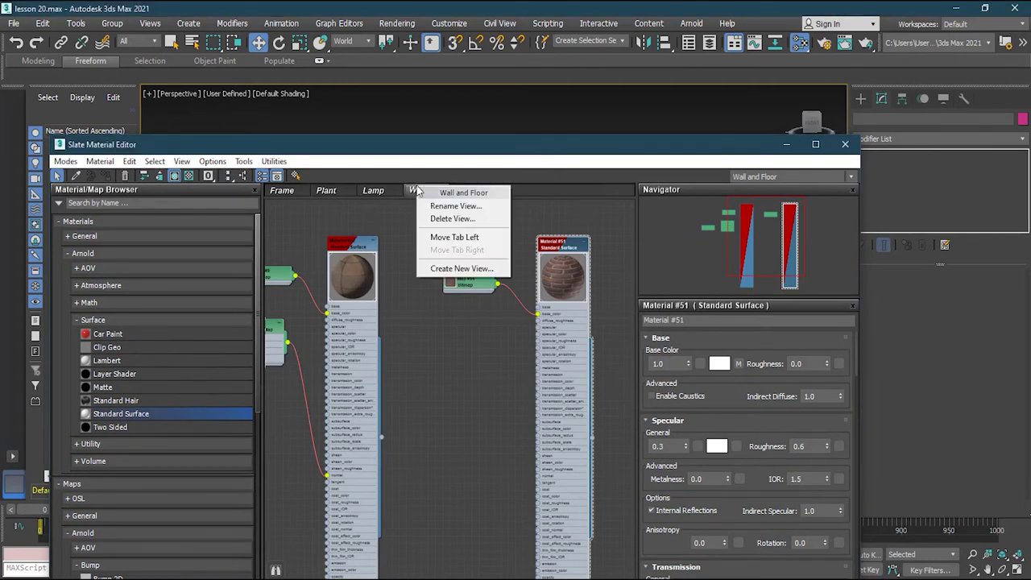
pyautogui.click(472, 268)
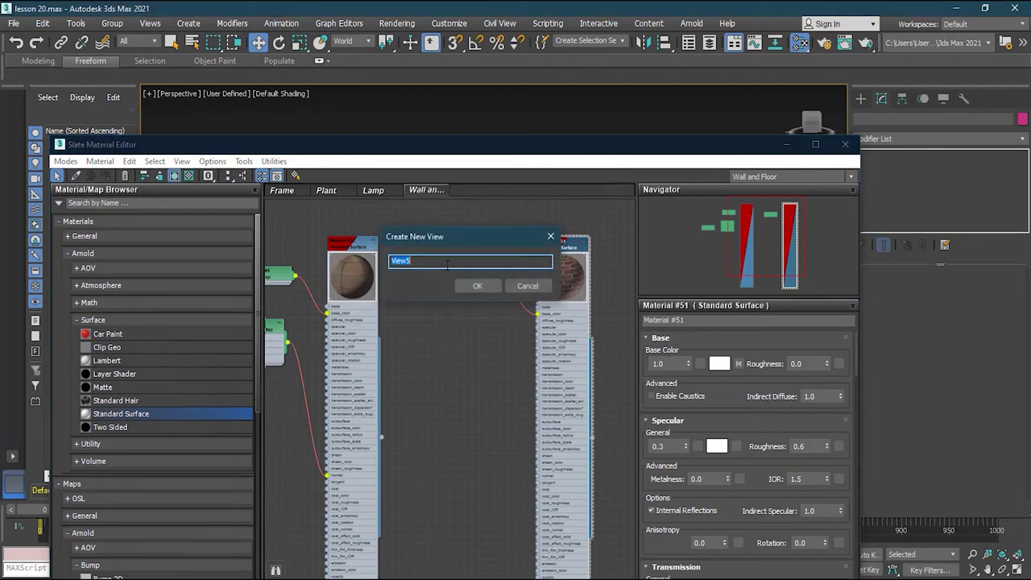
pyautogui.write('Sofa')
pyautogui.press('Return')
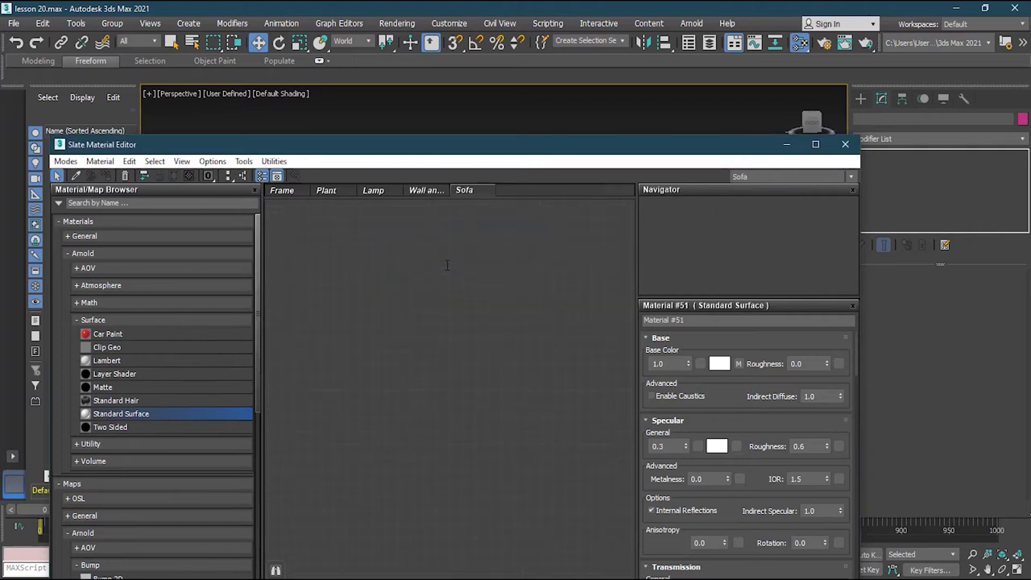
# - Eyedrop the sofa's material into the Sofa view and lay out its pattern and bitmap nodes
pyautogui.moveTo(477, 157); pyautogui.dragTo(481, 411)
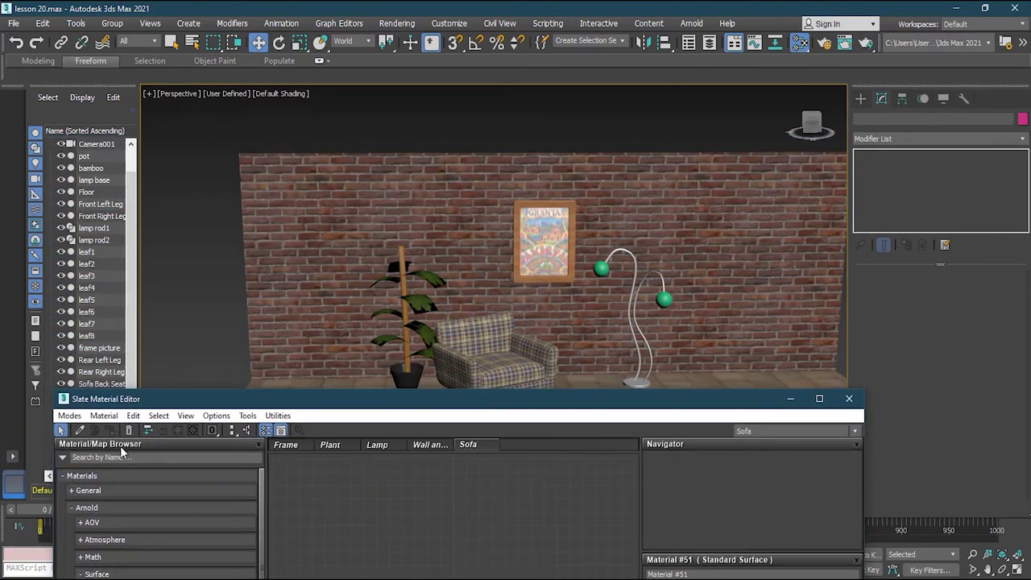
pyautogui.click(79, 430)
pyautogui.click(520, 363)
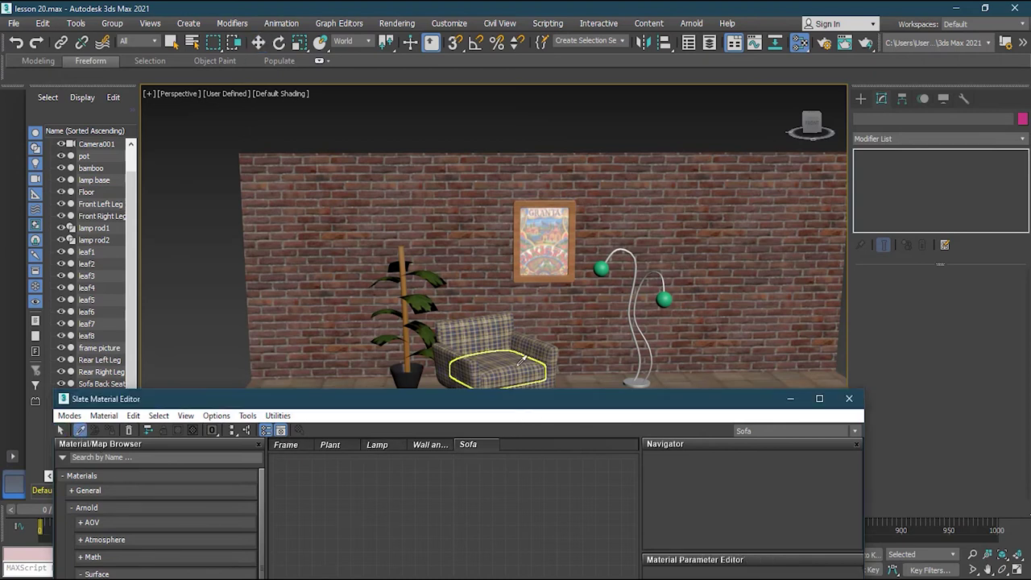
pyautogui.moveTo(516, 399); pyautogui.dragTo(468, 97)
pyautogui.moveTo(395, 270); pyautogui.dragTo(396, 257)
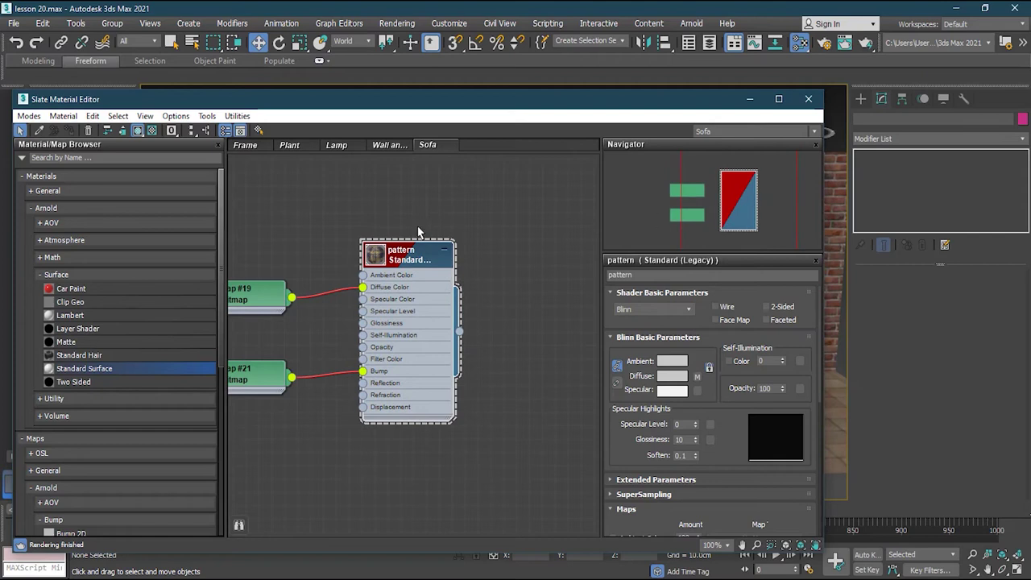
pyautogui.moveTo(263, 299); pyautogui.dragTo(301, 274)
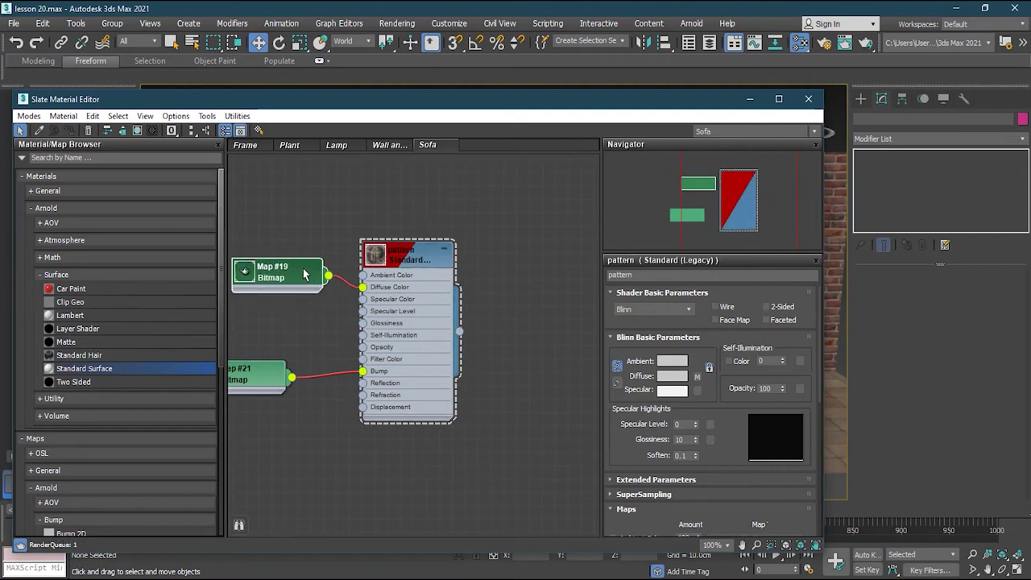
pyautogui.moveTo(259, 379); pyautogui.dragTo(299, 340)
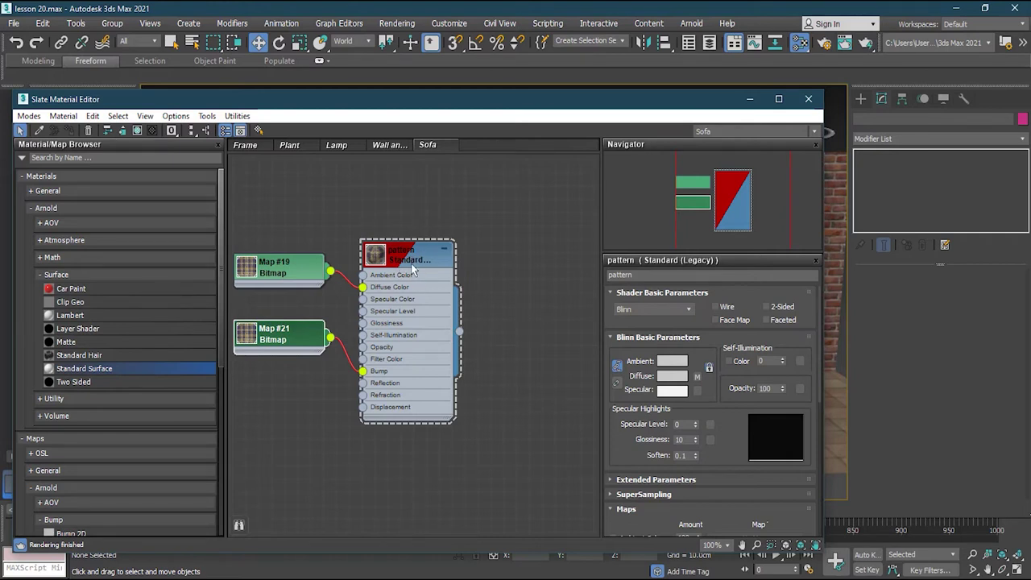
# - Replace the pattern material and Map #19/Map #21 bitmaps with a Standard Surface, base weight 1.0
pyautogui.click(414, 269)
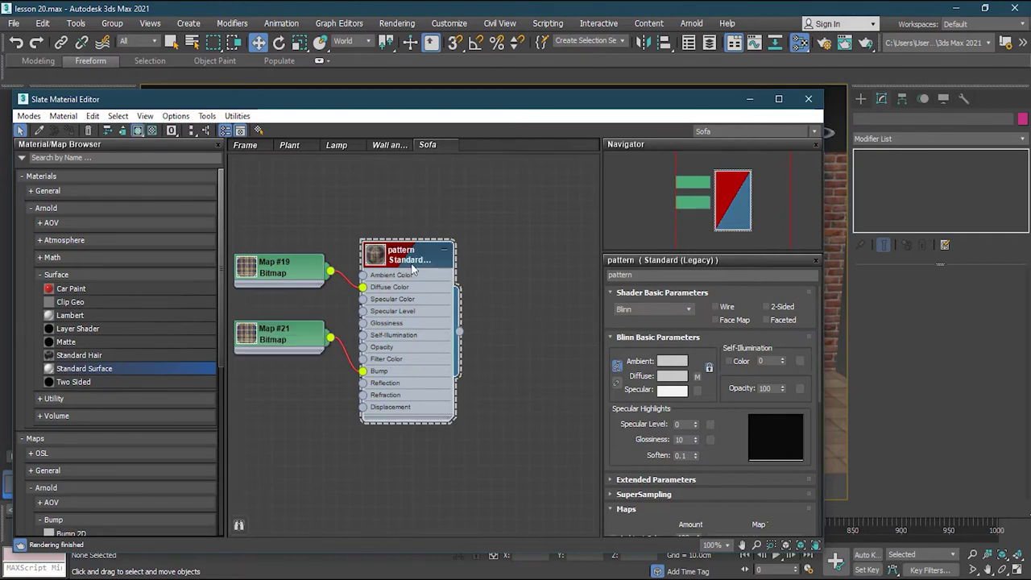
pyautogui.press('Delete')
pyautogui.click(295, 272)
pyautogui.press('Delete')
pyautogui.click(299, 332)
pyautogui.press('Delete')
pyautogui.moveTo(102, 372); pyautogui.dragTo(405, 249)
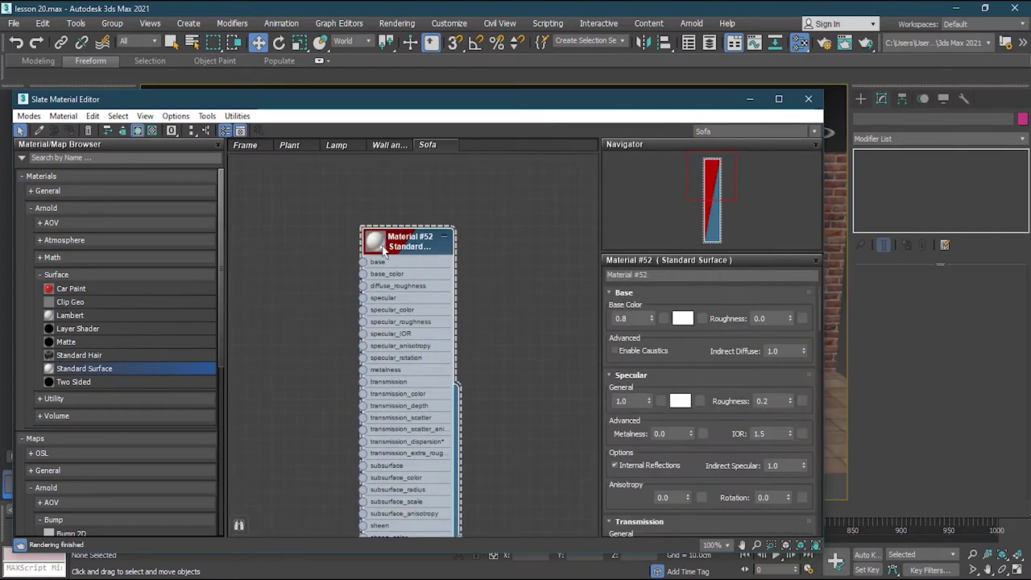
pyautogui.moveTo(652, 321); pyautogui.dragTo(652, 312)
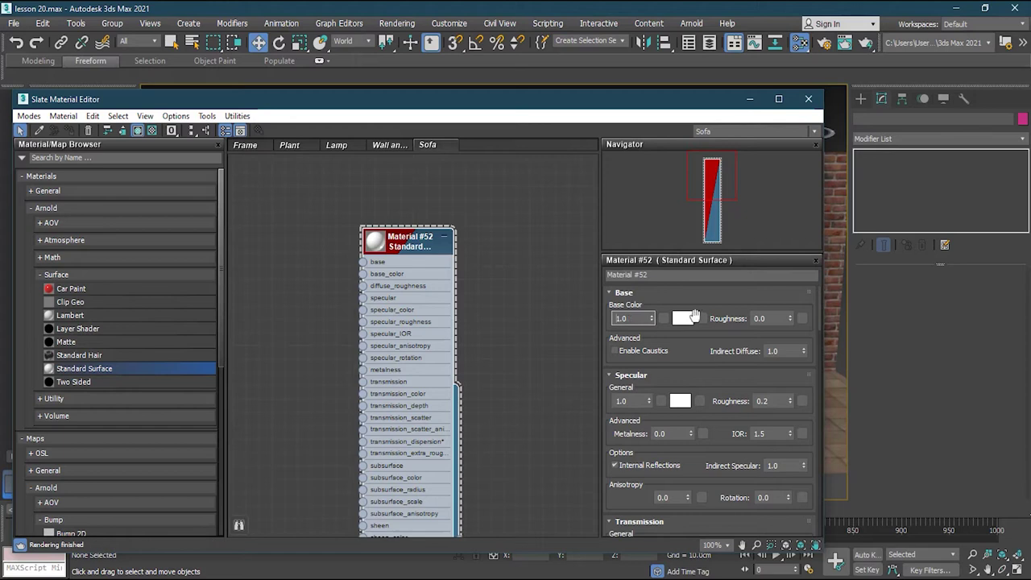
# - Load the plaid TexturesCom fabric bitmap as Material #52's base colour map
pyautogui.click(703, 320)
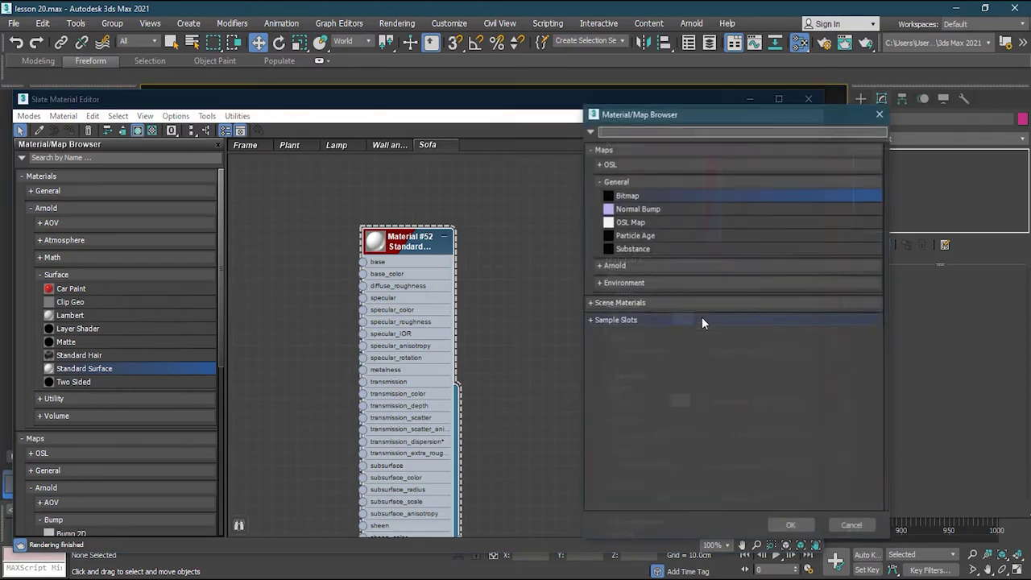
pyautogui.doubleClick(635, 194)
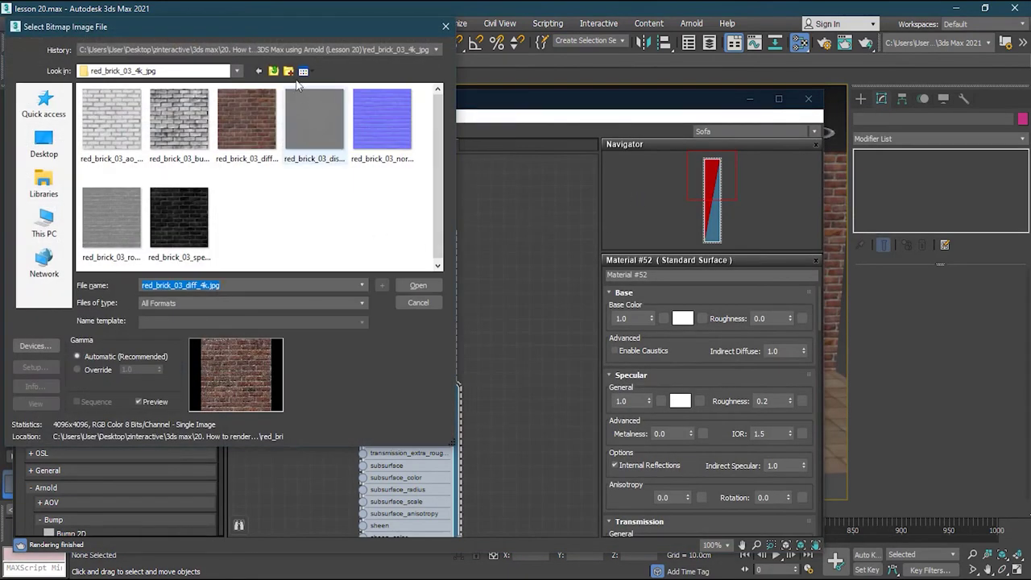
pyautogui.click(274, 71)
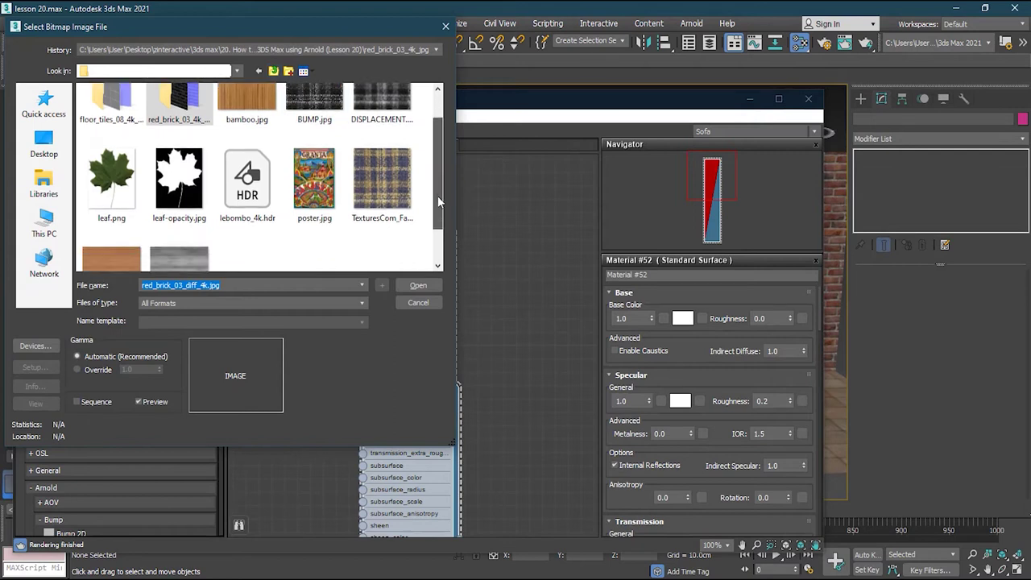
pyautogui.click(380, 204)
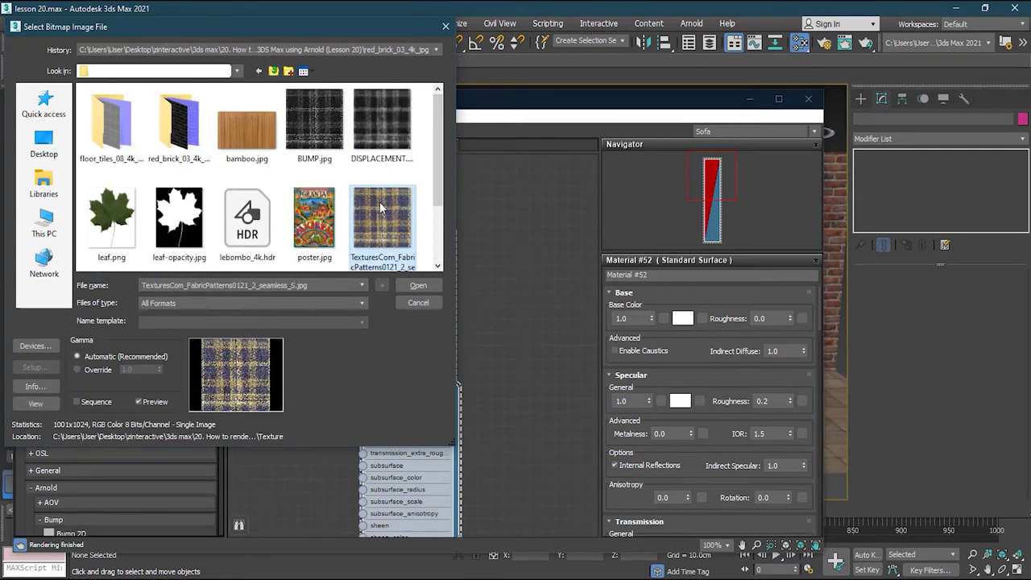
pyautogui.click(419, 286)
pyautogui.moveTo(414, 240); pyautogui.dragTo(467, 229)
pyautogui.moveTo(257, 266); pyautogui.dragTo(310, 306)
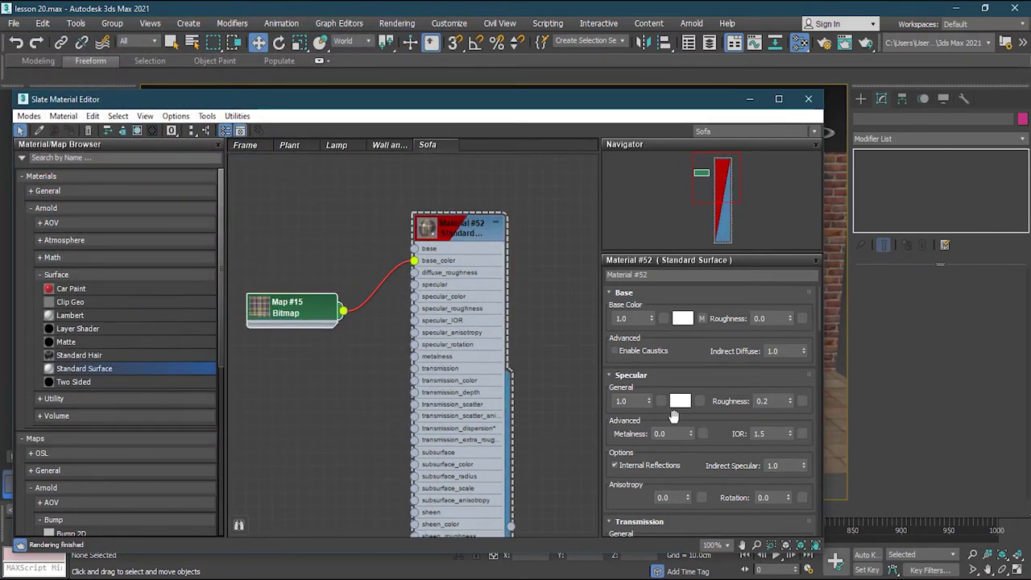
# - Set Material #52's specular weight to 0.0 and enlarge its preview sphere
pyautogui.doubleClick(638, 399)
pyautogui.doubleClick(430, 229)
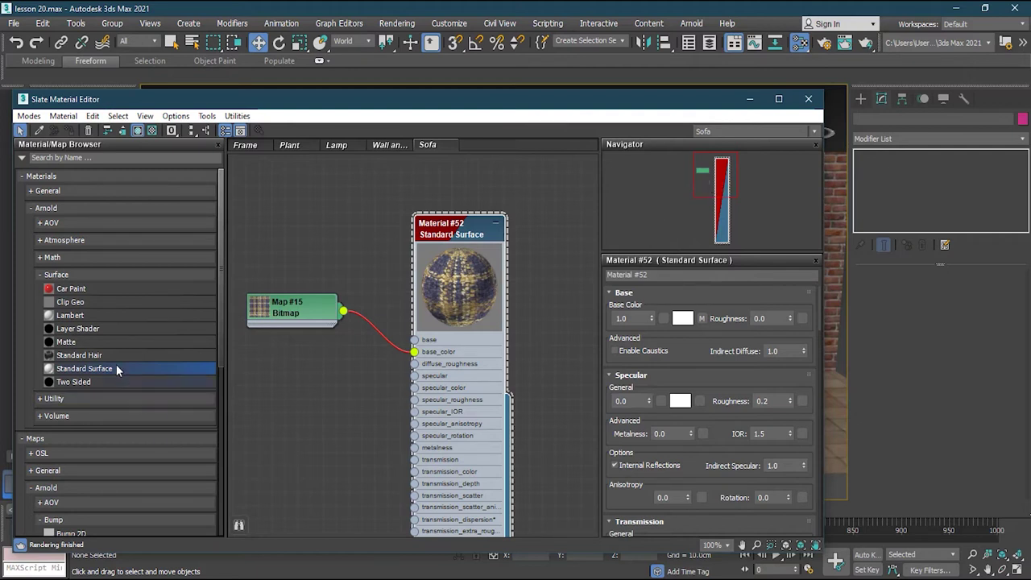
pyautogui.scroll(-3, 97, 433)
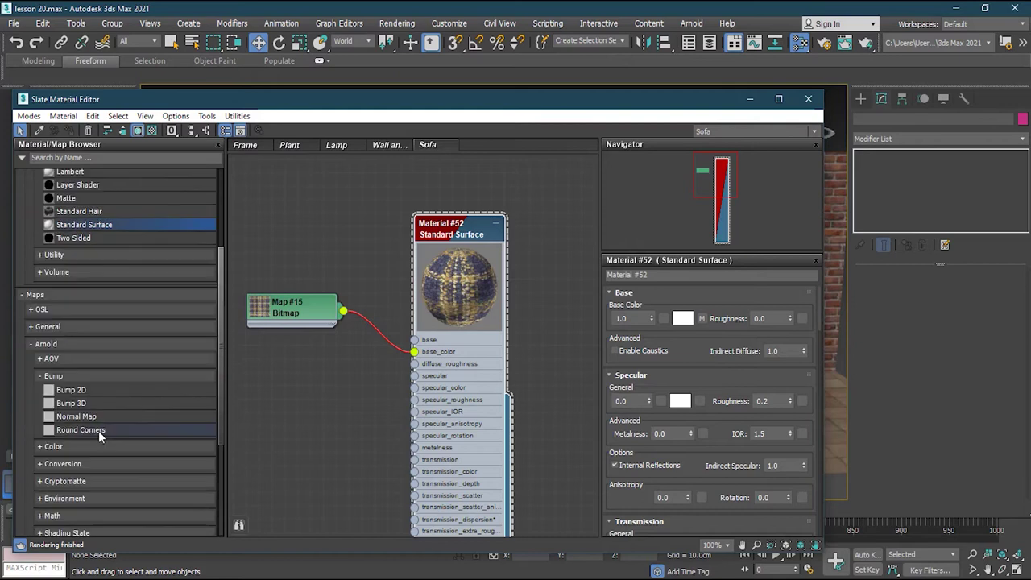
# - Add an Arnold Bump 3D node and load BUMP.jpg as its bump height map
pyautogui.click(71, 390)
pyautogui.scroll(-1, 403, 365)
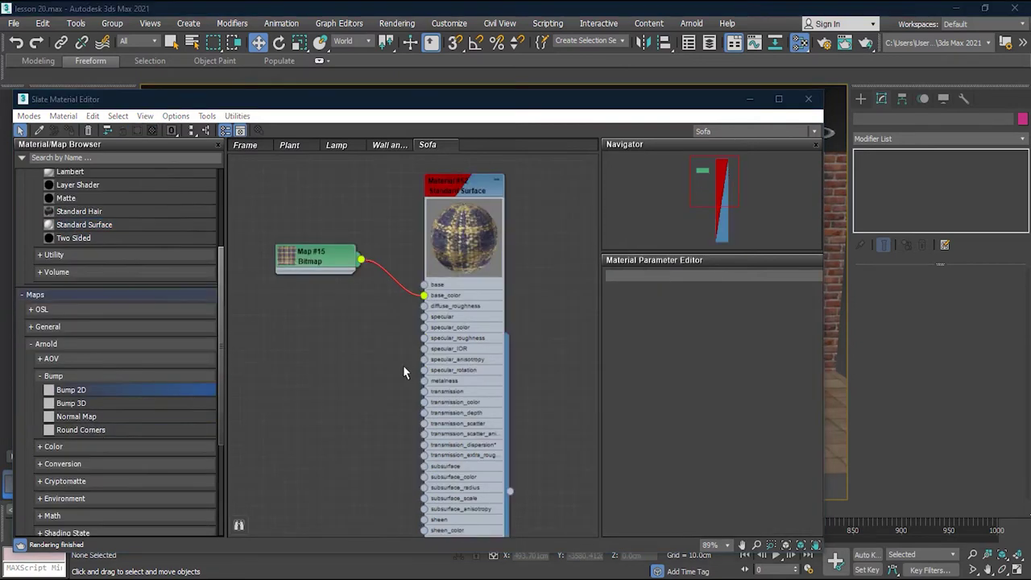
pyautogui.moveTo(66, 405); pyautogui.dragTo(306, 353)
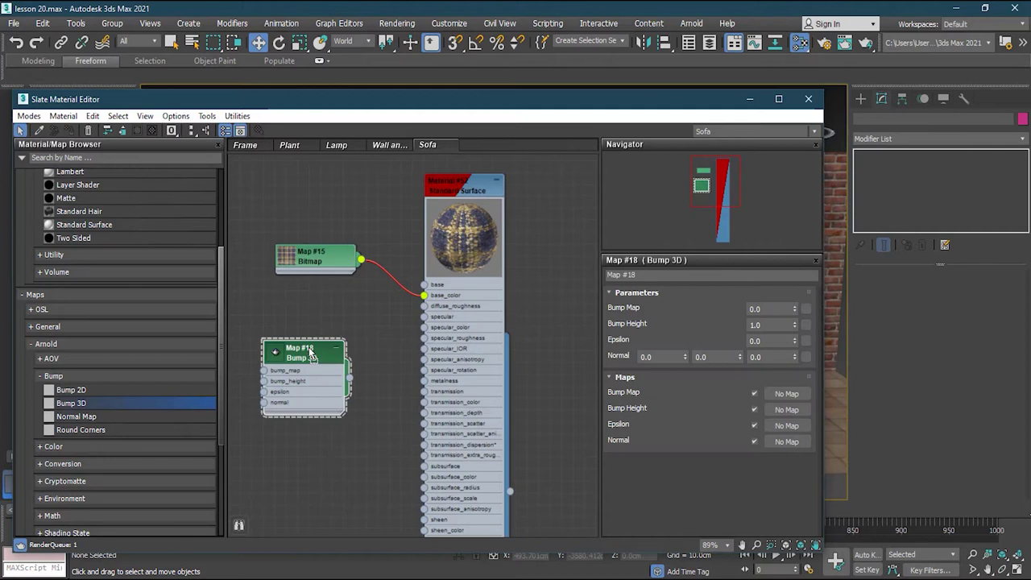
pyautogui.click(788, 411)
pyautogui.click(631, 198)
pyautogui.doubleClick(632, 198)
pyautogui.click(338, 158)
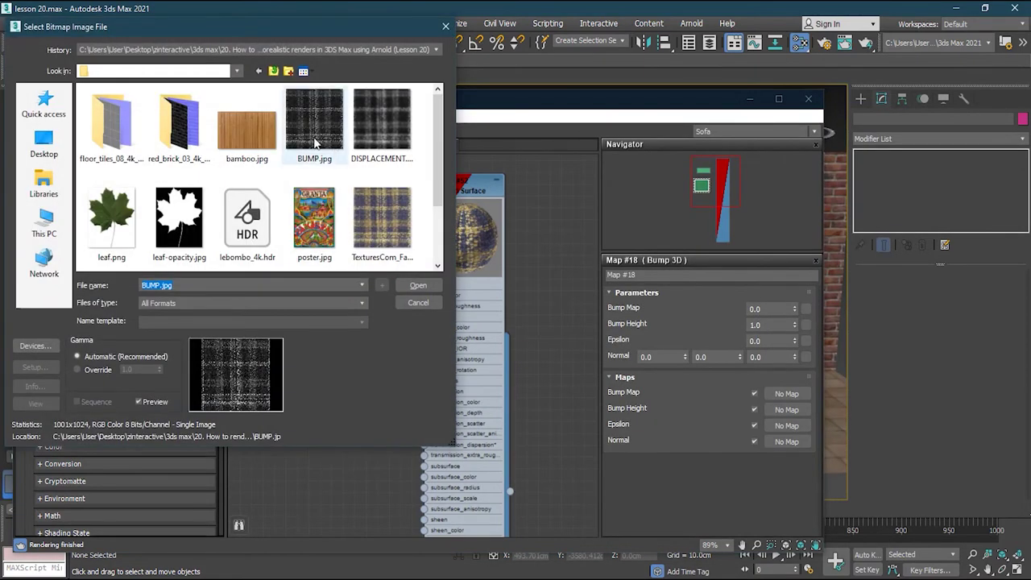
pyautogui.click(418, 286)
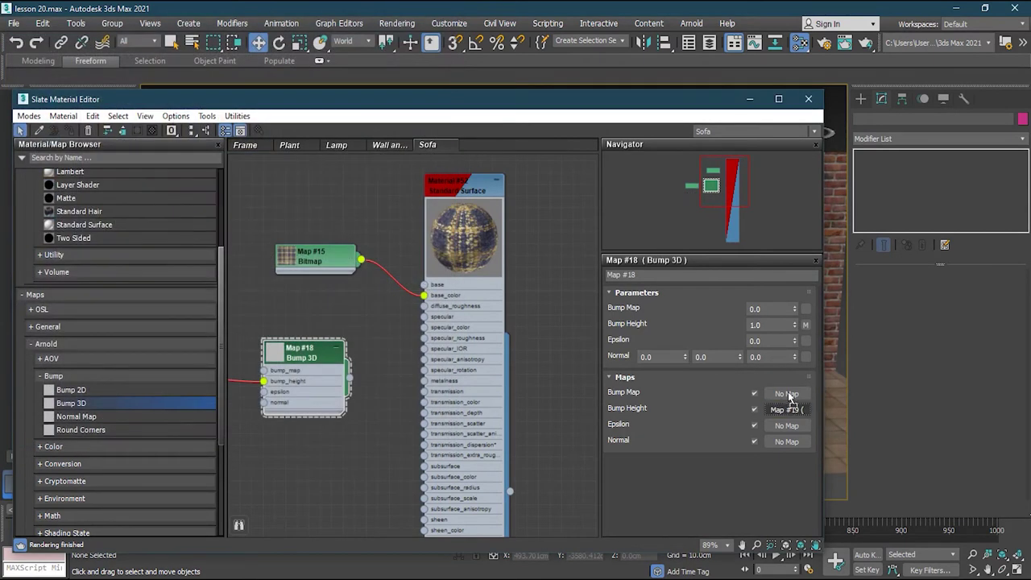
# - Instance the same bitmap into Bump Map and set both bump values to 10
pyautogui.moveTo(787, 409); pyautogui.dragTo(790, 397)
pyautogui.click(387, 370)
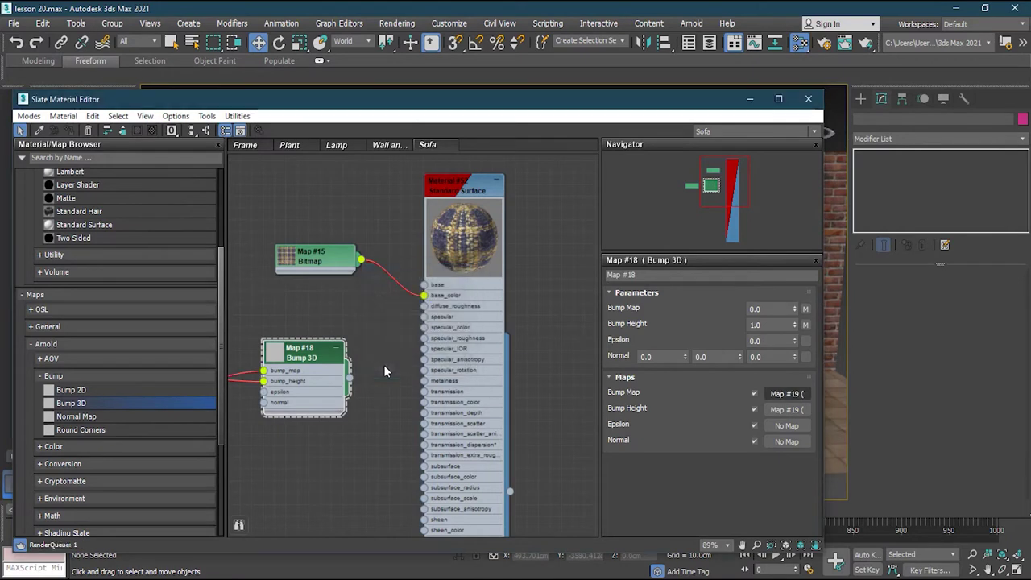
pyautogui.moveTo(775, 325); pyautogui.dragTo(722, 326)
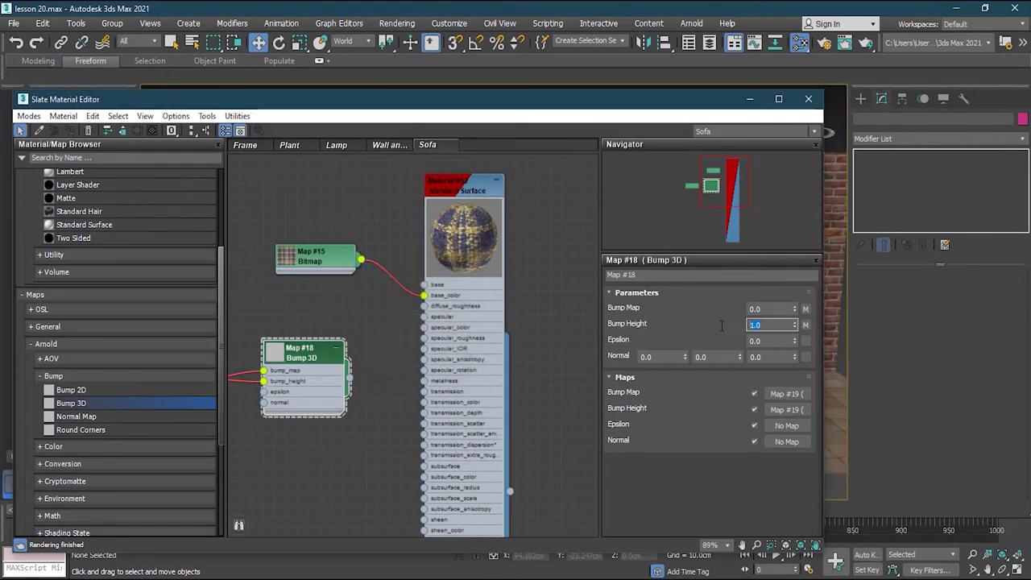
pyautogui.write('10')
pyautogui.hotkey('shift', 'Tab')
pyautogui.write('10')
pyautogui.press('Return')
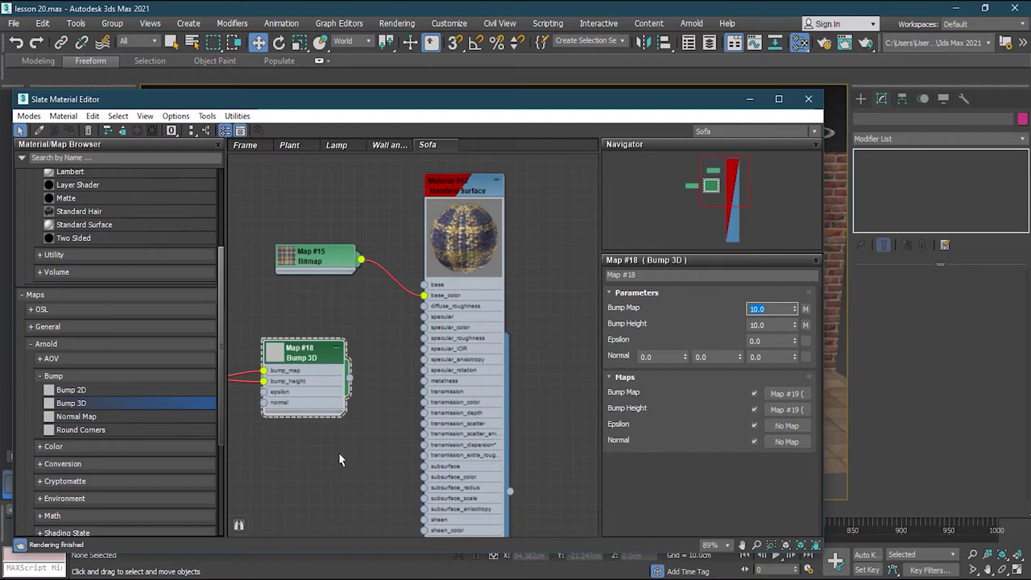
# - Wire the Bump 3D output into Material #52's Normal (Bump) input as an instance
pyautogui.doubleClick(452, 194)
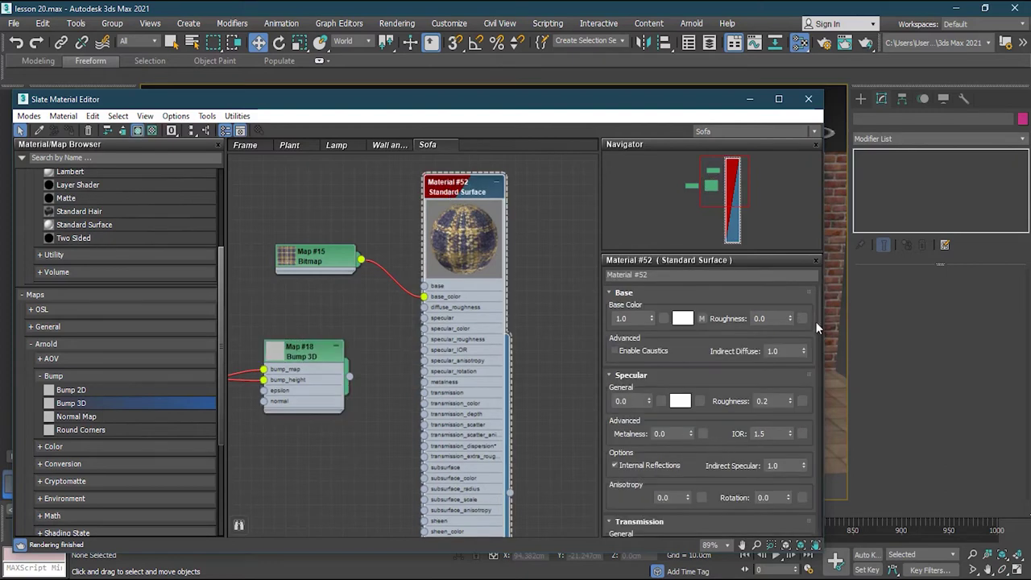
pyautogui.moveTo(818, 321); pyautogui.dragTo(809, 405)
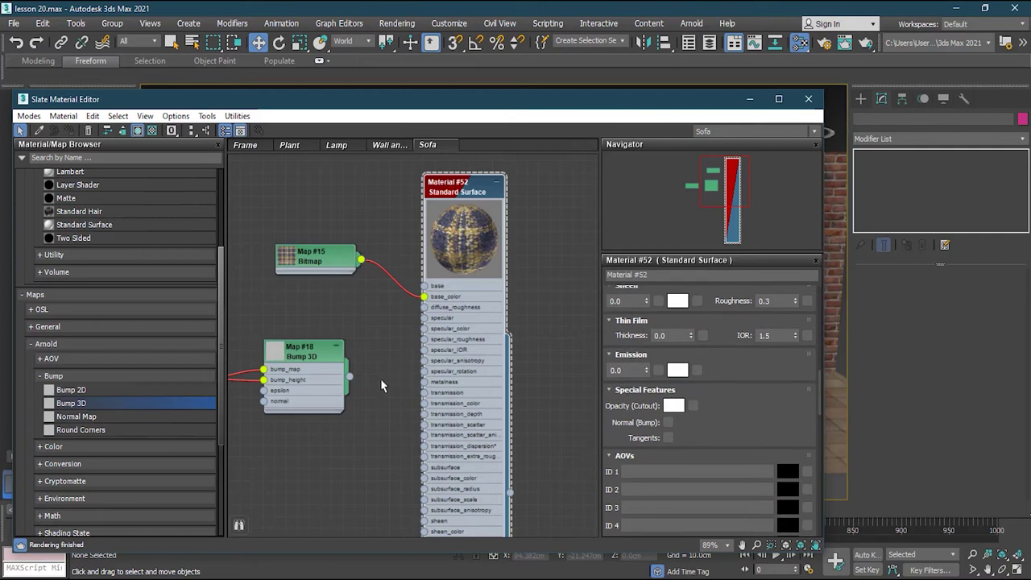
pyautogui.moveTo(427, 412); pyautogui.dragTo(668, 423)
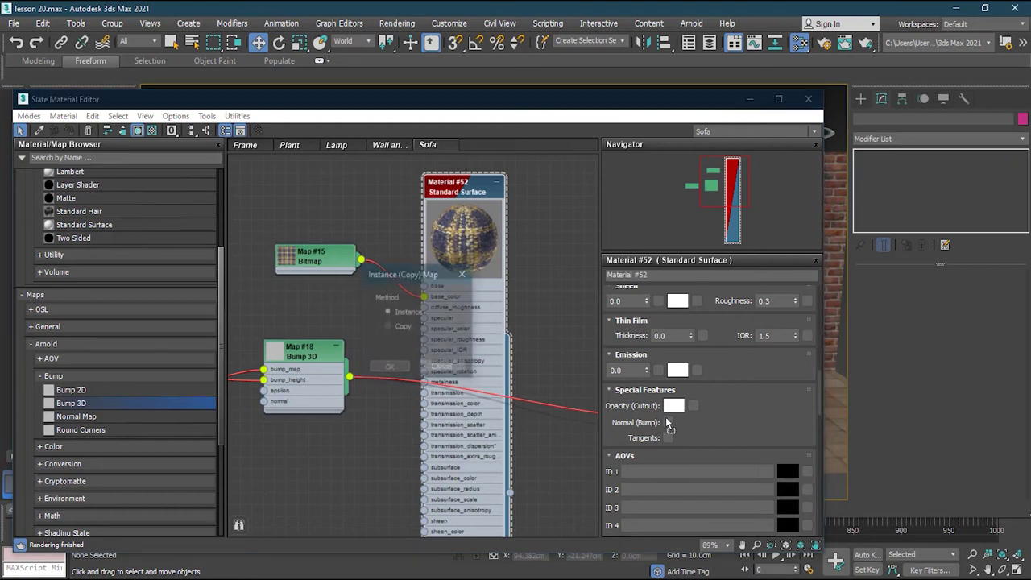
pyautogui.click(390, 366)
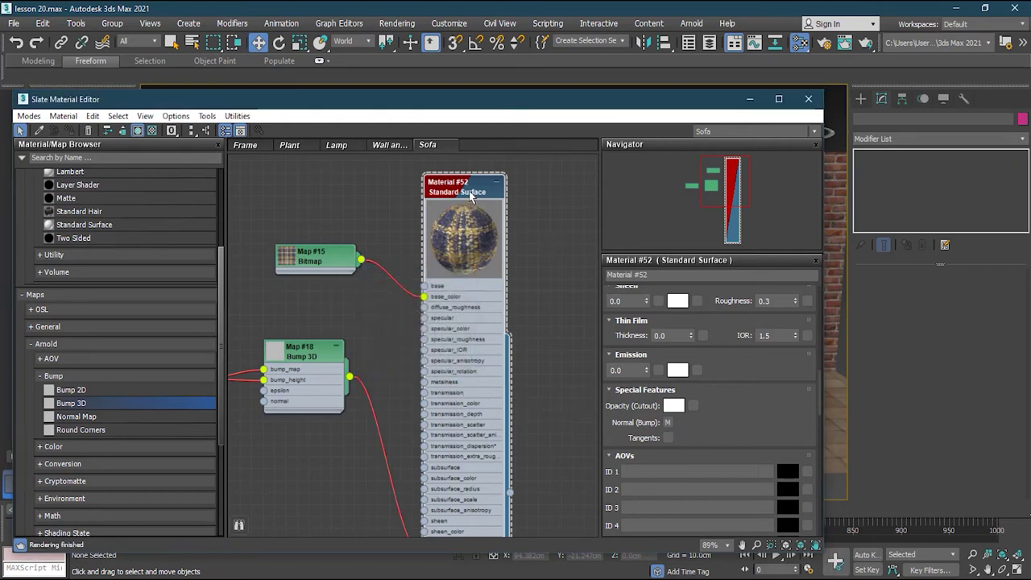
pyautogui.moveTo(564, 102); pyautogui.dragTo(548, 415)
# - Assign Material #52 to the sofa's seat, back and base, then deselect to check the plaid
pyautogui.click(483, 388)
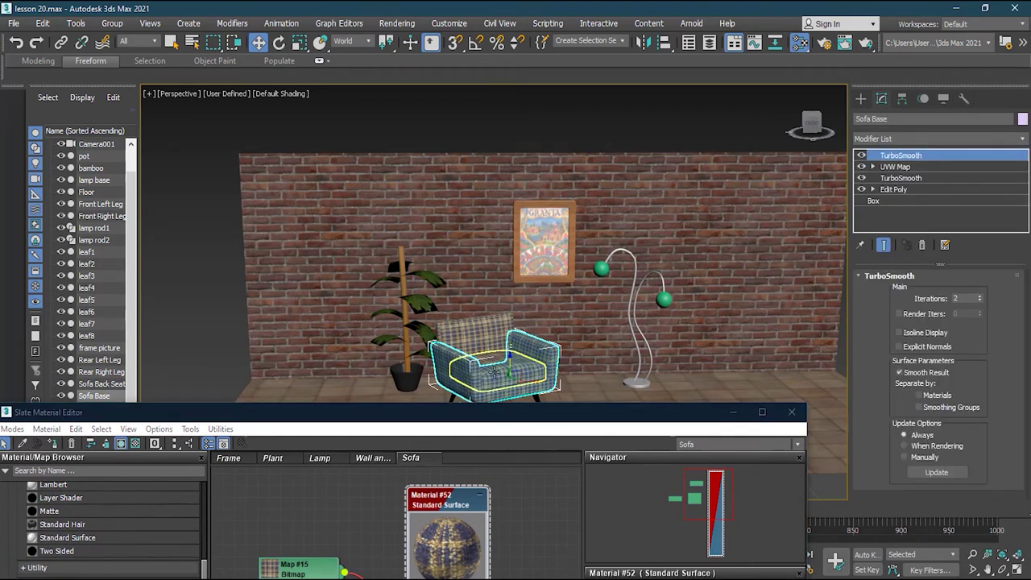
pyautogui.doubleClick(494, 374)
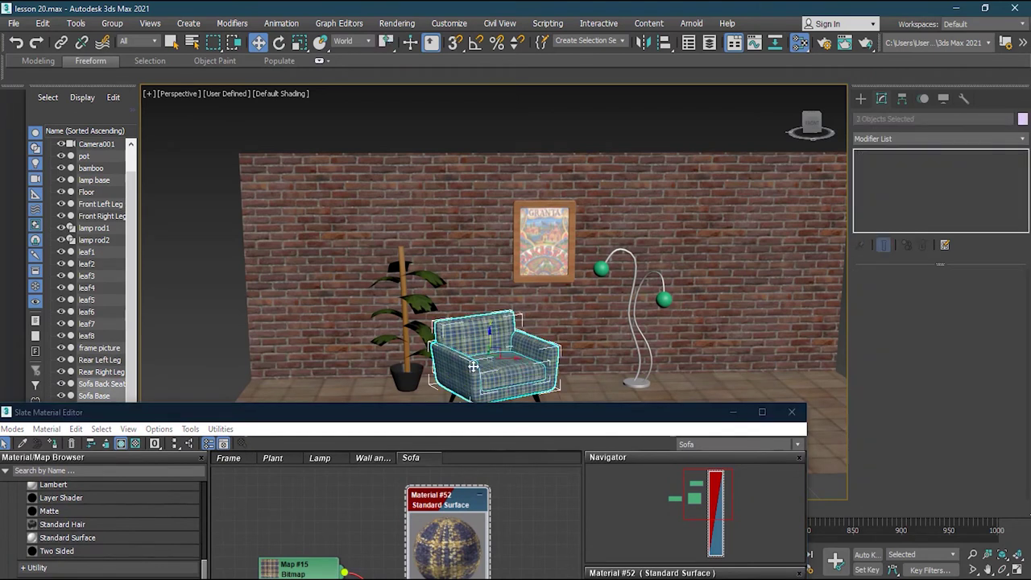
pyautogui.rightClick(456, 495)
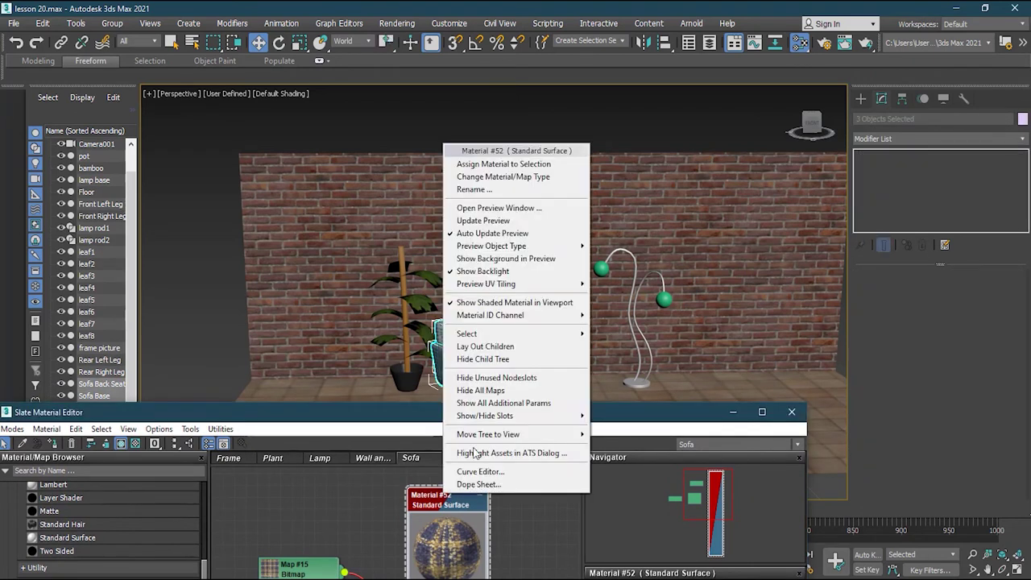
pyautogui.click(504, 164)
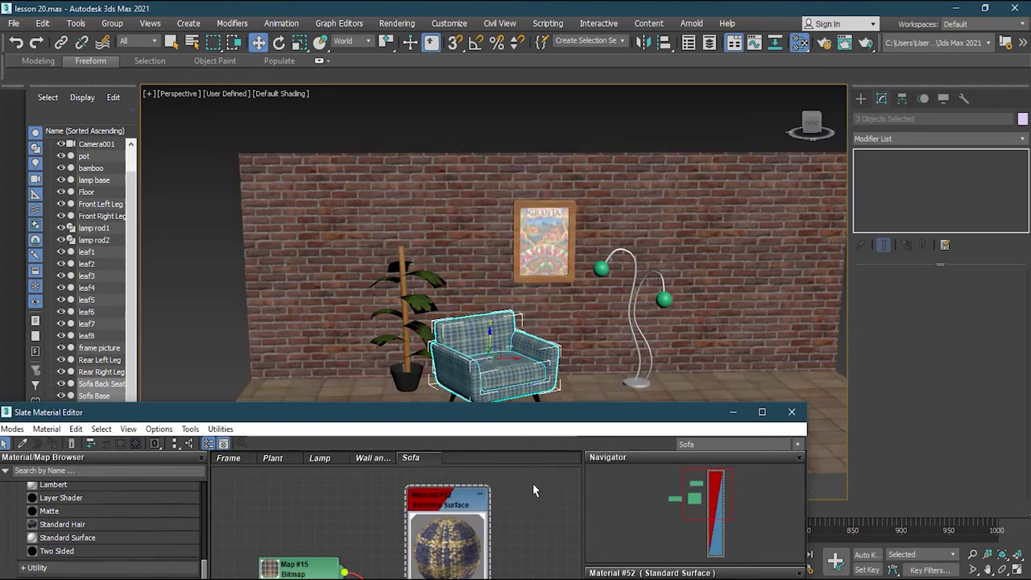
pyautogui.click(216, 320)
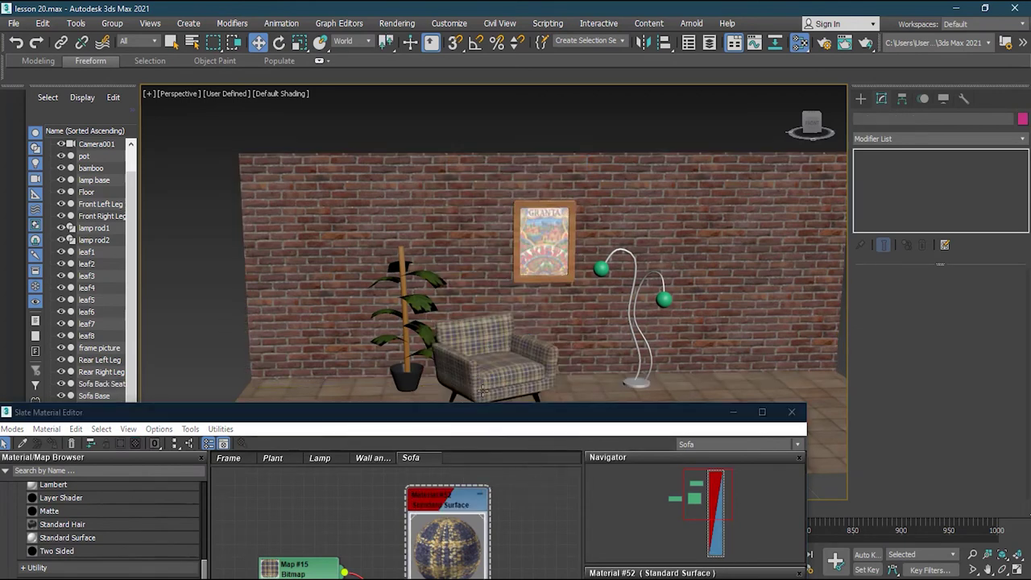
pyautogui.click(498, 370)
pyautogui.click(504, 491)
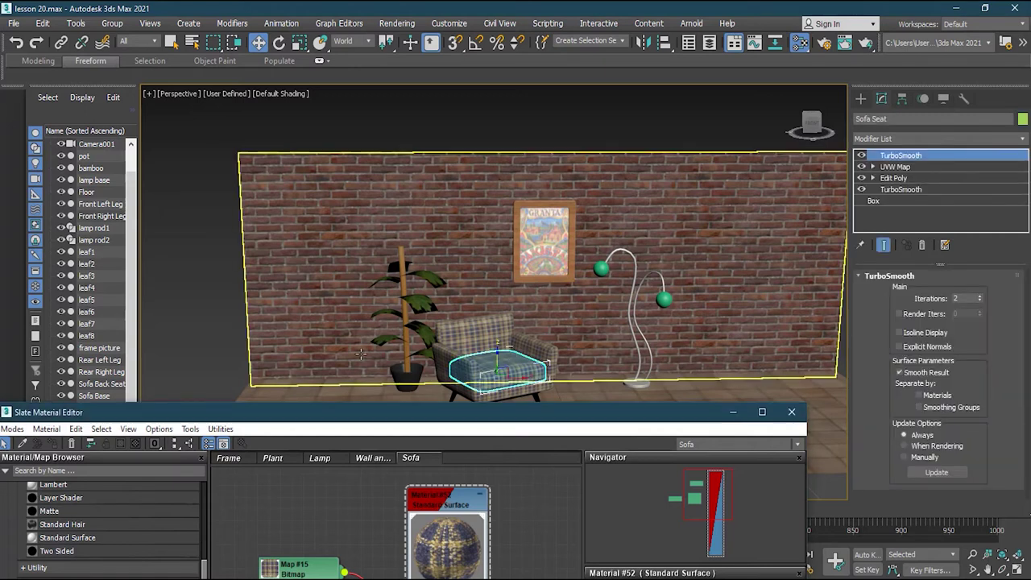
pyautogui.click(215, 335)
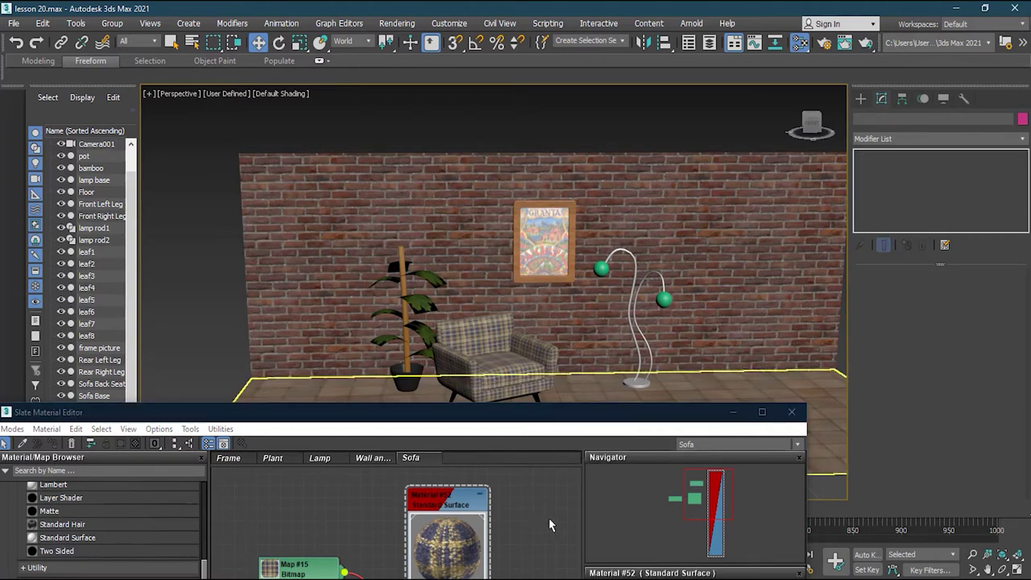
pyautogui.moveTo(527, 406); pyautogui.dragTo(527, 491)
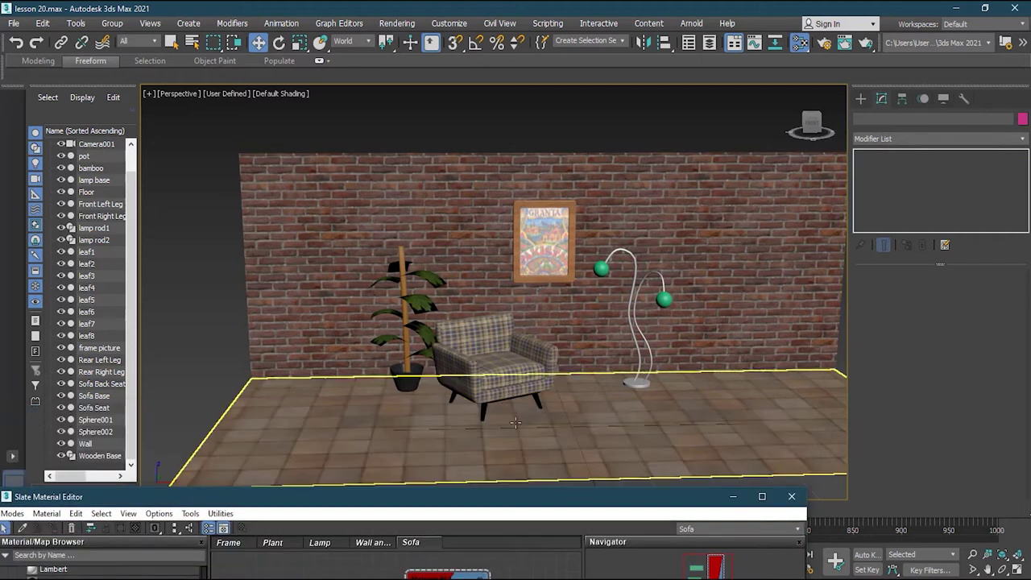
# - Select the sofa's four legs and its wooden base together
pyautogui.scroll(-3, 520, 438)
pyautogui.scroll(8, 521, 440)
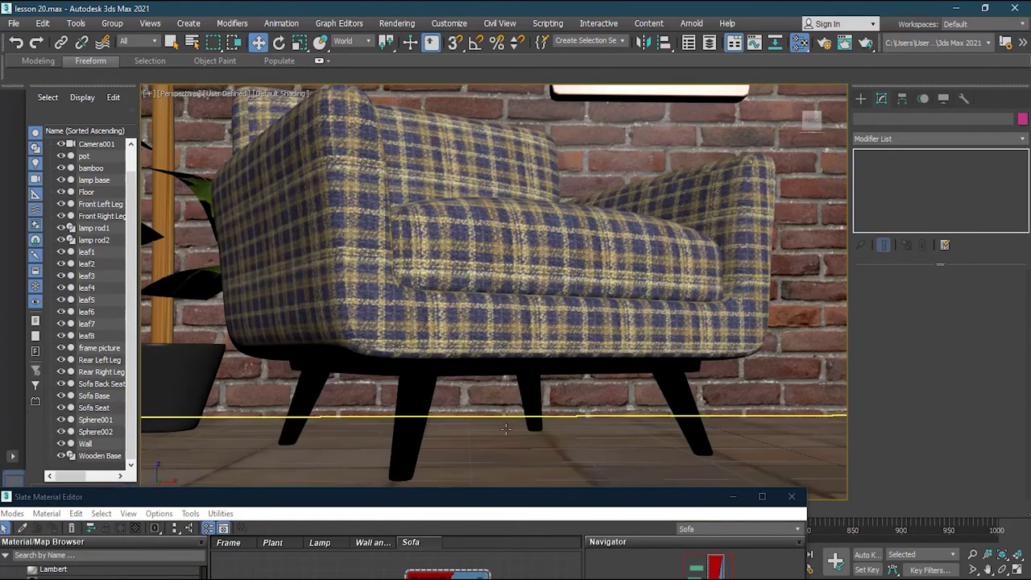
pyautogui.scroll(-2, 520, 441)
pyautogui.scroll(2, 515, 435)
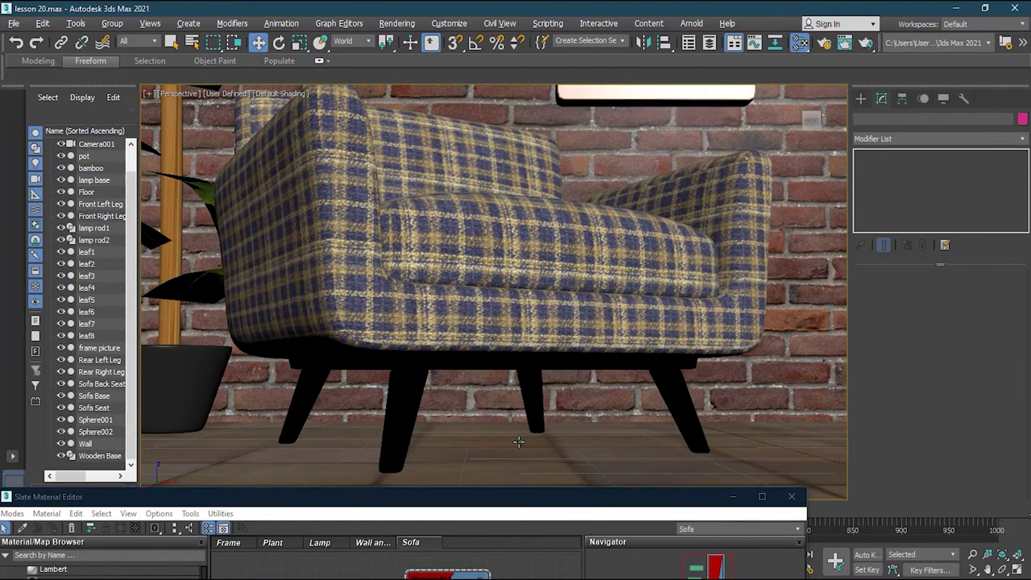
pyautogui.click(418, 357)
pyautogui.click(304, 401)
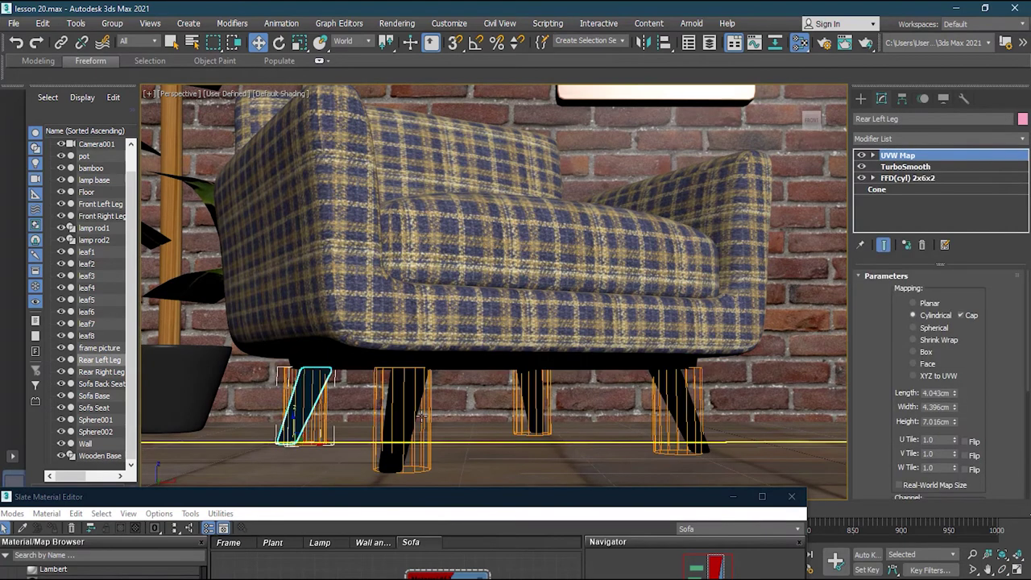
pyautogui.keyDown('ctrl'); pyautogui.click(413, 407); pyautogui.keyUp('ctrl')
pyautogui.keyDown('ctrl'); pyautogui.click(530, 399); pyautogui.keyUp('ctrl')
pyautogui.keyDown('ctrl'); pyautogui.click(668, 411); pyautogui.keyUp('ctrl')
pyautogui.keyDown('ctrl'); pyautogui.click(627, 367); pyautogui.keyUp('ctrl')
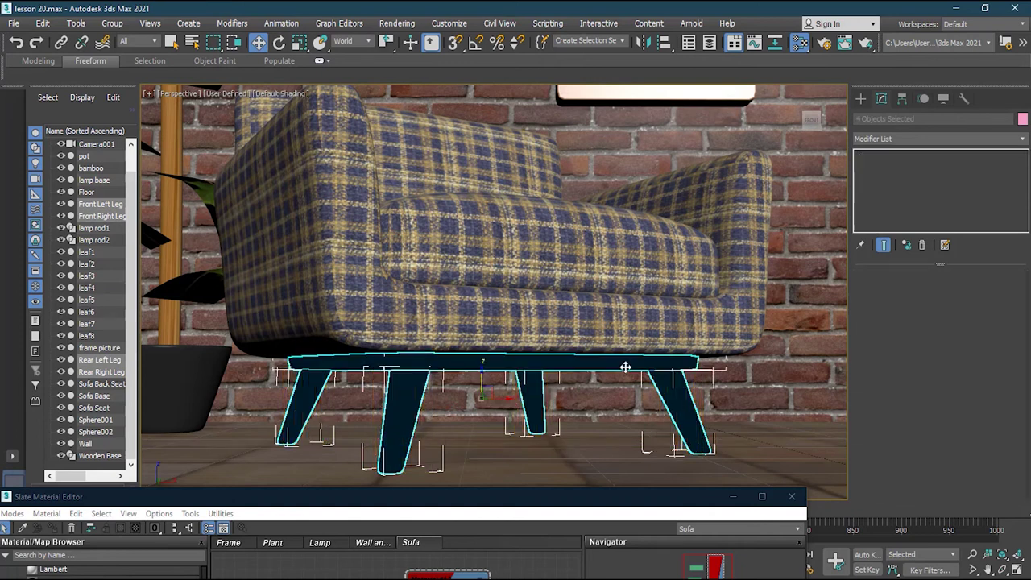
# - Assign the Frame view's wood Material #25 to the selected legs and base
pyautogui.moveTo(483, 503); pyautogui.dragTo(516, 123)
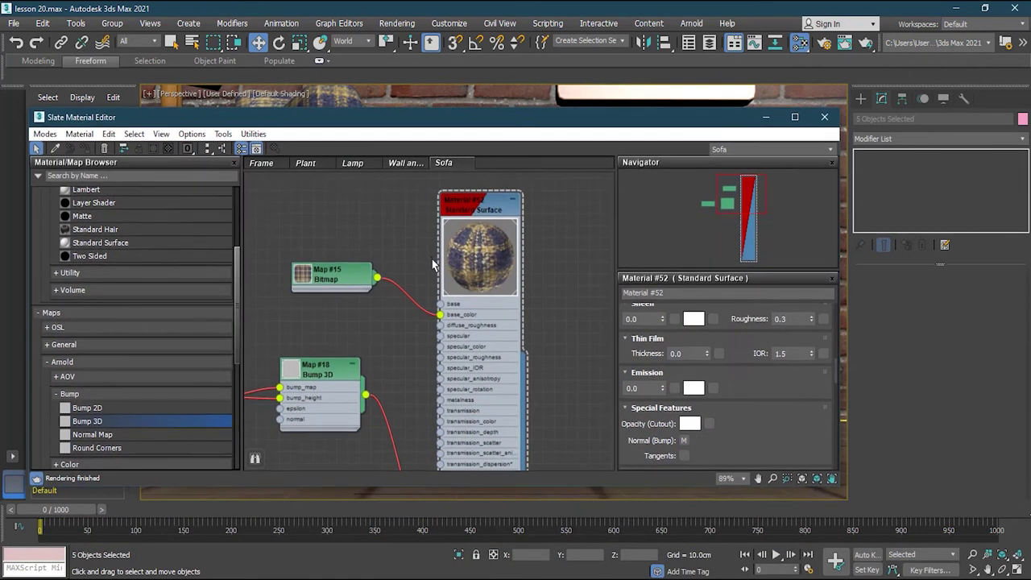
pyautogui.moveTo(746, 207); pyautogui.dragTo(757, 207)
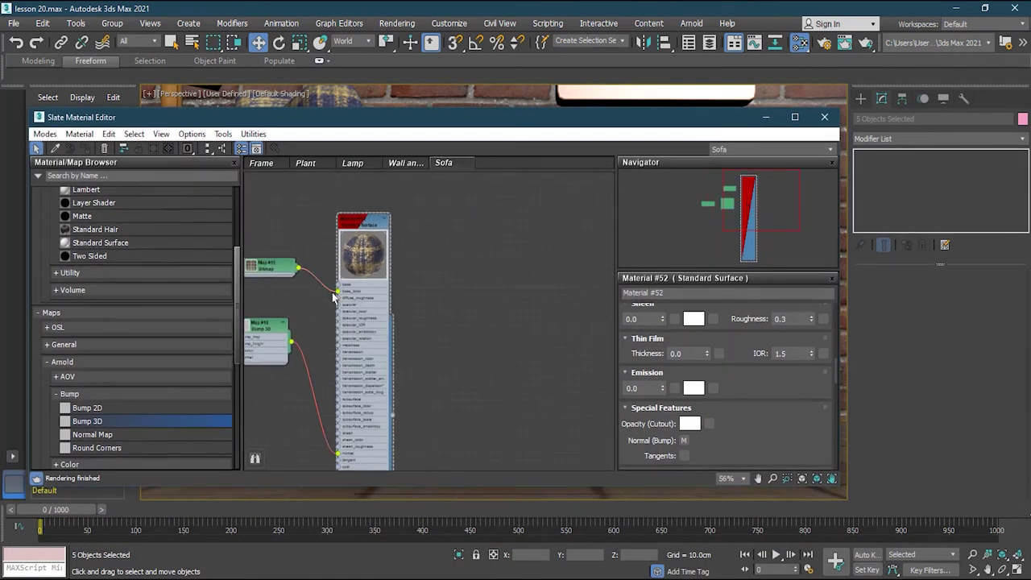
pyautogui.scroll(3, 202, 271)
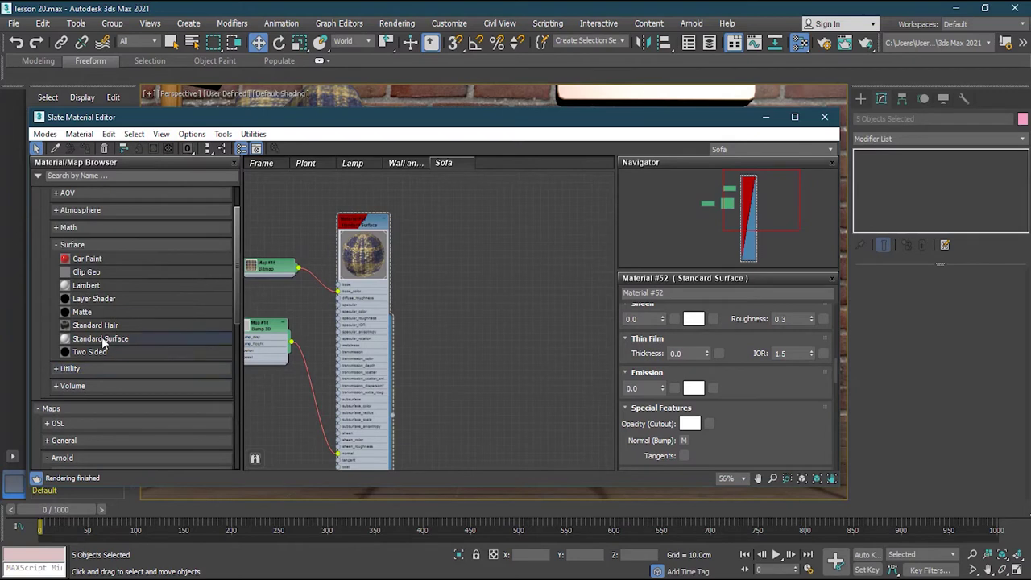
pyautogui.click(271, 165)
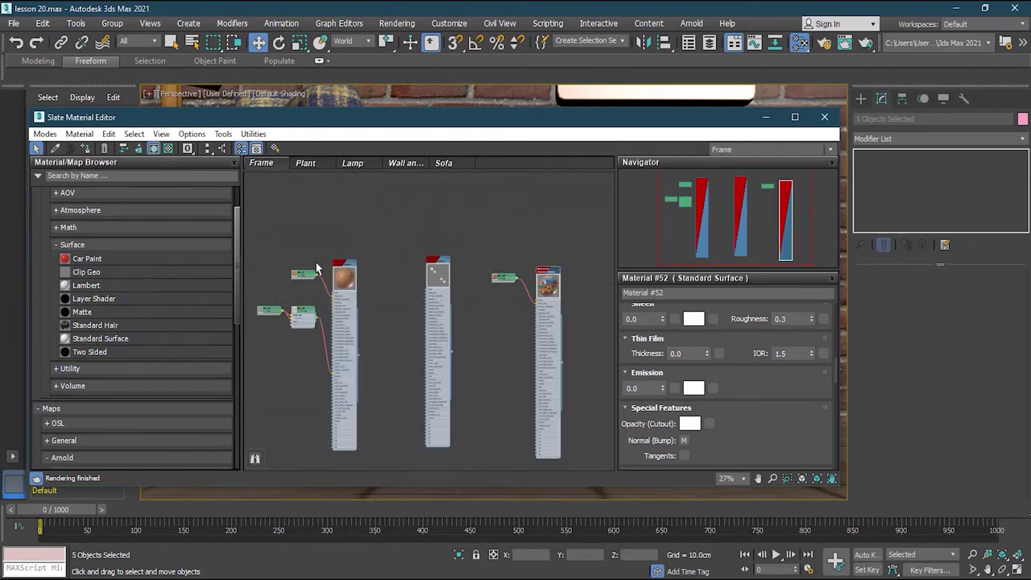
pyautogui.scroll(6, 321, 270)
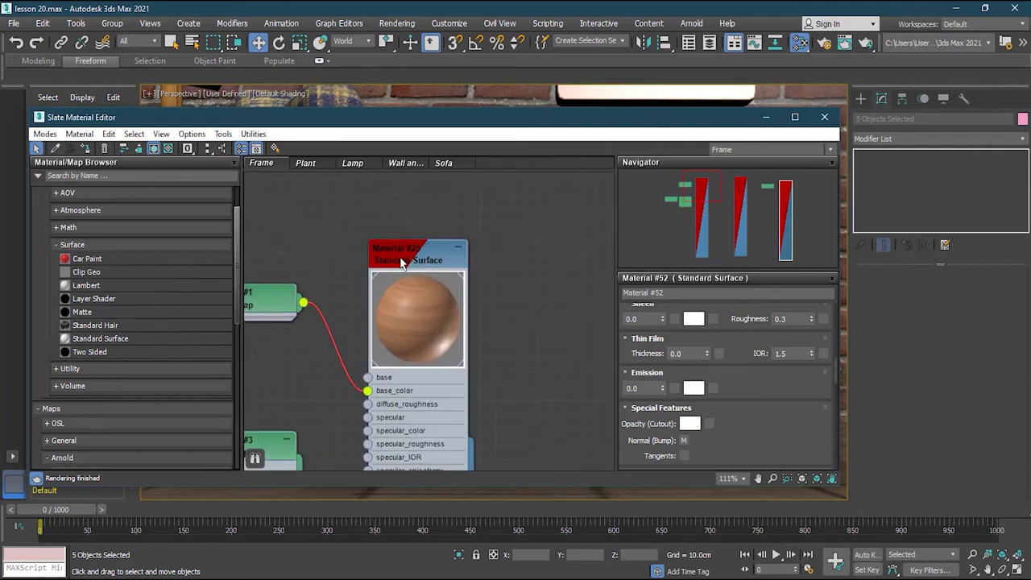
pyautogui.moveTo(435, 118); pyautogui.dragTo(433, 417)
pyautogui.rightClick(416, 549)
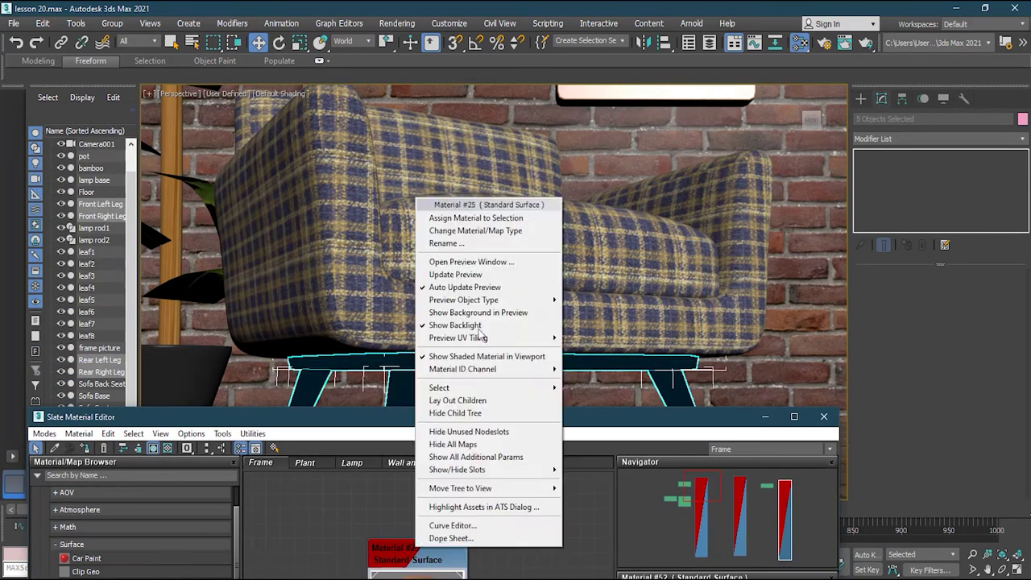
pyautogui.click(472, 219)
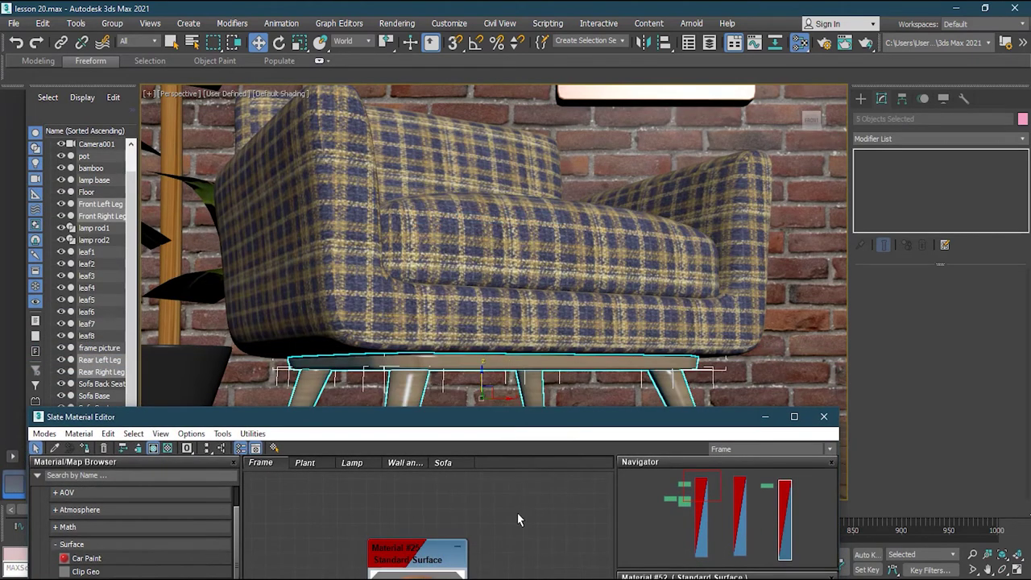
pyautogui.click(458, 464)
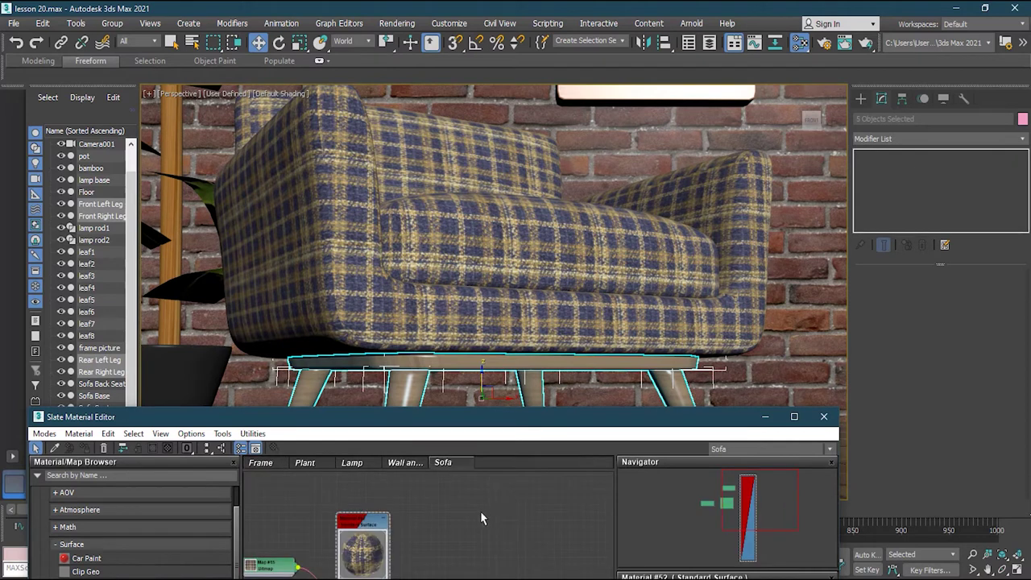
# - Orbit and zoom the viewport to a frontal view of the whole room
pyautogui.click(442, 387)
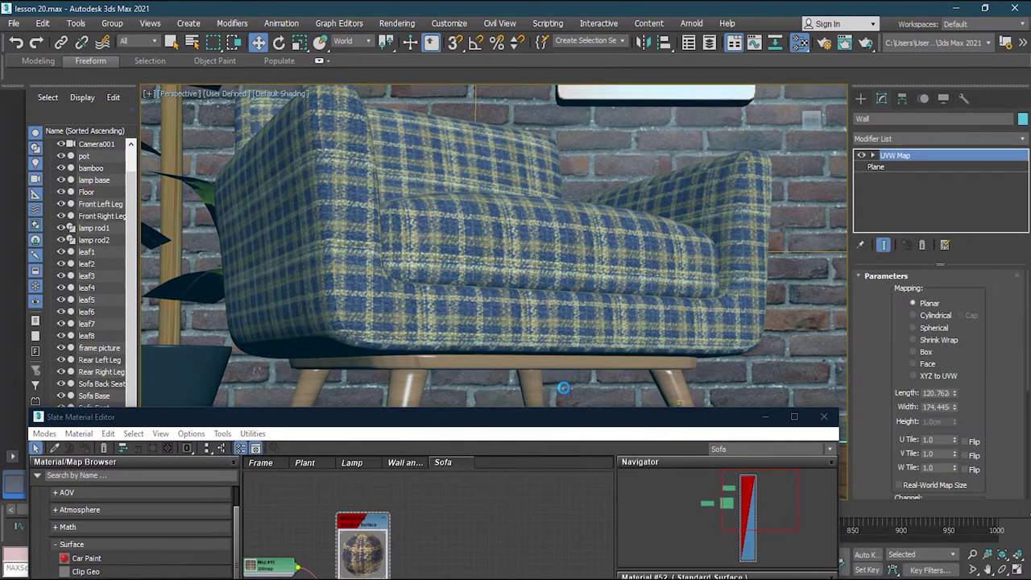
pyautogui.scroll(-3, 545, 343)
pyautogui.scroll(-2, 545, 344)
pyautogui.scroll(-3, 546, 343)
pyautogui.keyDown('alt'); pyautogui.moveTo(545, 343); pyautogui.dragTo(620, 299, button='middle'); pyautogui.keyUp('alt')
pyautogui.scroll(1, 620, 299)
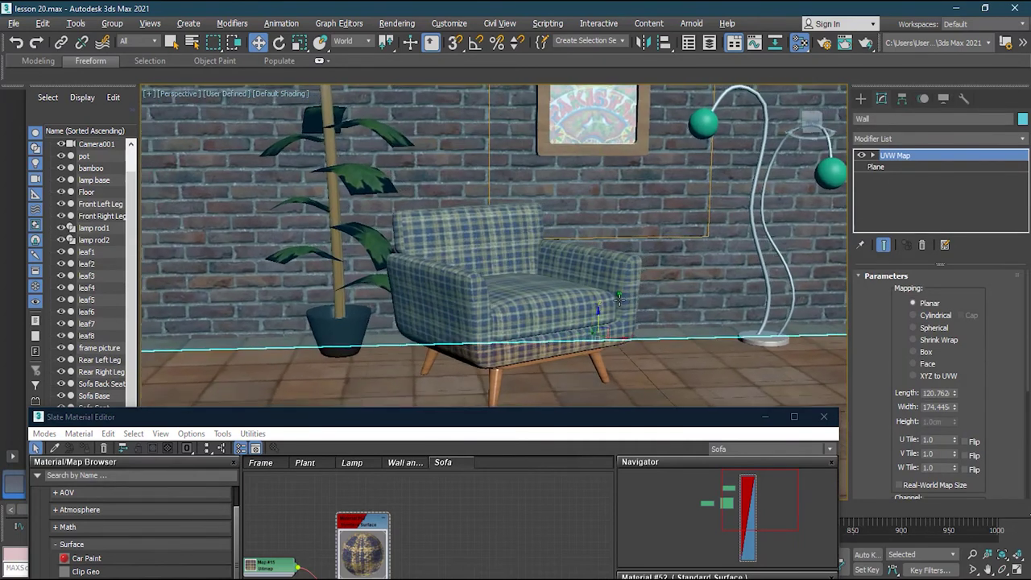
pyautogui.scroll(-3, 619, 299)
pyautogui.scroll(1, 620, 299)
pyautogui.scroll(-1, 619, 299)
pyautogui.keyDown('alt'); pyautogui.moveTo(703, 299); pyautogui.dragTo(505, 331, button='middle'); pyautogui.keyUp('alt')
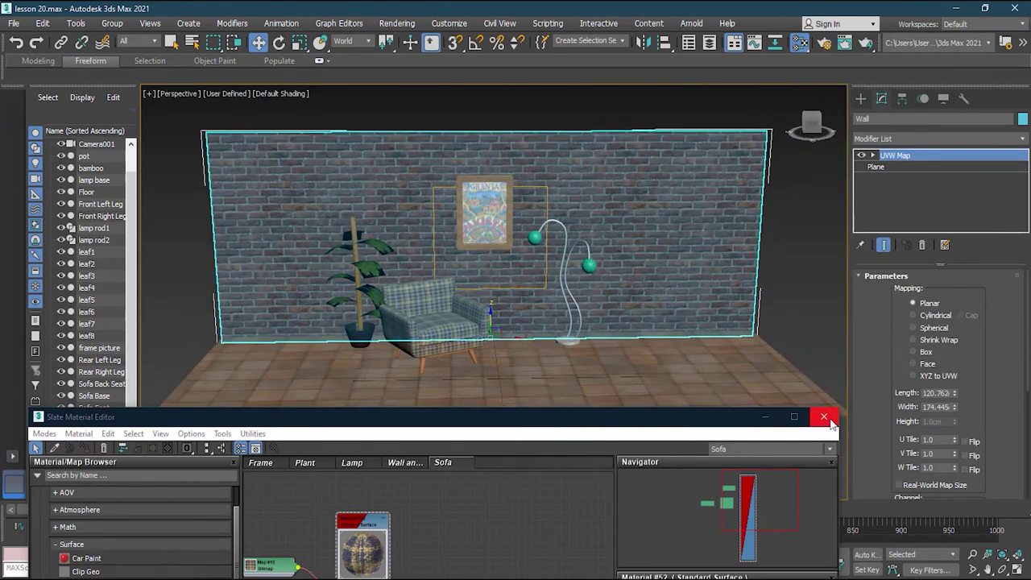
# - Close the Slate Material Editor, clear the selection and show the Create panel's Lights
pyautogui.click(824, 417)
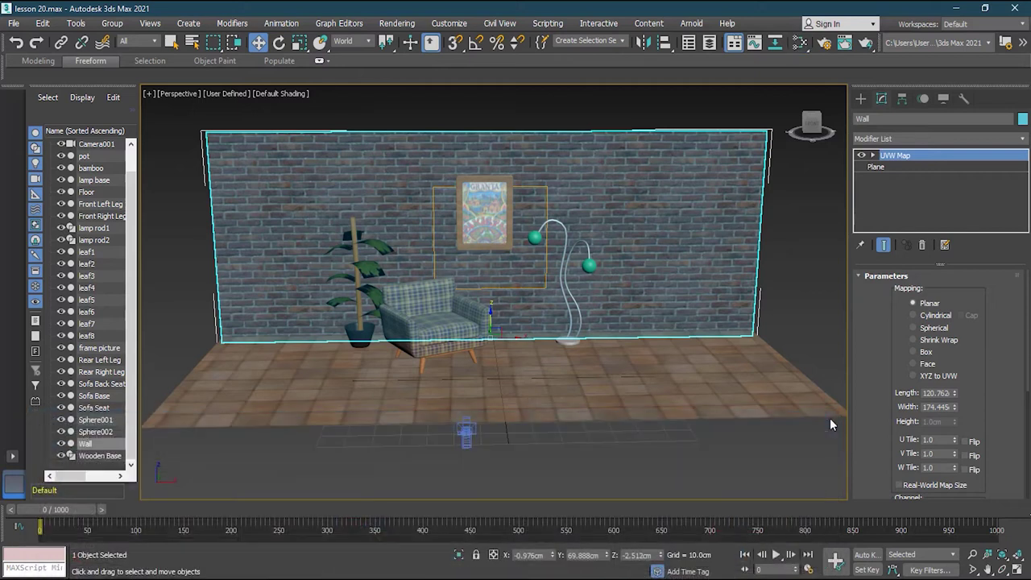
pyautogui.click(802, 324)
pyautogui.scroll(3, 726, 241)
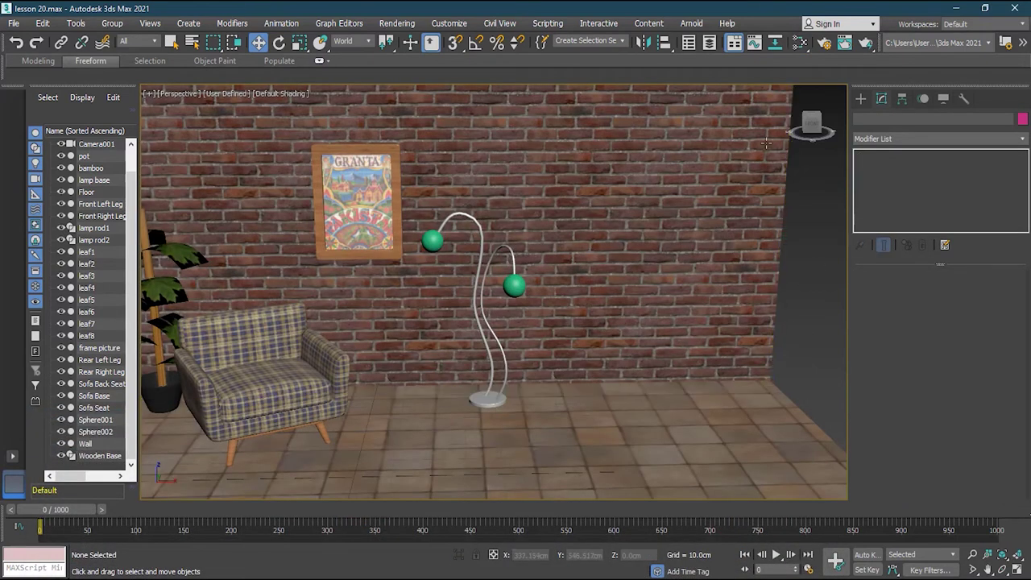
pyautogui.click(860, 98)
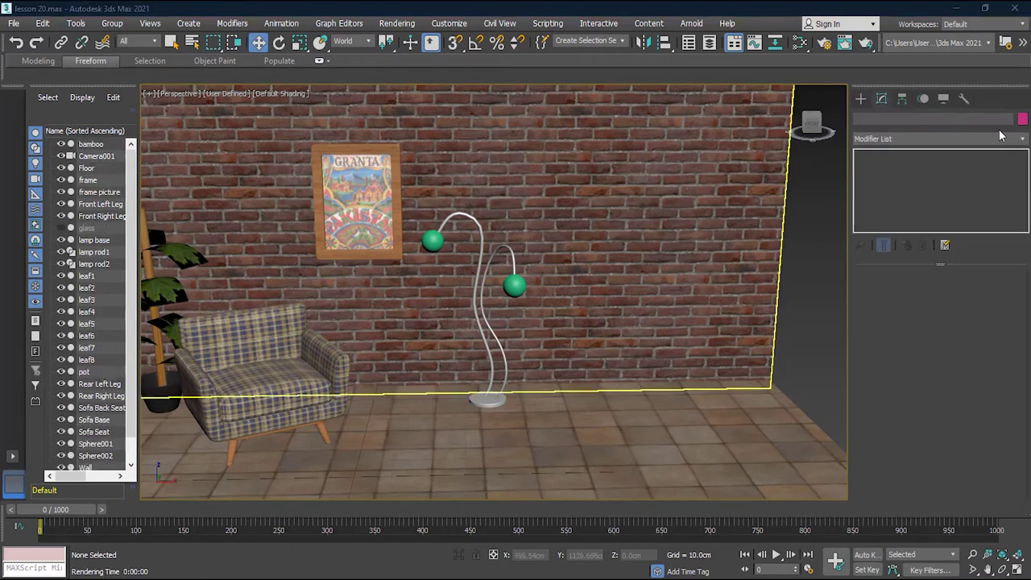
pyautogui.click(861, 98)
# - Create an Arnold Light in the room from the Arnold lights category
pyautogui.click(890, 136)
pyautogui.click(890, 138)
pyautogui.click(903, 136)
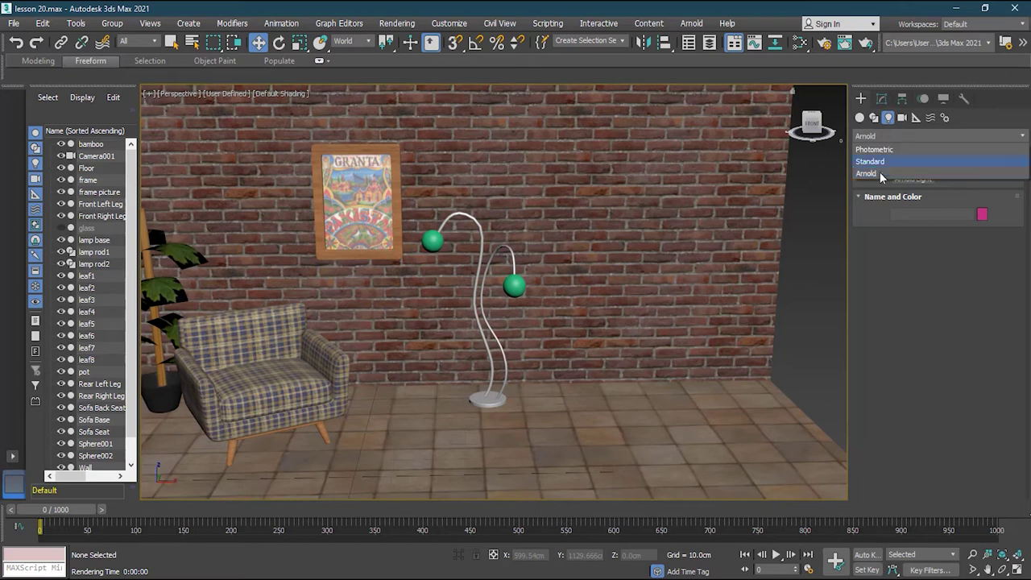
pyautogui.click(881, 174)
pyautogui.click(913, 179)
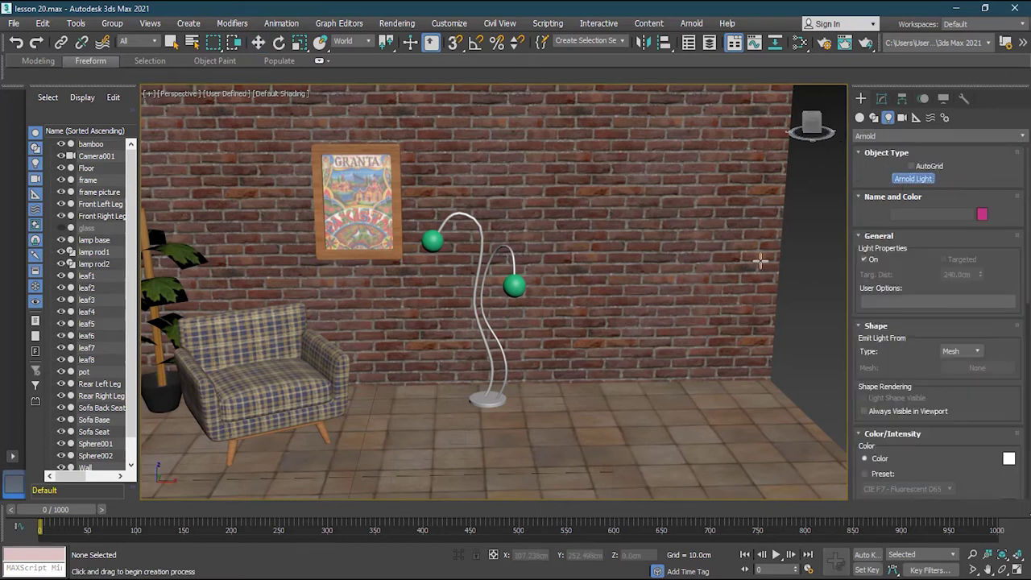
pyautogui.click(744, 233)
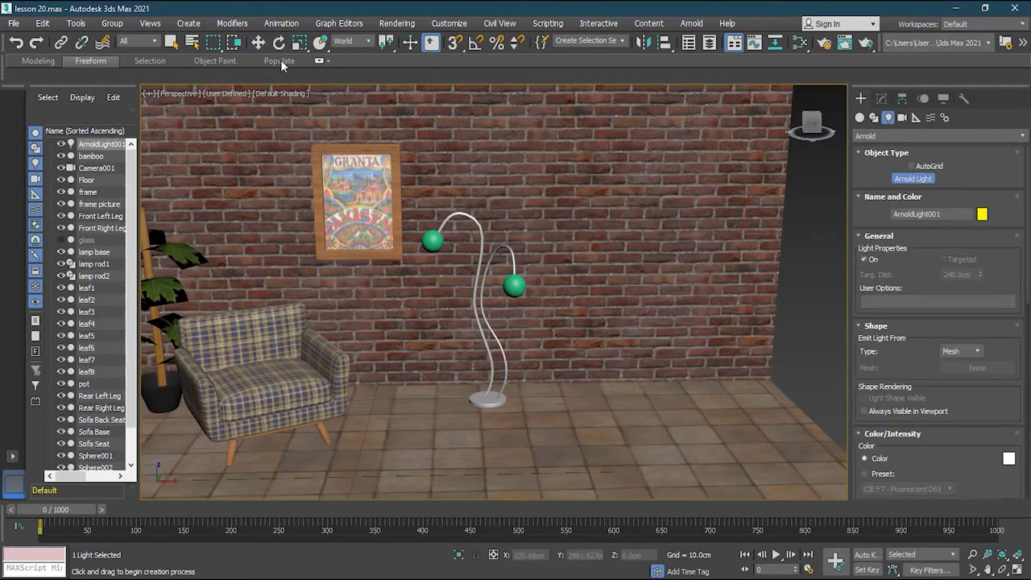
pyautogui.click(257, 44)
# - Move the light toward the room's right side and Shift-copy it lower as ArnoldLight002
pyautogui.moveTo(731, 230); pyautogui.dragTo(848, 258)
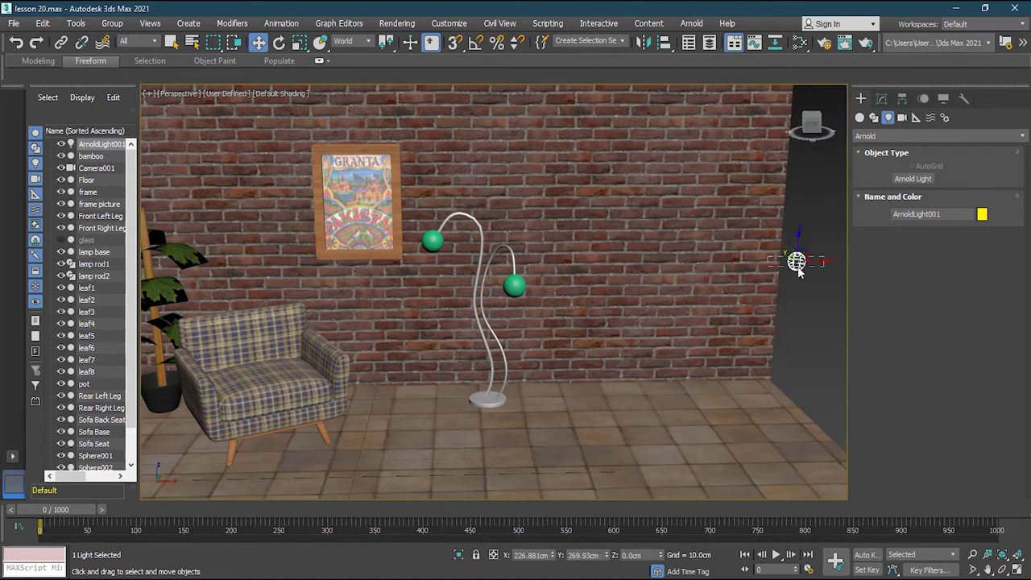
pyautogui.moveTo(819, 262); pyautogui.dragTo(814, 202)
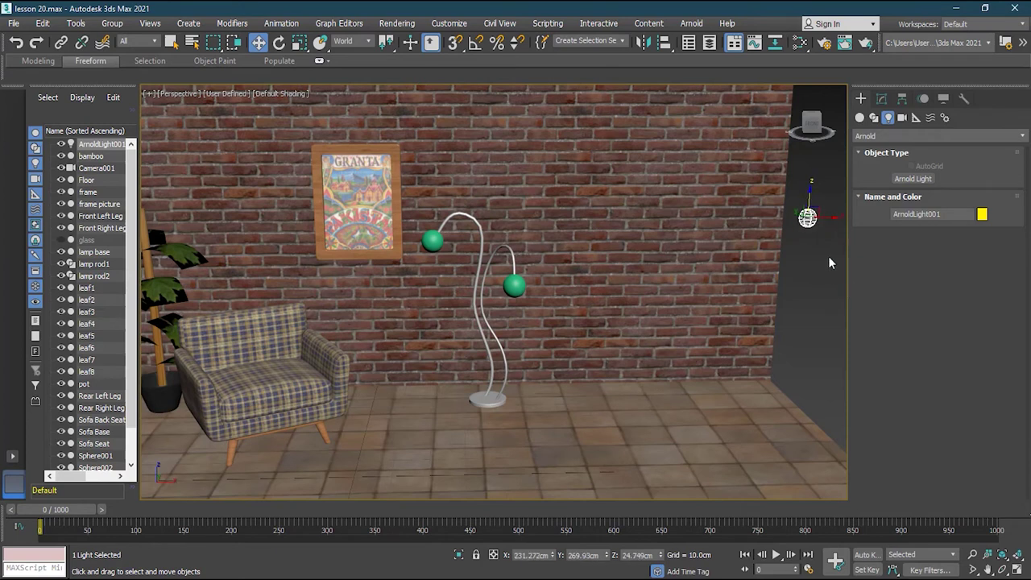
pyautogui.keyDown('shift'); pyautogui.moveTo(811, 200); pyautogui.dragTo(816, 259); pyautogui.keyUp('shift')
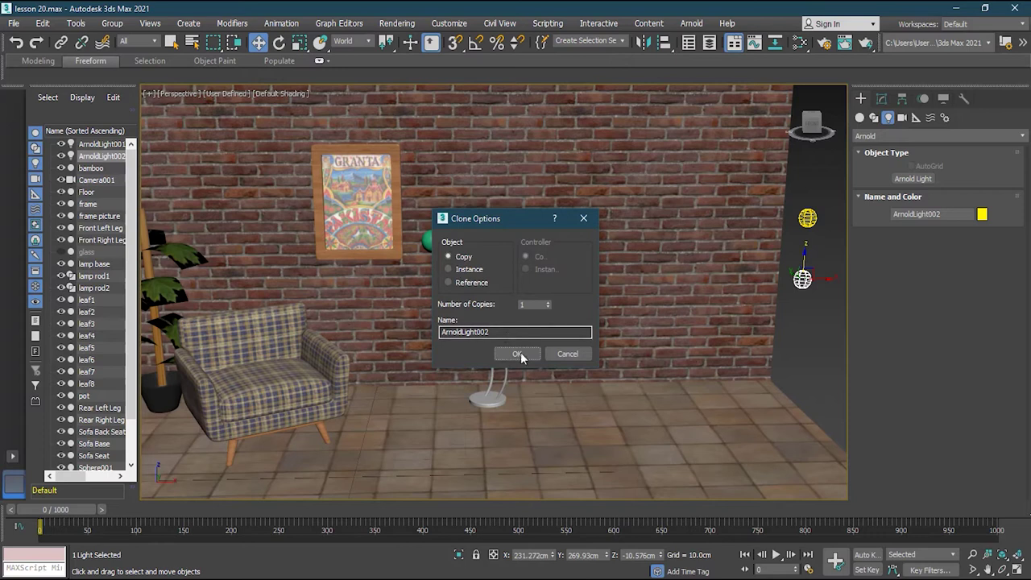
pyautogui.click(520, 354)
pyautogui.click(807, 218)
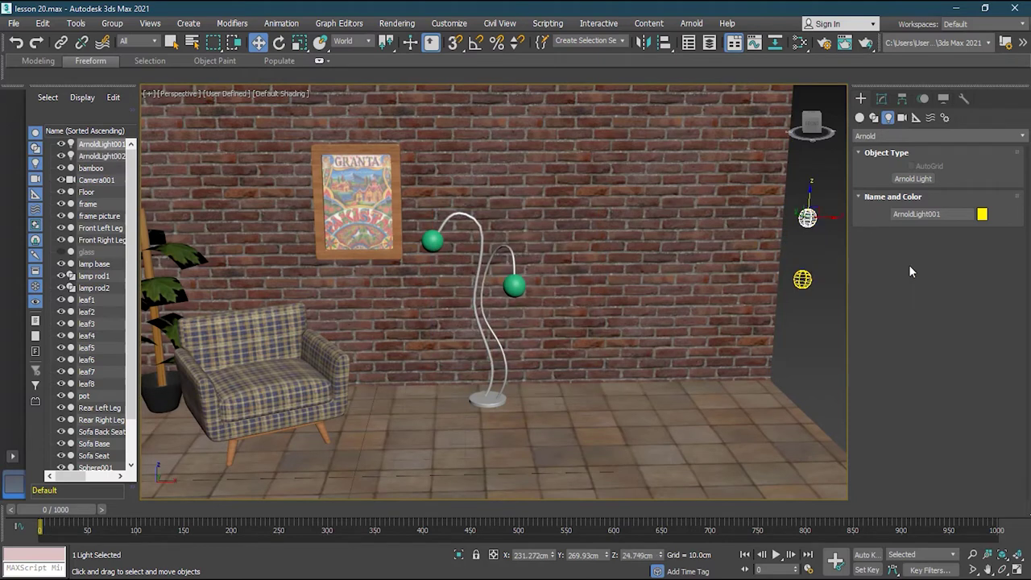
pyautogui.click(882, 99)
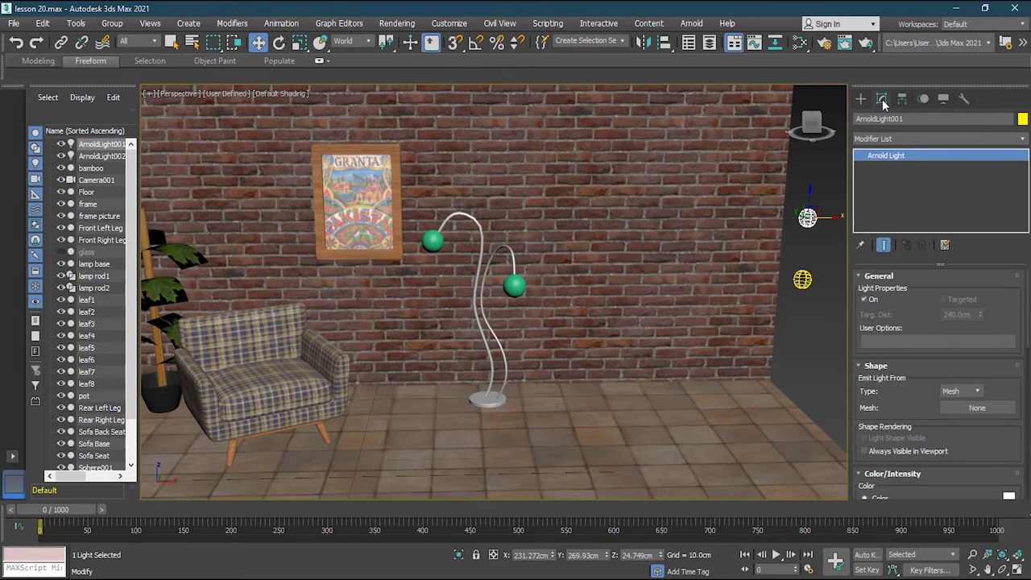
pyautogui.click(822, 291)
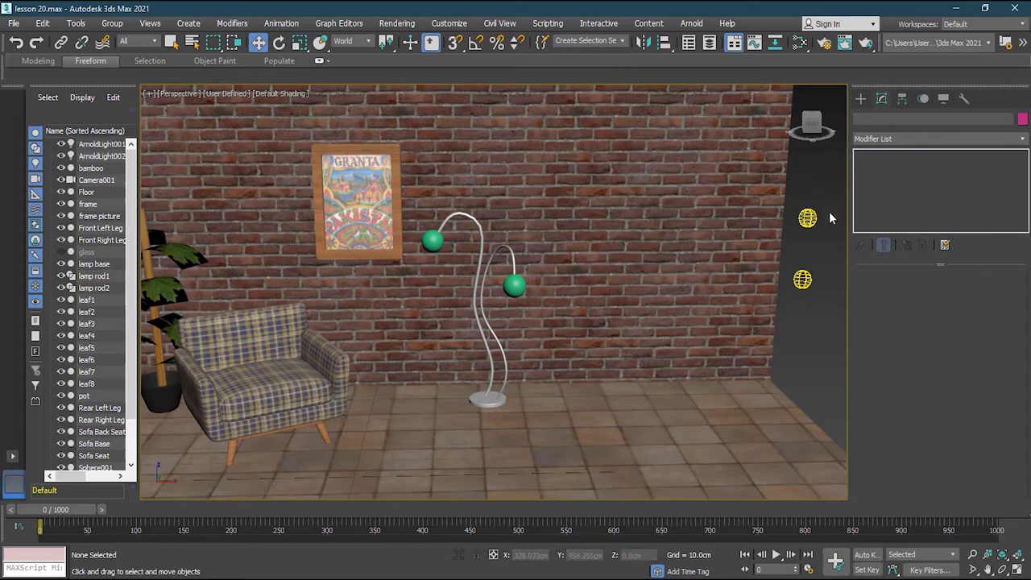
pyautogui.click(844, 43)
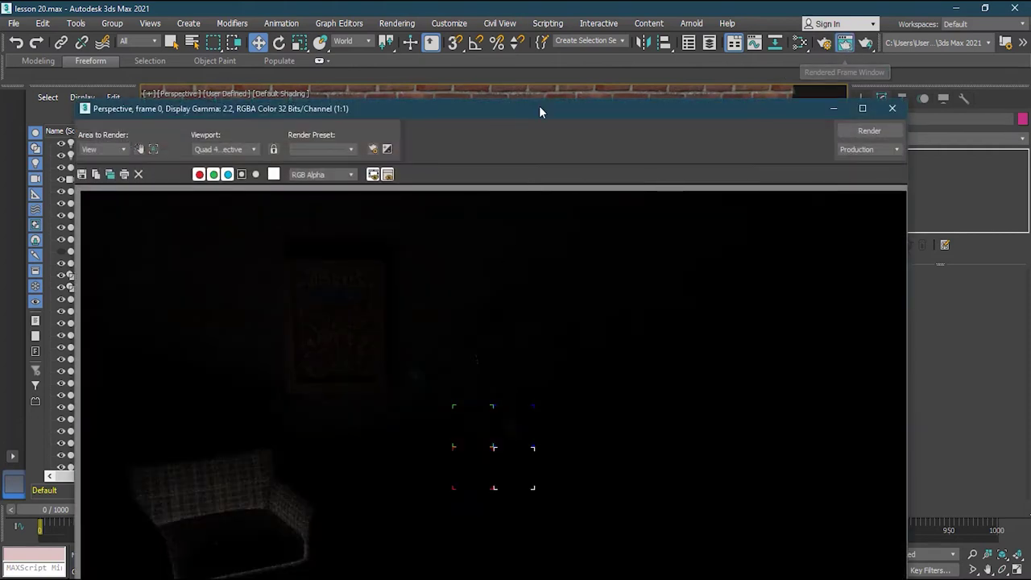
pyautogui.moveTo(541, 106); pyautogui.dragTo(522, 18)
pyautogui.click(830, 38)
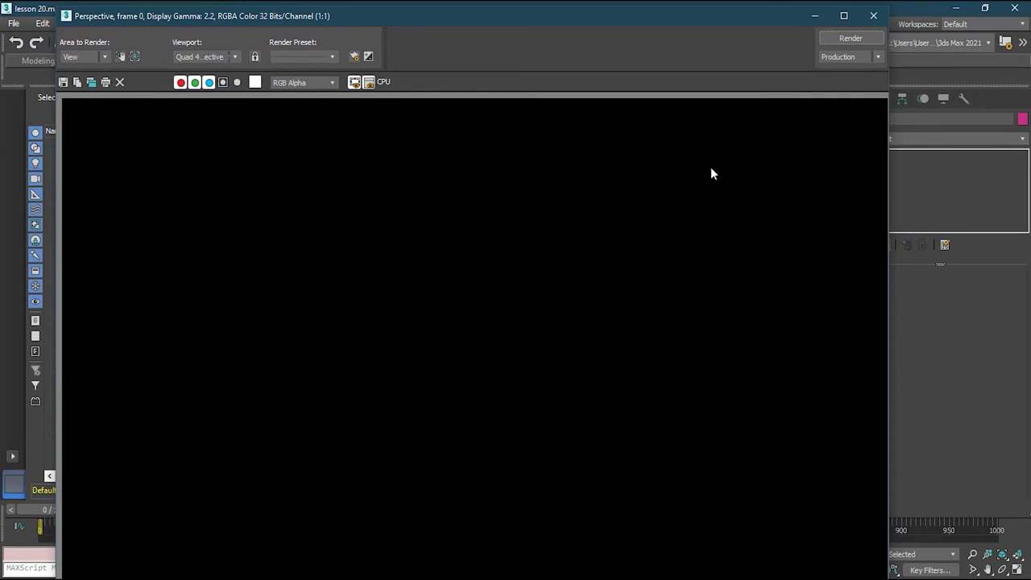
pyautogui.moveTo(768, 25); pyautogui.dragTo(752, 17)
pyautogui.moveTo(677, 15); pyautogui.dragTo(673, 214)
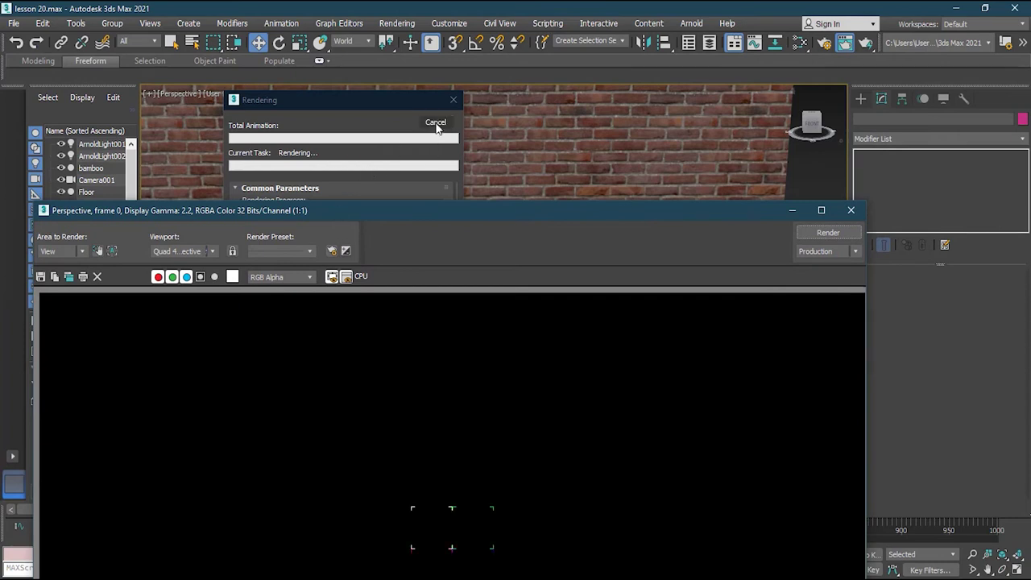
pyautogui.moveTo(525, 209)
pyautogui.mouseDown()
pyautogui.moveTo(541, 46)
pyautogui.moveTo(535, 214)
pyautogui.mouseUp()
pyautogui.press('Escape')
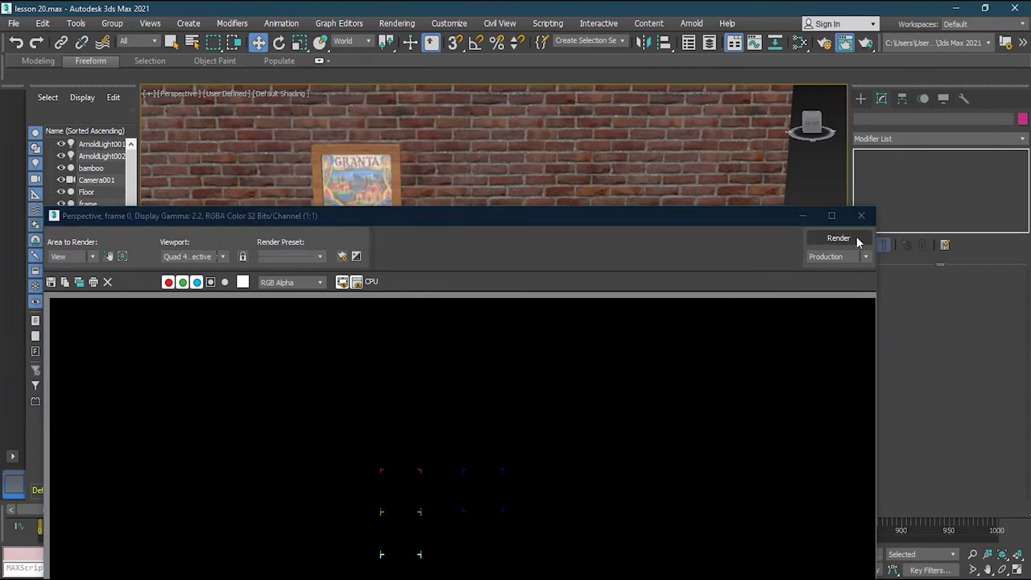
pyautogui.click(861, 216)
pyautogui.click(824, 42)
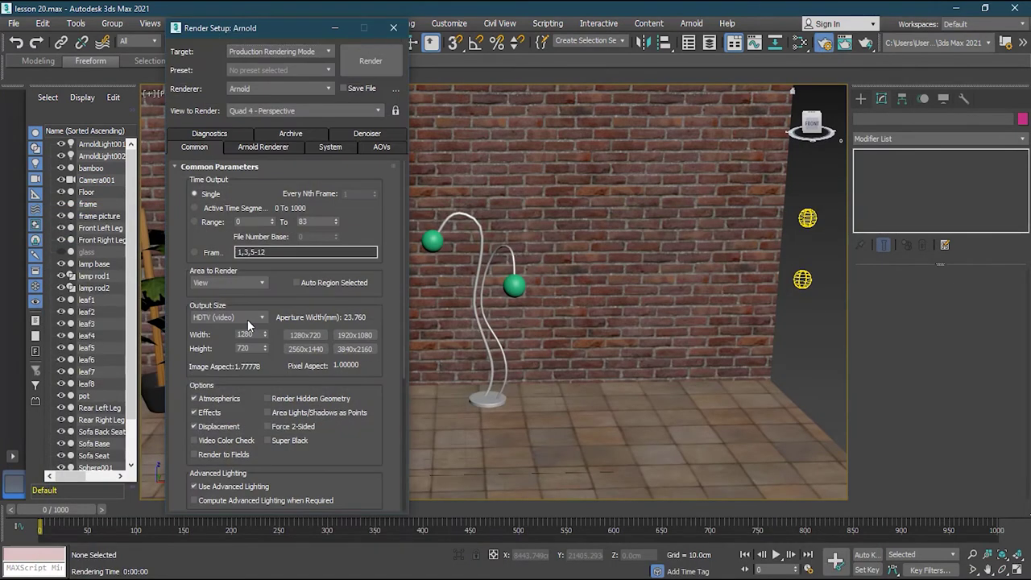
# - Set the render output size to Custom 320x240 and close Render Setup
pyautogui.click(247, 319)
pyautogui.click(230, 329)
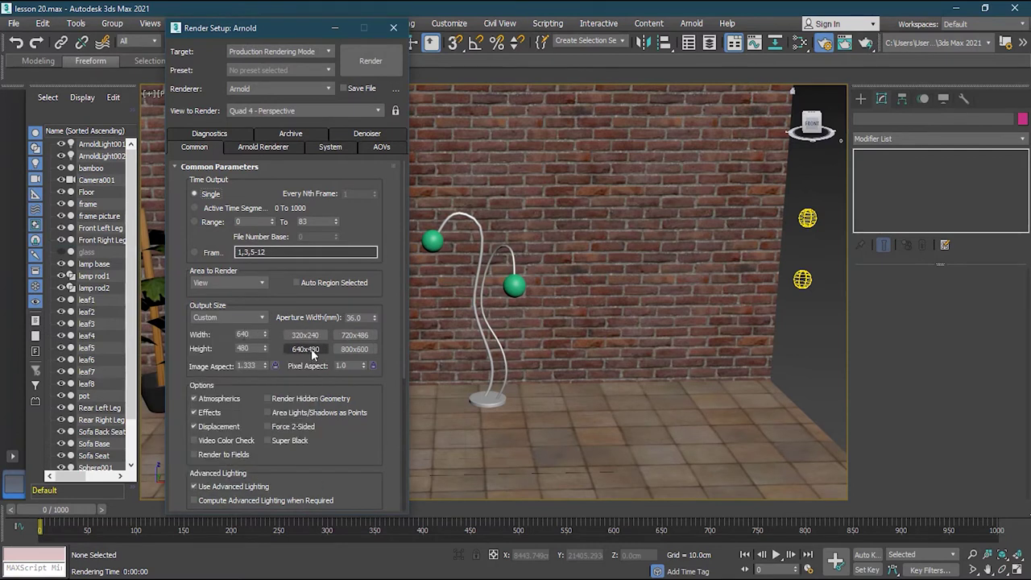
pyautogui.click(393, 28)
# - Move both Arnold lights left along the brick wall
pyautogui.moveTo(796, 314); pyautogui.dragTo(796, 314)
pyautogui.moveTo(821, 248); pyautogui.dragTo(631, 345)
pyautogui.keyDown('alt'); pyautogui.moveTo(631, 345); pyautogui.dragTo(661, 367, button='middle'); pyautogui.keyUp('alt')
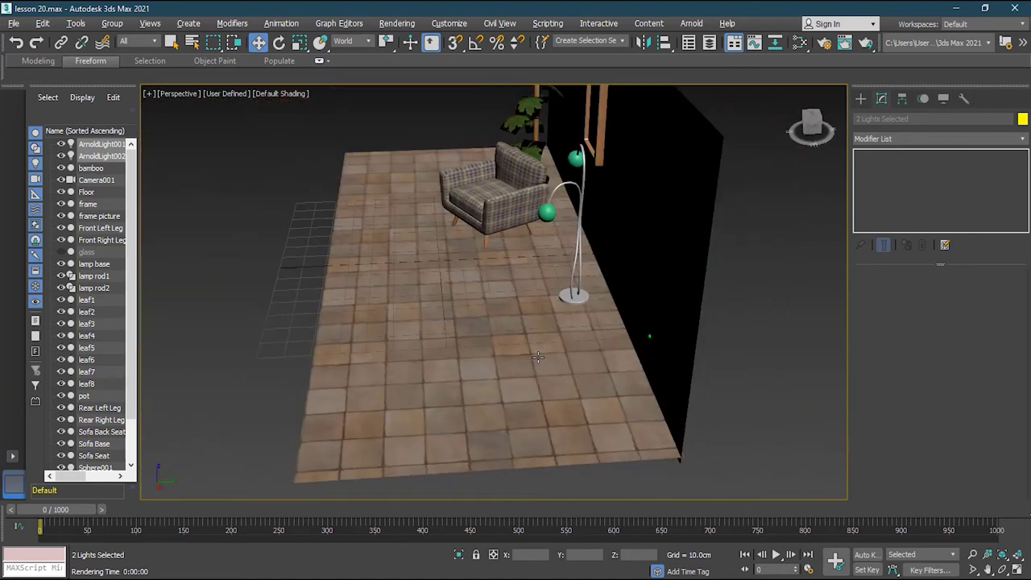
pyautogui.scroll(-6, 681, 389)
pyautogui.keyDown('alt'); pyautogui.moveTo(723, 354); pyautogui.dragTo(483, 334, button='middle'); pyautogui.keyUp('alt')
pyautogui.scroll(5, 397, 302)
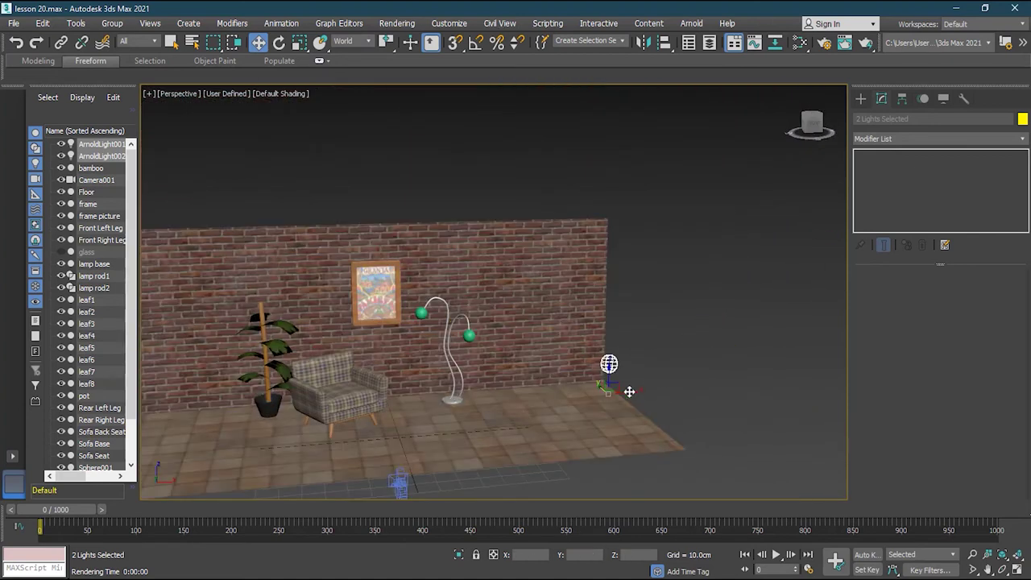
pyautogui.moveTo(609, 359); pyautogui.dragTo(532, 288)
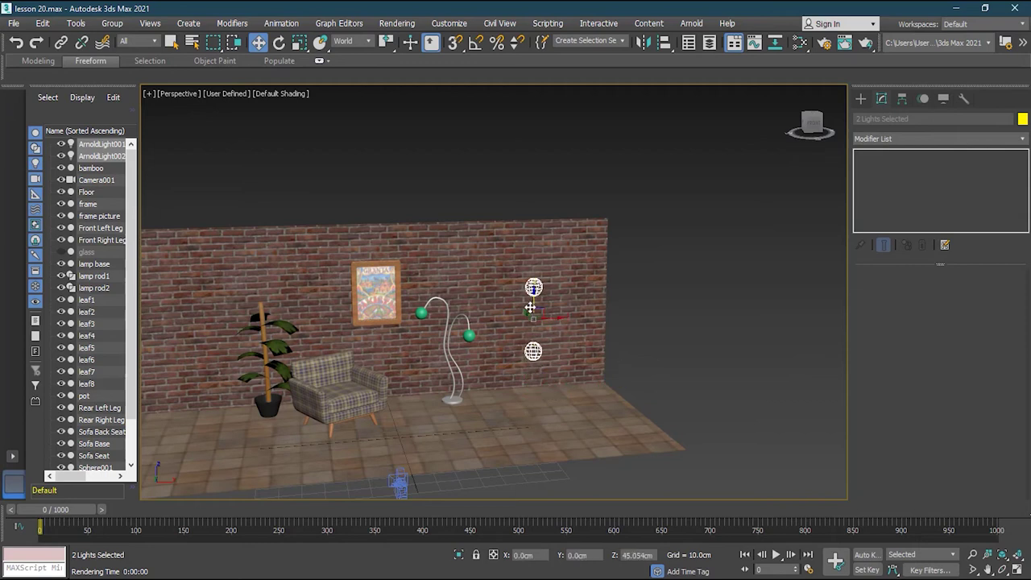
pyautogui.scroll(3, 610, 348)
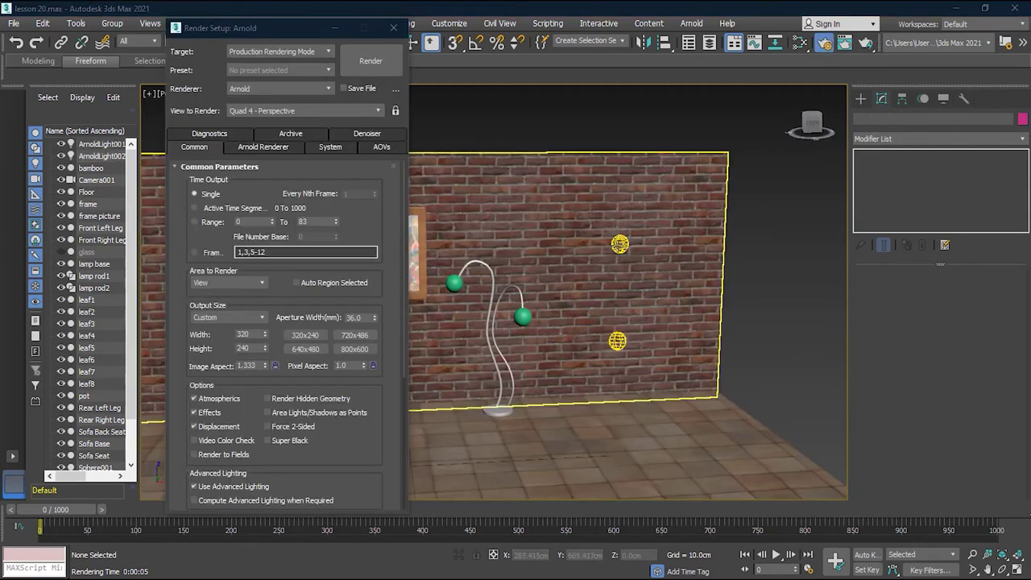
pyautogui.click(650, 264)
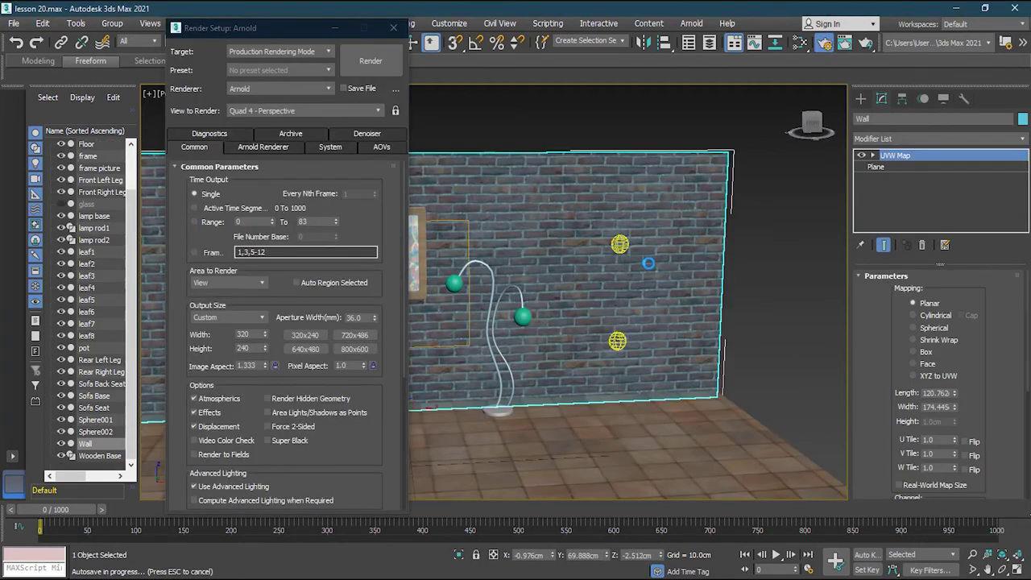
pyautogui.click(742, 272)
pyautogui.click(619, 244)
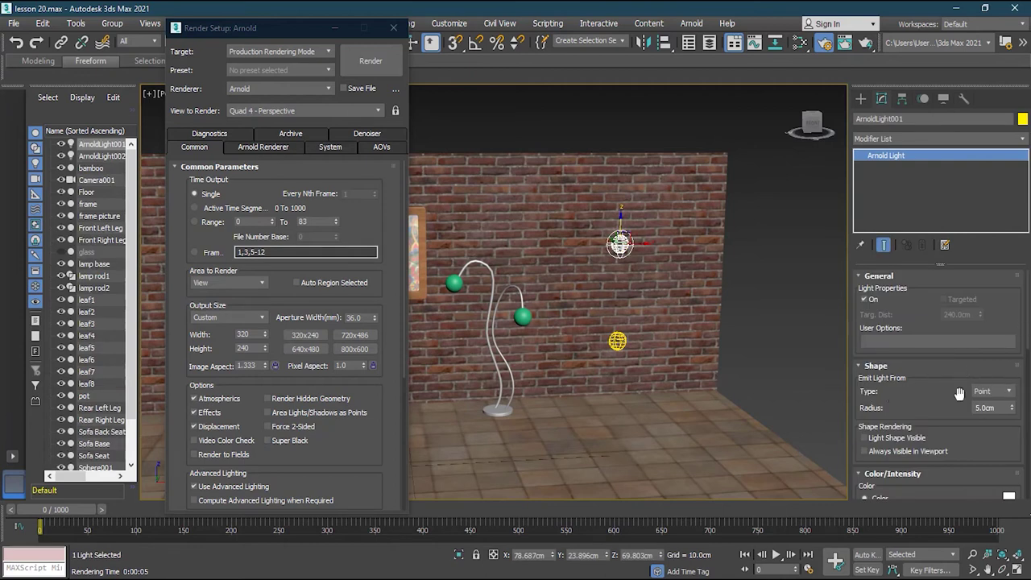
pyautogui.scroll(-6, 999, 362)
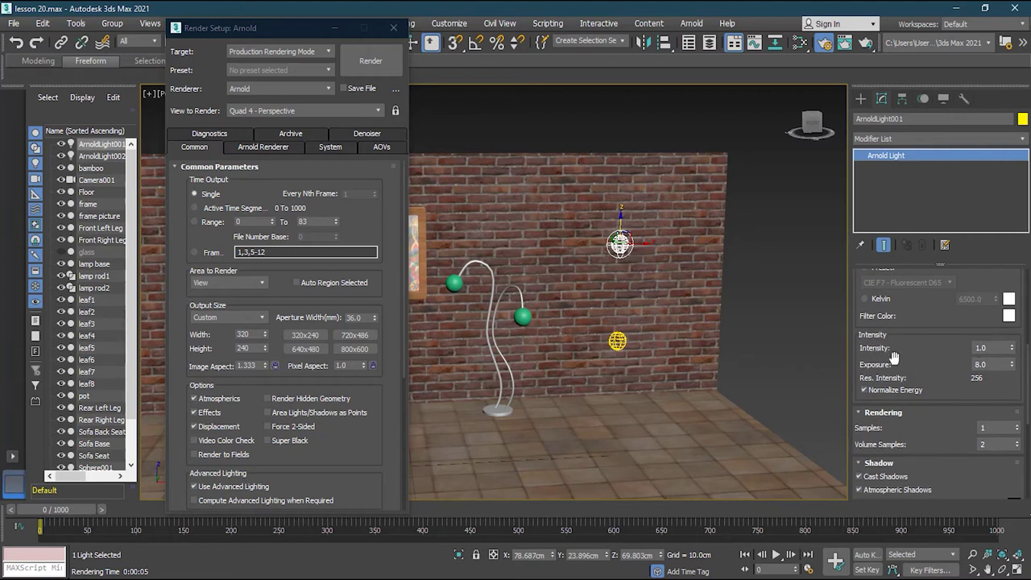
pyautogui.click(618, 341)
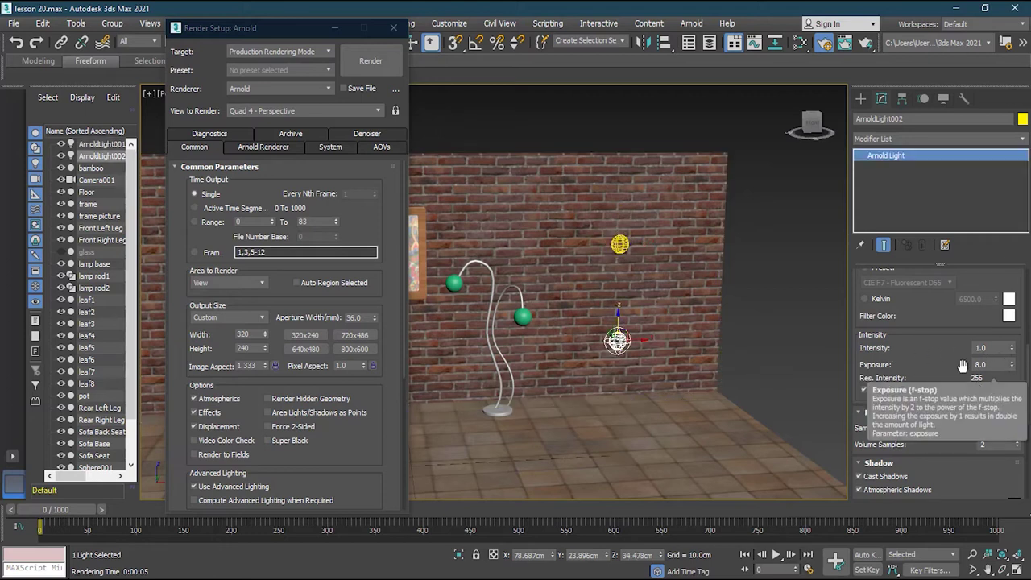
pyautogui.scroll(5, 1028, 327)
pyautogui.scroll(1, 1028, 327)
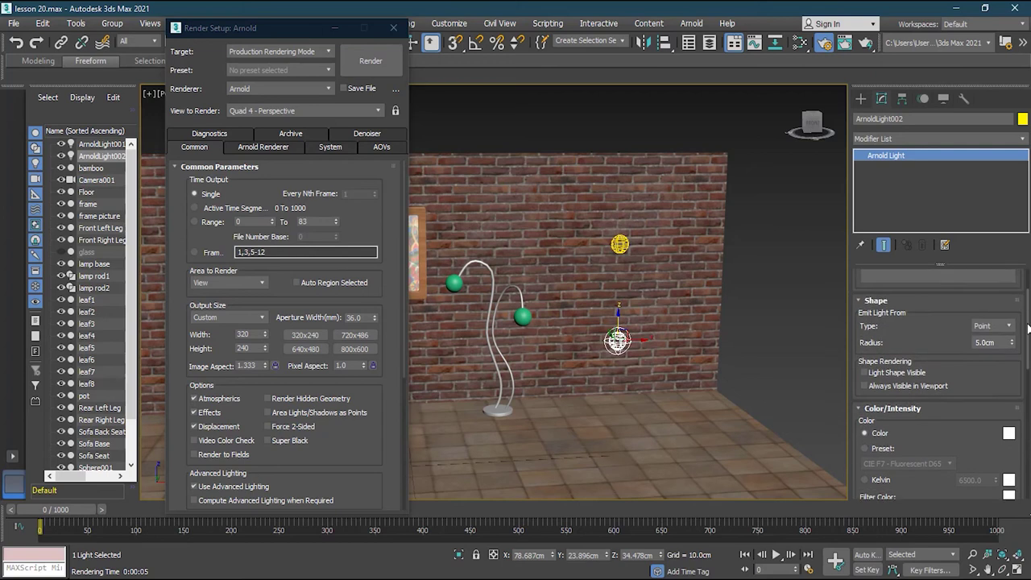
pyautogui.click(767, 342)
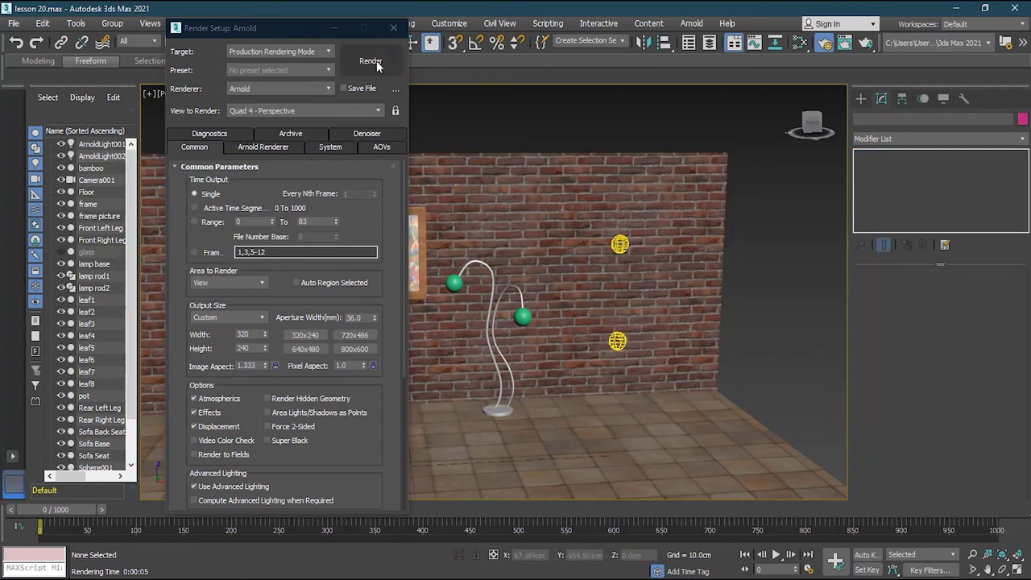
pyautogui.click(376, 60)
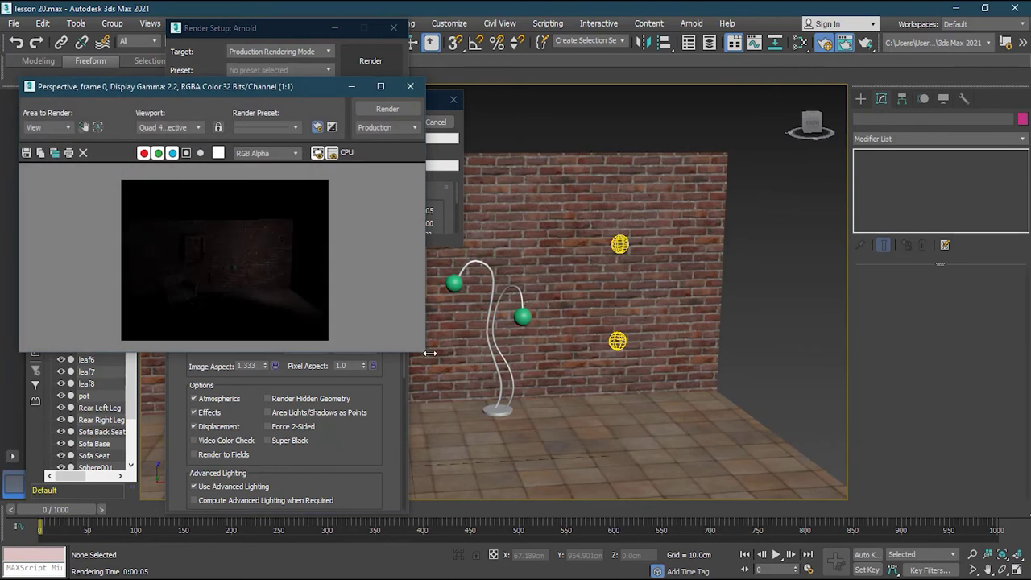
pyautogui.moveTo(427, 356); pyautogui.dragTo(531, 474)
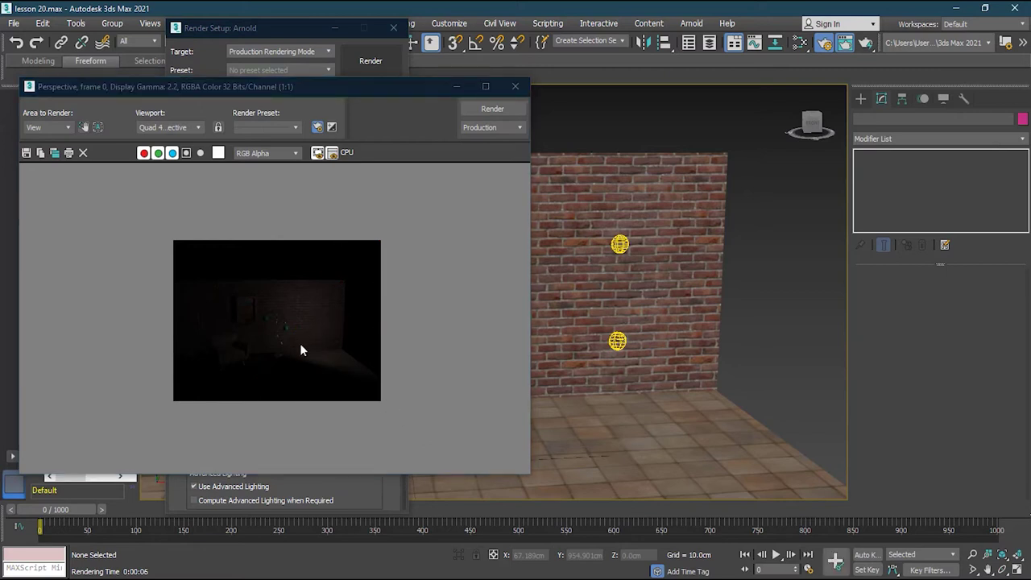
pyautogui.click(516, 86)
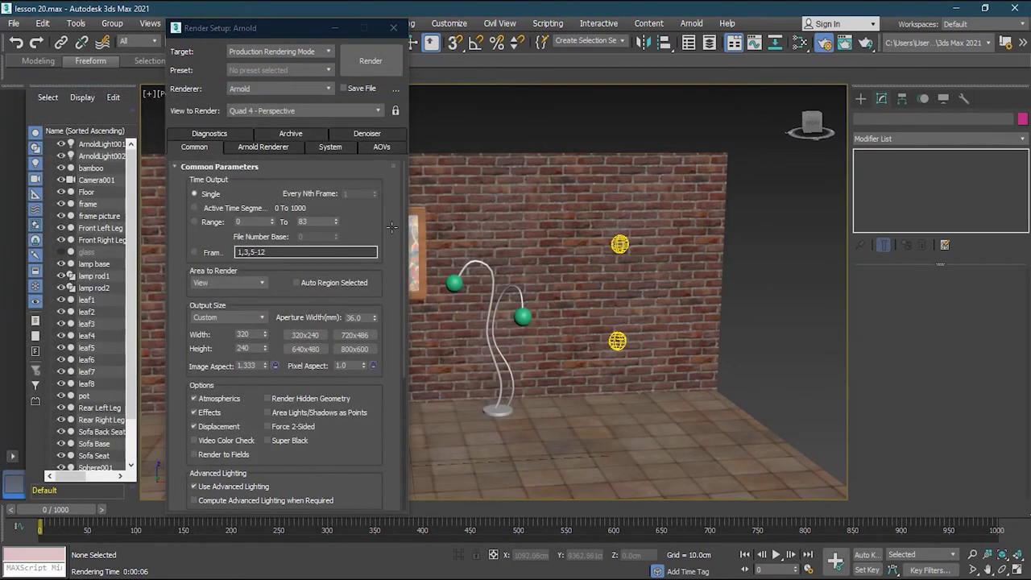
# - Set the output to 640x480 and raise both Arnold lights' intensity to 3.0
pyautogui.click(306, 350)
pyautogui.click(620, 244)
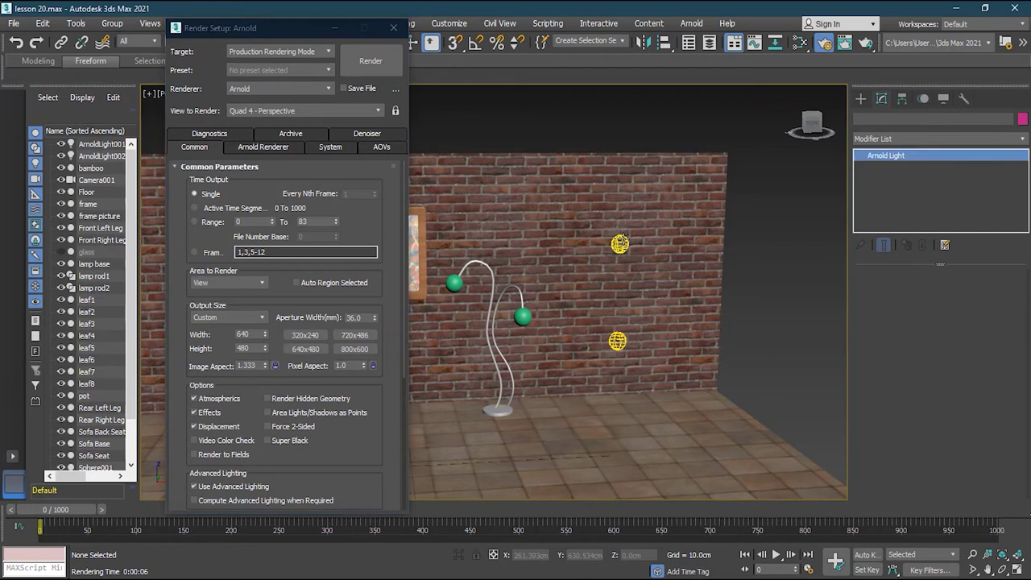
pyautogui.scroll(-5, 927, 375)
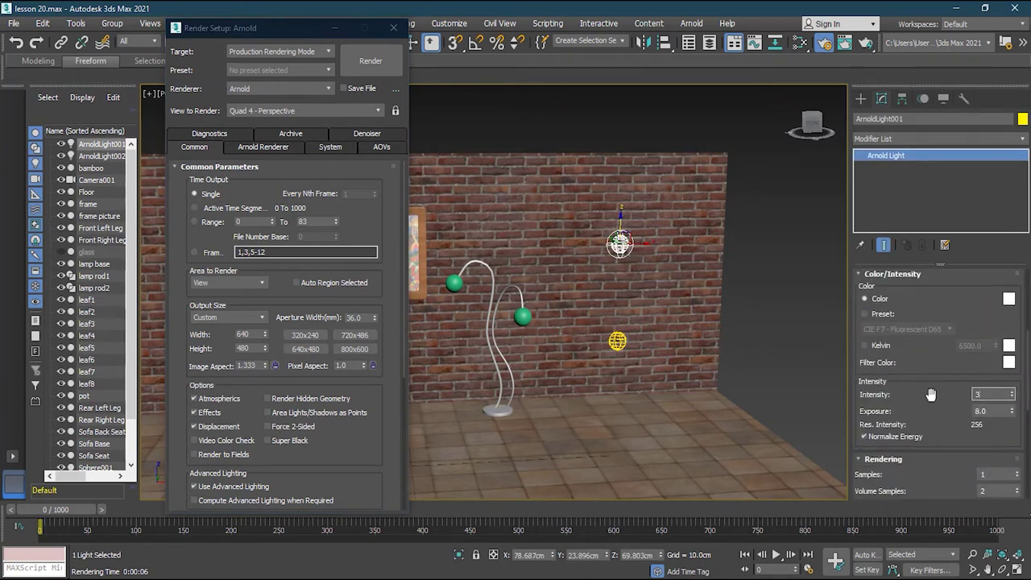
pyautogui.click(617, 340)
pyautogui.doubleClick(993, 394)
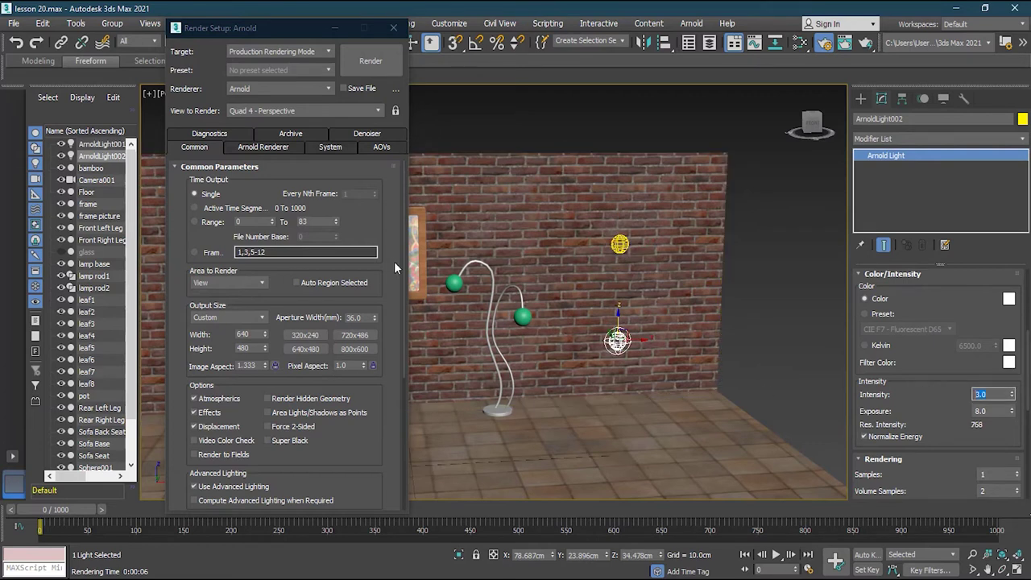
# - Render the dimly lit room, then close the frame window and Render Setup
pyautogui.click(371, 61)
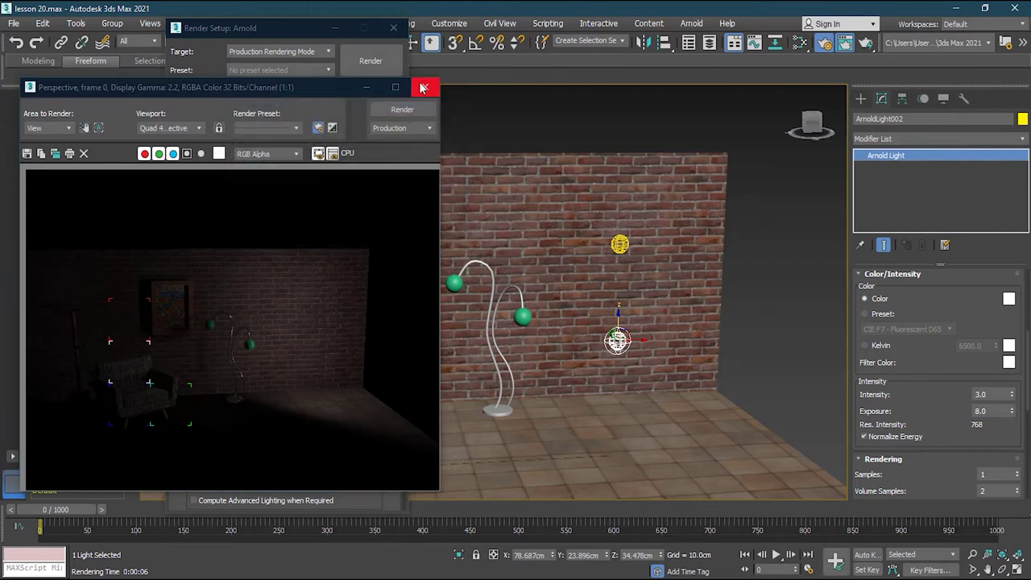
pyautogui.click(425, 87)
pyautogui.click(394, 27)
pyautogui.click(619, 243)
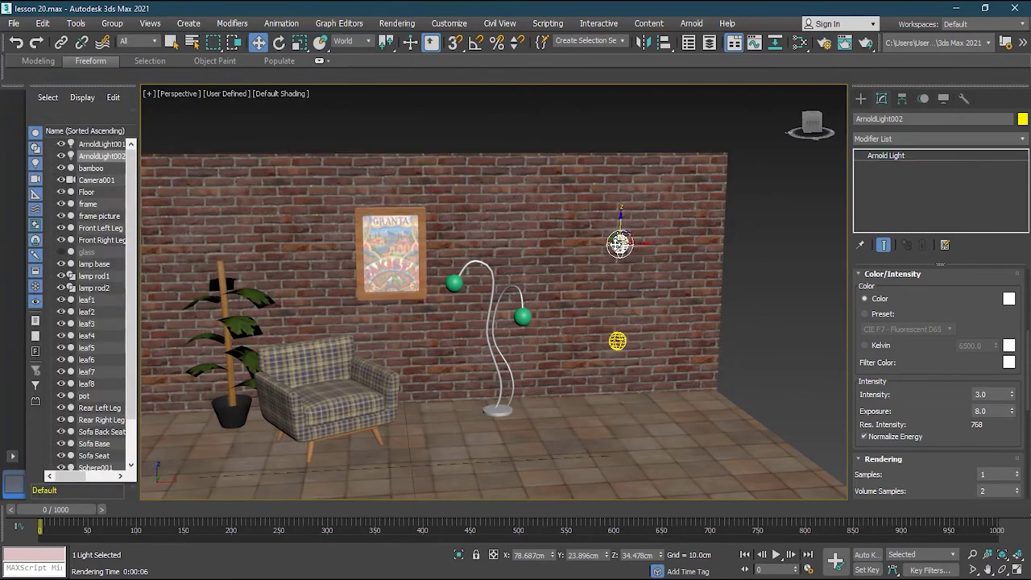
# - Set ArnoldLight001's shape type to Mesh, emitting from the upper lamp sphere Sphere001
pyautogui.click(619, 244)
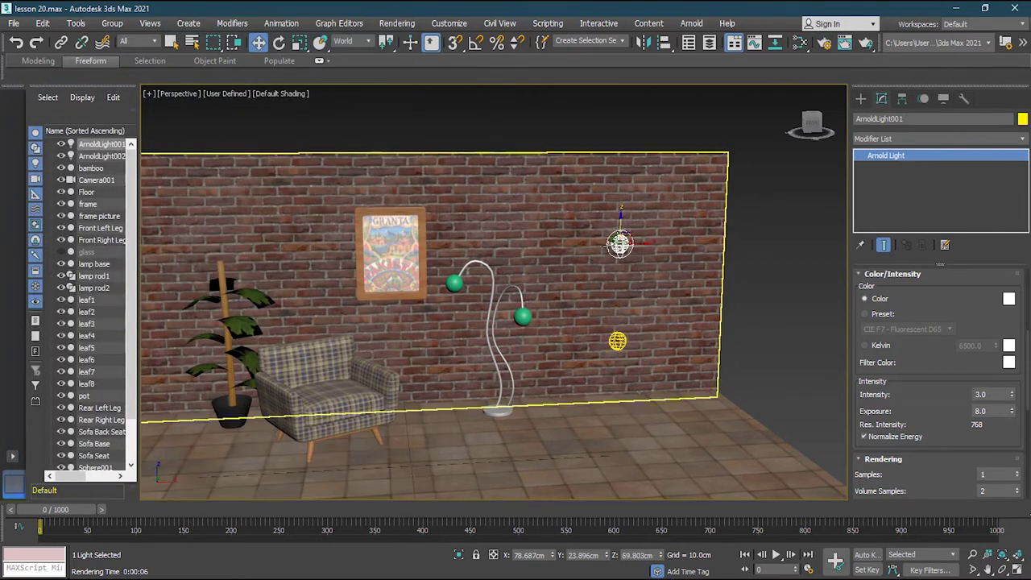
pyautogui.click(453, 282)
pyautogui.click(524, 317)
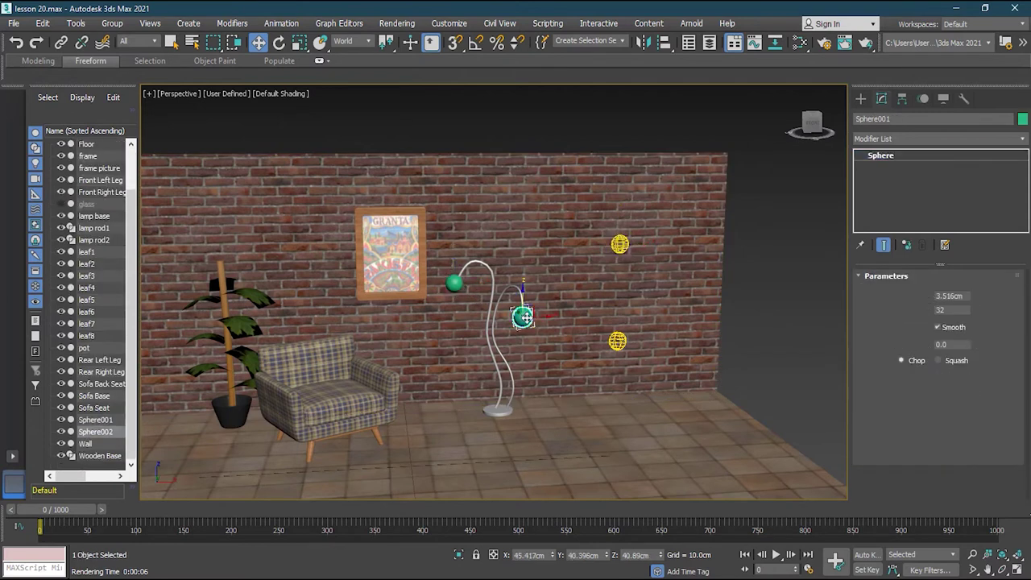
pyautogui.click(620, 243)
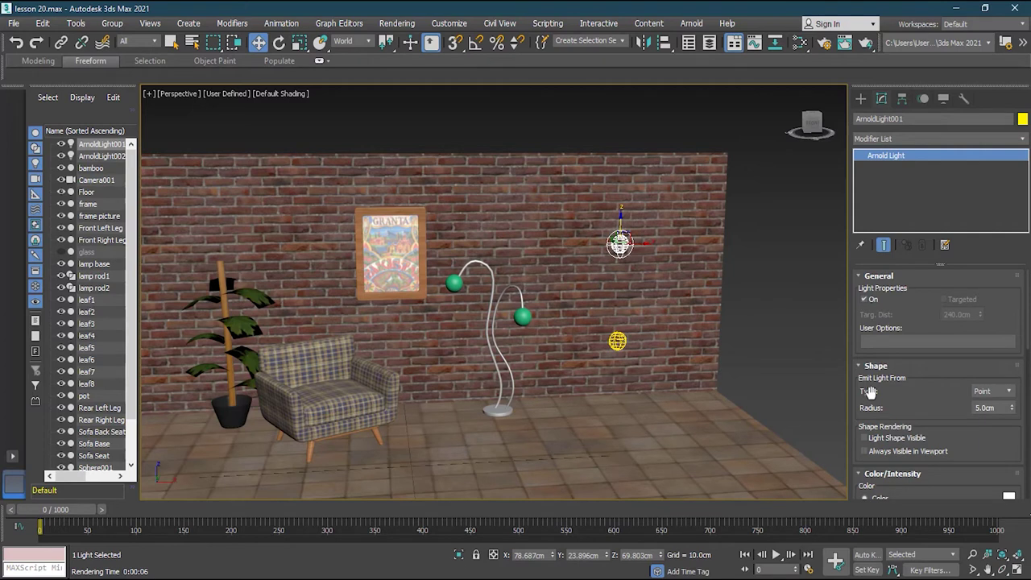
pyautogui.click(994, 393)
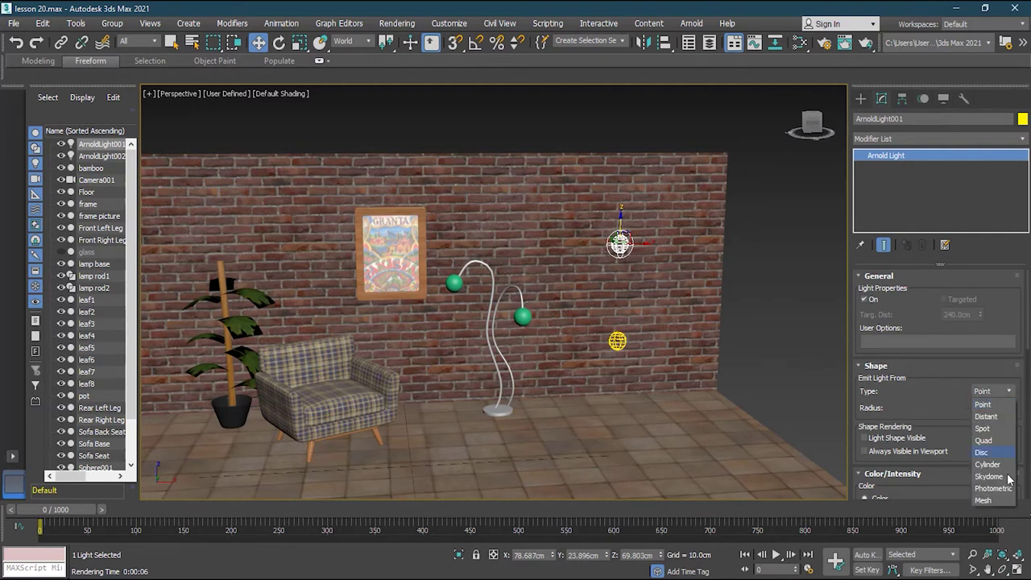
pyautogui.click(984, 500)
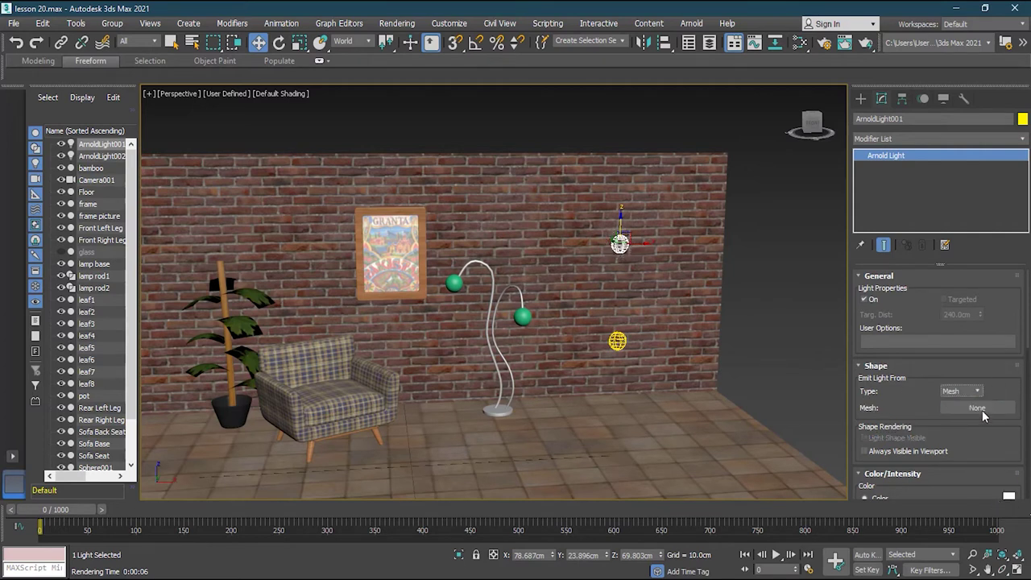
pyautogui.click(978, 409)
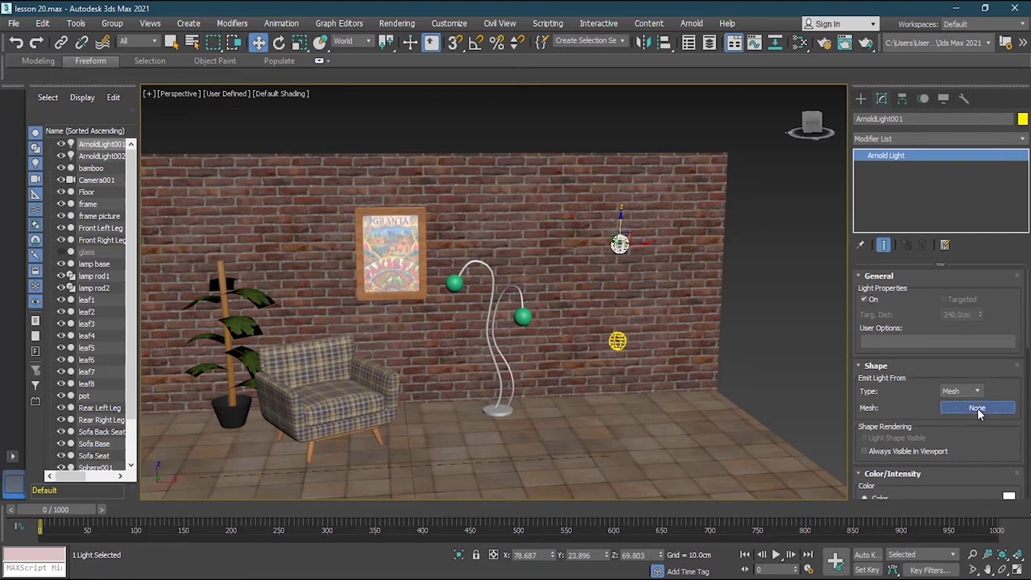
pyautogui.click(453, 284)
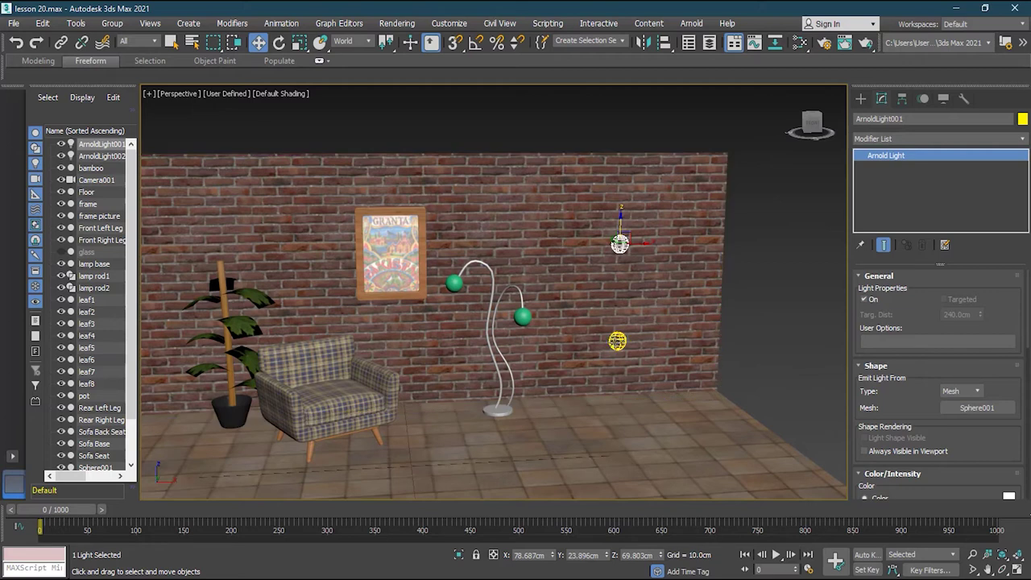
# - Set ArnoldLight002's shape type to Mesh, emitting from the lower lamp sphere Sphere002
pyautogui.click(618, 341)
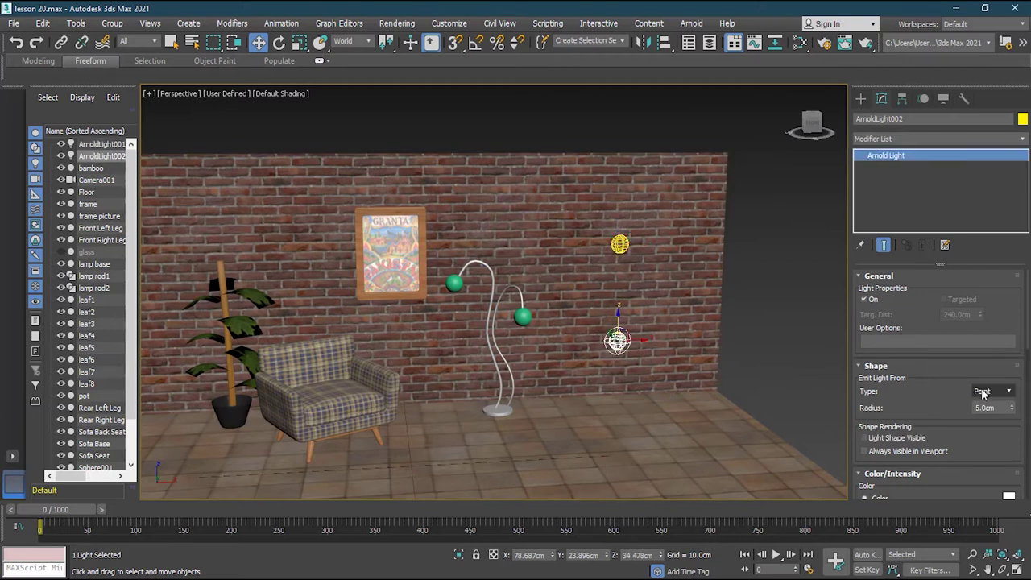
pyautogui.click(985, 391)
pyautogui.click(1003, 498)
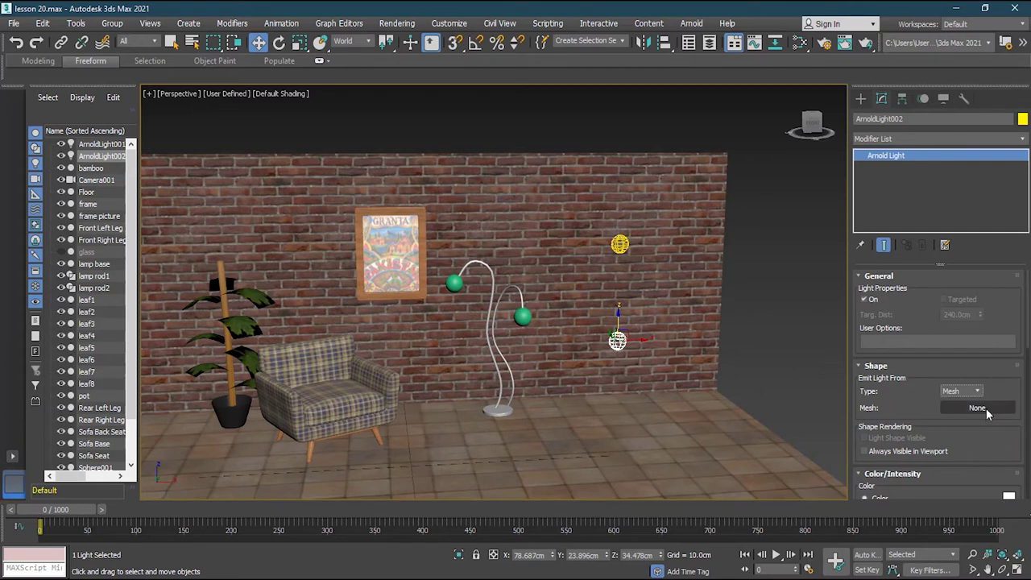
pyautogui.click(977, 407)
pyautogui.click(523, 318)
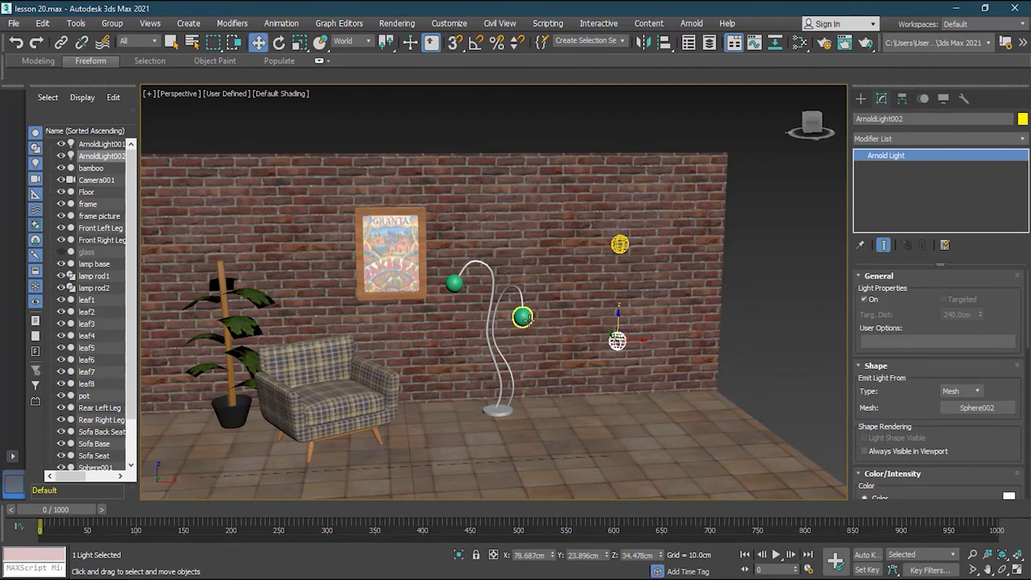
pyautogui.click(823, 44)
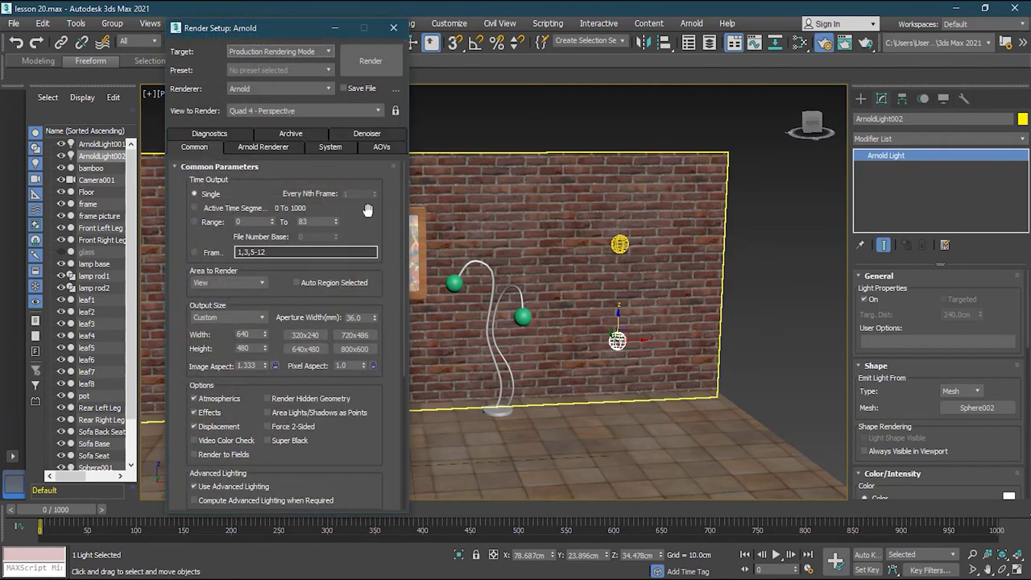
pyautogui.click(371, 65)
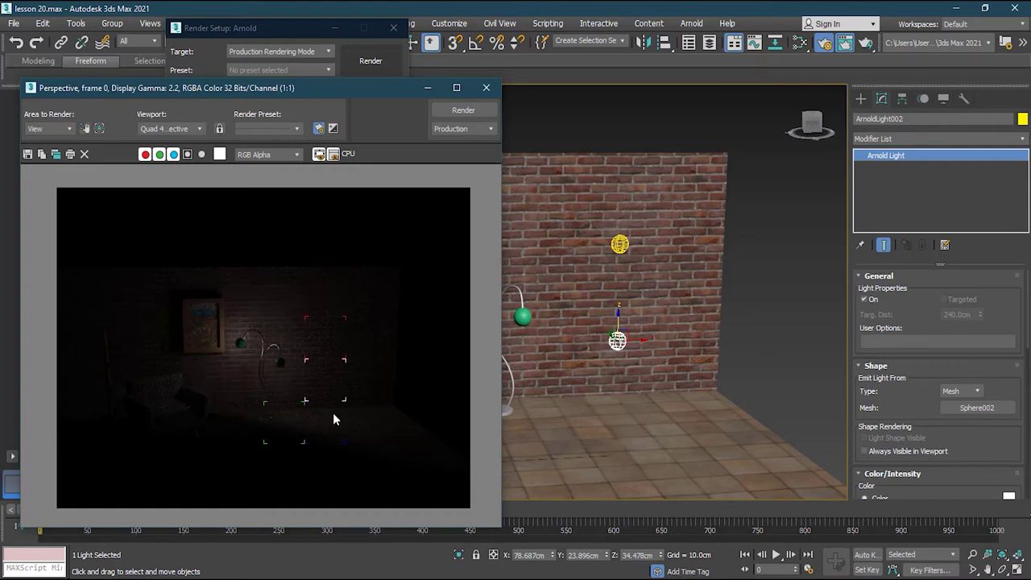
pyautogui.click(486, 91)
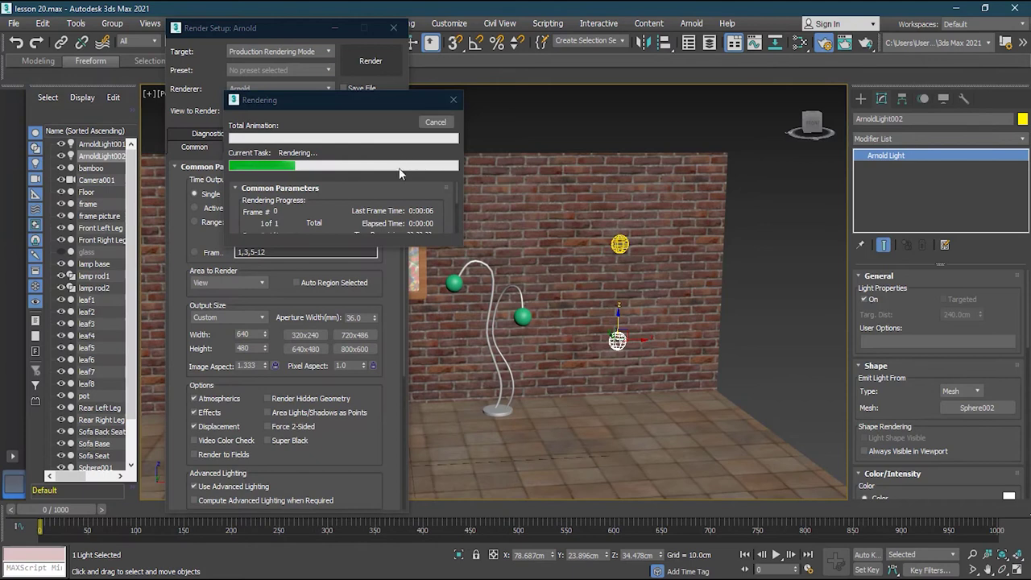
pyautogui.click(435, 123)
pyautogui.click(393, 27)
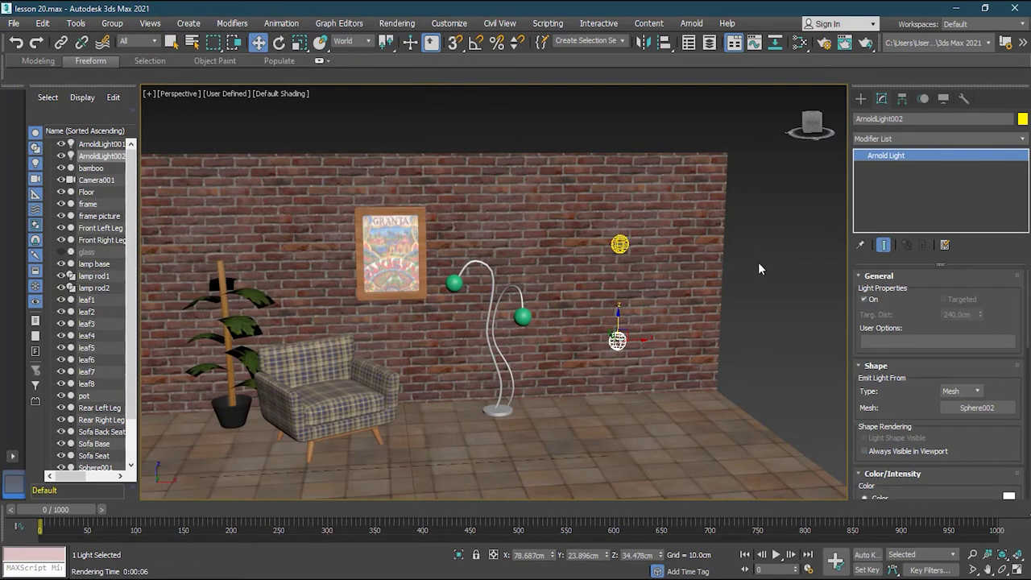
# - Add a new Standard Surface material node to the Lamp sheet in the Slate Material Editor
pyautogui.press('m')
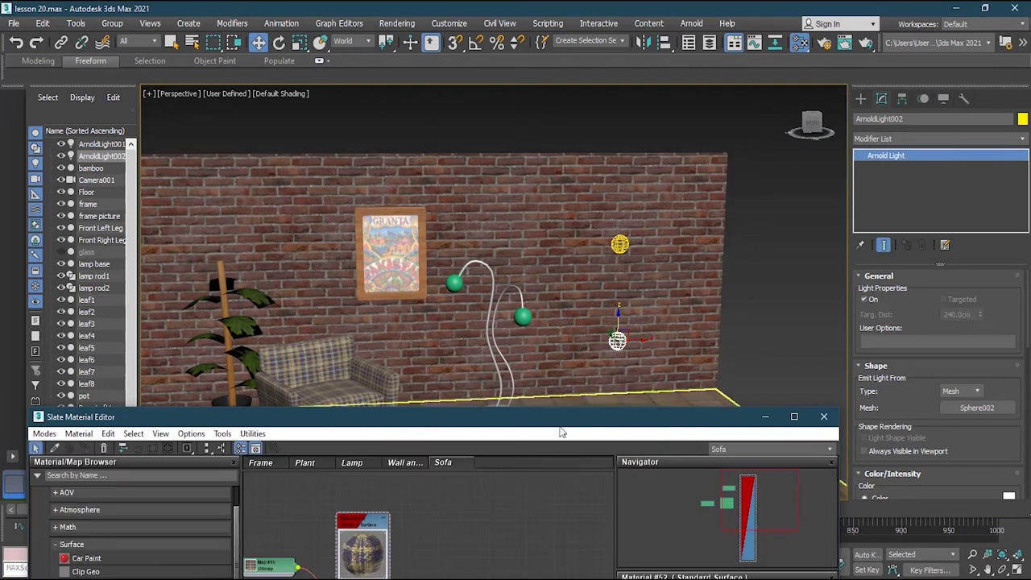
pyautogui.click(358, 463)
pyautogui.moveTo(451, 416); pyautogui.dragTo(430, 142)
pyautogui.scroll(-4, 441, 297)
pyautogui.moveTo(71, 367); pyautogui.dragTo(480, 330)
pyautogui.moveTo(526, 275); pyautogui.dragTo(526, 274)
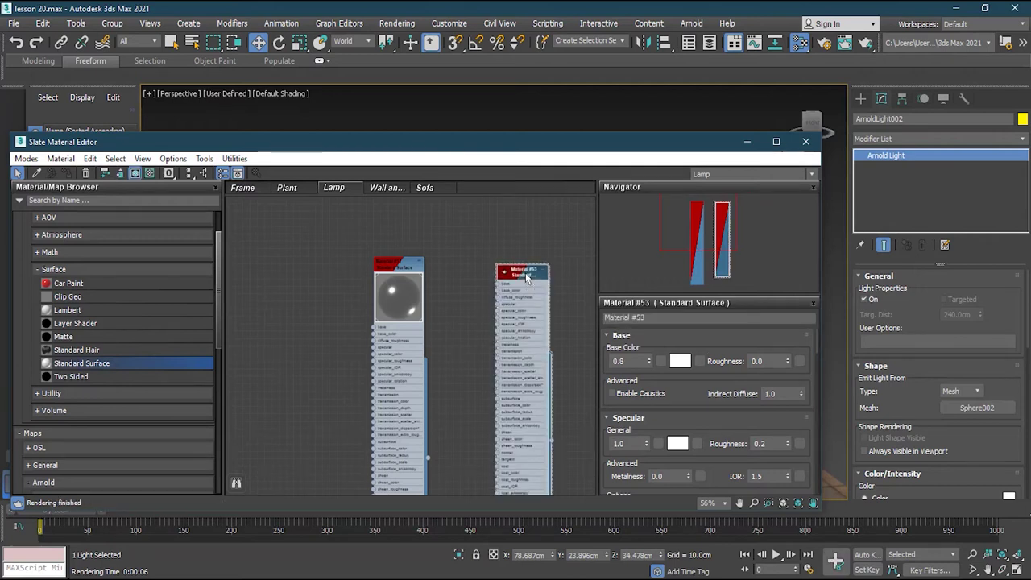
# - Set the material's base colour weight to 1.0
pyautogui.moveTo(651, 363); pyautogui.dragTo(651, 353)
pyautogui.click(680, 361)
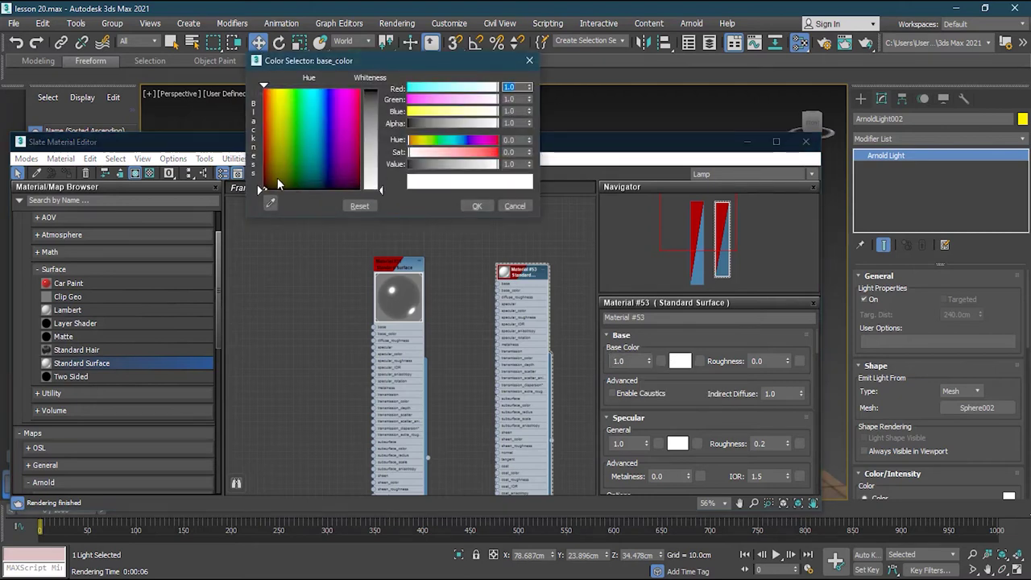
pyautogui.click(475, 206)
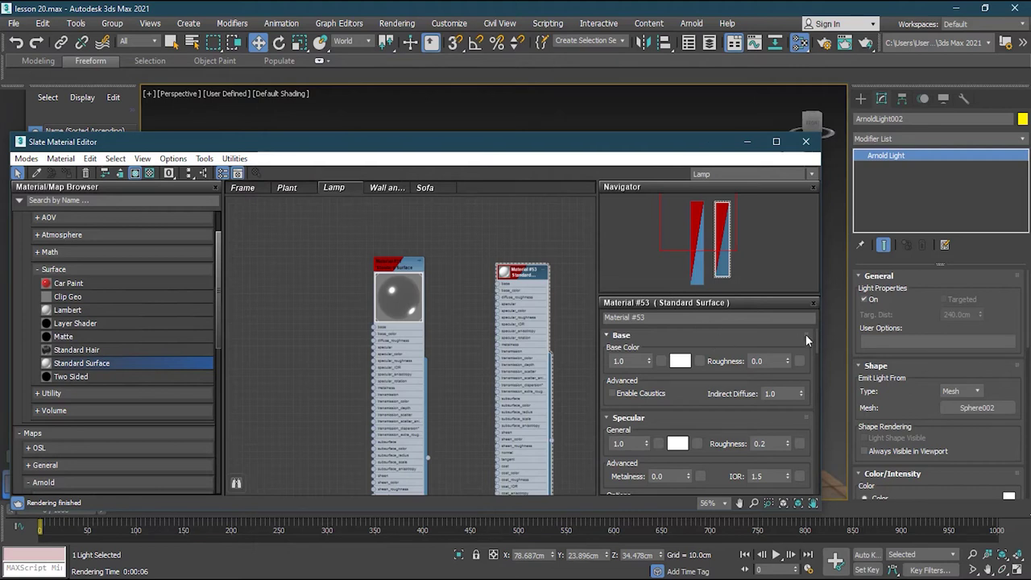
pyautogui.moveTo(817, 334); pyautogui.dragTo(819, 386)
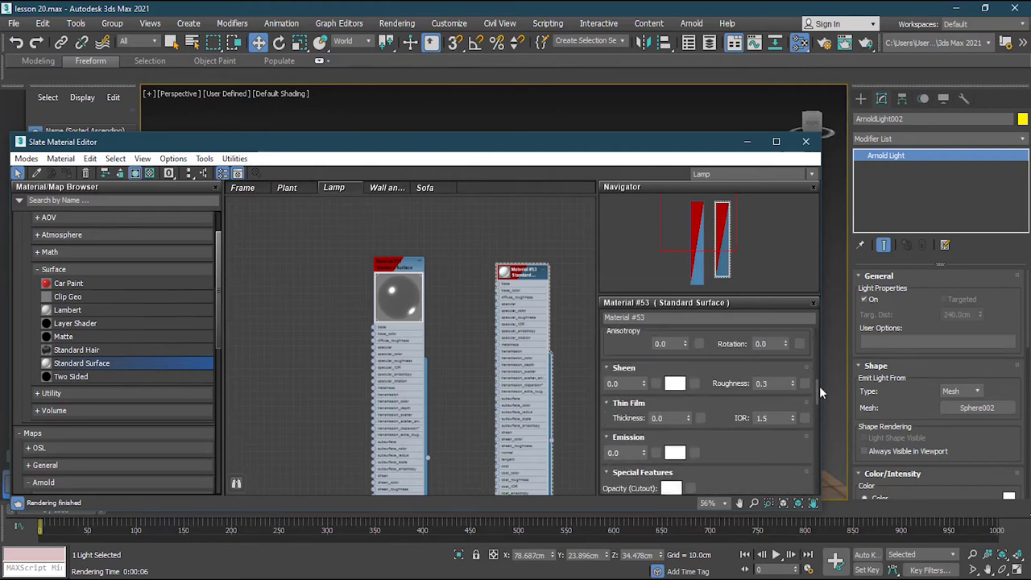
# - Set the emission colour to a pale cream
pyautogui.click(675, 454)
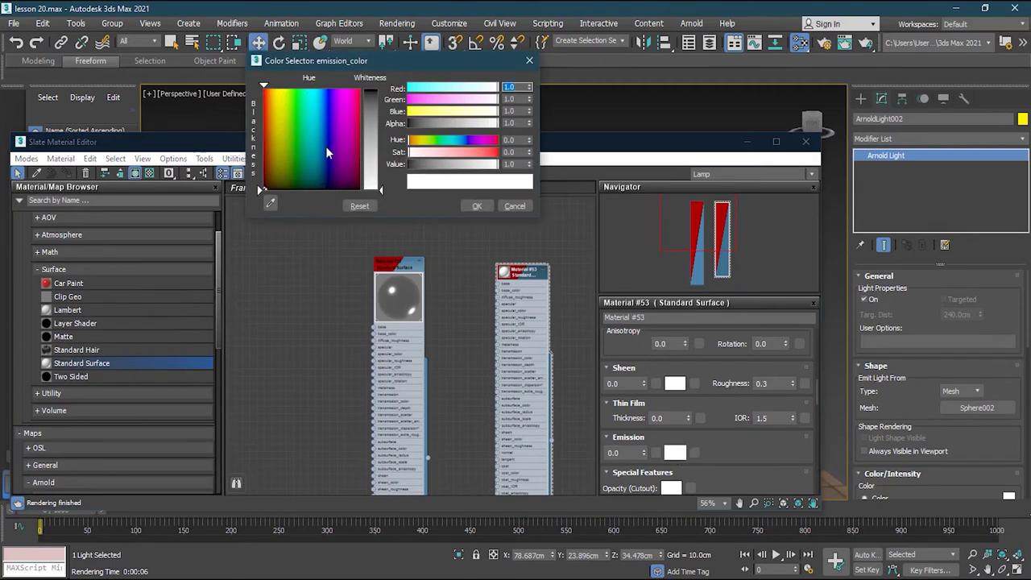
pyautogui.click(275, 146)
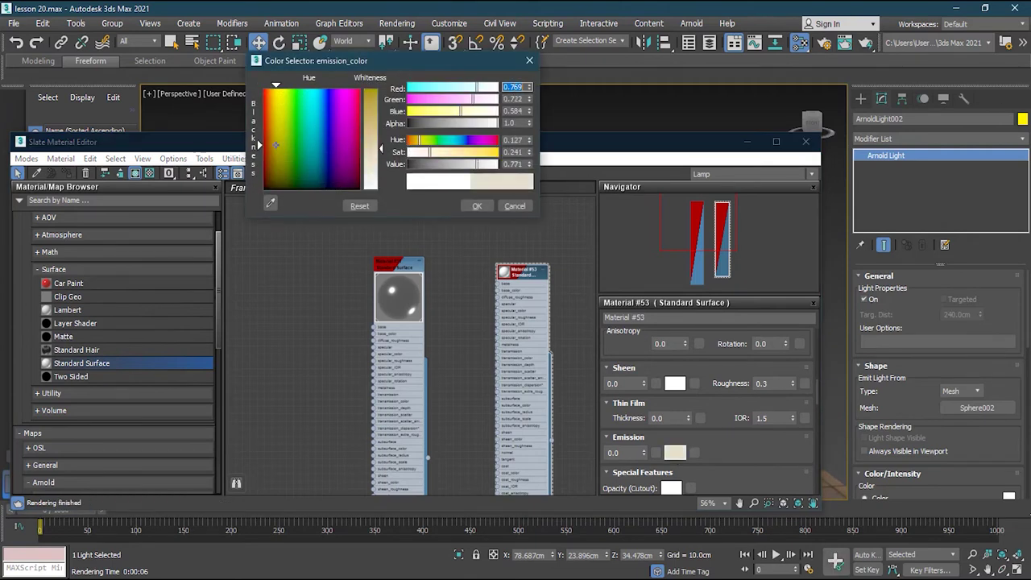
pyautogui.moveTo(275, 146); pyautogui.dragTo(276, 121)
pyautogui.moveTo(453, 151); pyautogui.dragTo(504, 164)
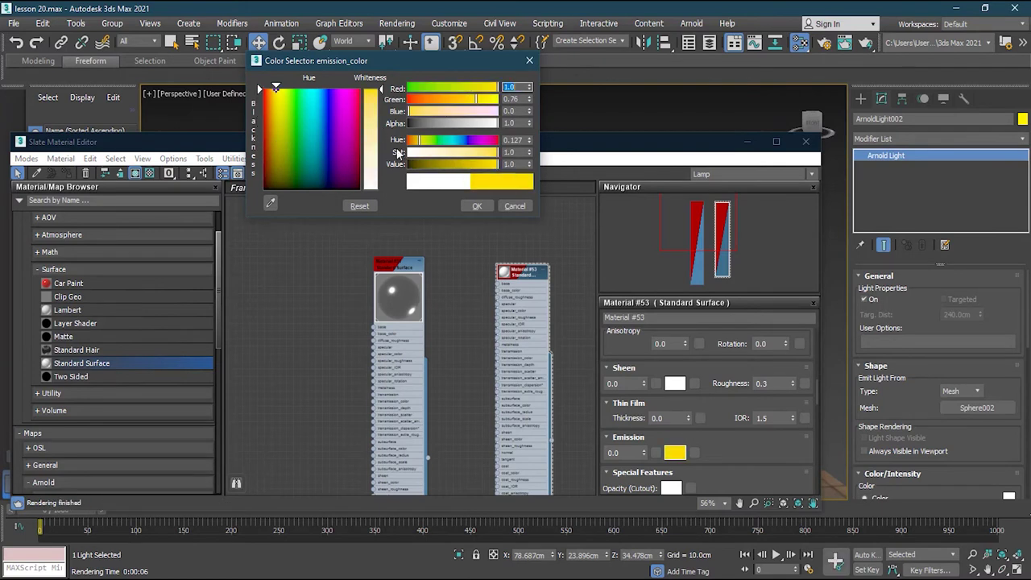
pyautogui.moveTo(380, 95); pyautogui.dragTo(381, 145)
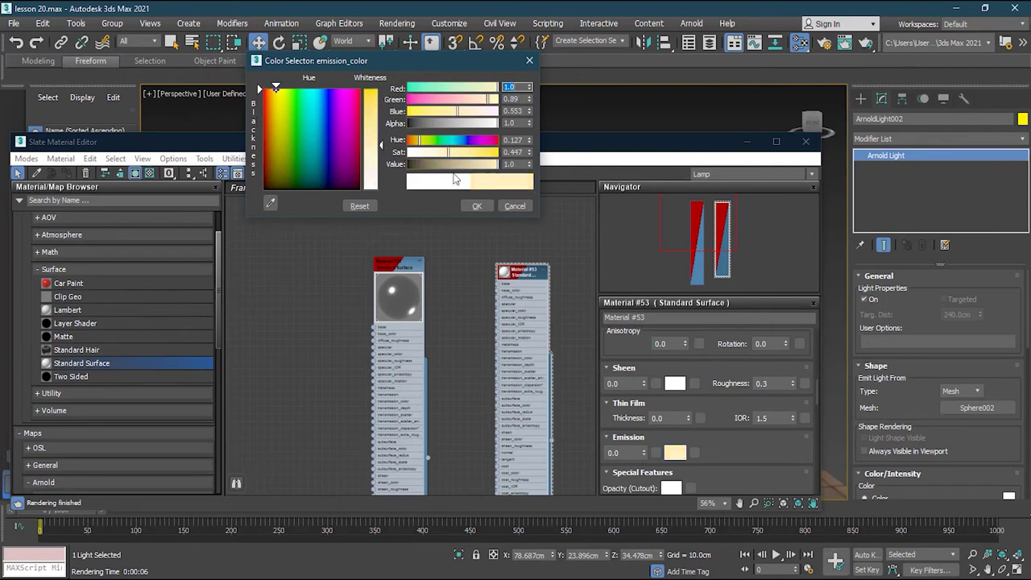
pyautogui.click(473, 206)
# - Set the emission amount to 3.0
pyautogui.doubleClick(629, 452)
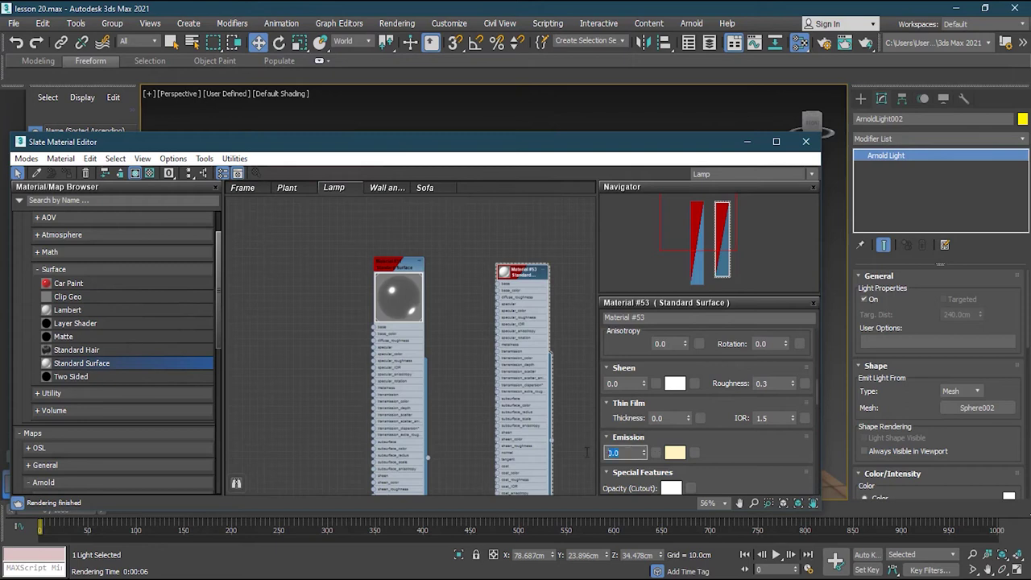
pyautogui.write('1.631')
pyautogui.press('Return')
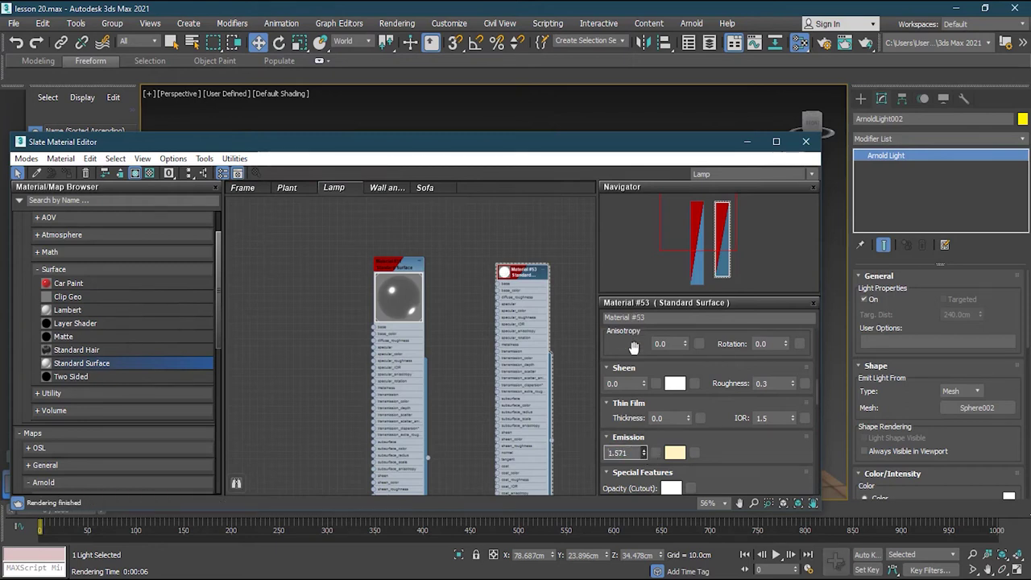
pyautogui.moveTo(644, 452); pyautogui.dragTo(634, 445)
pyautogui.write('3')
pyautogui.press('Return')
pyautogui.moveTo(634, 151); pyautogui.dragTo(226, 121)
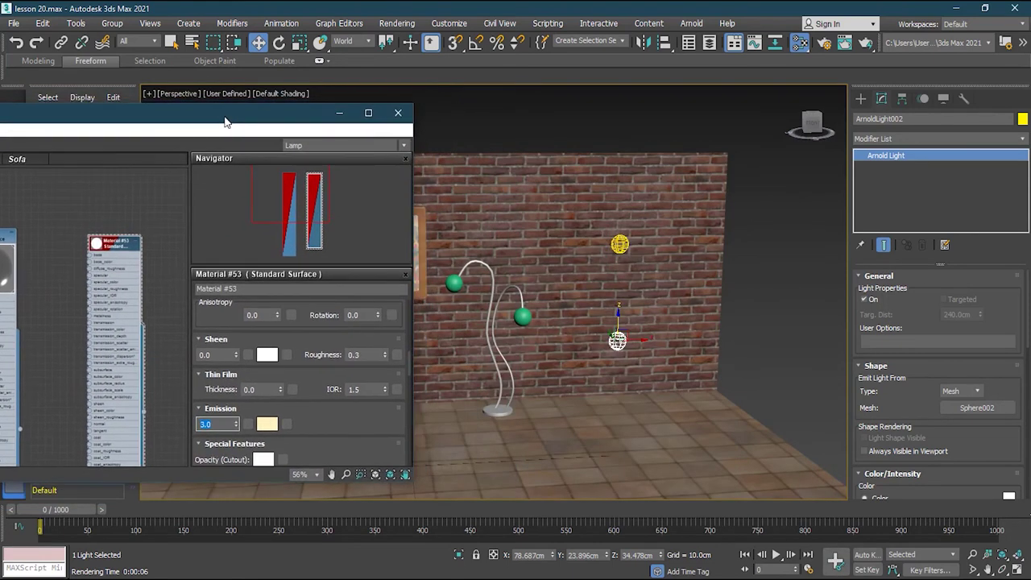
# - Assign Material #53 to both lamp spheres, Sphere001 and Sphere002
pyautogui.click(451, 282)
pyautogui.rightClick(111, 238)
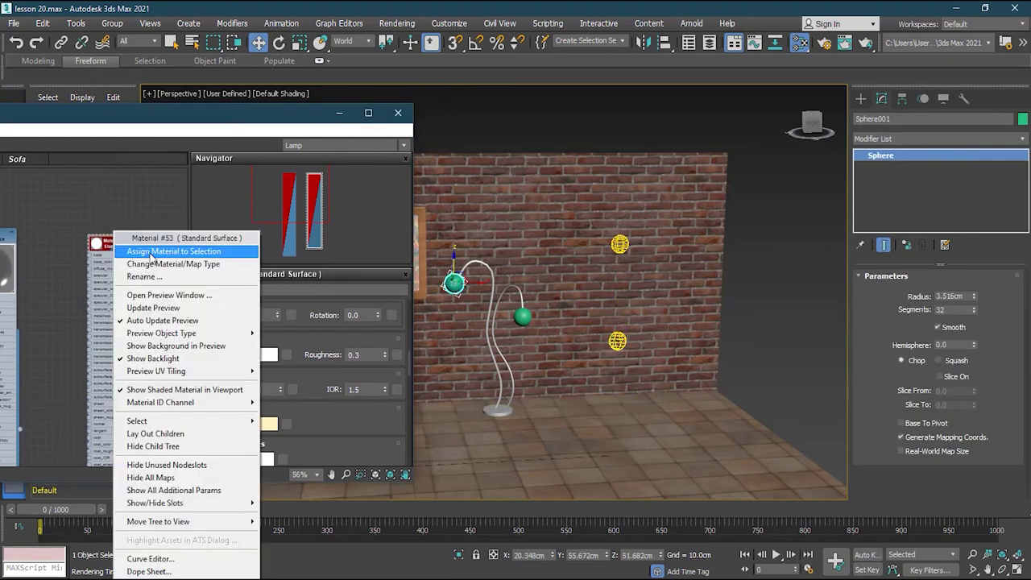
pyautogui.click(151, 251)
pyautogui.click(522, 316)
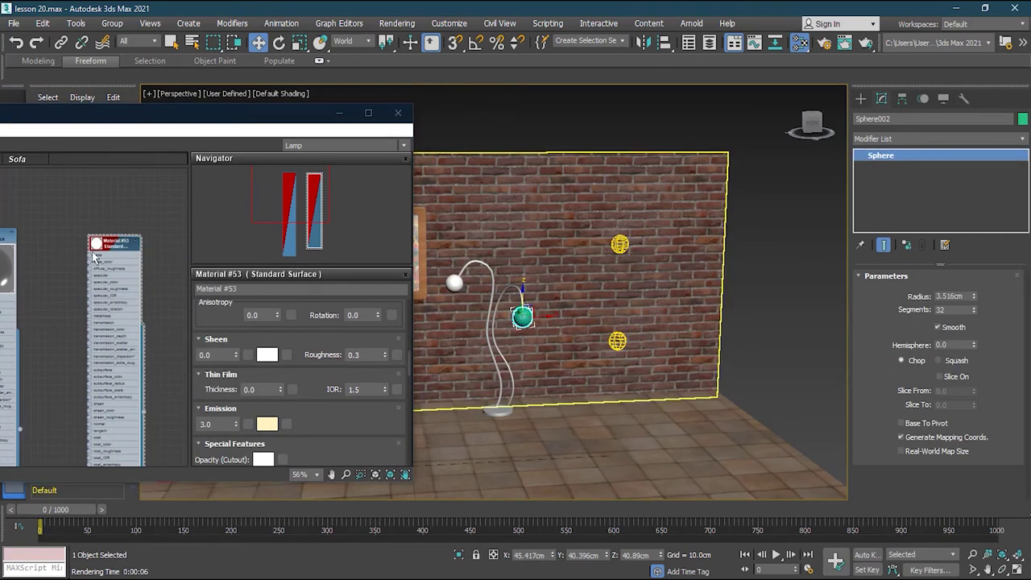
pyautogui.rightClick(120, 241)
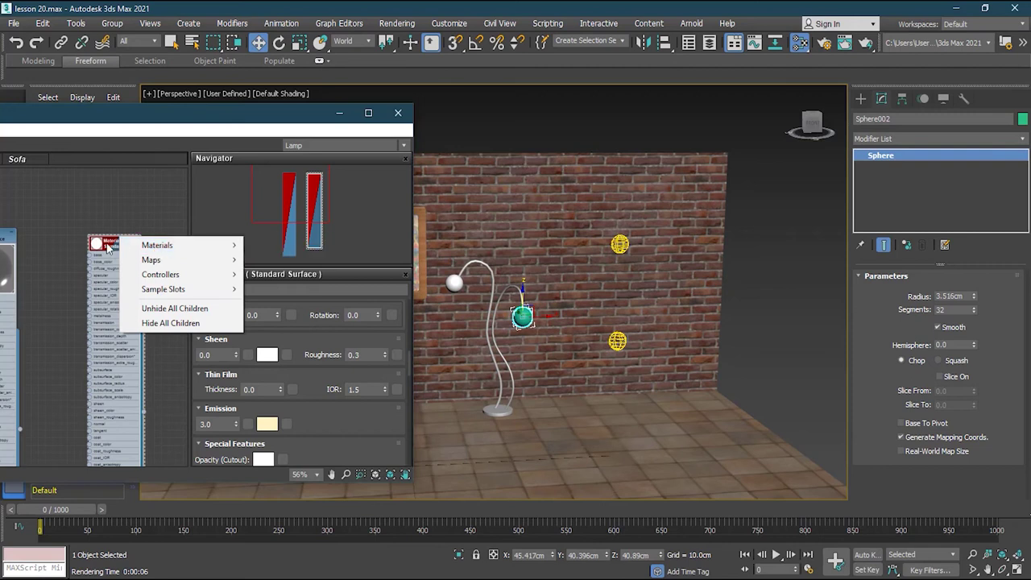
pyautogui.rightClick(108, 245)
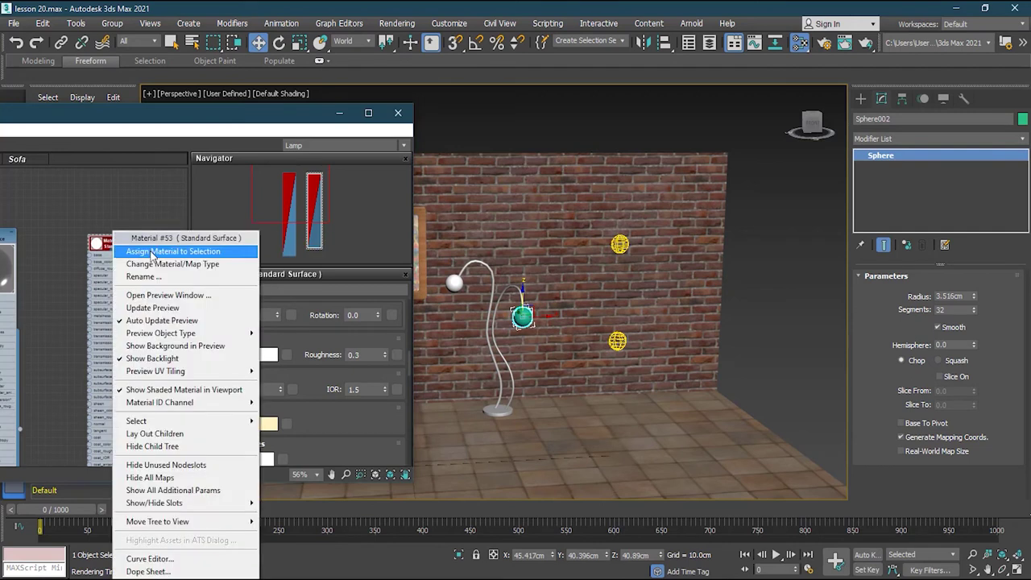
pyautogui.click(152, 252)
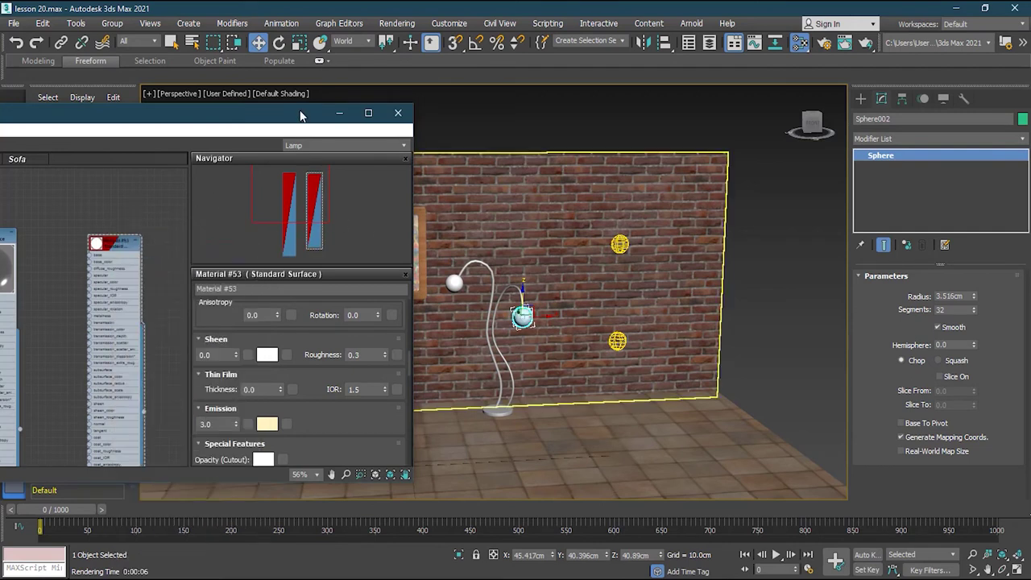
# - Close the Slate Material Editor and clear the selection
pyautogui.moveTo(300, 116); pyautogui.dragTo(719, 141)
pyautogui.click(817, 138)
pyautogui.click(773, 276)
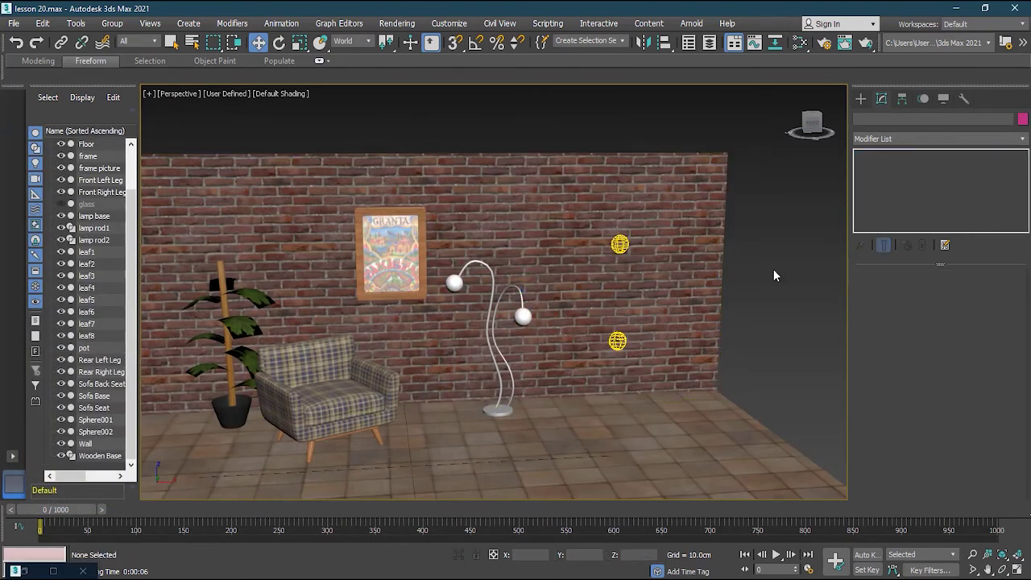
# - Render the scene with Arnold to see the glowing white bulbs
pyautogui.click(825, 44)
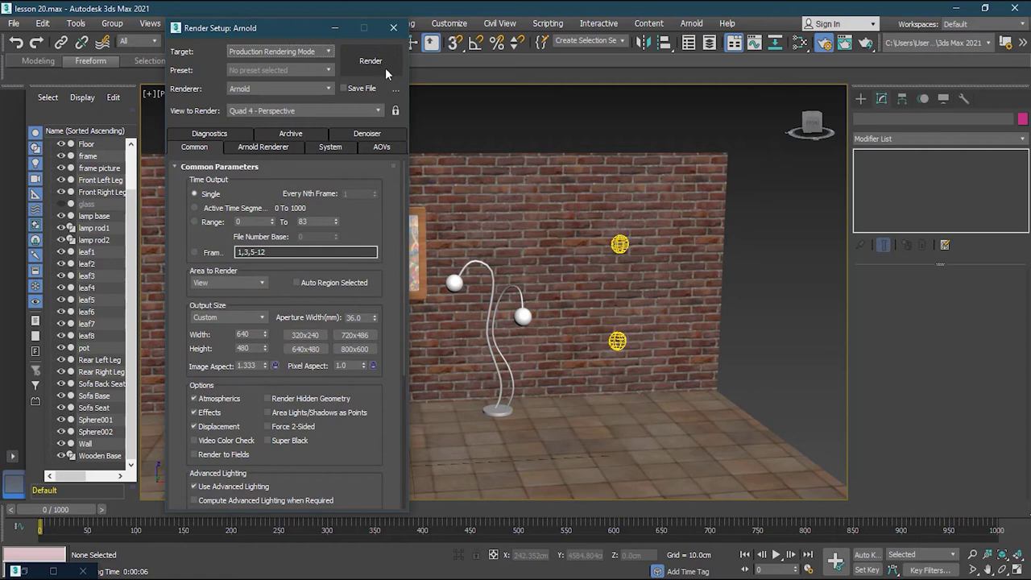
pyautogui.click(380, 60)
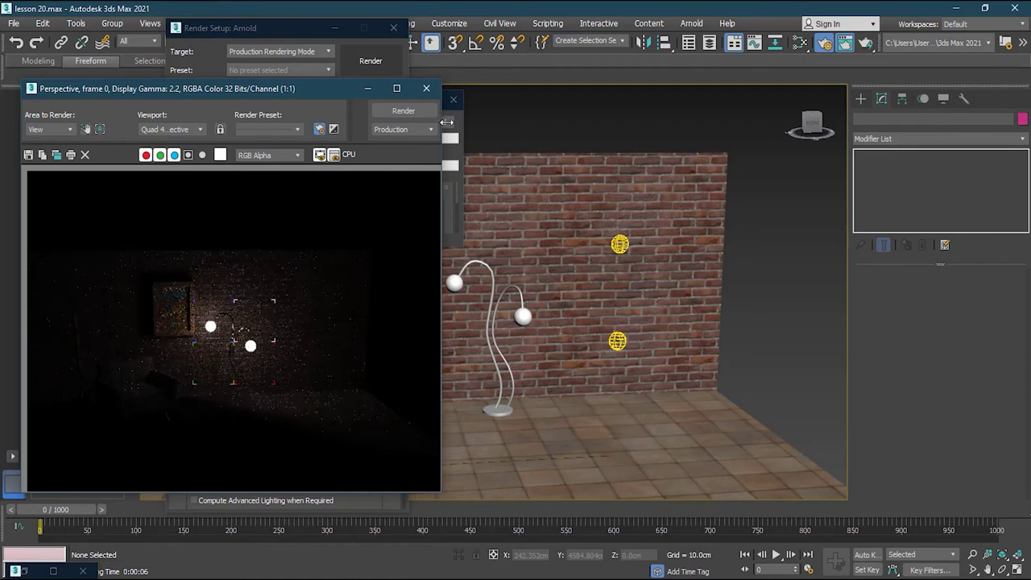
pyautogui.click(450, 122)
# - Close the Arnold frame buffer and the Render Setup: Arnold dialog
pyautogui.click(459, 93)
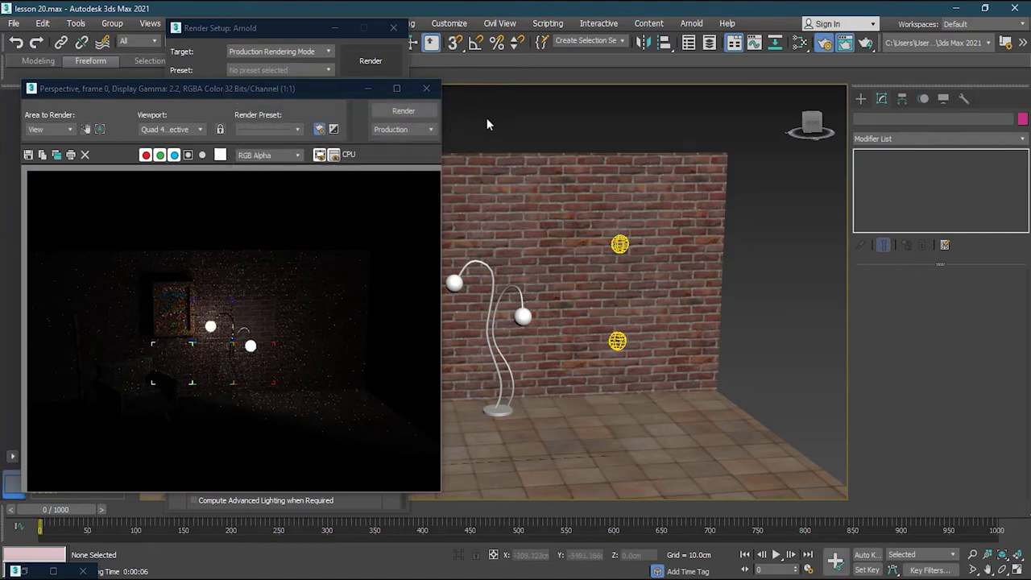
pyautogui.click(427, 89)
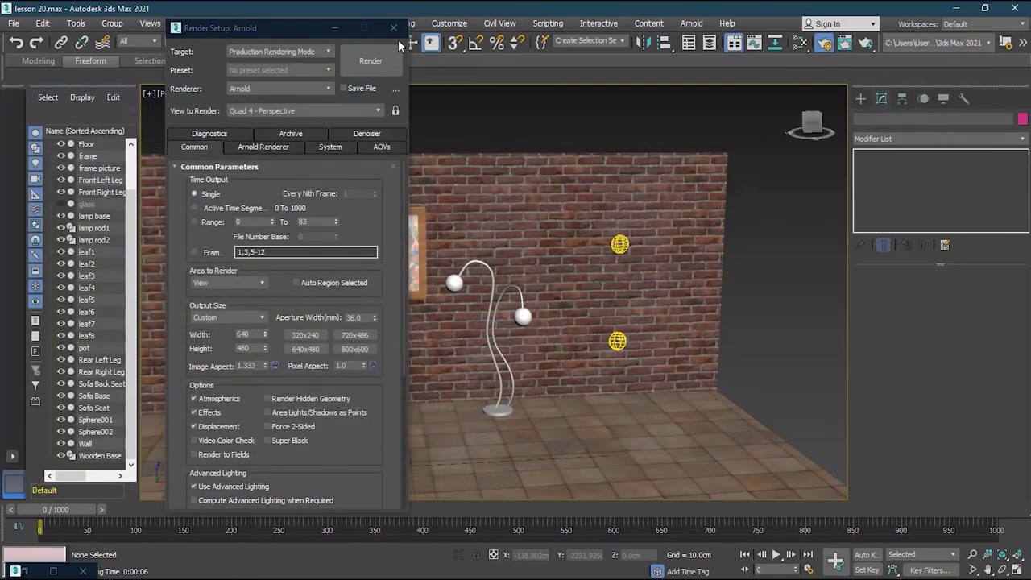
pyautogui.click(394, 27)
pyautogui.click(229, 93)
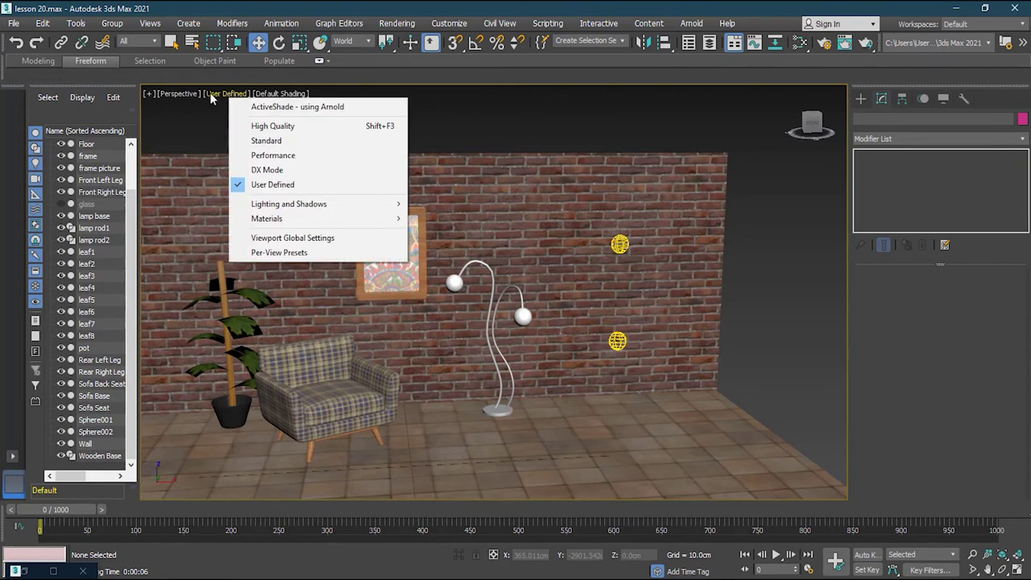
# - Turn on Arnold ActiveShade in the viewport and place the Slate Material Editor beside it
pyautogui.click(300, 107)
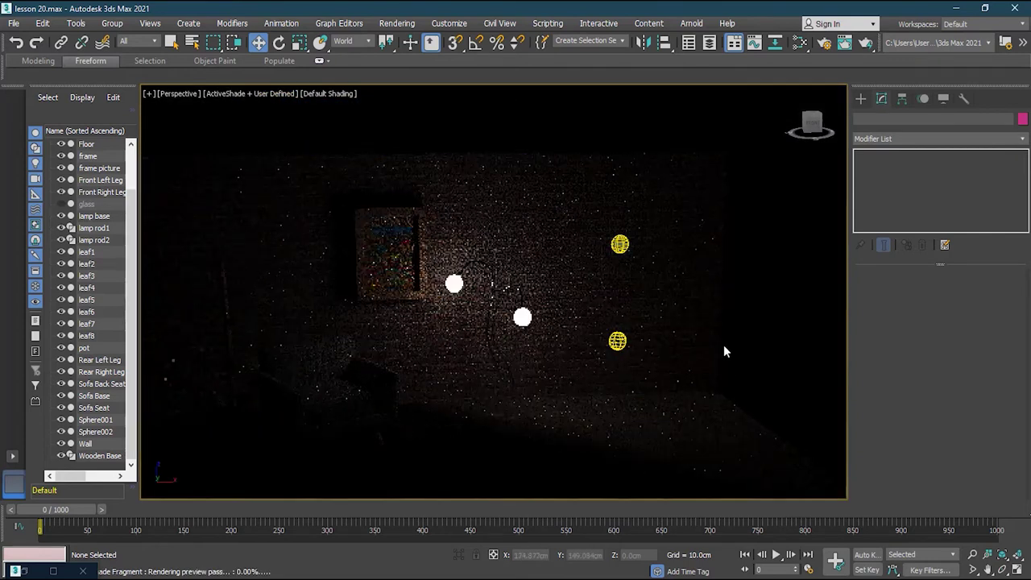
pyautogui.press('m')
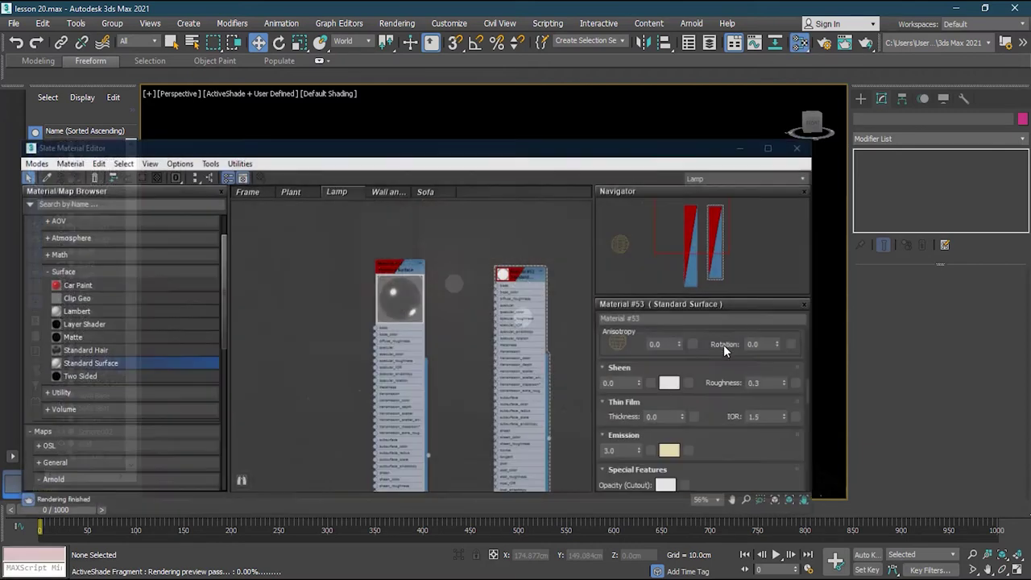
pyautogui.moveTo(568, 154); pyautogui.dragTo(141, 147)
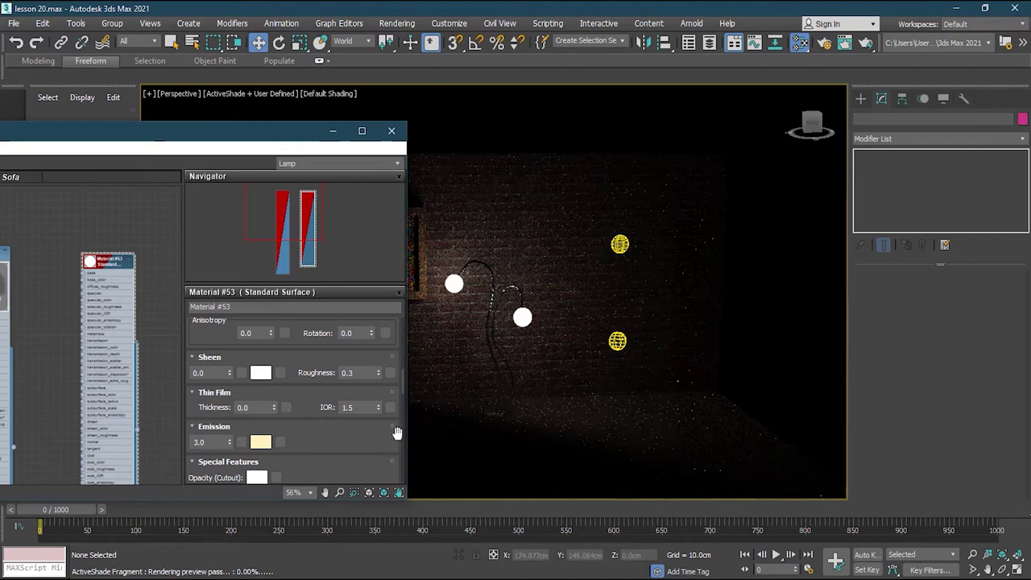
pyautogui.moveTo(405, 378)
pyautogui.mouseDown()
pyautogui.moveTo(400, 403)
pyautogui.moveTo(397, 378)
pyautogui.mouseUp()
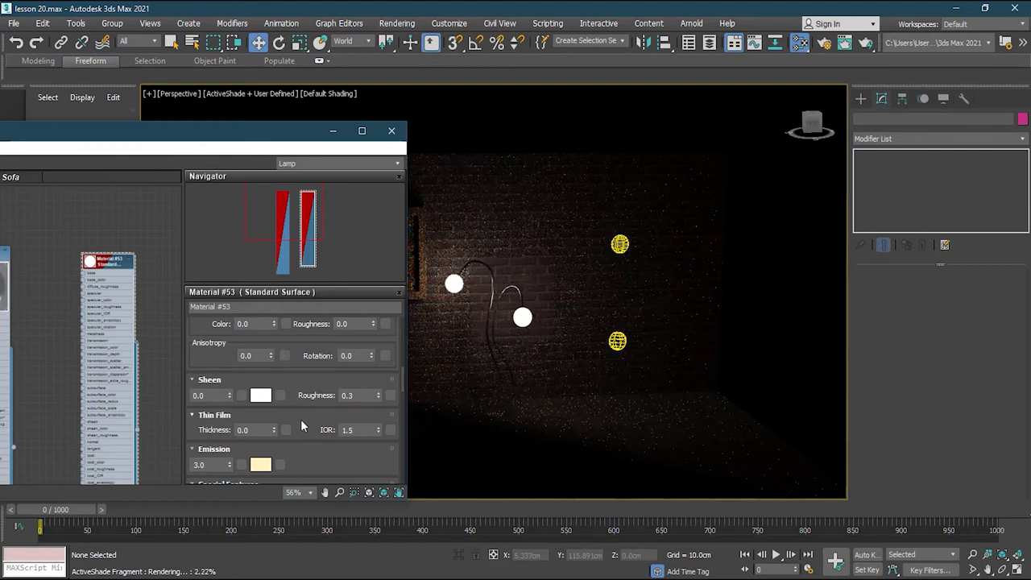
pyautogui.scroll(-2, 302, 425)
# - Lower Material #53's emission to 1.0 while keeping the ActiveShade preview running
pyautogui.click(219, 424)
pyautogui.write('1')
pyautogui.press('Return')
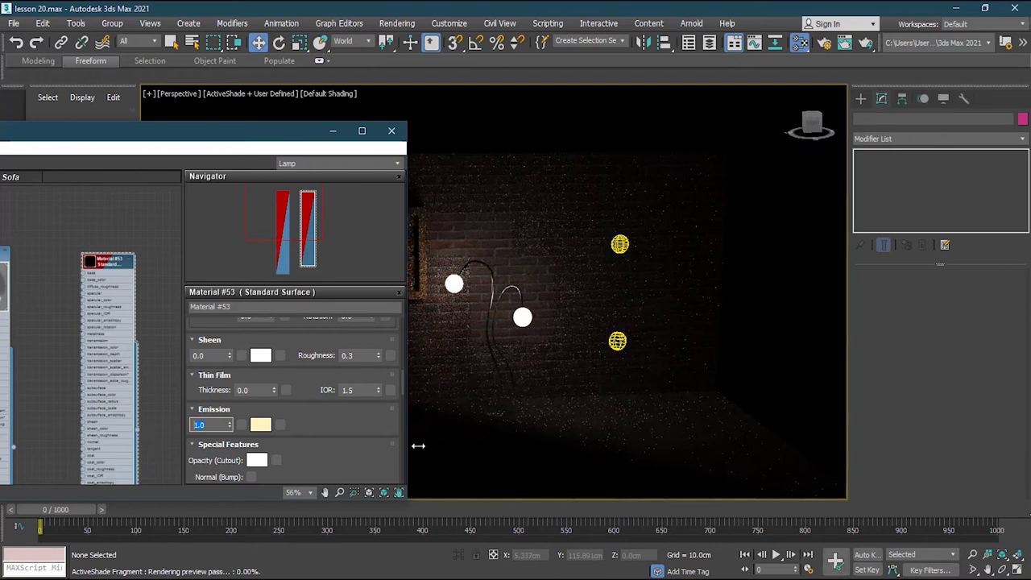
pyautogui.click(261, 92)
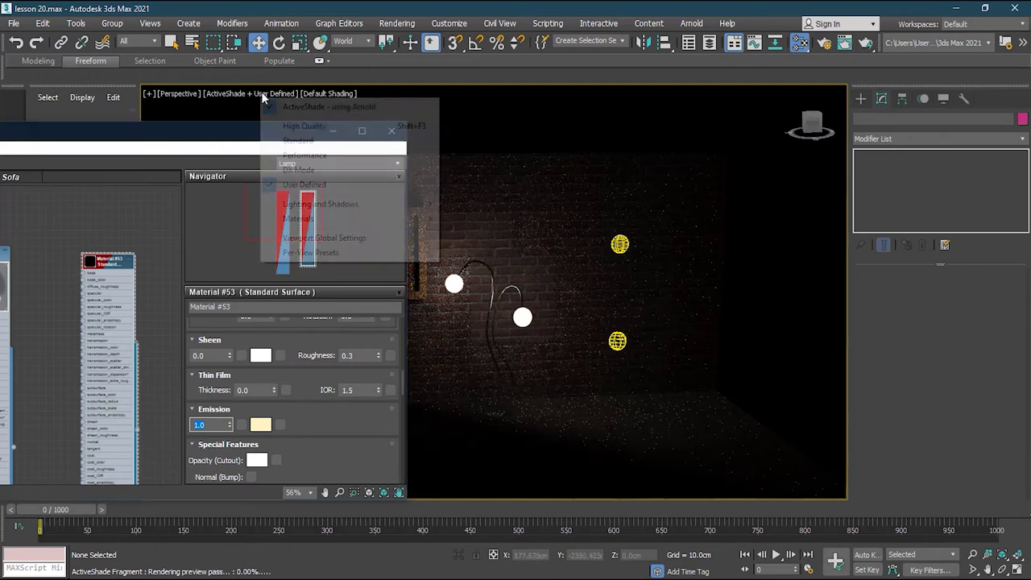
pyautogui.click(278, 106)
pyautogui.click(257, 92)
pyautogui.click(263, 104)
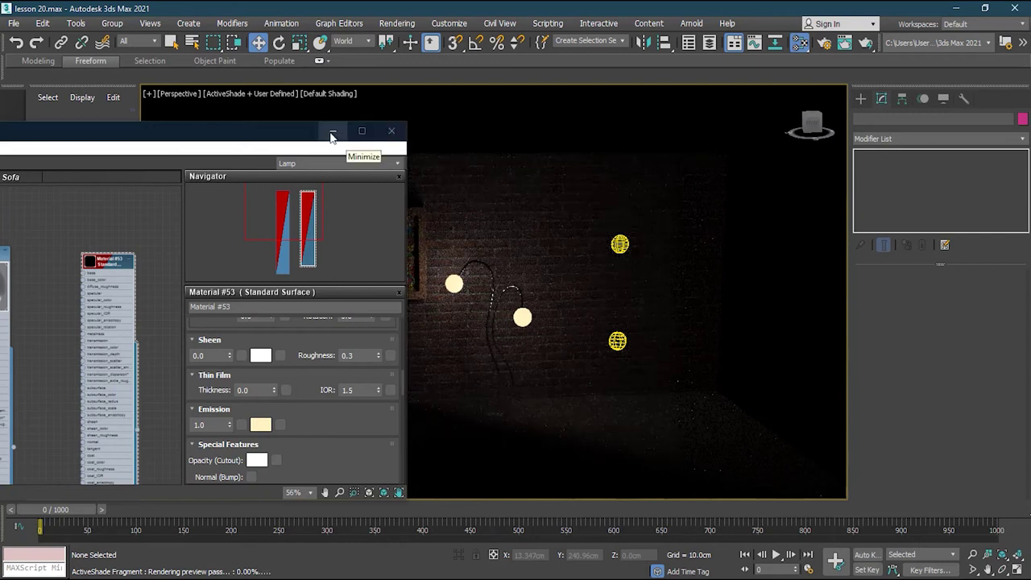
# - Minimize the material editor, choose the Standard shading preset and turn ActiveShade off
pyautogui.click(332, 134)
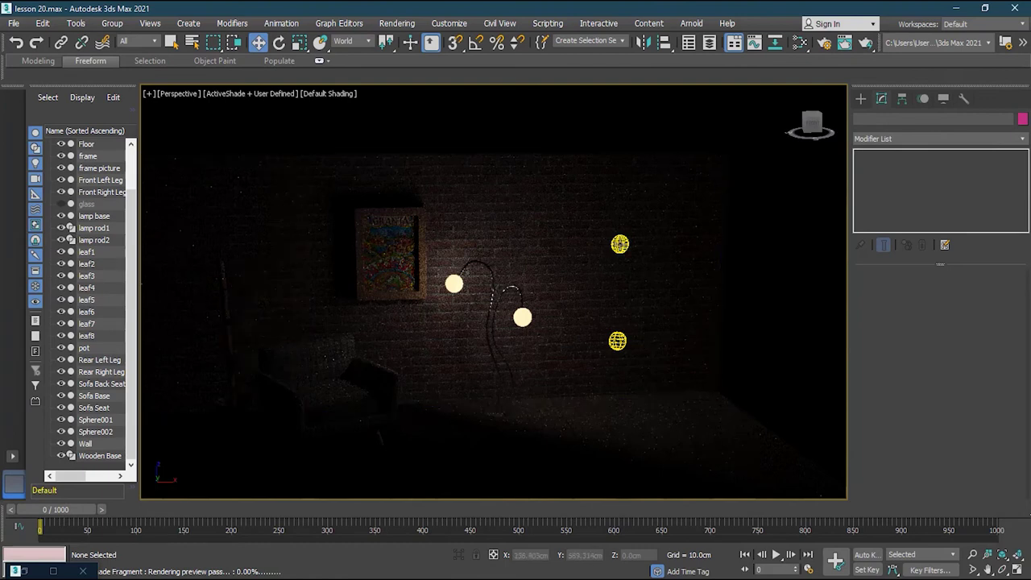
pyautogui.click(303, 95)
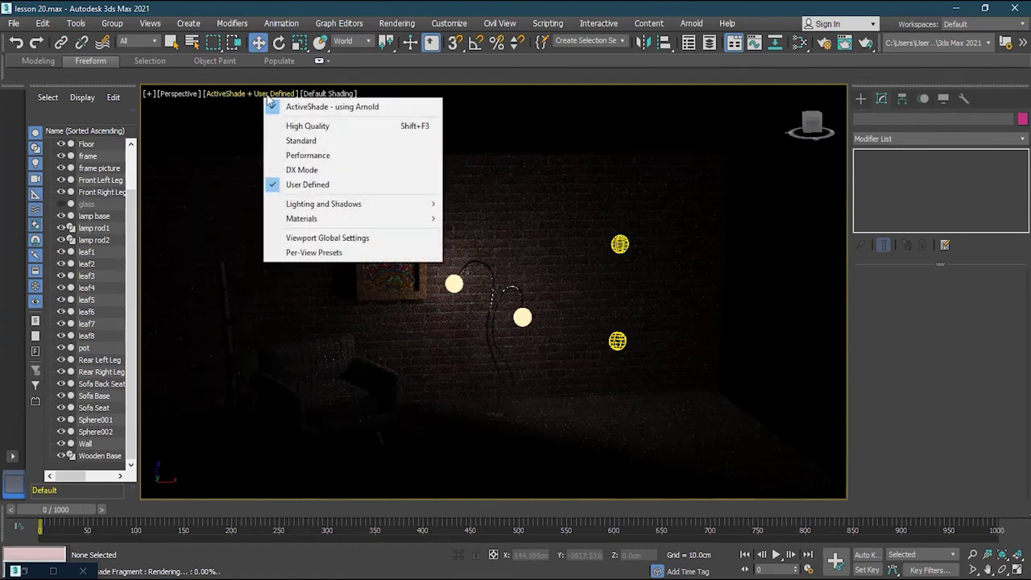
pyautogui.click(319, 141)
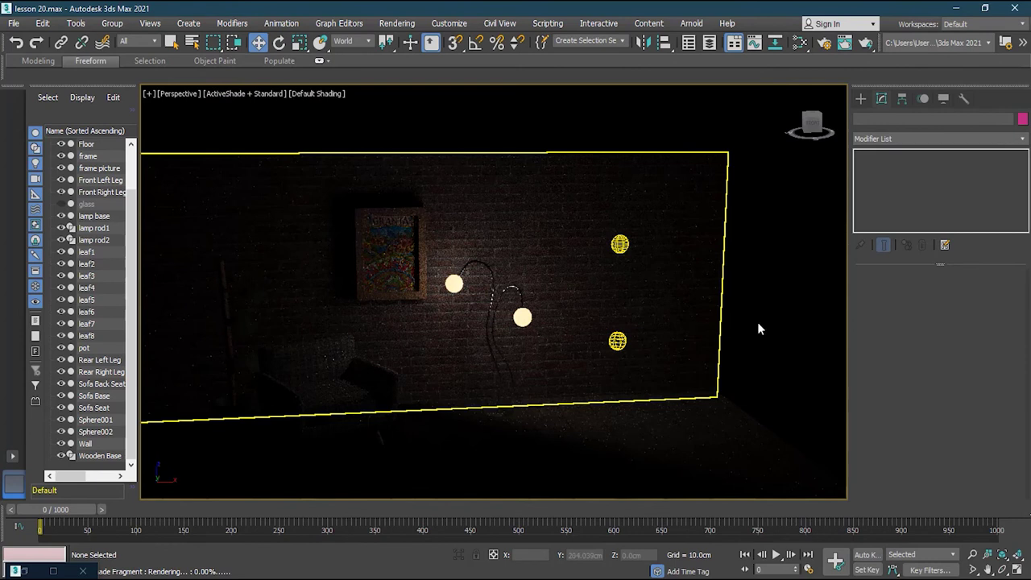
pyautogui.click(256, 95)
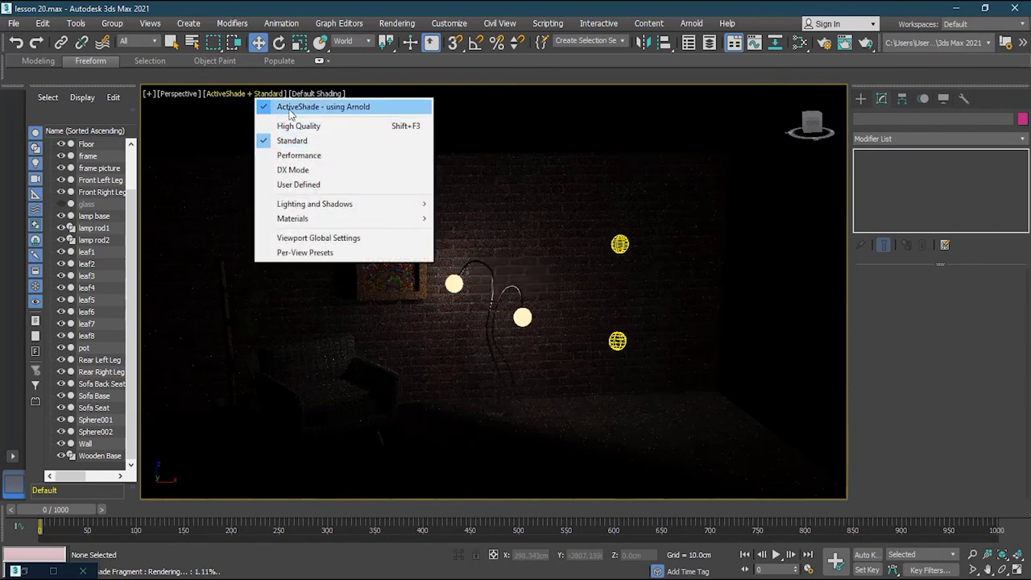
pyautogui.click(291, 108)
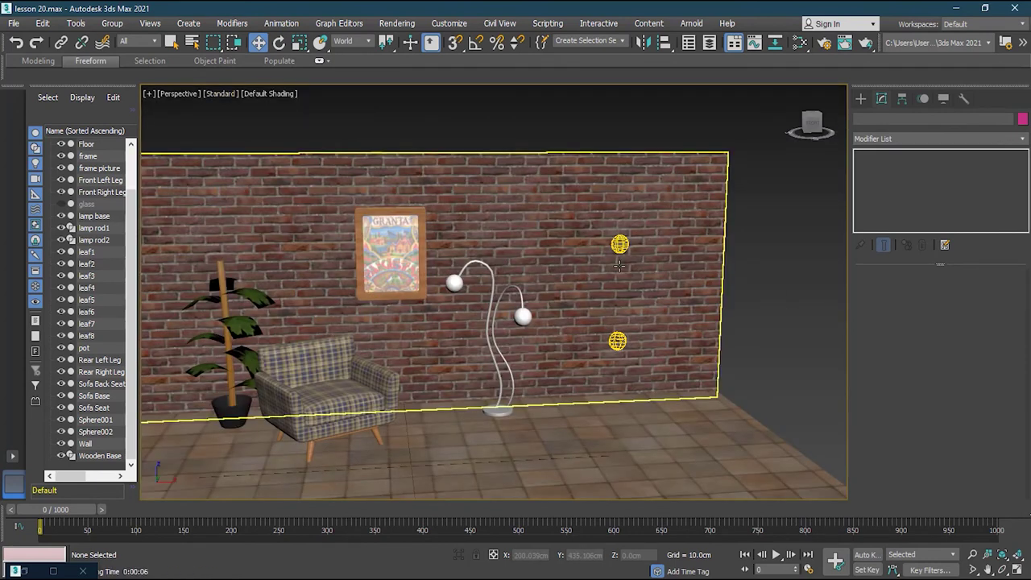
# - Place a new Arnold Light on the floor of the room
pyautogui.scroll(-3, 781, 304)
pyautogui.keyDown('alt'); pyautogui.moveTo(705, 351); pyautogui.dragTo(772, 308, button='middle'); pyautogui.keyUp('alt')
pyautogui.click(861, 98)
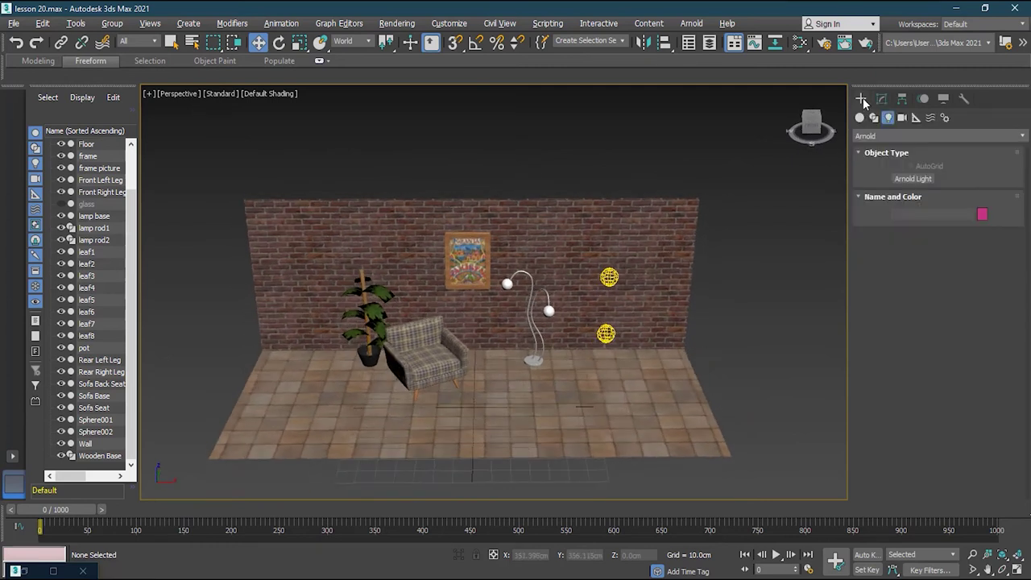
pyautogui.click(926, 179)
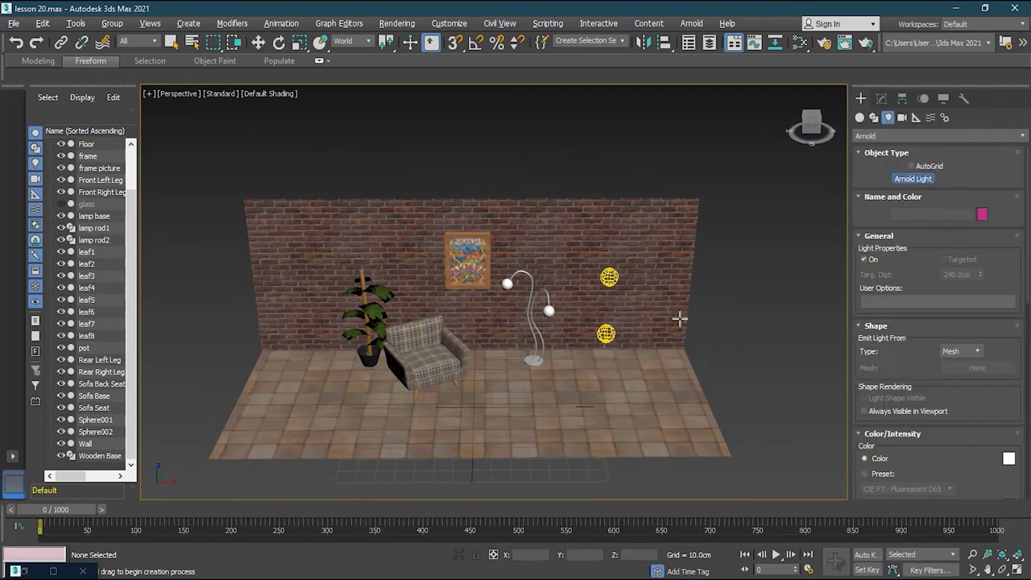
pyautogui.click(477, 387)
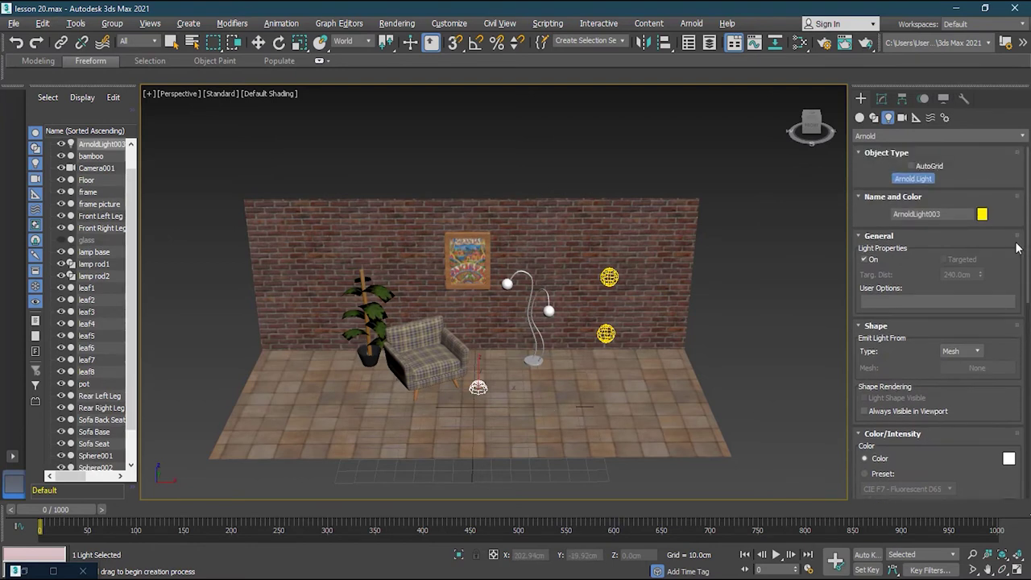
# - Set the light's shape type to Skydome
pyautogui.click(978, 352)
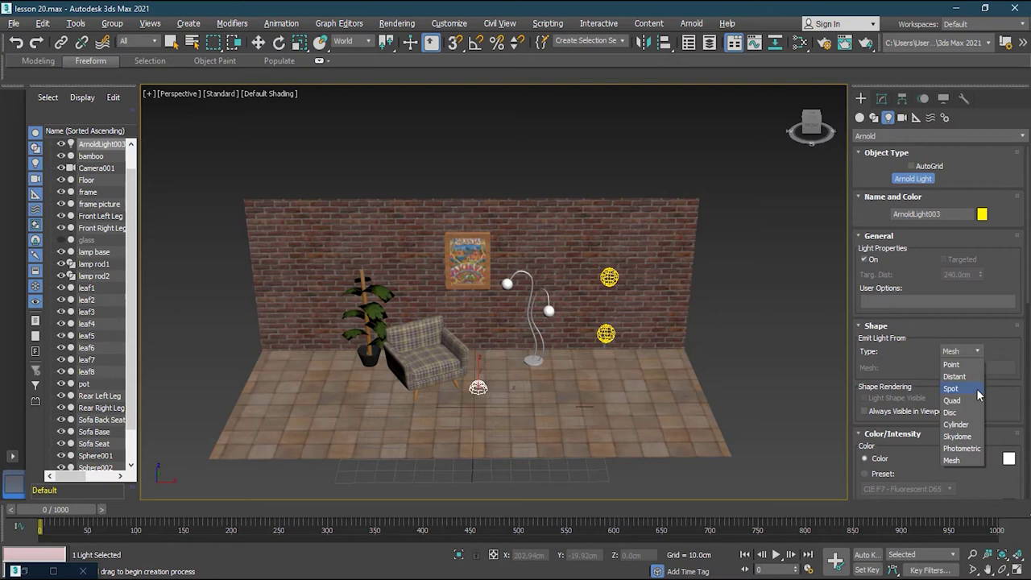
pyautogui.click(959, 436)
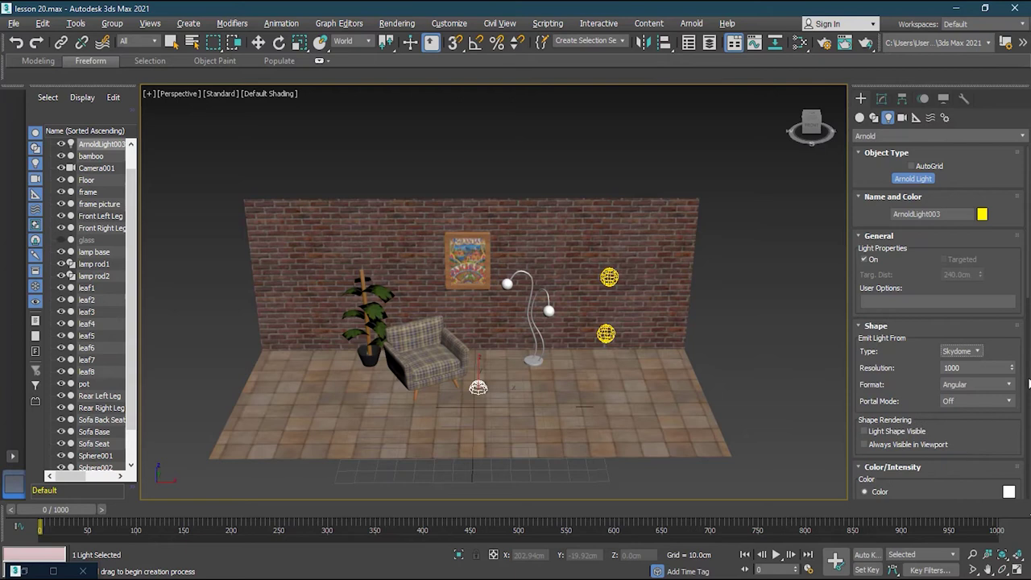
pyautogui.moveTo(1023, 289); pyautogui.dragTo(1027, 506)
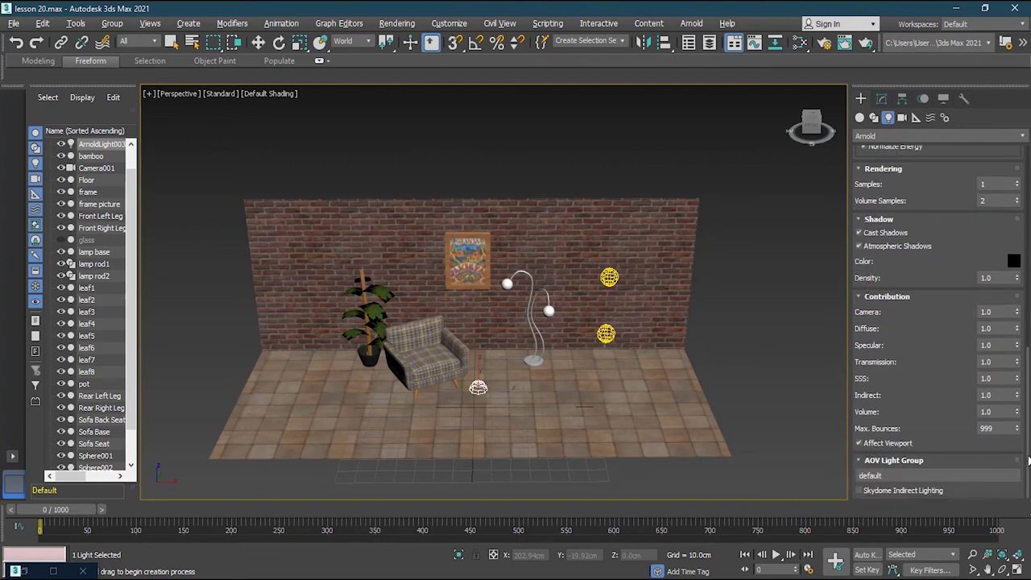
pyautogui.moveTo(1029, 460); pyautogui.dragTo(1027, 223)
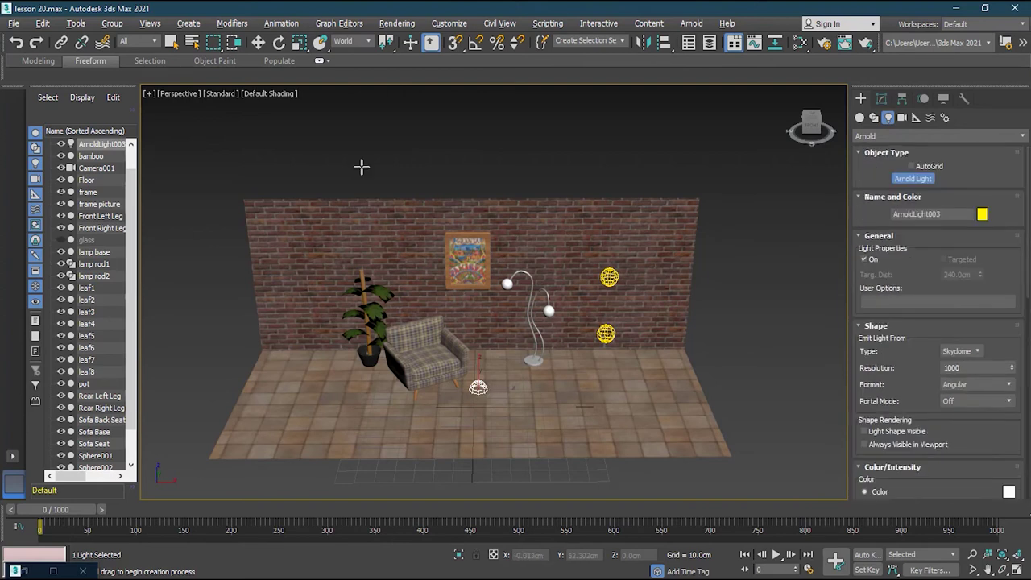
# - Nudge the skydome light back on the floor with Select and Move, then reselect it
pyautogui.click(258, 41)
pyautogui.moveTo(478, 385)
pyautogui.mouseDown()
pyautogui.moveTo(481, 345)
pyautogui.moveTo(479, 385)
pyautogui.mouseUp()
pyautogui.click(279, 42)
pyautogui.click(479, 387)
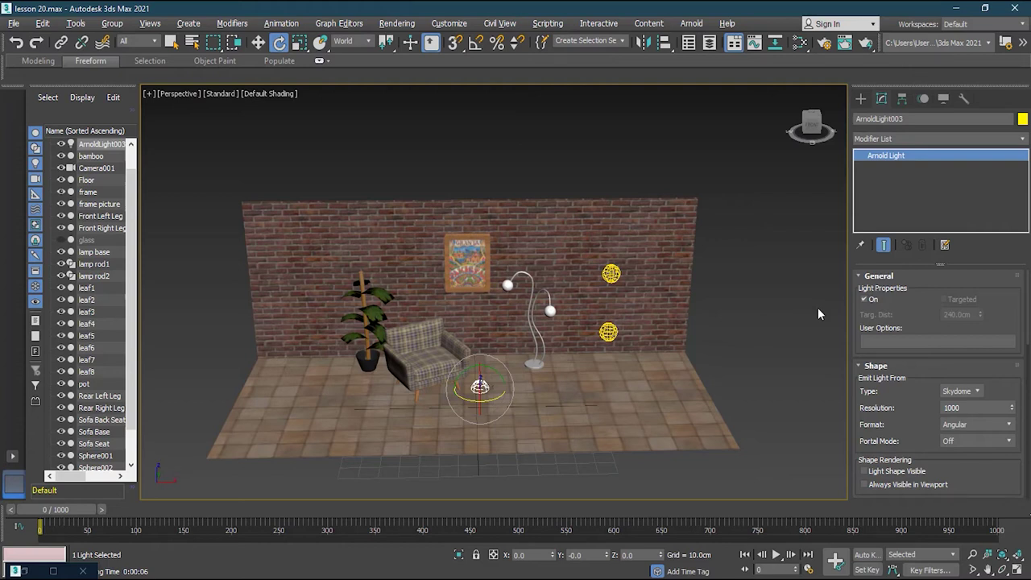
pyautogui.scroll(-10, 993, 368)
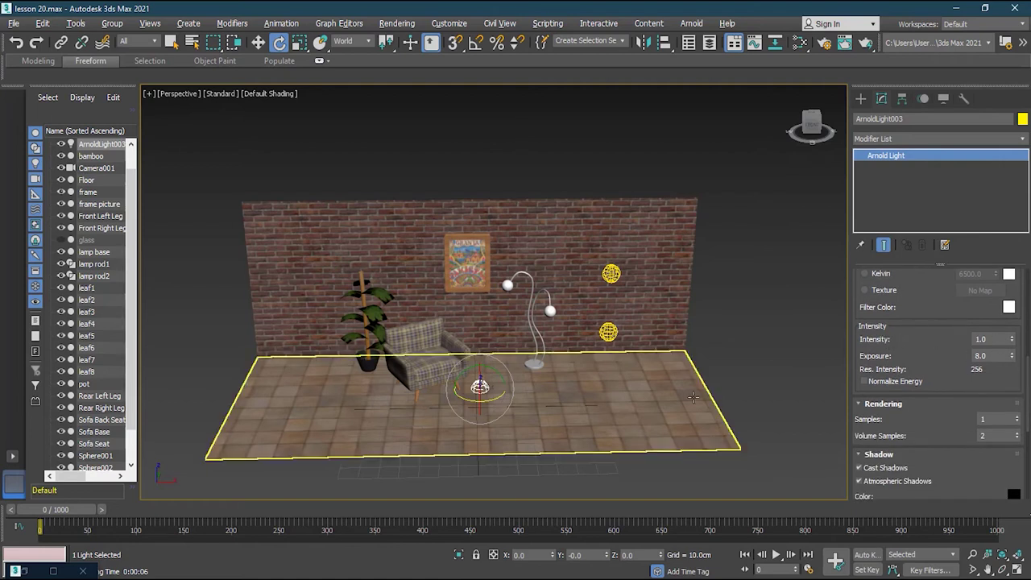
pyautogui.click(822, 45)
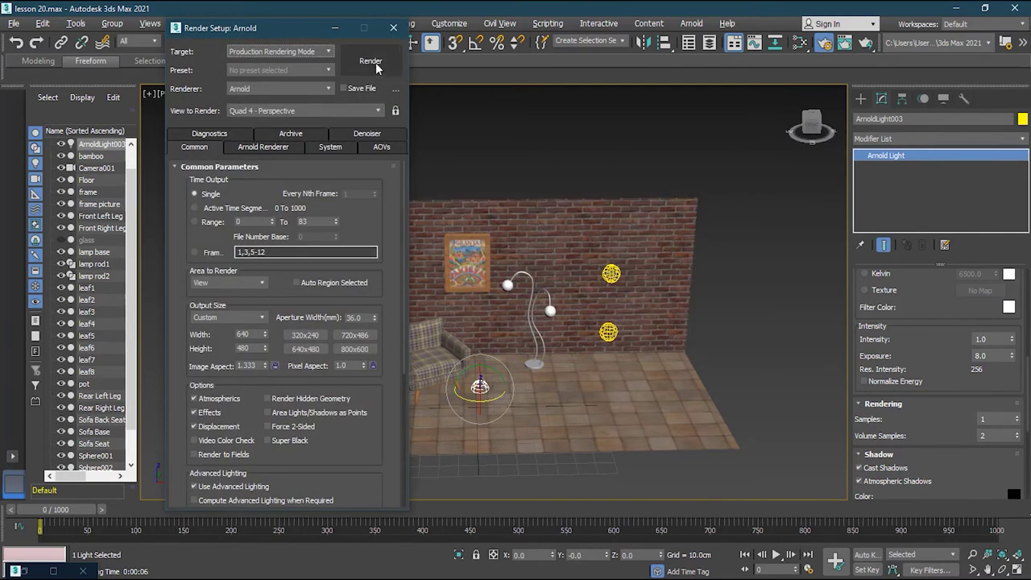
# - Test-render, set the skydome's intensity and exposure to 0.1, then re-render
pyautogui.click(376, 62)
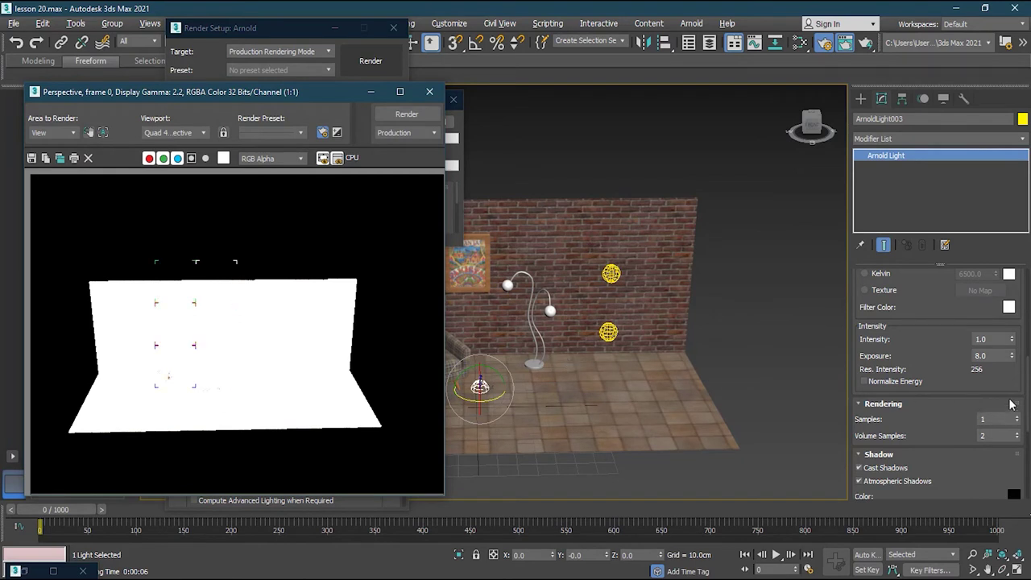
pyautogui.click(997, 346)
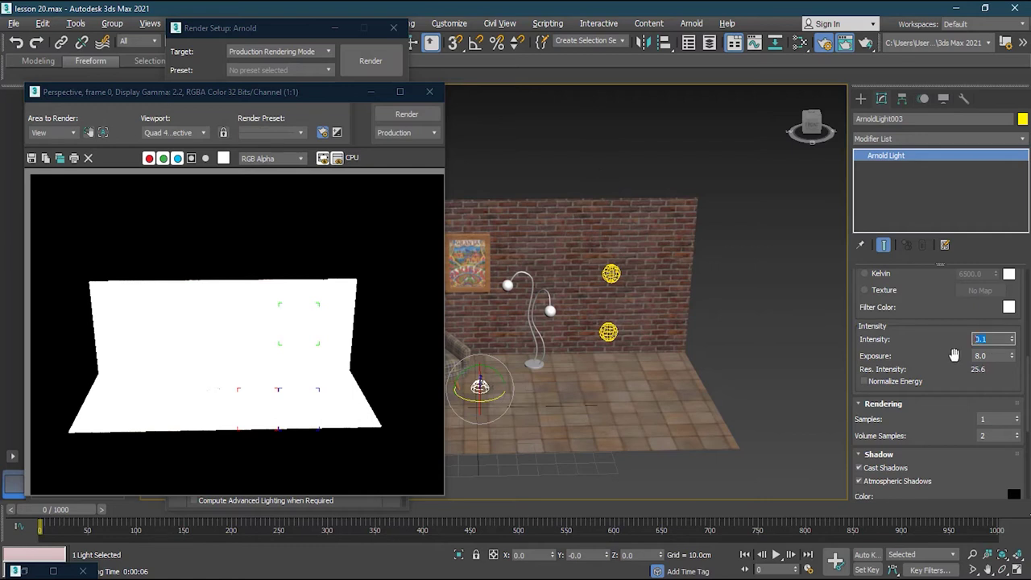
pyautogui.press('Tab')
pyautogui.write('3')
pyautogui.press('Return')
pyautogui.write('.1')
pyautogui.press('Return')
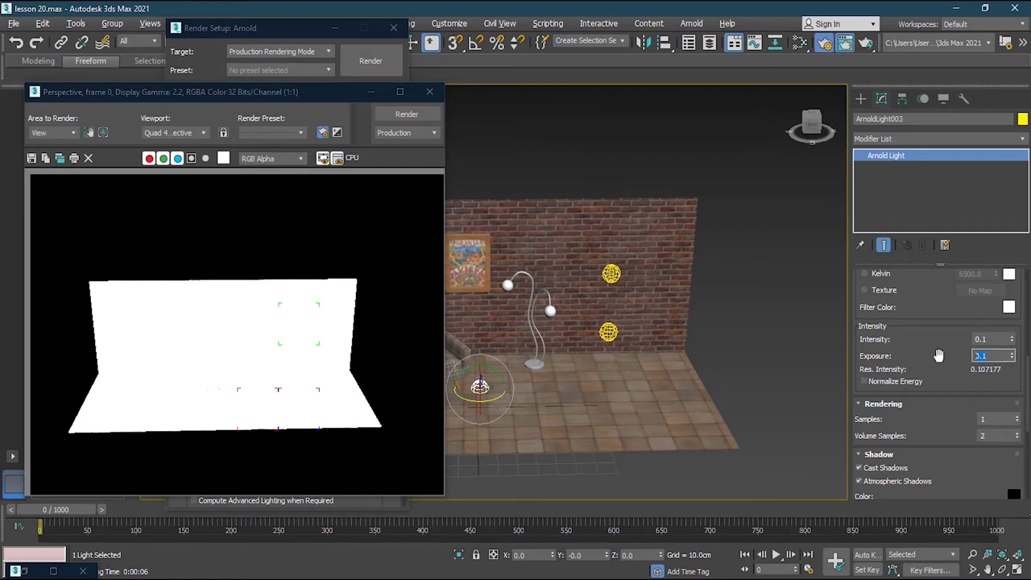
pyautogui.click(405, 114)
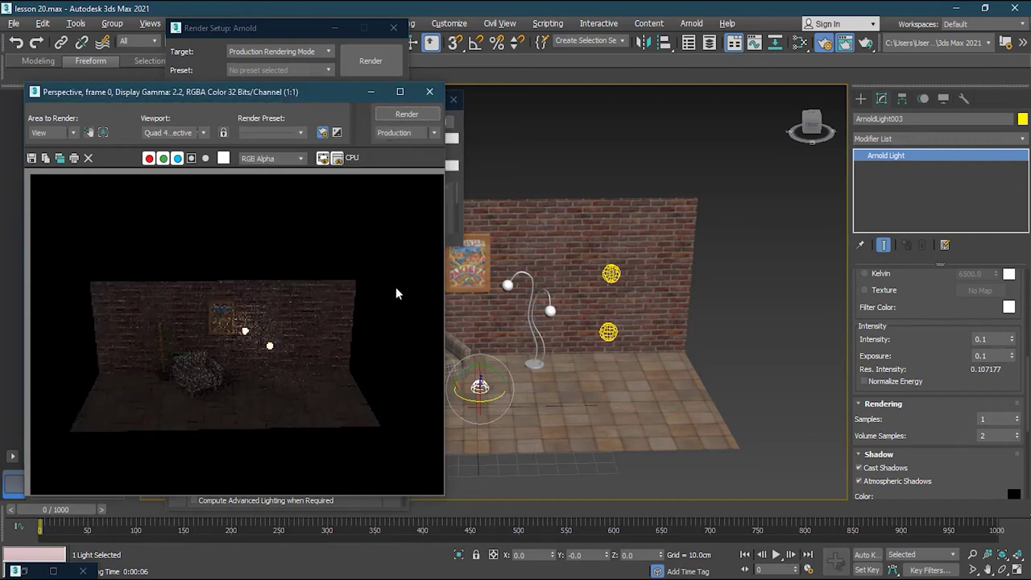
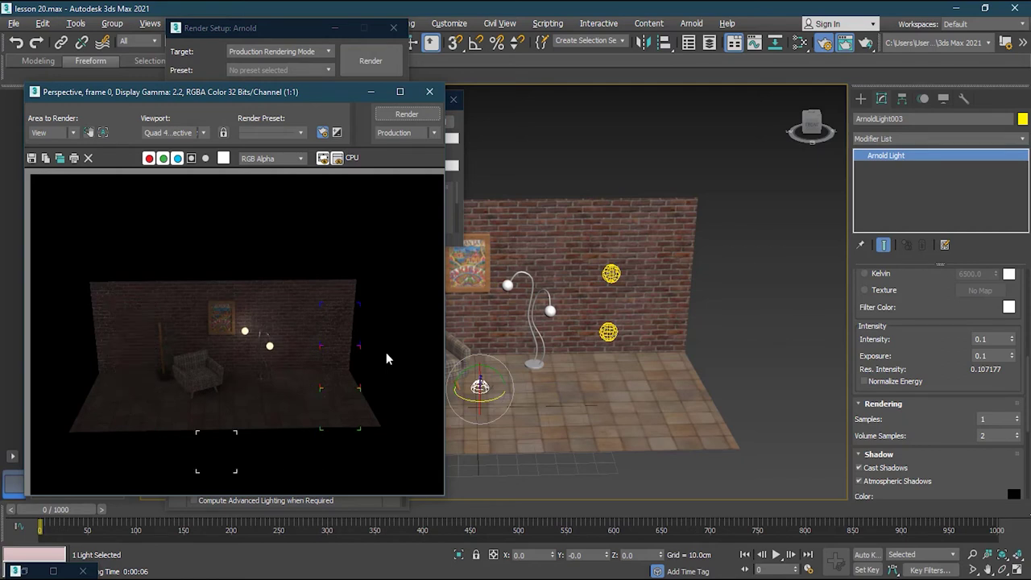
# - Check the light's Exposure field, then close the dark test render and Render Setup dialog
pyautogui.click(994, 355)
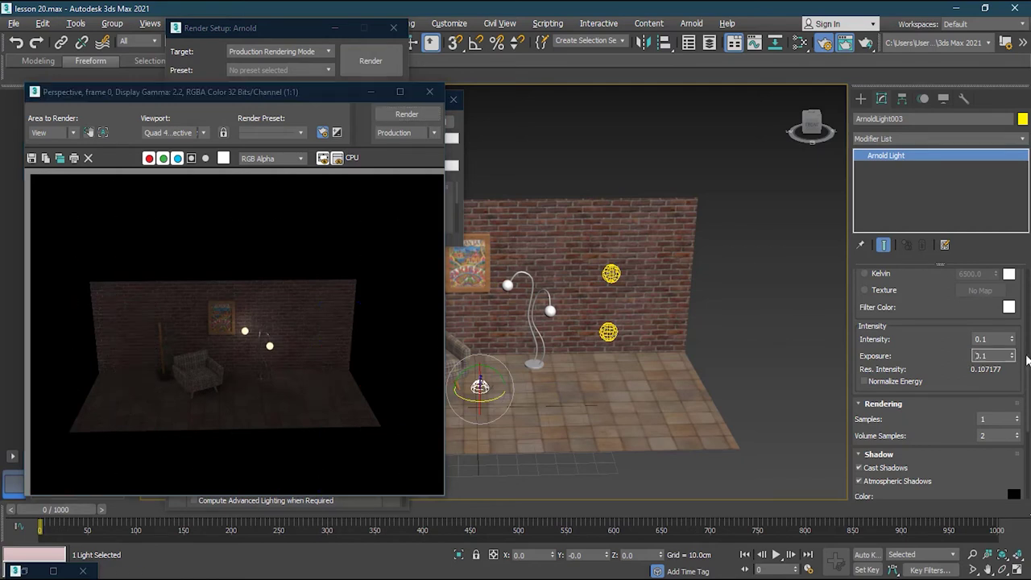
pyautogui.scroll(2, 1027, 365)
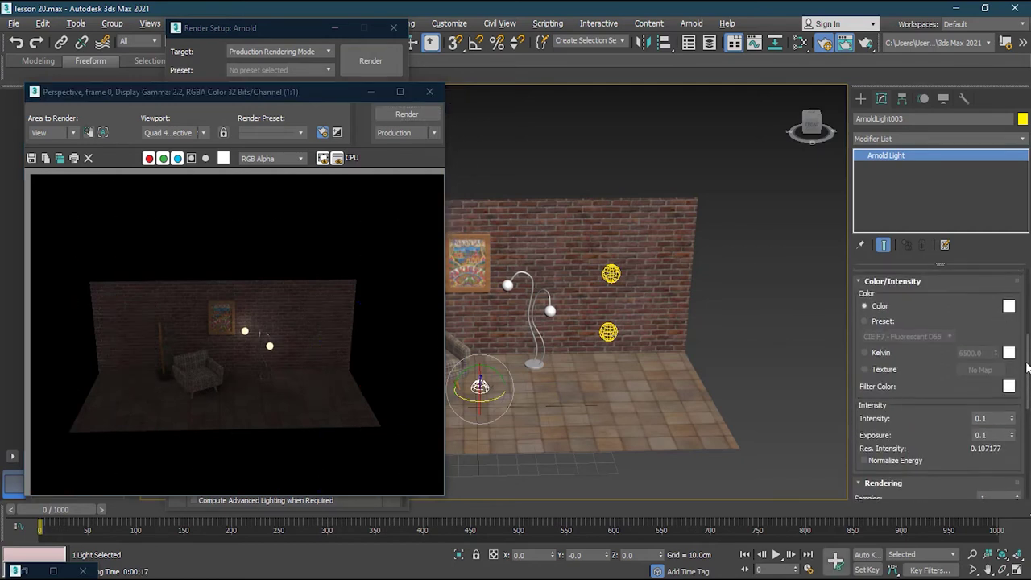
pyautogui.scroll(2, 1028, 364)
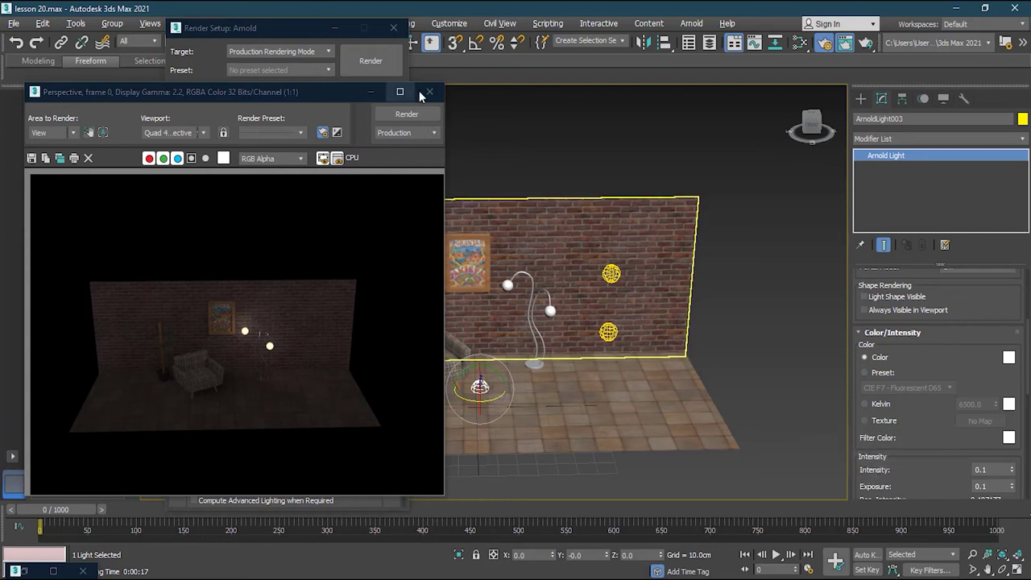
pyautogui.click(429, 91)
pyautogui.click(392, 29)
# - Set the Arnold light's colour to Texture using a lebombo_4k.hdr bitmap
pyautogui.click(866, 422)
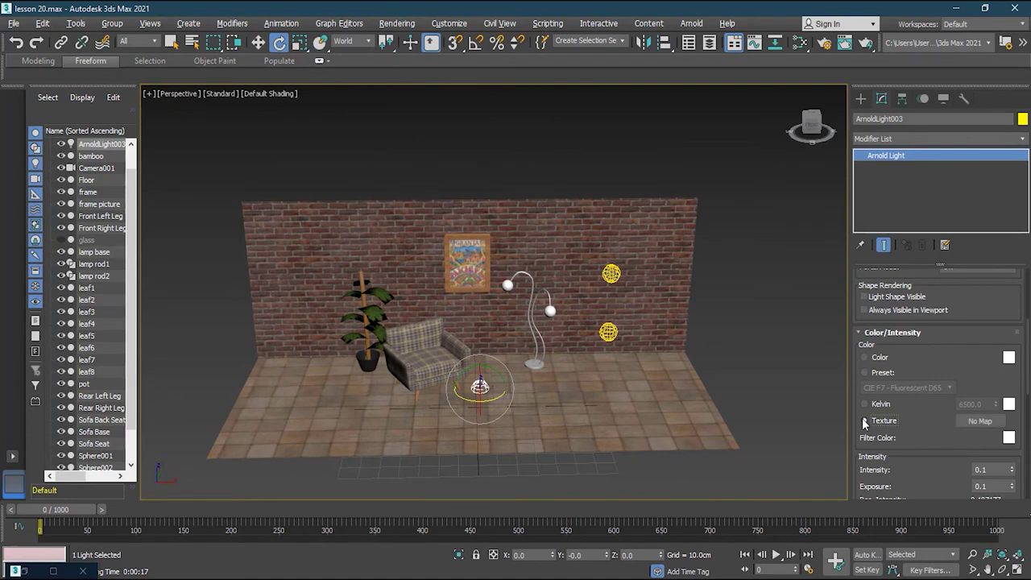
pyautogui.click(981, 422)
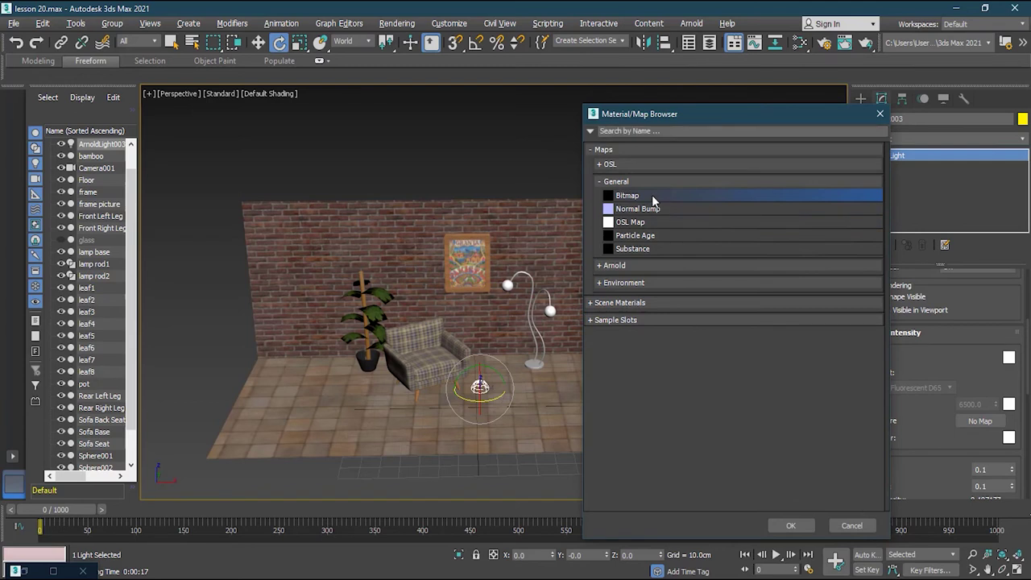
pyautogui.doubleClick(652, 195)
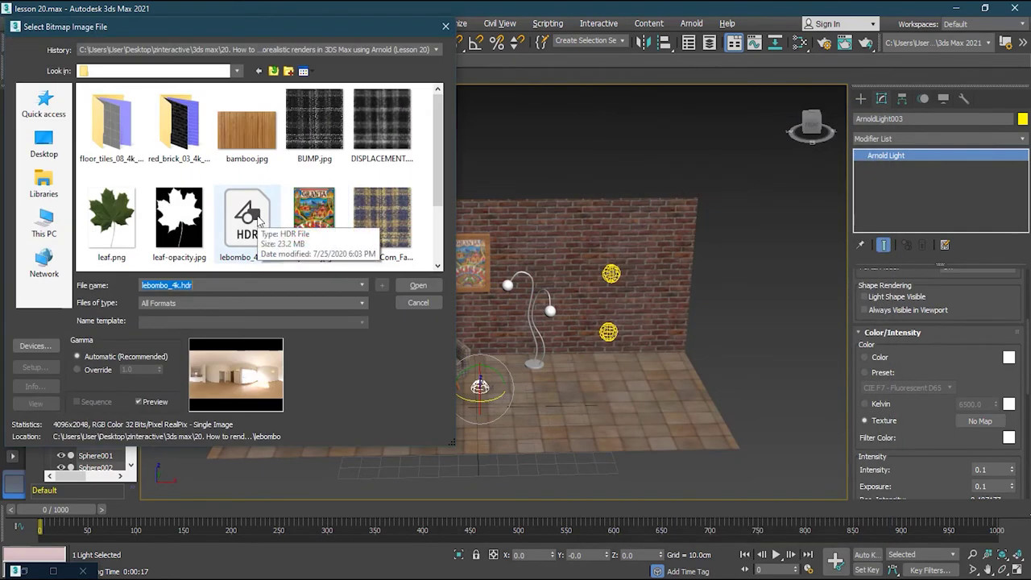
pyautogui.click(258, 222)
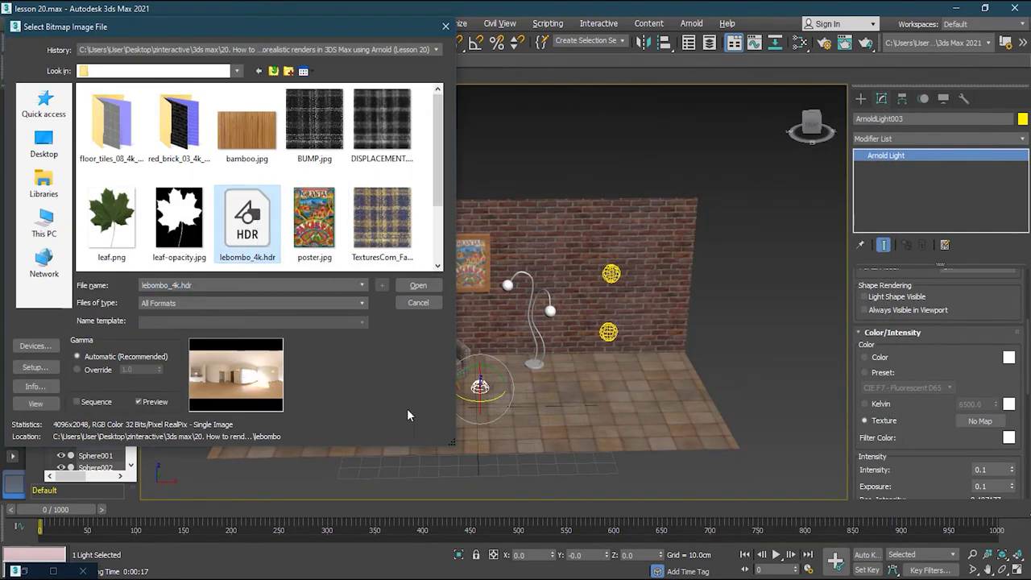
pyautogui.click(418, 288)
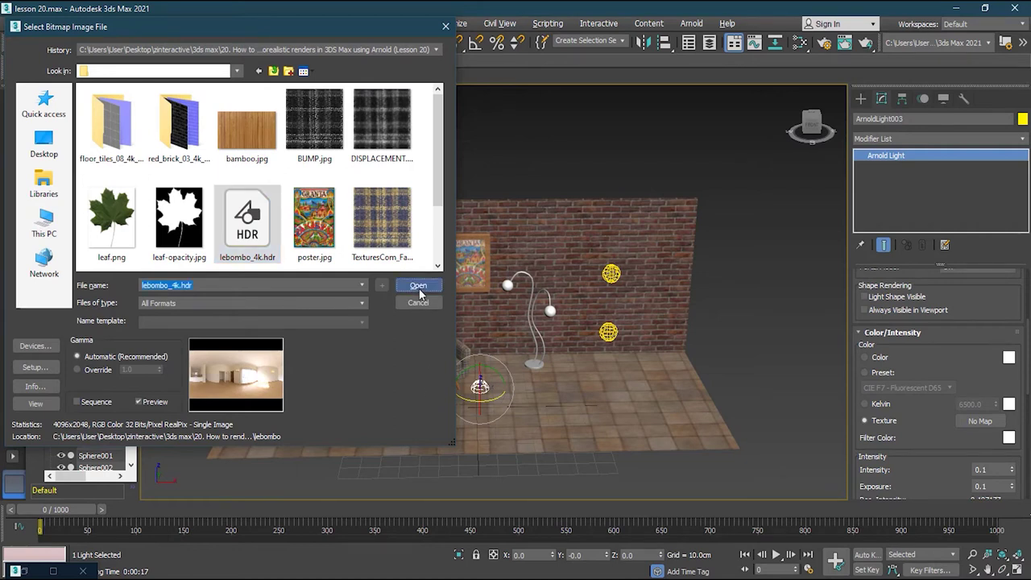
pyautogui.click(195, 310)
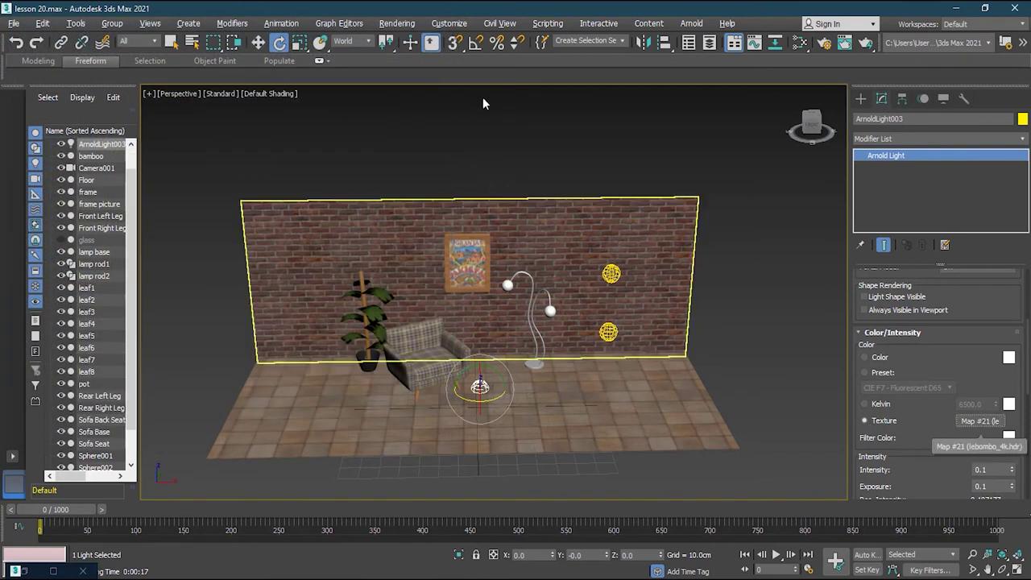
# - Instance the light's HDR map (Map #21) as the Environment Map in Rendering > Environment
pyautogui.click(398, 24)
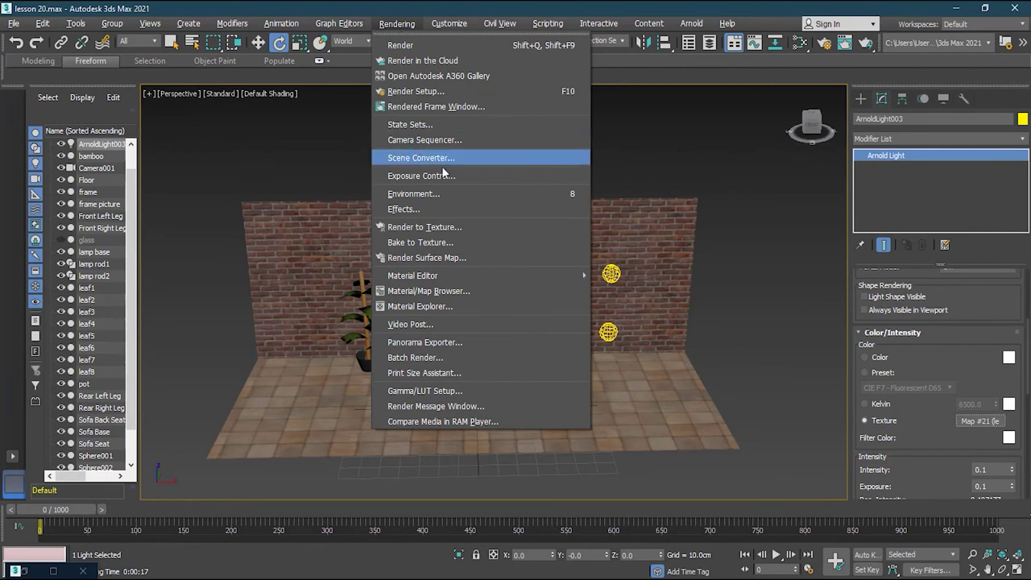
pyautogui.click(442, 193)
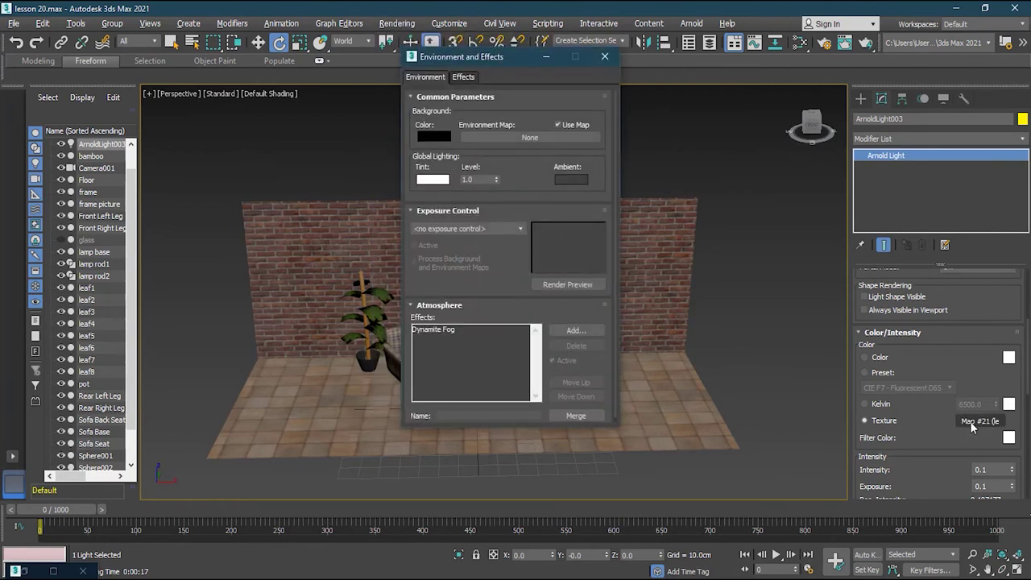
pyautogui.moveTo(972, 420); pyautogui.dragTo(533, 139)
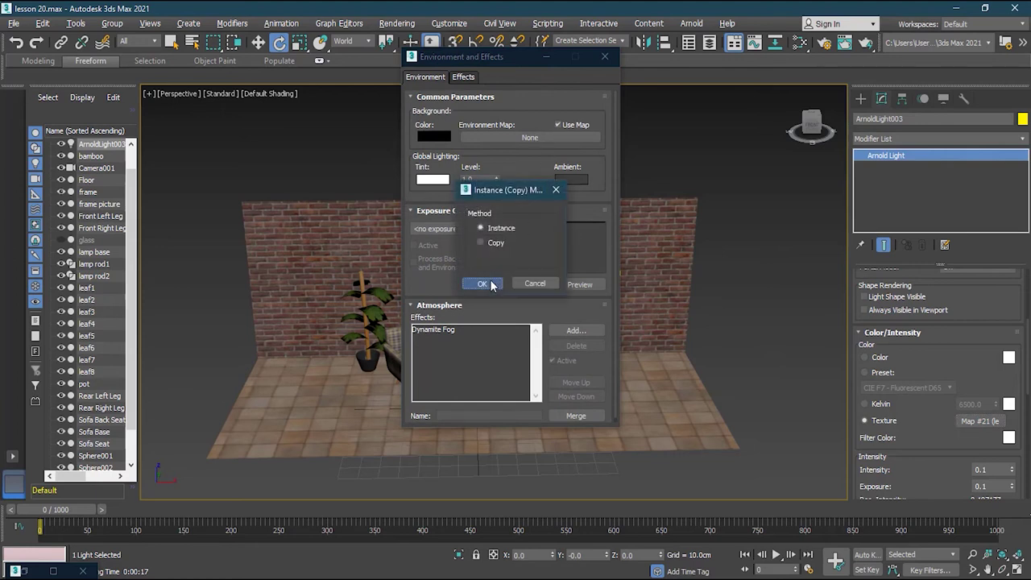
pyautogui.click(485, 284)
pyautogui.click(604, 57)
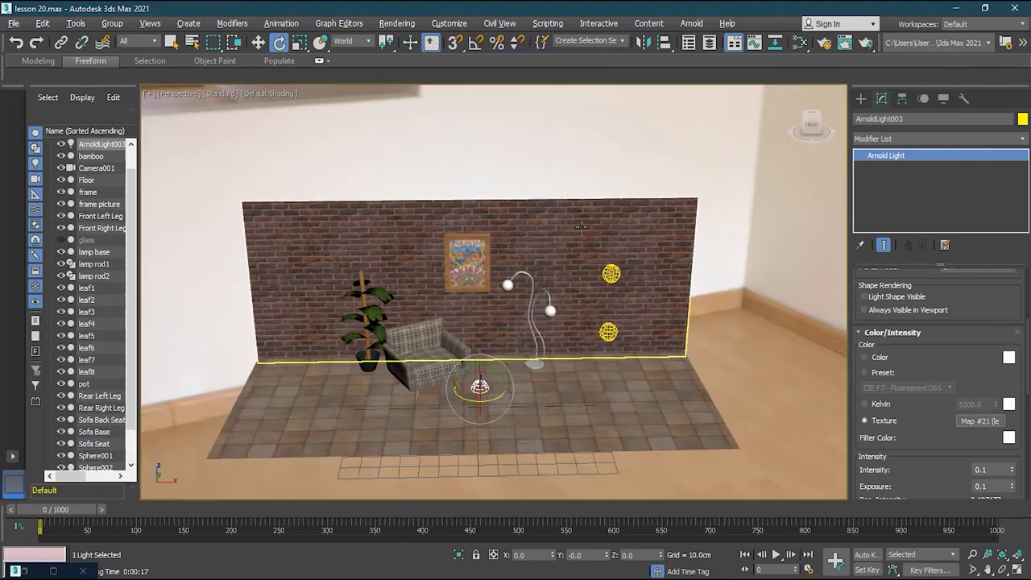
# - Orbit to the room set, unhide the glass, and select all room objects
pyautogui.scroll(-5, 581, 227)
pyautogui.scroll(2, 451, 274)
pyautogui.keyDown('alt'); pyautogui.moveTo(322, 292); pyautogui.dragTo(502, 223, button='middle'); pyautogui.keyUp('alt')
pyautogui.scroll(2, 499, 218)
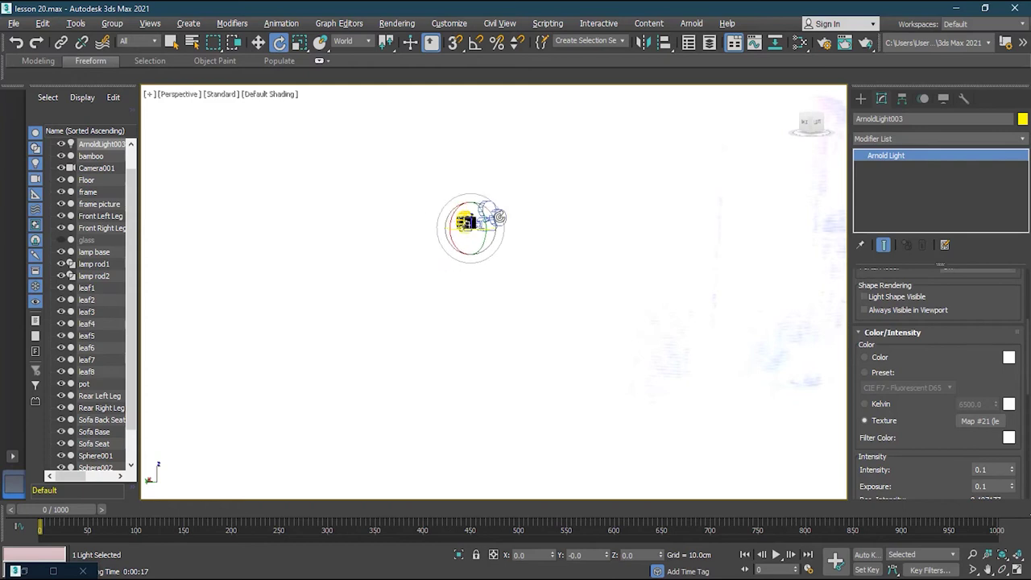
pyautogui.keyDown('alt'); pyautogui.moveTo(516, 168); pyautogui.dragTo(518, 281, button='middle'); pyautogui.keyUp('alt')
pyautogui.scroll(-5, 518, 347)
pyautogui.keyDown('alt'); pyautogui.moveTo(510, 343); pyautogui.dragTo(414, 371, button='middle'); pyautogui.keyUp('alt')
pyautogui.keyDown('alt'); pyautogui.moveTo(570, 352); pyautogui.dragTo(548, 266, button='middle'); pyautogui.keyUp('alt')
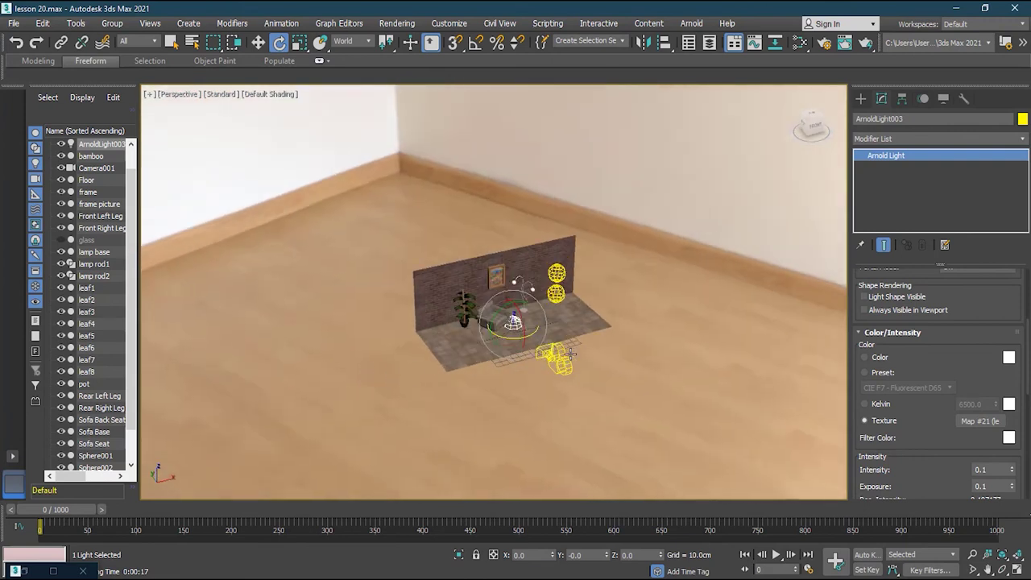
pyautogui.moveTo(657, 426); pyautogui.dragTo(656, 425)
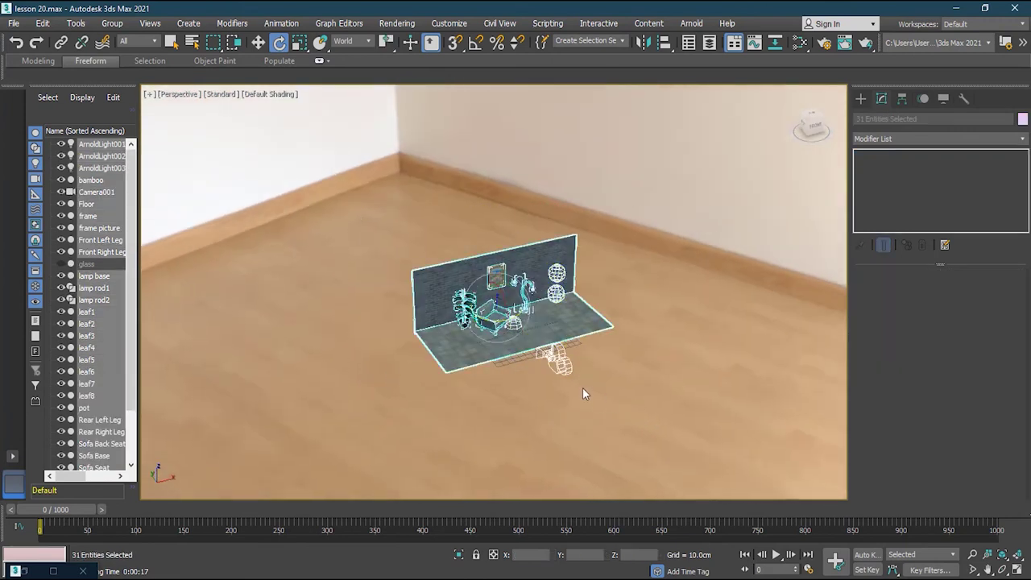
pyautogui.click(61, 264)
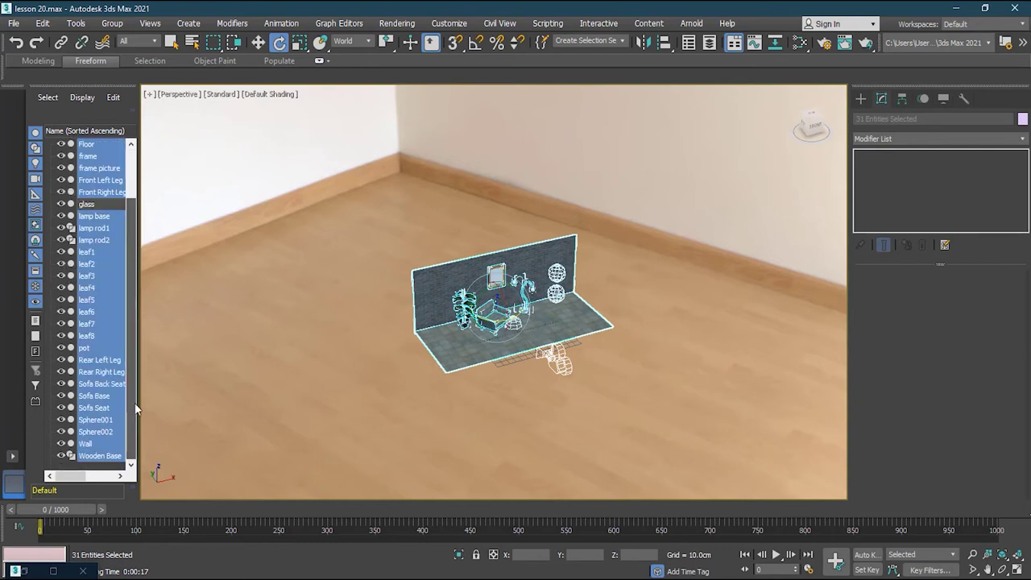
pyautogui.moveTo(364, 212); pyautogui.dragTo(694, 430)
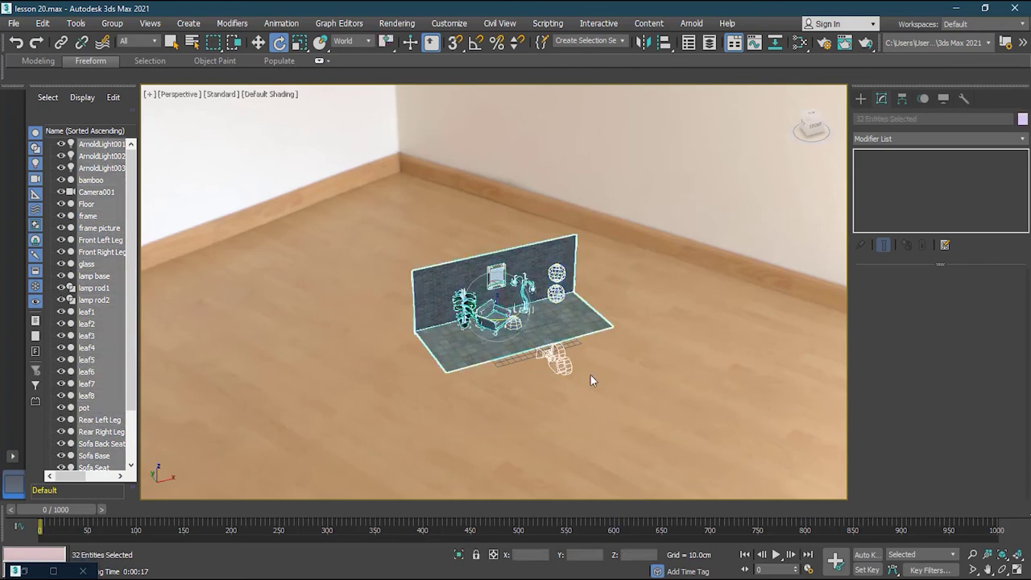
# - Rotate the whole room set about the World Z axis
pyautogui.click(353, 40)
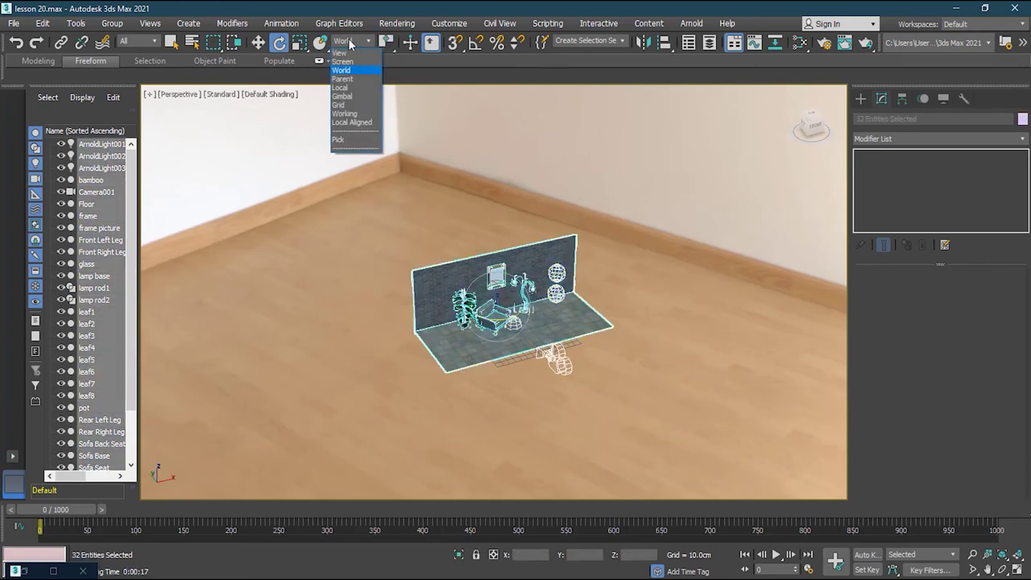
pyautogui.click(359, 43)
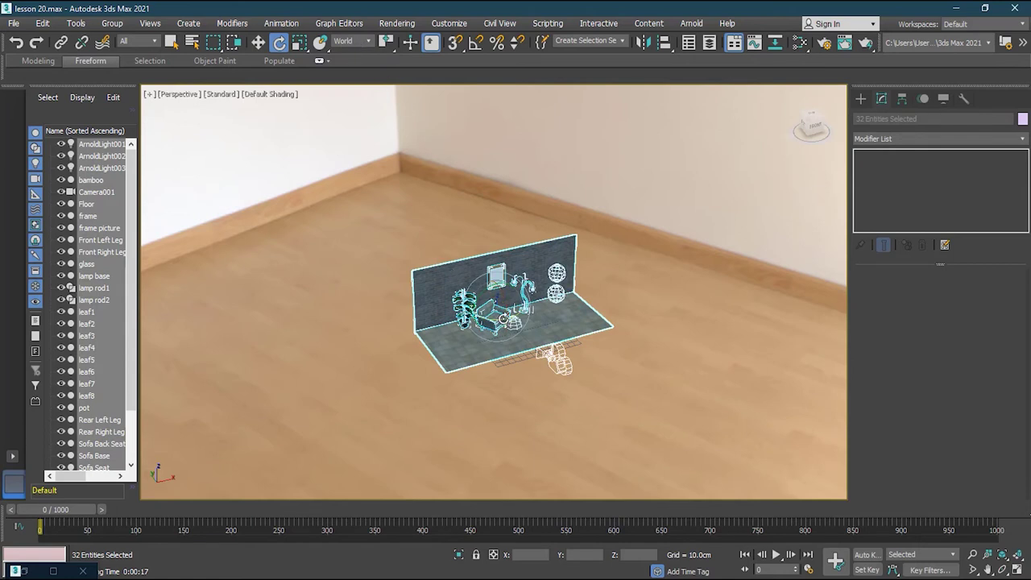
pyautogui.moveTo(503, 319); pyautogui.dragTo(355, 323)
pyautogui.keyDown('alt'); pyautogui.moveTo(388, 364); pyautogui.dragTo(534, 368, button='middle'); pyautogui.keyUp('alt')
# - Frame the room set, clear the selection and run a test render
pyautogui.press('z')
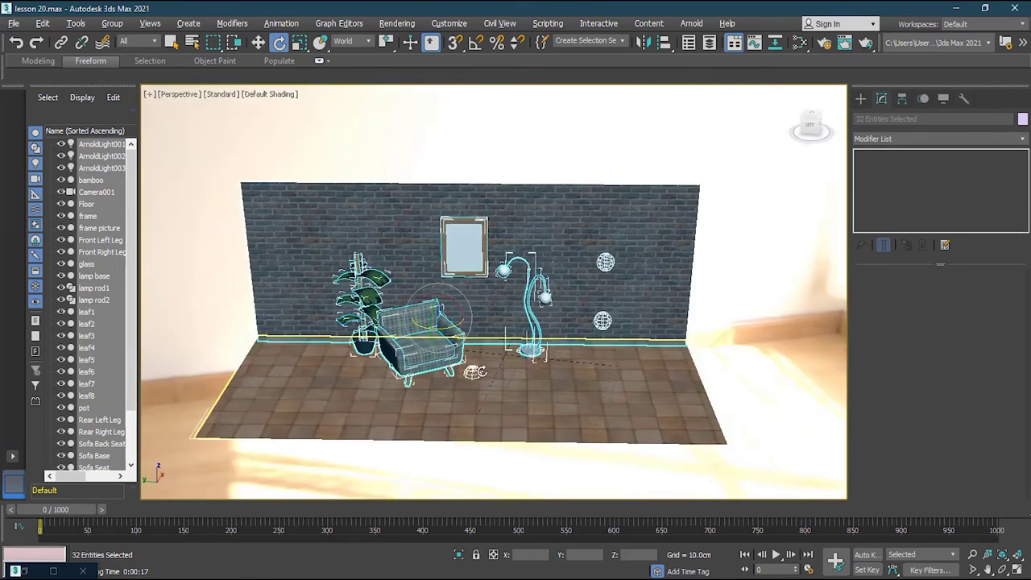
pyautogui.rightClick(472, 369)
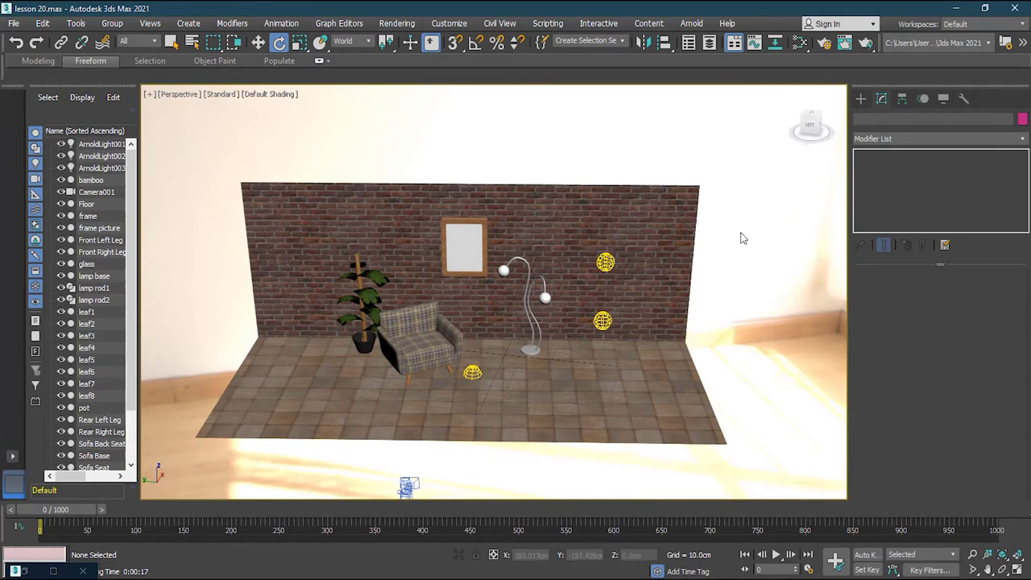
pyautogui.click(825, 44)
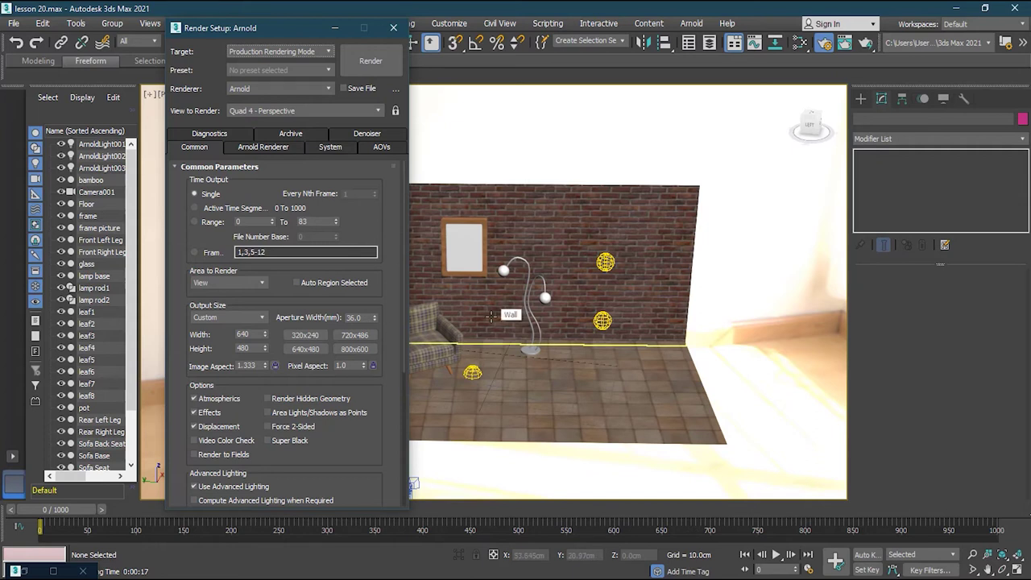
pyautogui.hotkey('shift', 'q')
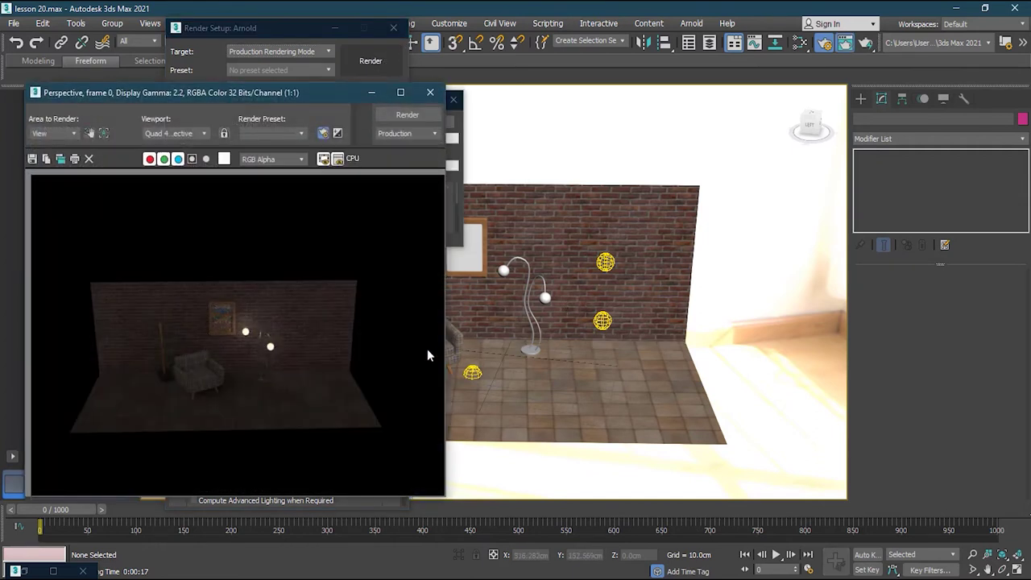
# - Close the rendered frame window and the Render Setup dialog
pyautogui.moveTo(282, 95); pyautogui.dragTo(368, 74)
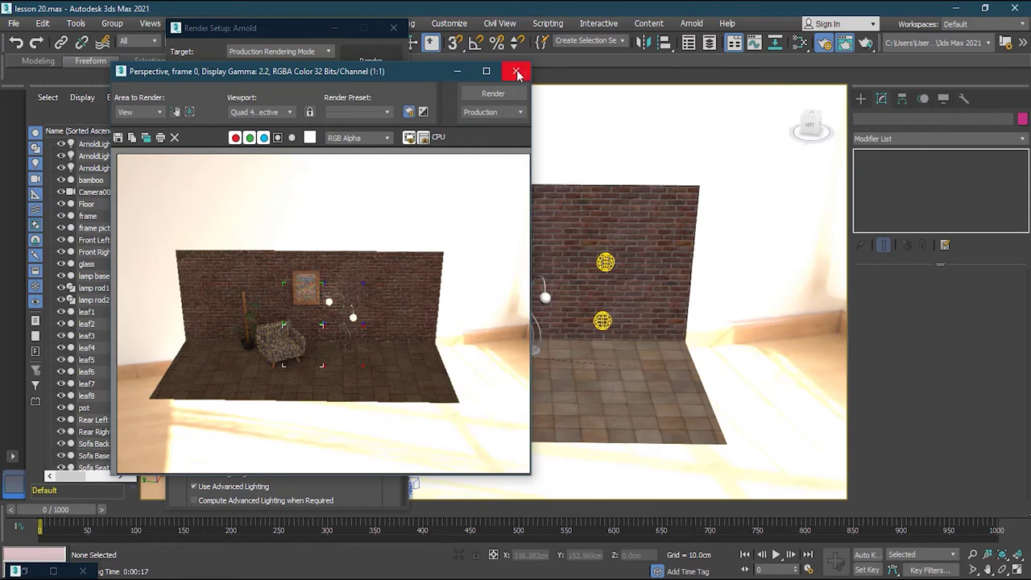
pyautogui.moveTo(347, 82); pyautogui.dragTo(361, 274)
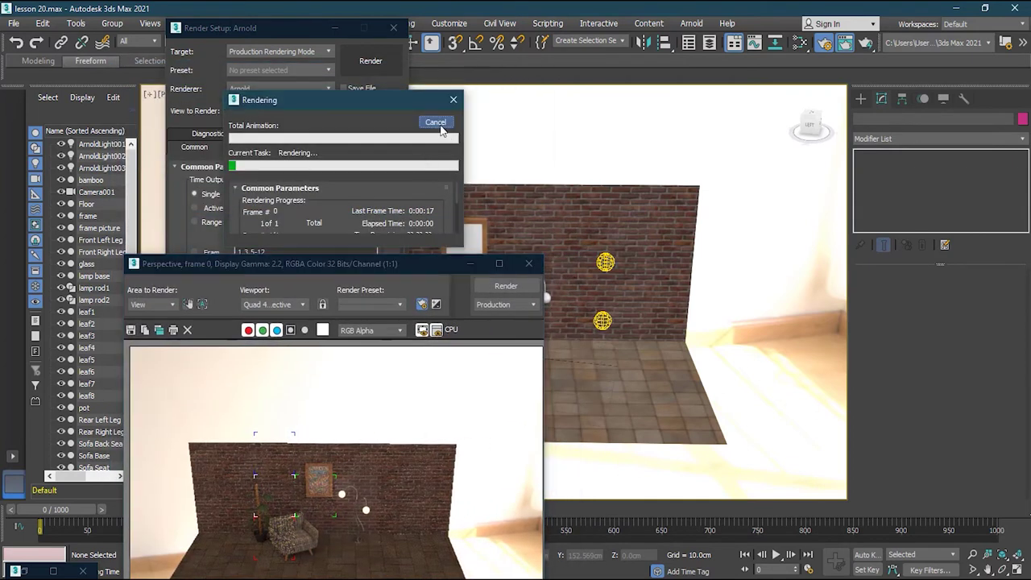
pyautogui.click(434, 120)
pyautogui.click(529, 263)
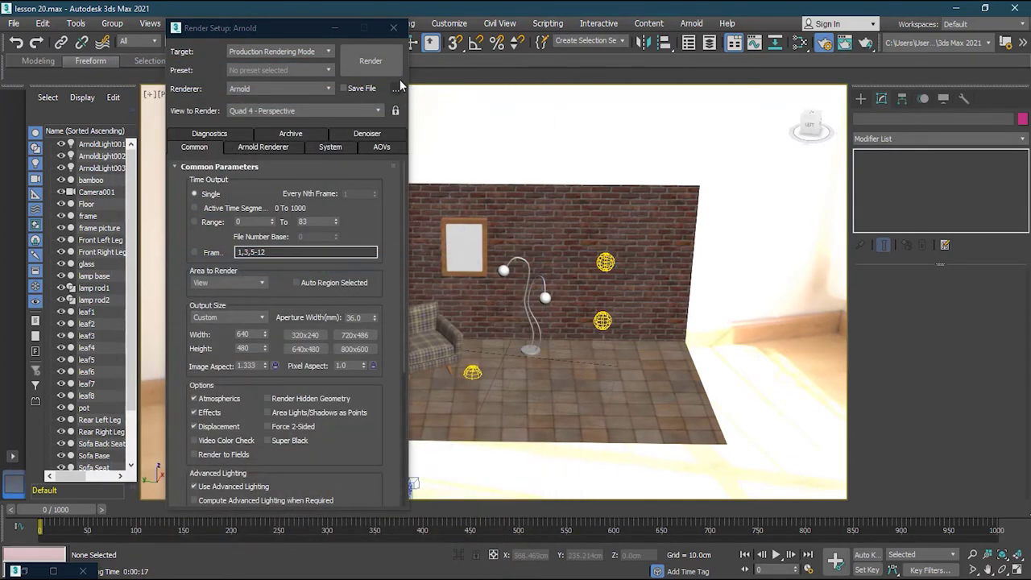
pyautogui.click(393, 27)
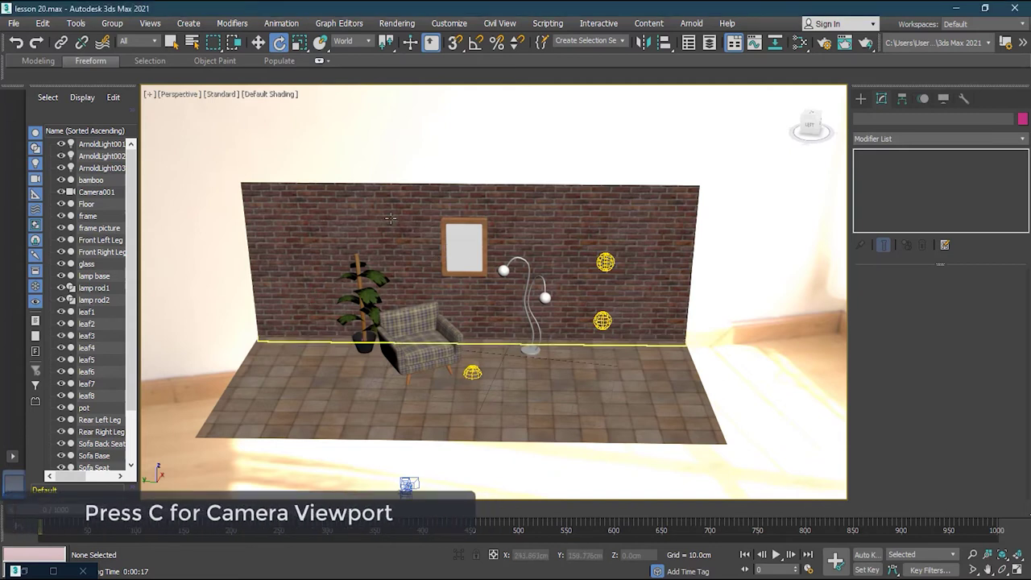
# - Render the Camera001 view with Arnold, enlarge the frame buffer, then close both windows
pyautogui.press('c')
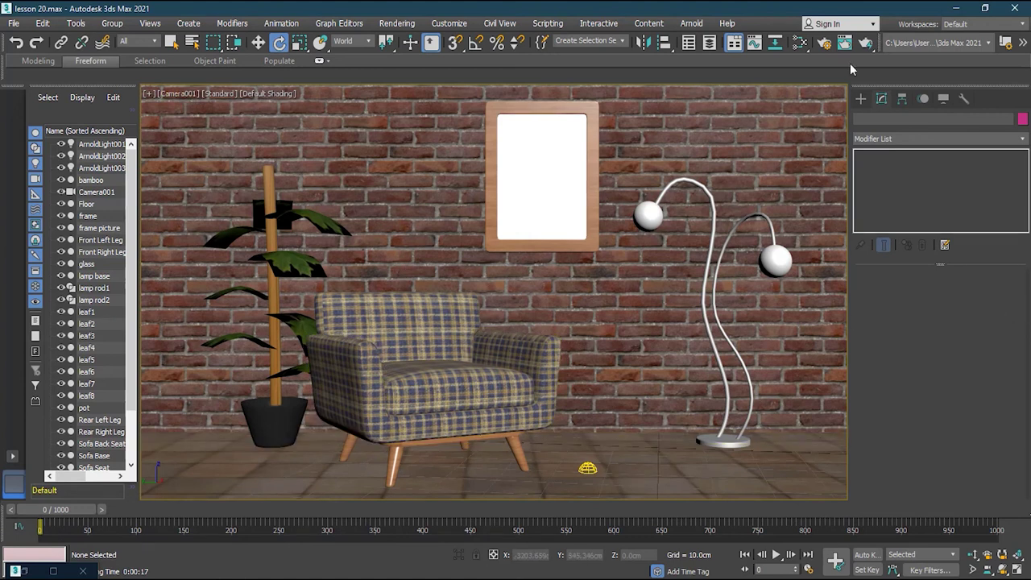
pyautogui.click(825, 44)
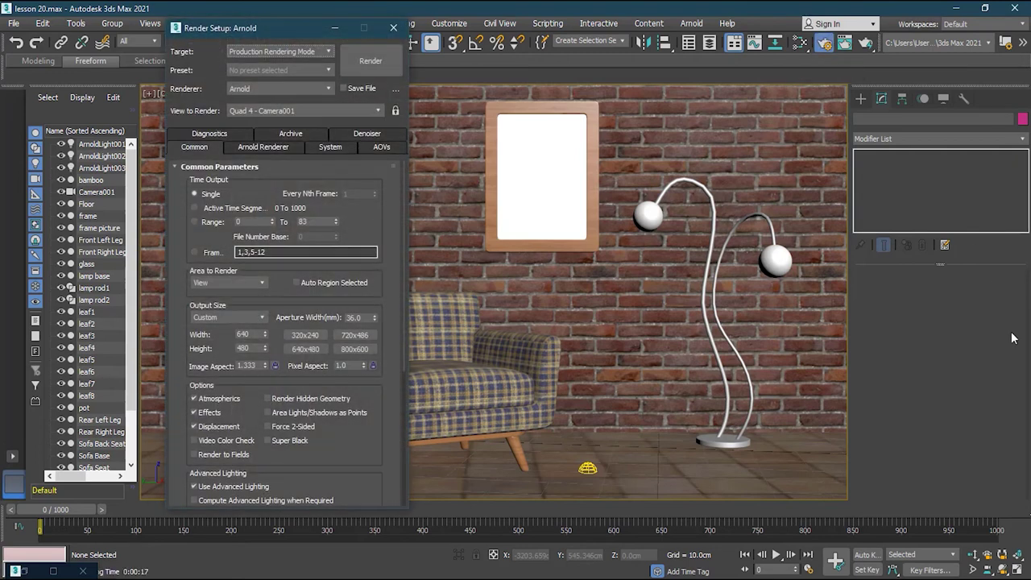
pyautogui.click(367, 62)
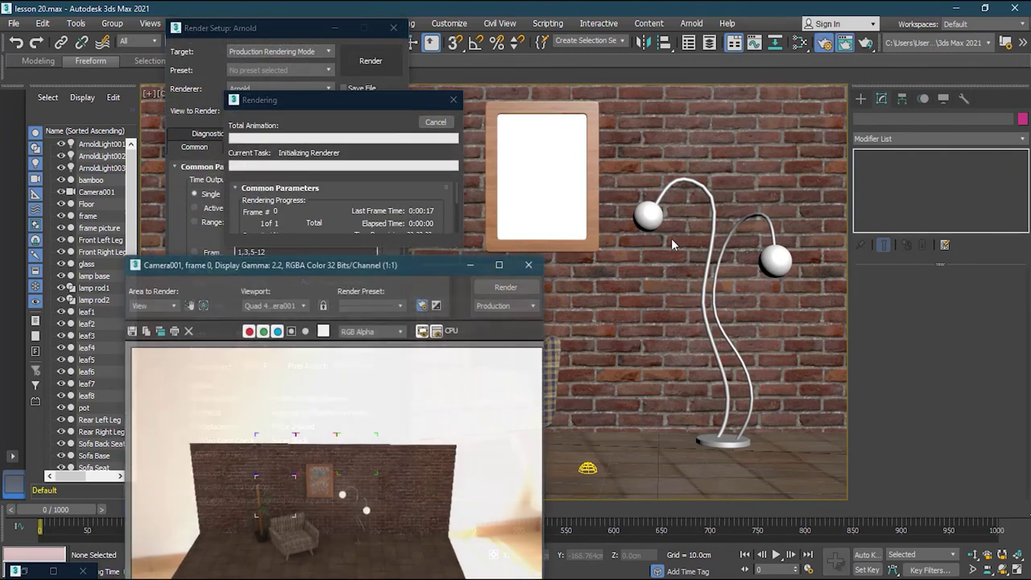
pyautogui.moveTo(355, 263); pyautogui.dragTo(343, 39)
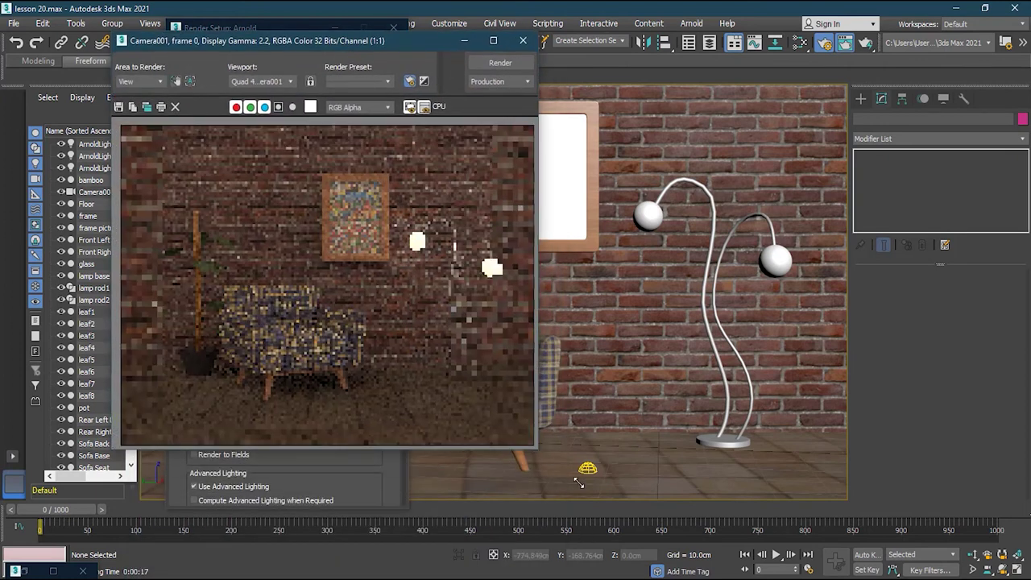
pyautogui.moveTo(532, 443); pyautogui.dragTo(578, 482)
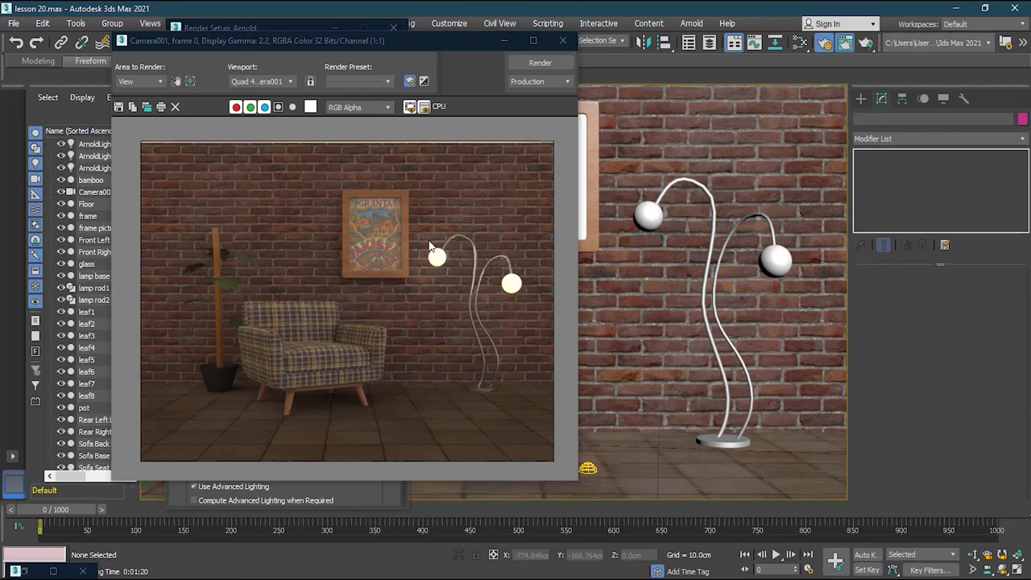
pyautogui.click(564, 41)
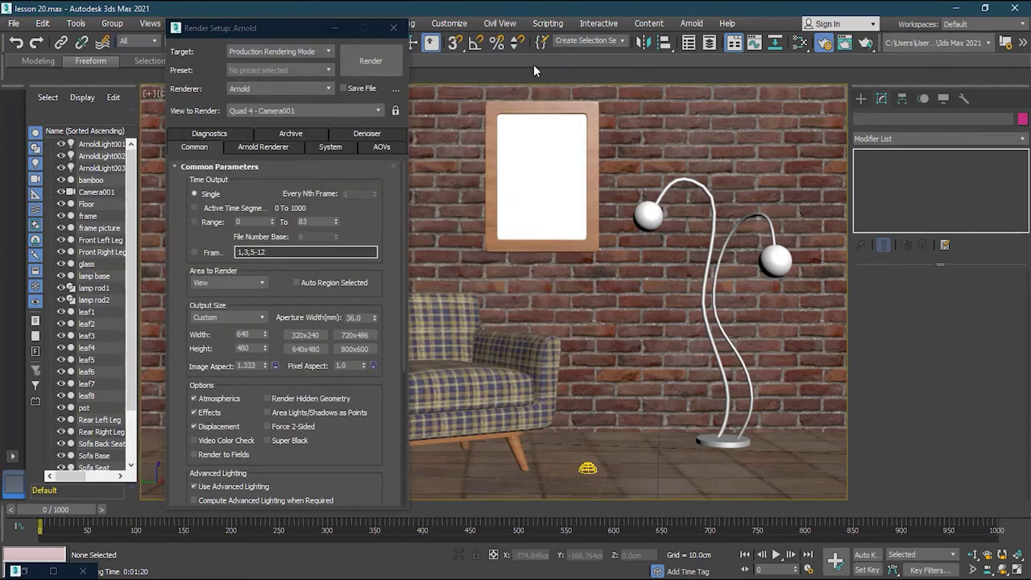
pyautogui.click(392, 28)
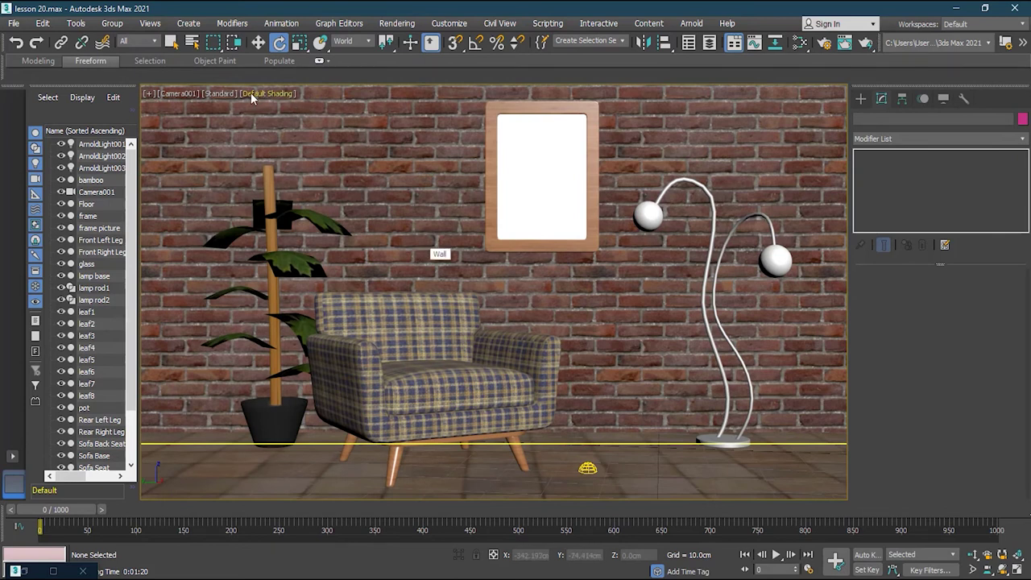
# - Turn on ActiveShade shading and view the room at an angle in Perspective
pyautogui.click(225, 94)
pyautogui.click(276, 108)
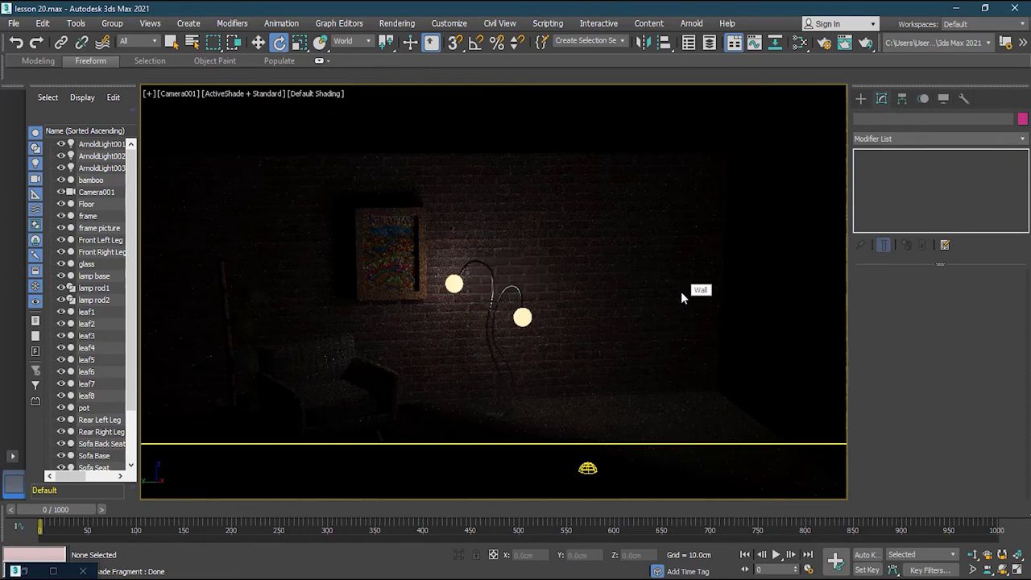
pyautogui.press('p')
pyautogui.scroll(-4, 670, 293)
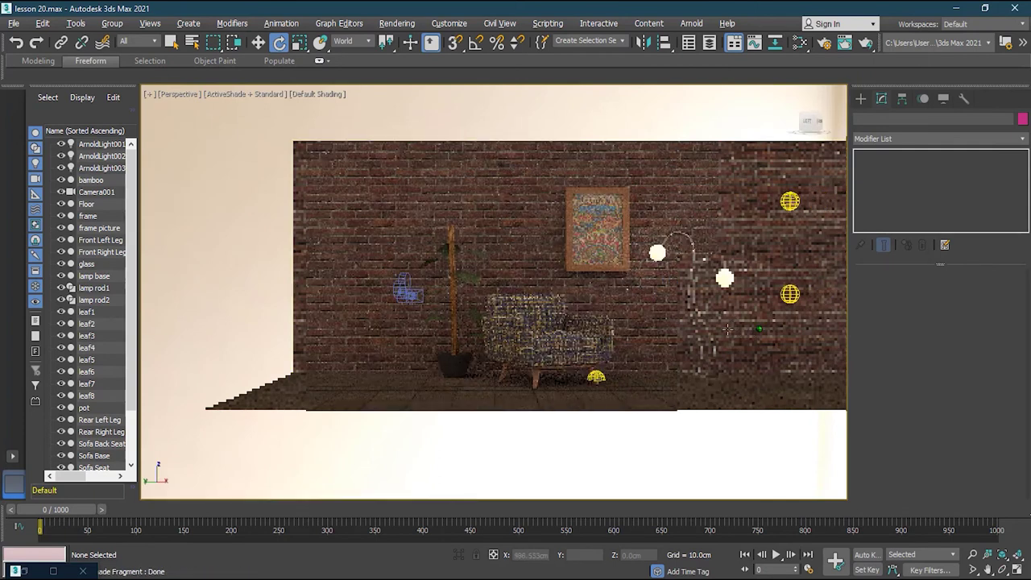
pyautogui.keyDown('alt'); pyautogui.moveTo(740, 335); pyautogui.dragTo(687, 324, button='middle'); pyautogui.keyUp('alt')
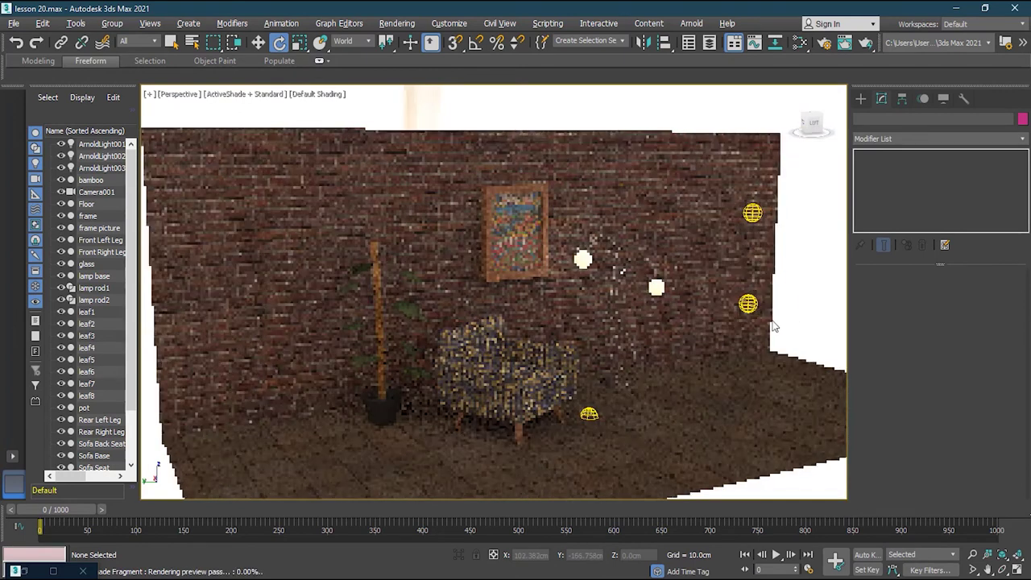
# - Give ArnoldLight001 intensity 5 and exposure 9, then begin editing ArnoldLight002's intensity
pyautogui.click(753, 215)
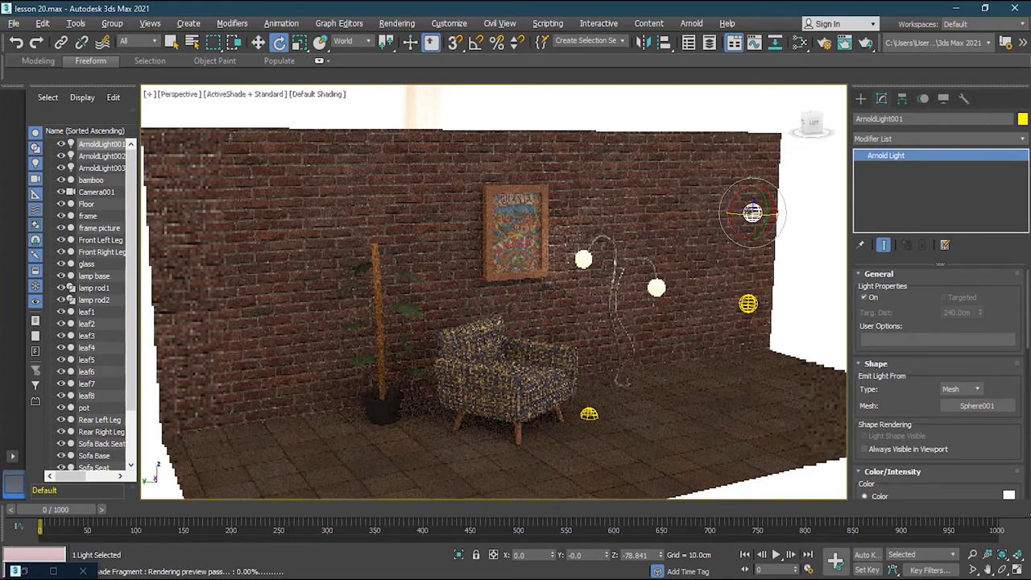
pyautogui.scroll(-3, 901, 295)
pyautogui.scroll(-5, 939, 379)
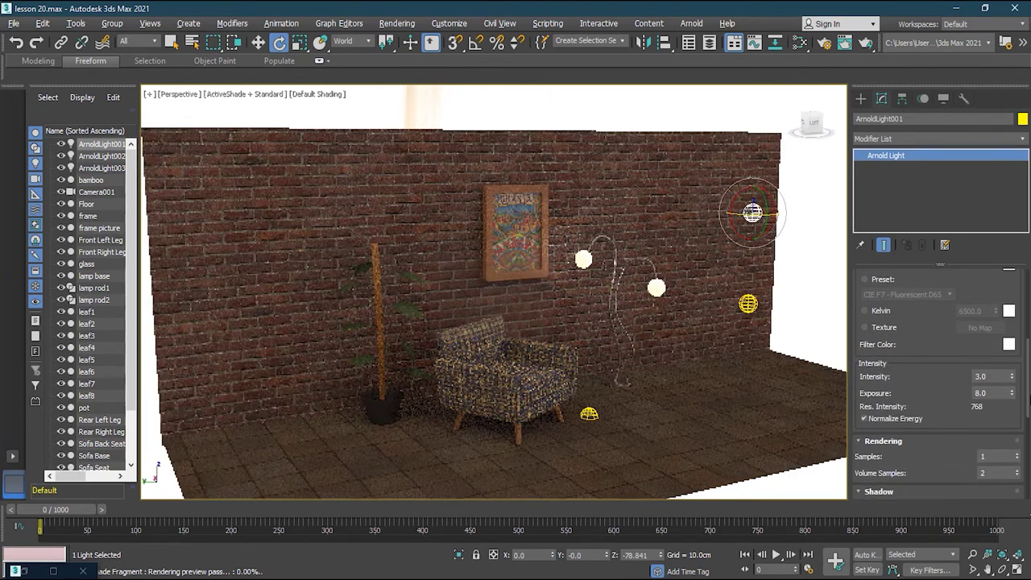
pyautogui.click(996, 372)
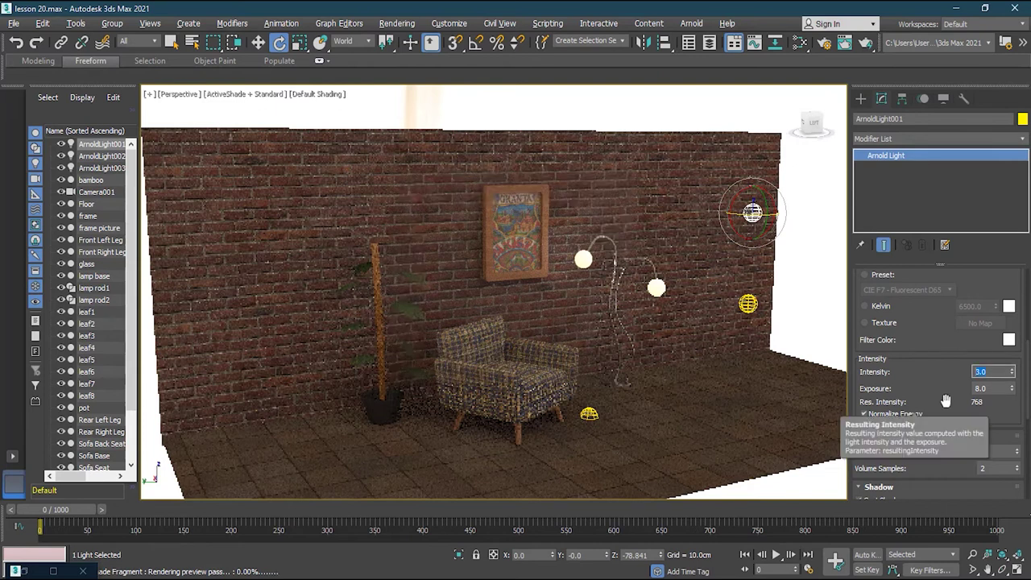
pyautogui.write('5')
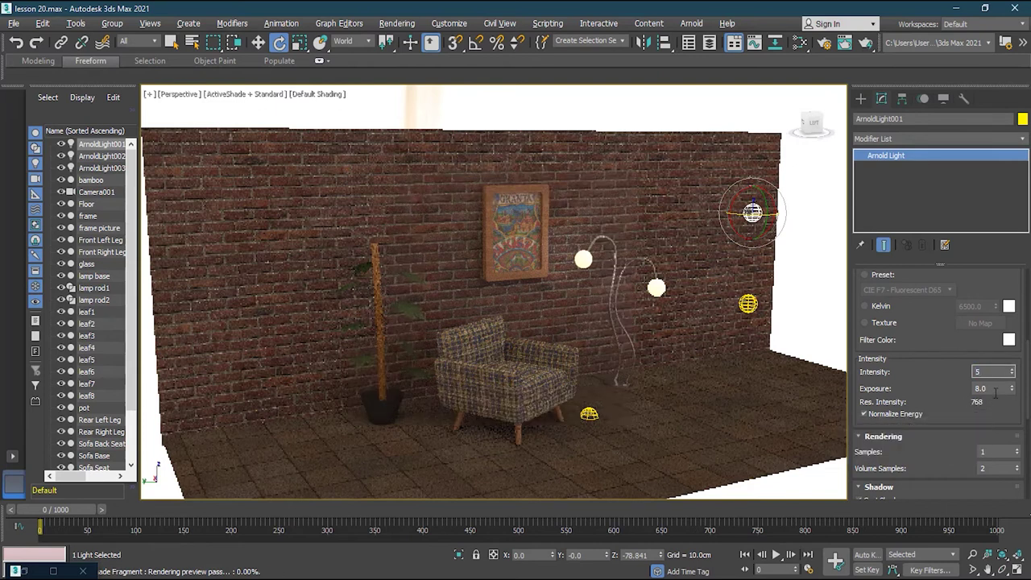
pyautogui.click(991, 388)
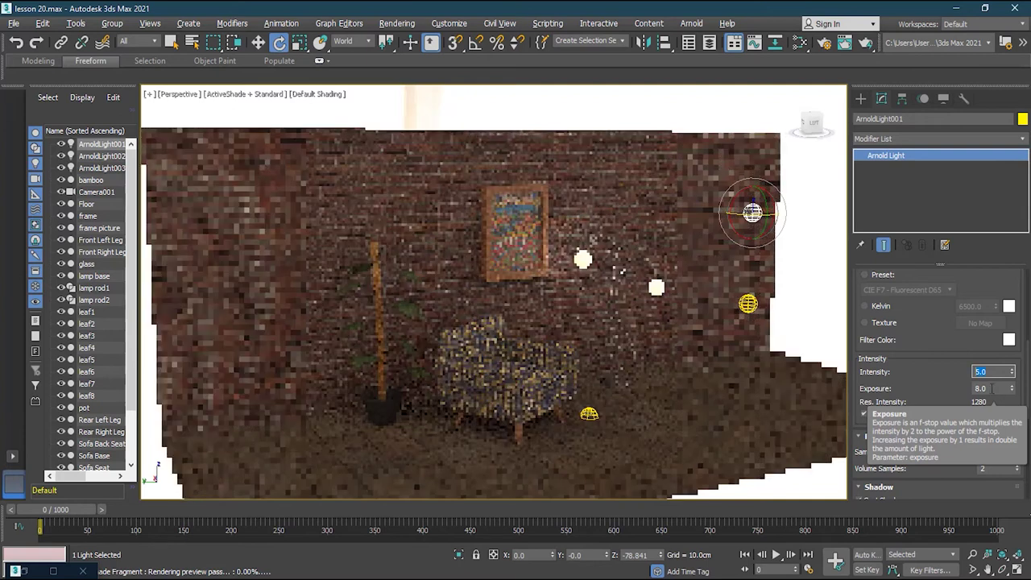
pyautogui.write('12')
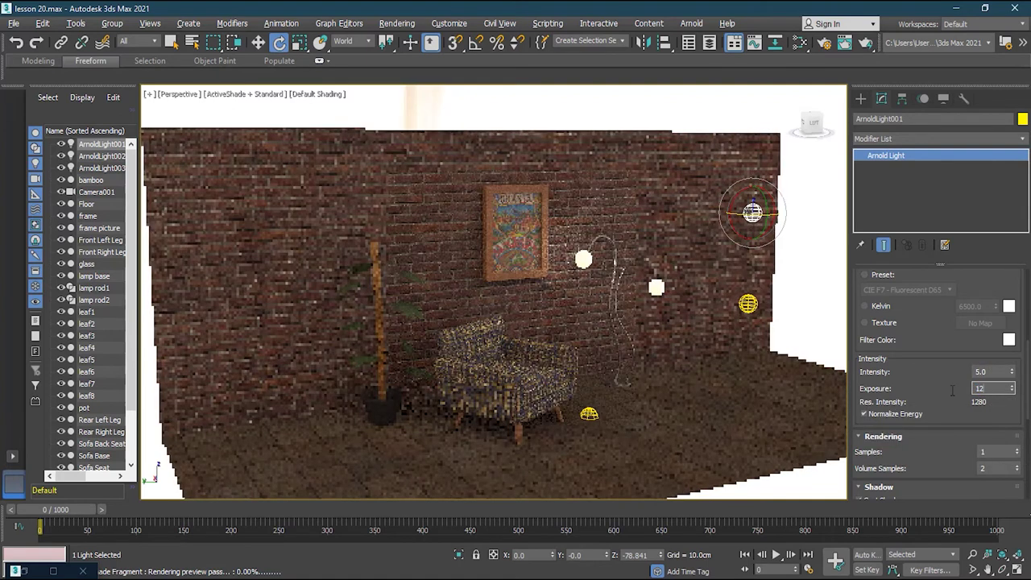
pyautogui.press('Return')
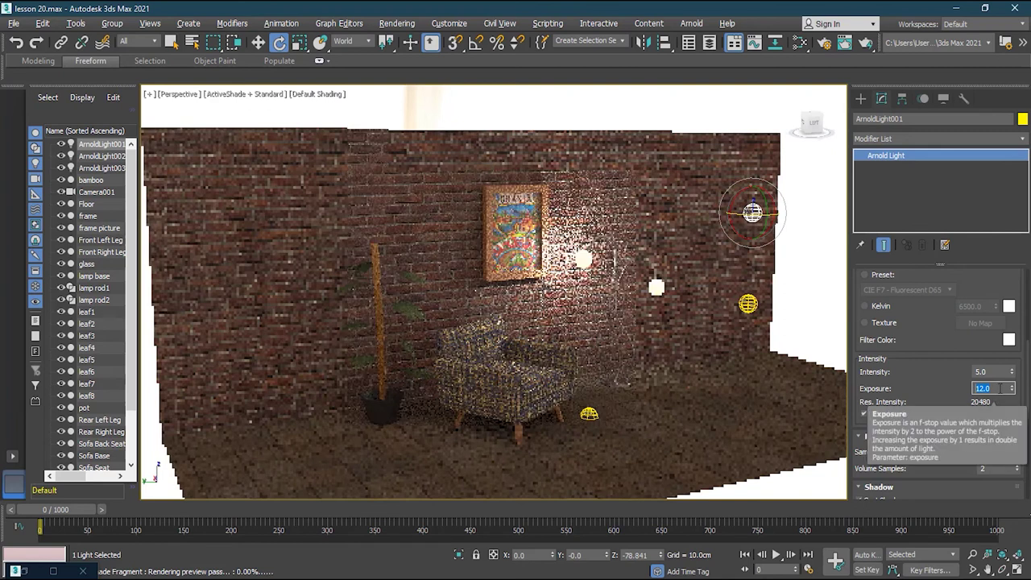
pyautogui.write('10')
pyautogui.press('Return')
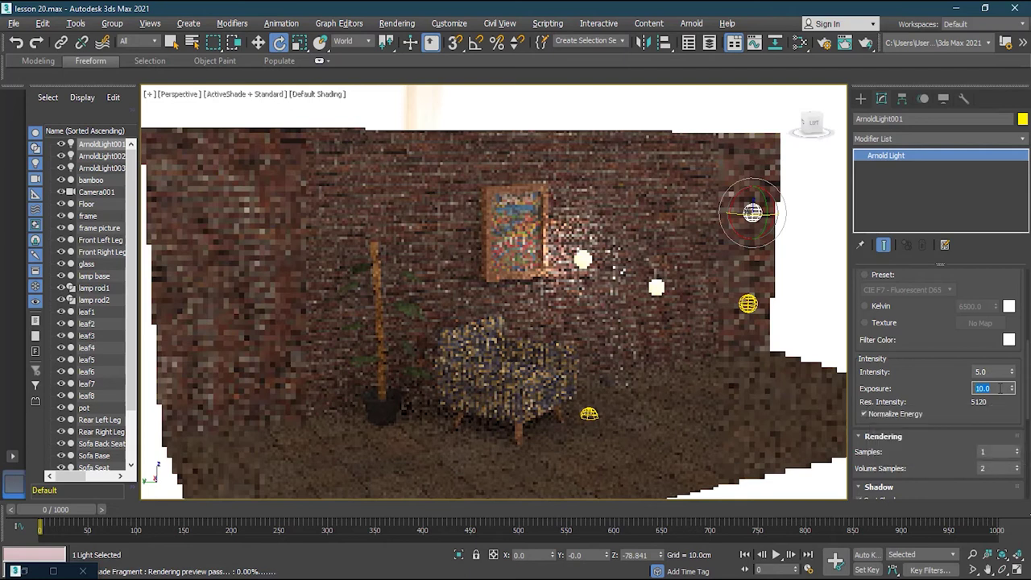
pyautogui.write('9')
pyautogui.press('Return')
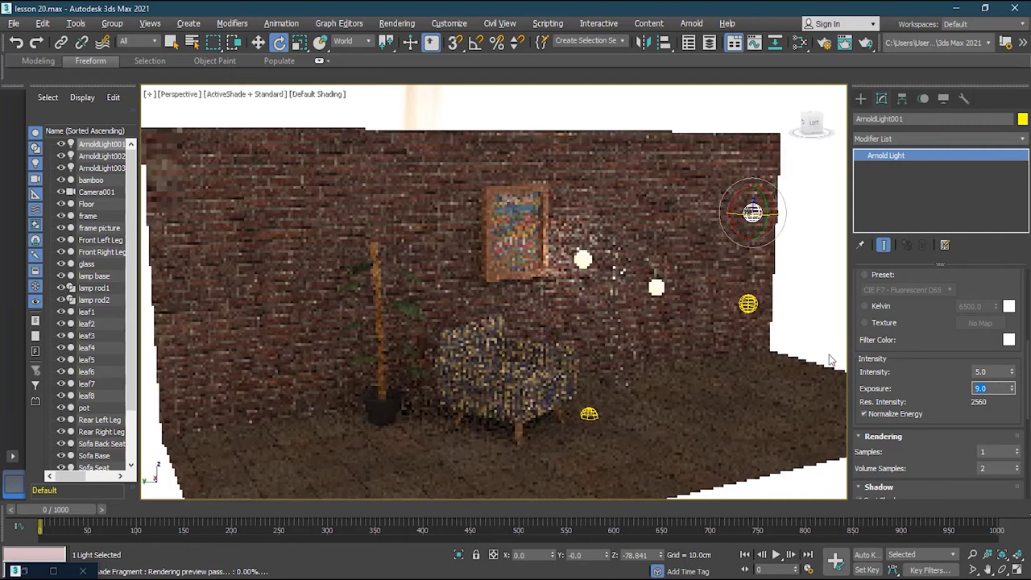
pyautogui.click(749, 304)
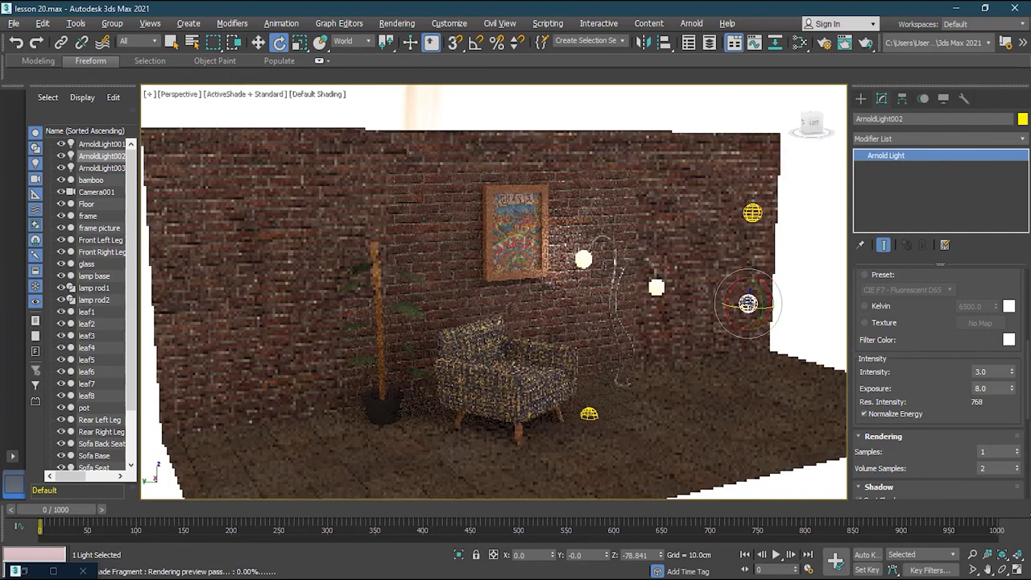
pyautogui.click(1000, 371)
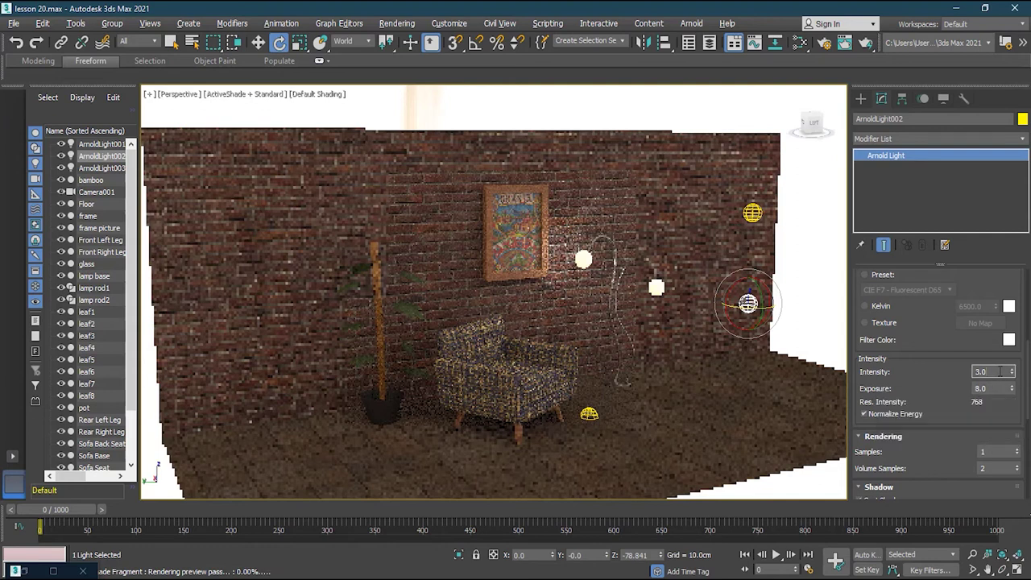
# - Confirm intensity 5 and exposure 9 on ArnoldLight002
pyautogui.press('Return')
pyautogui.click(982, 389)
pyautogui.press('Return')
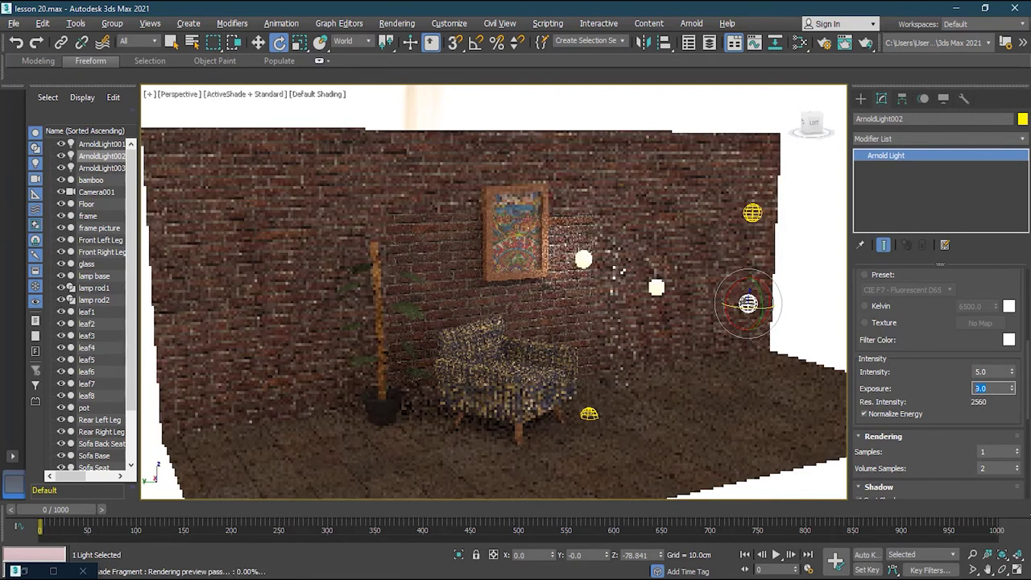
# - Tint ArnoldLight002 pale warm yellow (255, 255, 199), then reselect ArnoldLight001
pyautogui.scroll(3, 1028, 397)
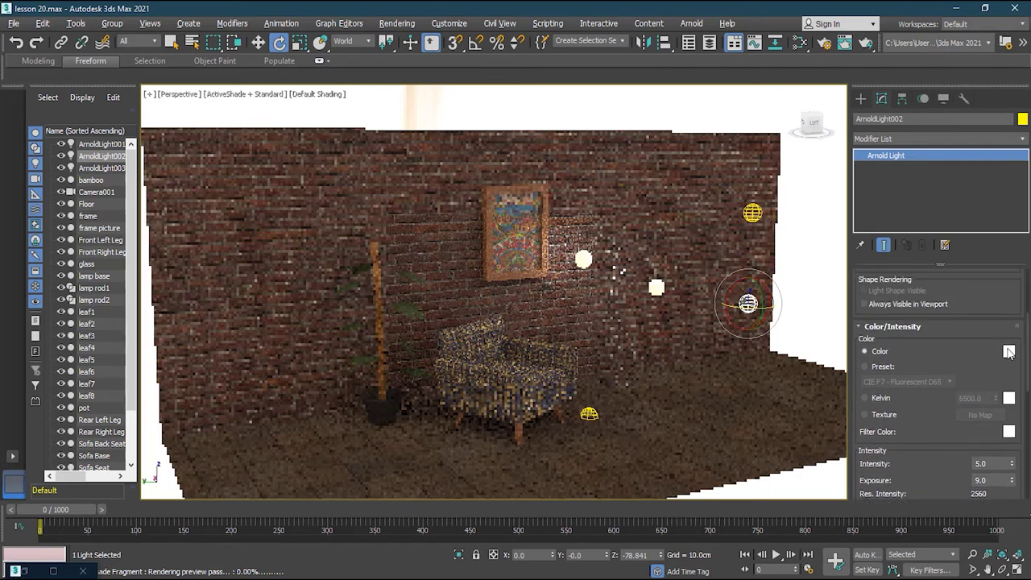
pyautogui.click(1009, 352)
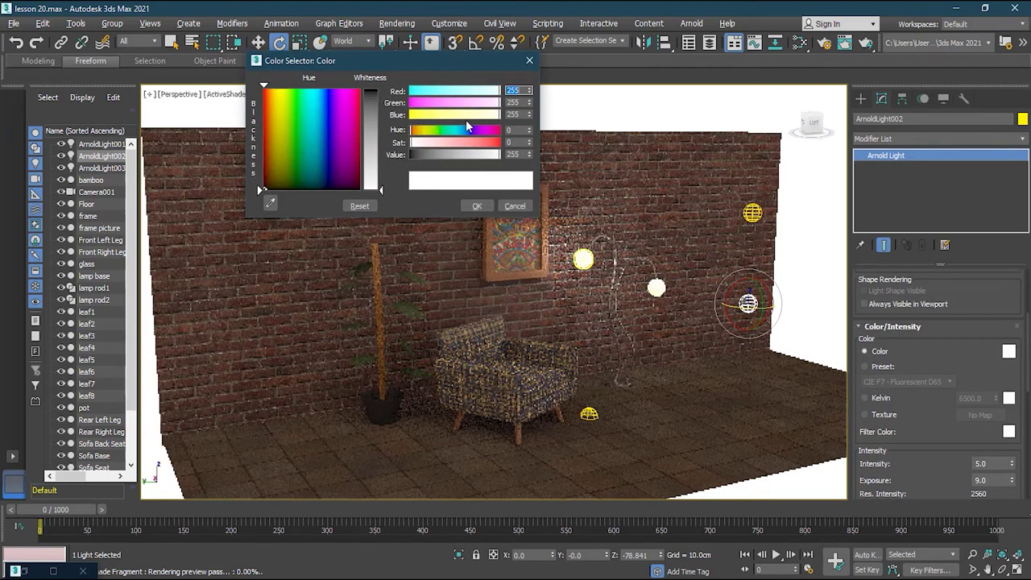
pyautogui.click(481, 119)
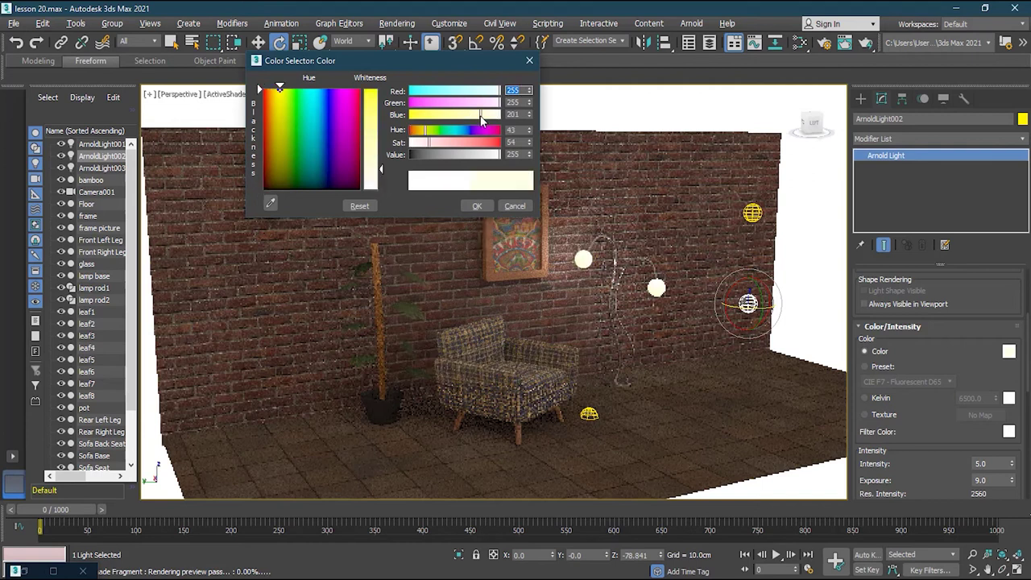
pyautogui.click(475, 208)
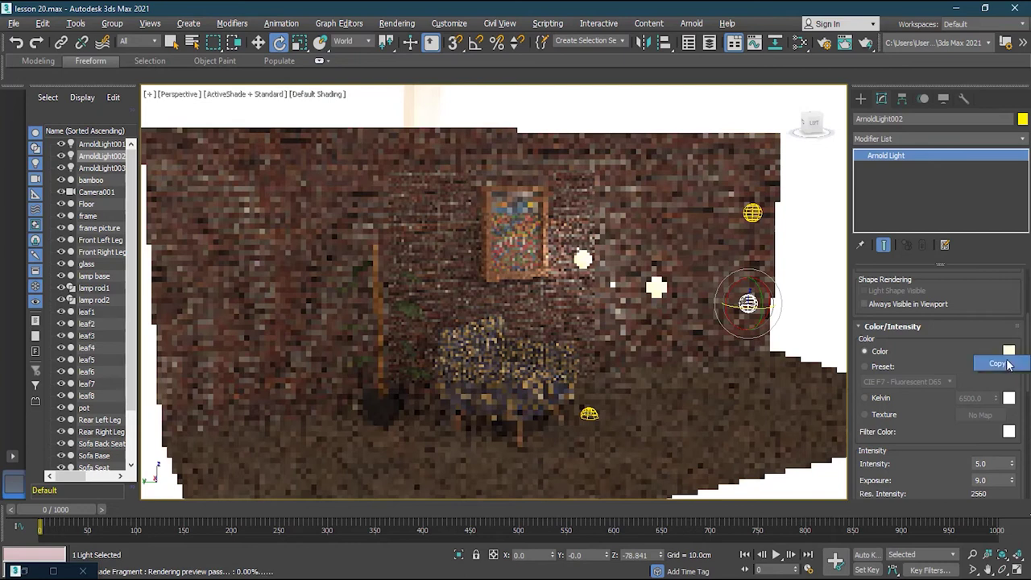
pyautogui.scroll(-3, 1029, 369)
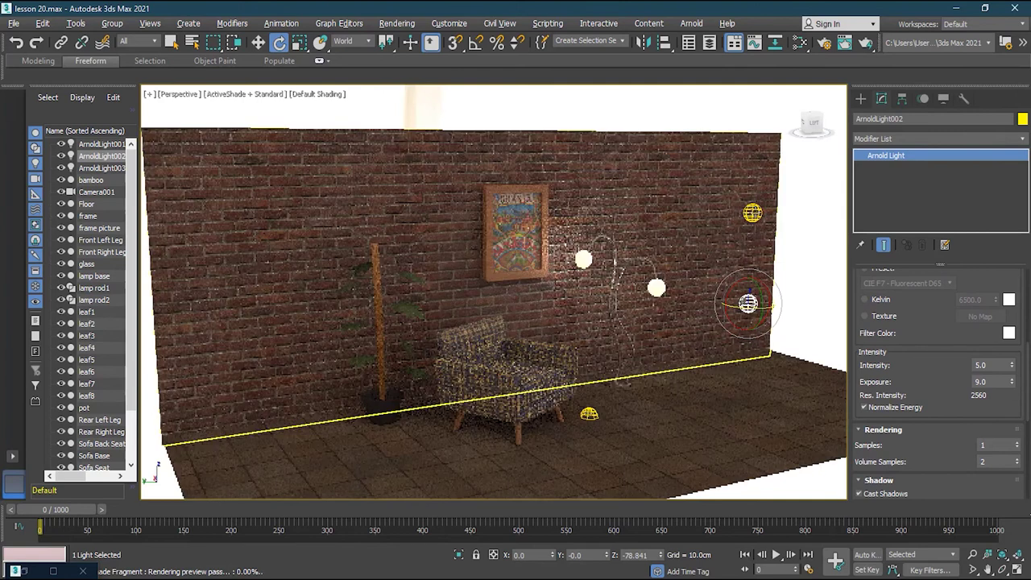
pyautogui.click(753, 213)
# - Paste the pale yellow colour onto ArnoldLight001 and restart the ActiveShade preview
pyautogui.scroll(3, 1027, 360)
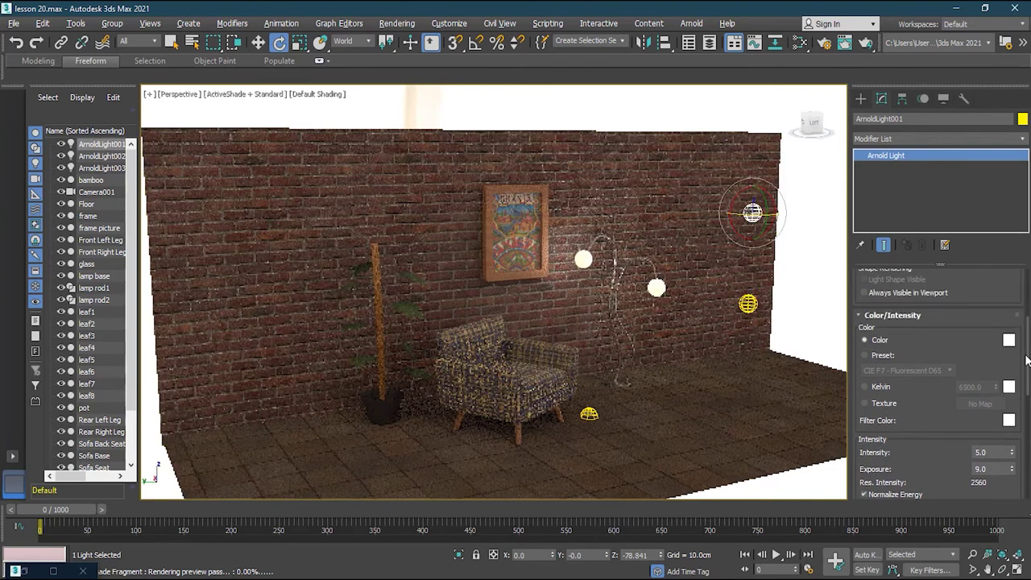
pyautogui.rightClick(1008, 340)
pyautogui.click(1001, 361)
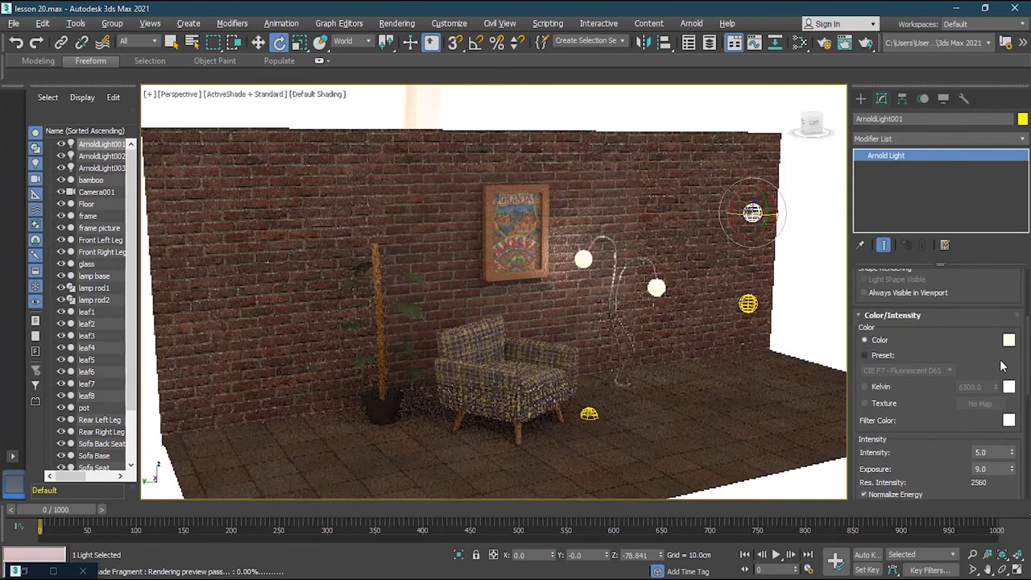
pyautogui.click(275, 94)
pyautogui.click(278, 103)
pyautogui.click(229, 95)
pyautogui.click(270, 101)
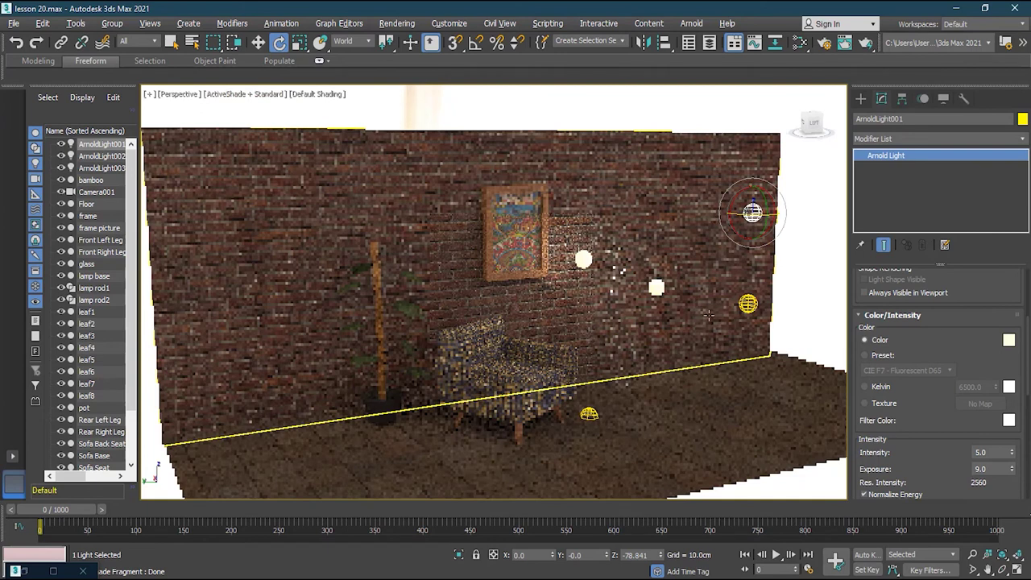
# - Select ArnoldLight002 and start editing its Exposure value
pyautogui.click(749, 304)
pyautogui.moveTo(1027, 352)
pyautogui.mouseDown()
pyautogui.moveTo(1029, 439)
pyautogui.moveTo(1029, 361)
pyautogui.mouseUp()
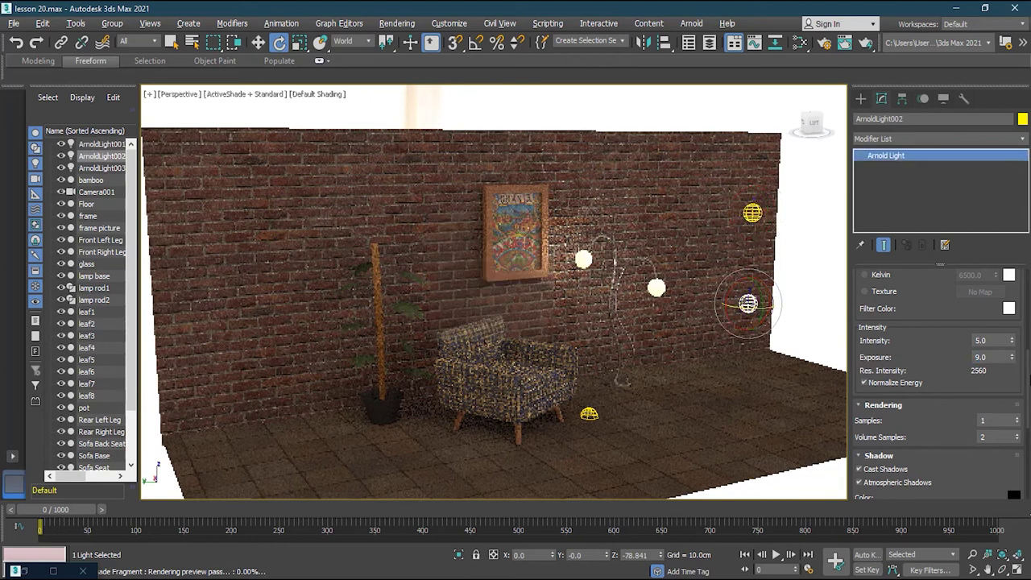
pyautogui.doubleClick(985, 357)
# - Try ArnoldLight002 exposures of 10 and 12, settling on 11 (intensity 10240)
pyautogui.write('10')
pyautogui.press('Return')
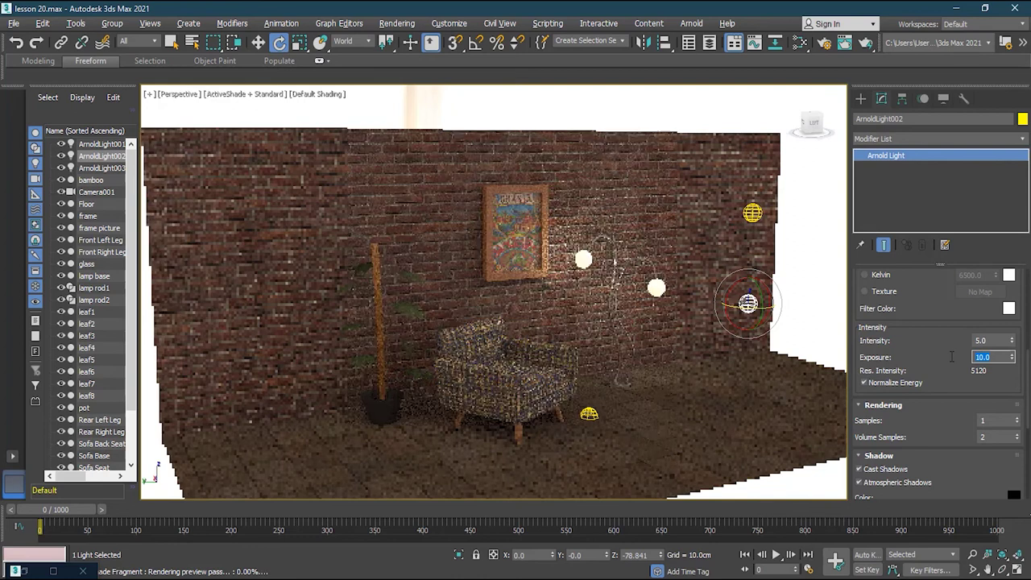
pyautogui.write('1')
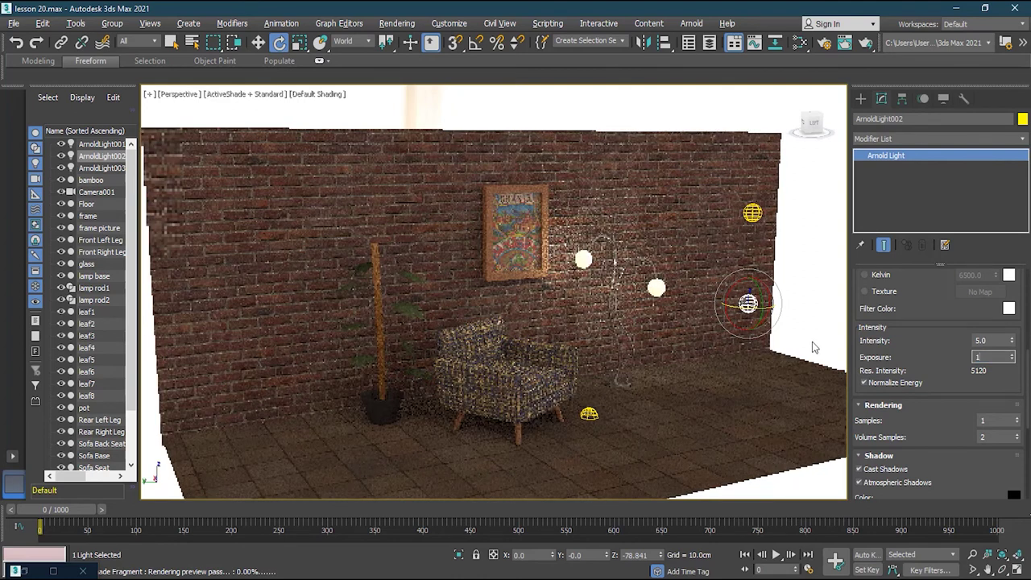
pyautogui.write('2')
pyautogui.press('Return')
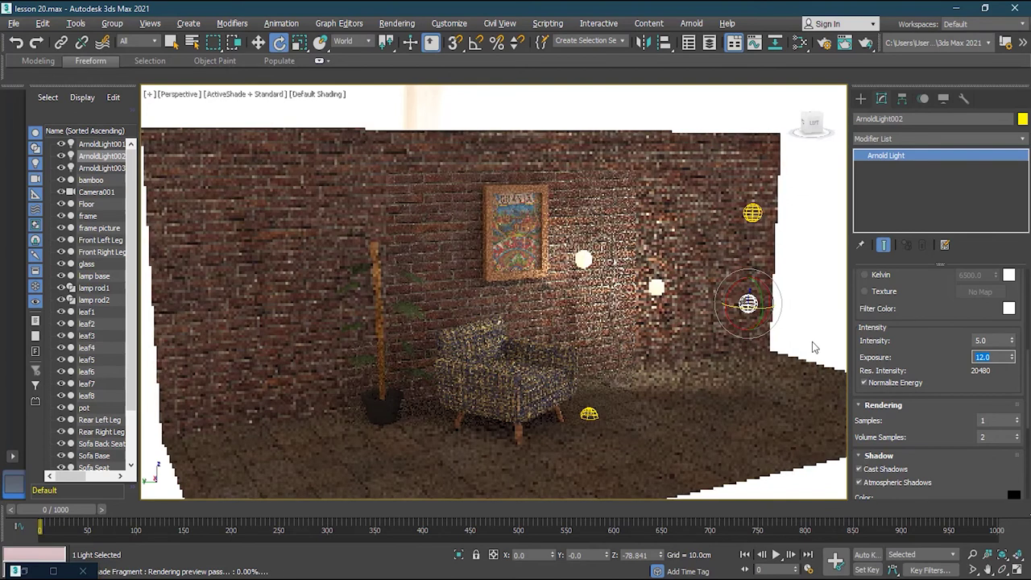
pyautogui.write('1')
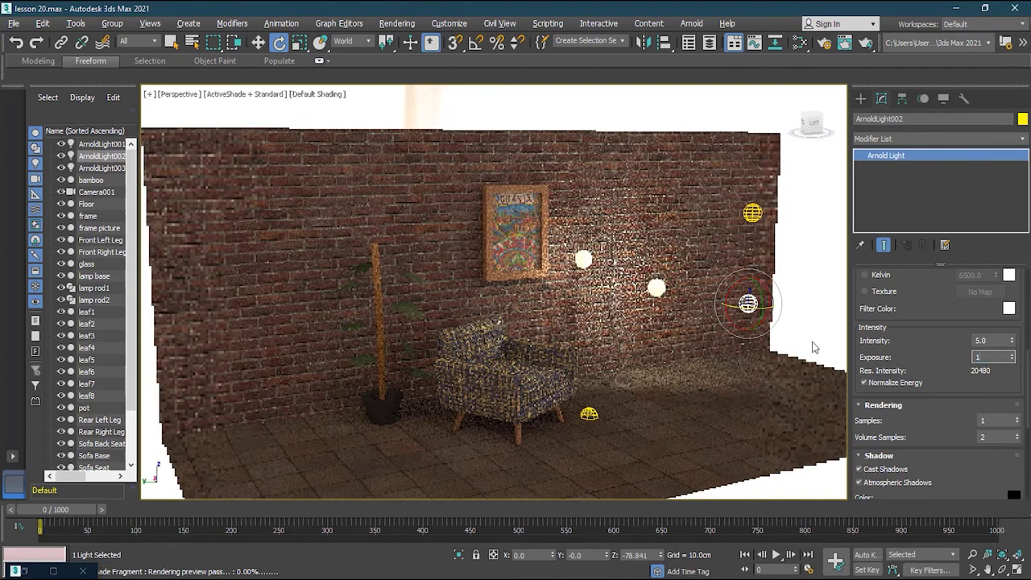
pyautogui.write('1')
pyautogui.press('Return')
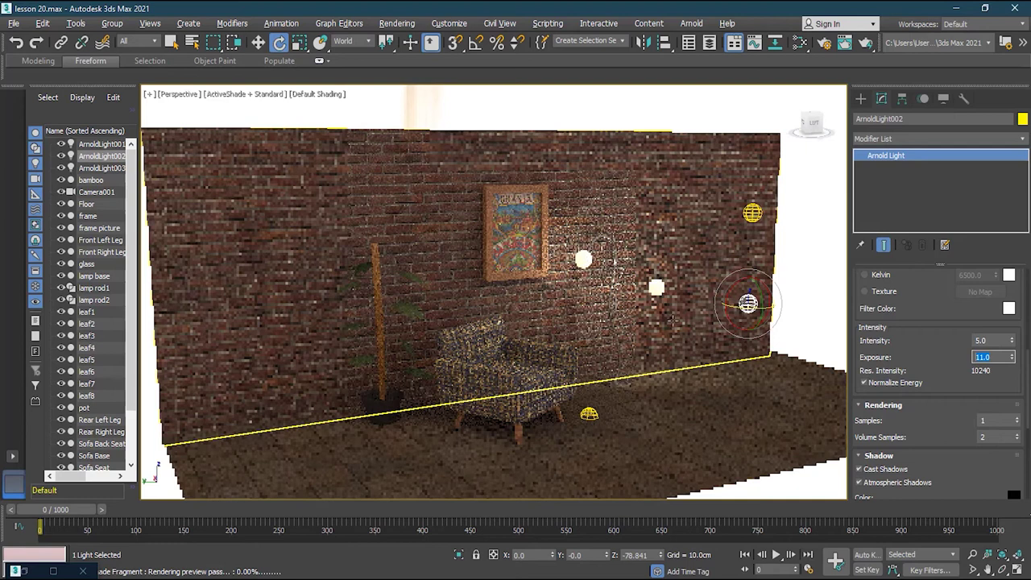
pyautogui.keyDown('alt'); pyautogui.moveTo(652, 373); pyautogui.dragTo(615, 370, button='middle'); pyautogui.keyUp('alt')
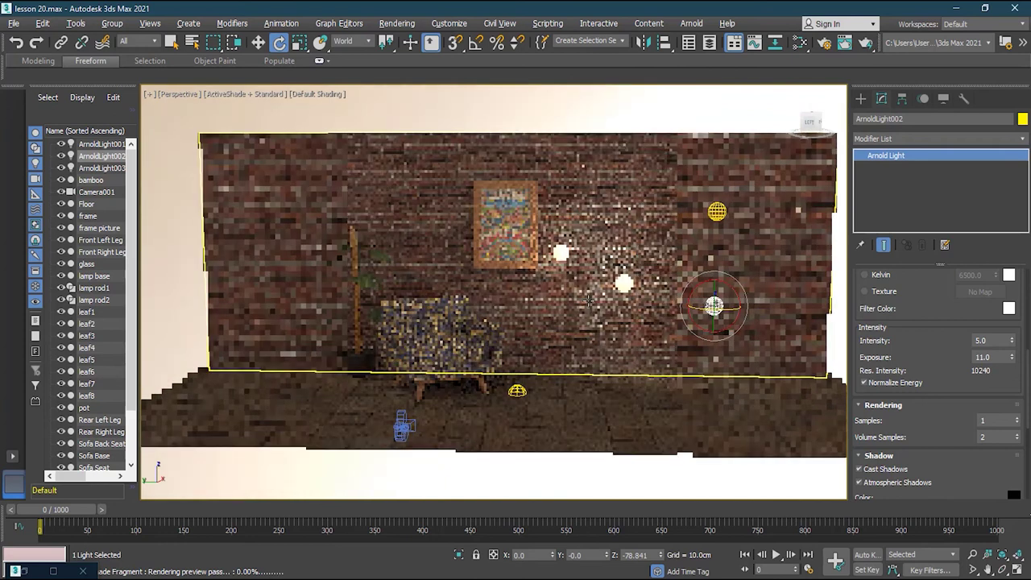
# - Zoom in on the brick Wall, toggle edged faces, and bring up its UVW Map modifier options
pyautogui.scroll(3, 527, 216)
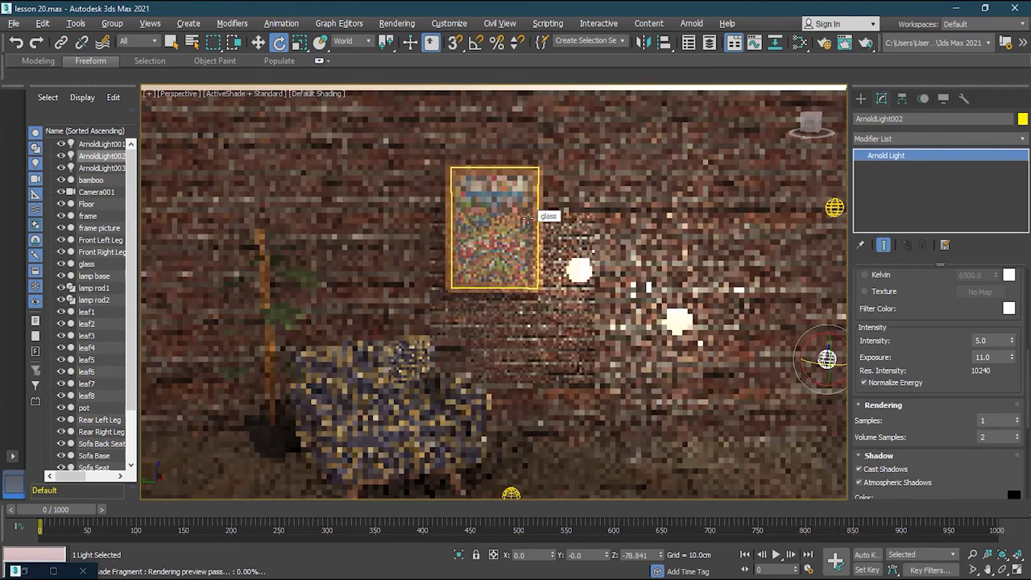
pyautogui.scroll(3, 527, 216)
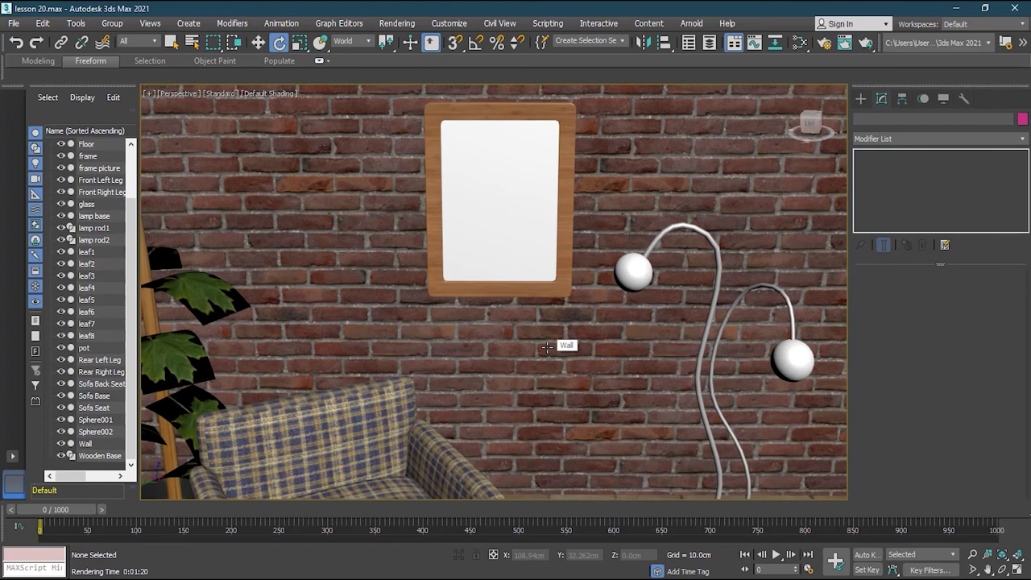
pyautogui.click(547, 346)
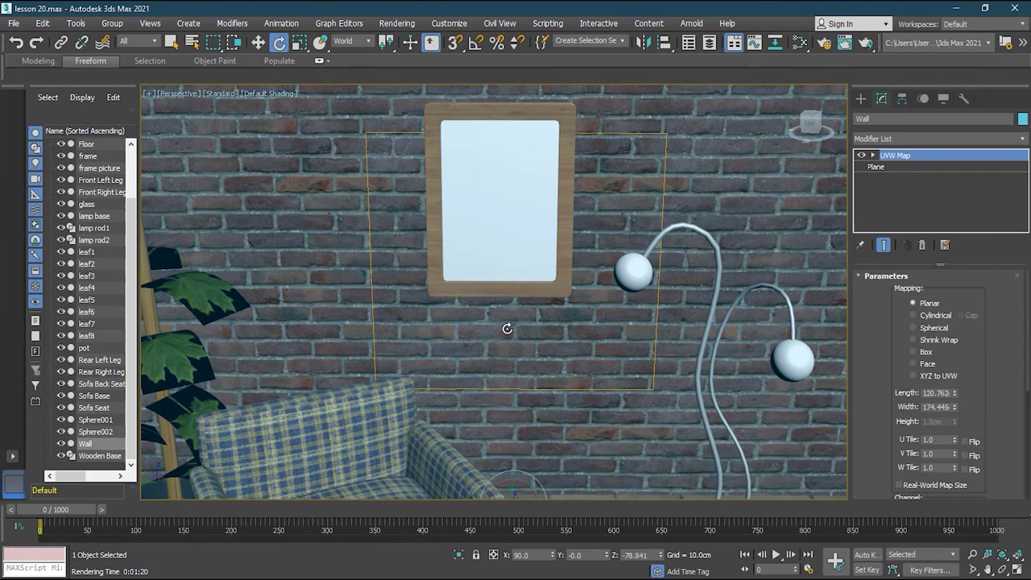
pyautogui.press('F4')
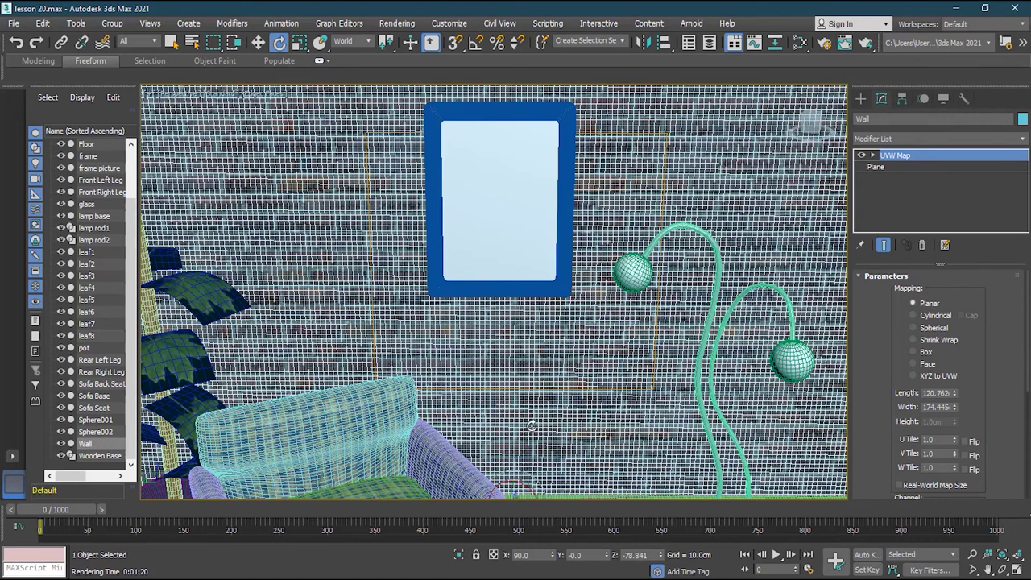
pyautogui.press('F4')
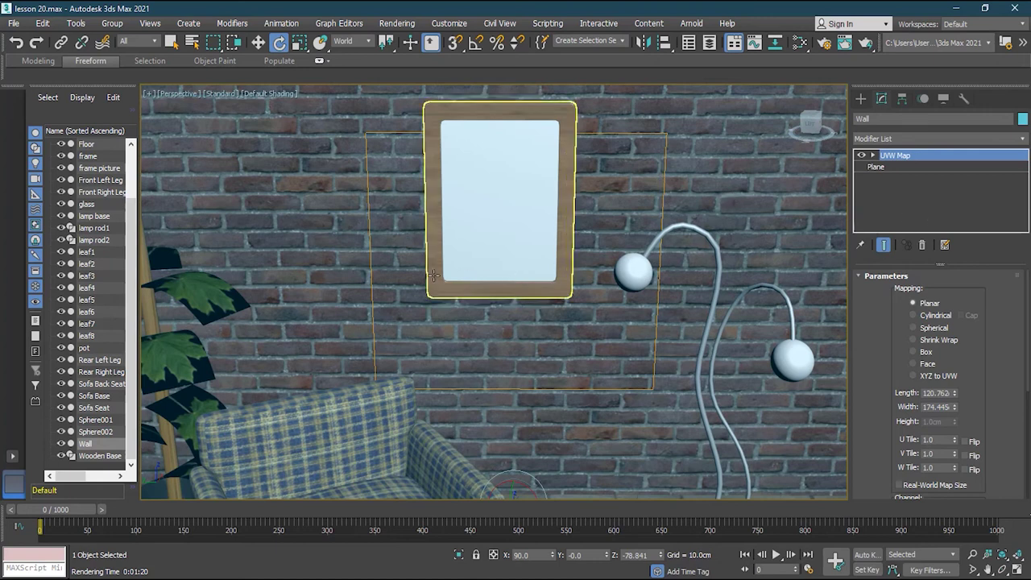
pyautogui.keyDown('alt'); pyautogui.moveTo(516, 291); pyautogui.dragTo(627, 246, button='middle'); pyautogui.keyUp('alt')
pyautogui.scroll(4, 628, 245)
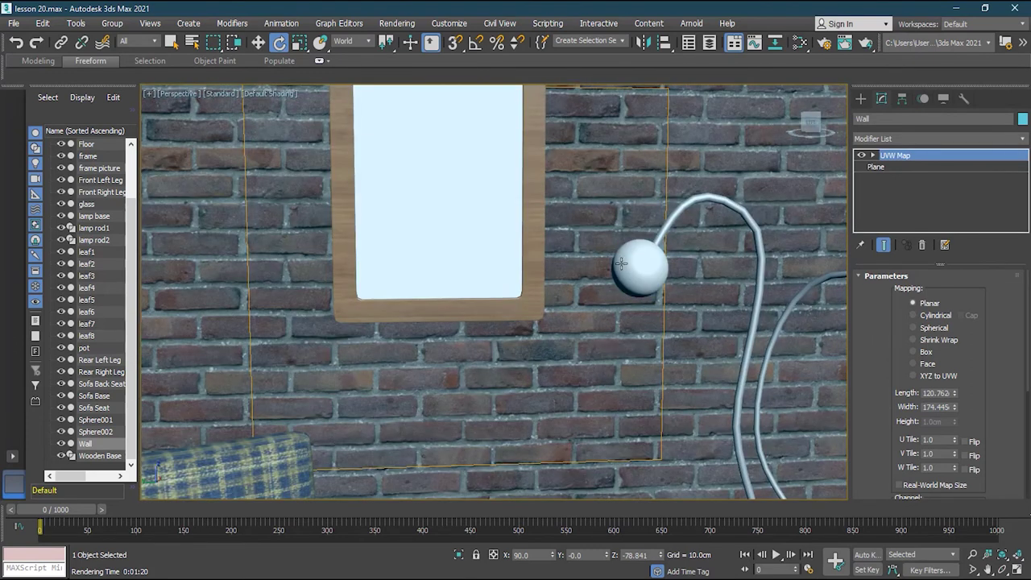
pyautogui.keyDown('alt'); pyautogui.moveTo(601, 283); pyautogui.dragTo(600, 355, button='middle'); pyautogui.keyUp('alt')
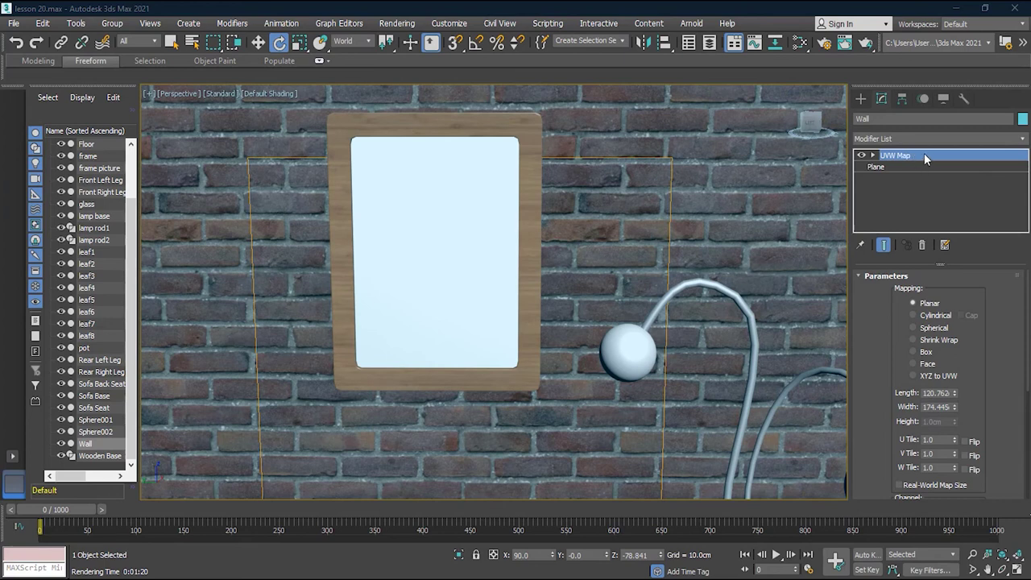
pyautogui.rightClick(896, 156)
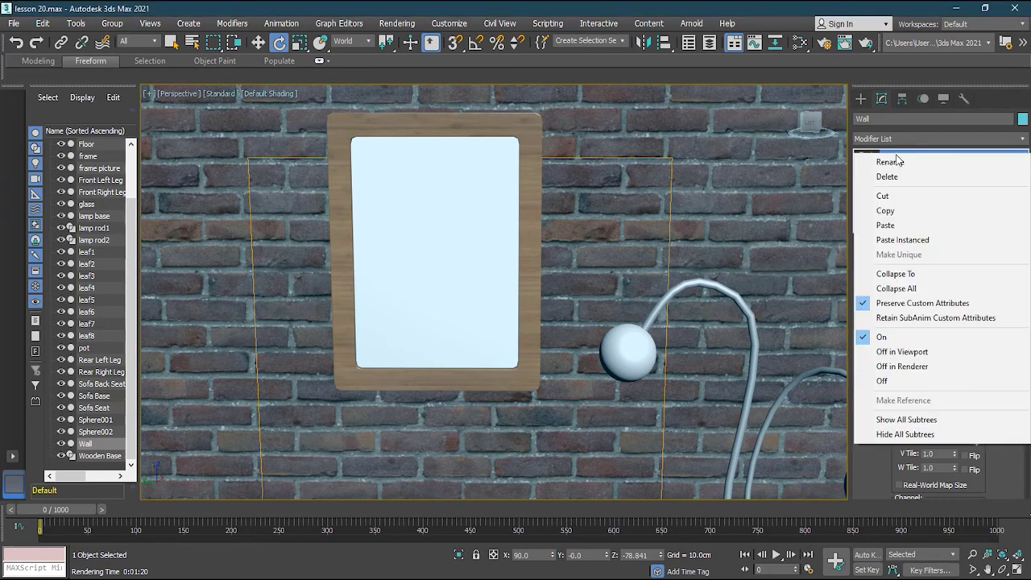
# - Collapse the Wall's whole modifier stack into a single Editable Mesh
pyautogui.click(899, 289)
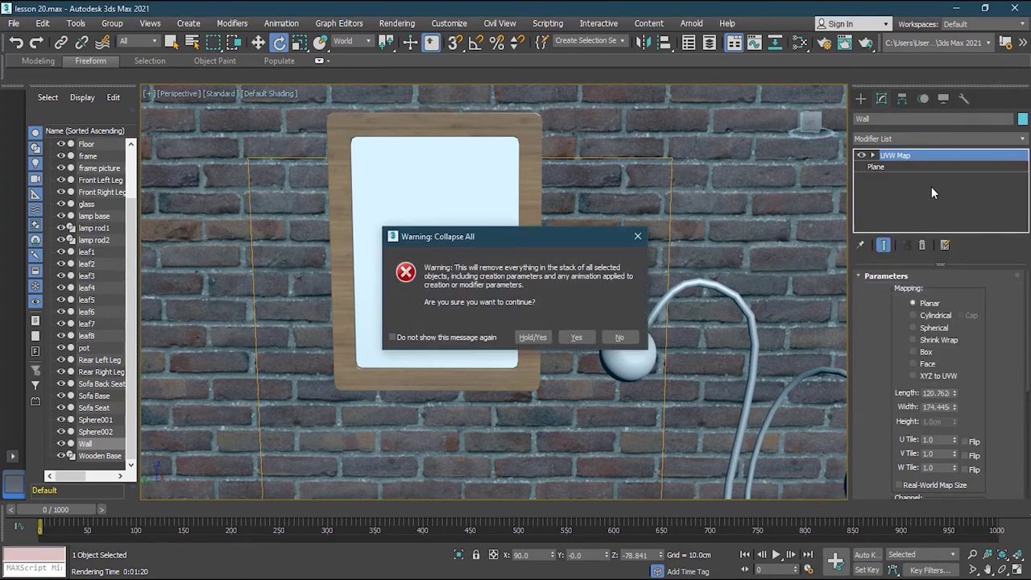
pyautogui.click(576, 337)
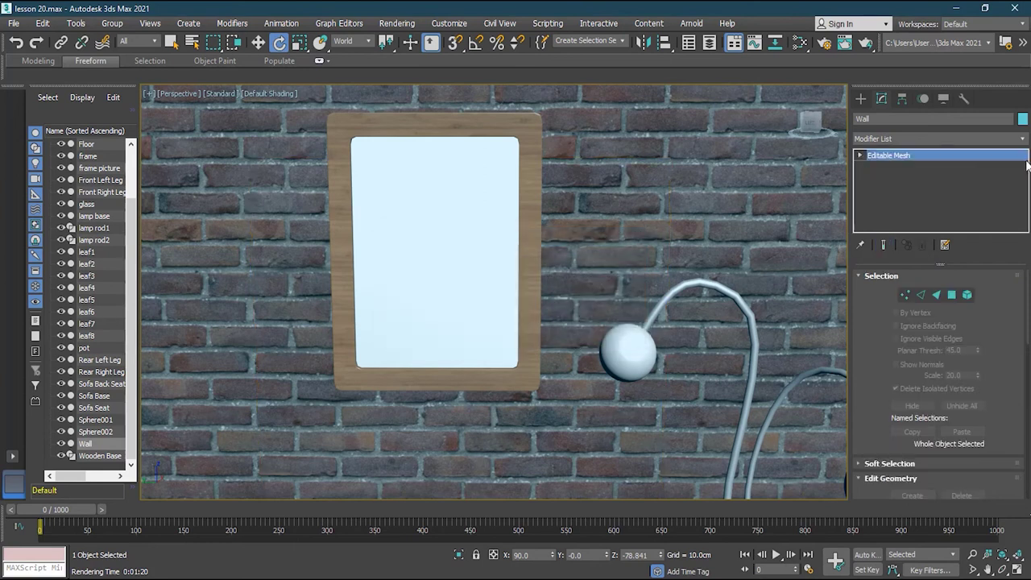
pyautogui.click(890, 198)
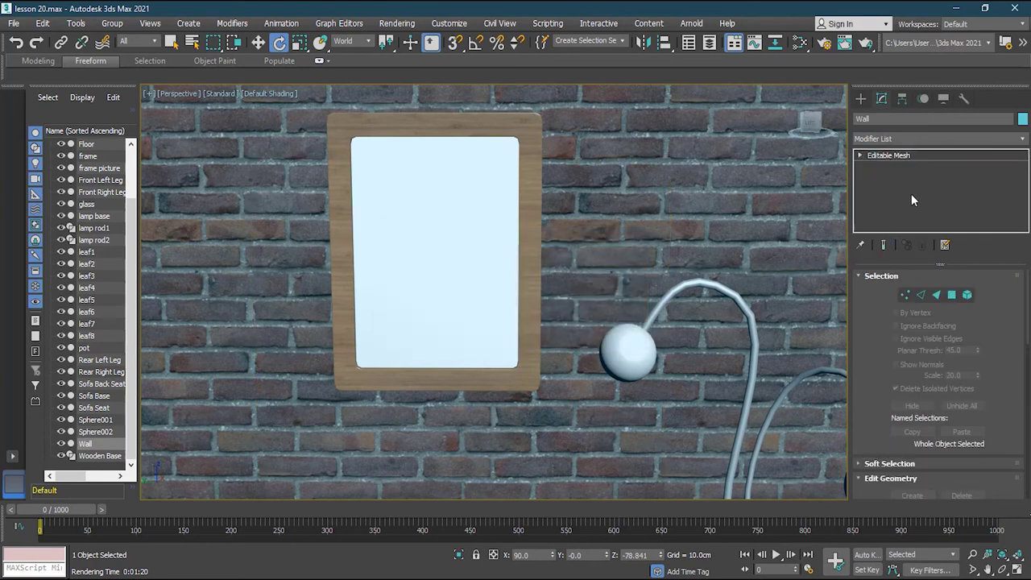
# - Add an Arnold Properties modifier to the Wall and enable its subdivision
pyautogui.click(1024, 140)
pyautogui.moveTo(1025, 191); pyautogui.dragTo(1026, 217)
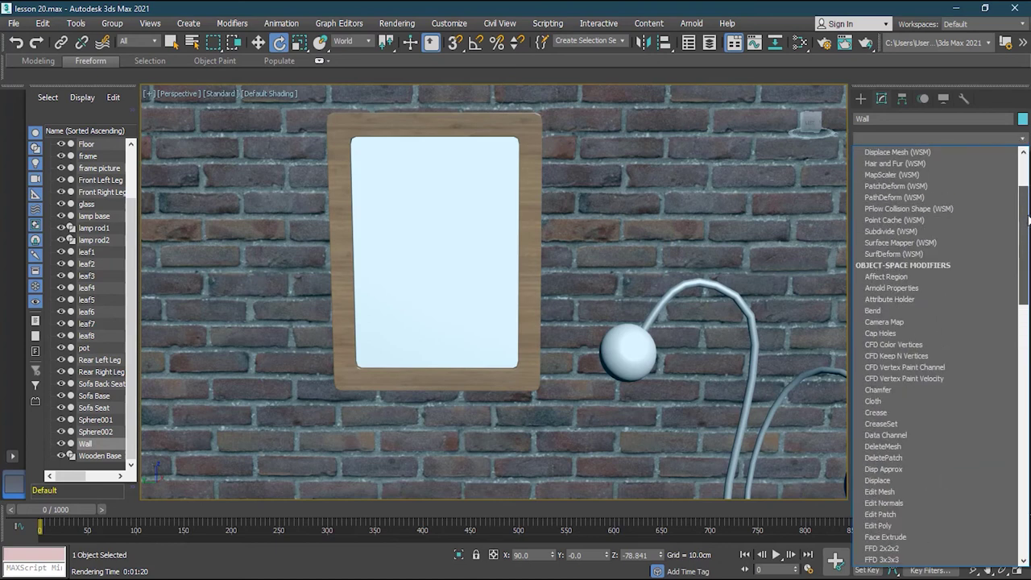
pyautogui.click(932, 289)
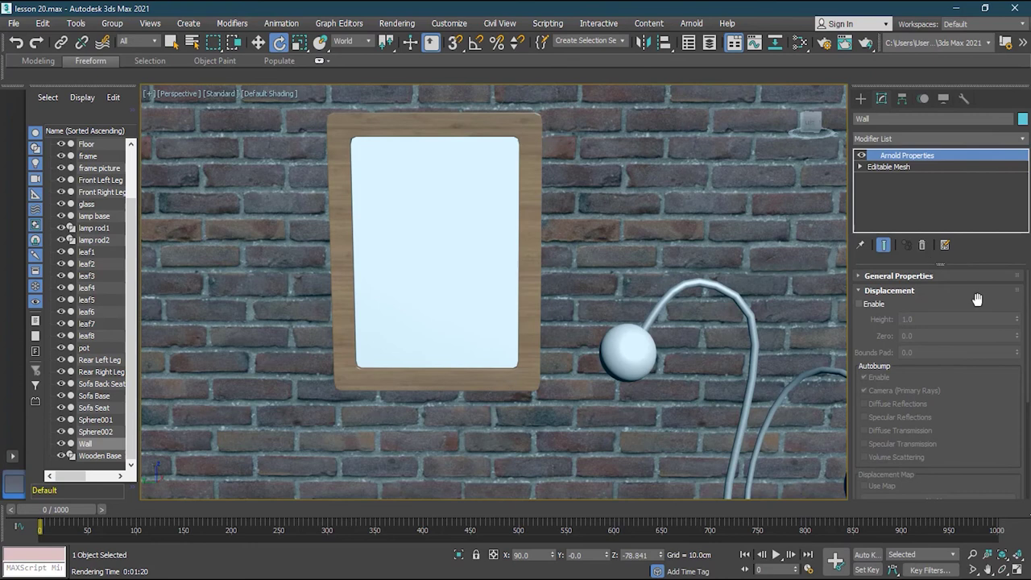
pyautogui.click(894, 291)
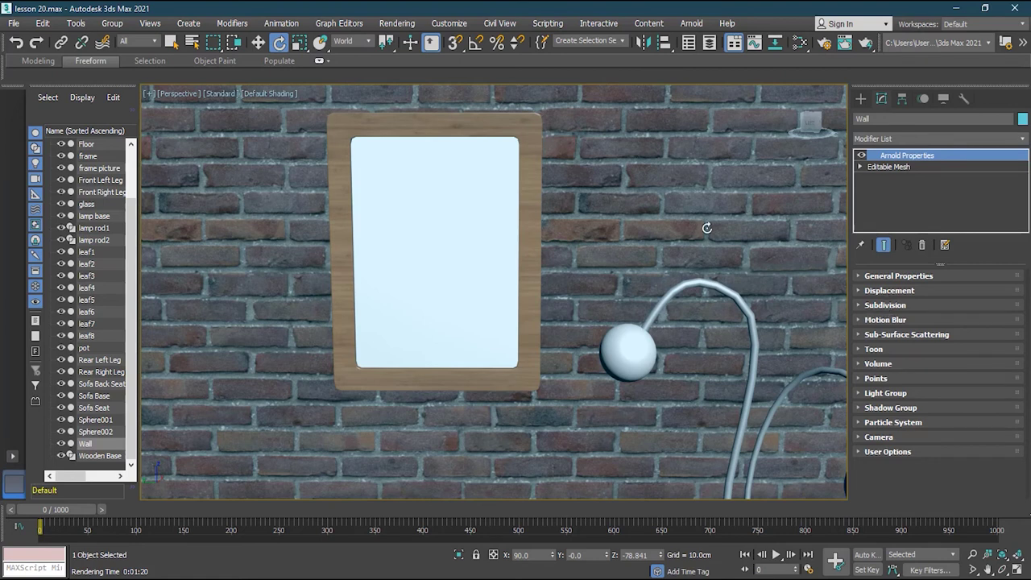
pyautogui.click(861, 305)
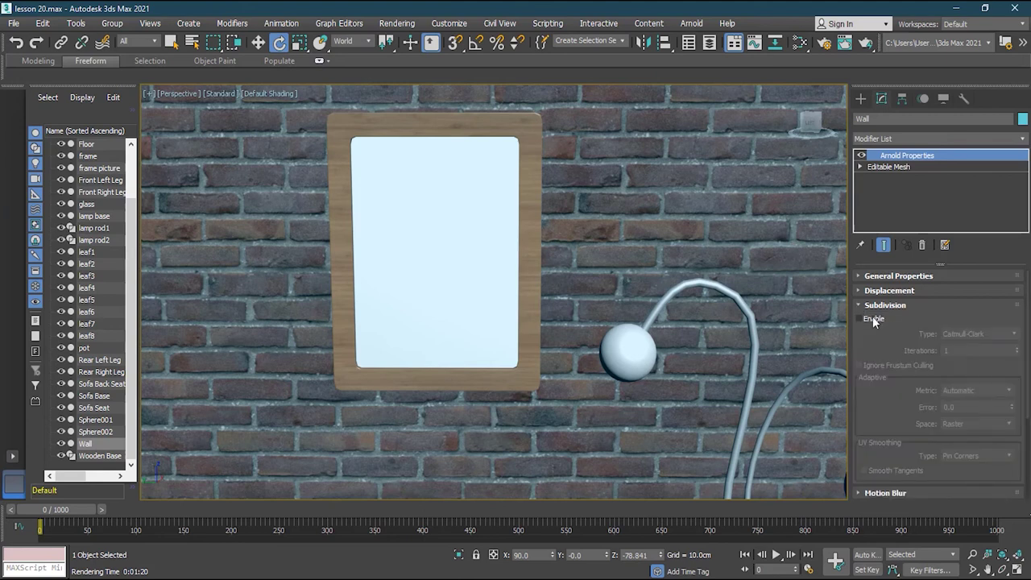
pyautogui.click(859, 319)
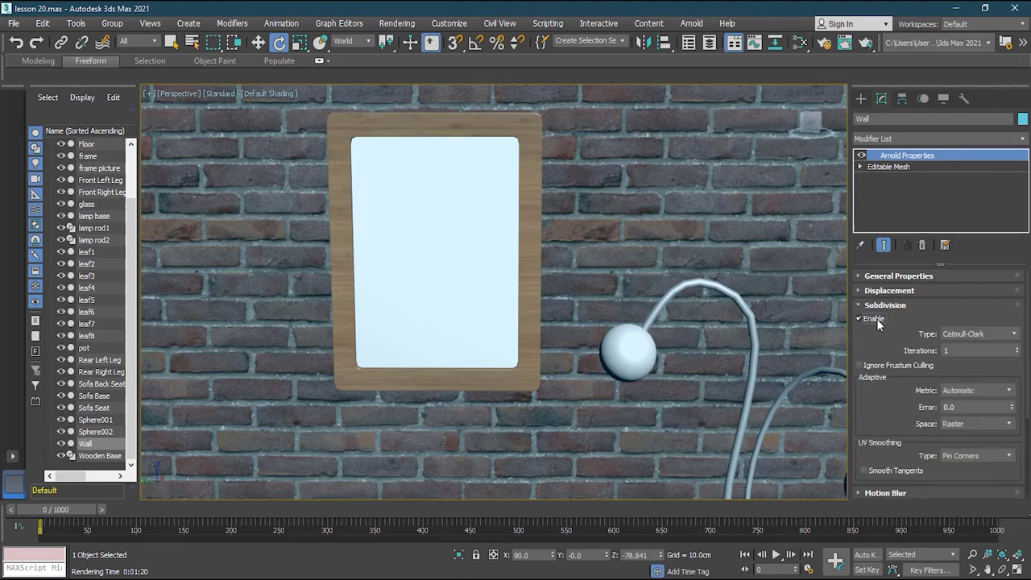
# - Keep the Wall's subdivision type at Catmull-Clark with 1 iteration
pyautogui.click(975, 334)
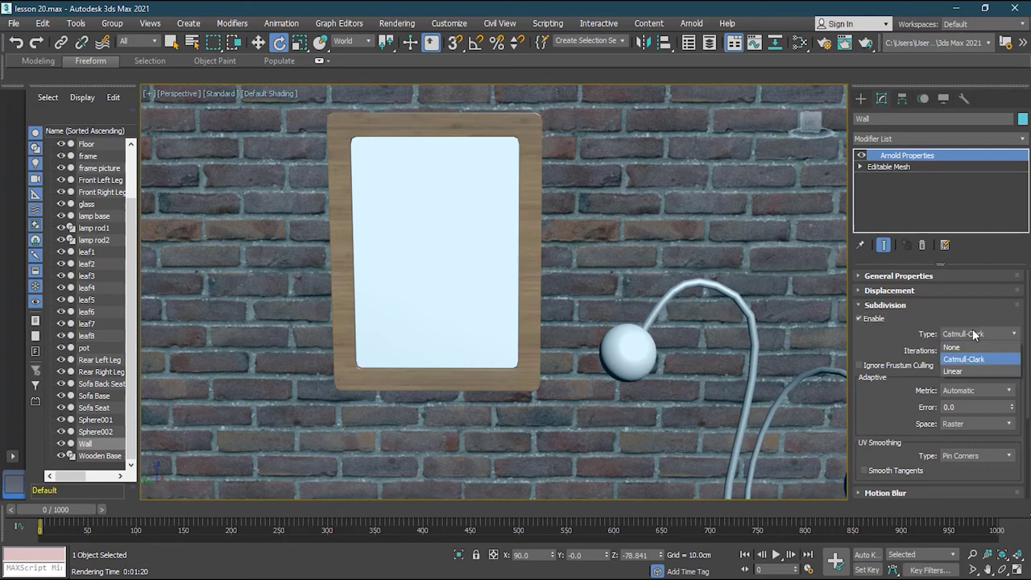
pyautogui.click(900, 348)
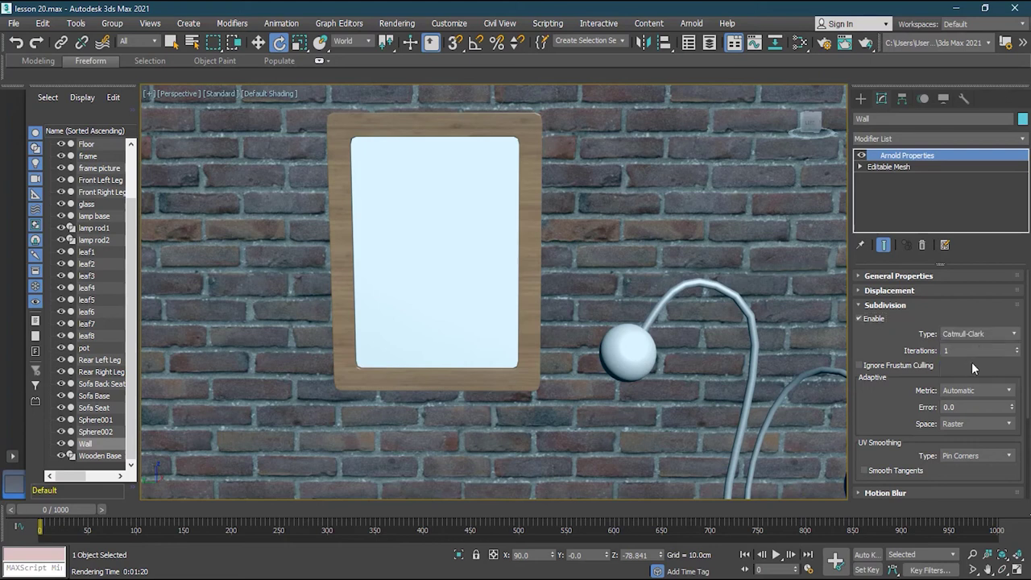
pyautogui.scroll(-1, 972, 368)
pyautogui.scroll(1, 973, 369)
pyautogui.click(973, 350)
# - Enable Arnold displacement on the Wall, leaving height 1.0 and zero 0.0
pyautogui.click(886, 306)
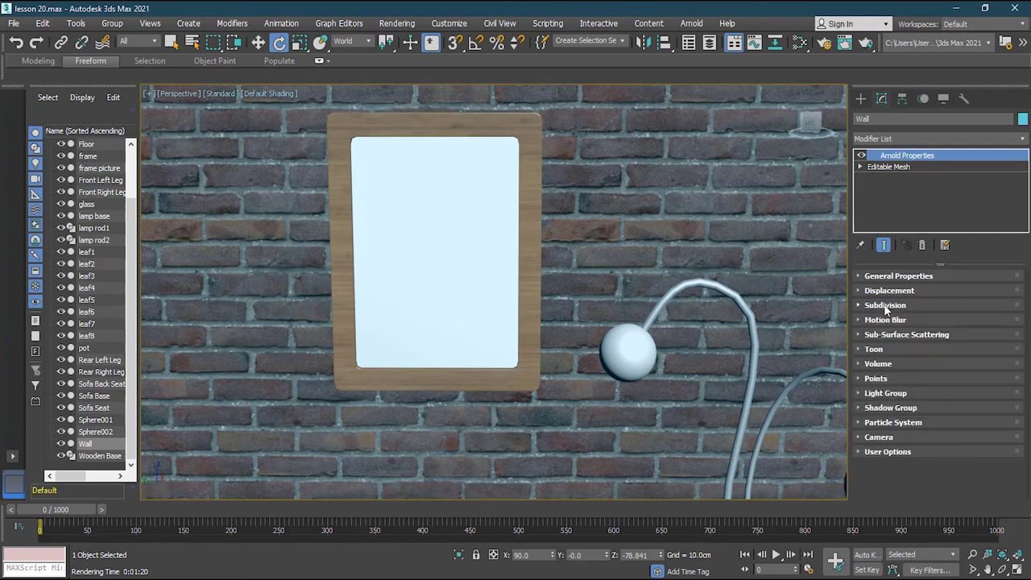
pyautogui.click(889, 290)
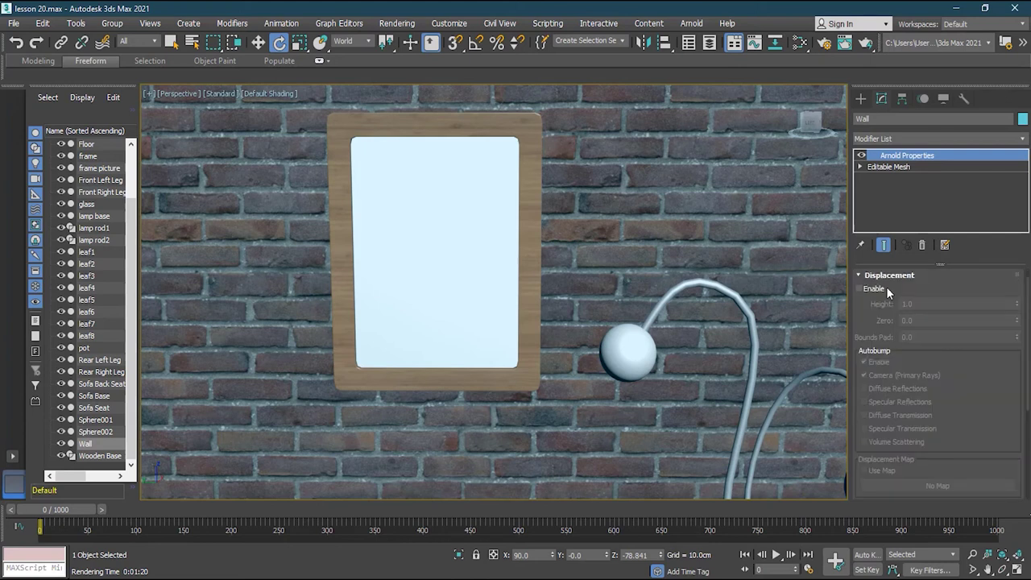
pyautogui.click(874, 290)
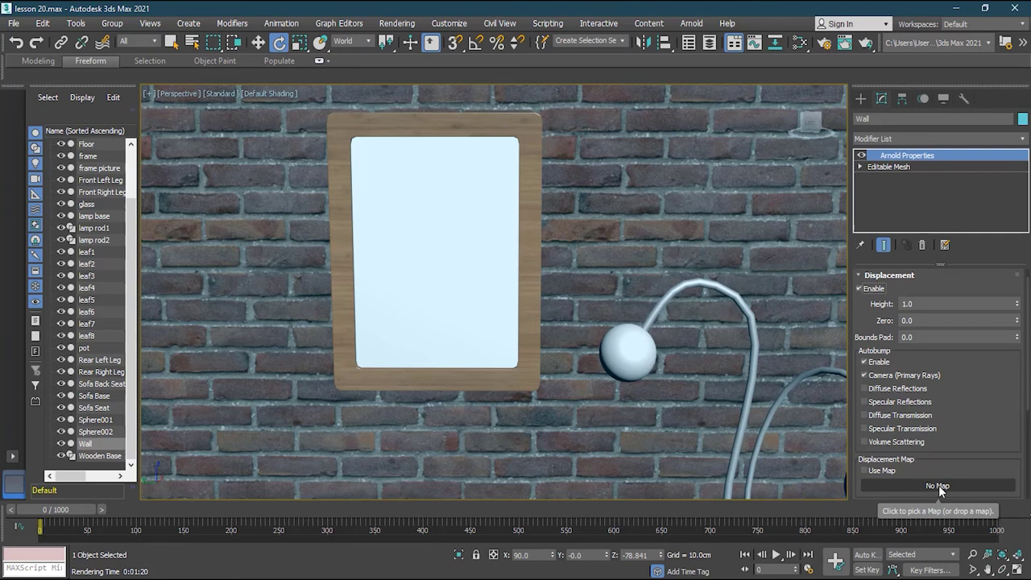
# - Assign a Bitmap using red_brick_03_disp_4k.jpg to the Wall's displacement map slot
pyautogui.click(938, 486)
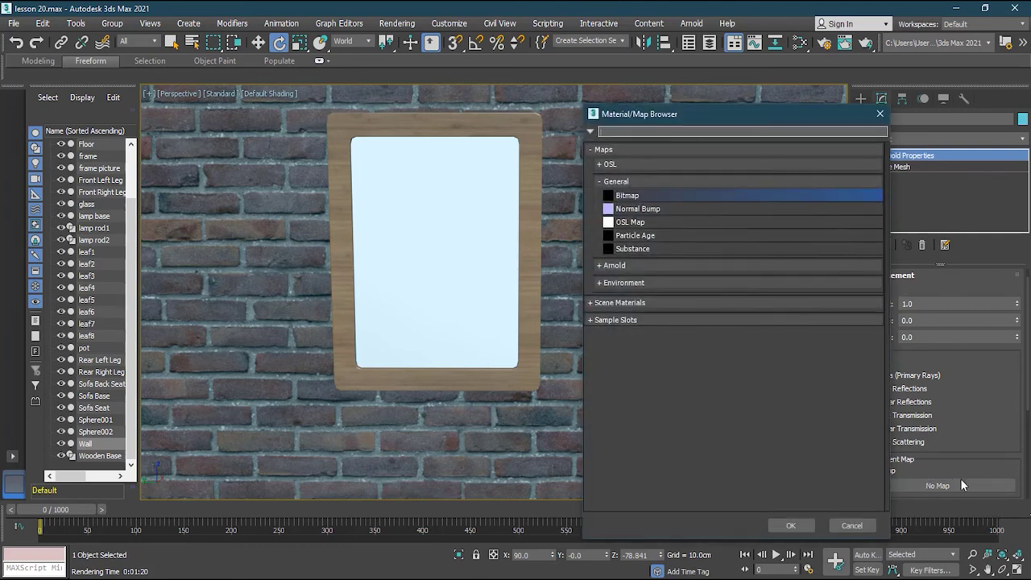
pyautogui.doubleClick(640, 196)
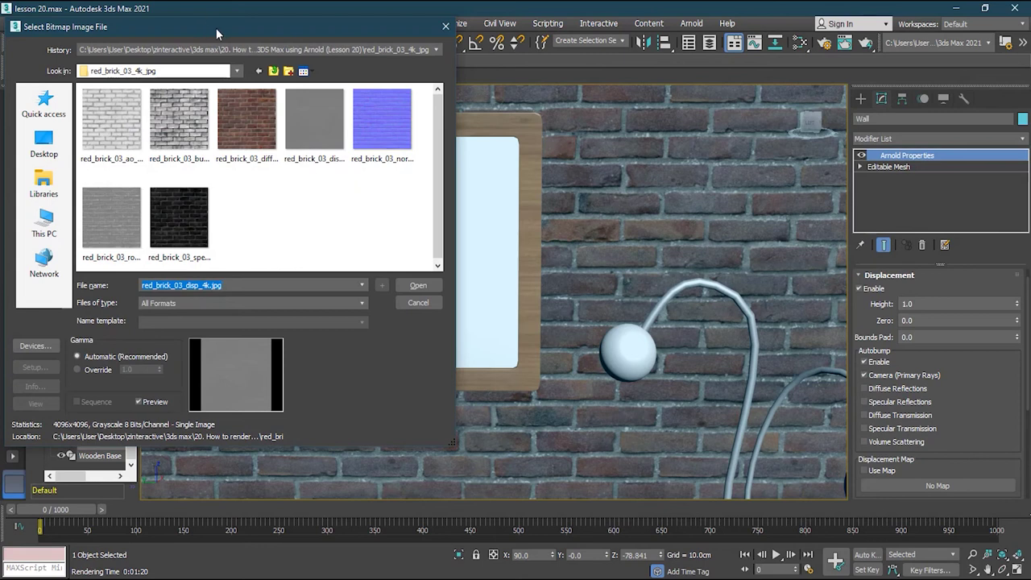
pyautogui.moveTo(206, 28); pyautogui.dragTo(261, 62)
pyautogui.click(370, 169)
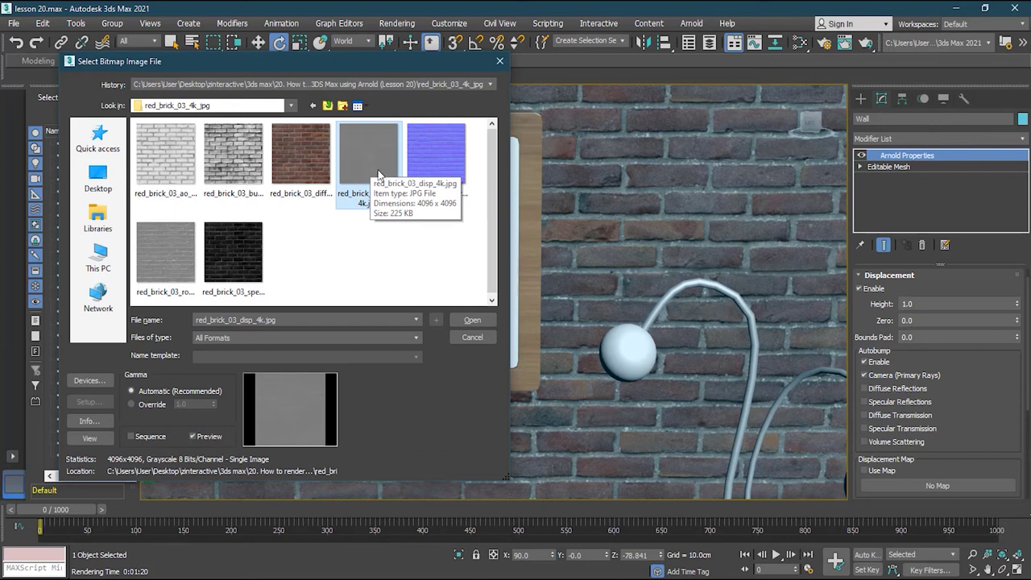
pyautogui.click(473, 321)
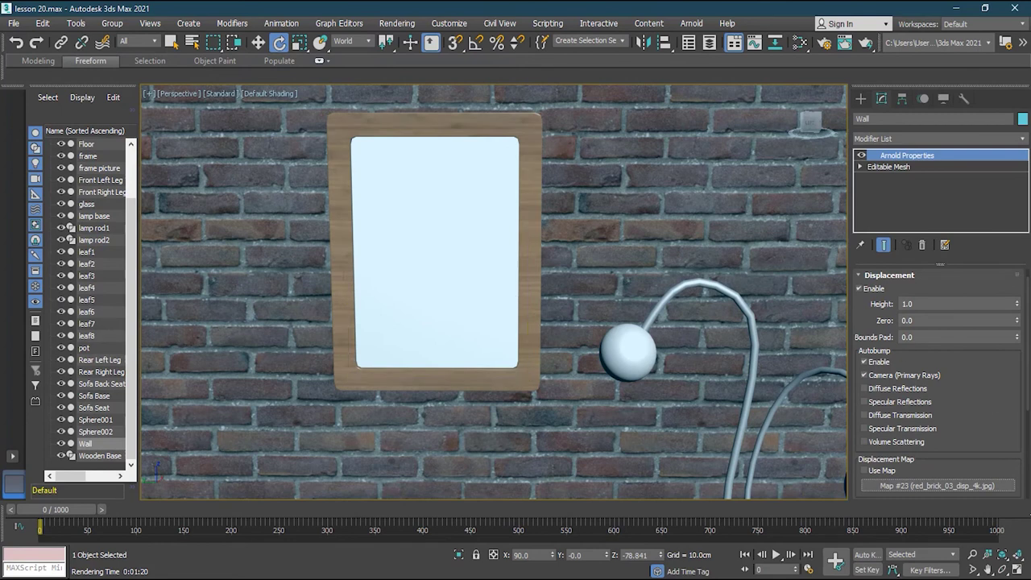
# - Set the Wall's displacement height to 5
pyautogui.doubleClick(956, 303)
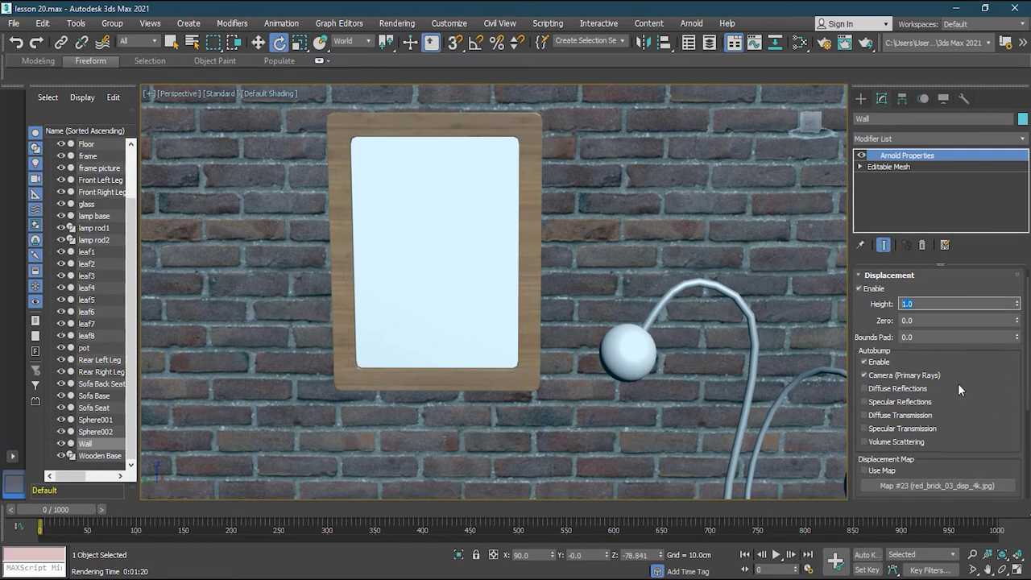
pyautogui.write('5')
pyautogui.press('Return')
# - Render a test of the brick wall in Arnold and enlarge the result window
pyautogui.click(825, 44)
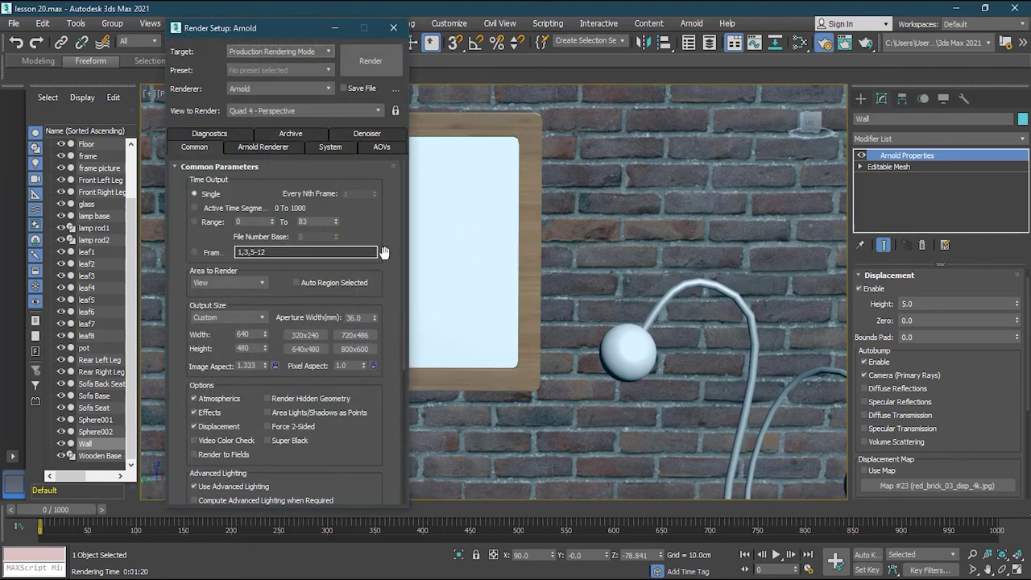
pyautogui.click(372, 63)
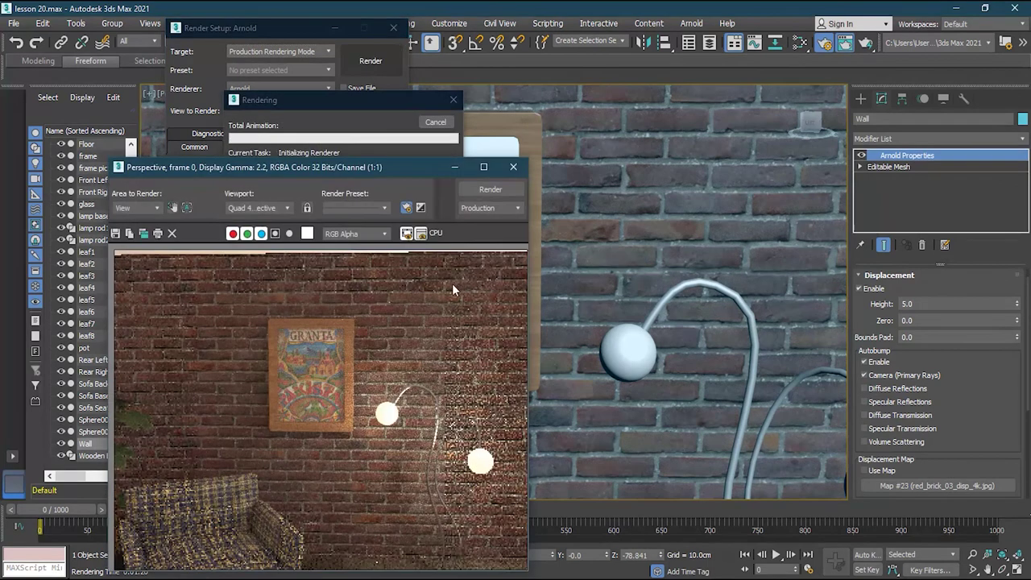
pyautogui.moveTo(370, 169); pyautogui.dragTo(387, 78)
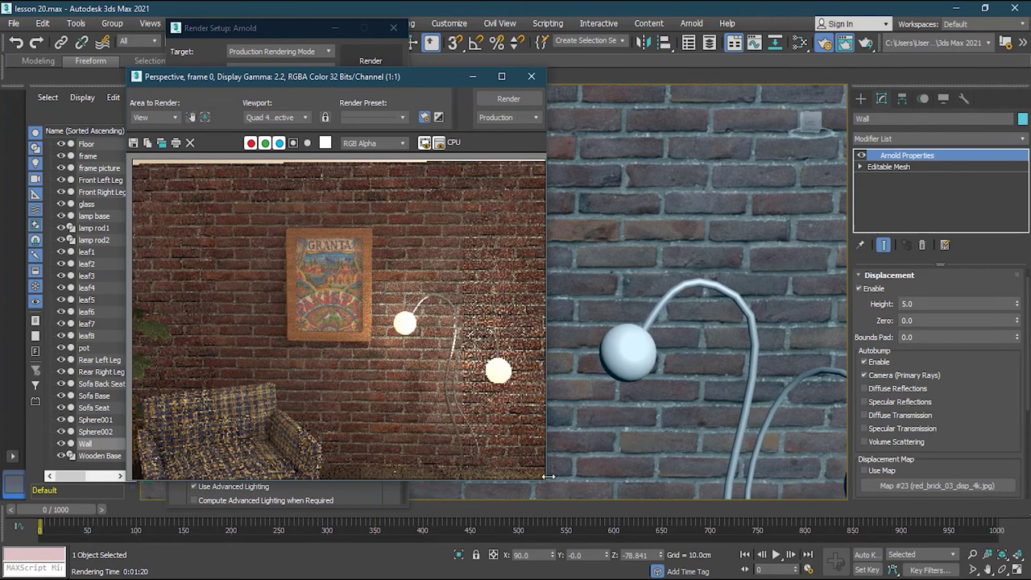
pyautogui.moveTo(593, 491); pyautogui.dragTo(715, 501)
pyautogui.scroll(2, 654, 235)
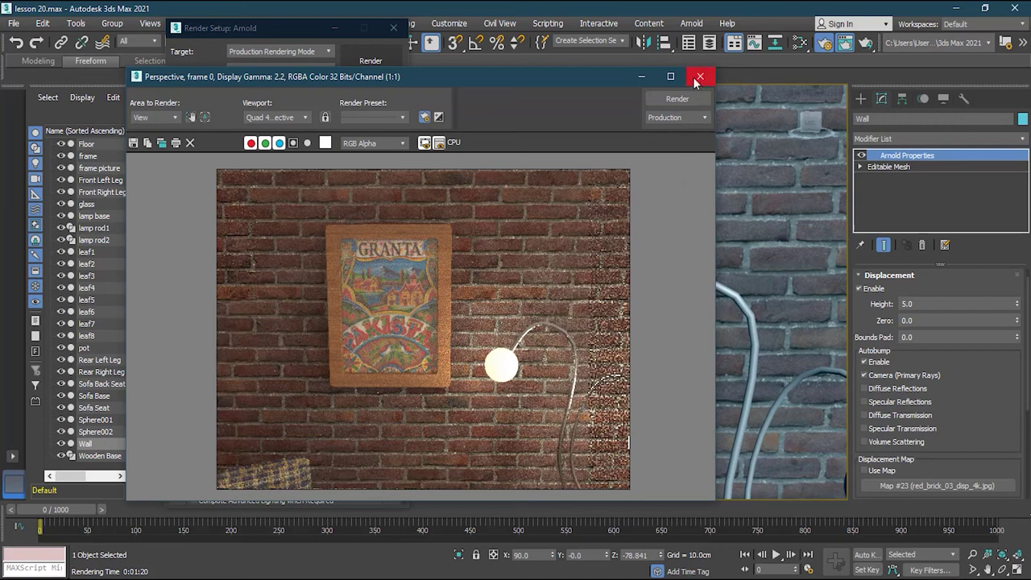
pyautogui.moveTo(553, 78); pyautogui.dragTo(473, 278)
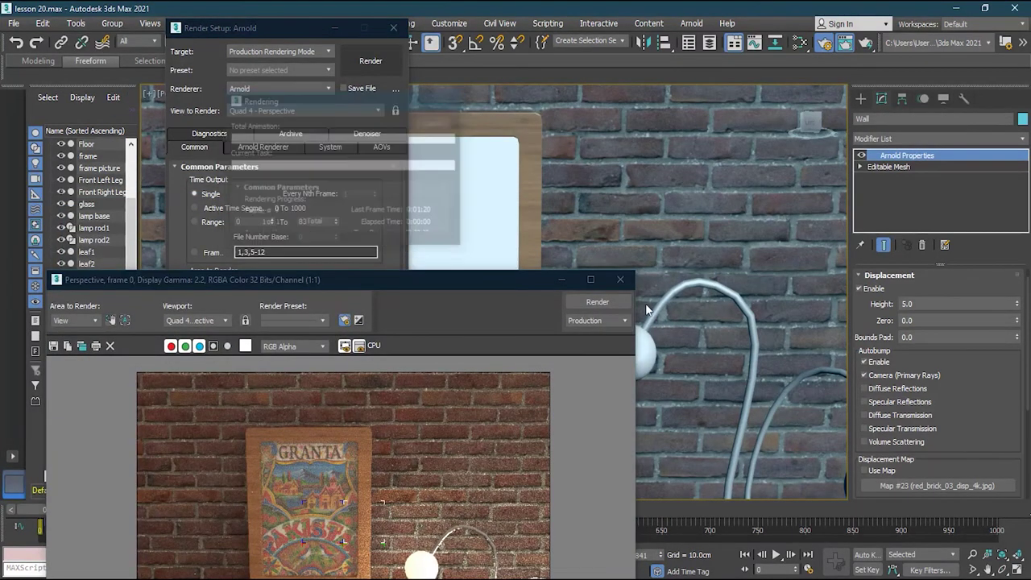
# - Close the render result and raise the Wall's displacement height to 50
pyautogui.click(621, 280)
pyautogui.click(945, 303)
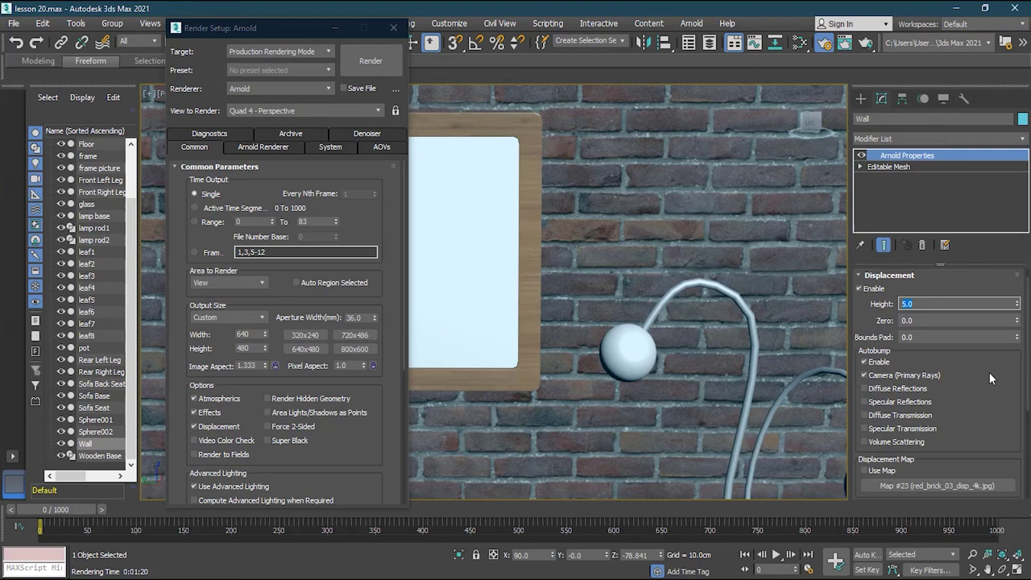
pyautogui.write('50')
pyautogui.press('Return')
# - Start a new Arnold render, cancel it, and close the render windows
pyautogui.click(370, 61)
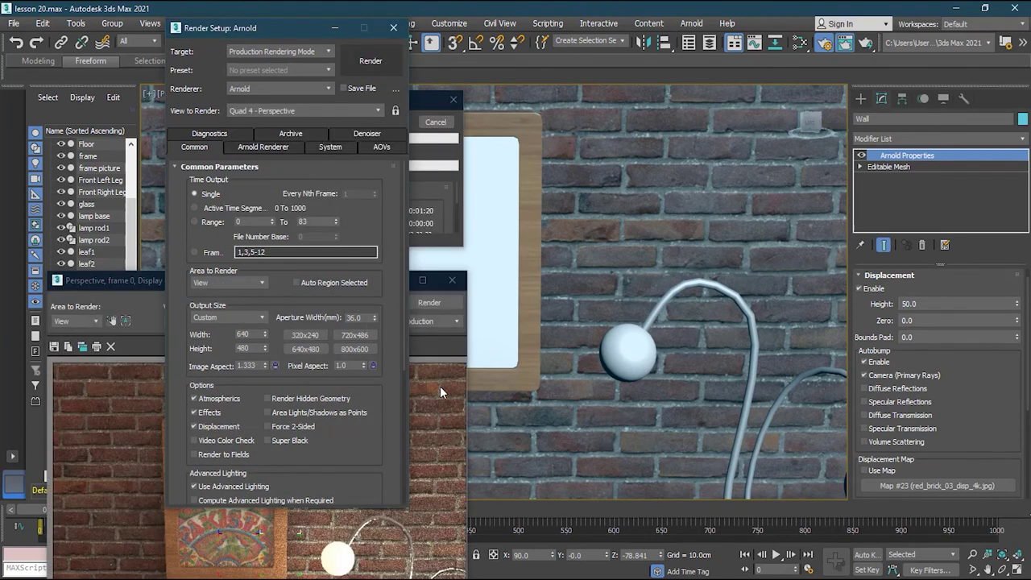
pyautogui.click(434, 354)
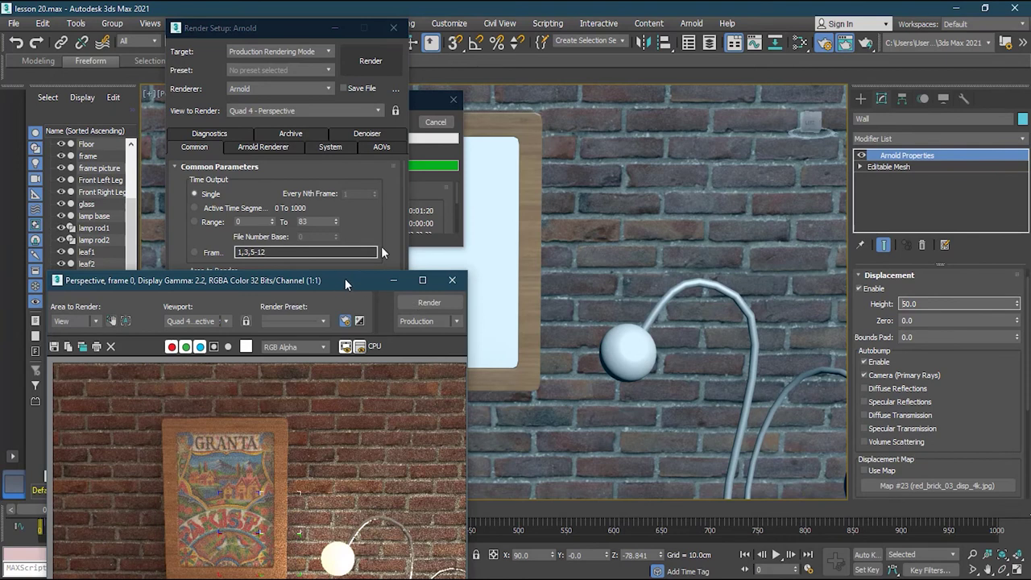
pyautogui.moveTo(347, 284); pyautogui.dragTo(358, 137)
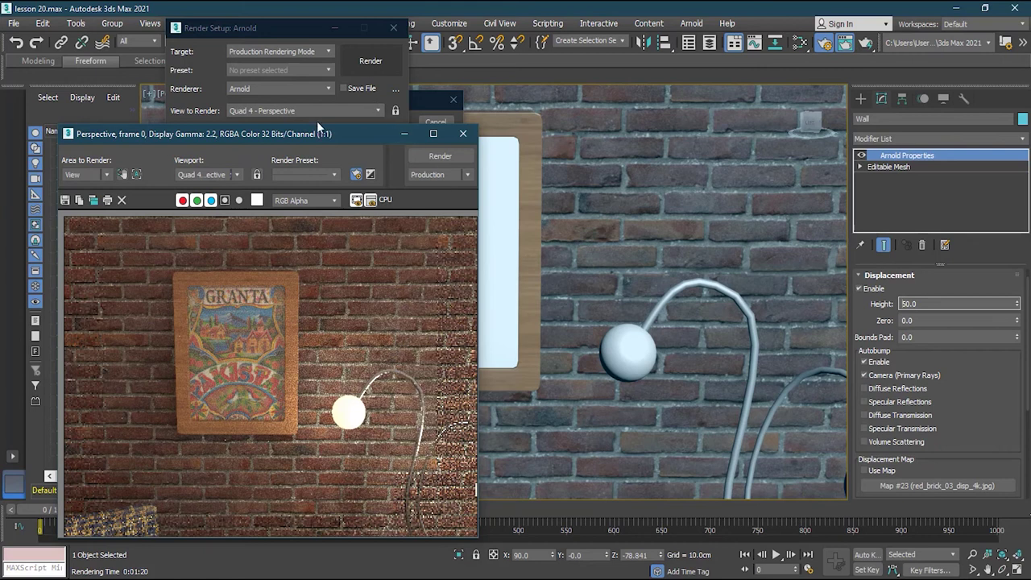
pyautogui.moveTo(368, 133); pyautogui.dragTo(372, 271)
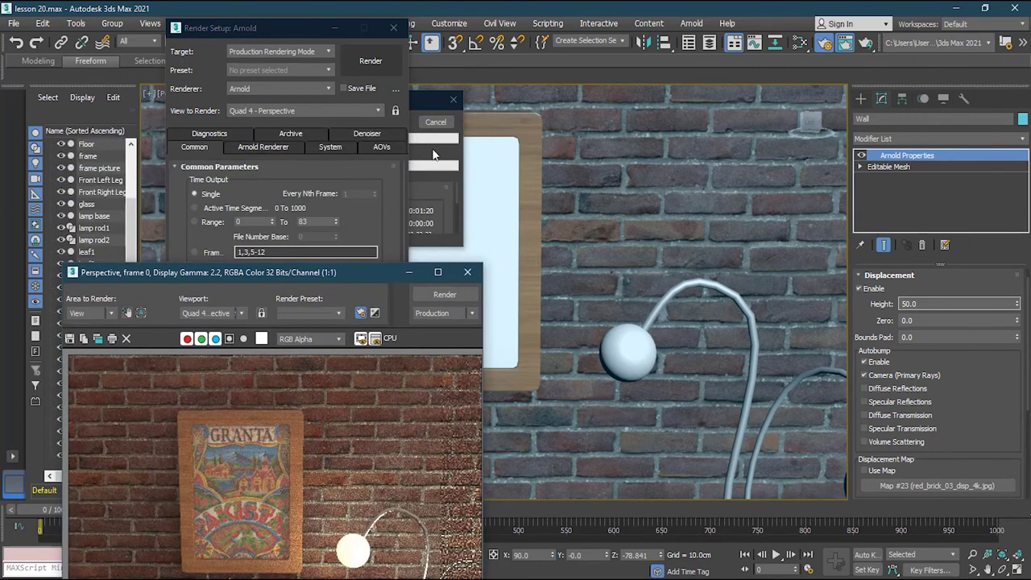
pyautogui.click(434, 153)
pyautogui.click(435, 121)
pyautogui.click(467, 271)
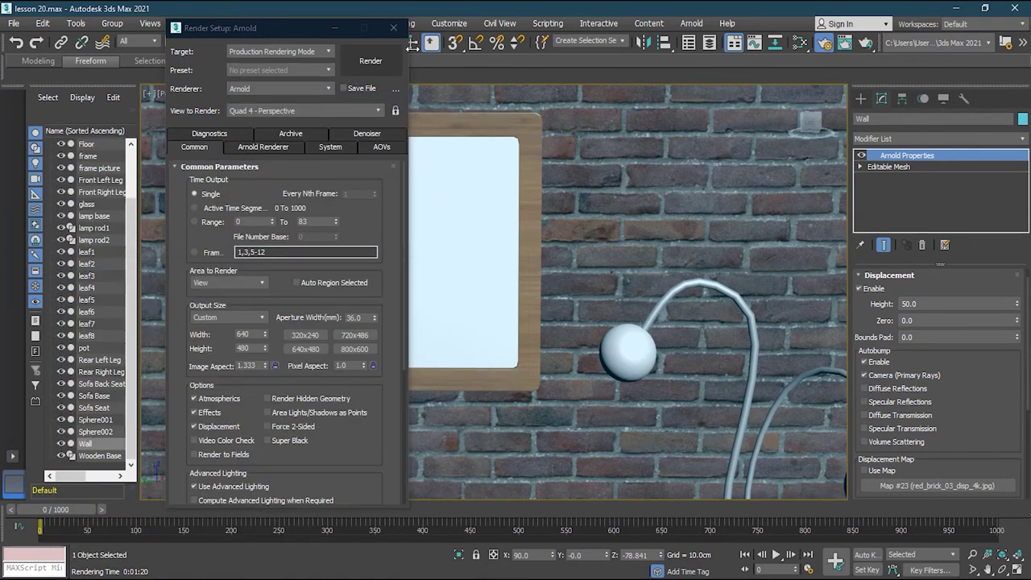
pyautogui.click(393, 28)
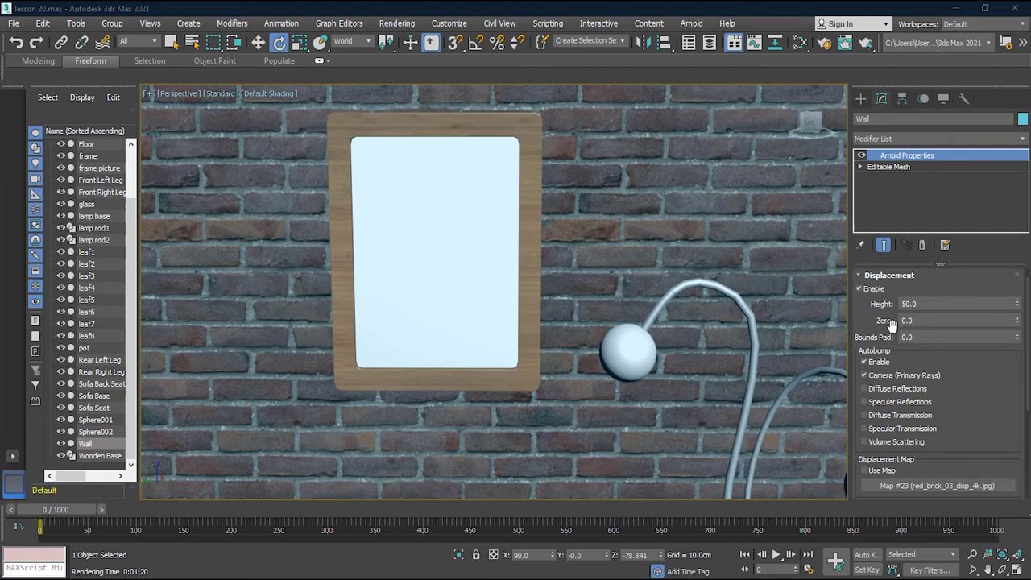
# - Dismiss the displacement map browser and close the brick displacement image preview
pyautogui.click(936, 486)
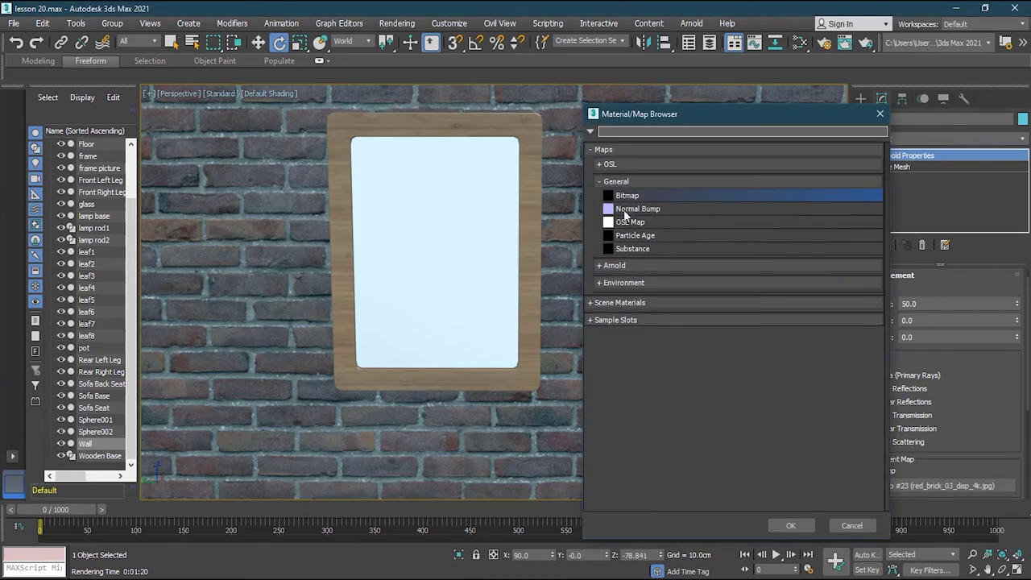
pyautogui.click(870, 529)
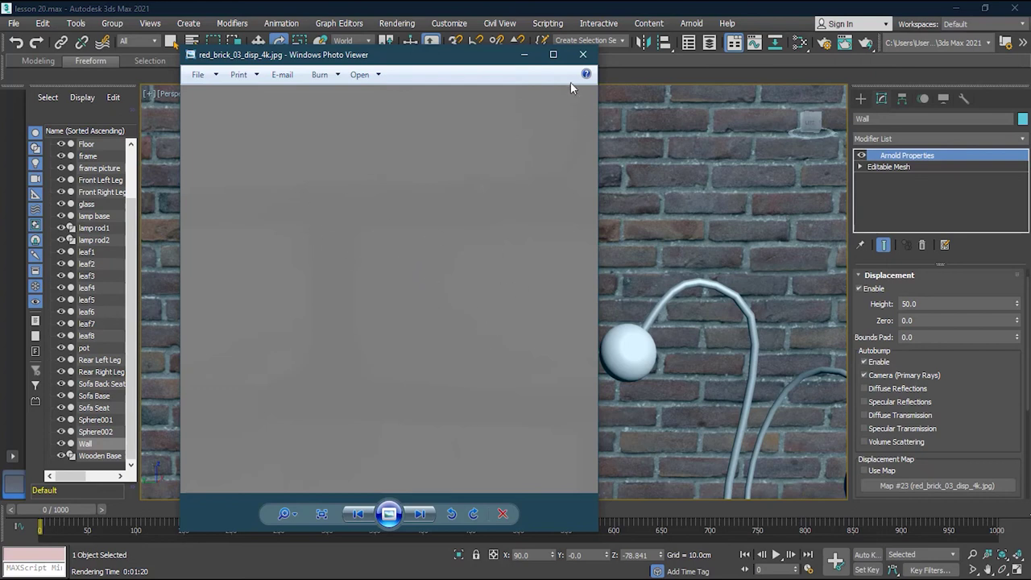
pyautogui.click(584, 55)
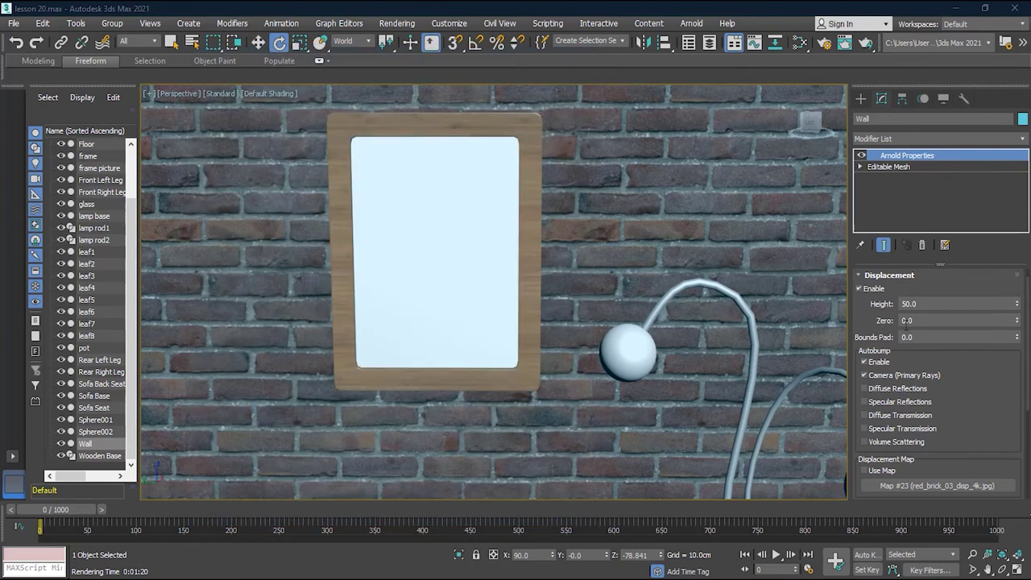
# - Set the Wall's displacement zero to -0.5 and height to 200
pyautogui.click(924, 319)
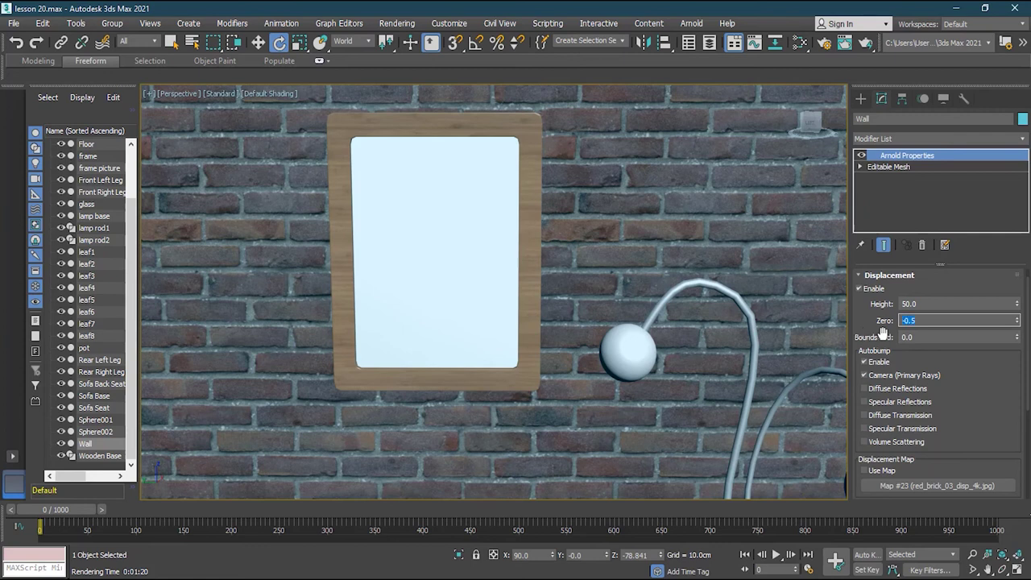
pyautogui.click(940, 303)
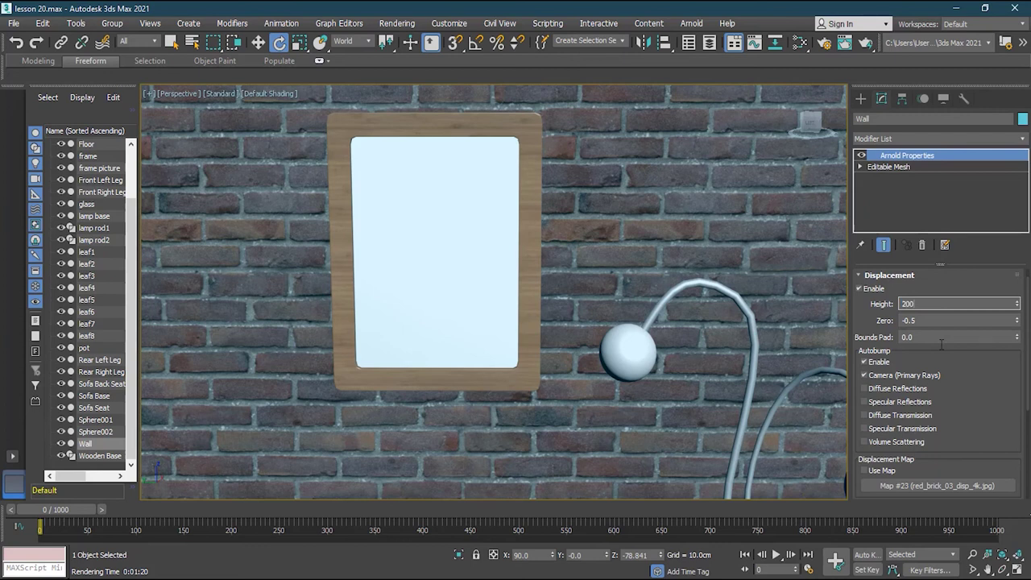
pyautogui.press('Return')
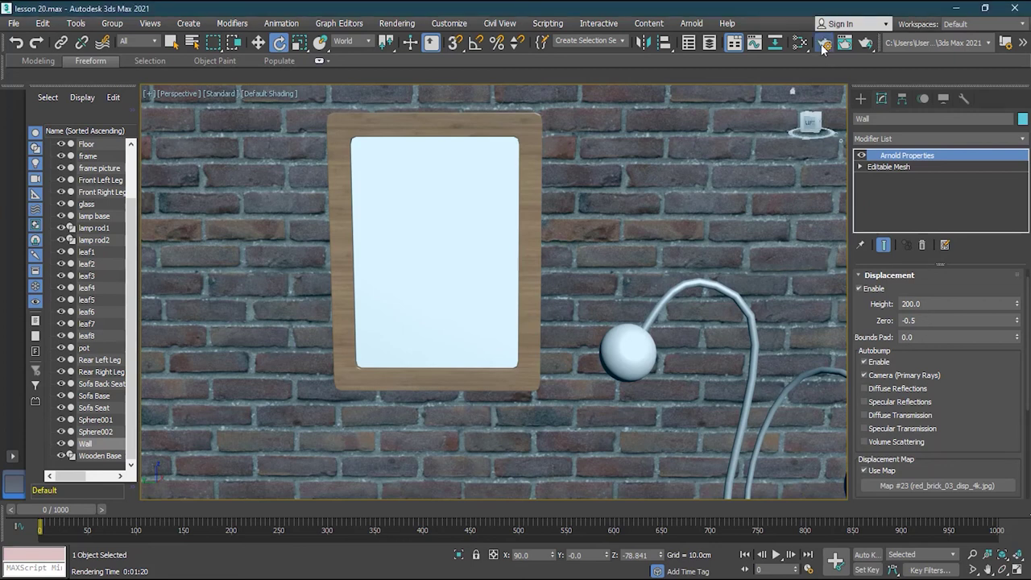
pyautogui.press('F10')
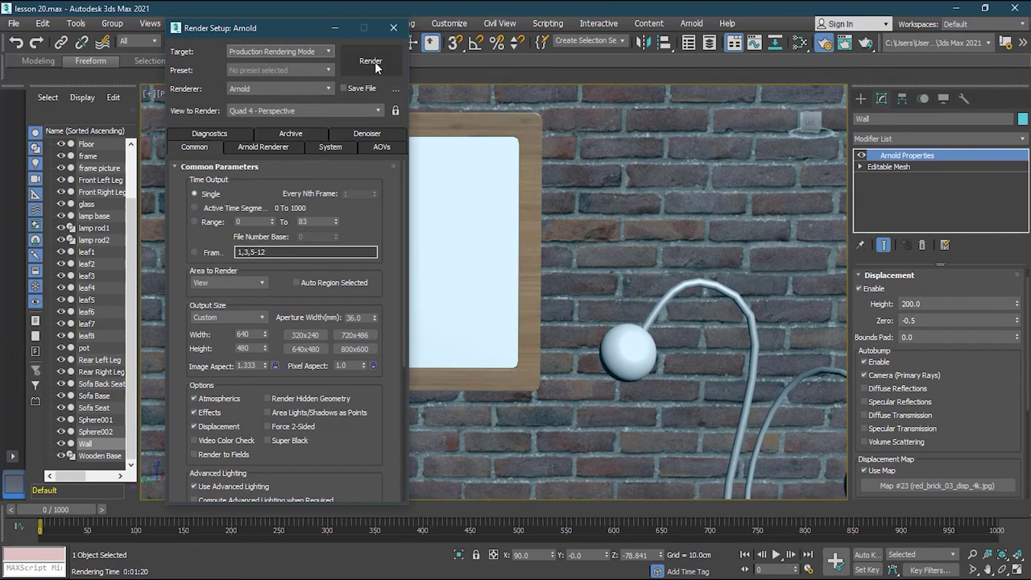
# - Render the displaced brick wall in Arnold, enlarge the result, then start another render
pyautogui.click(374, 62)
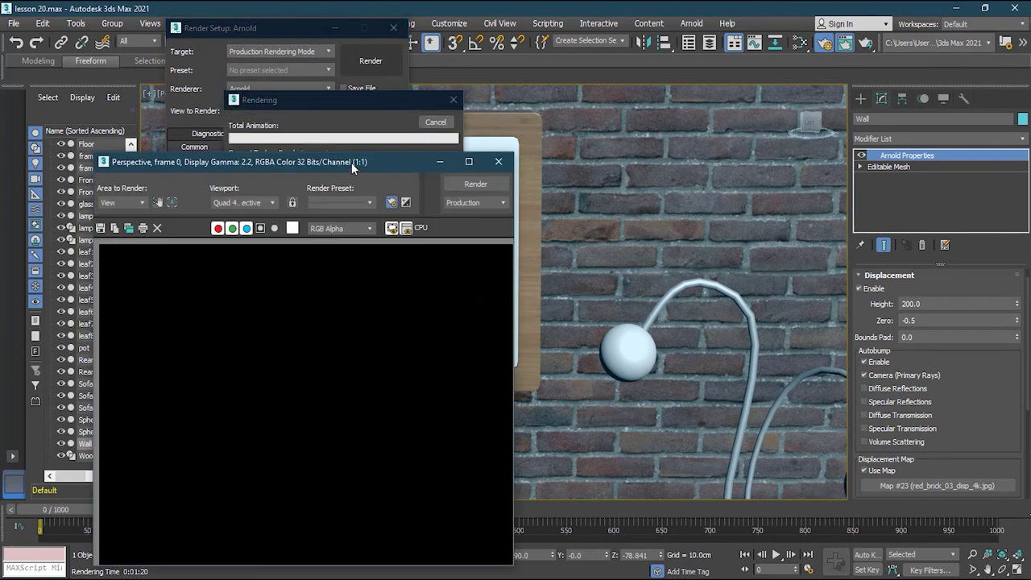
pyautogui.moveTo(352, 164); pyautogui.dragTo(355, 86)
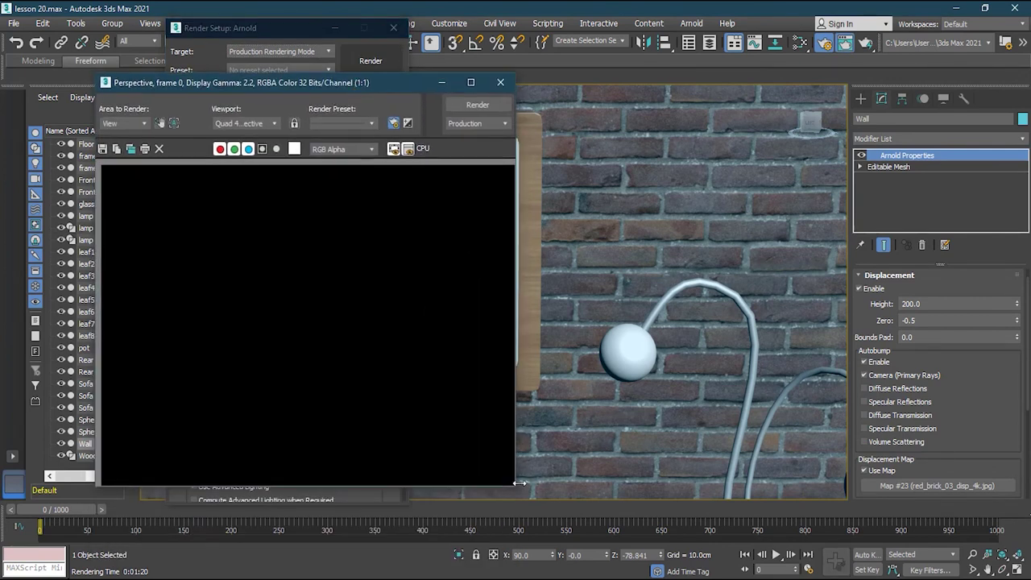
pyautogui.moveTo(512, 488); pyautogui.dragTo(551, 515)
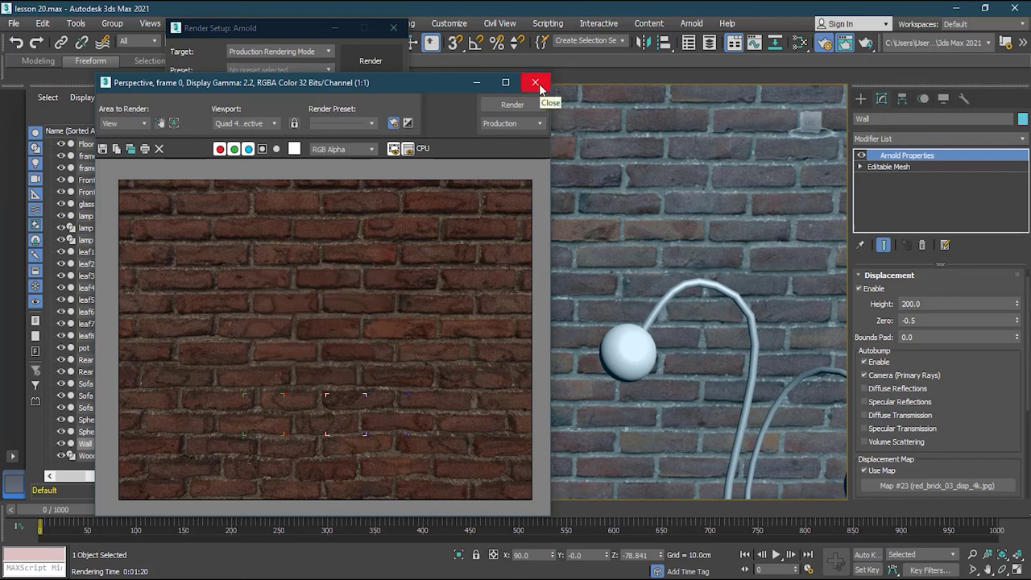
pyautogui.click(375, 61)
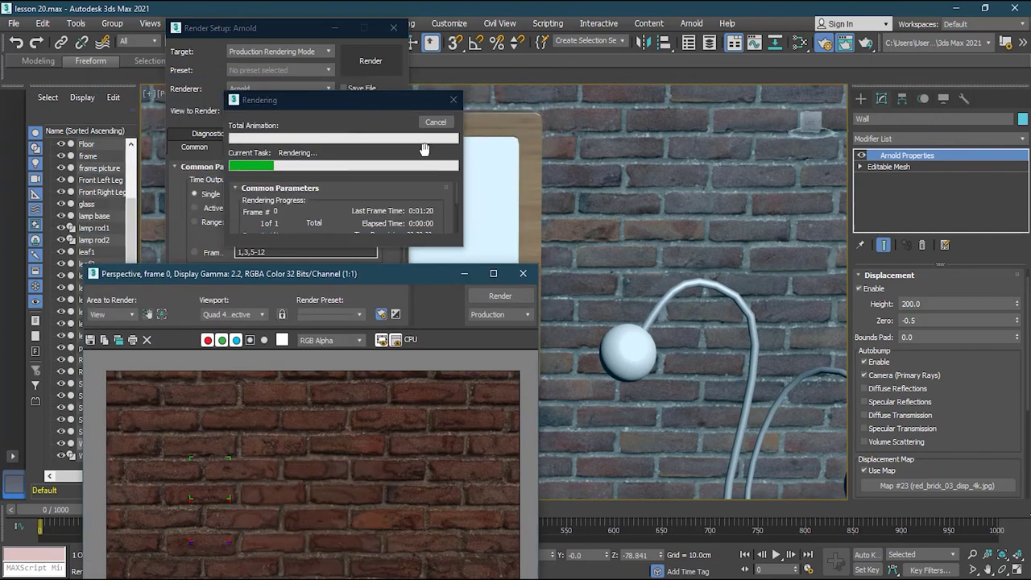
# - Cancel the running render and set the Wall's displacement height to 10
pyautogui.click(435, 122)
pyautogui.click(523, 273)
pyautogui.click(902, 304)
pyautogui.write('10')
pyautogui.press('Return')
# - Render the wall at height 10, then lower the height to 5 and re-render
pyautogui.click(389, 55)
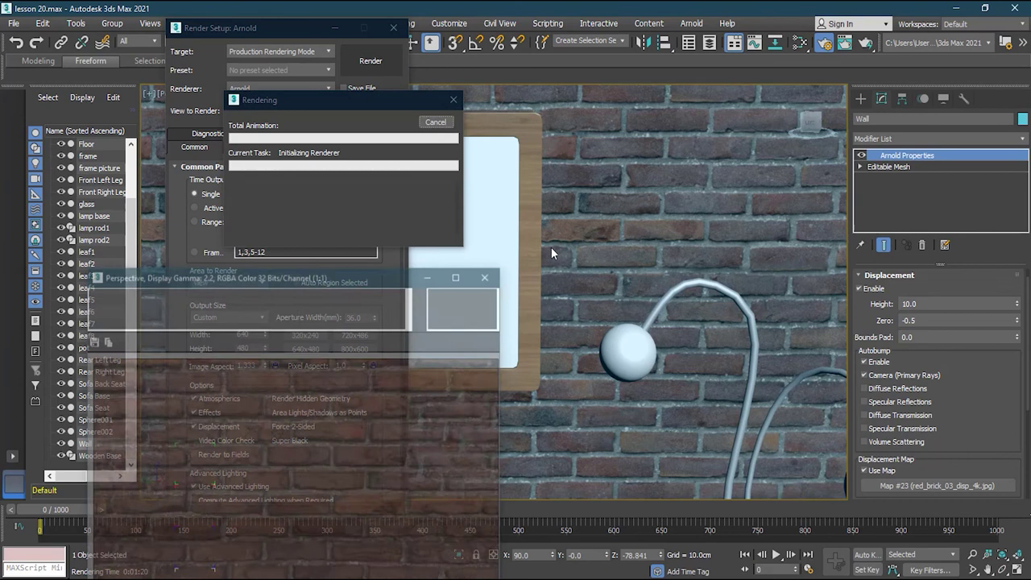
pyautogui.moveTo(348, 274); pyautogui.dragTo(342, 48)
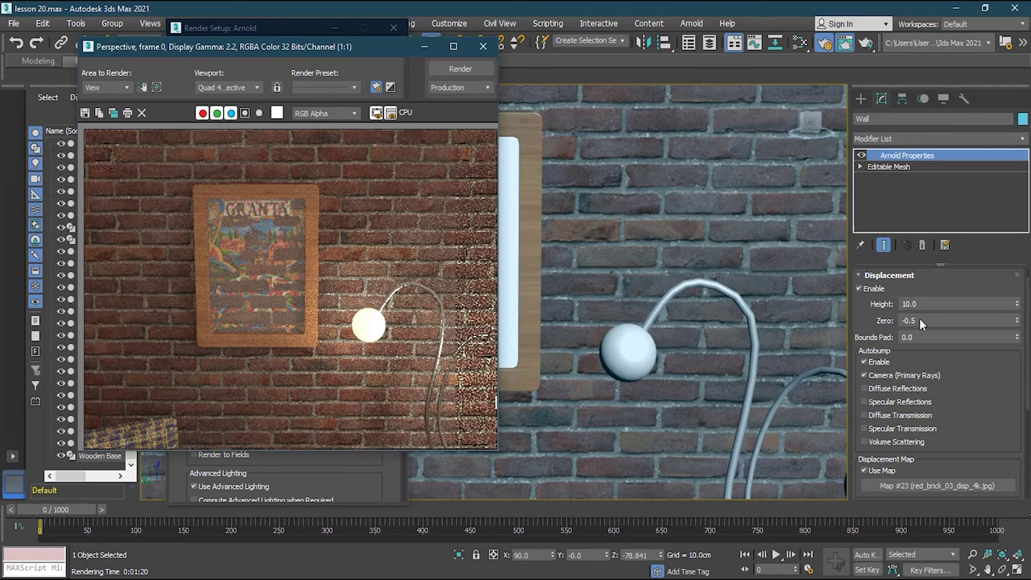
pyautogui.moveTo(380, 47); pyautogui.dragTo(372, 203)
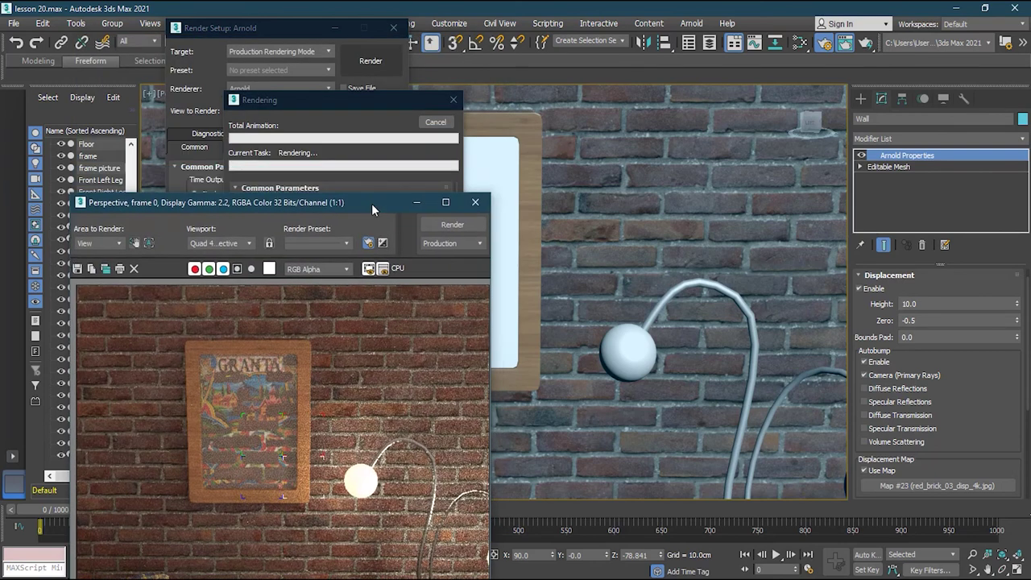
pyautogui.click(435, 121)
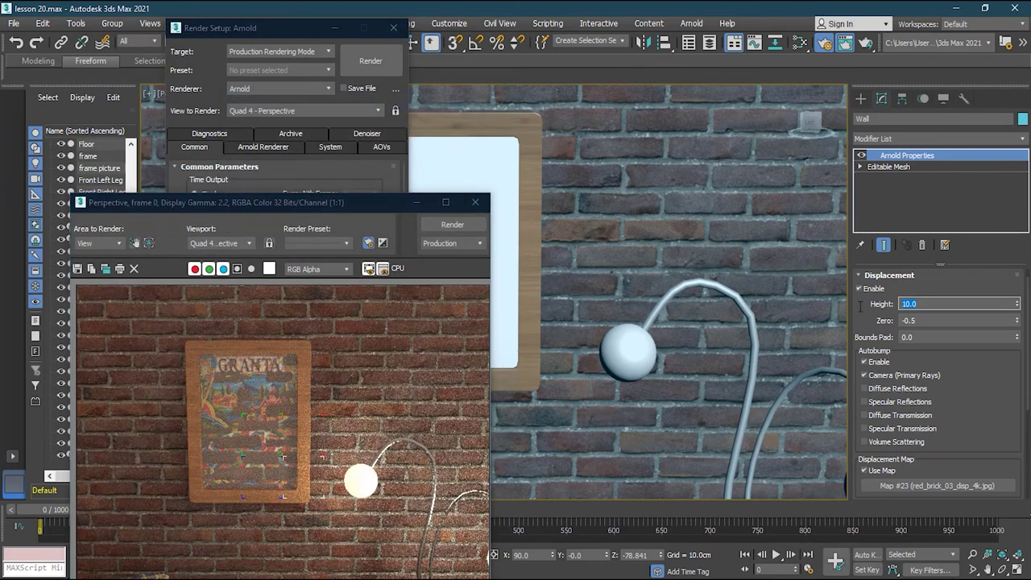
pyautogui.moveTo(322, 206); pyautogui.dragTo(329, 104)
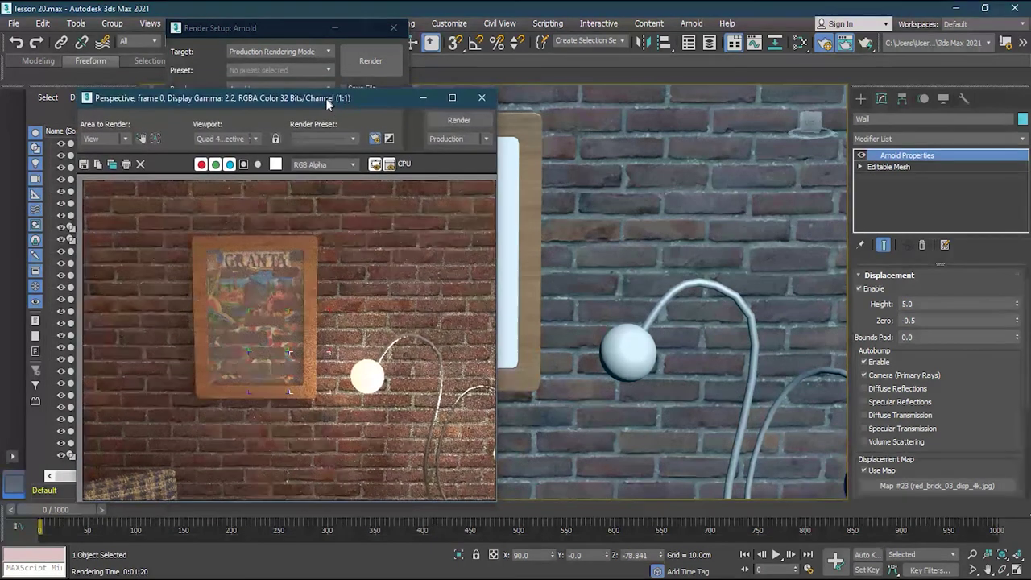
pyautogui.click(458, 121)
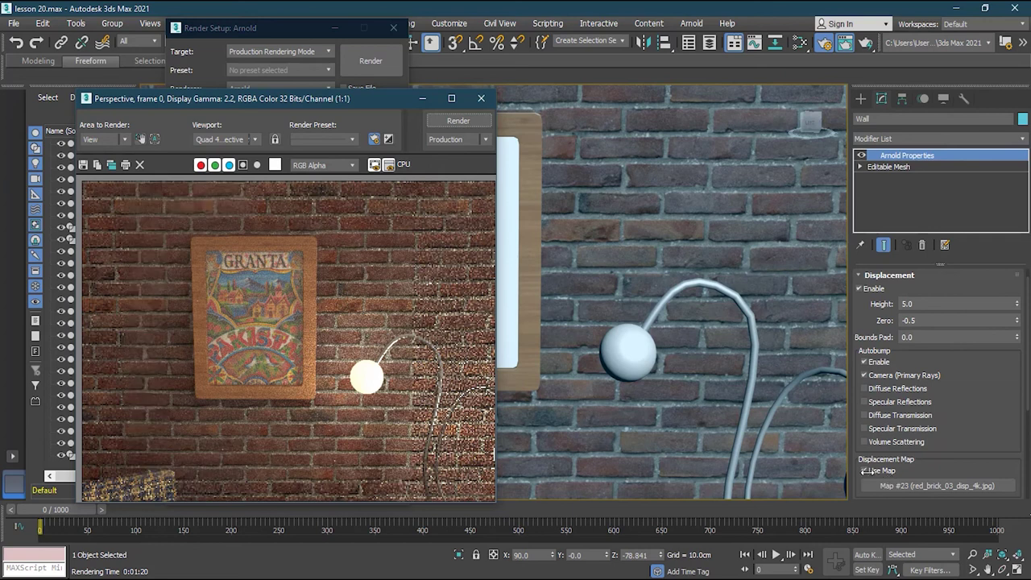
# - Close the rendered image, the rendering progress box and Render Setup
pyautogui.click(481, 98)
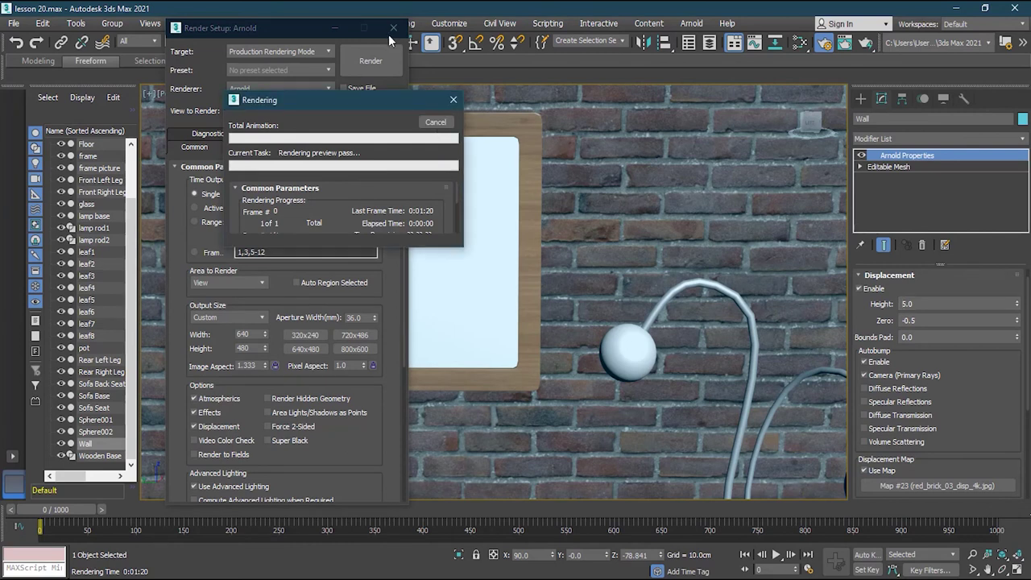
pyautogui.click(453, 100)
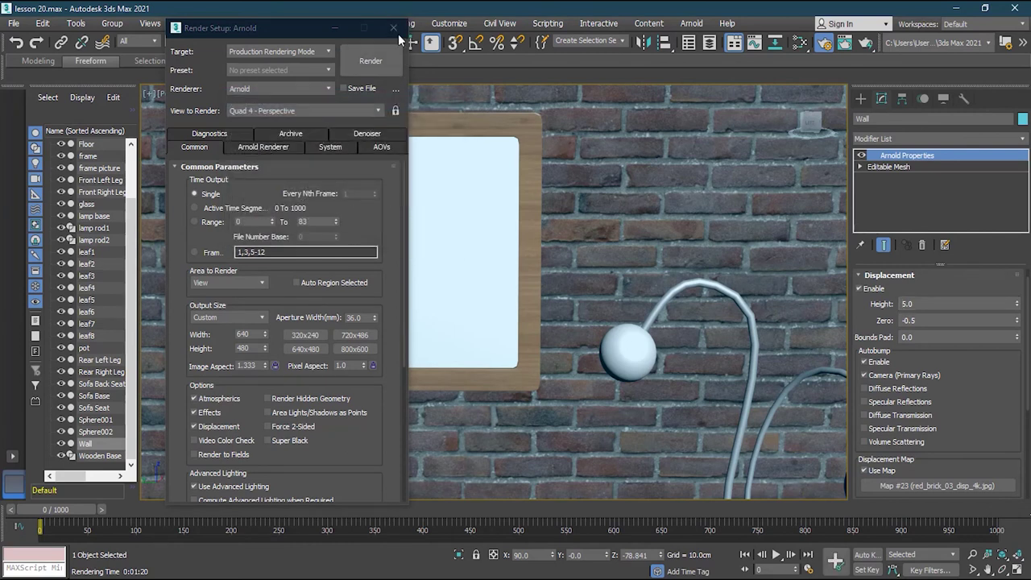
pyautogui.click(393, 27)
pyautogui.scroll(-5, 419, 240)
pyautogui.scroll(5, 419, 240)
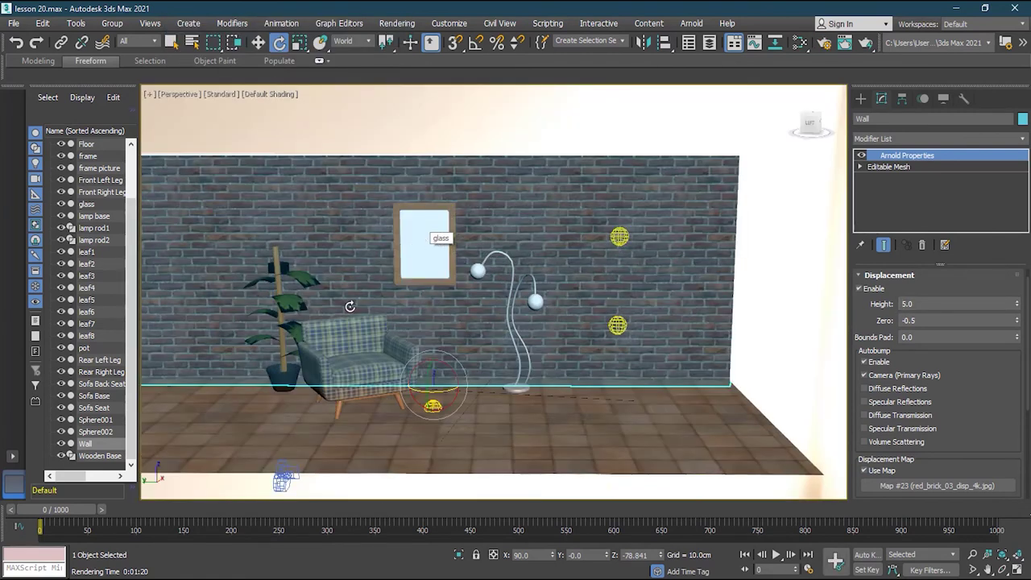
# - Collapse the Sofa Base's modifier stack into an Editable Mesh
pyautogui.scroll(3, 322, 378)
pyautogui.click(318, 388)
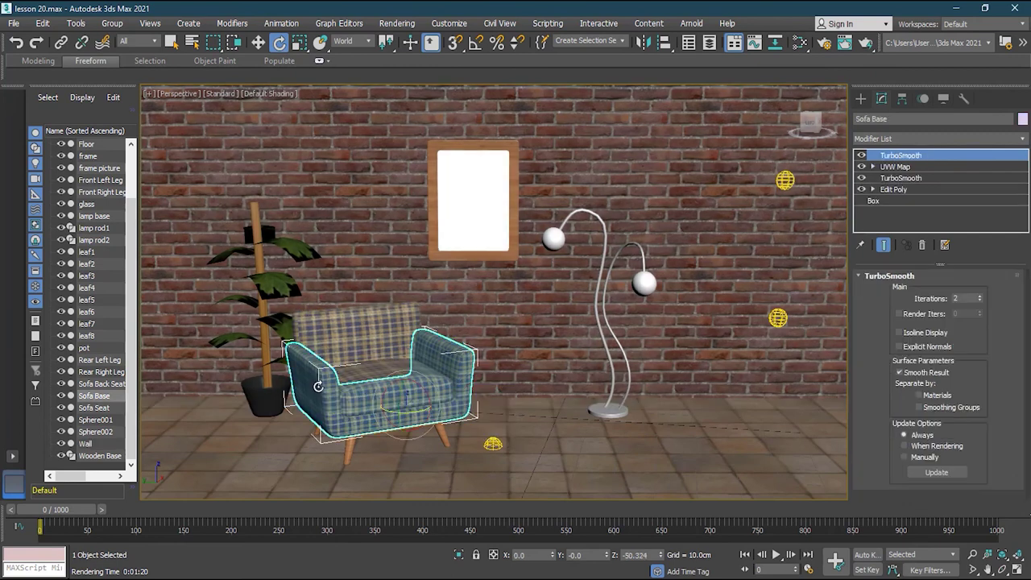
pyautogui.click(1023, 139)
pyautogui.scroll(-15, 935, 355)
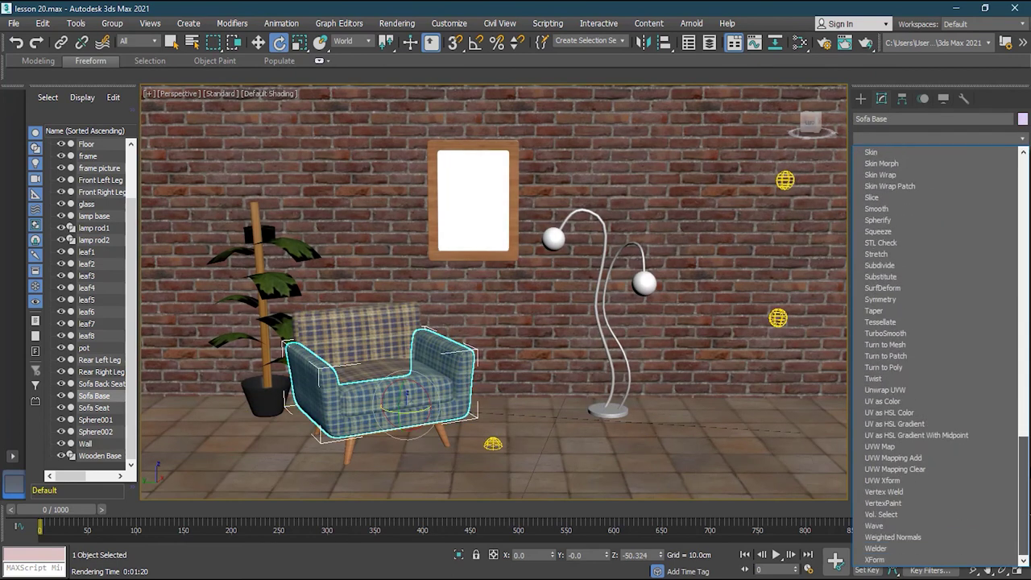
pyautogui.moveTo(1029, 475); pyautogui.dragTo(1028, 241)
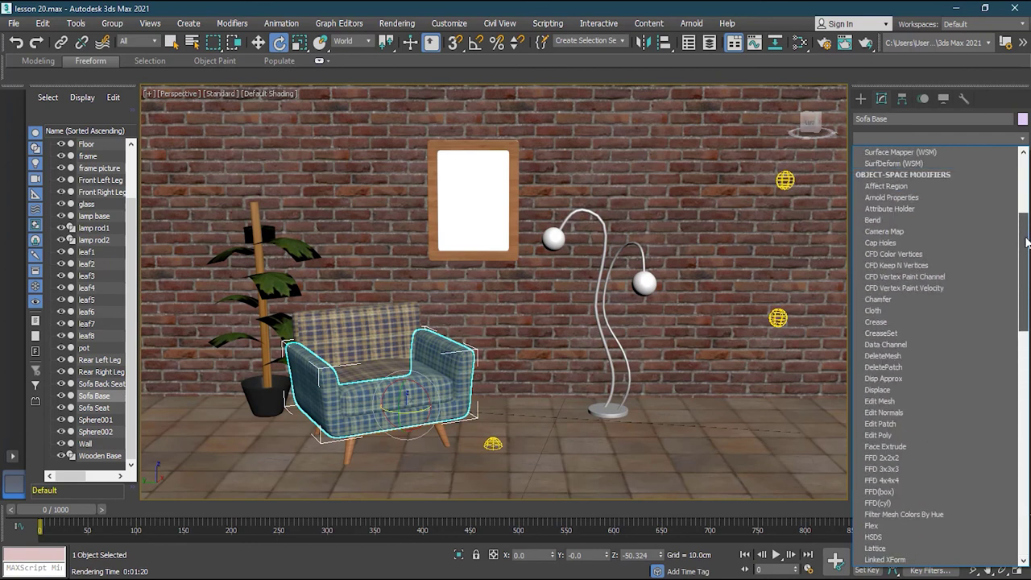
pyautogui.click(1024, 138)
pyautogui.rightClick(883, 153)
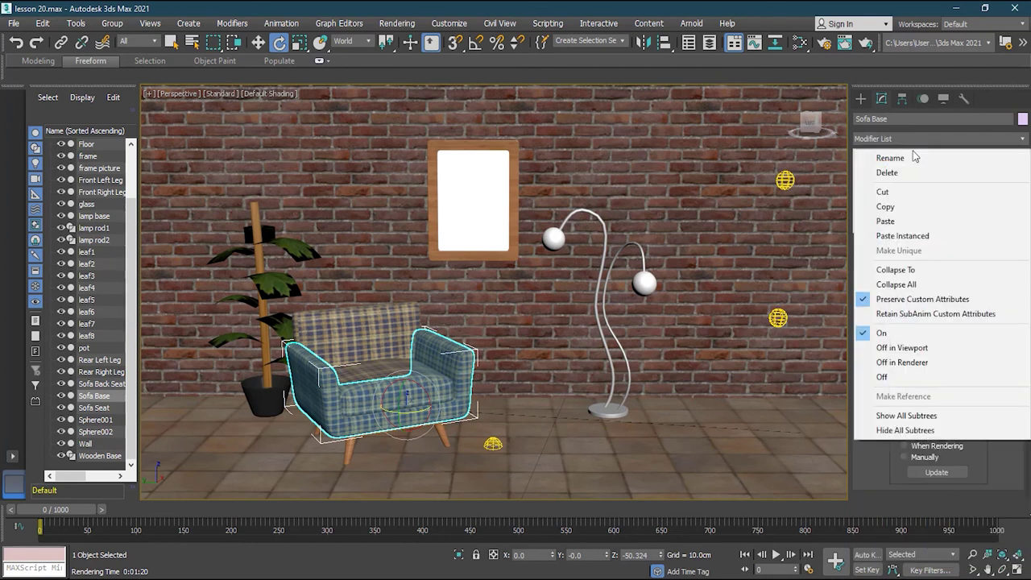
pyautogui.click(932, 283)
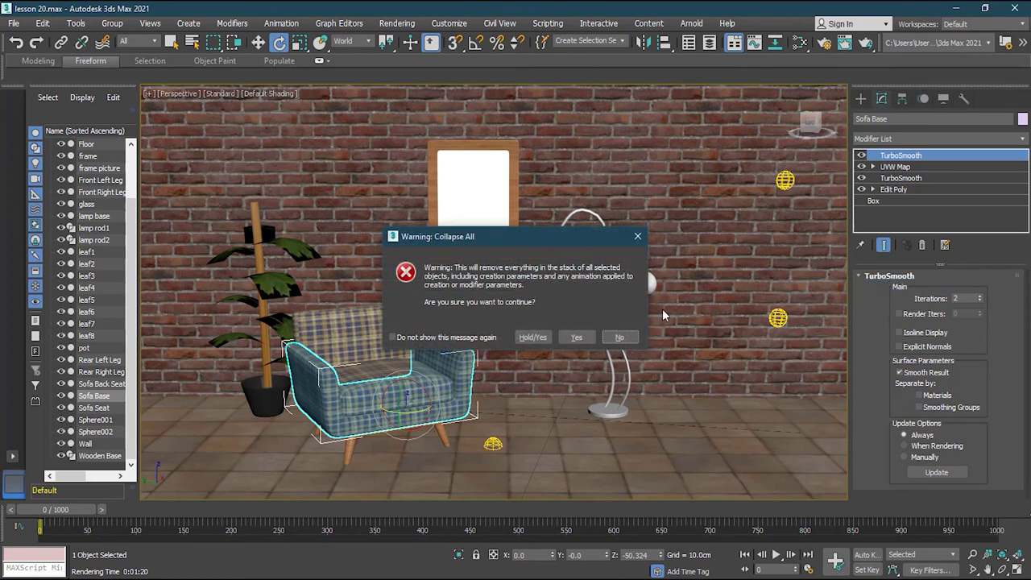
pyautogui.click(577, 337)
# - Collapse the Sofa Seat and Sofa Back Seat stacks into Editable Meshes
pyautogui.click(383, 390)
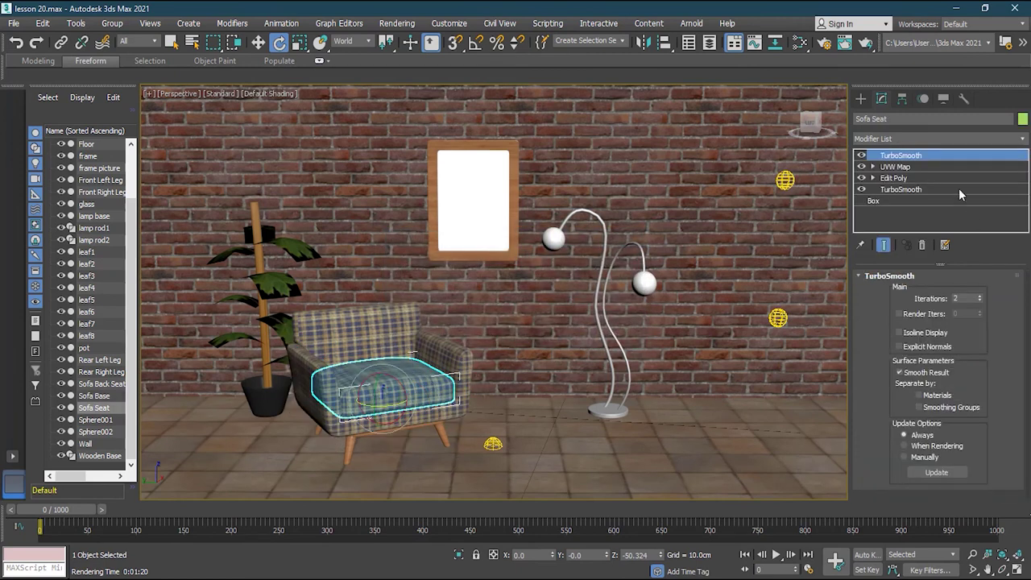
pyautogui.rightClick(921, 161)
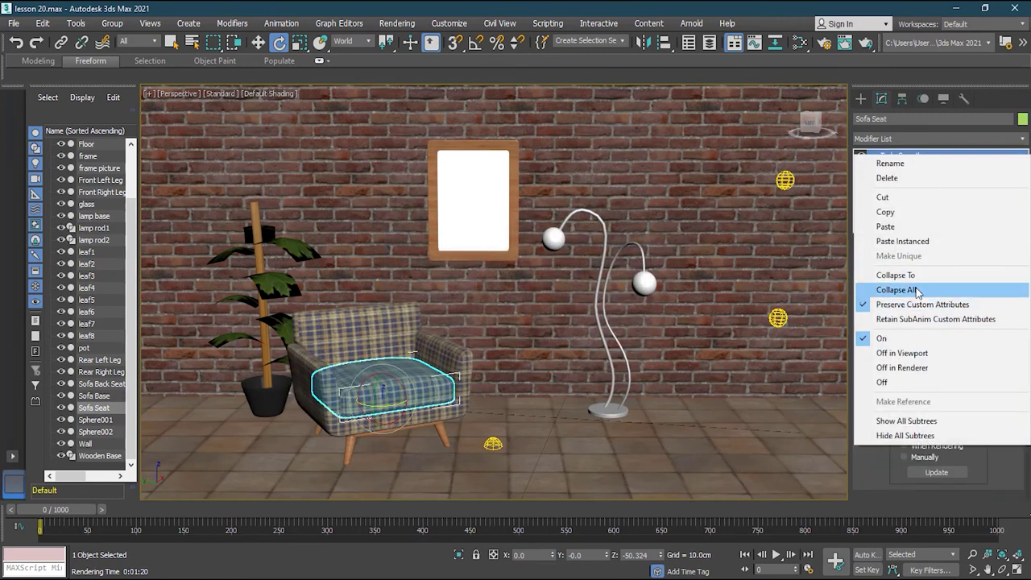
pyautogui.click(928, 286)
pyautogui.click(577, 338)
pyautogui.click(340, 322)
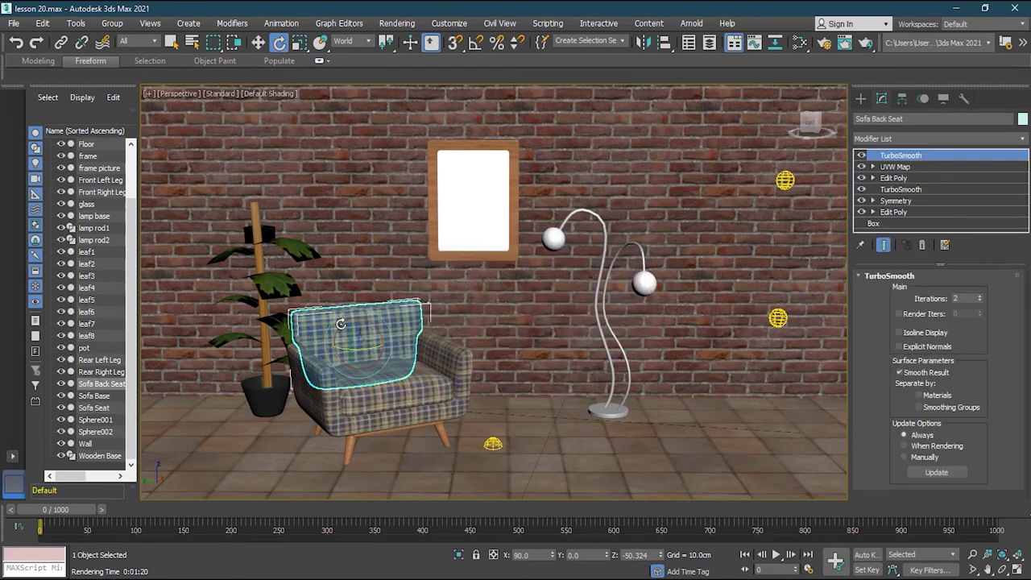
pyautogui.rightClick(935, 155)
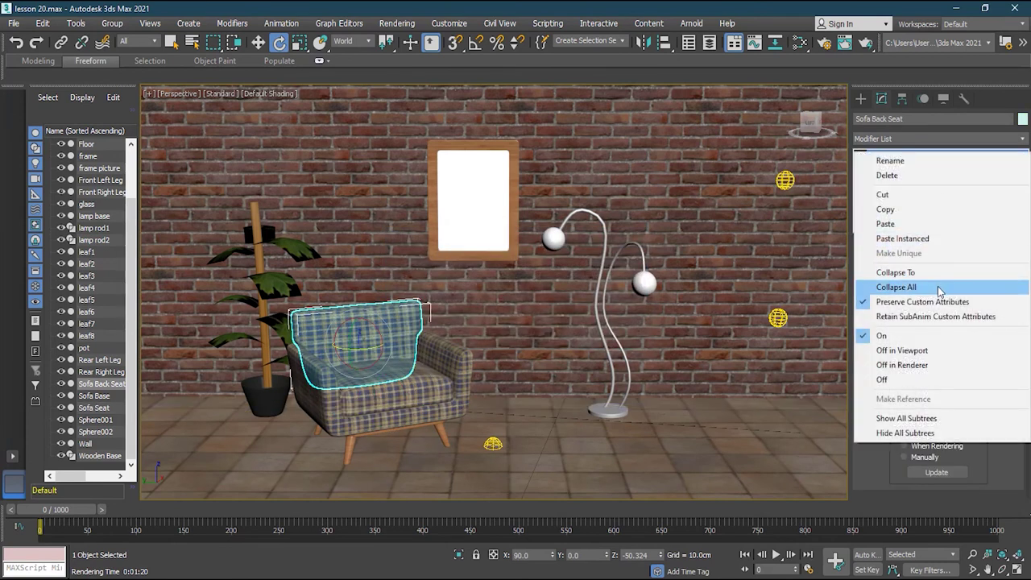
pyautogui.click(939, 288)
pyautogui.click(576, 337)
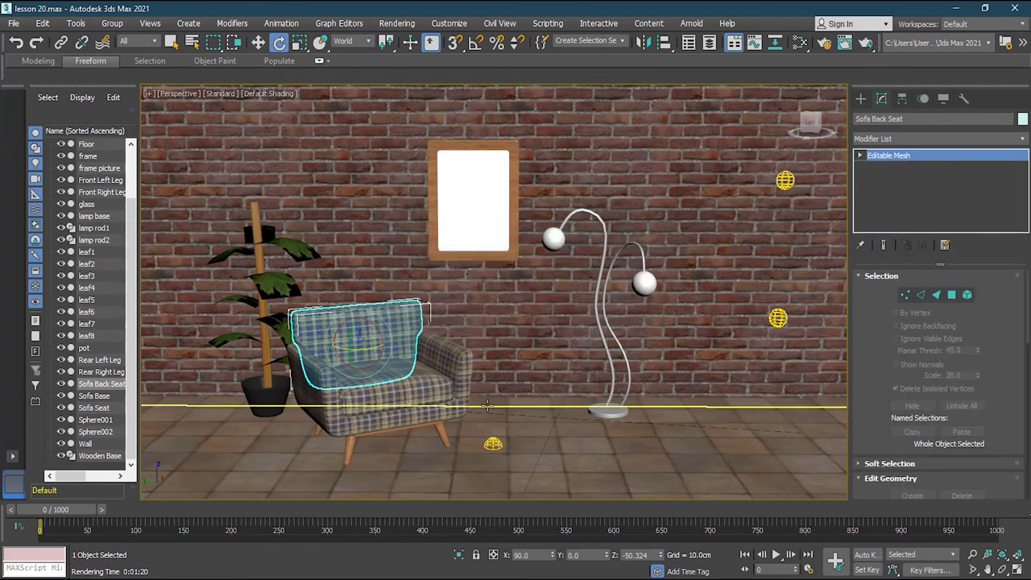
# - Collapse the Floor into an Editable Mesh, removing its UVW Map entry
pyautogui.click(560, 457)
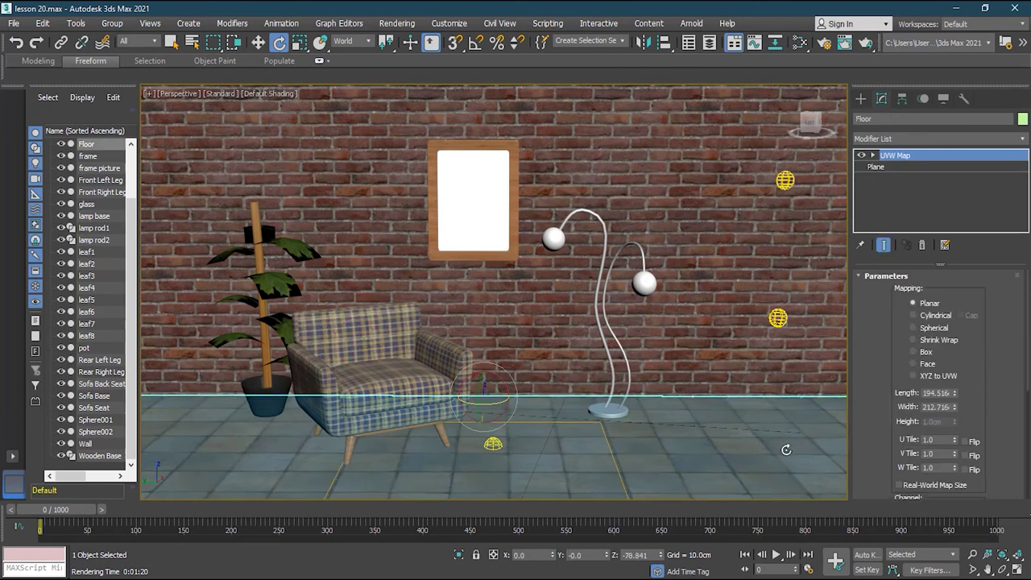
pyautogui.rightClick(904, 162)
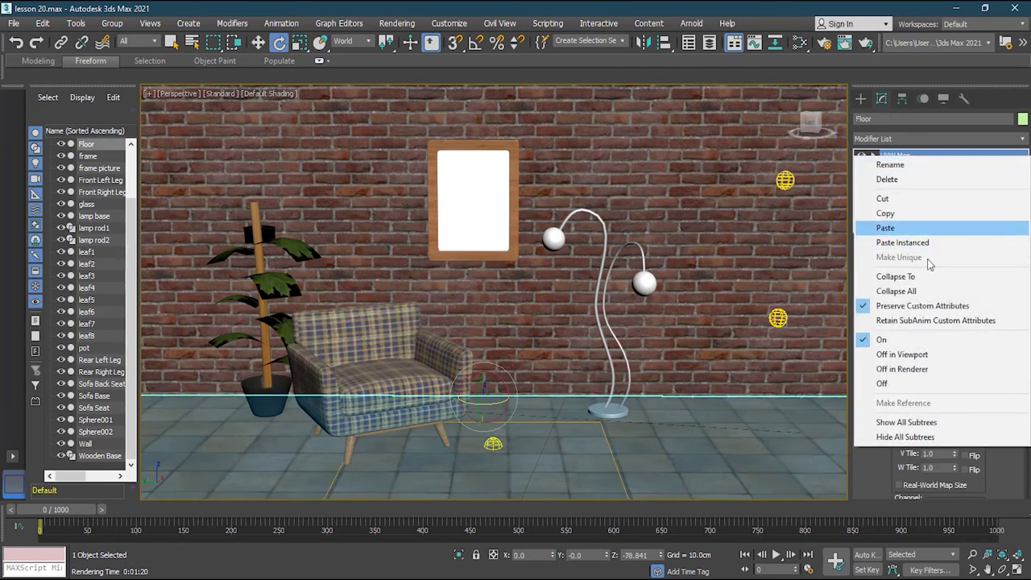
pyautogui.click(896, 291)
pyautogui.click(577, 337)
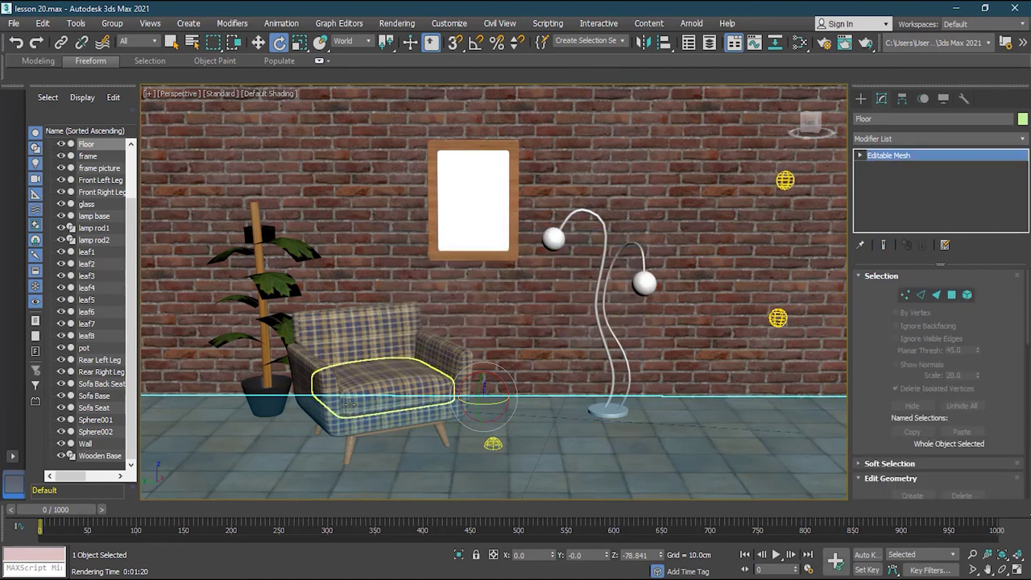
pyautogui.click(313, 379)
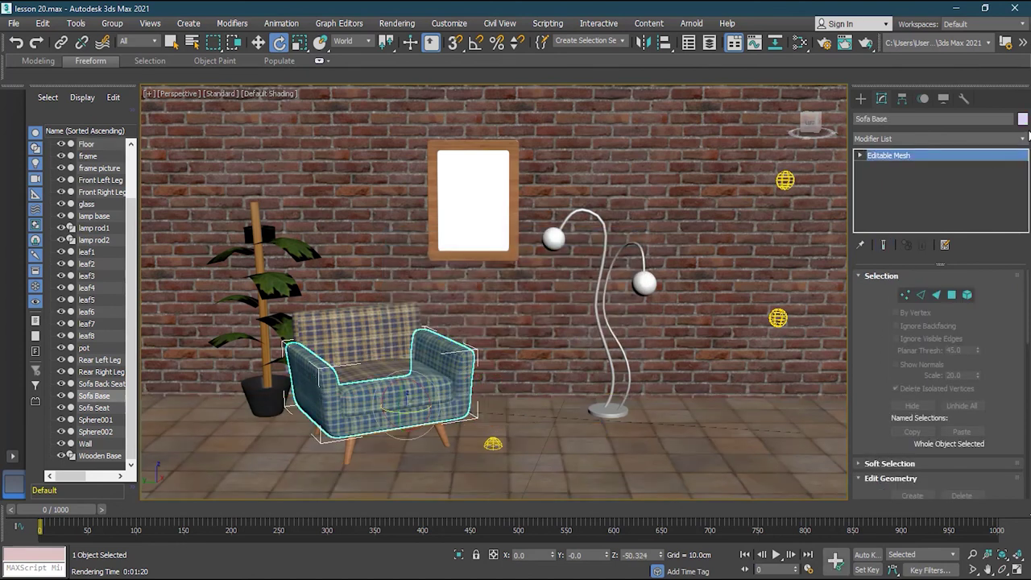
pyautogui.click(1022, 138)
# - Add Arnold Properties to the sofa base and enable Displacement with Use Map
pyautogui.scroll(-10, 1022, 210)
pyautogui.scroll(1, 935, 338)
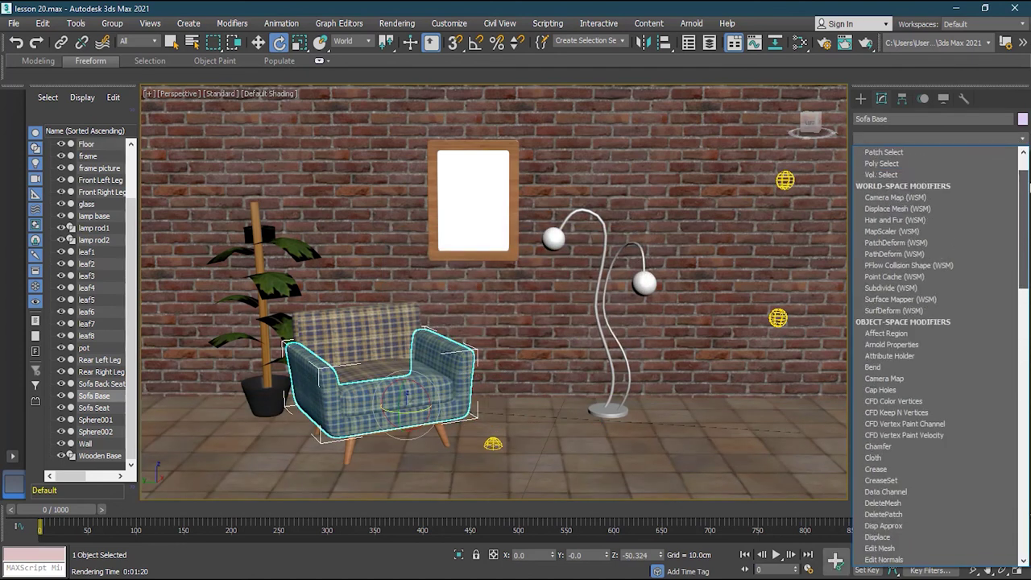
pyautogui.click(948, 347)
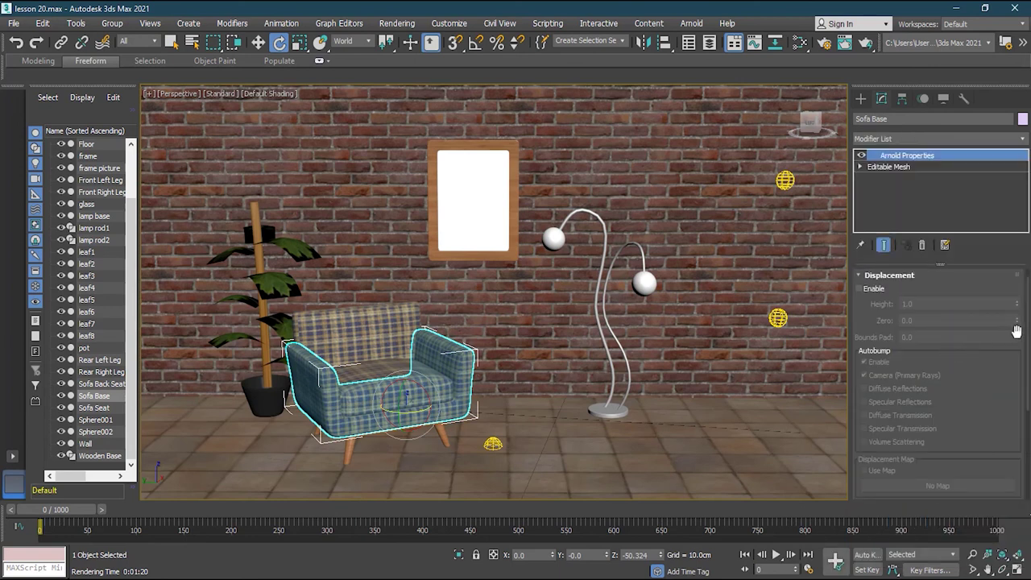
pyautogui.click(873, 290)
pyautogui.click(882, 469)
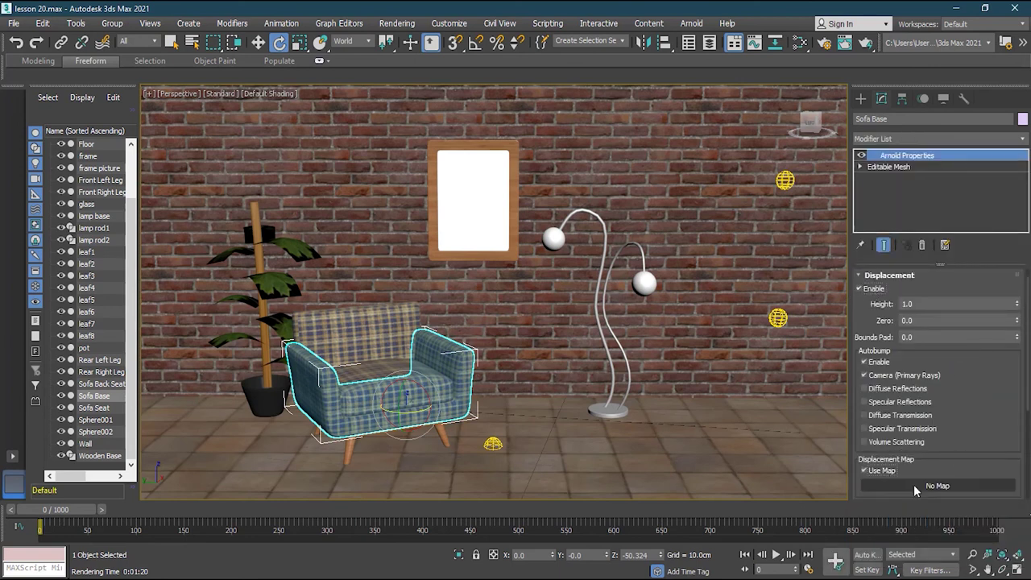
# - Load DISPLACEMENT.jpg as a Bitmap for the sofa base's displacement map
pyautogui.click(920, 486)
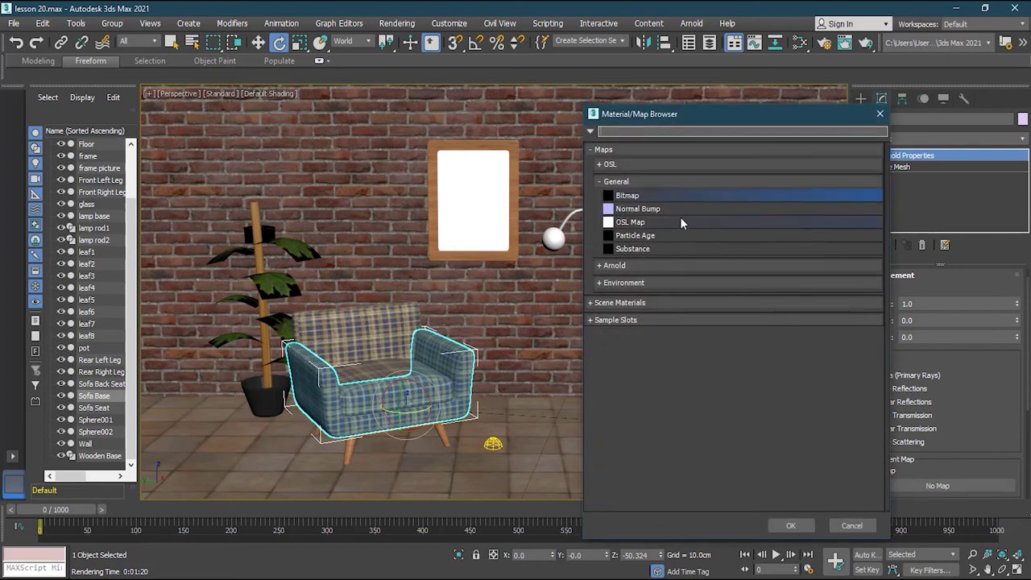
pyautogui.doubleClick(645, 196)
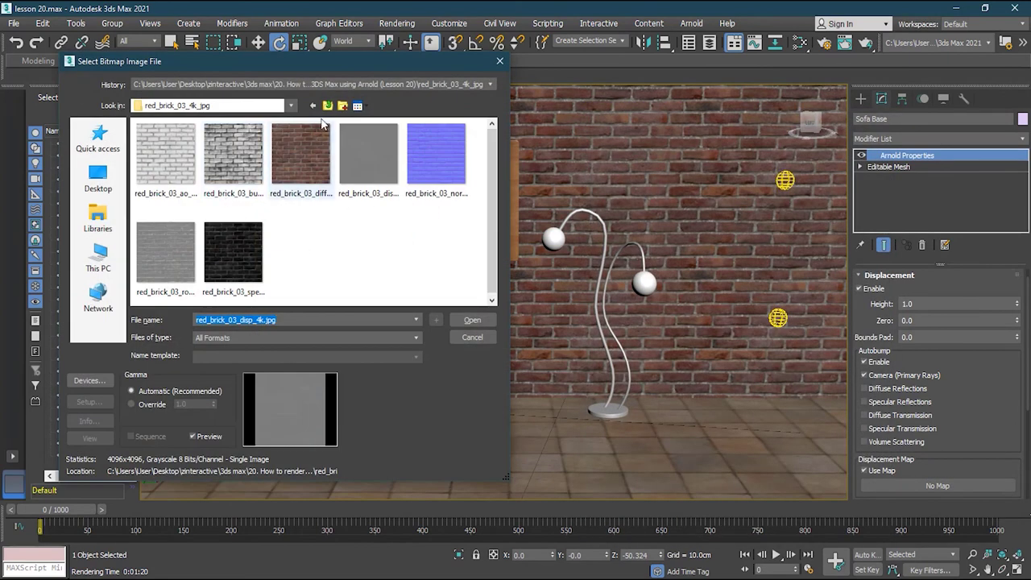
pyautogui.click(327, 106)
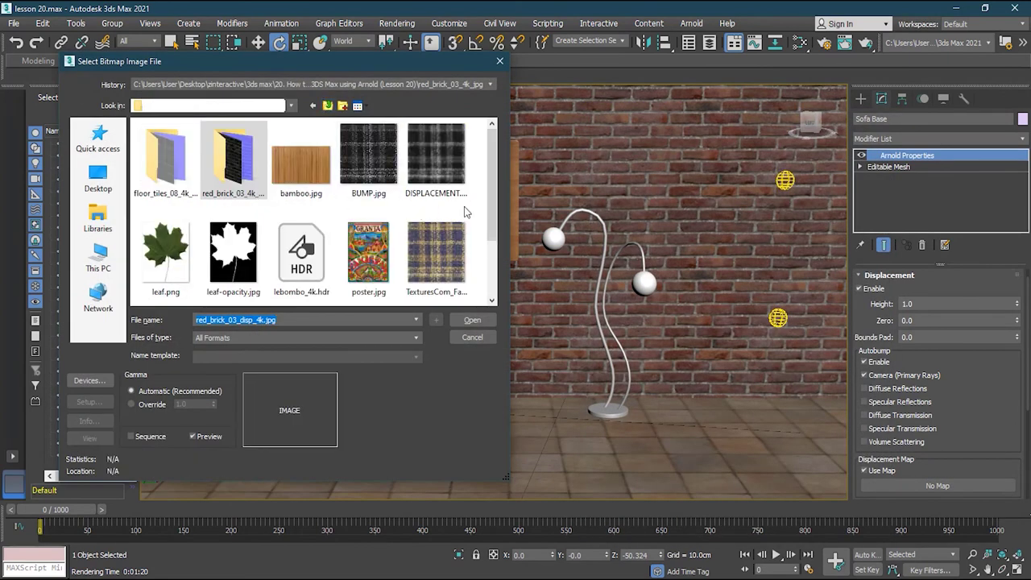
pyautogui.click(440, 160)
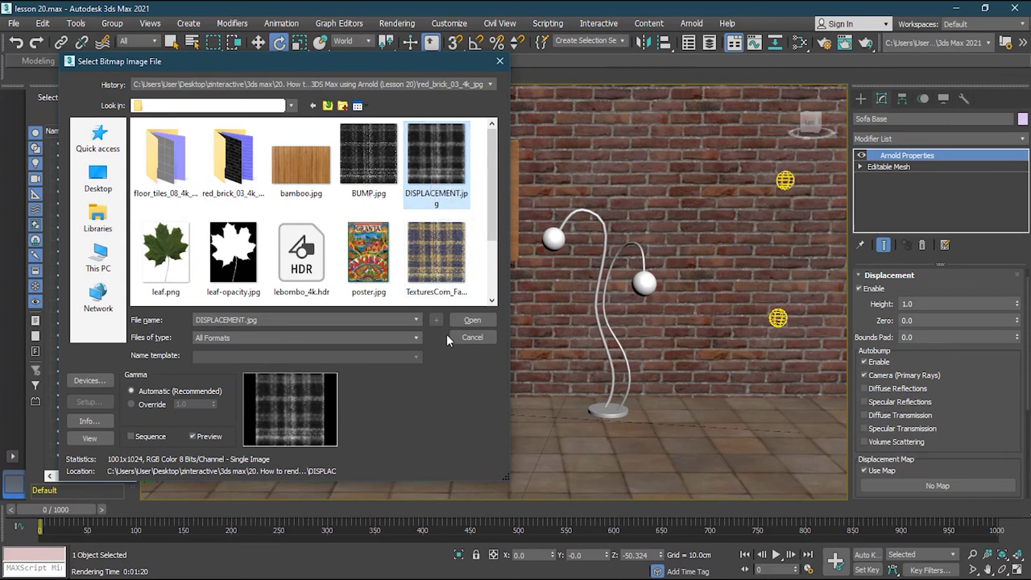
pyautogui.click(473, 322)
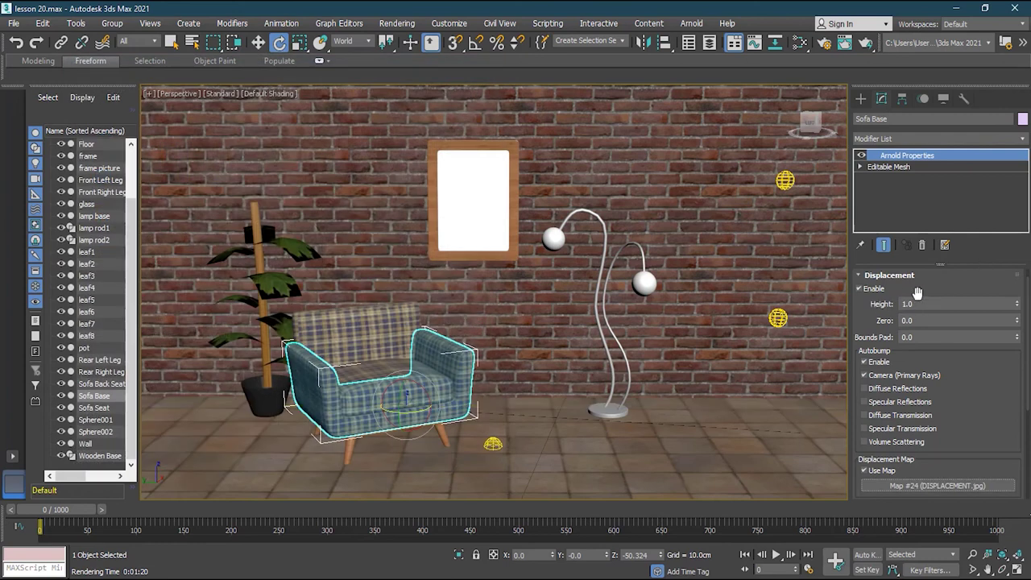
# - Enable Catmull-Clark subdivision at 2 iterations in the sofa base's Arnold Properties
pyautogui.rightClick(901, 158)
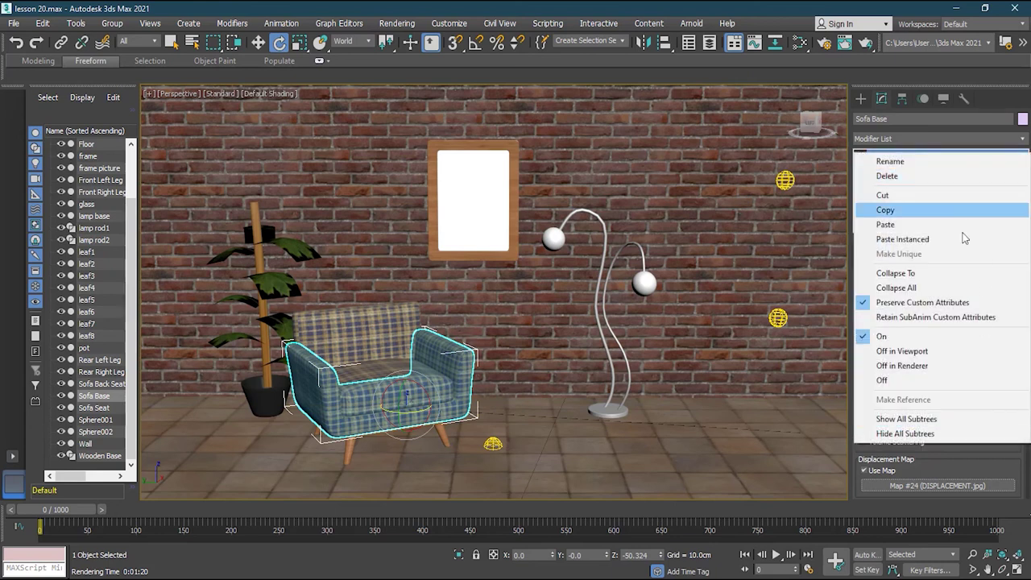
pyautogui.click(988, 470)
pyautogui.click(879, 282)
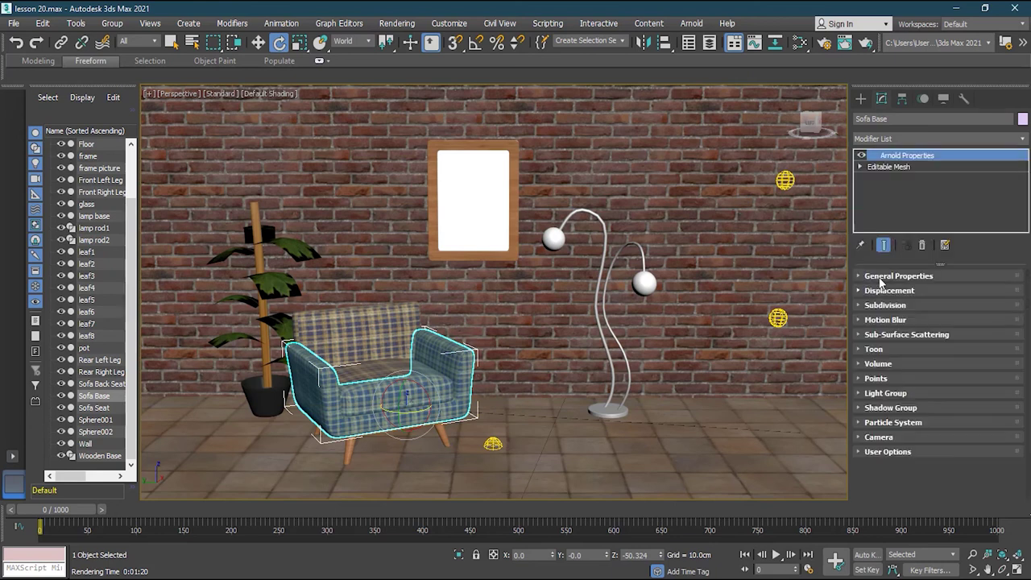
pyautogui.click(890, 305)
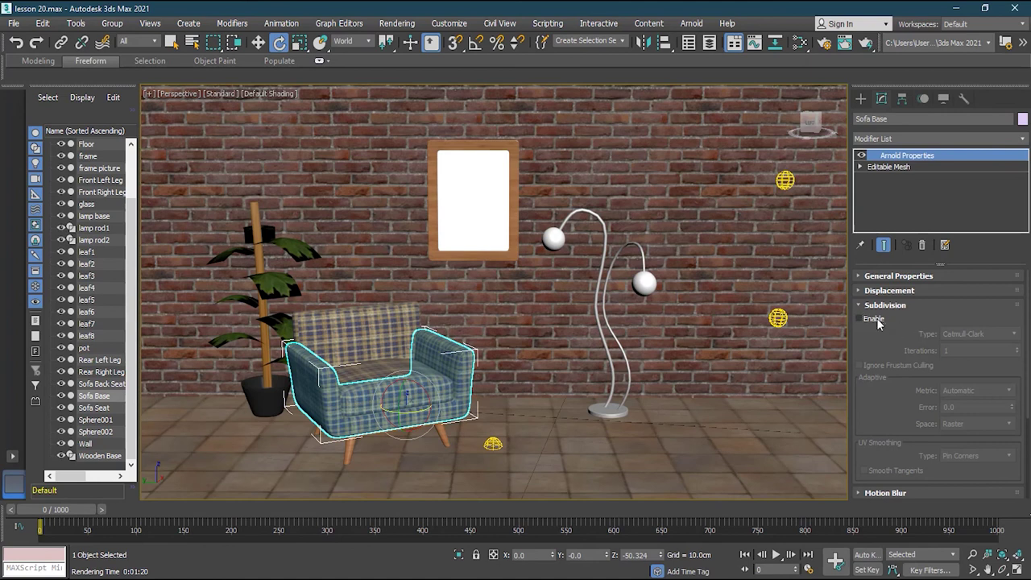
pyautogui.doubleClick(966, 349)
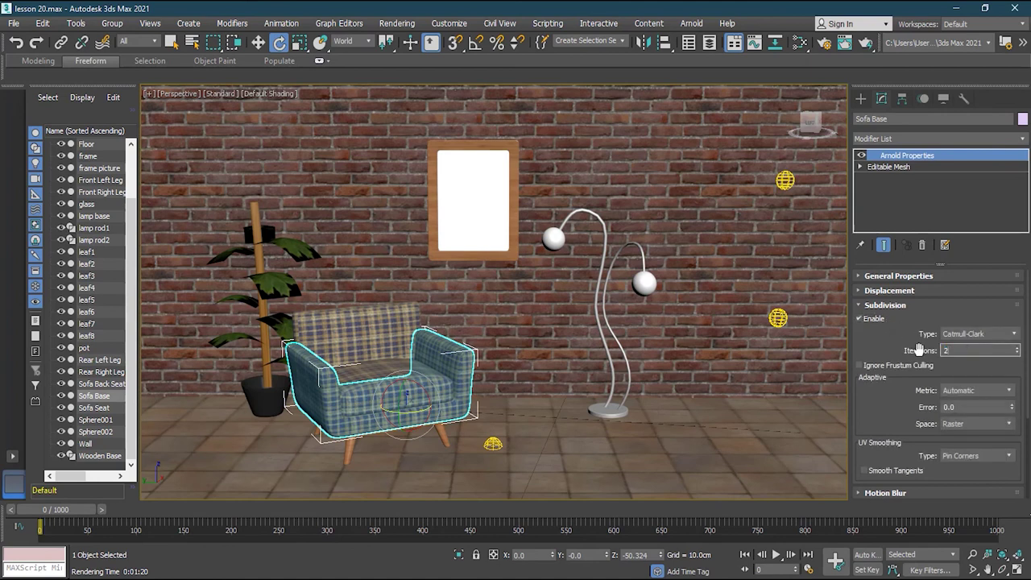
pyautogui.click(859, 305)
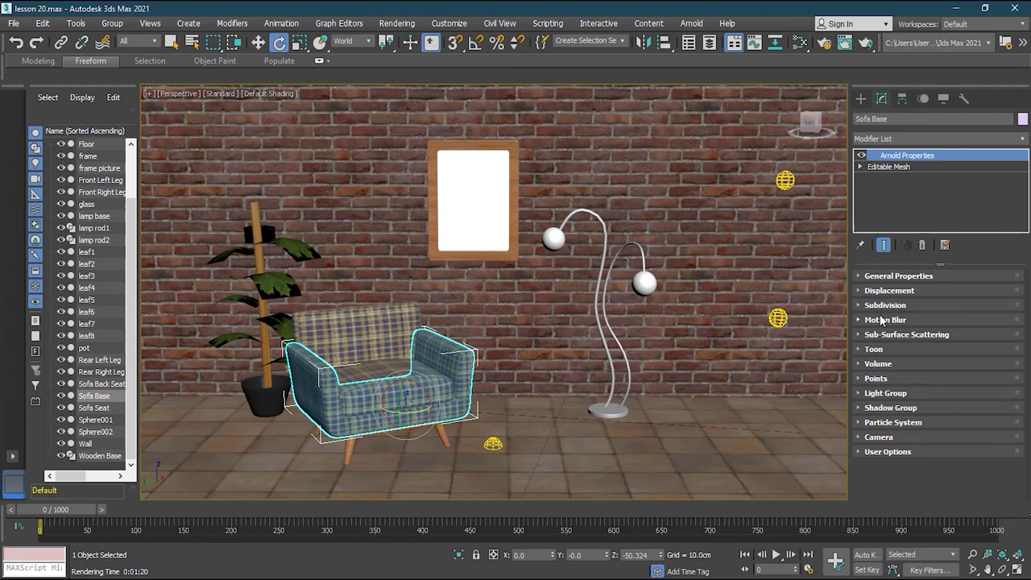
# - Copy the Arnold Properties modifier and paste it onto Sofa Seat and Sofa Back Seat
pyautogui.rightClick(901, 162)
pyautogui.click(905, 201)
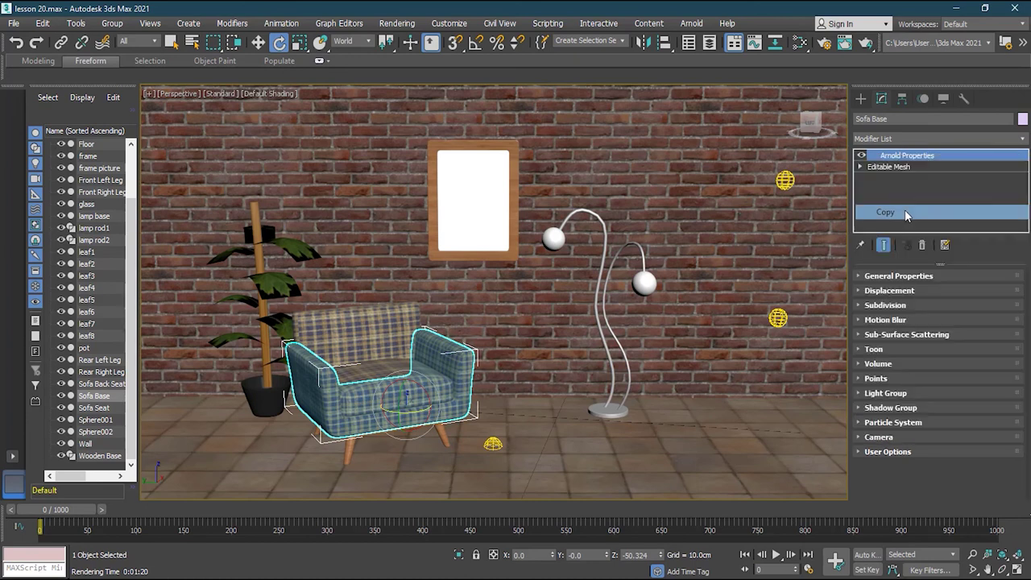
pyautogui.click(385, 364)
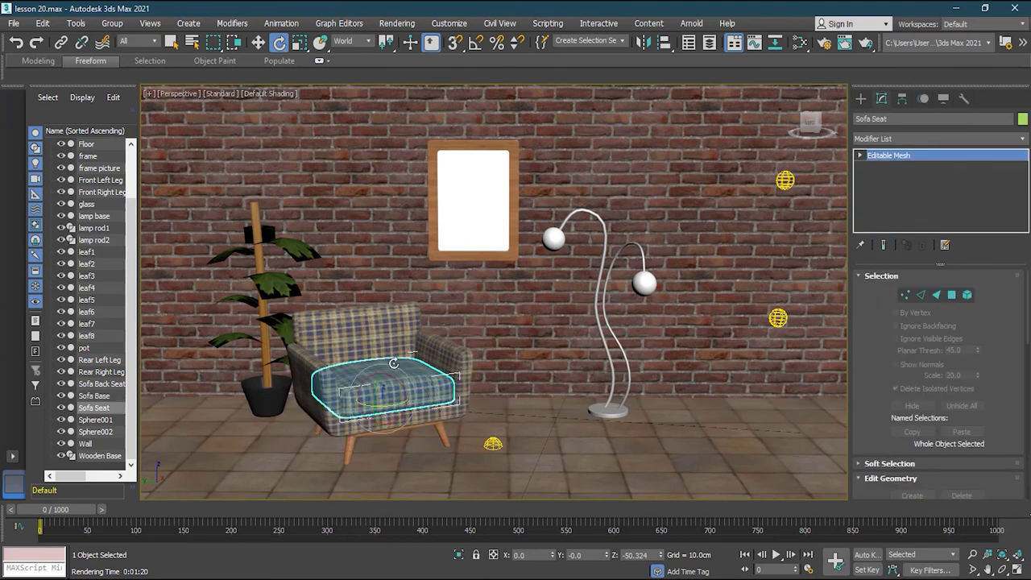
pyautogui.rightClick(892, 156)
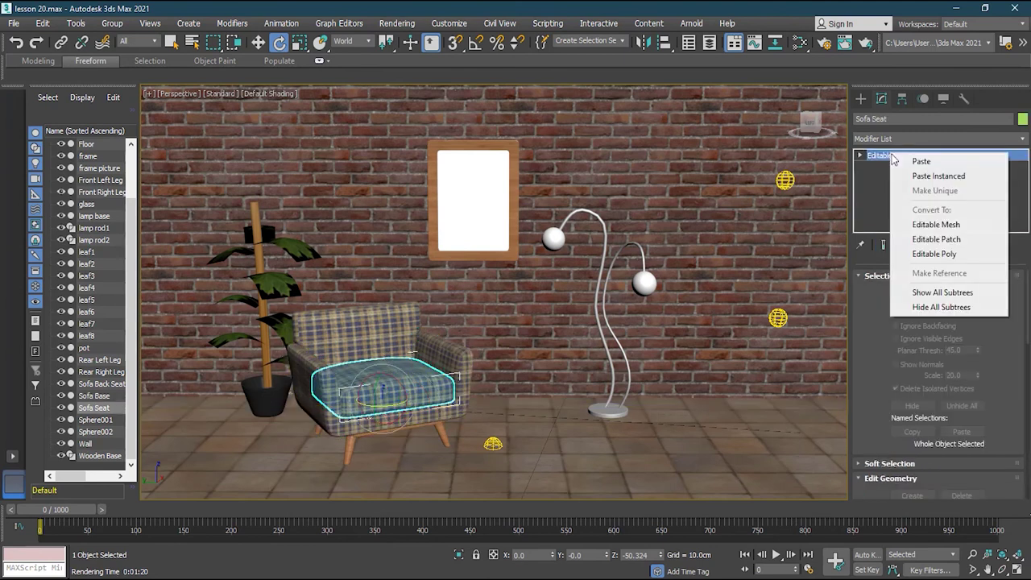
pyautogui.click(933, 162)
pyautogui.click(435, 331)
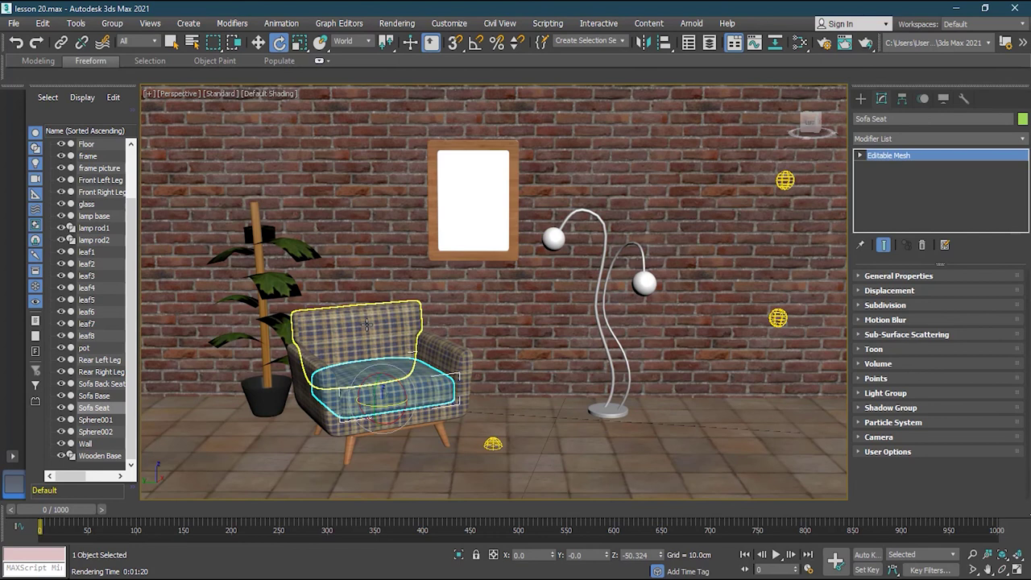
pyautogui.rightClick(898, 156)
pyautogui.click(931, 163)
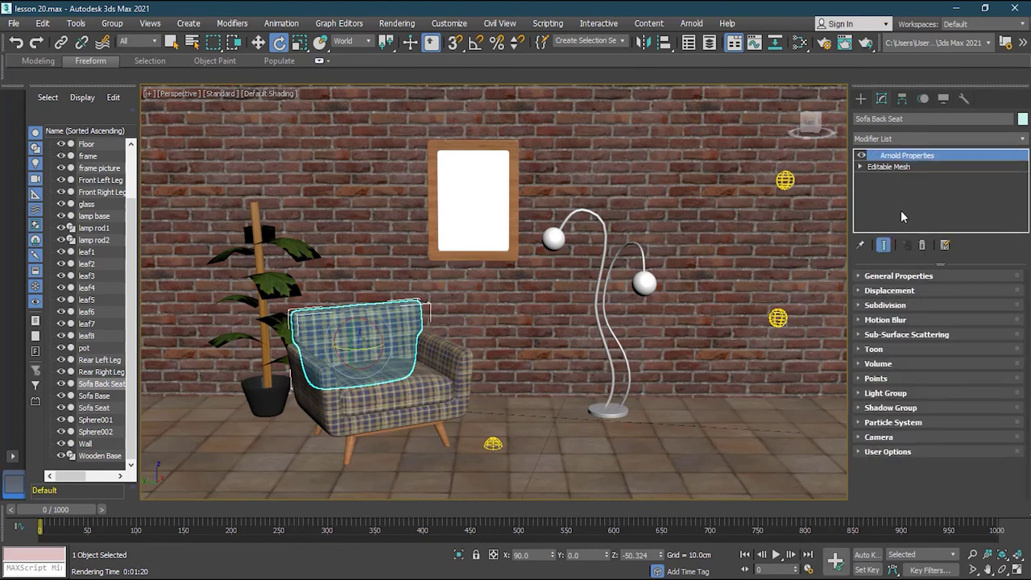
pyautogui.scroll(8, 354, 415)
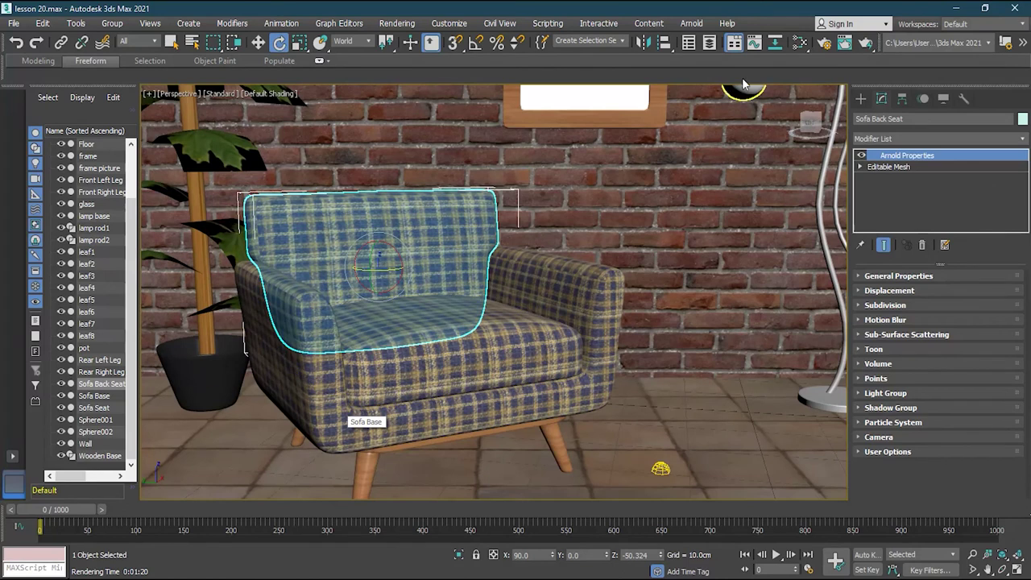
pyautogui.click(824, 42)
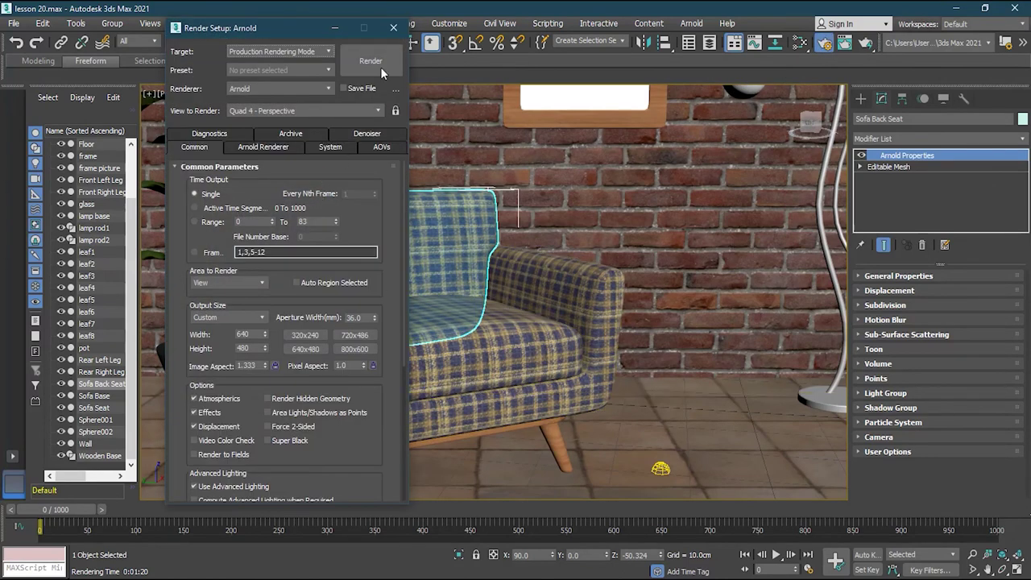
# - Render the perspective view in Arnold and inspect the armchair in the frame buffer
pyautogui.click(370, 61)
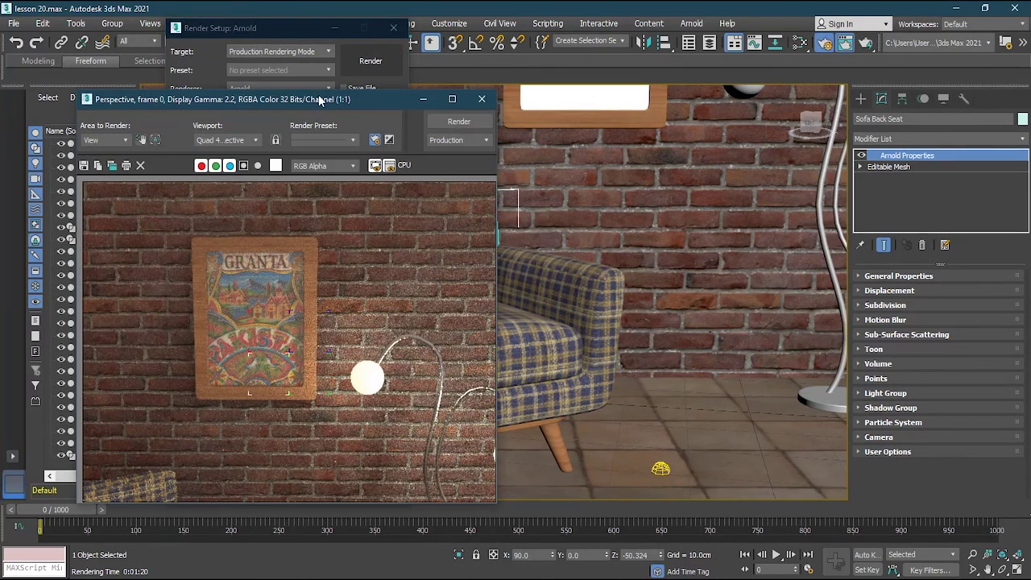
pyautogui.moveTo(320, 100); pyautogui.dragTo(436, 61)
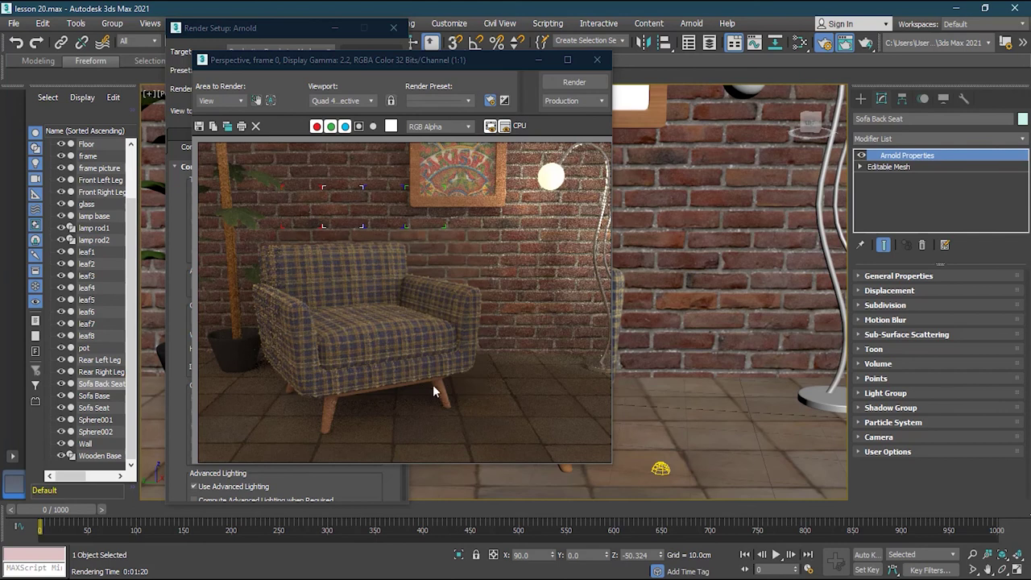
pyautogui.scroll(1, 385, 397)
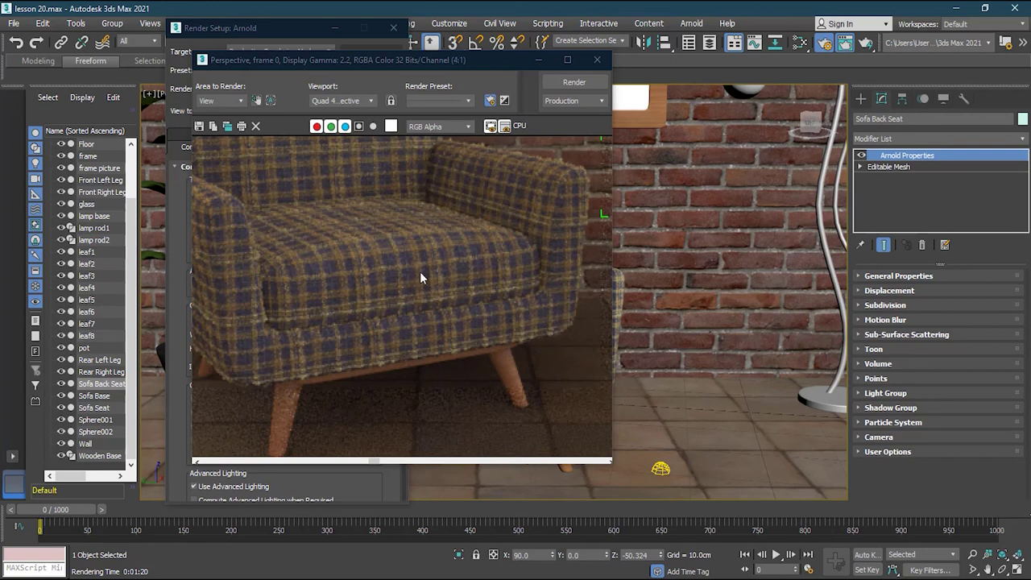
pyautogui.scroll(-1, 400, 299)
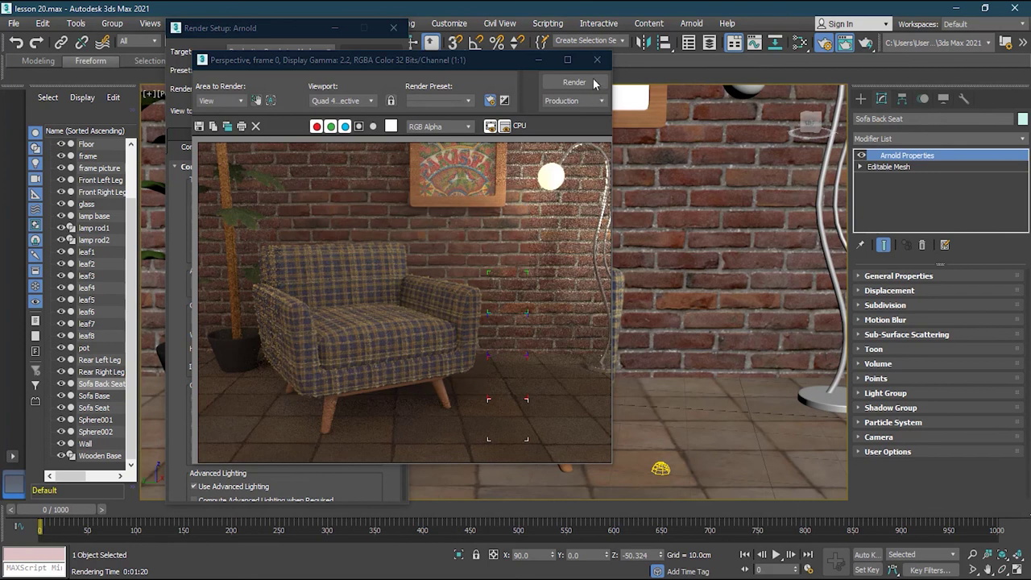
# - Re-render the scene, then close the progress, frame buffer and Render Setup windows
pyautogui.hotkey('shift', 'q')
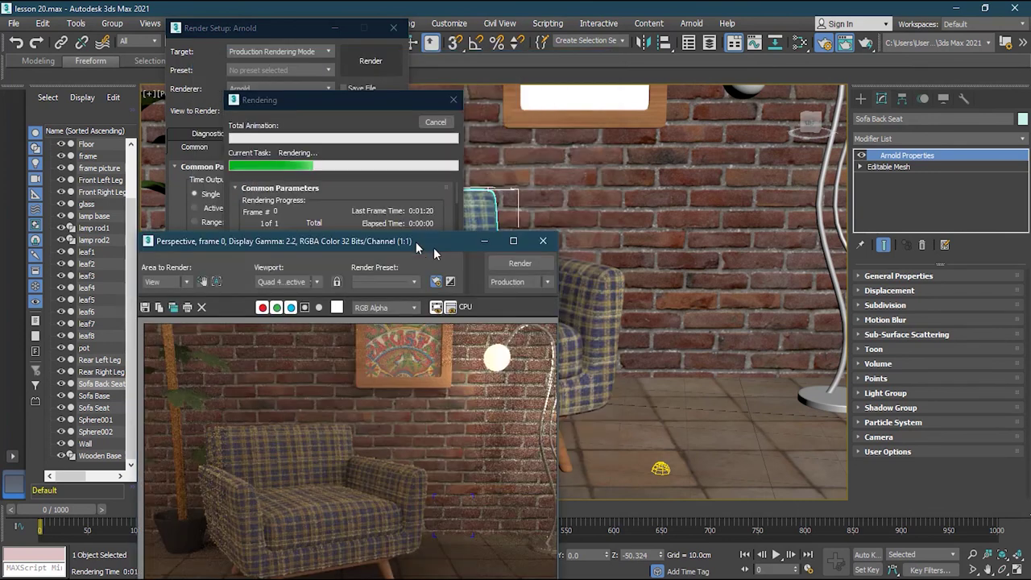
pyautogui.click(435, 122)
pyautogui.click(542, 241)
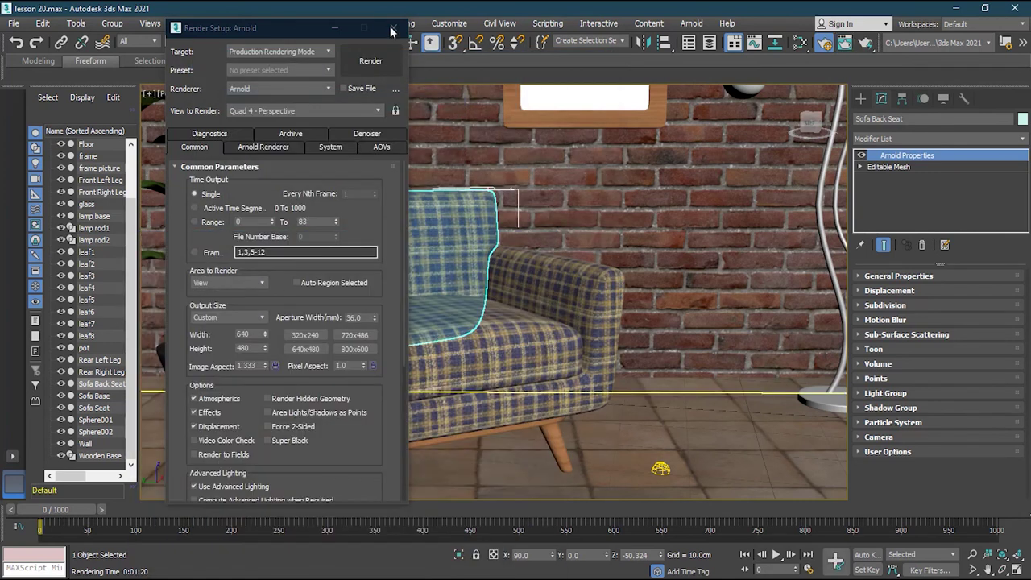
pyautogui.click(394, 28)
pyautogui.click(571, 309)
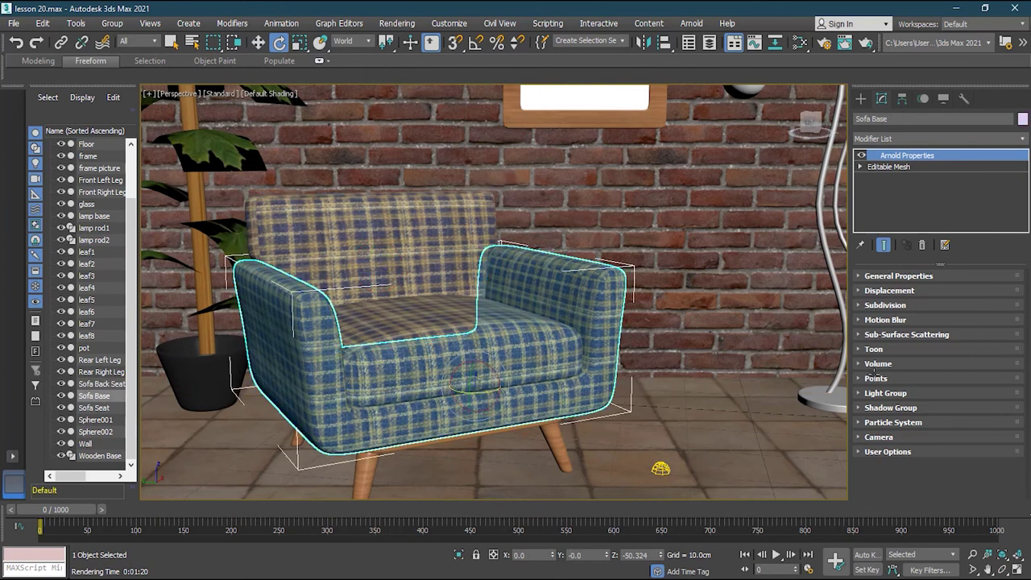
# - Set the Arnold displacement Height to 0.5 on the sofa base, seat and back seat
pyautogui.click(890, 291)
pyautogui.doubleClick(926, 304)
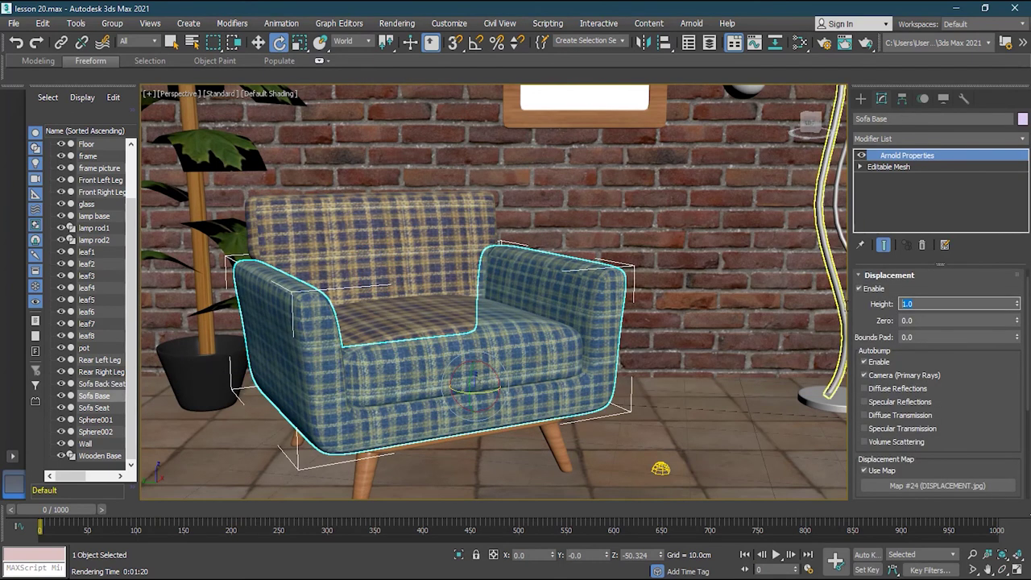
pyautogui.click(412, 315)
pyautogui.doubleClick(924, 304)
pyautogui.write('0.5')
pyautogui.press('Return')
pyautogui.click(378, 230)
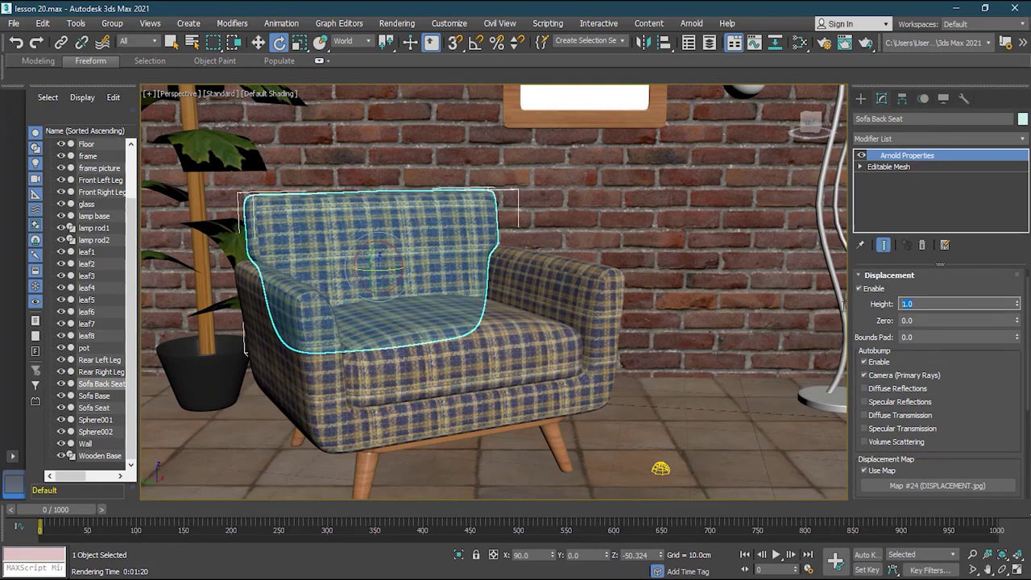
pyautogui.click(563, 392)
pyautogui.click(717, 432)
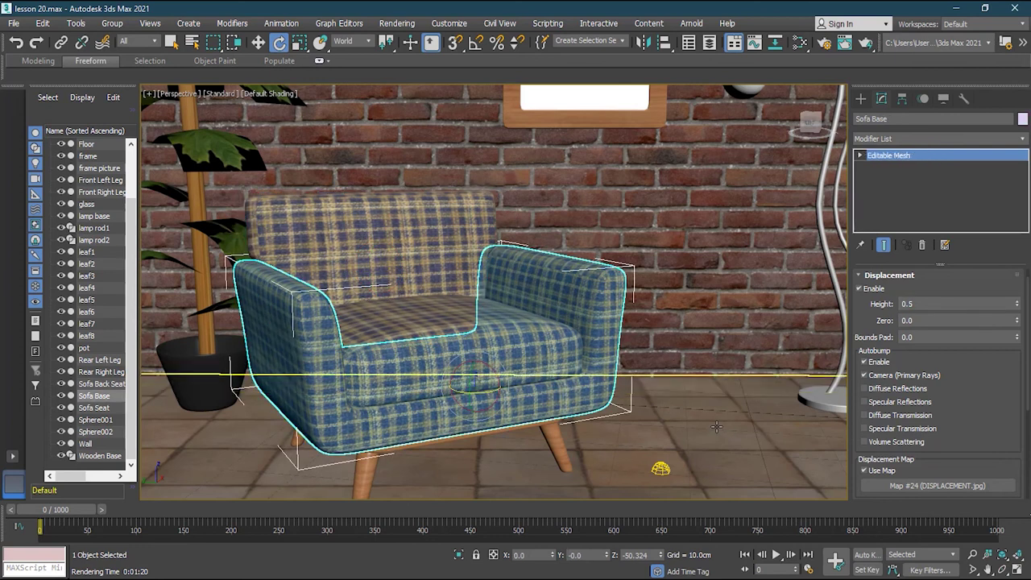
pyautogui.click(1021, 141)
# - Add Arnold Properties to the Floor and enable Displacement with Use Map
pyautogui.moveTo(1021, 165); pyautogui.dragTo(1021, 222)
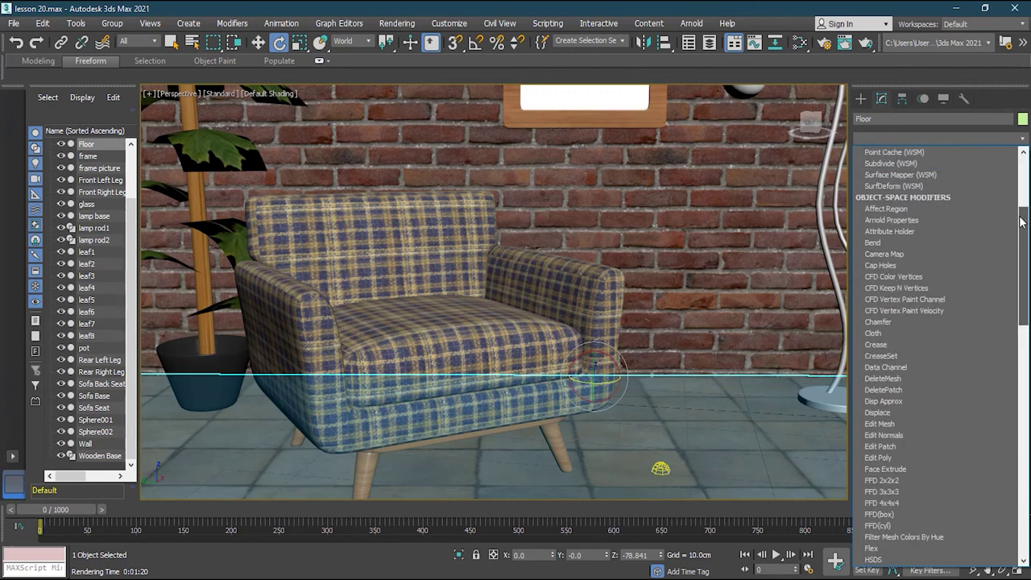
pyautogui.click(946, 221)
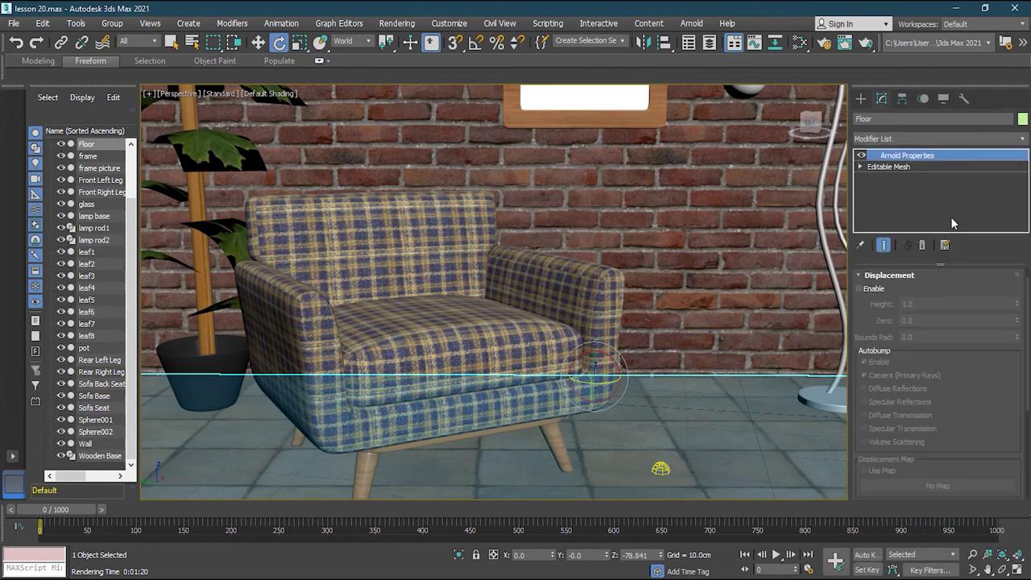
pyautogui.click(876, 291)
pyautogui.click(881, 470)
# - Load floor_tiles_08_disp_4k.jpg as a Bitmap for the Floor's displacement map
pyautogui.click(915, 485)
pyautogui.doubleClick(653, 195)
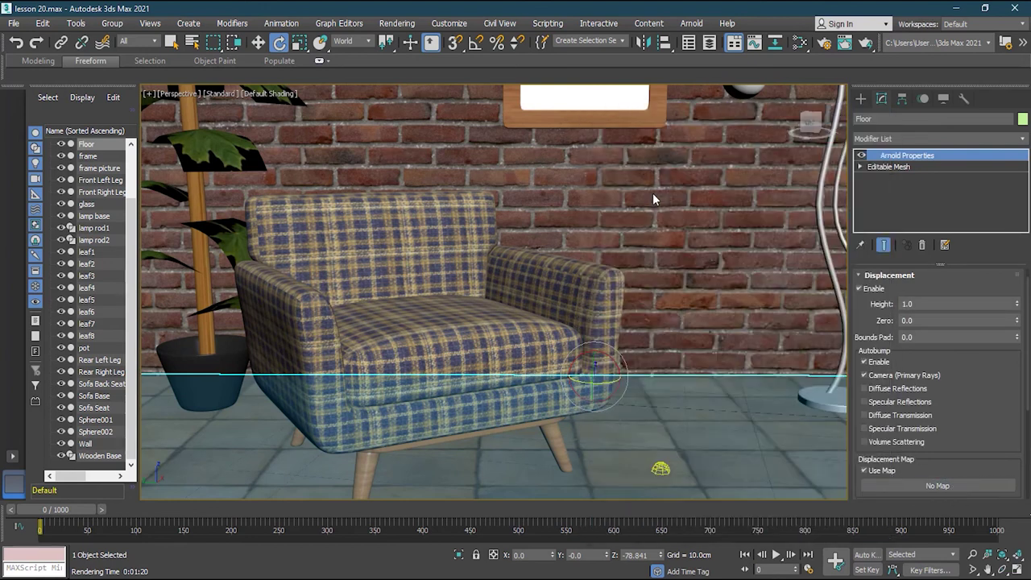
pyautogui.click(327, 106)
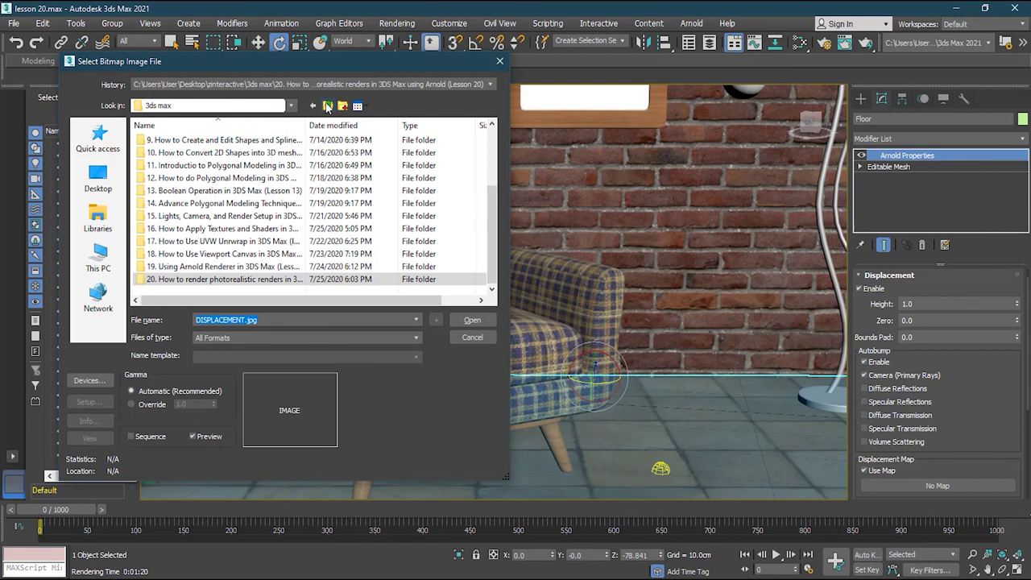
pyautogui.doubleClick(221, 279)
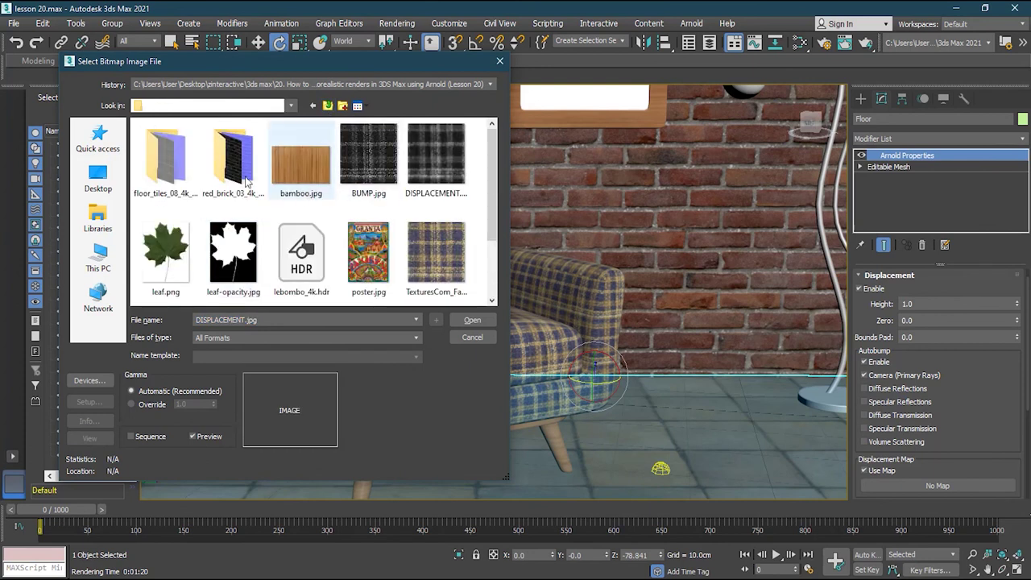
pyautogui.doubleClick(165, 166)
pyautogui.click(432, 168)
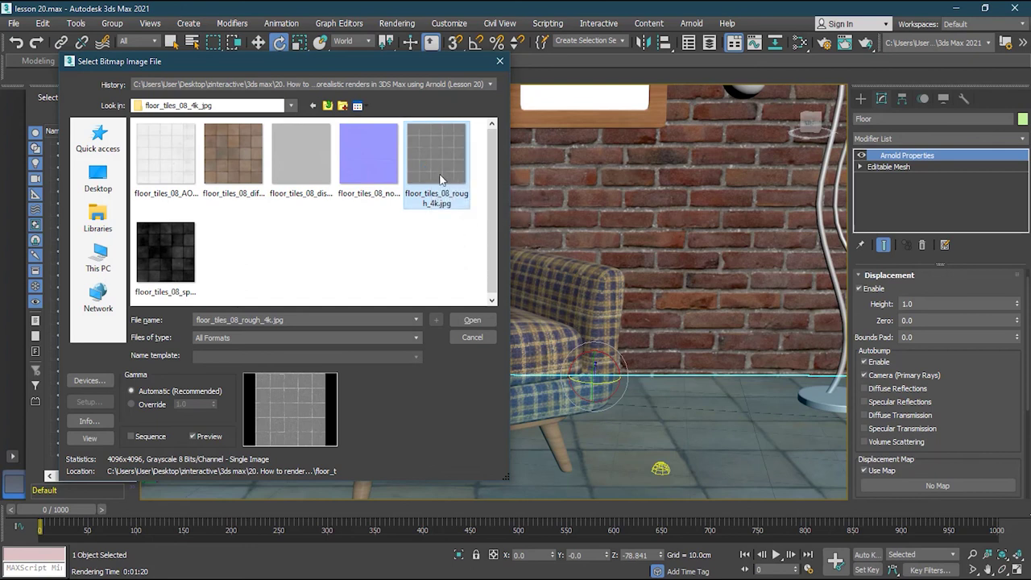
pyautogui.click(306, 161)
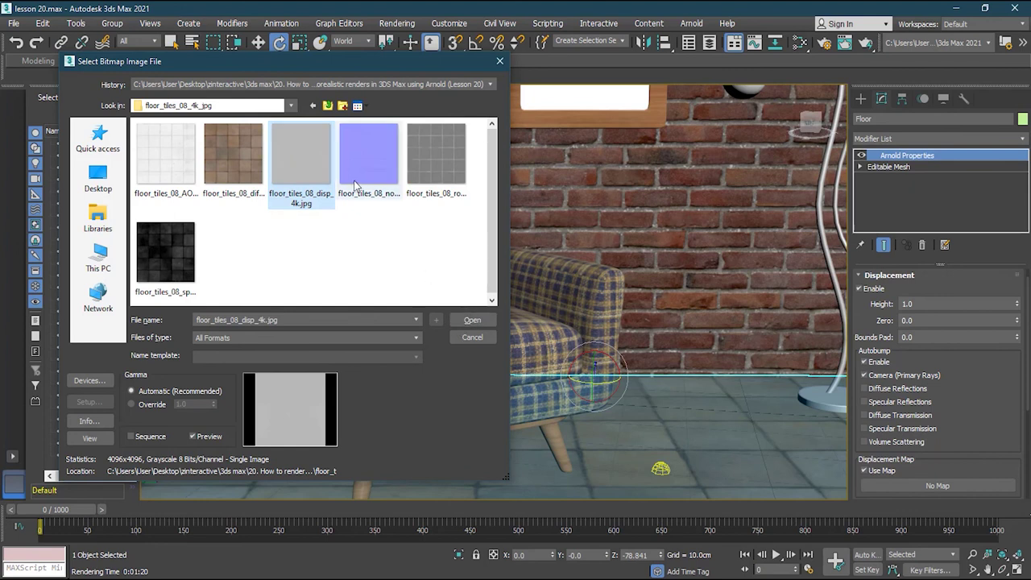
pyautogui.click(475, 322)
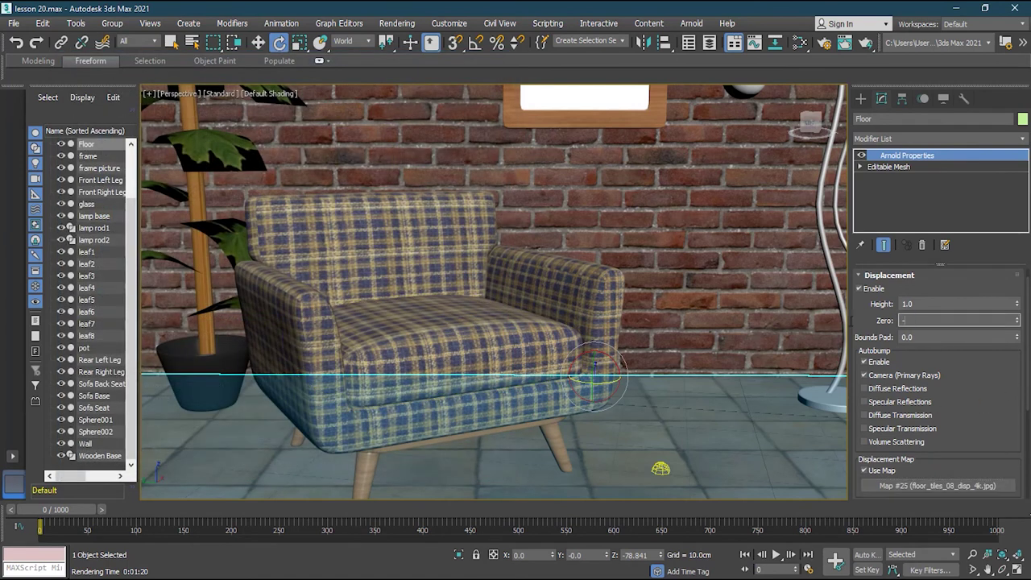
# - Set Floor displacement Zero to -0.5 and Height to 5.0, then zoom in on a chair leg
pyautogui.click(926, 305)
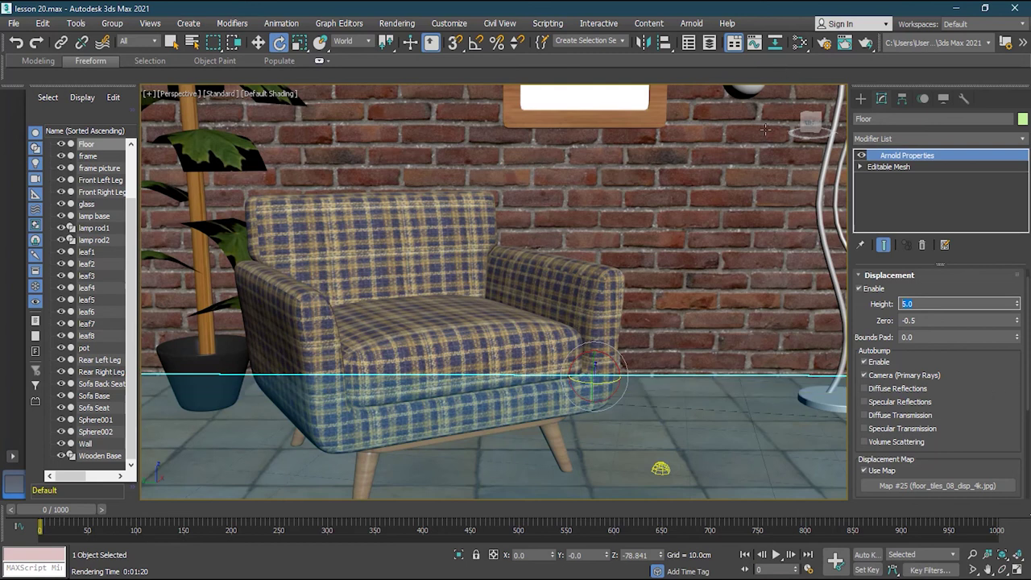
pyautogui.scroll(2, 524, 468)
pyautogui.scroll(2, 524, 467)
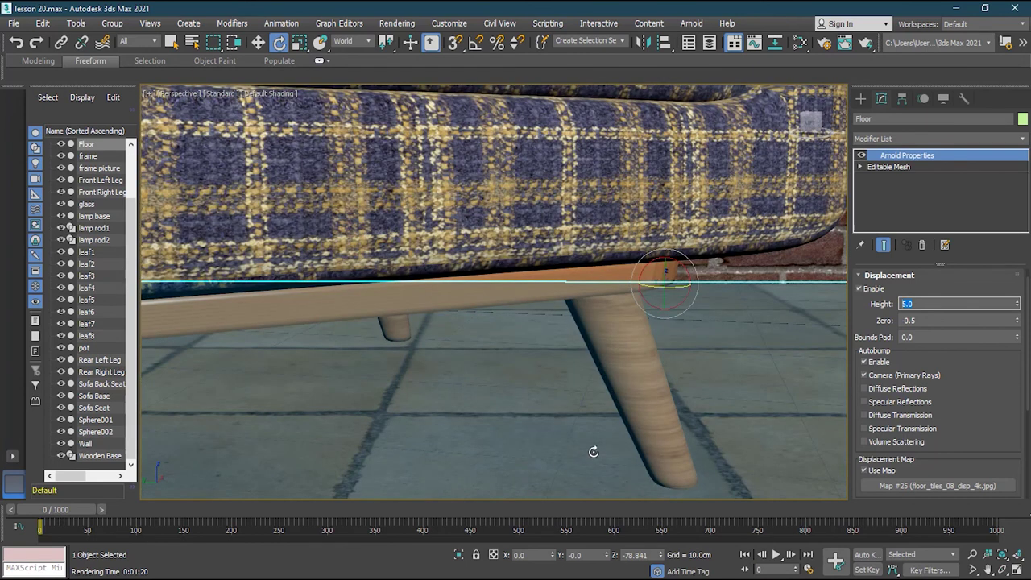
pyautogui.moveTo(737, 442)
pyautogui.mouseDown()
pyautogui.moveTo(725, 424)
pyautogui.moveTo(736, 436)
pyautogui.moveTo(753, 395)
pyautogui.moveTo(648, 350)
pyautogui.moveTo(650, 362)
pyautogui.mouseUp()
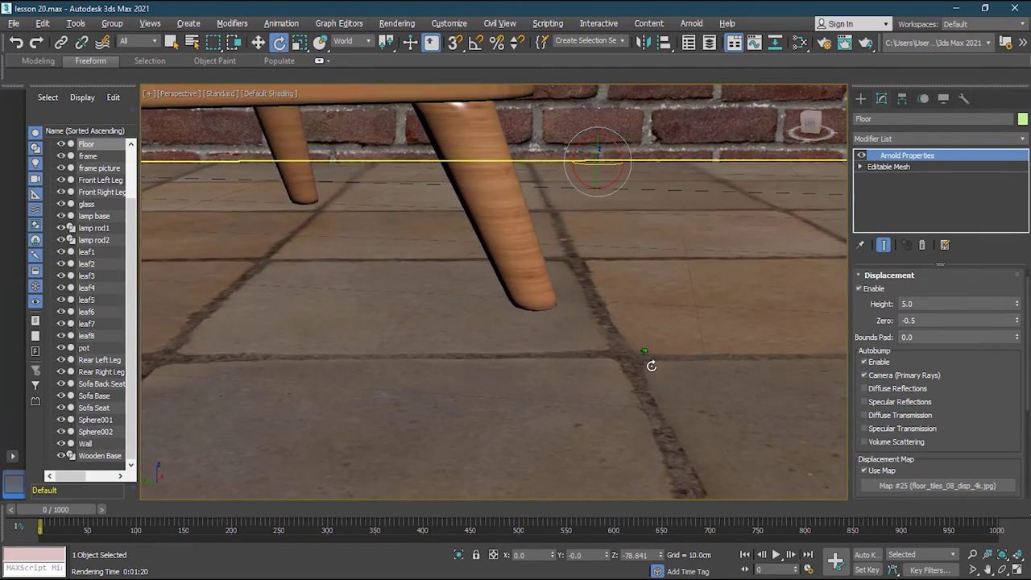
pyautogui.click(824, 45)
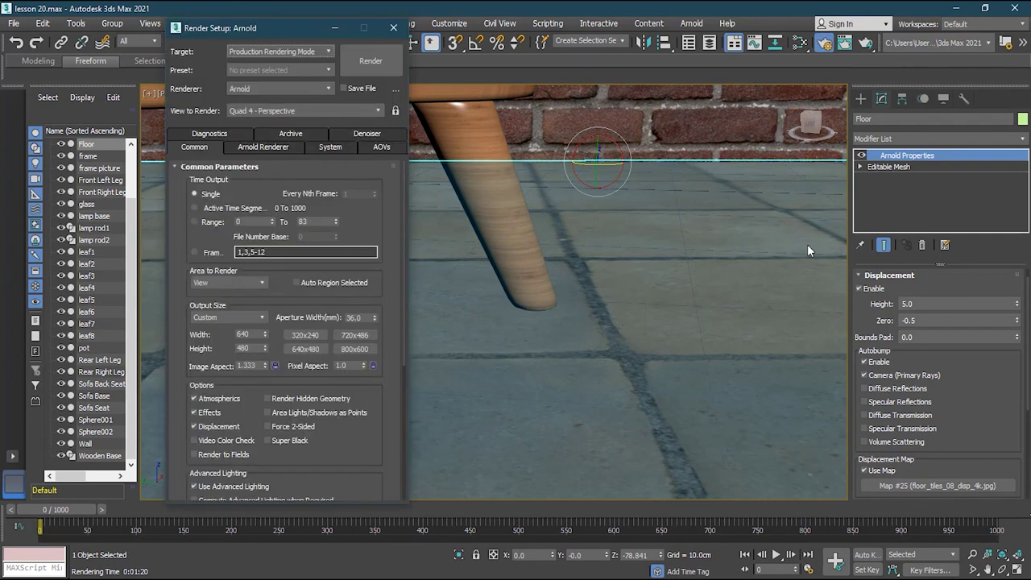
# - Test-render the chair legs on the displaced floor in Arnold, then cancel and close the render
pyautogui.click(367, 65)
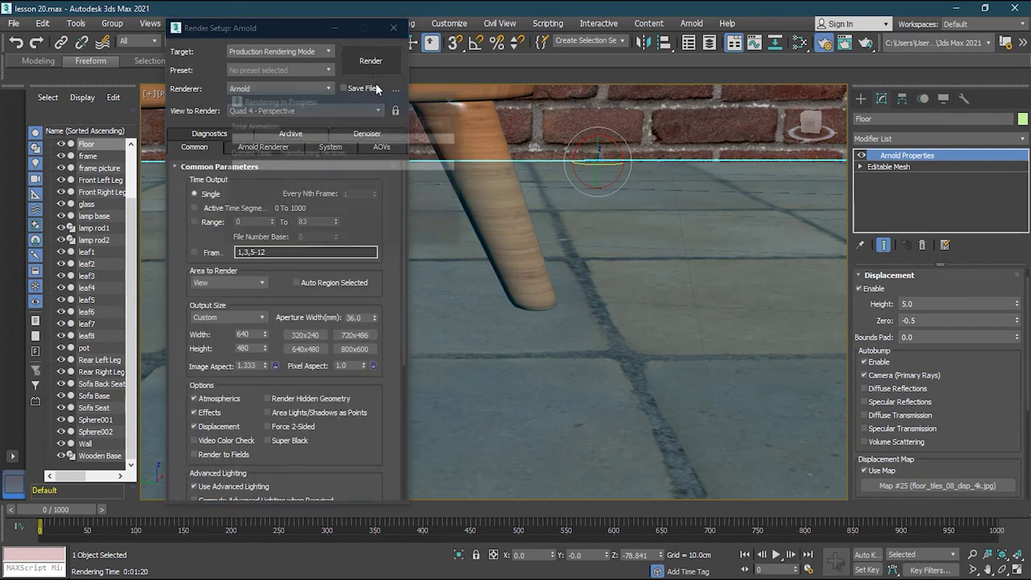
pyautogui.moveTo(370, 243); pyautogui.dragTo(383, 79)
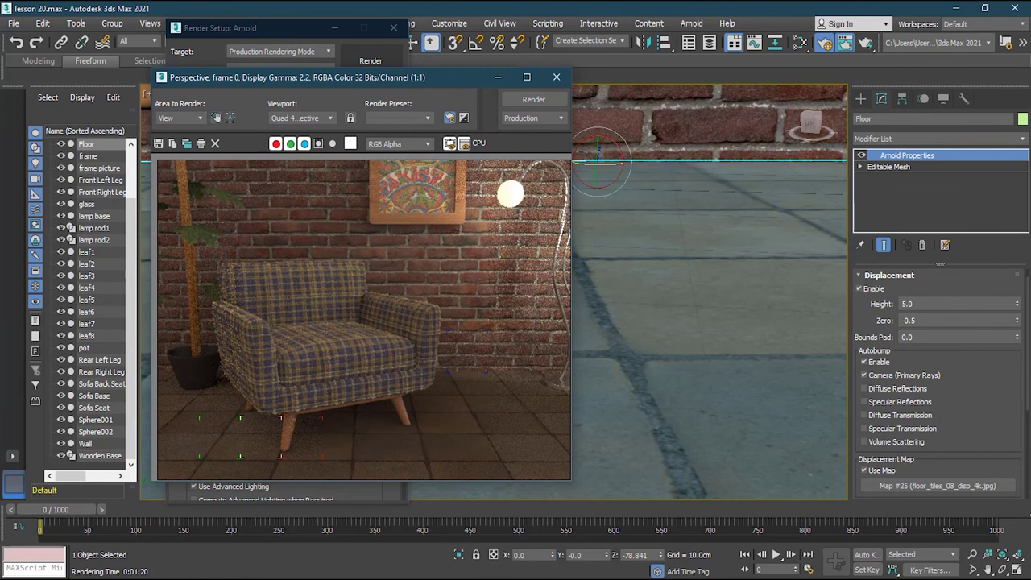
pyautogui.press('F9')
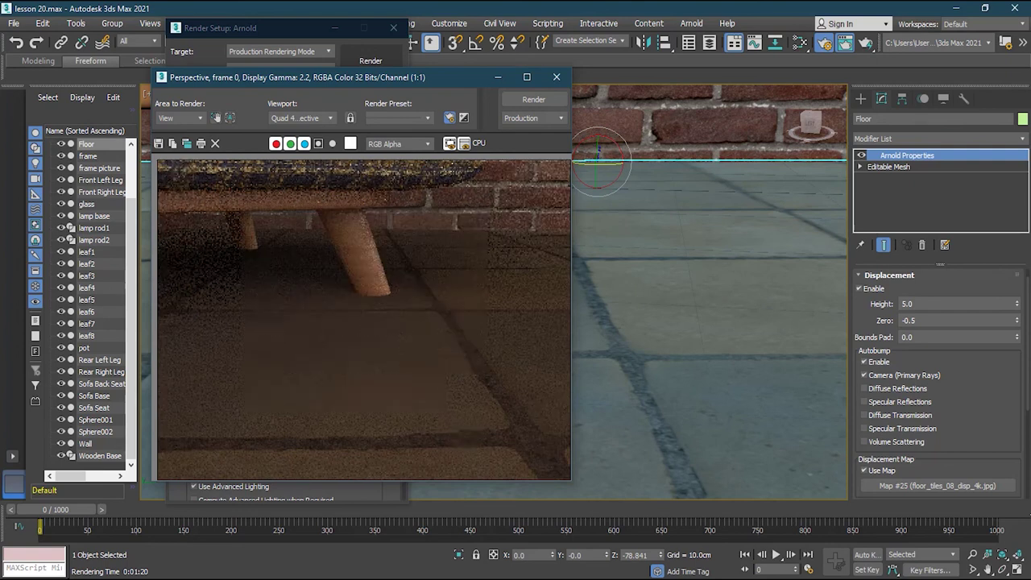
pyautogui.moveTo(384, 81); pyautogui.dragTo(840, 123)
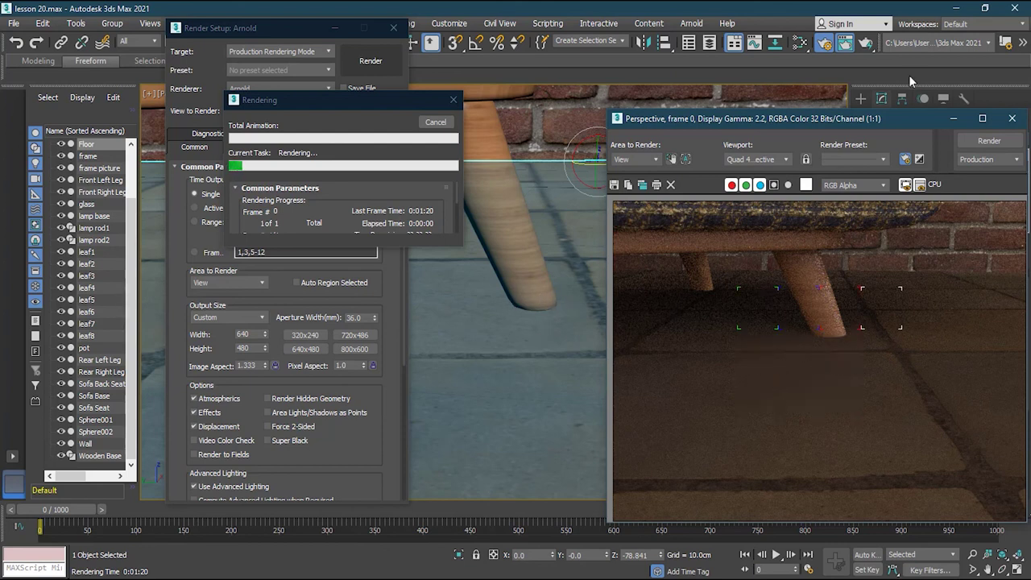
pyautogui.moveTo(902, 119); pyautogui.dragTo(380, 227)
pyautogui.click(431, 124)
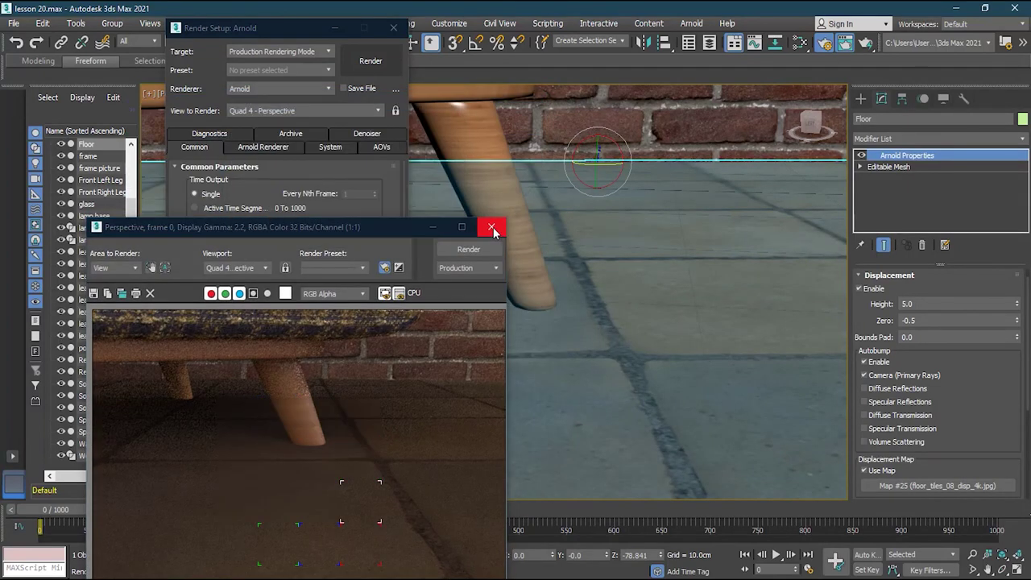
pyautogui.click(492, 226)
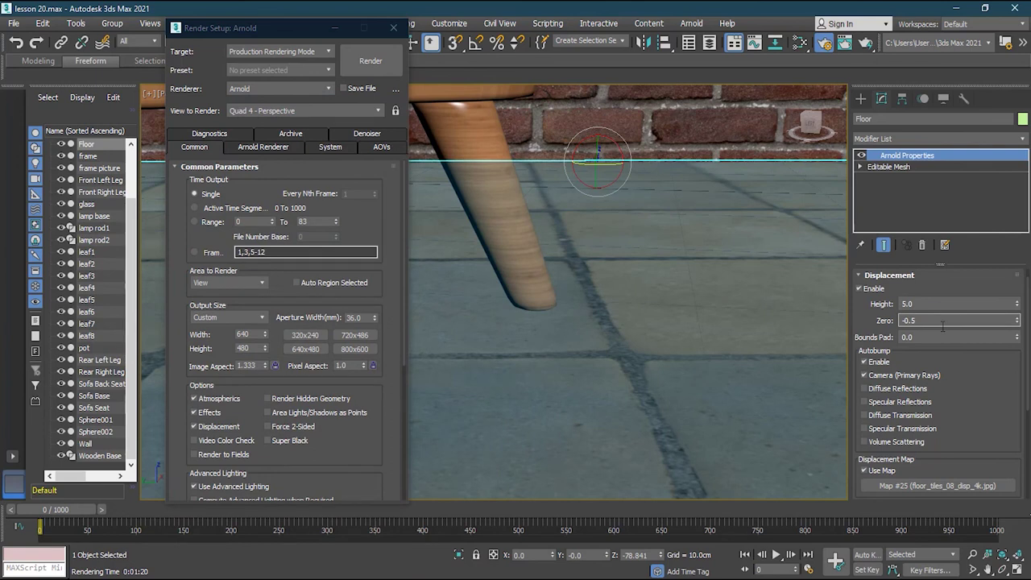
# - Change the Floor displacement to Zero -1.0 and Height 1.5
pyautogui.write('1.')
pyautogui.click(931, 305)
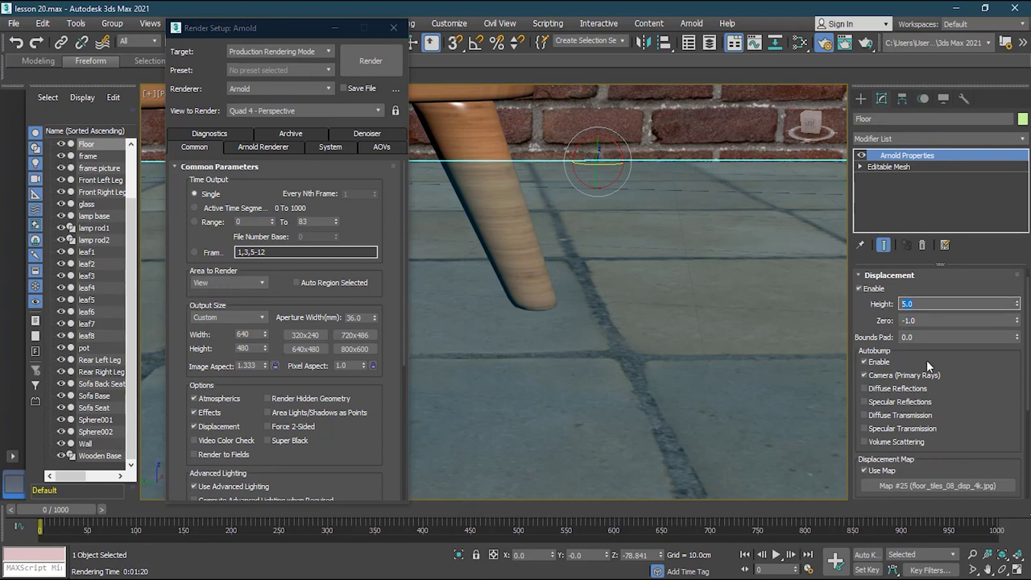
pyautogui.write('1.5')
# - Test-render the new floor displacement, then close the frame buffer, Rendering dialog and Render Setup
pyautogui.click(374, 62)
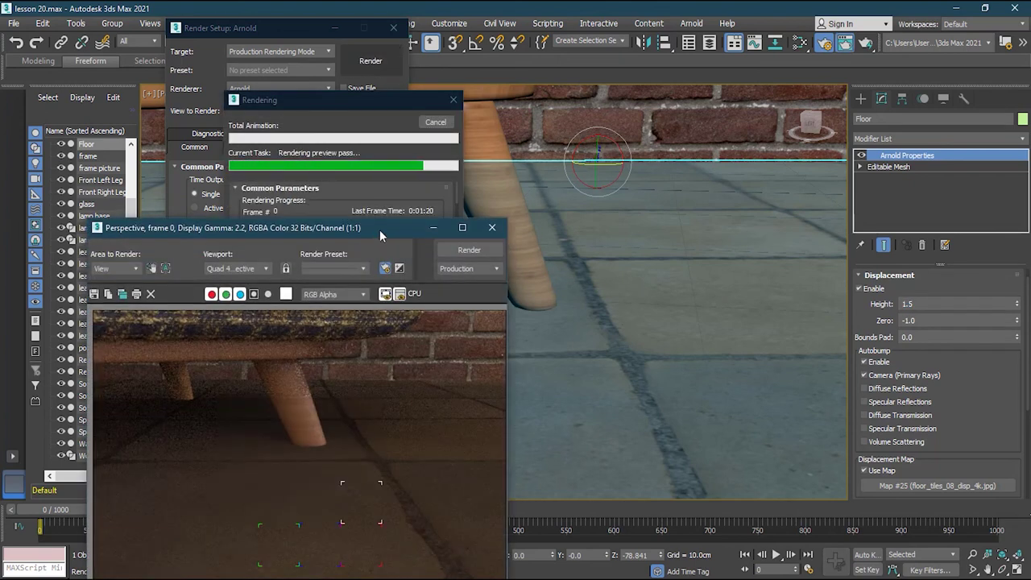
pyautogui.moveTo(369, 225); pyautogui.dragTo(493, 94)
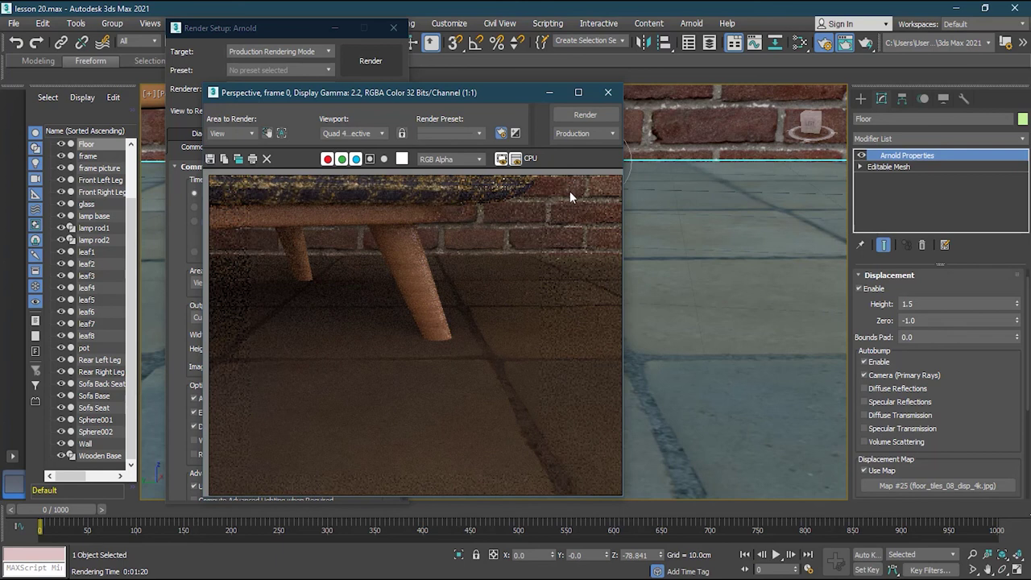
pyautogui.click(608, 95)
pyautogui.click(452, 102)
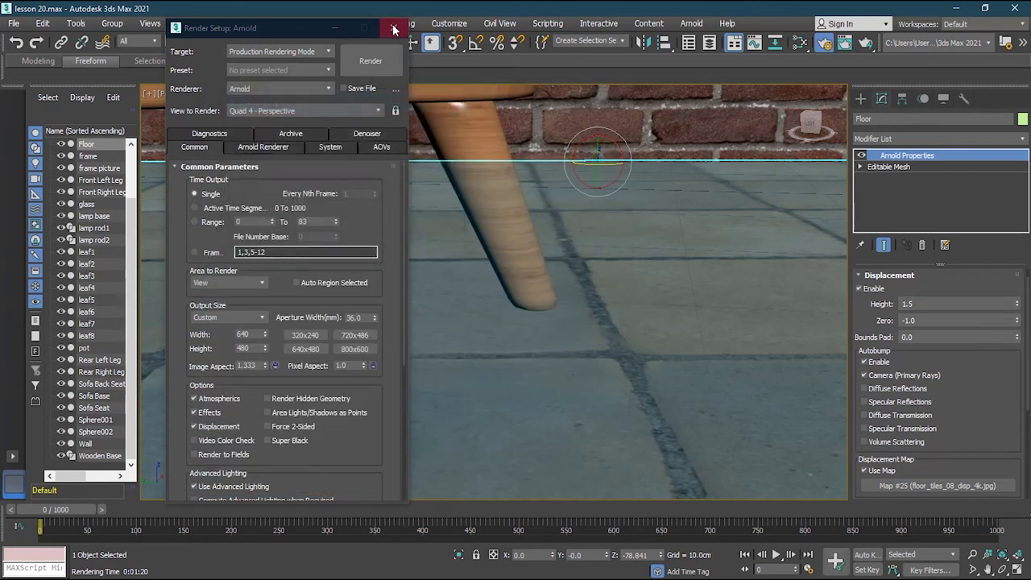
pyautogui.click(393, 28)
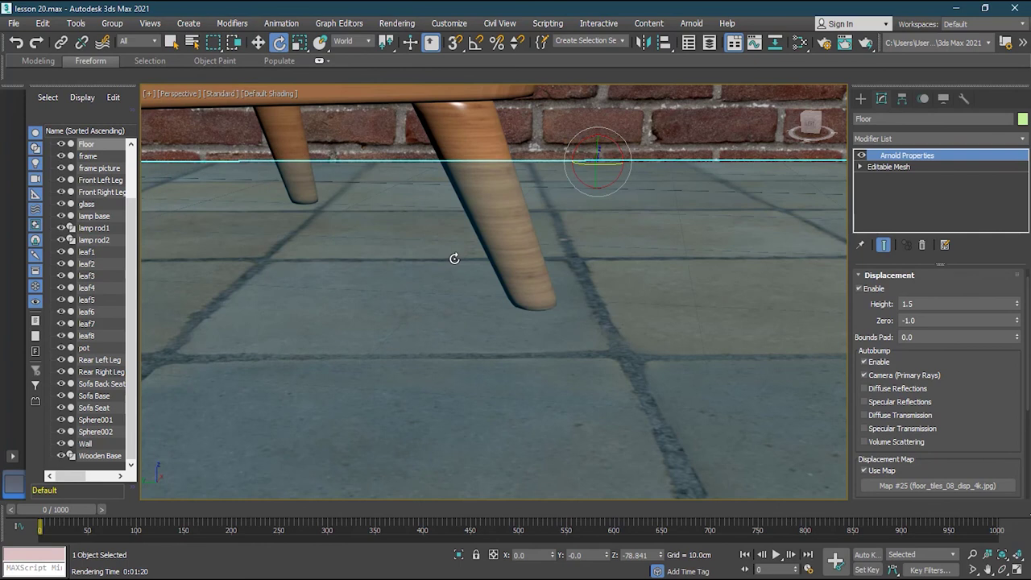
# - Switch to the Camera001 view and render it in Arnold at 800x600
pyautogui.press('c')
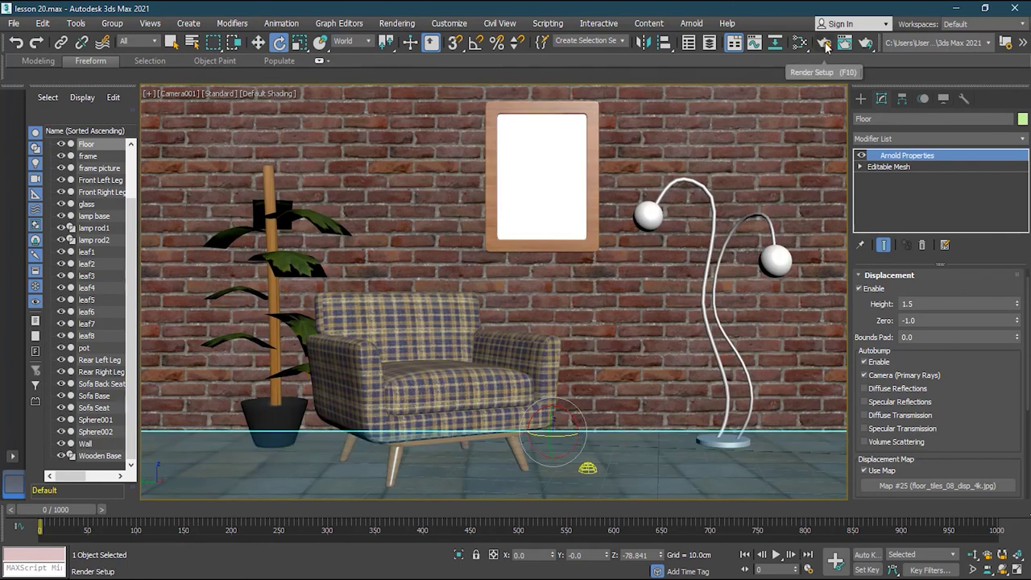
pyautogui.click(826, 45)
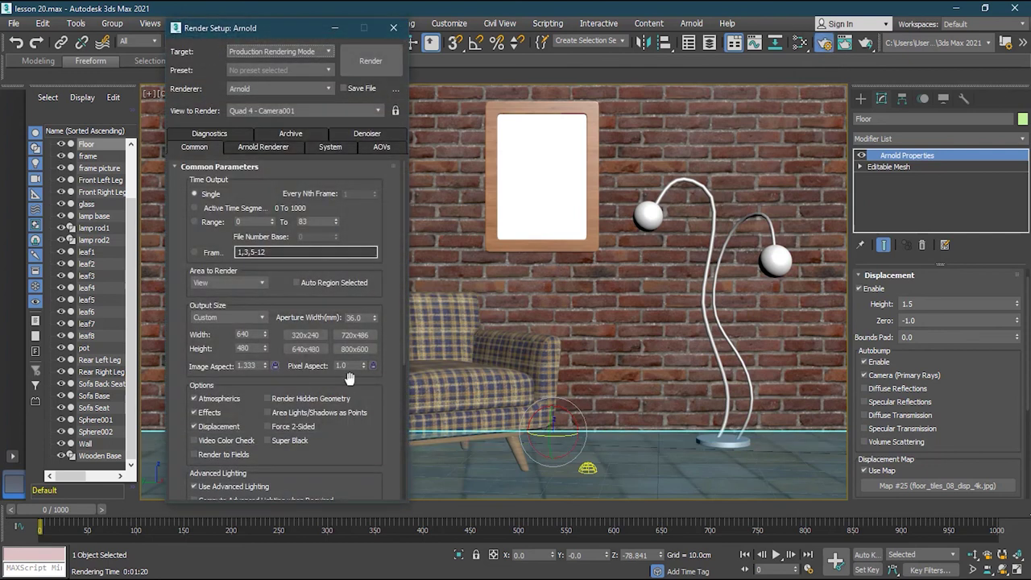
pyautogui.click(355, 349)
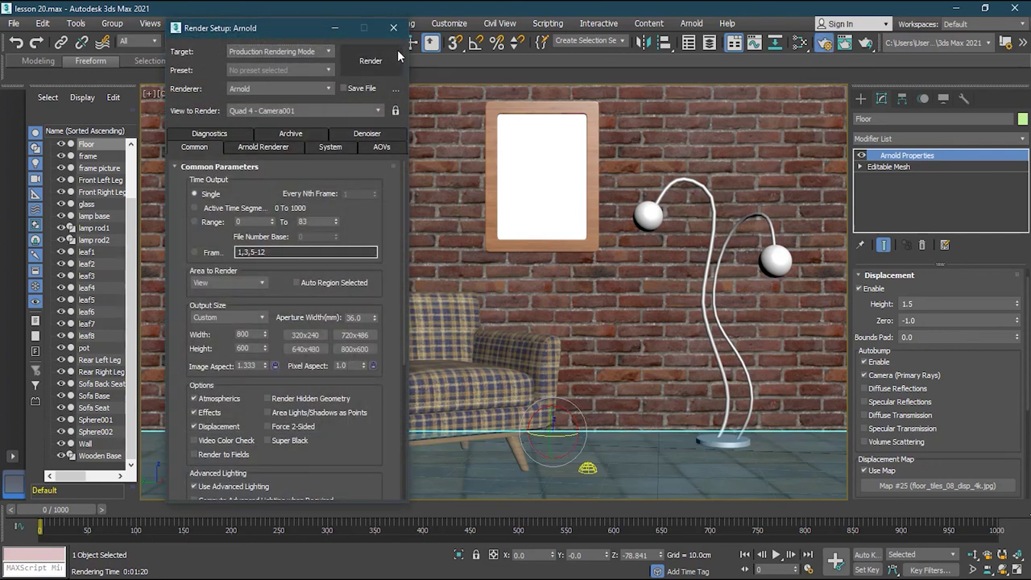
pyautogui.click(370, 60)
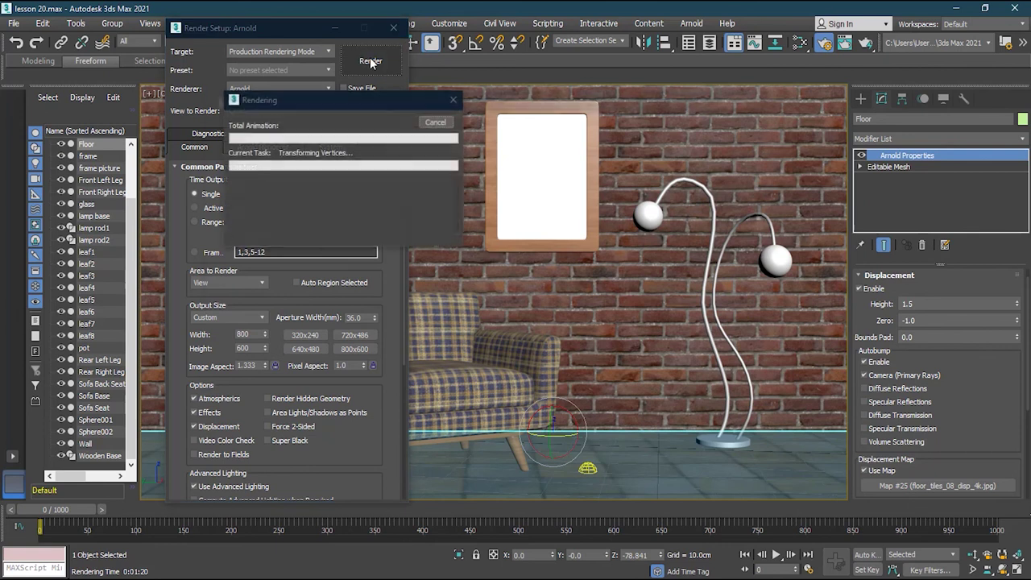
pyautogui.moveTo(418, 94); pyautogui.dragTo(357, 26)
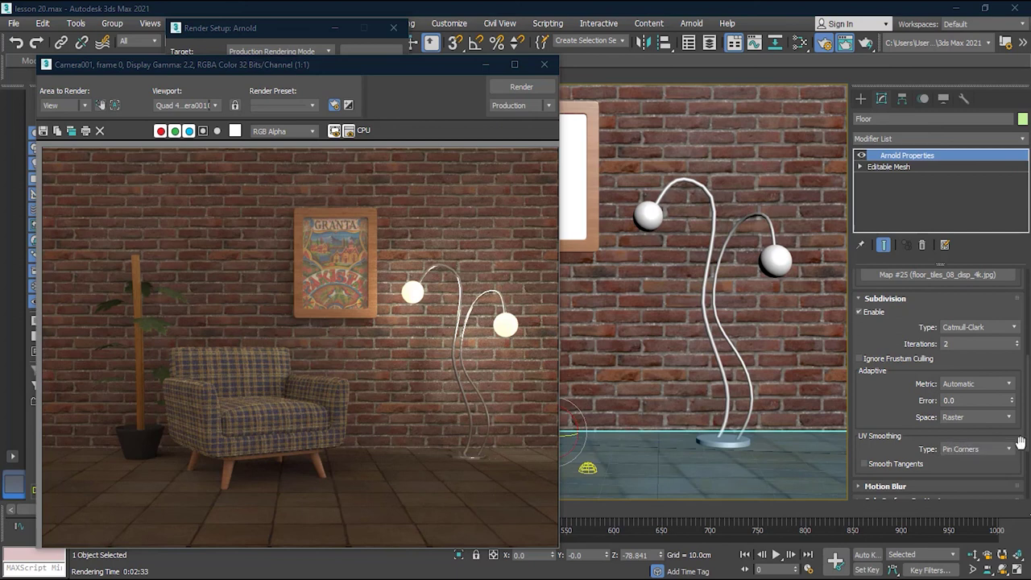
pyautogui.scroll(5, 1028, 446)
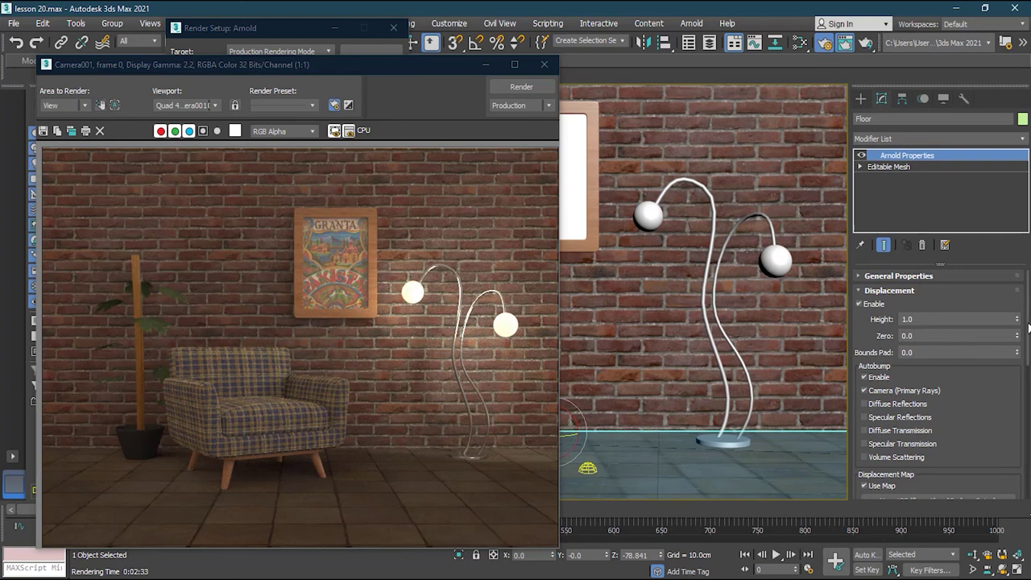
pyautogui.scroll(-3, 1024, 328)
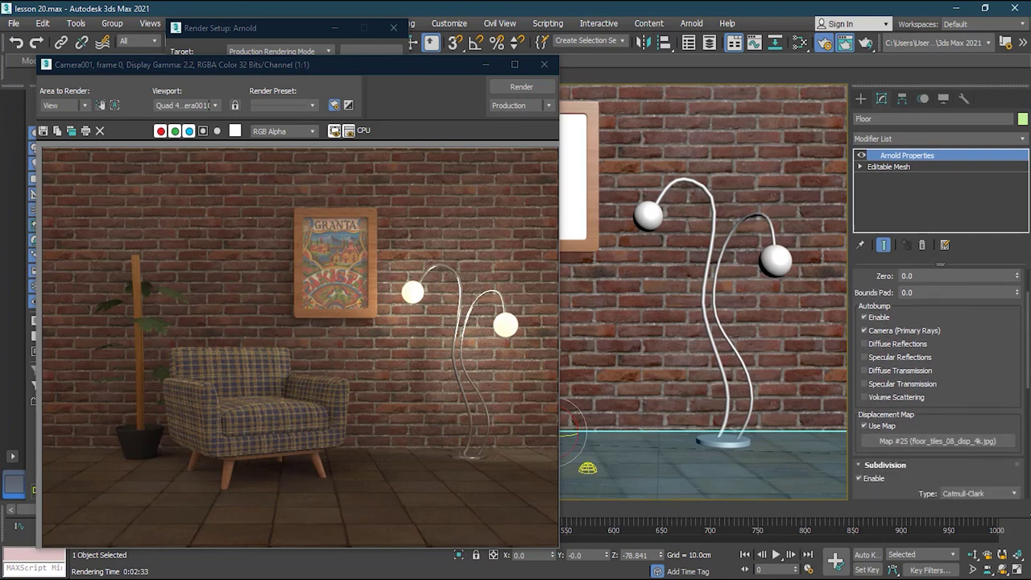
pyautogui.scroll(-1, 1023, 328)
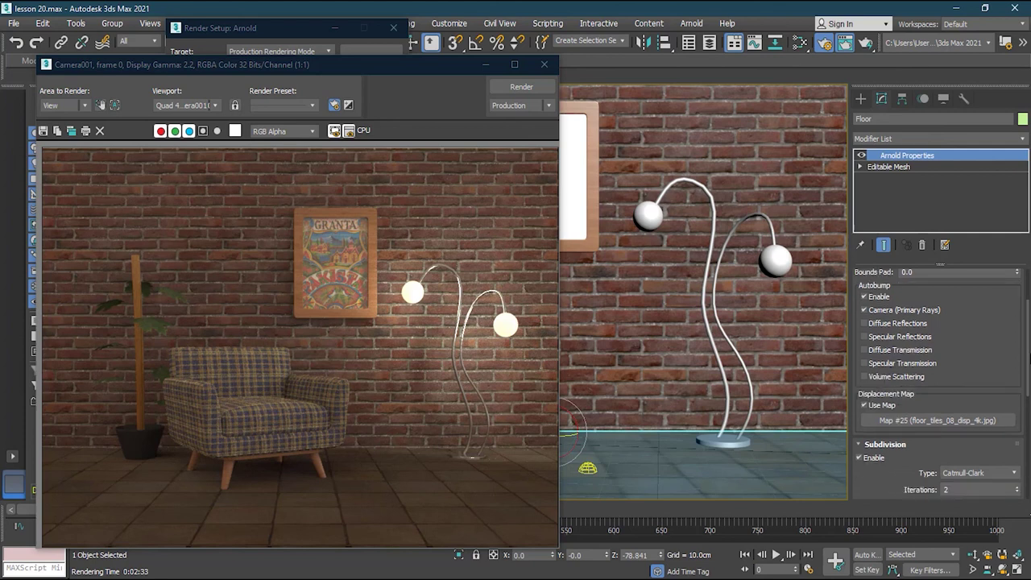
pyautogui.scroll(-7, 1024, 328)
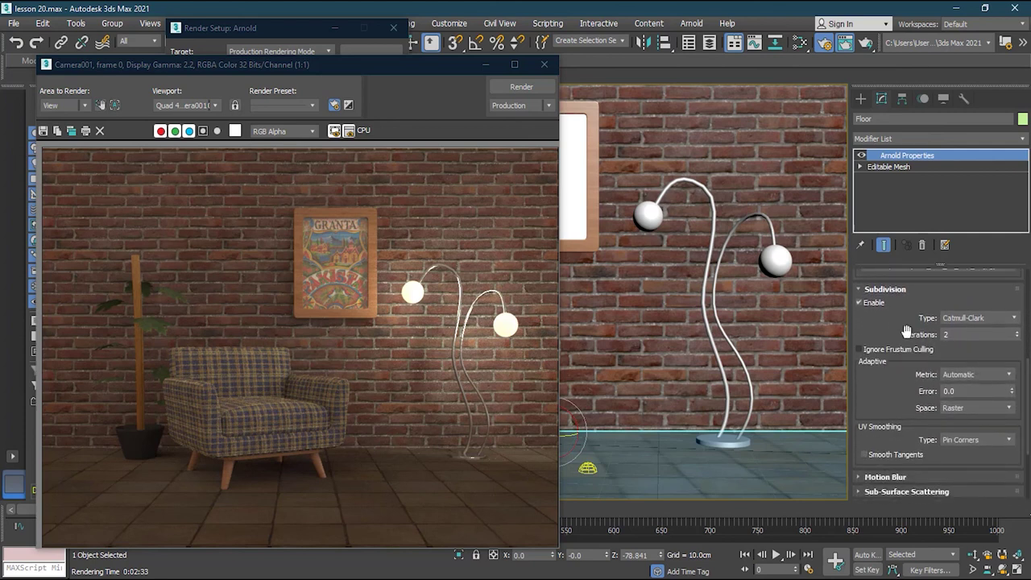